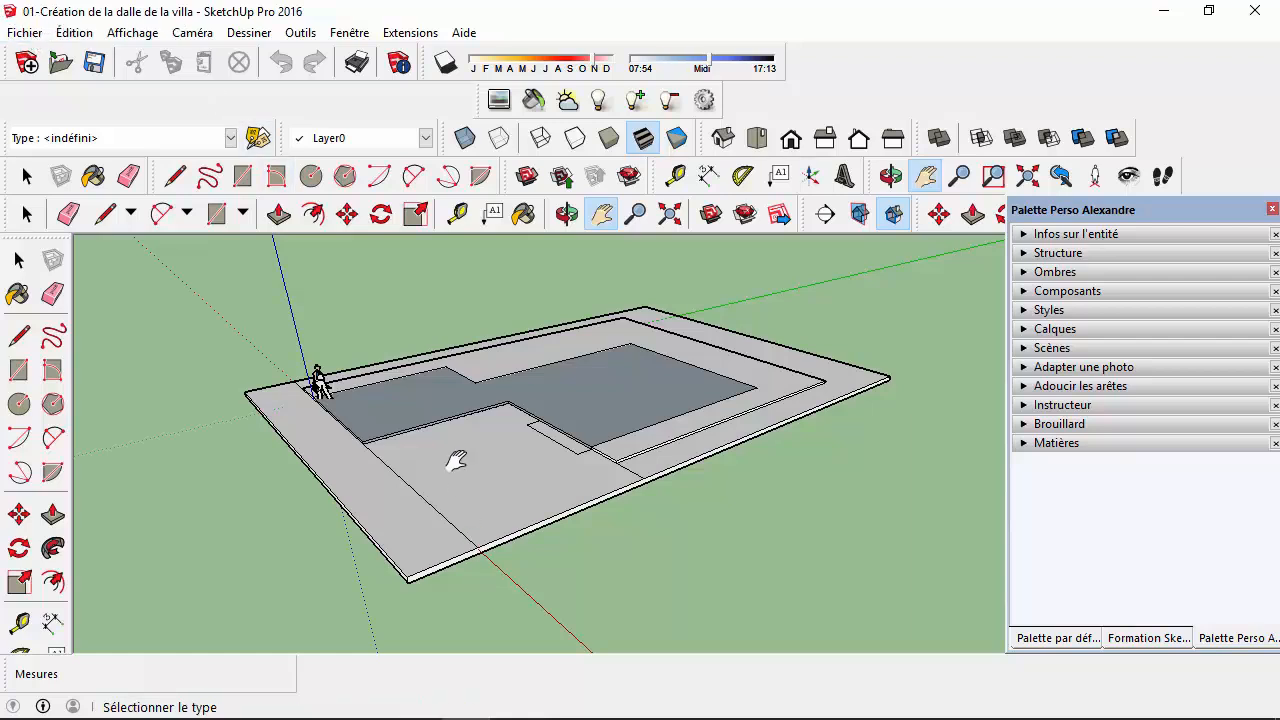
scroll(459, 452, up, 5)
middle_drag(457, 434, 452, 400)
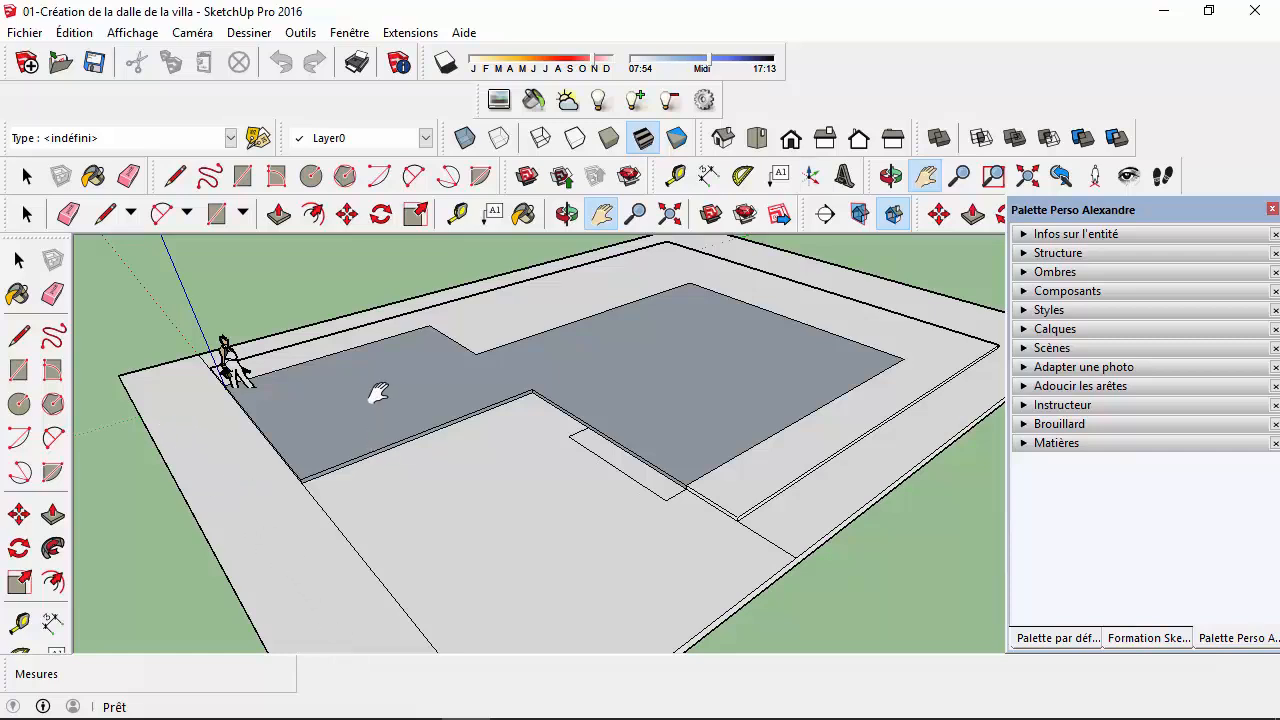
scroll(378, 393, up, 2)
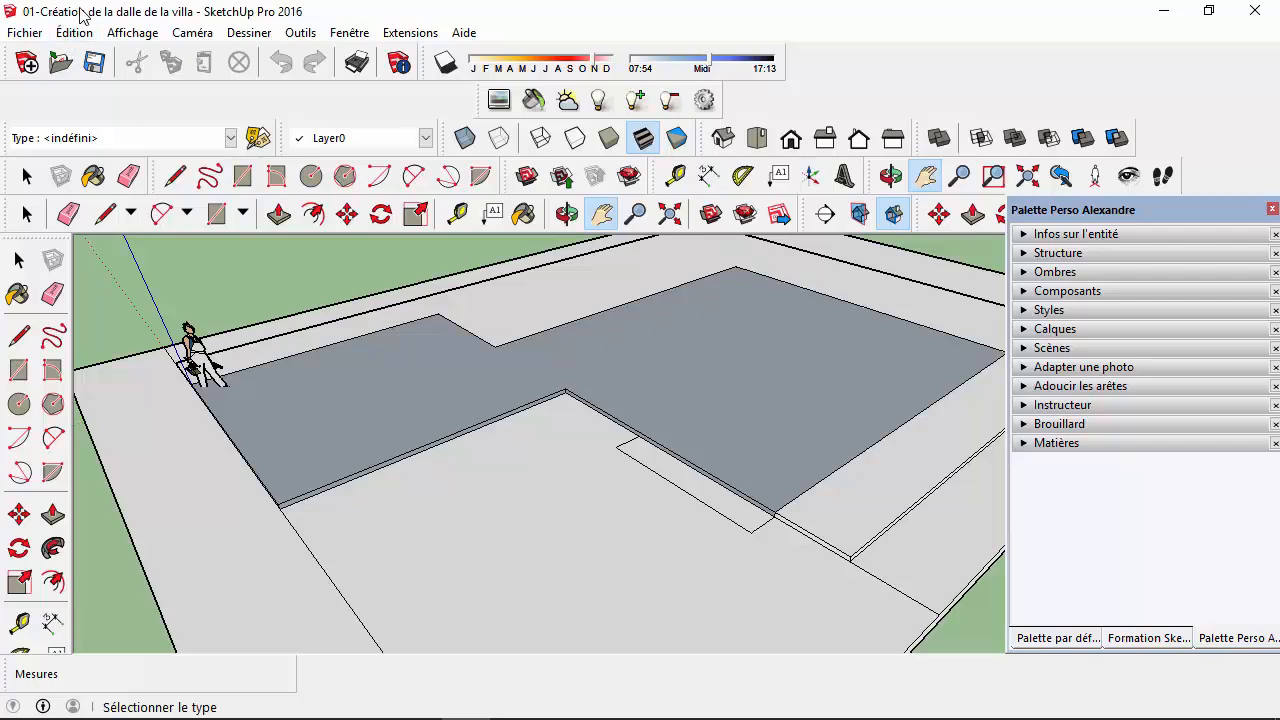
- Save a copy of the model as "02-Elévation des murs" in the Modèles SketchUp (*.skp) format
click(35, 38)
click(60, 126)
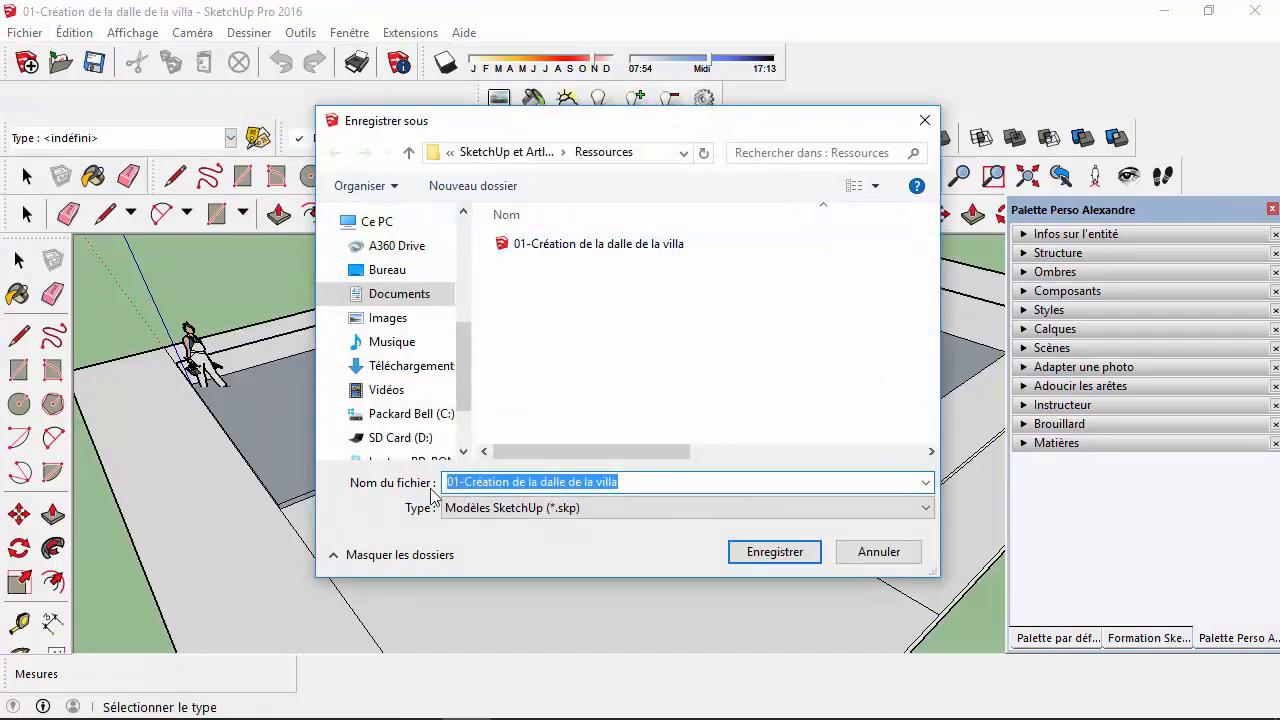
click(462, 482)
key(BackSpace)
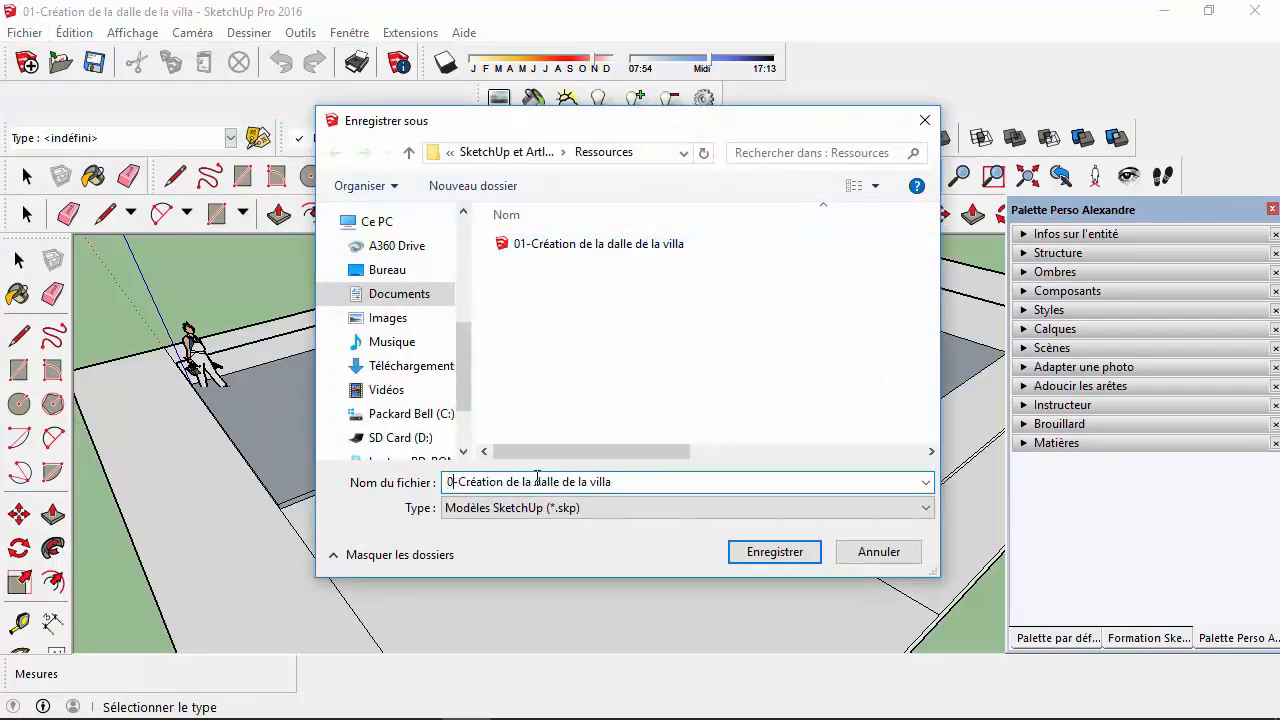
text(2)
drag(620, 482, 467, 487)
text(Elévation des murs)
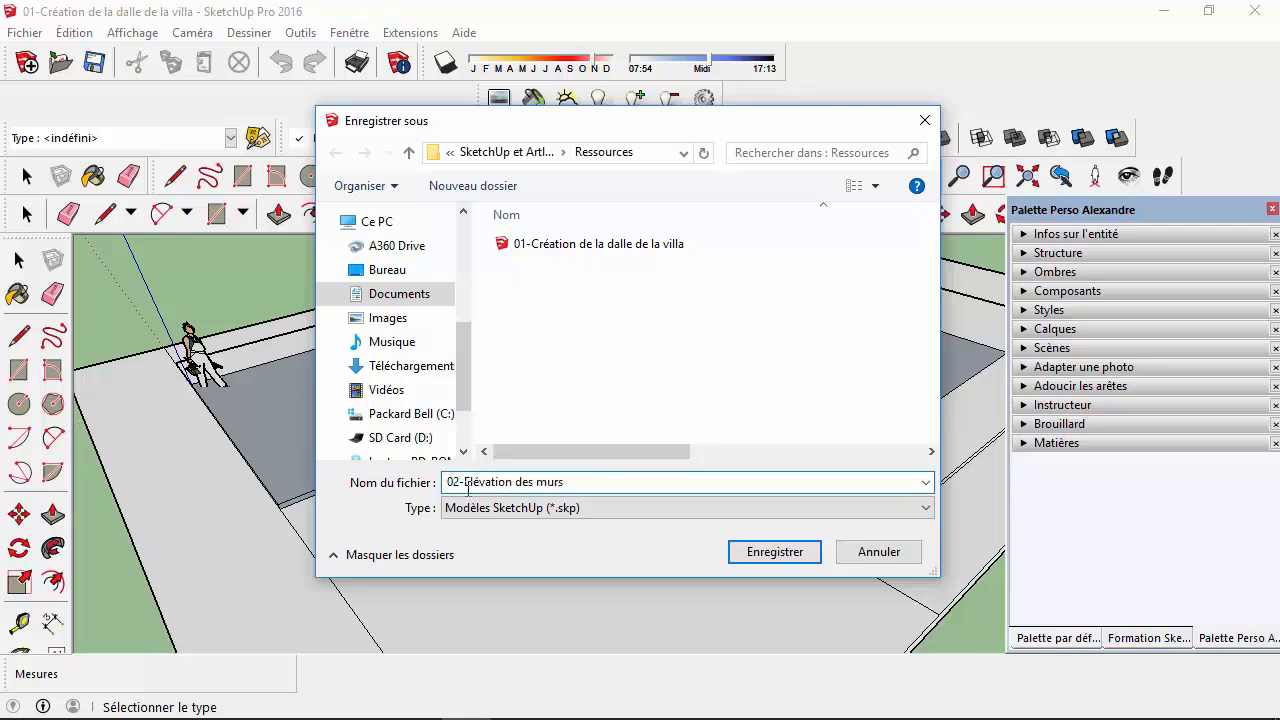
click(608, 516)
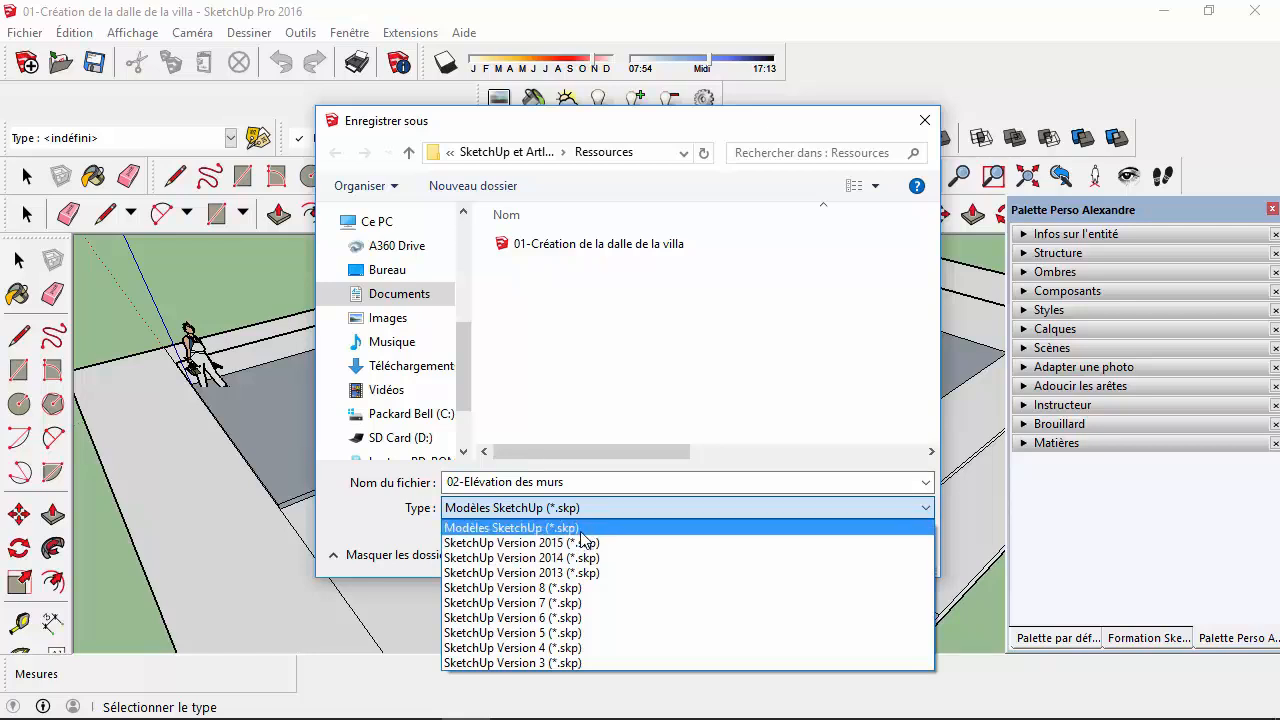
click(595, 521)
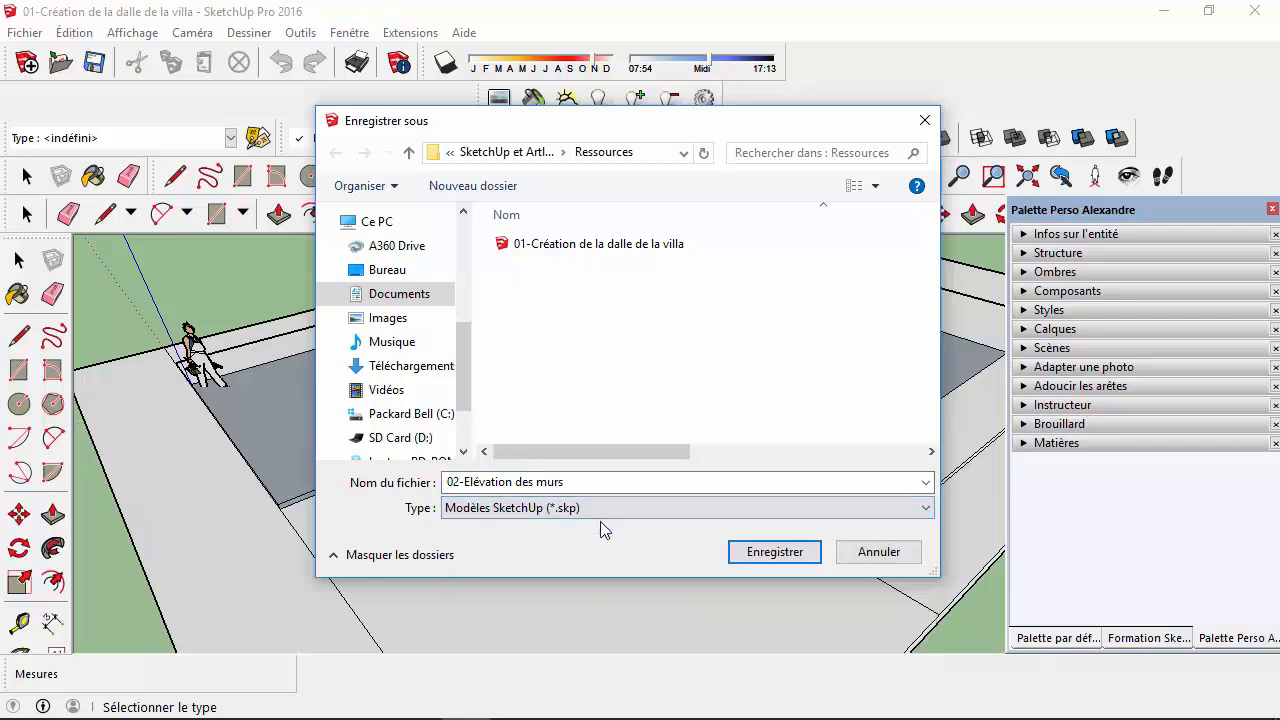
click(778, 552)
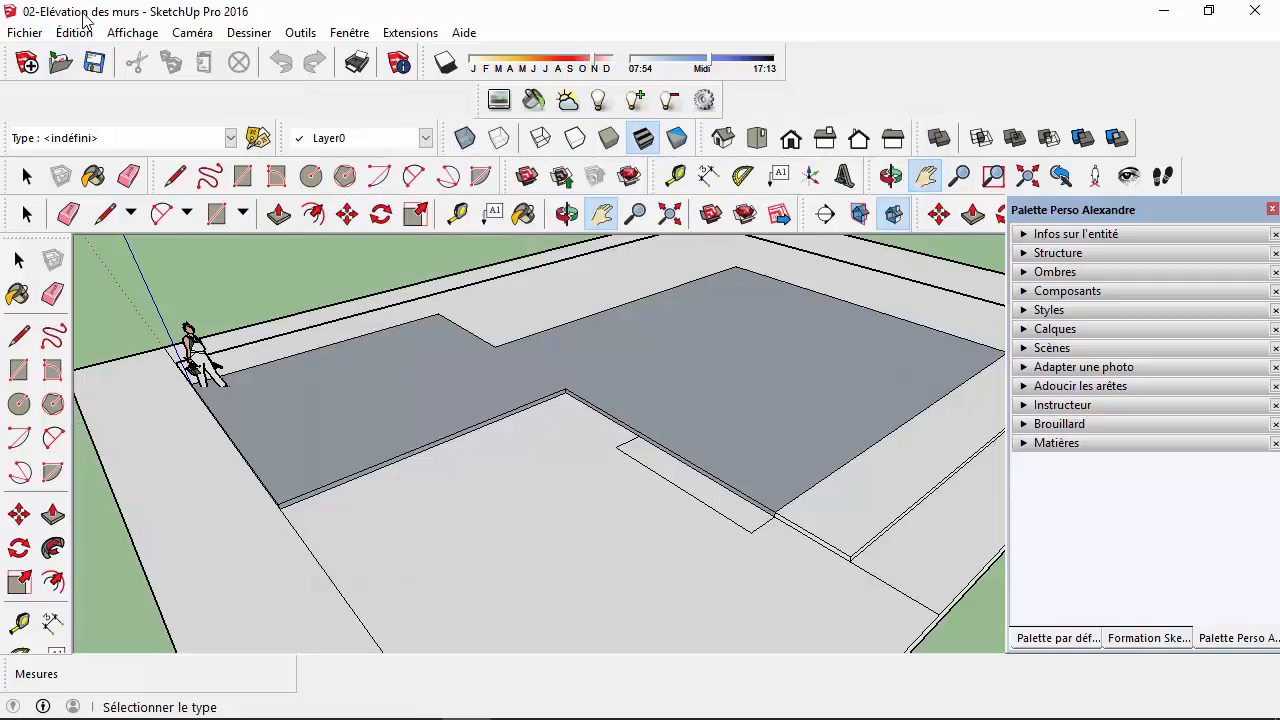
- Examine the house slab's outline and its corner beside the standing figure
scroll(362, 362, up, 4)
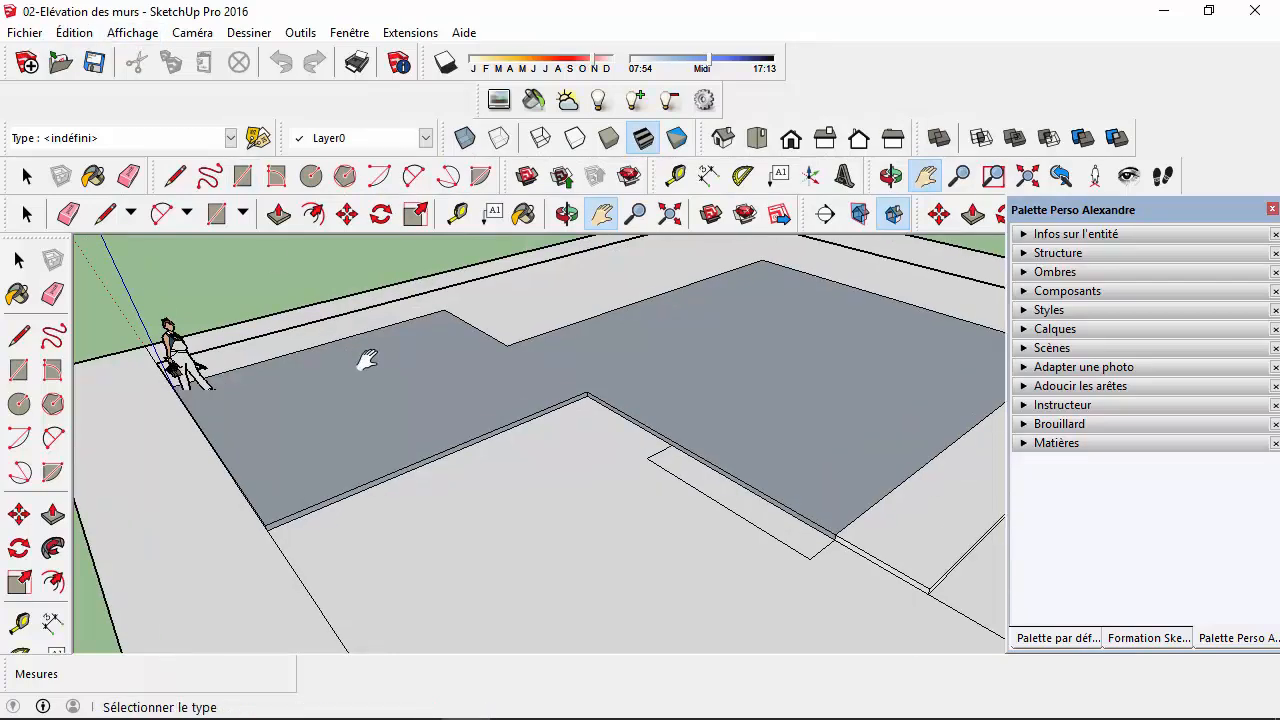
key(o)
middle_drag(358, 391, 340, 377)
scroll(338, 377, down, 1)
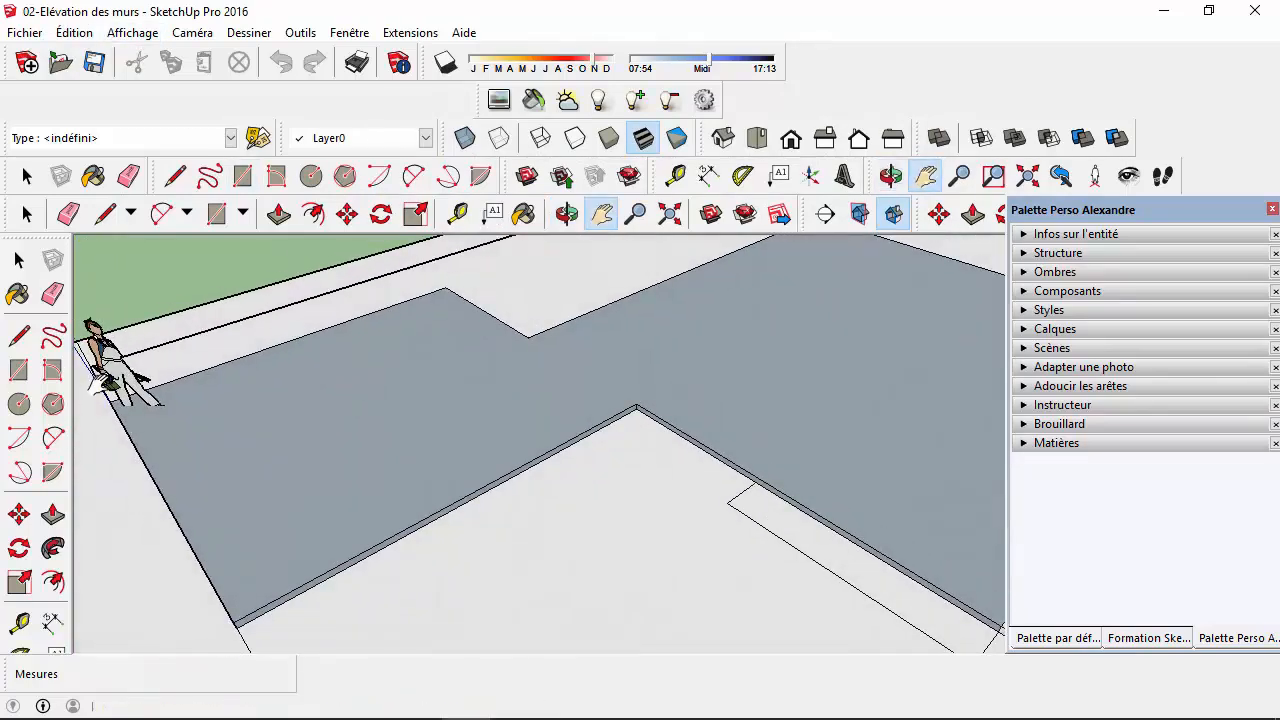
scroll(126, 393, up, 4)
scroll(139, 402, down, 3)
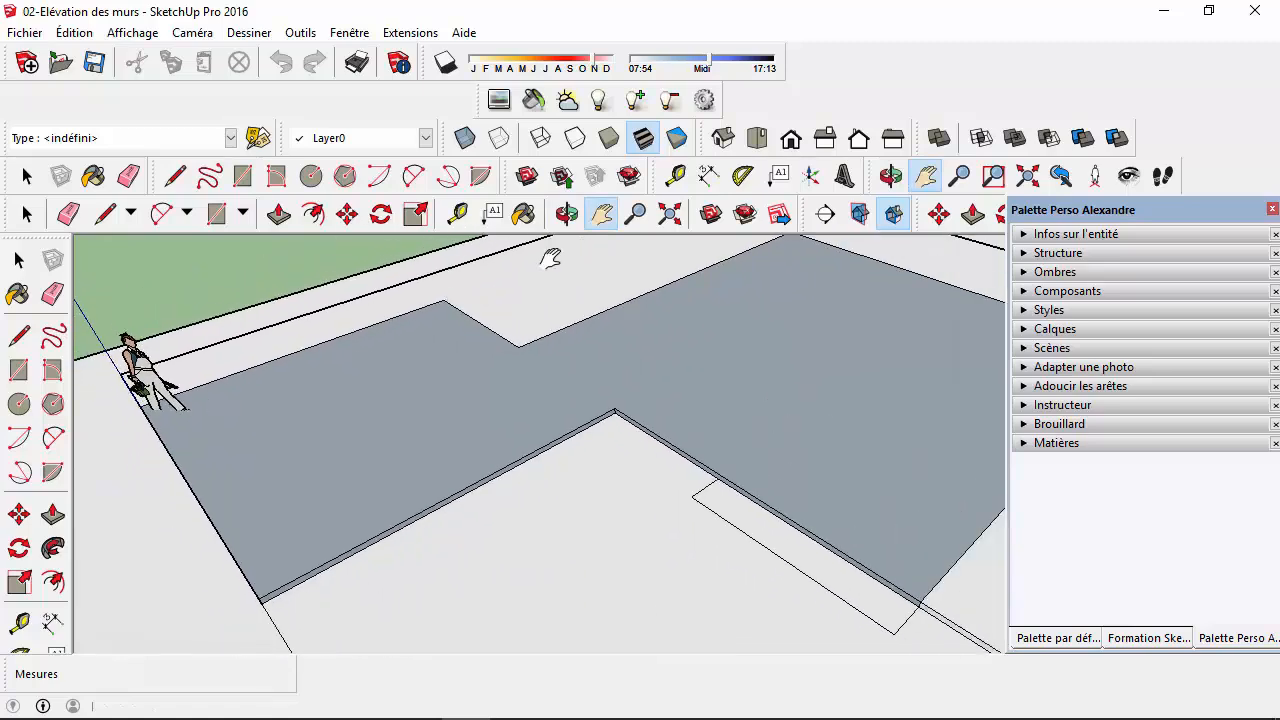
drag(316, 381, 460, 381)
scroll(396, 416, up, 4)
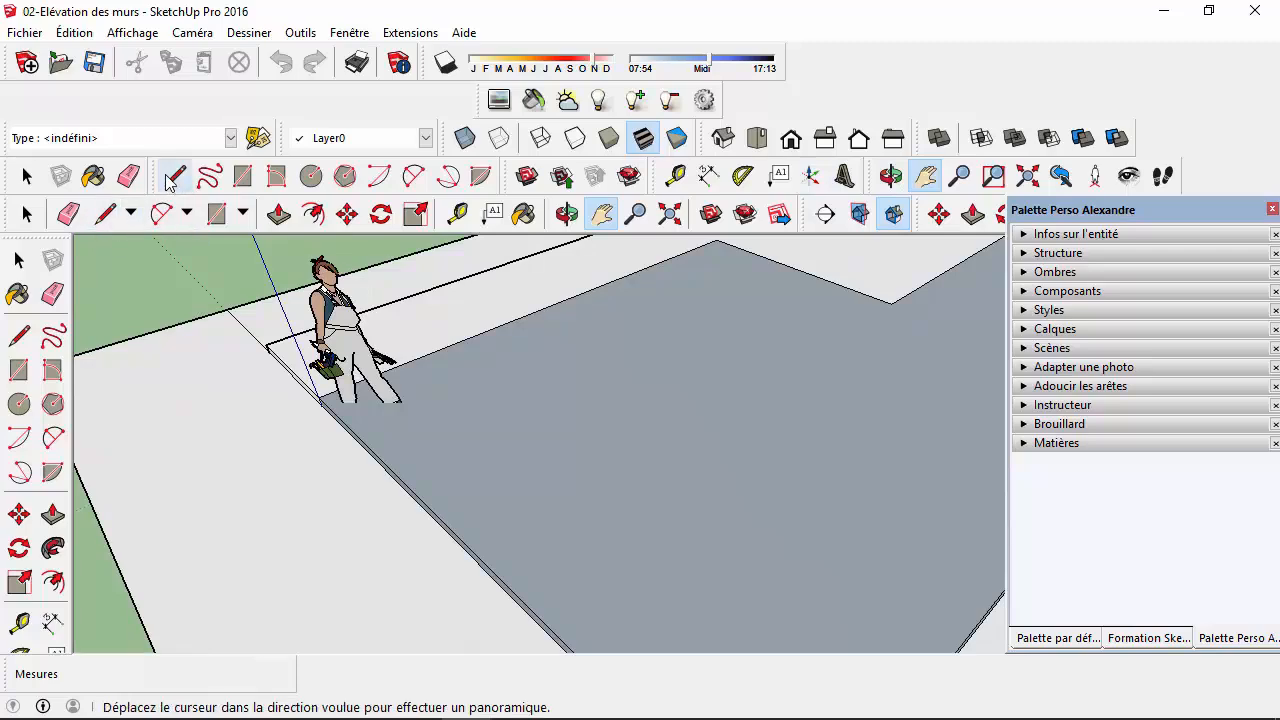
scroll(691, 460, down, 5)
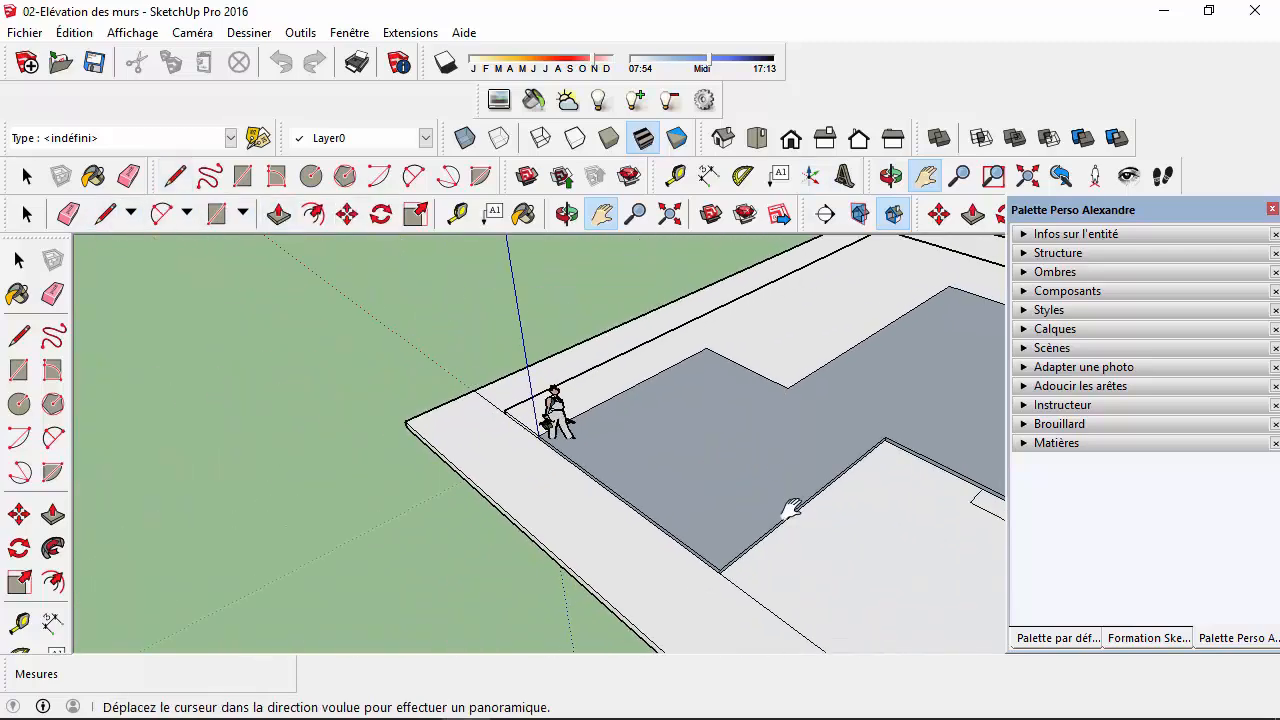
middle_drag(748, 526, 640, 475)
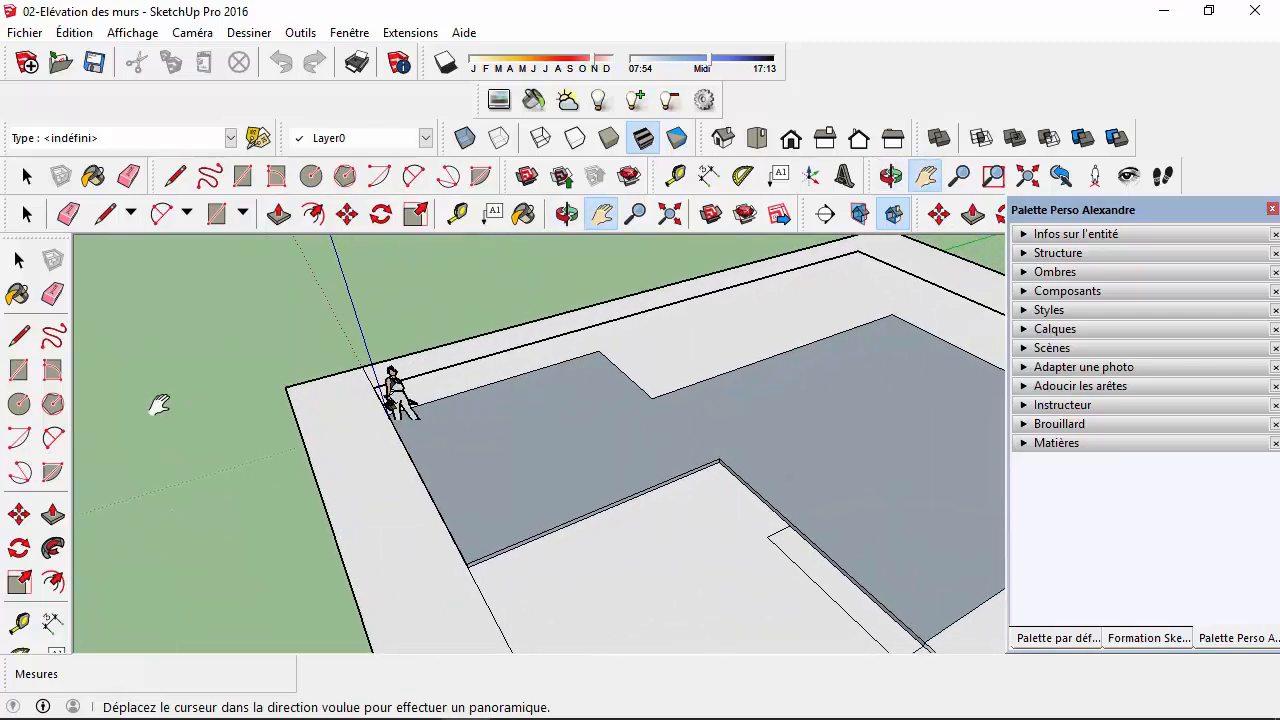
scroll(283, 410, up, 3)
scroll(690, 432, up, 2)
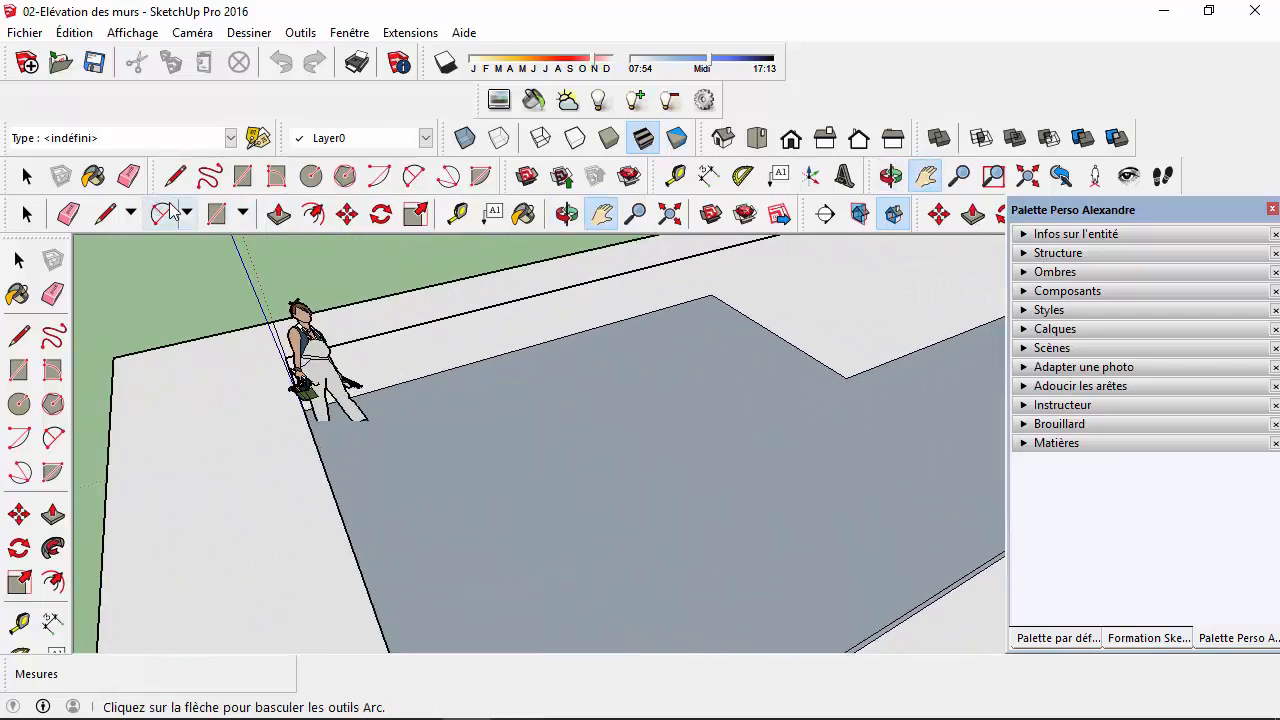
- Draw a 0.10 m line along the slab edge from the corner by the figure, then a short line inward parallel to the adjacent edge
click(104, 213)
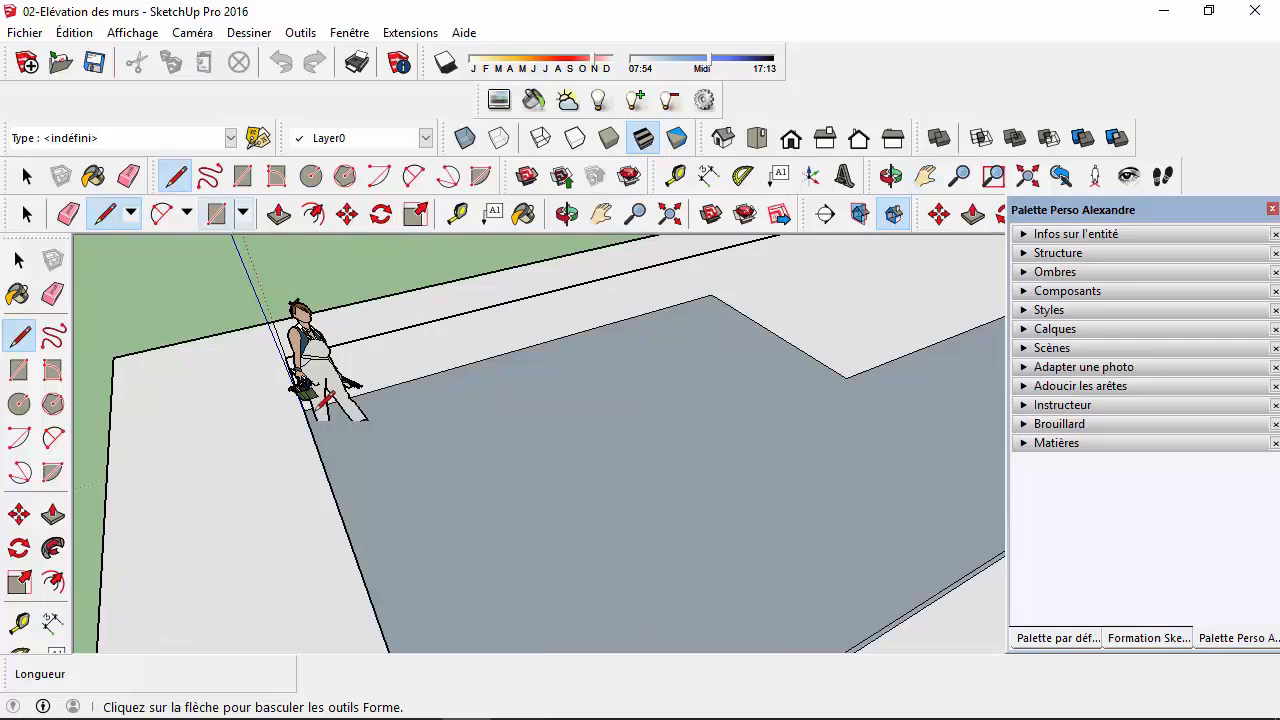
scroll(340, 418, up, 1)
middle_drag(326, 446, 409, 408)
scroll(274, 440, down, 1)
scroll(275, 440, up, 1)
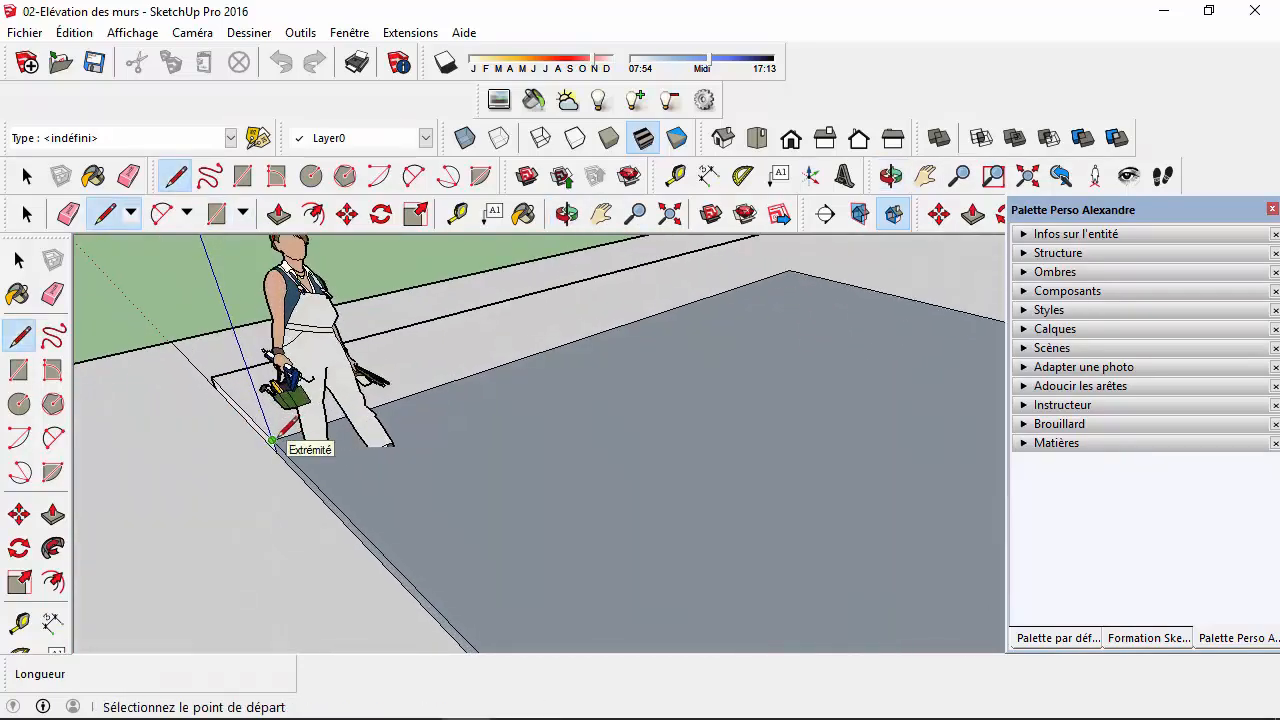
scroll(279, 446, up, 2)
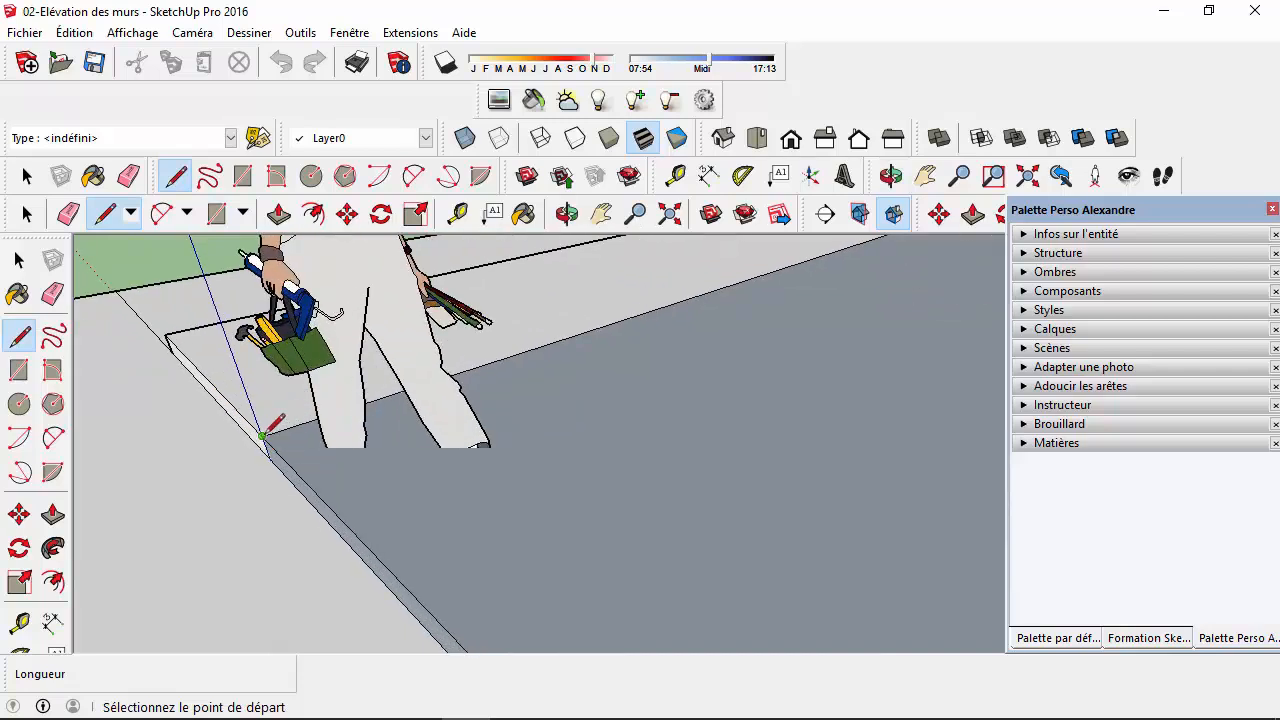
click(262, 435)
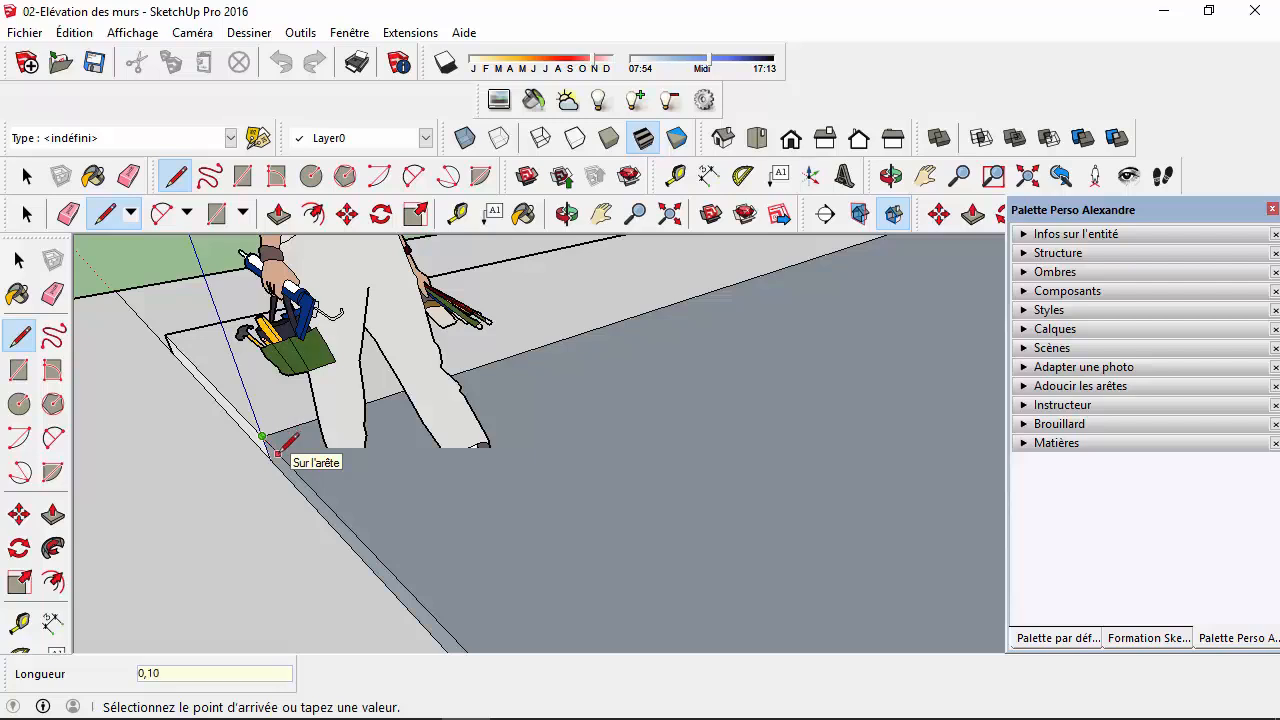
click(277, 454)
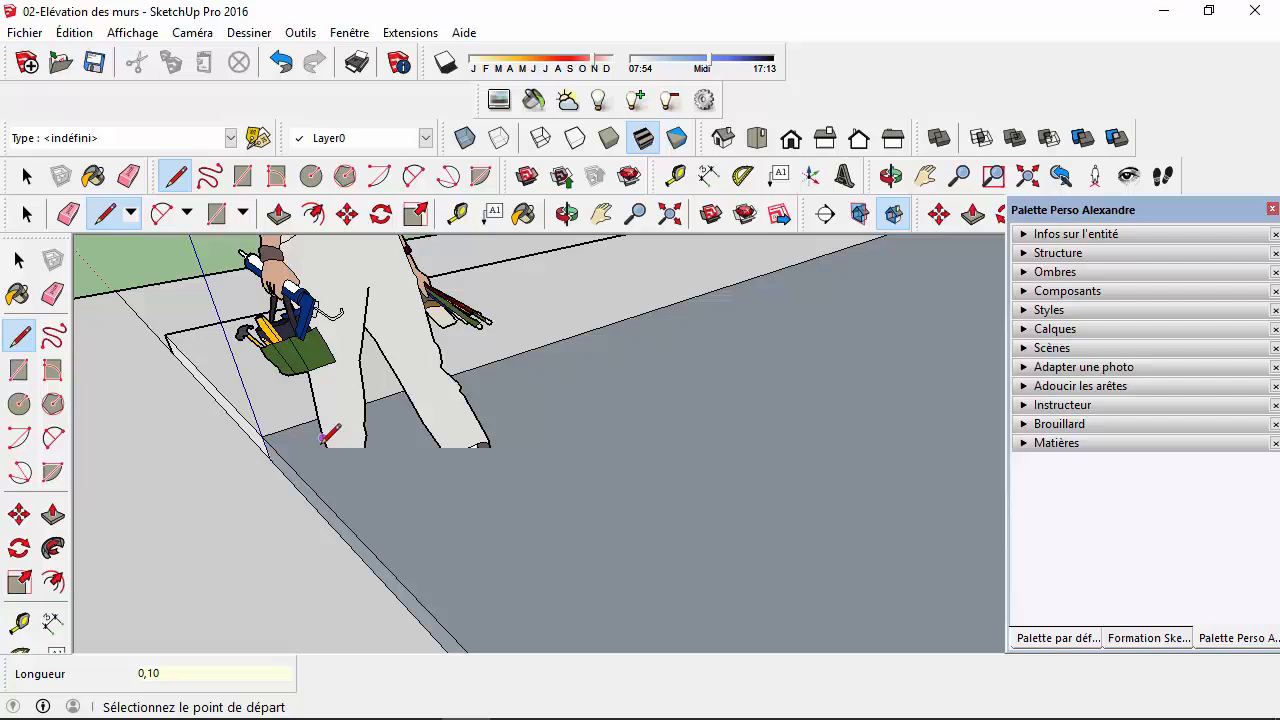
click(270, 445)
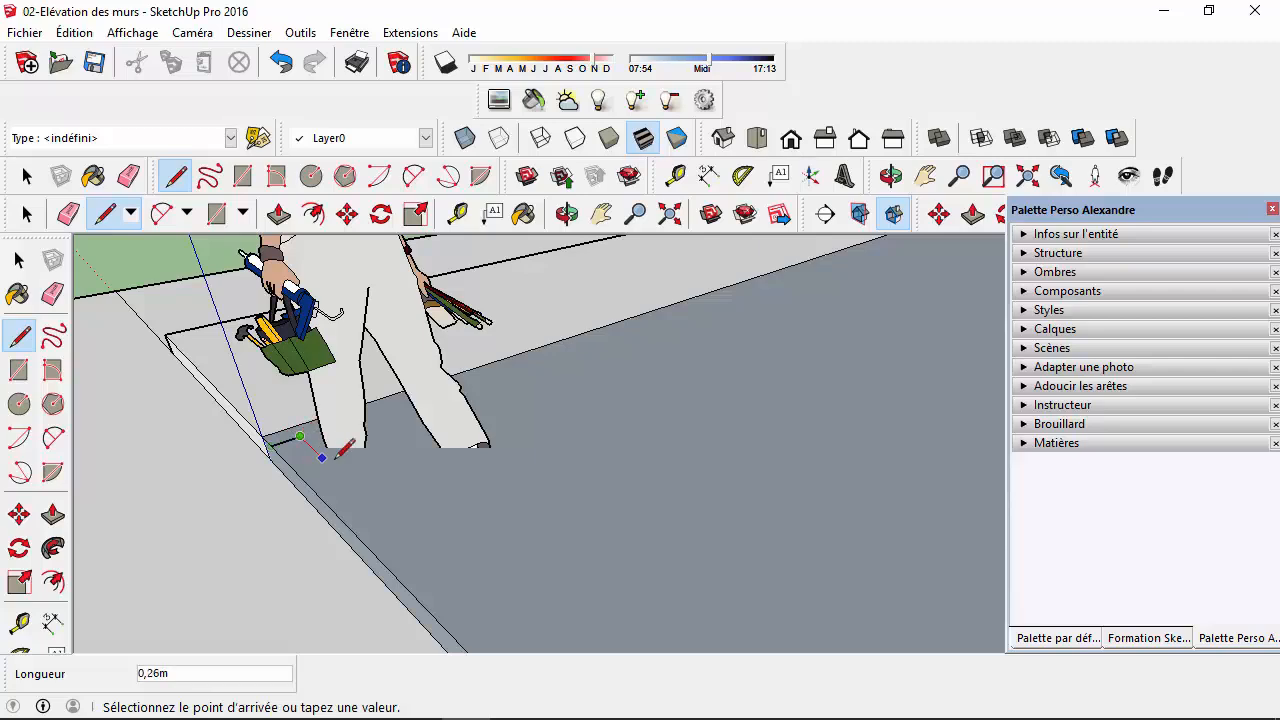
scroll(300, 436, up, 3)
middle_drag(320, 457, 323, 537)
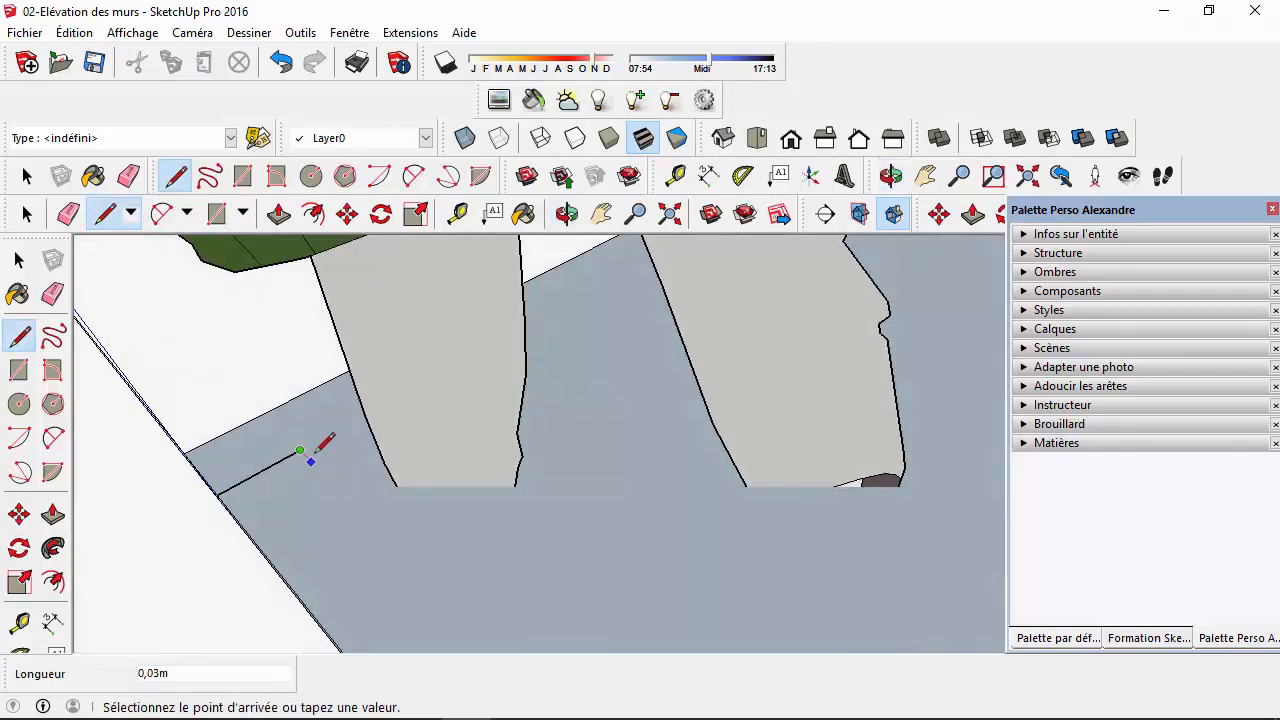
scroll(300, 450, down, 1)
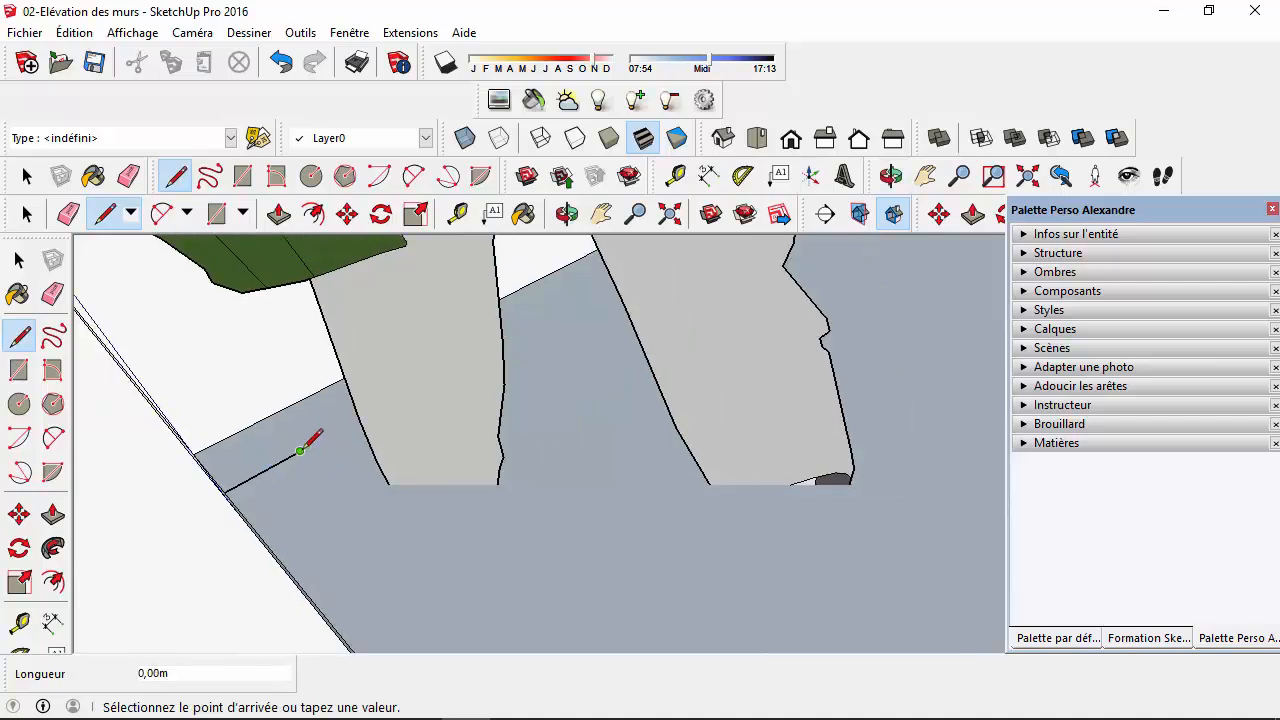
scroll(304, 447, down, 10)
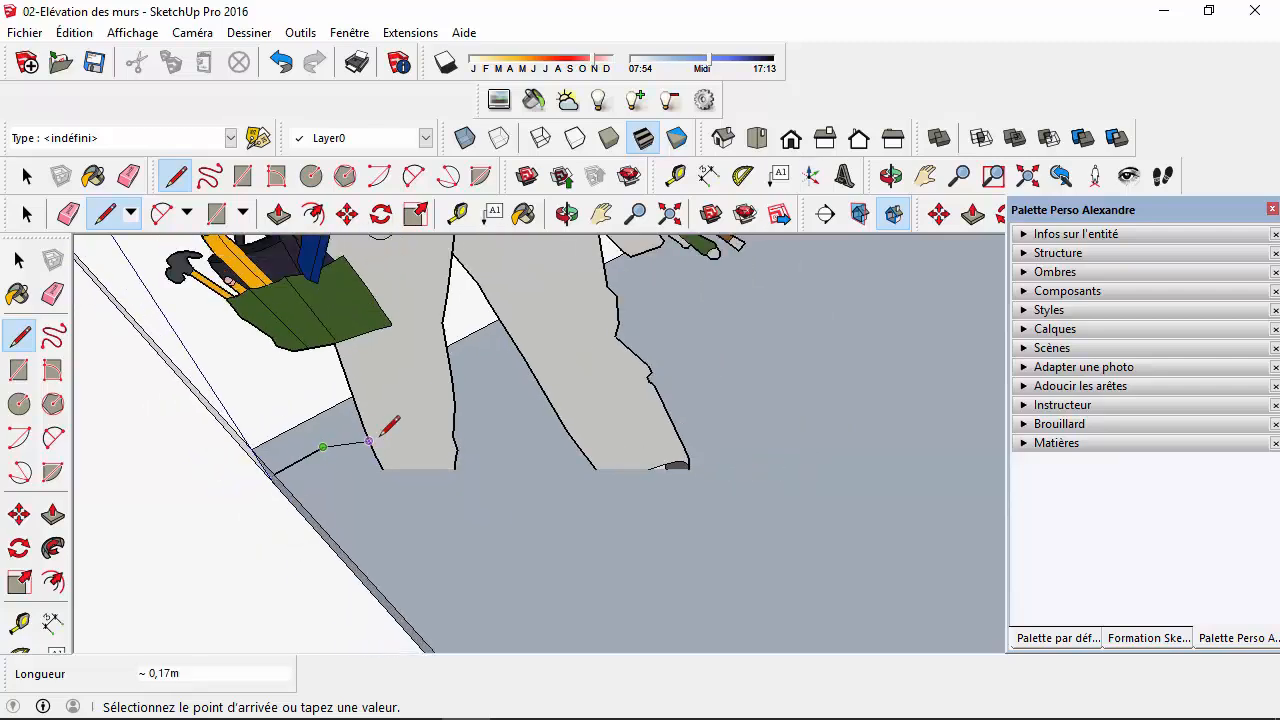
scroll(832, 262, up, 1)
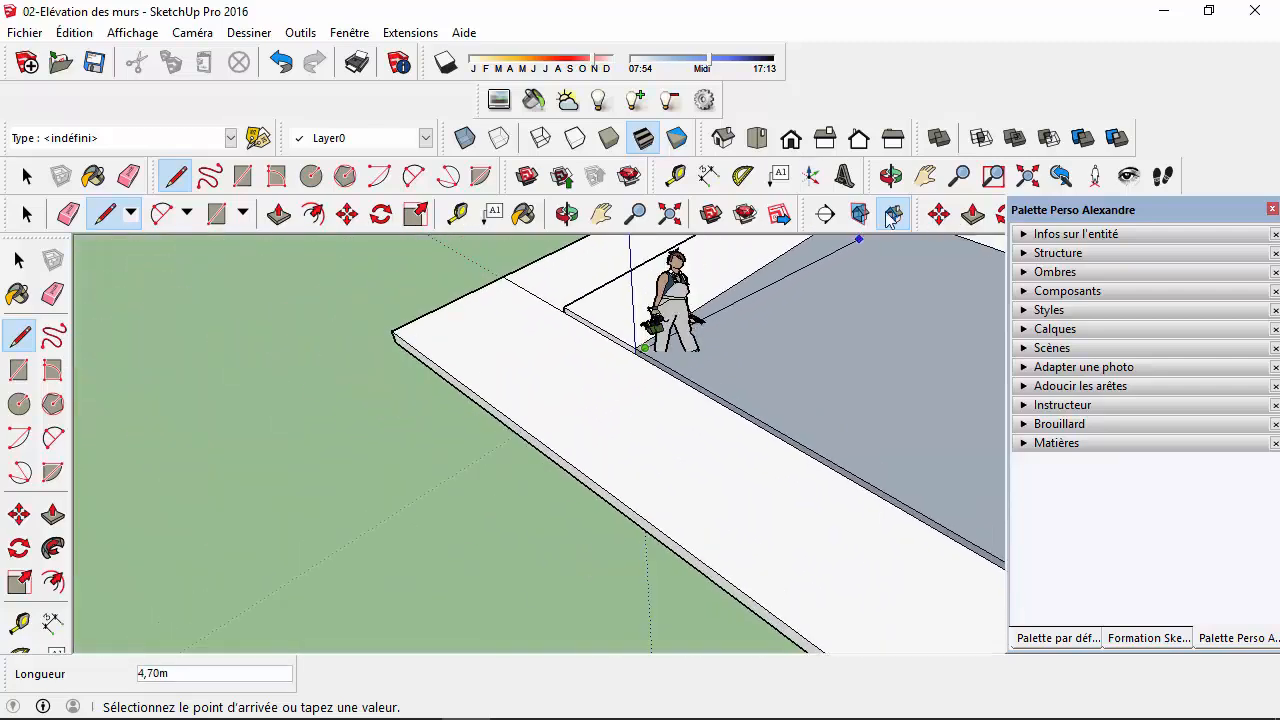
drag(801, 331, 653, 402)
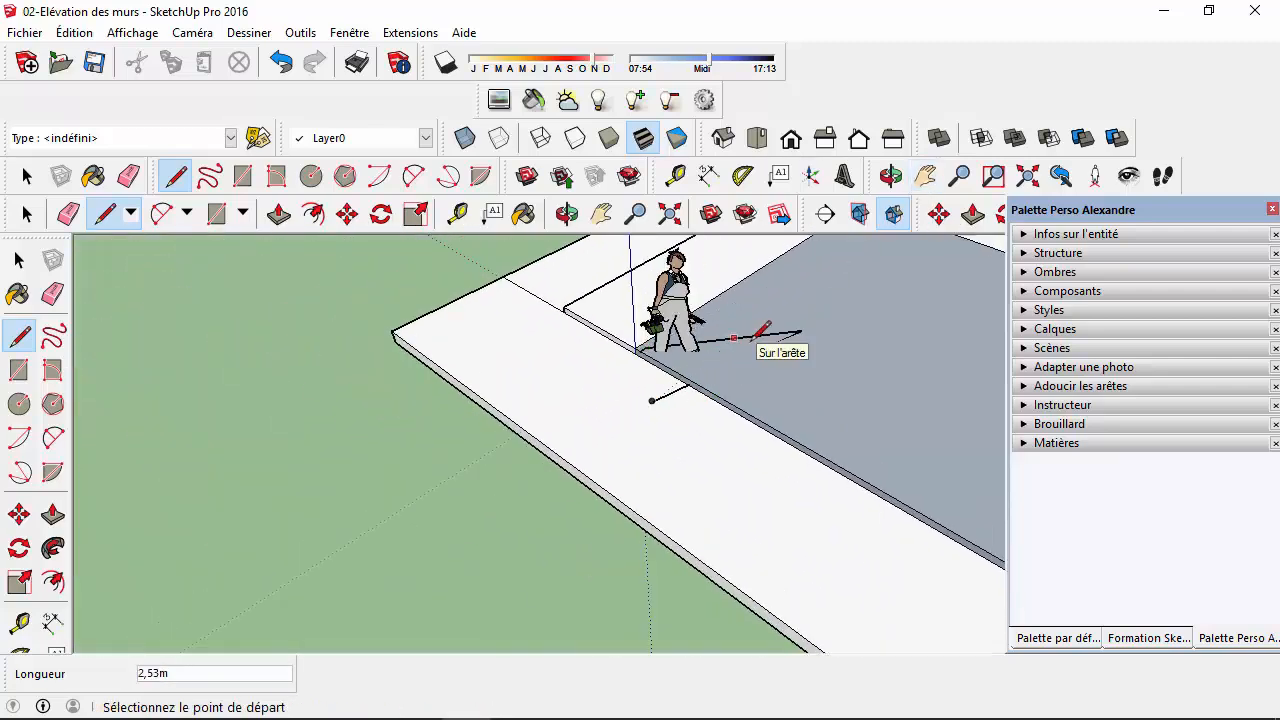
key(ctrl+z)
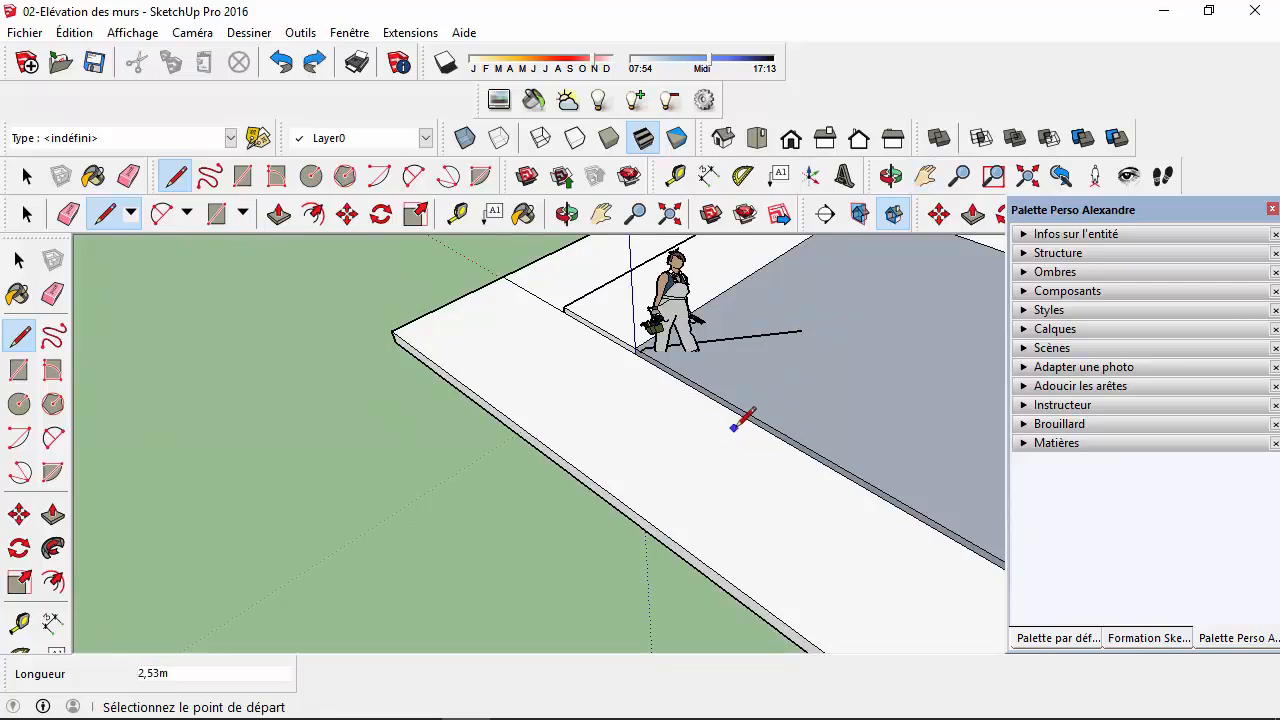
click(22, 216)
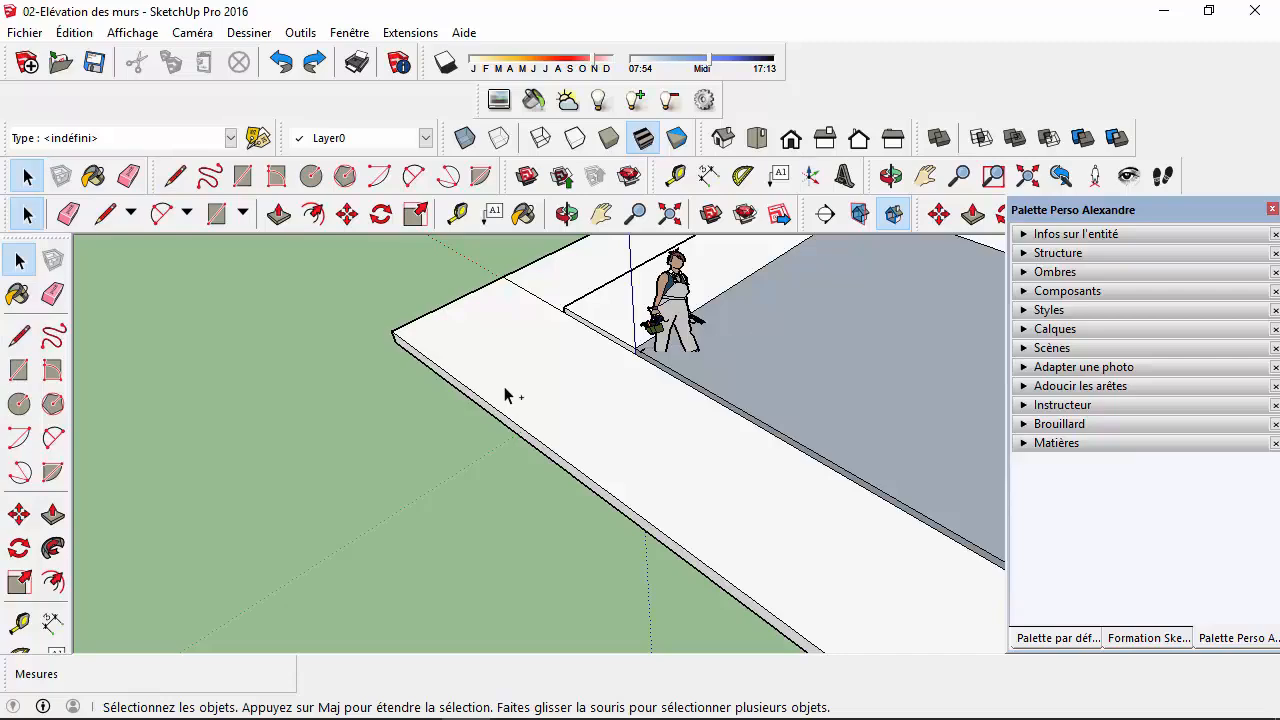
- Draw a 5.8 m line along the green axis from the short line's inner end, parallel to the slab edge
scroll(672, 347, up, 5)
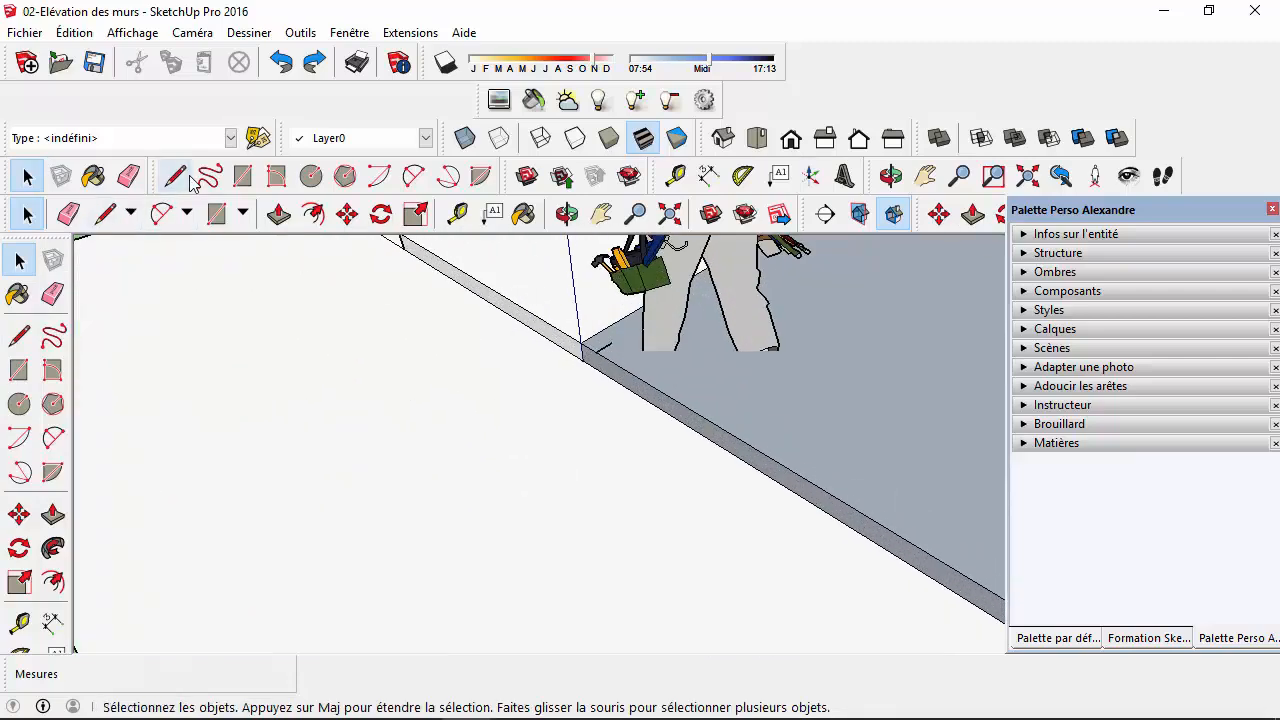
click(177, 178)
scroll(663, 380, down, 4)
click(645, 358)
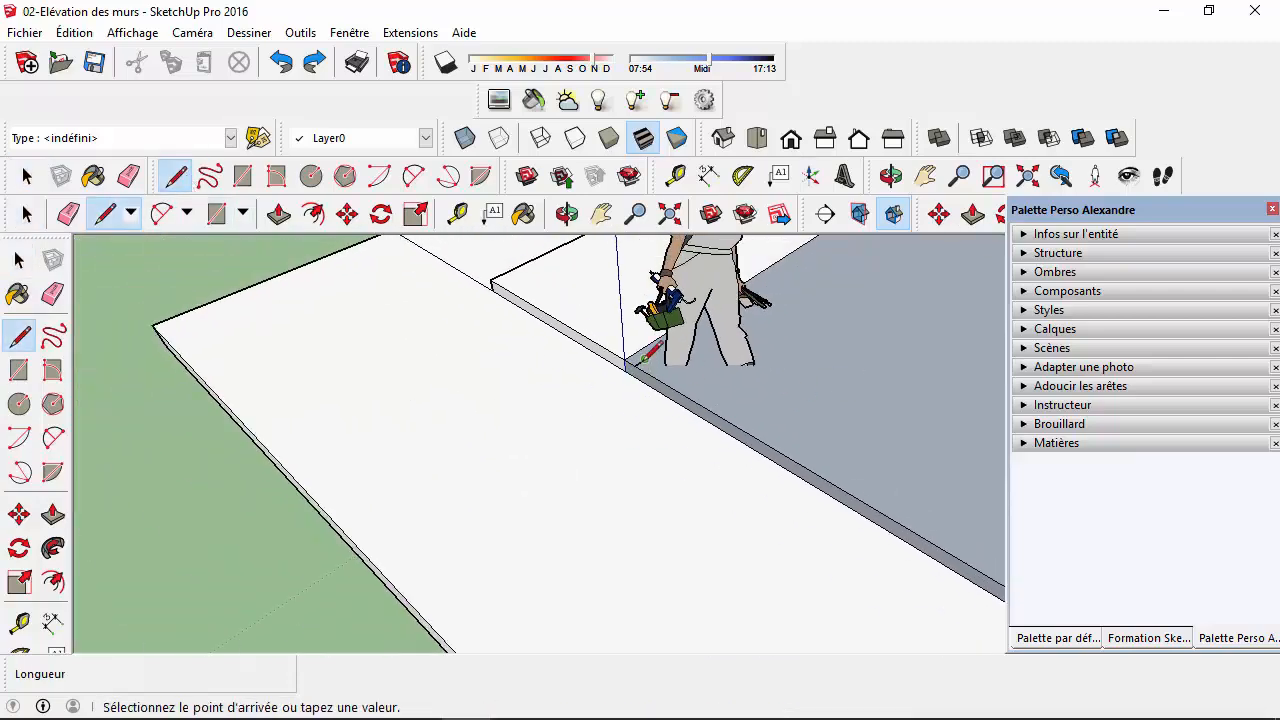
click(925, 176)
mouse_move(877, 309)
mouse_down()
mouse_move(610, 513)
mouse_move(560, 531)
mouse_up()
click(177, 176)
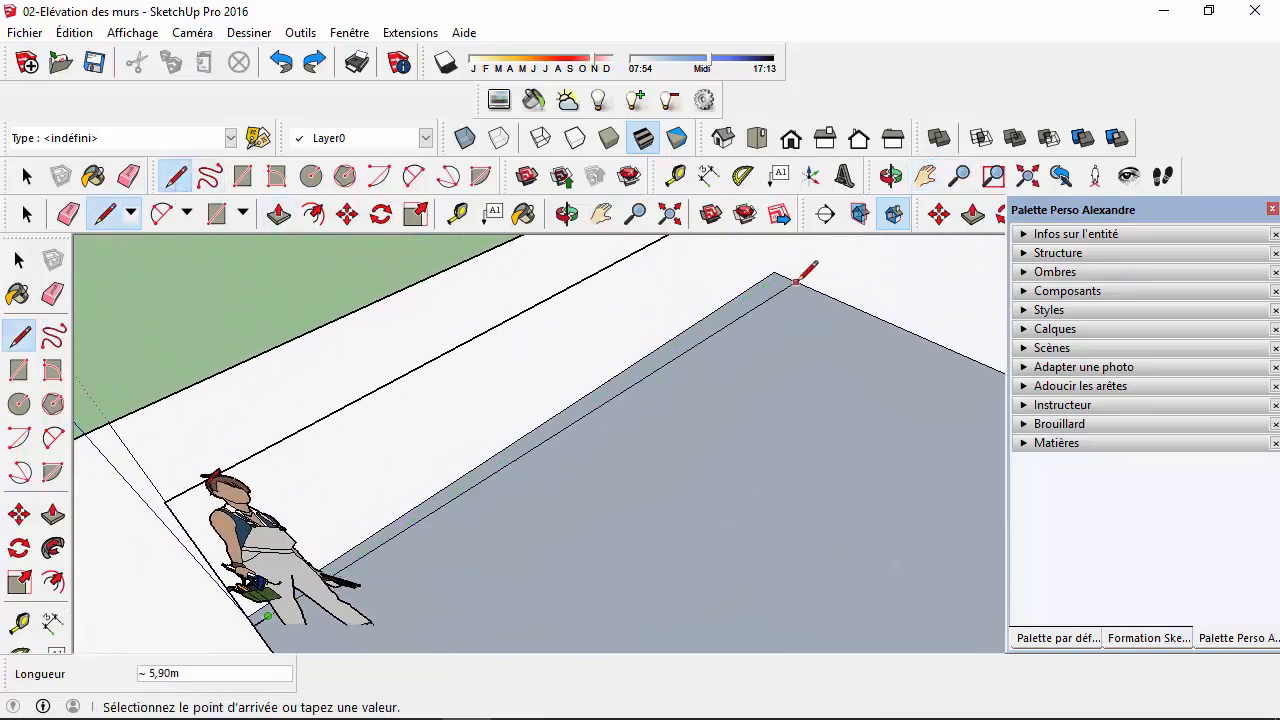
scroll(786, 272, down, 3)
scroll(790, 268, up, 5)
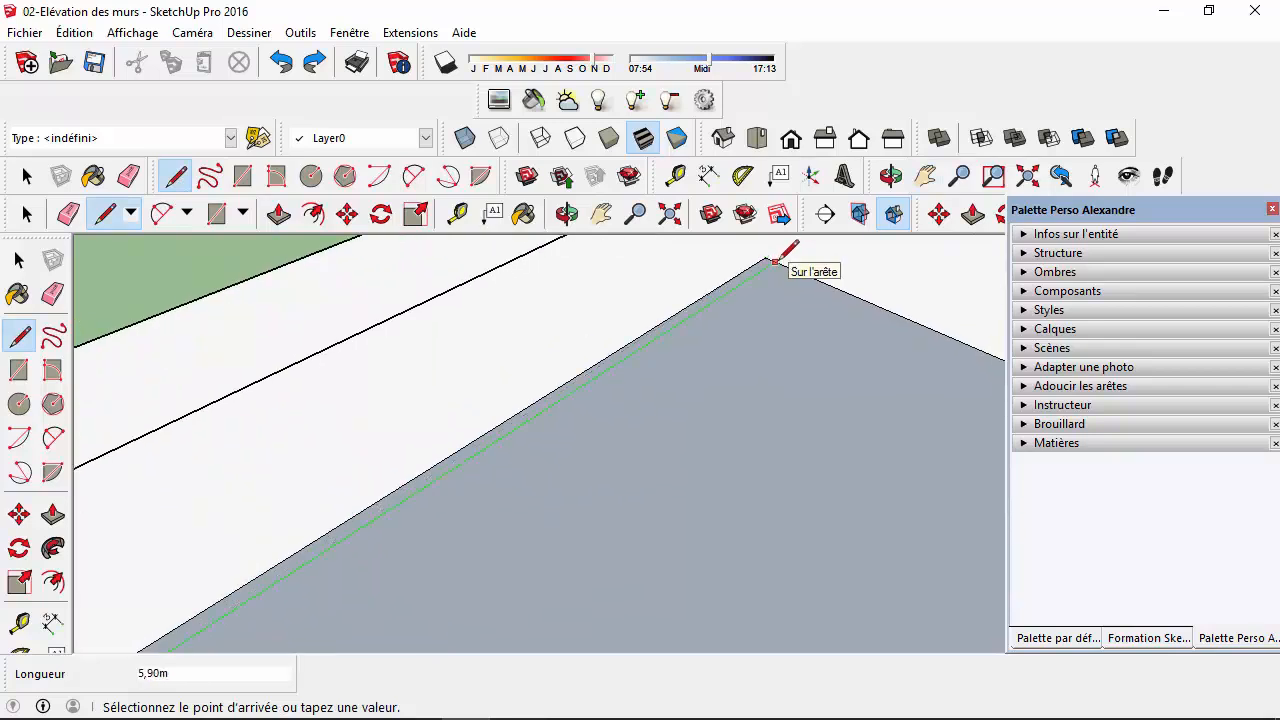
key(BackSpace)
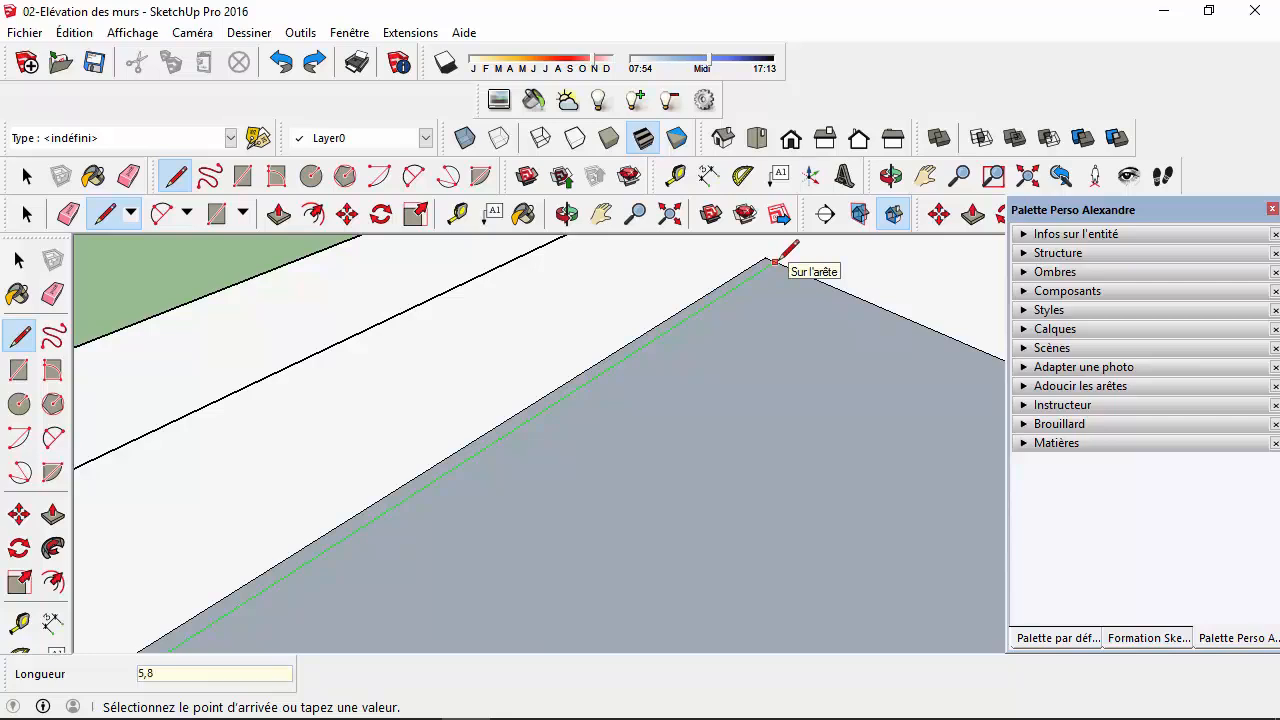
key(Return)
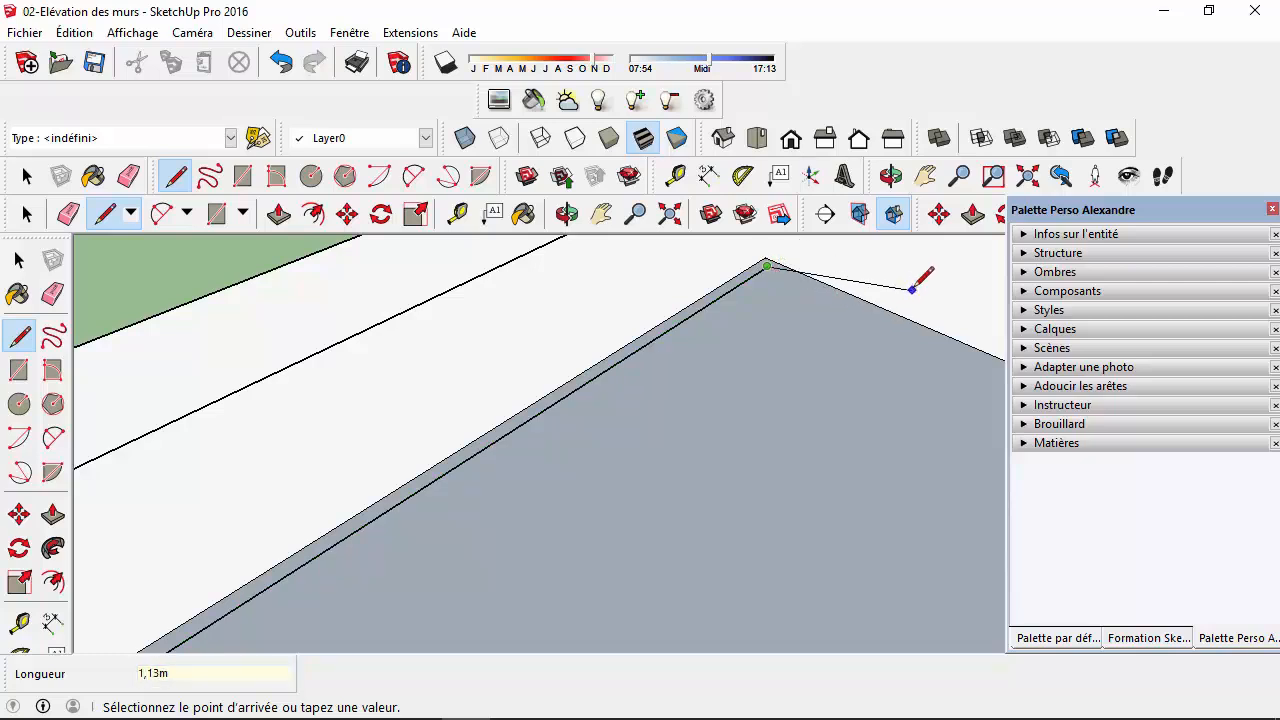
- Draw a 3 m line along the red axis from the 5.8 m line's end, parallel to the slab's short stepped edge
click(925, 175)
drag(874, 297, 403, 340)
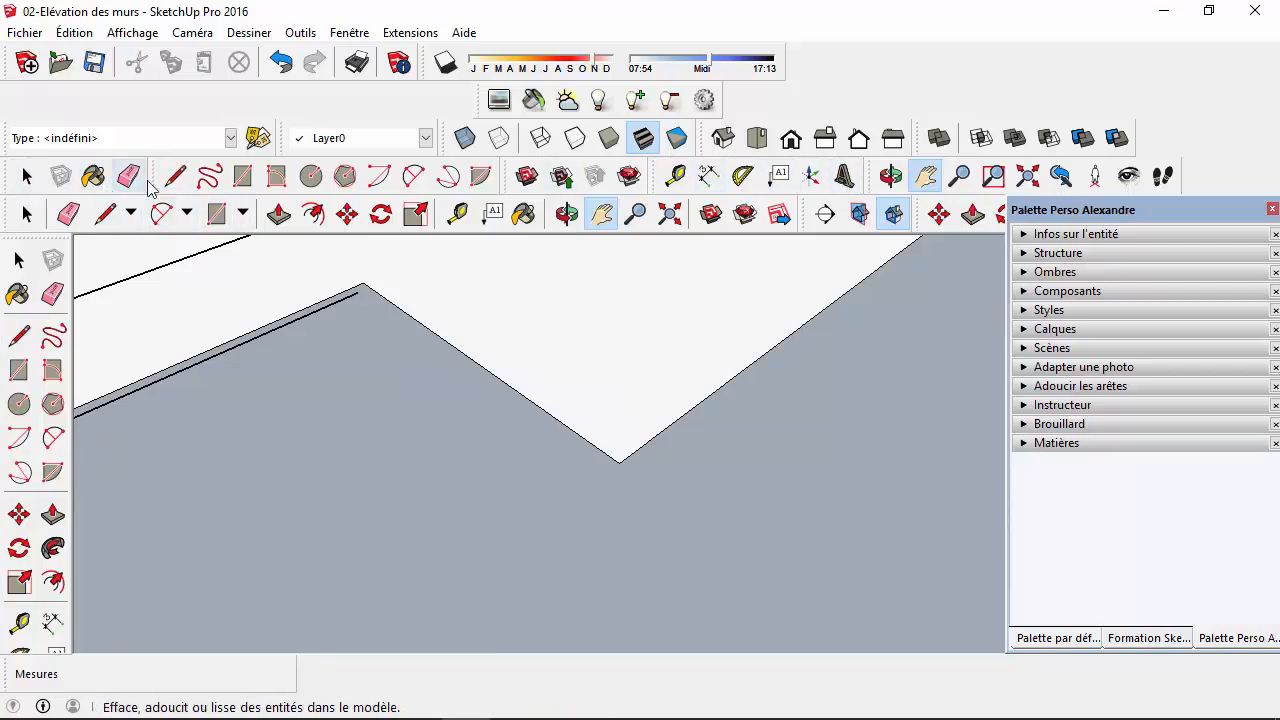
click(105, 213)
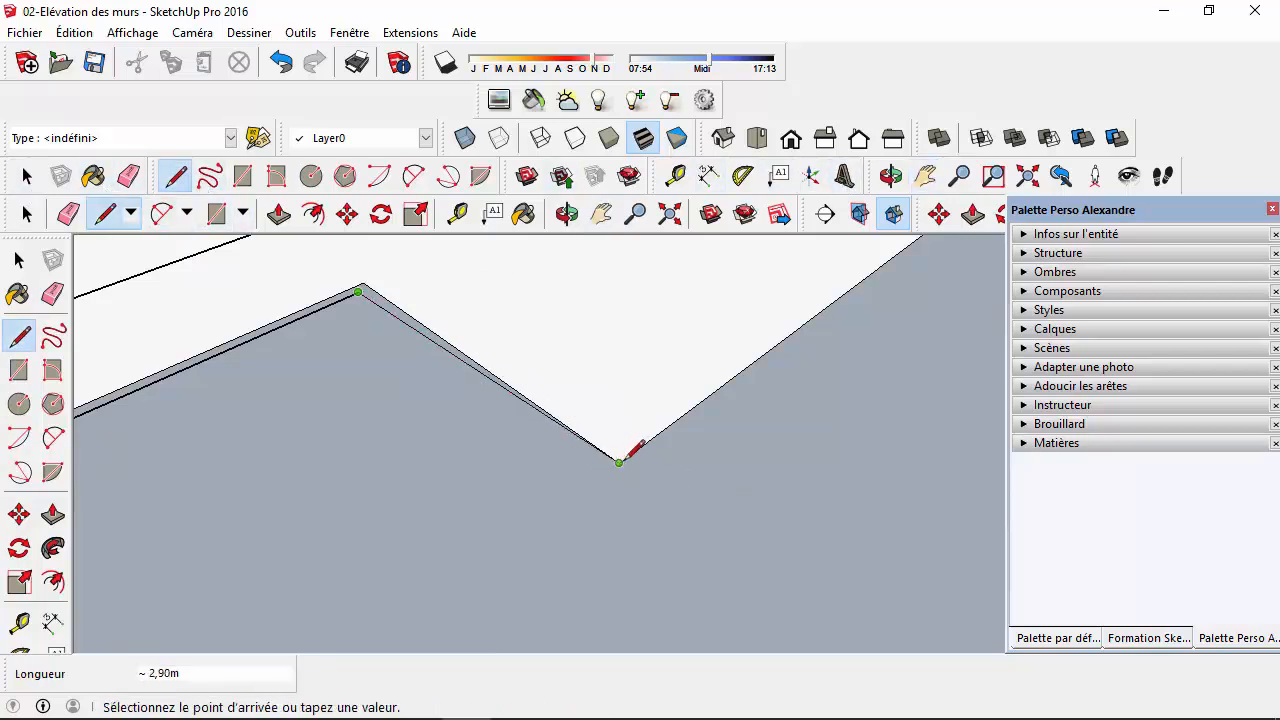
click(617, 462)
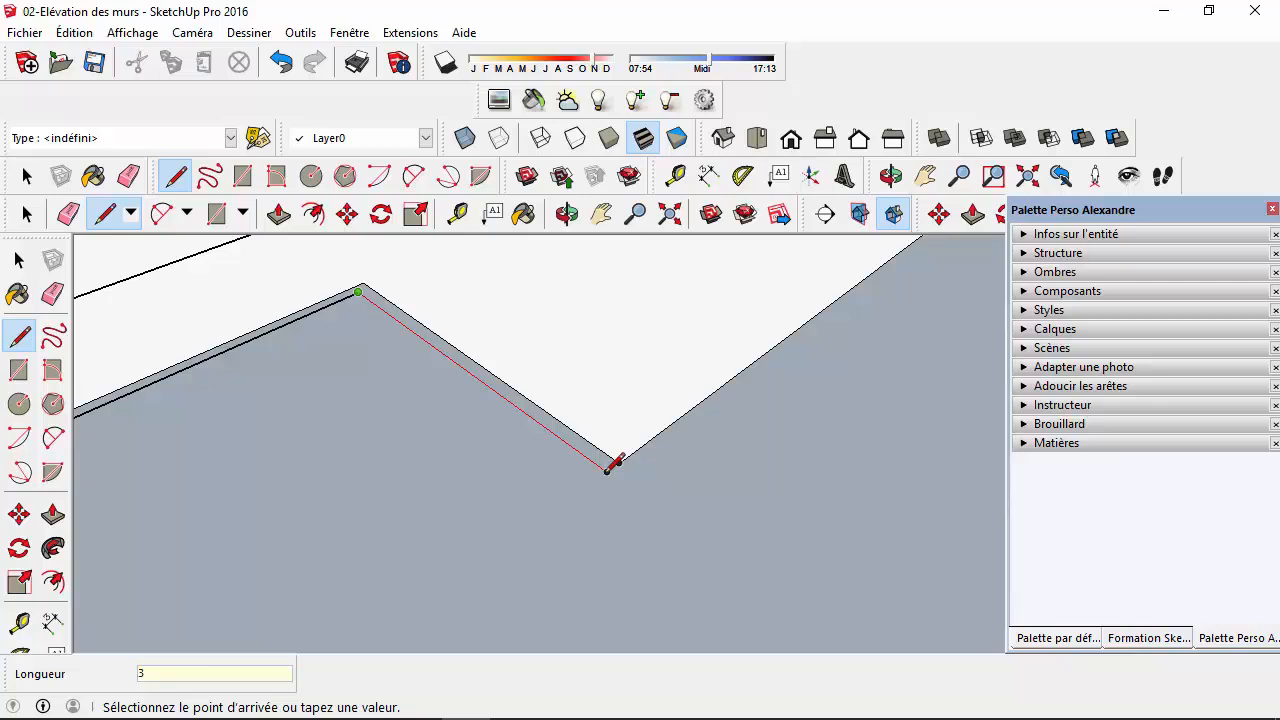
key(Return)
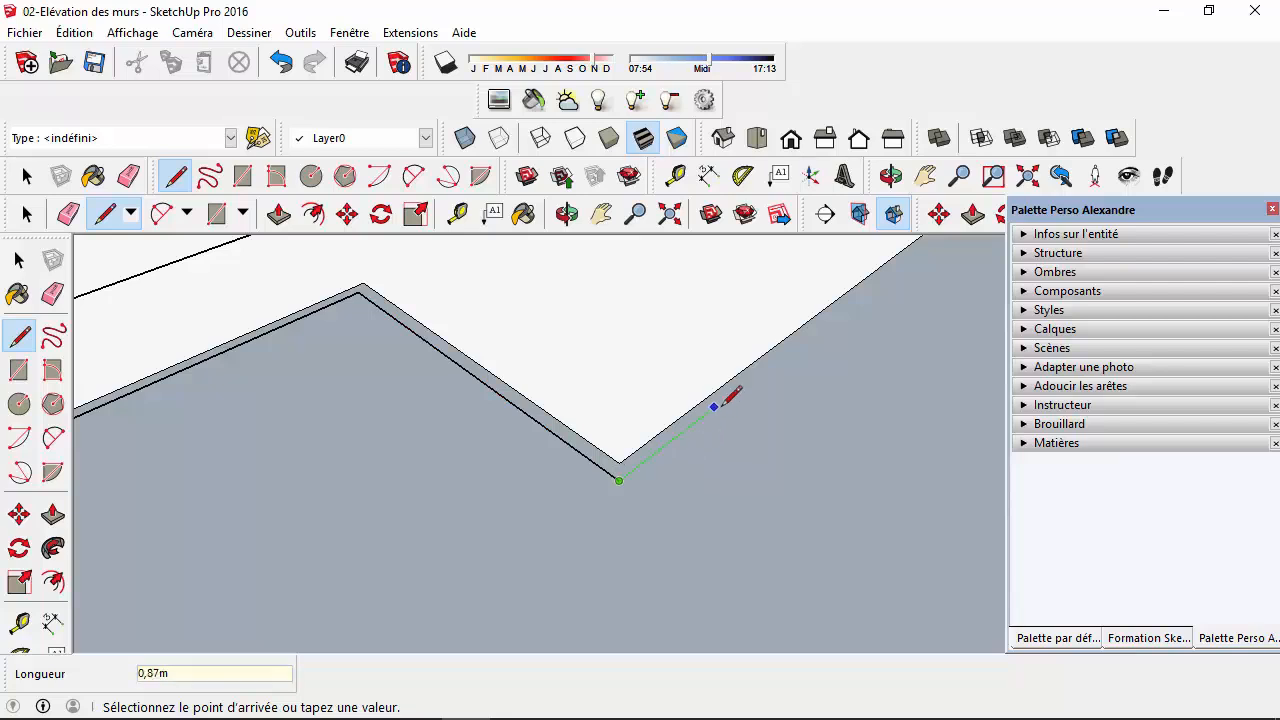
- Continue the inner outline along the green axis from the slab's notch to just inside its far corner, parallel to the slab edge
click(925, 176)
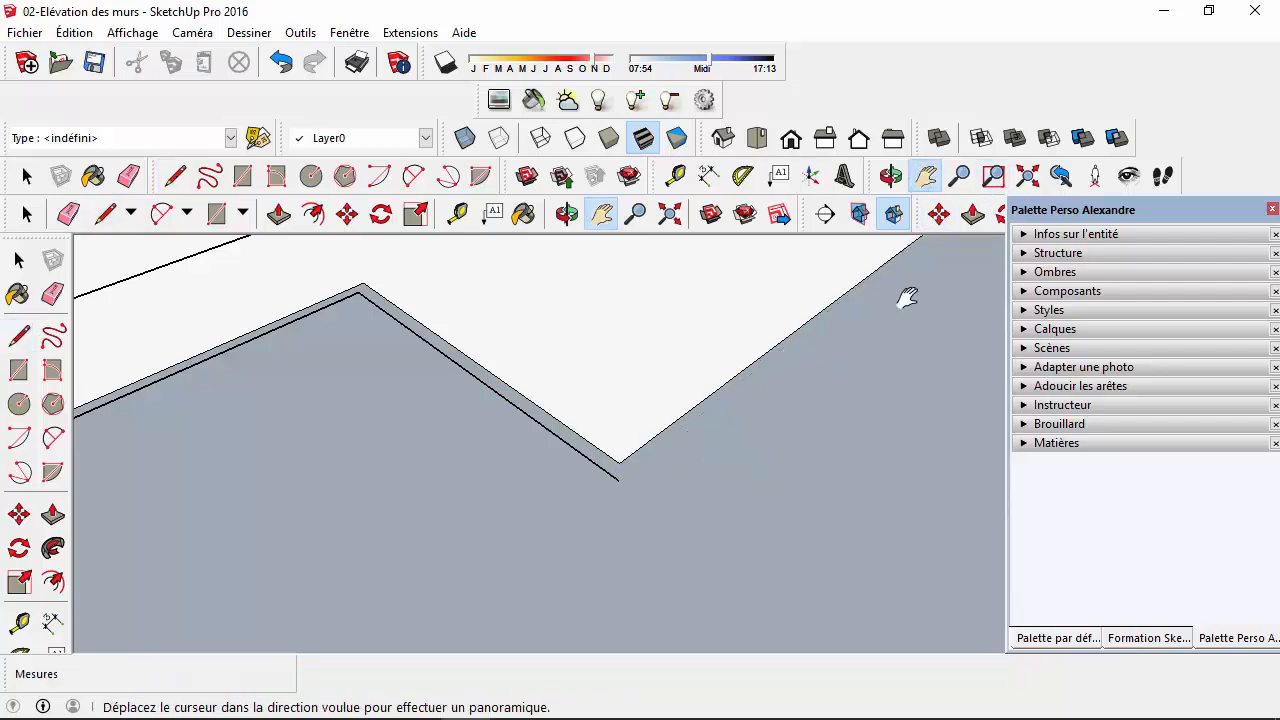
mouse_move(903, 294)
mouse_down()
mouse_move(728, 482)
mouse_move(491, 563)
mouse_up()
drag(648, 455, 588, 522)
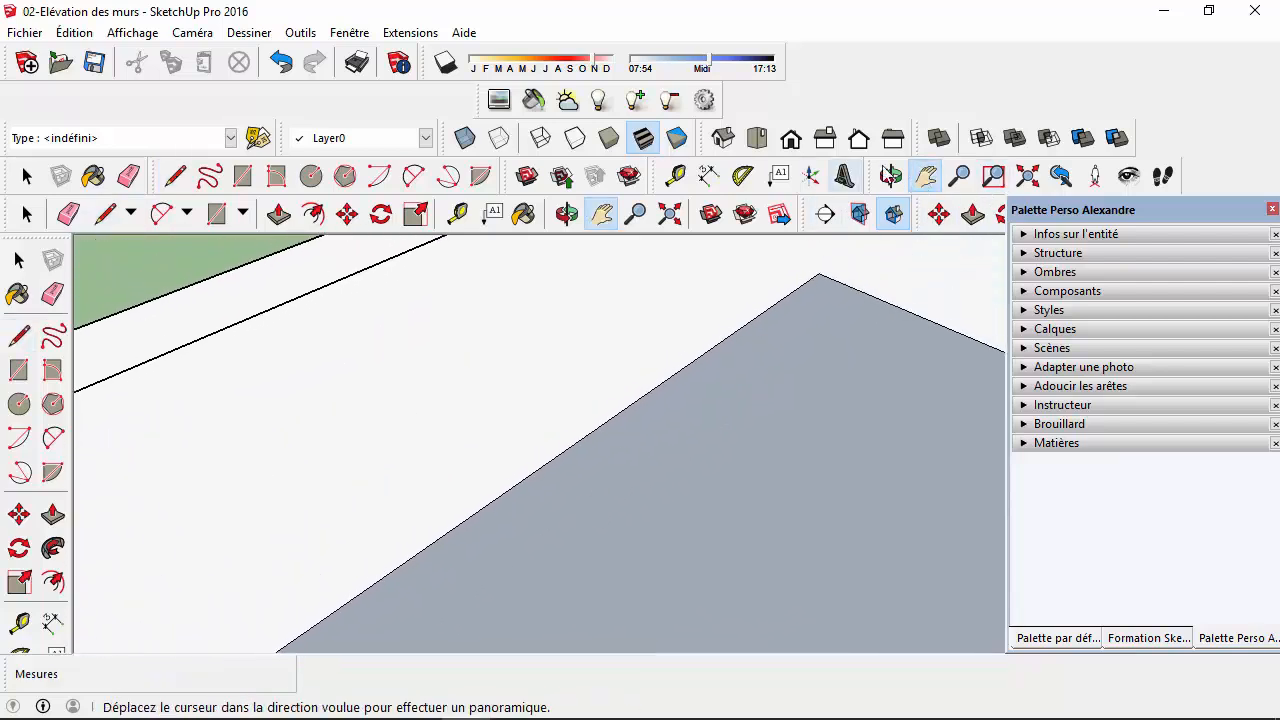
click(175, 176)
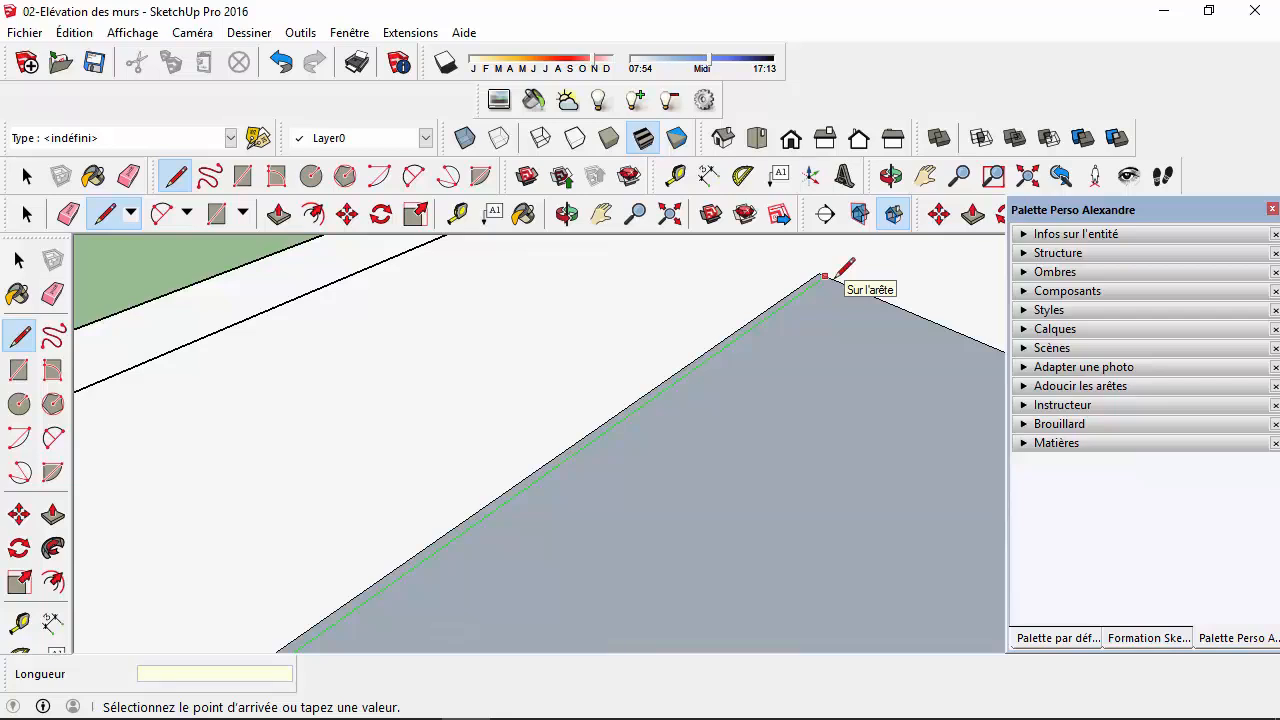
key(Return)
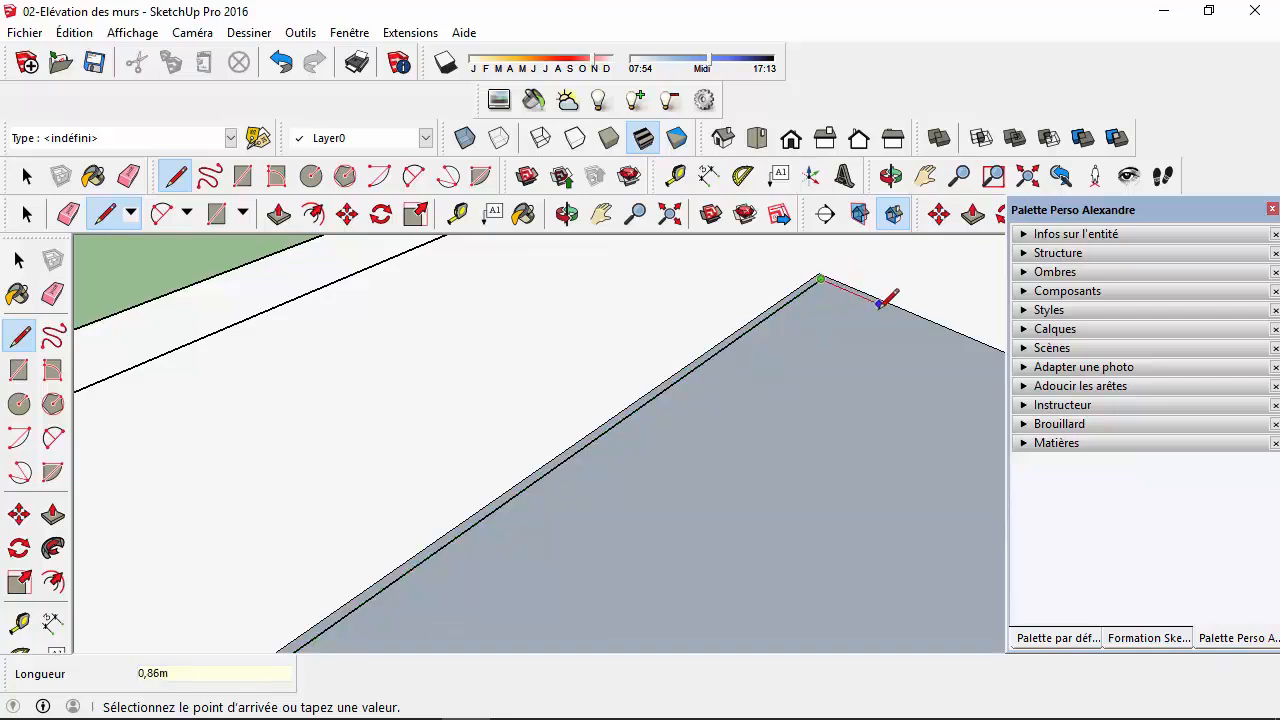
- Draw an 8.8 m line along the red axis from the inner outline's end, parallel to the slab's long far edge
click(924, 176)
drag(891, 320, 609, 500)
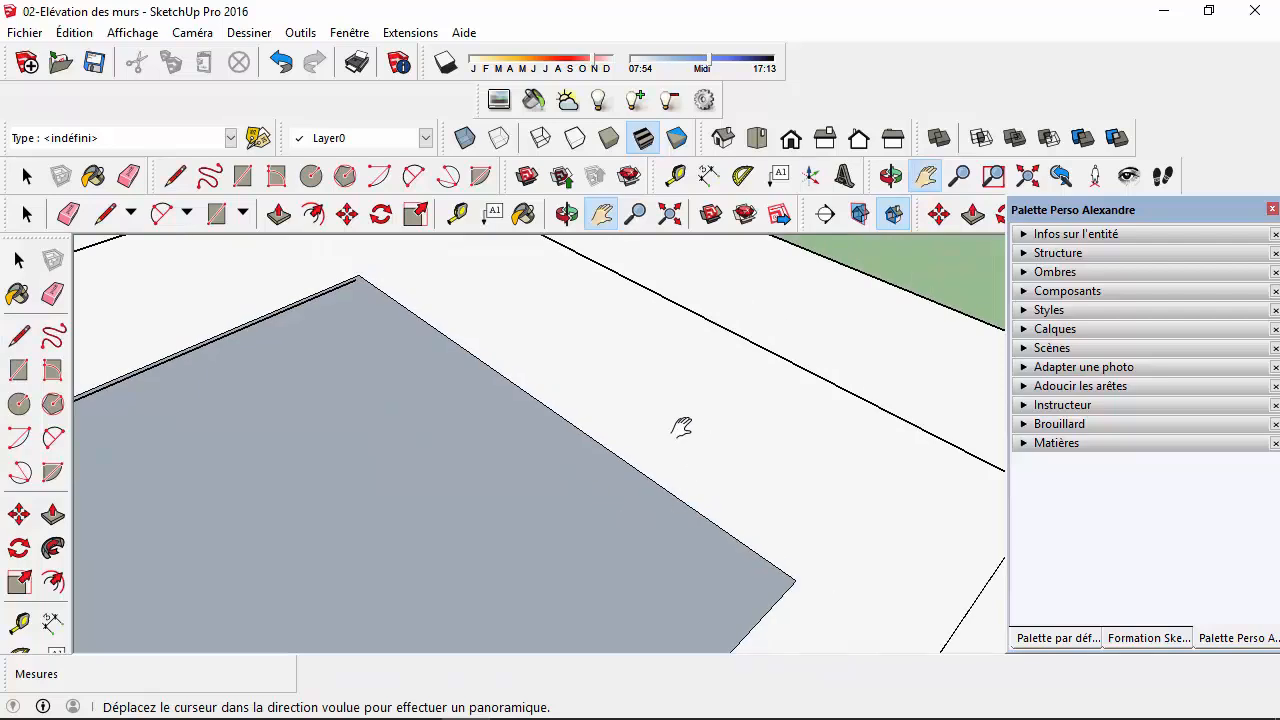
click(27, 176)
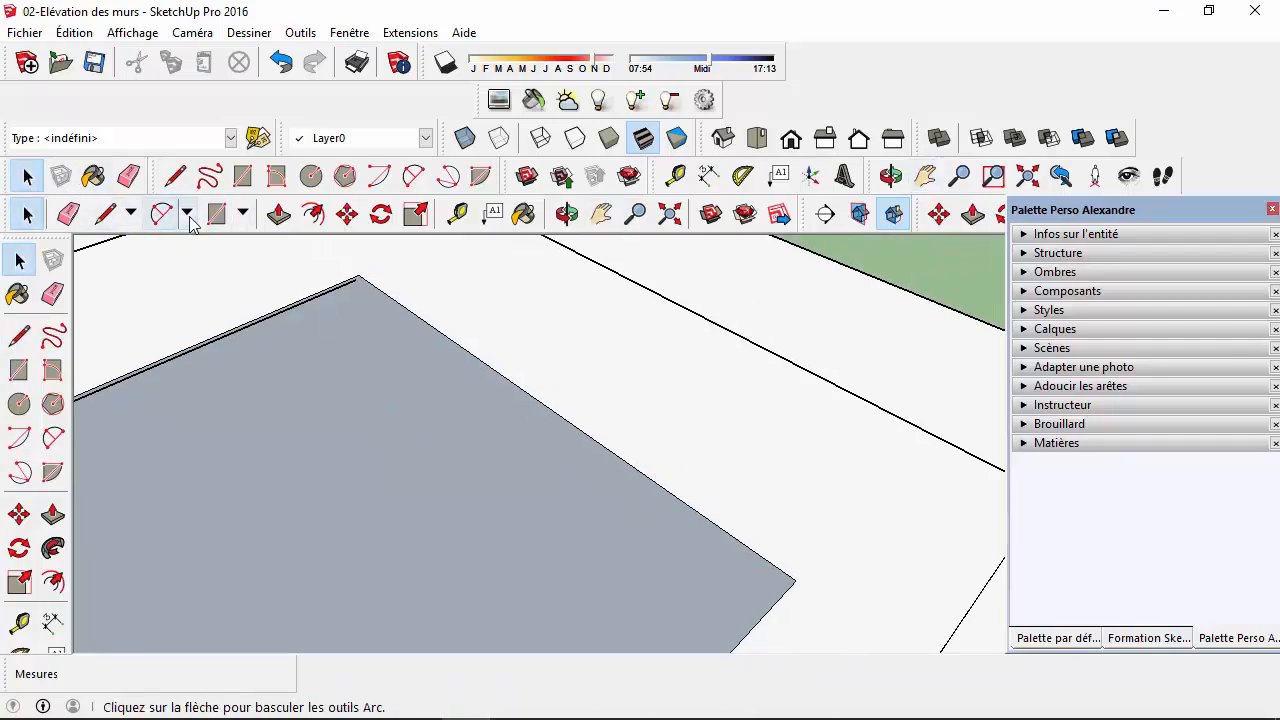
click(175, 176)
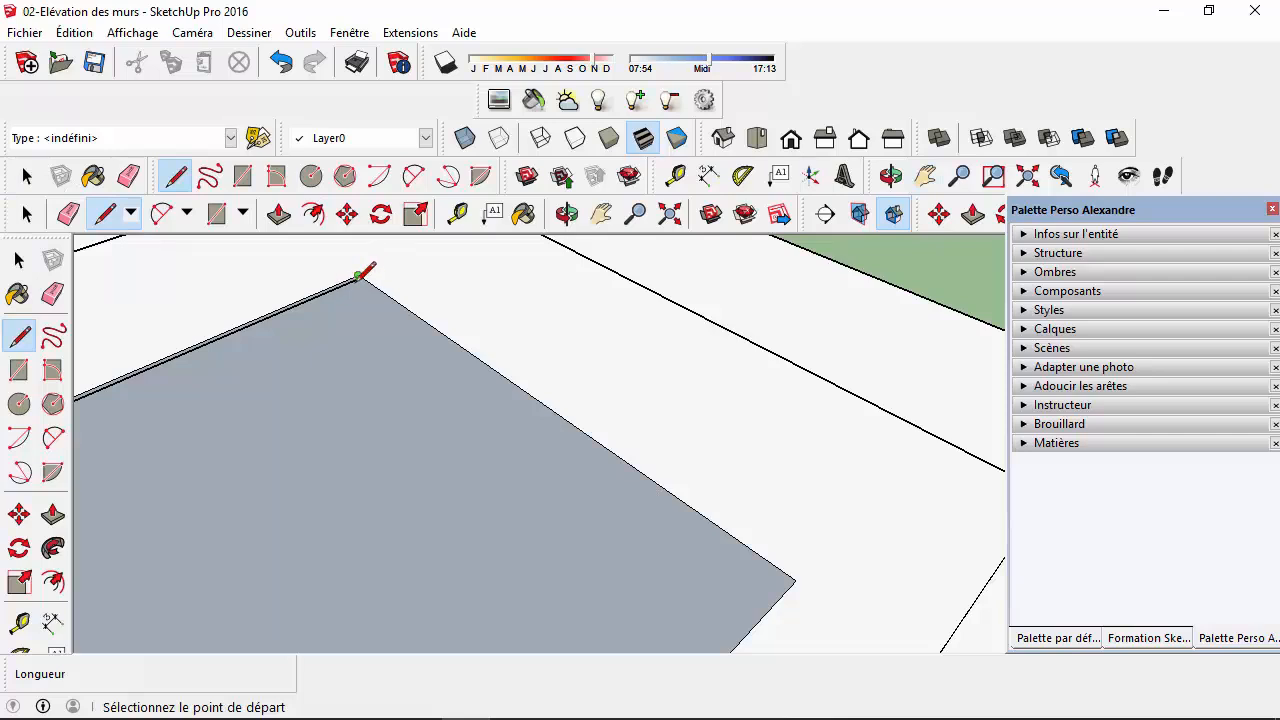
scroll(359, 276, up, 3)
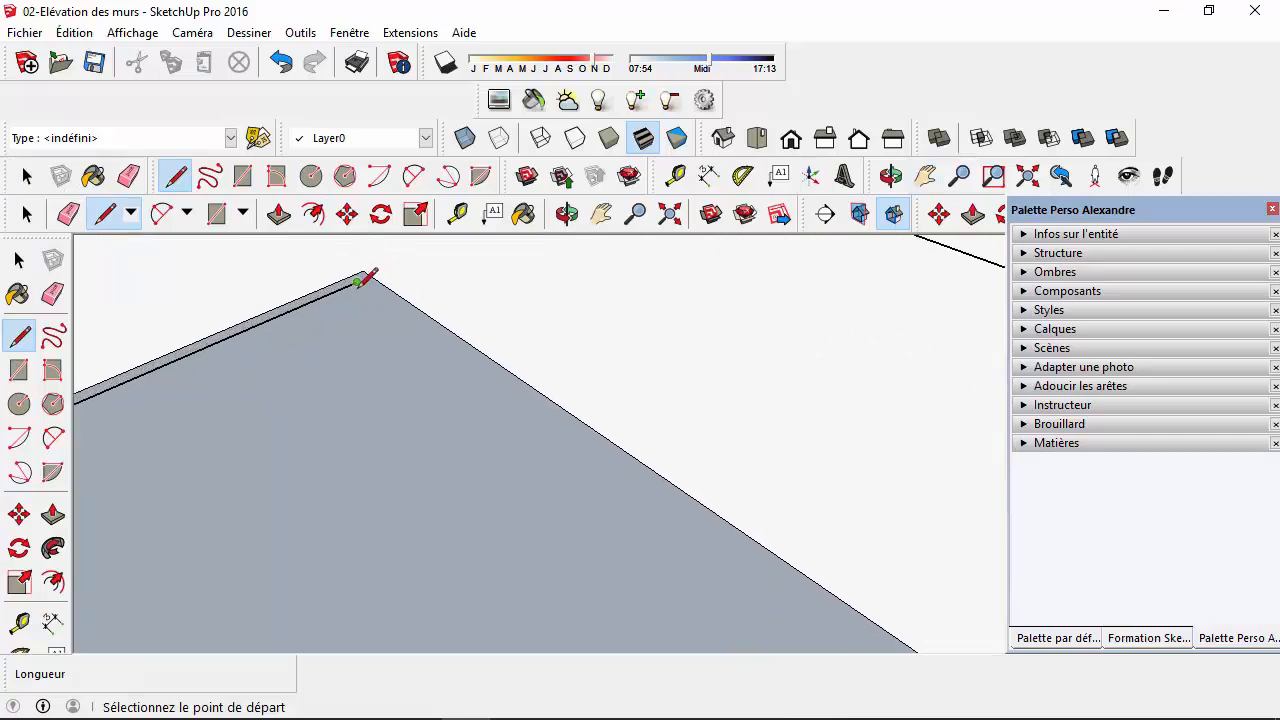
click(360, 281)
scroll(406, 337, down, 3)
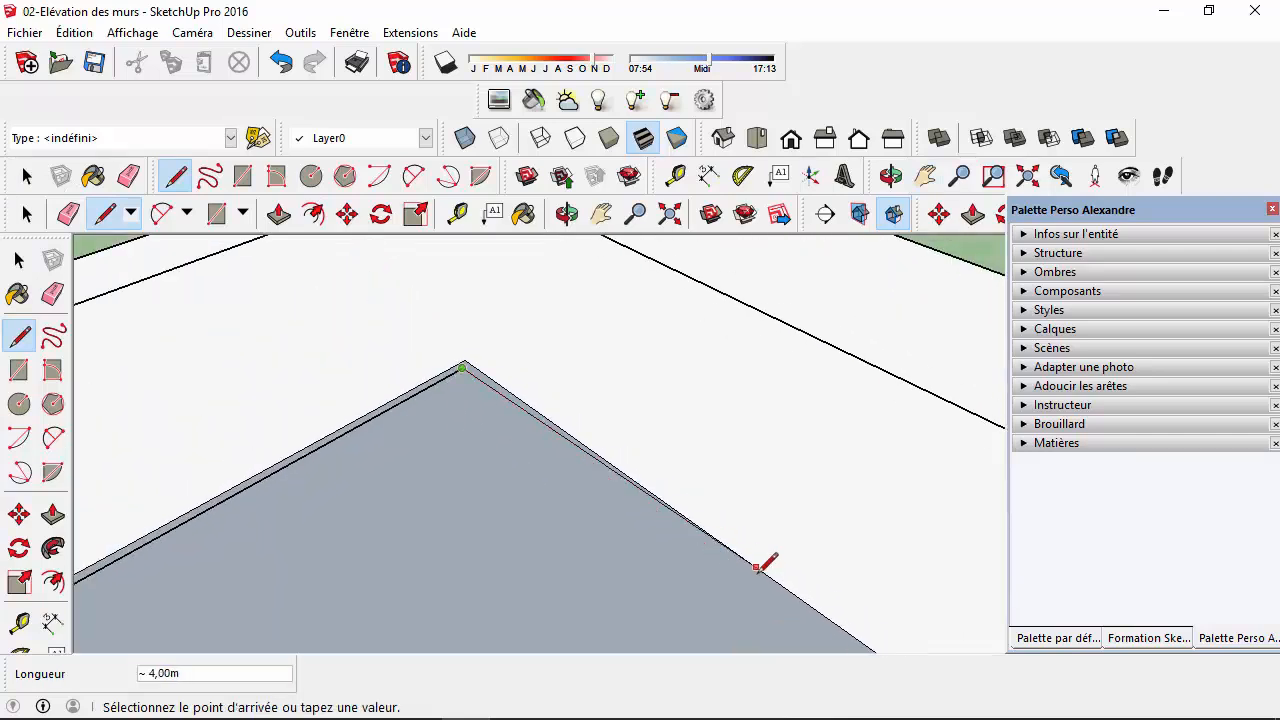
click(925, 176)
mouse_move(640, 494)
mouse_down()
mouse_move(534, 449)
mouse_move(445, 345)
mouse_move(486, 429)
mouse_move(700, 537)
mouse_move(628, 508)
mouse_up()
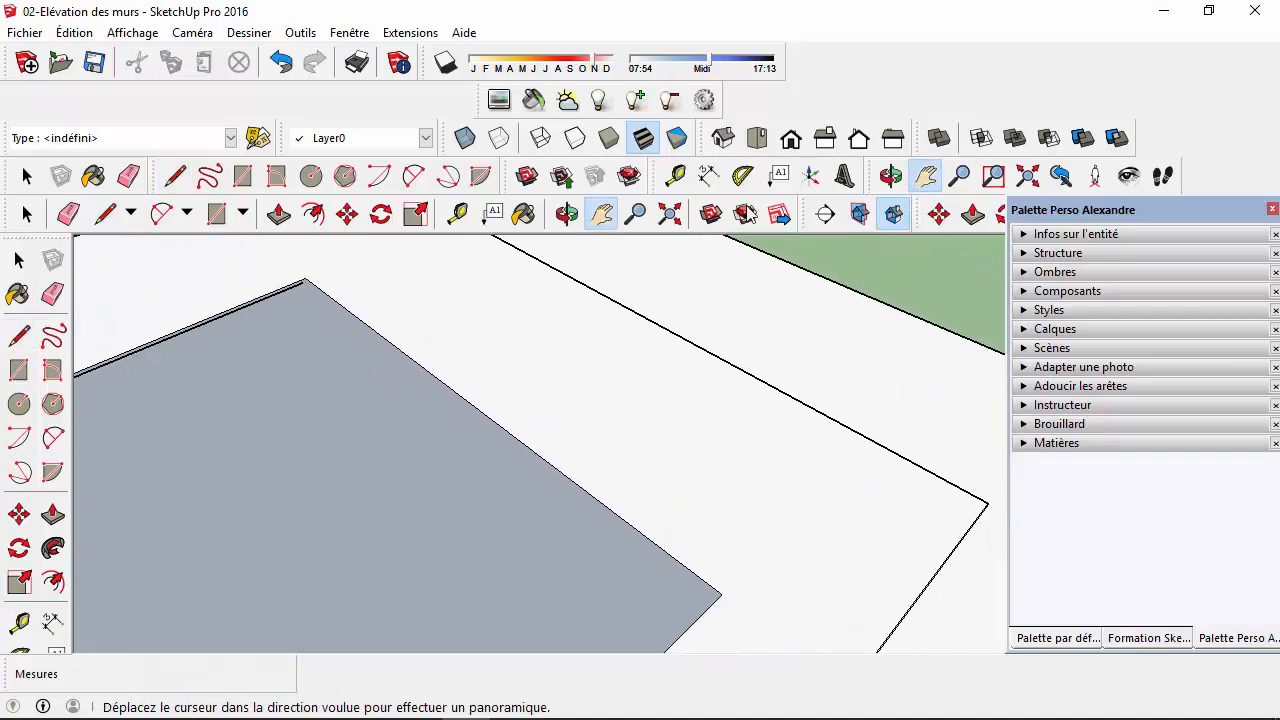
click(175, 176)
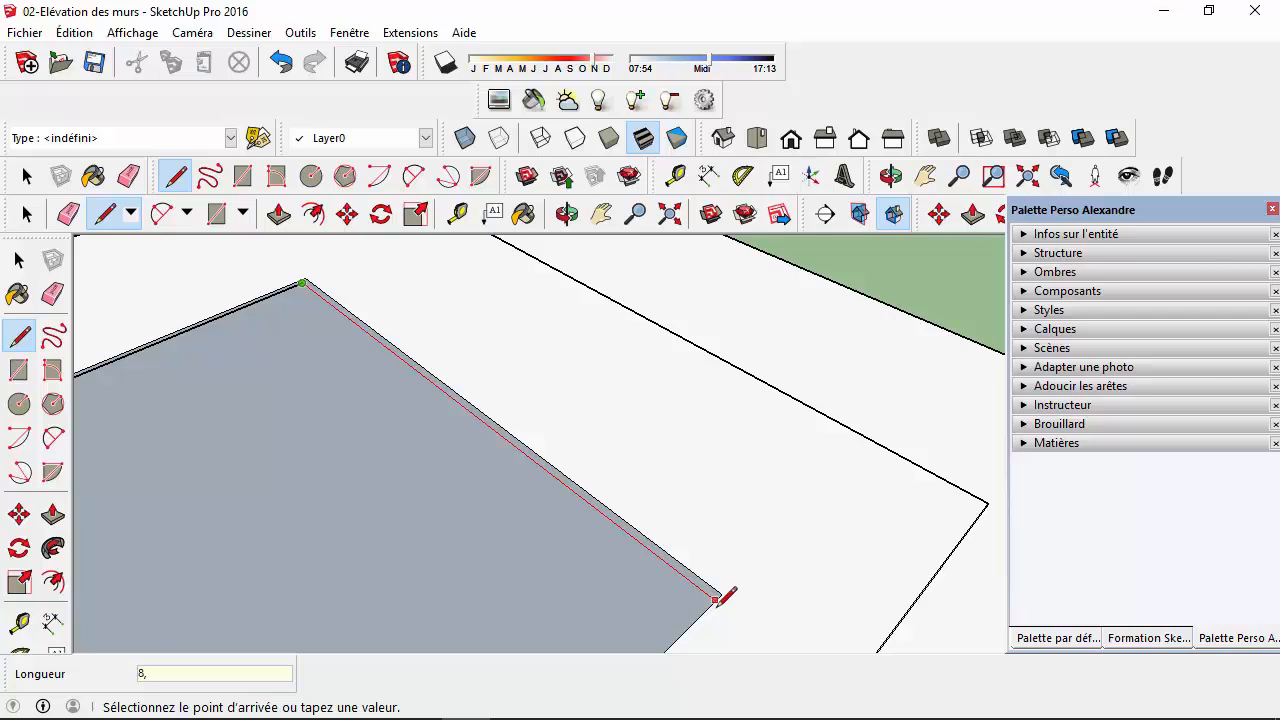
click(717, 599)
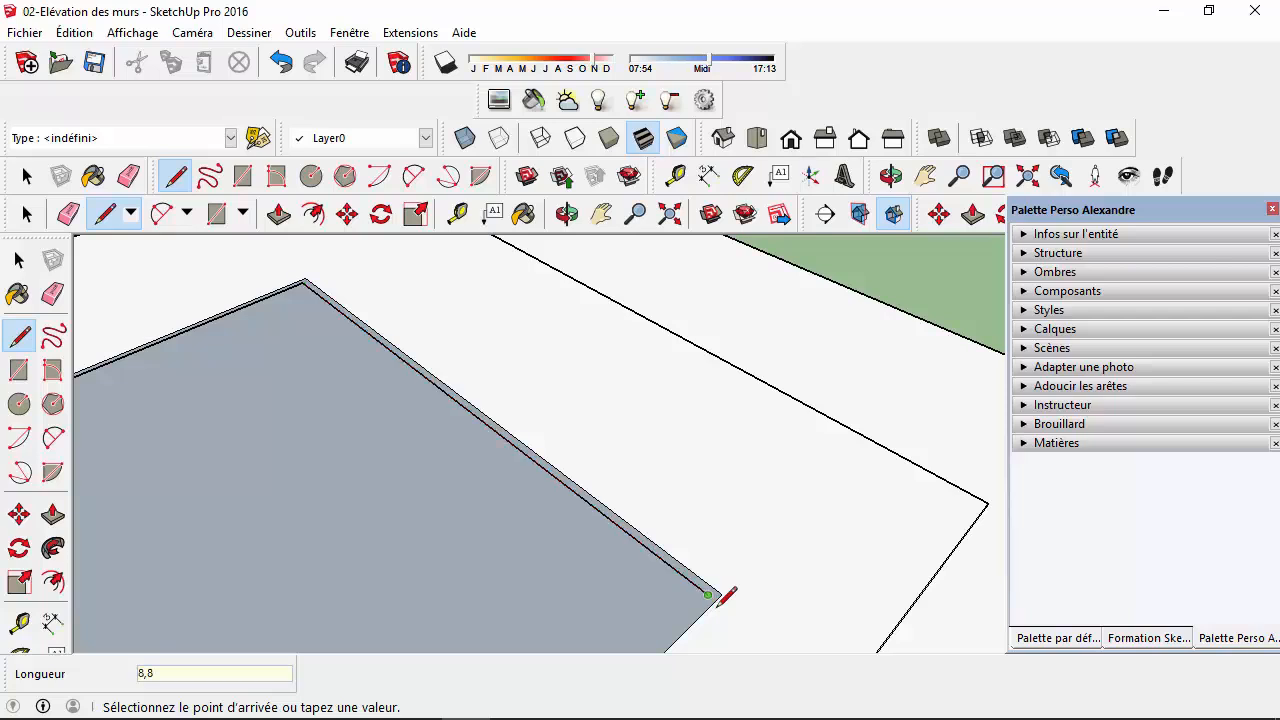
- Draw an 8.8 m line along the green axis from the previous line's end, parallel to the slab edge, toward the corner beside the small rectangular outline
scroll(675, 620, up, 1)
scroll(675, 620, down, 4)
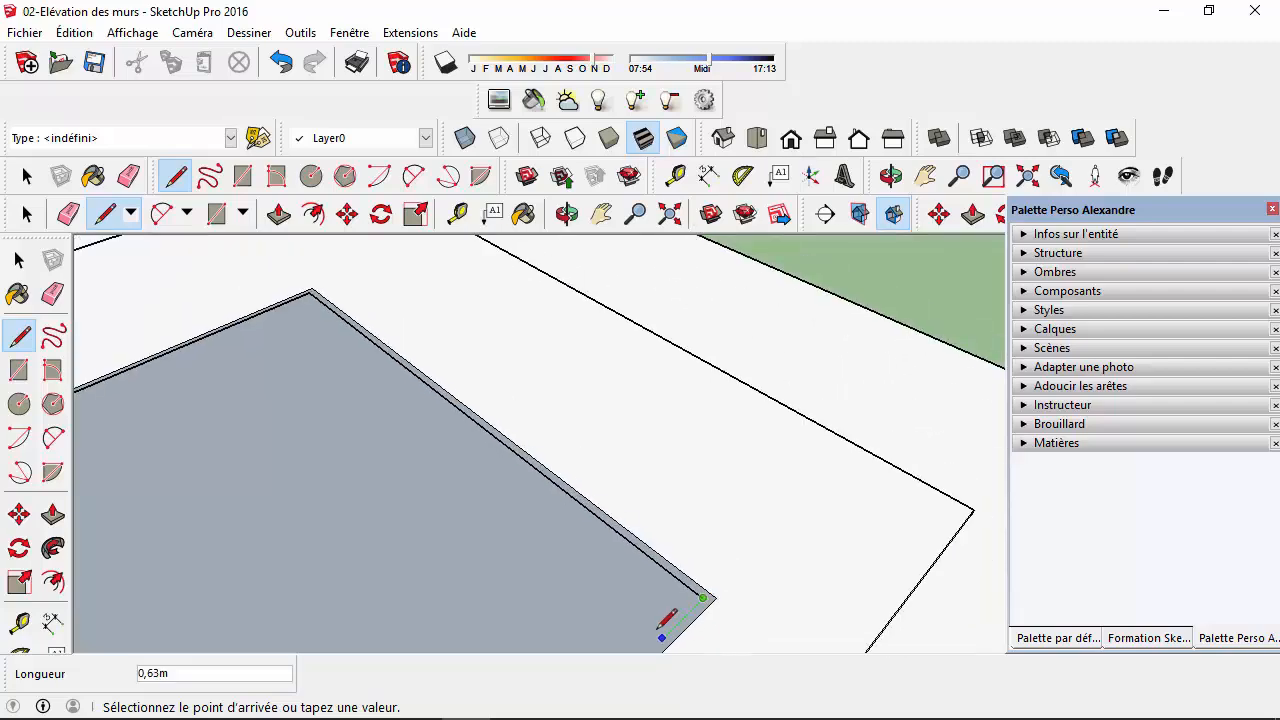
click(925, 176)
drag(594, 583, 845, 302)
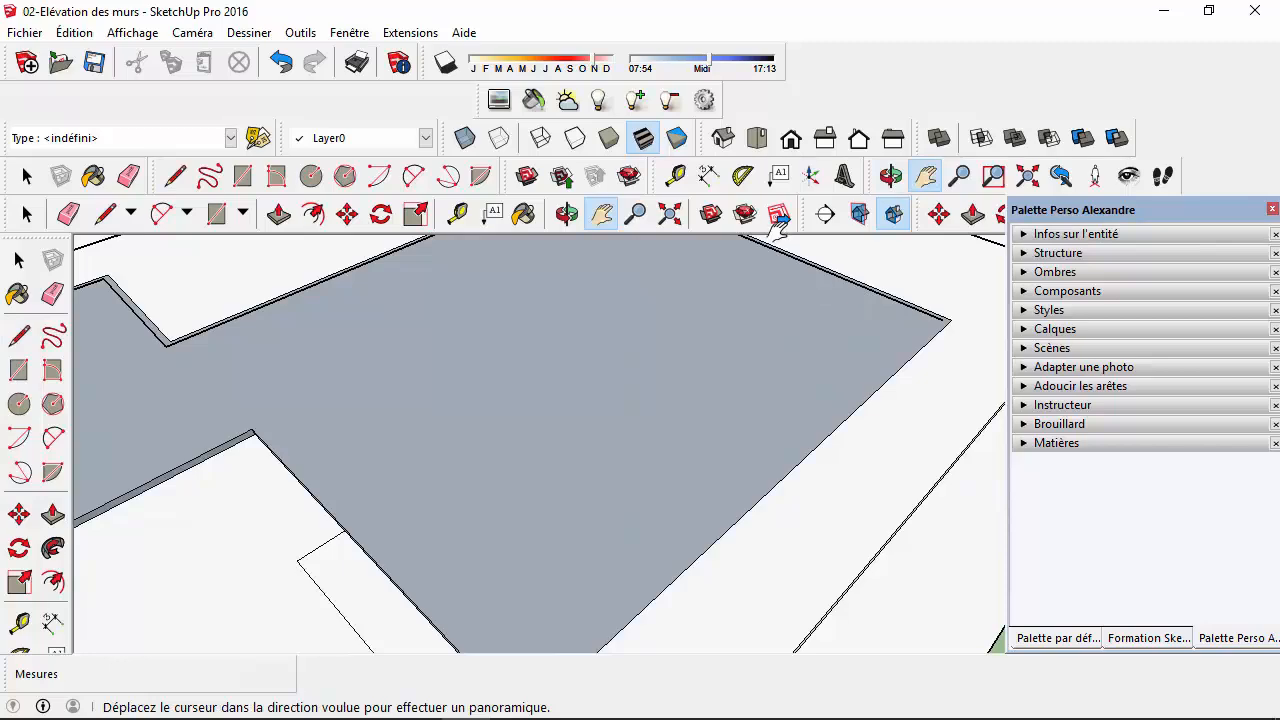
click(26, 176)
click(175, 176)
click(943, 320)
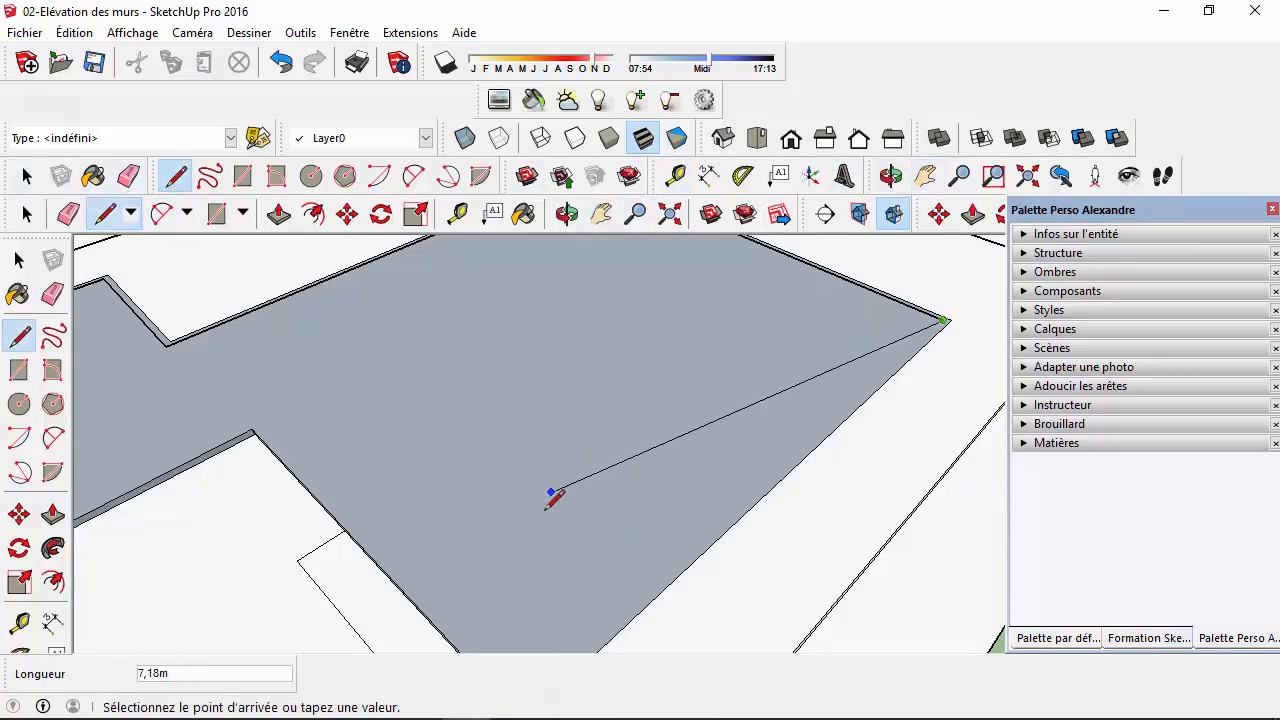
scroll(525, 625, down, 3)
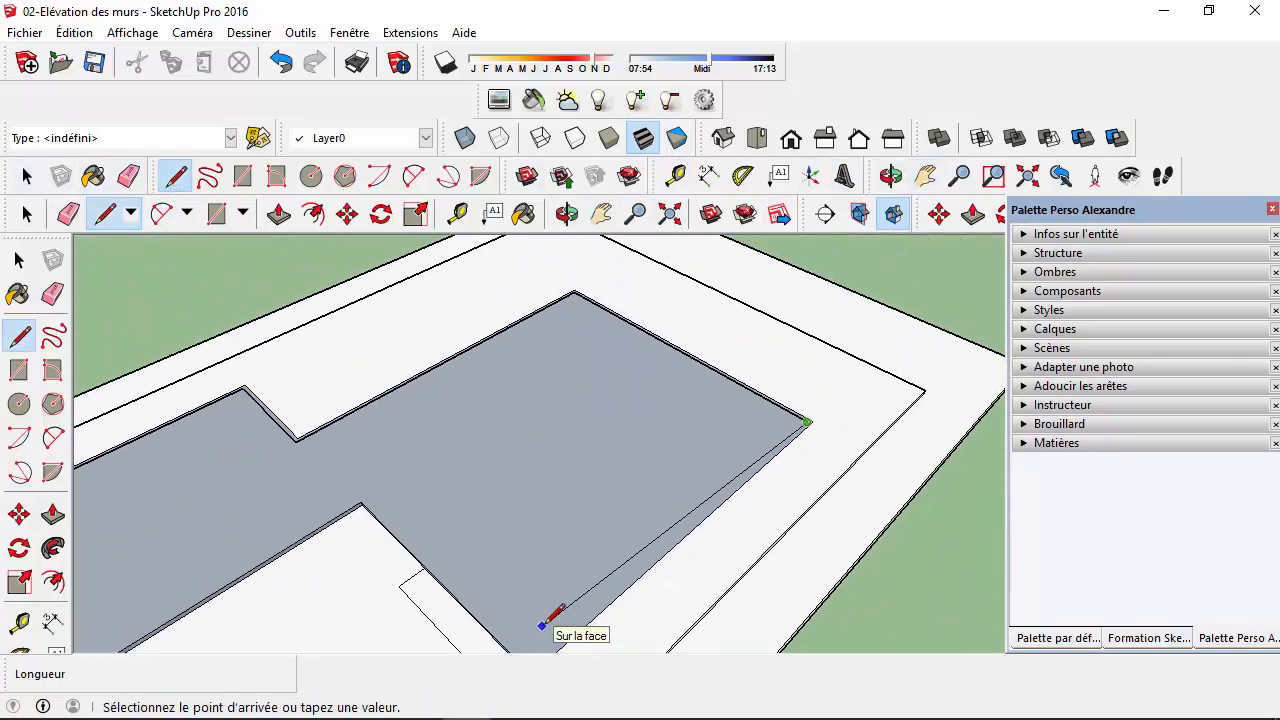
scroll(541, 625, down, 2)
click(925, 176)
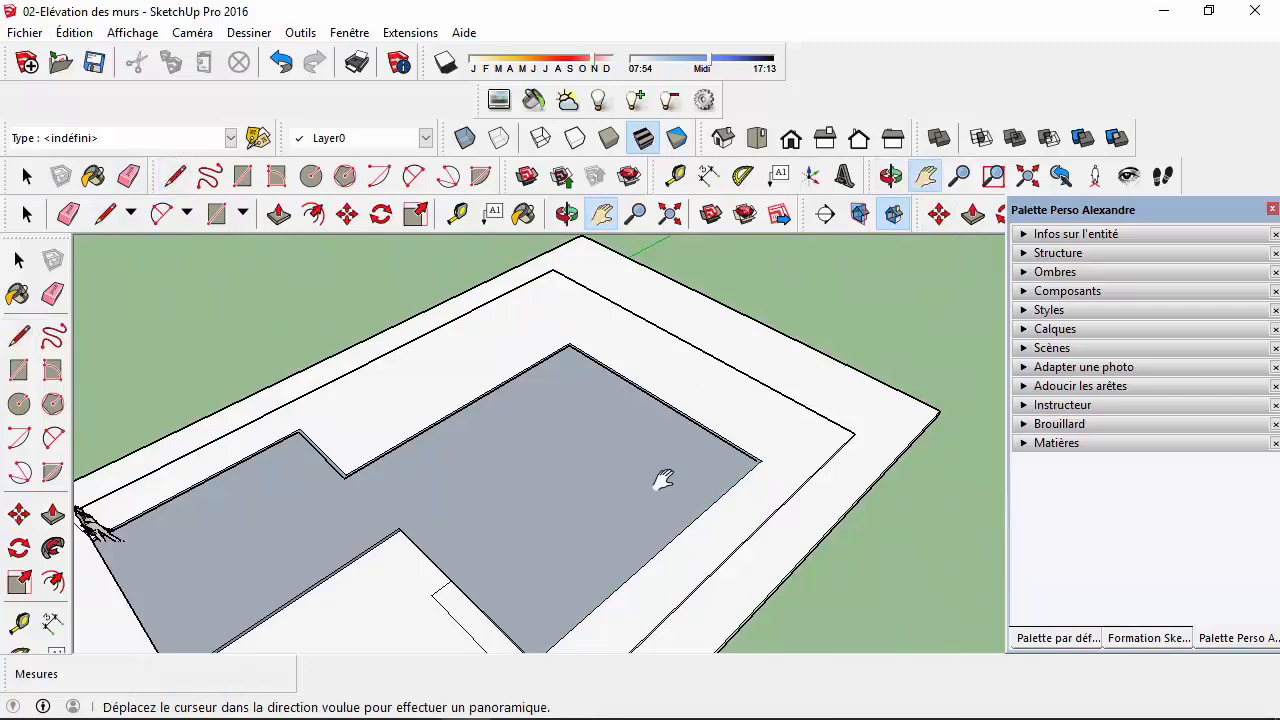
drag(663, 480, 757, 343)
scroll(663, 451, up, 2)
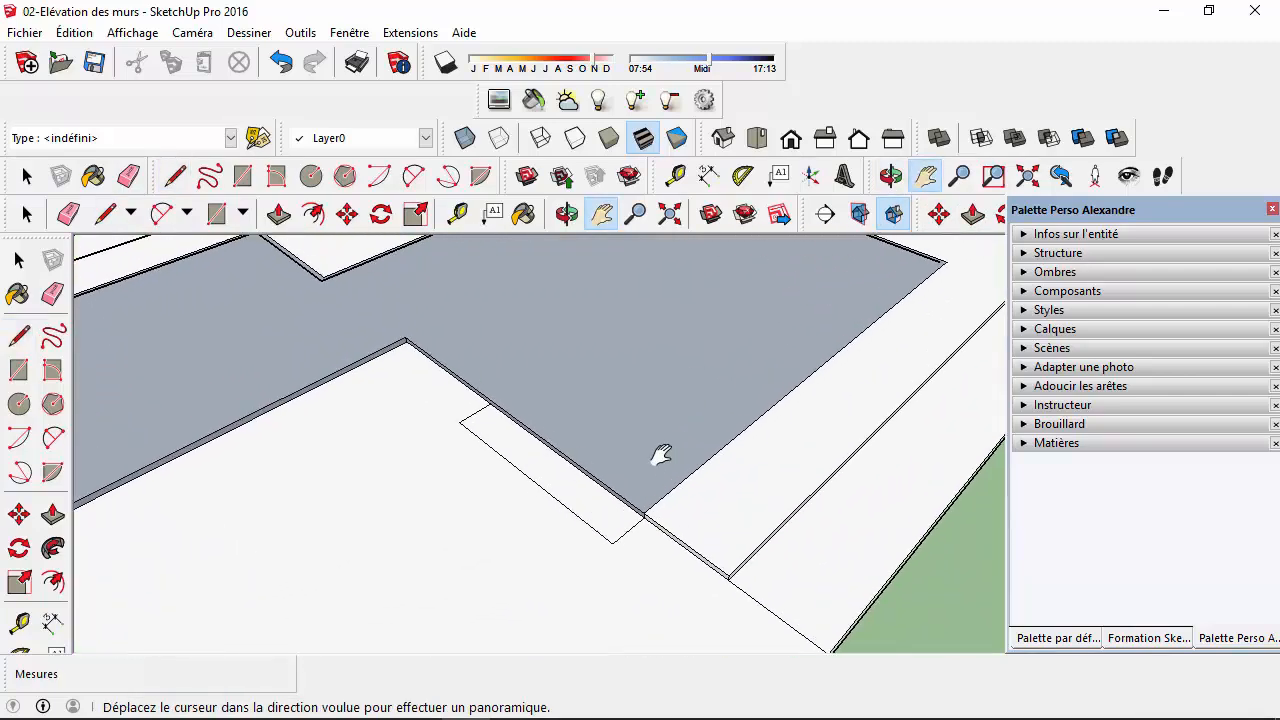
click(178, 178)
scroll(660, 498, up, 3)
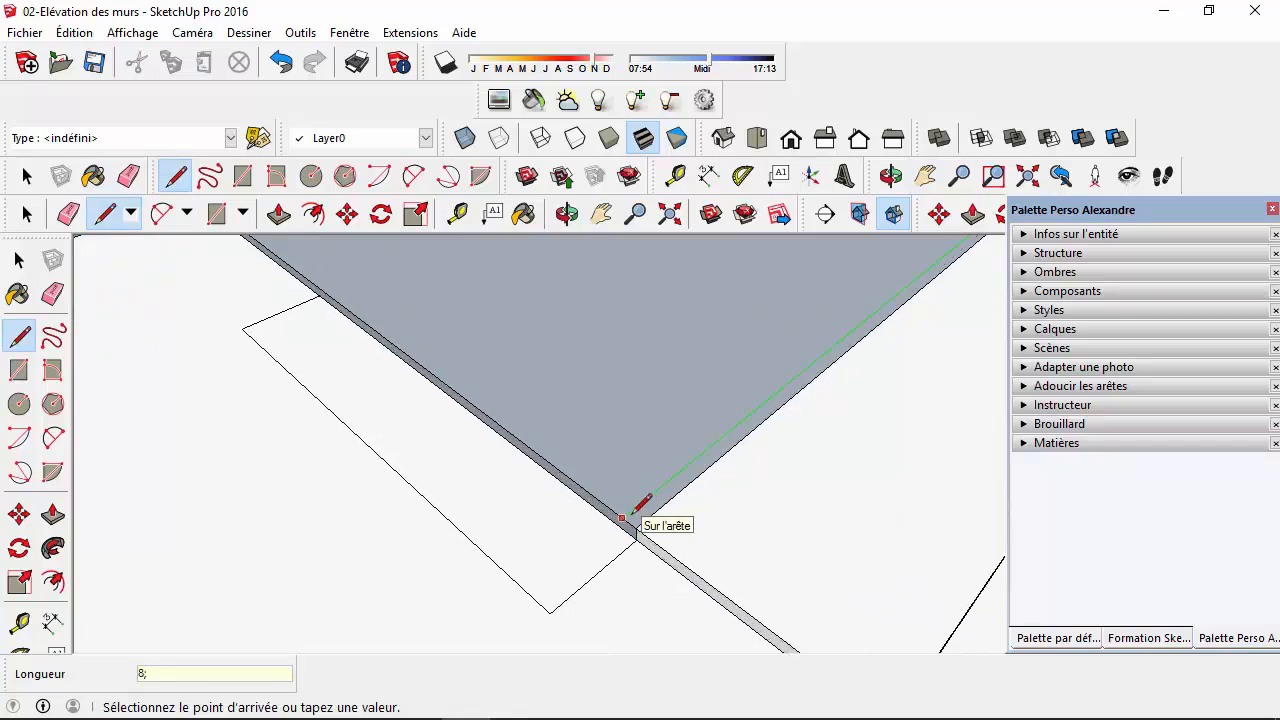
text(8,8)
key(Return)
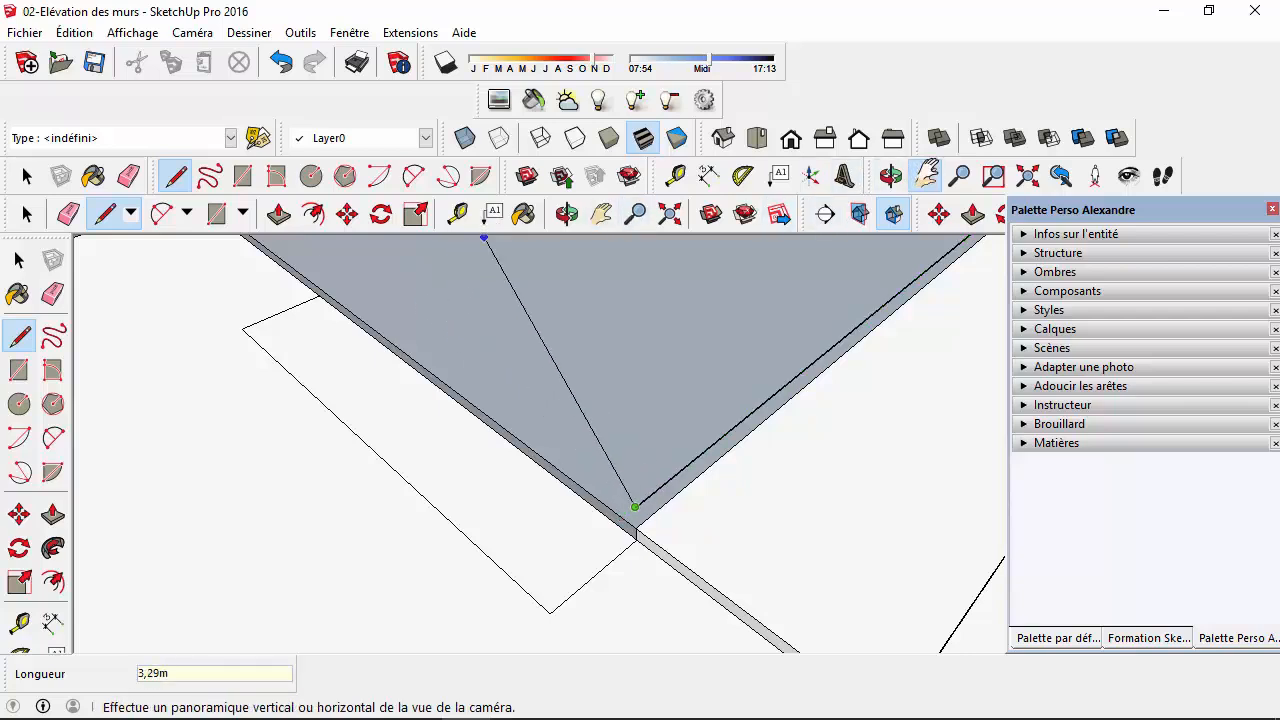
- Draw a 6 m line along the red axis past the small rectangular outline, parallel to the slab edge, to the slab's inward corner
click(926, 176)
drag(560, 380, 583, 527)
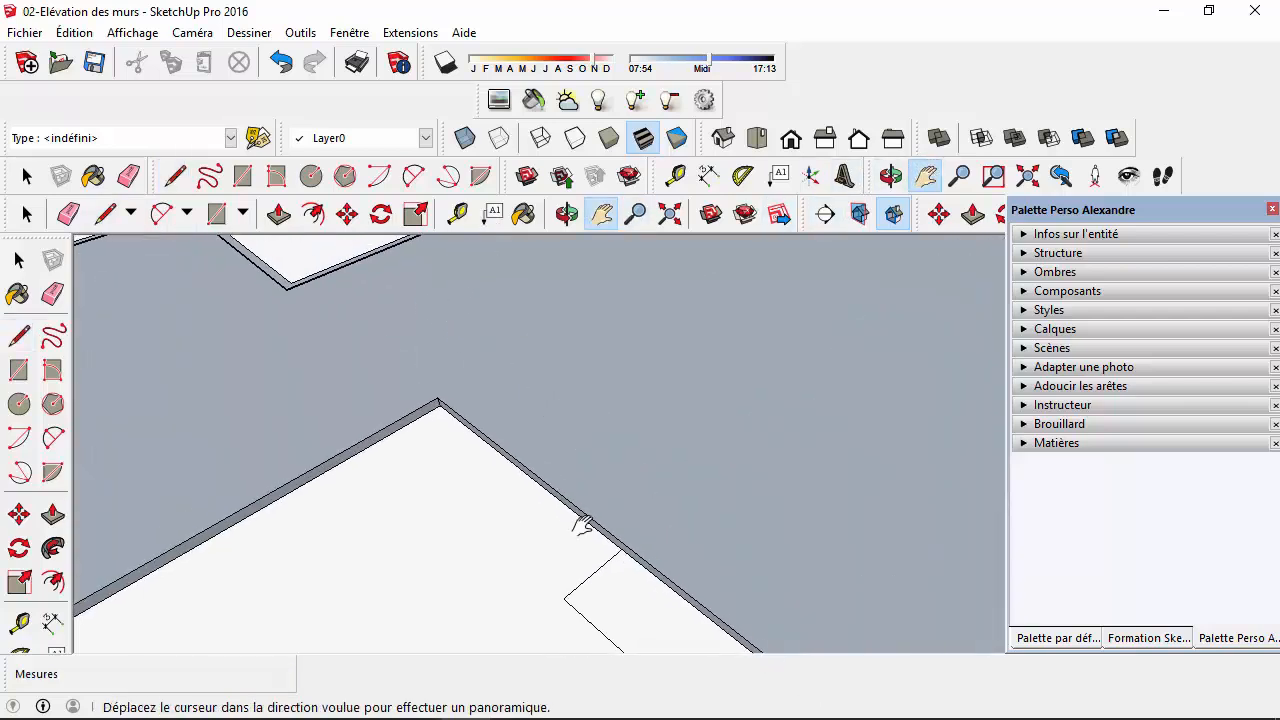
click(175, 176)
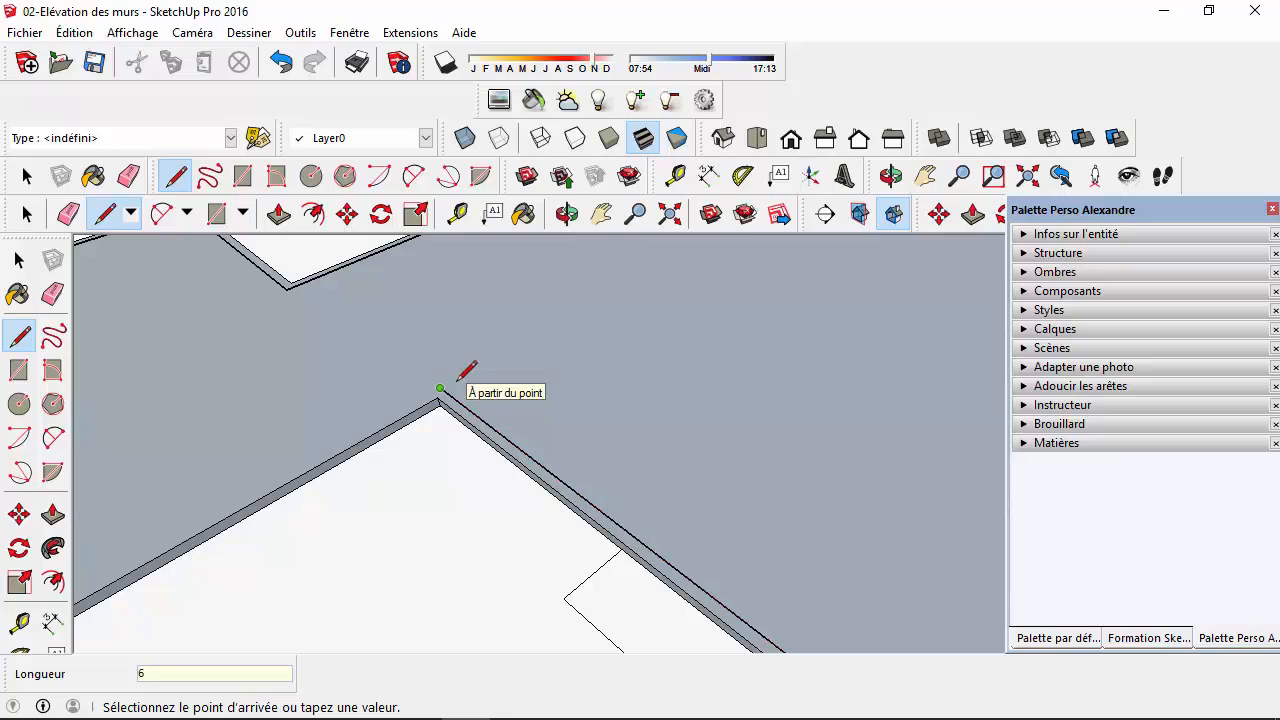
key(Return)
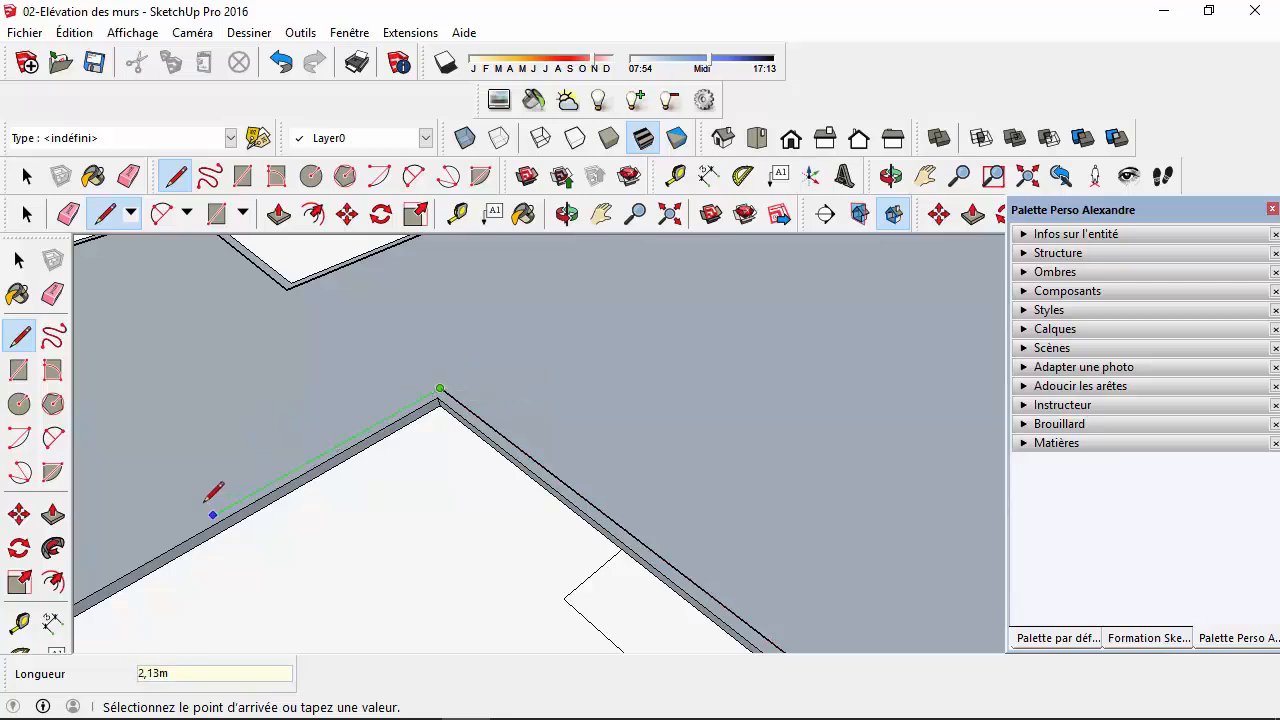
click(291, 513)
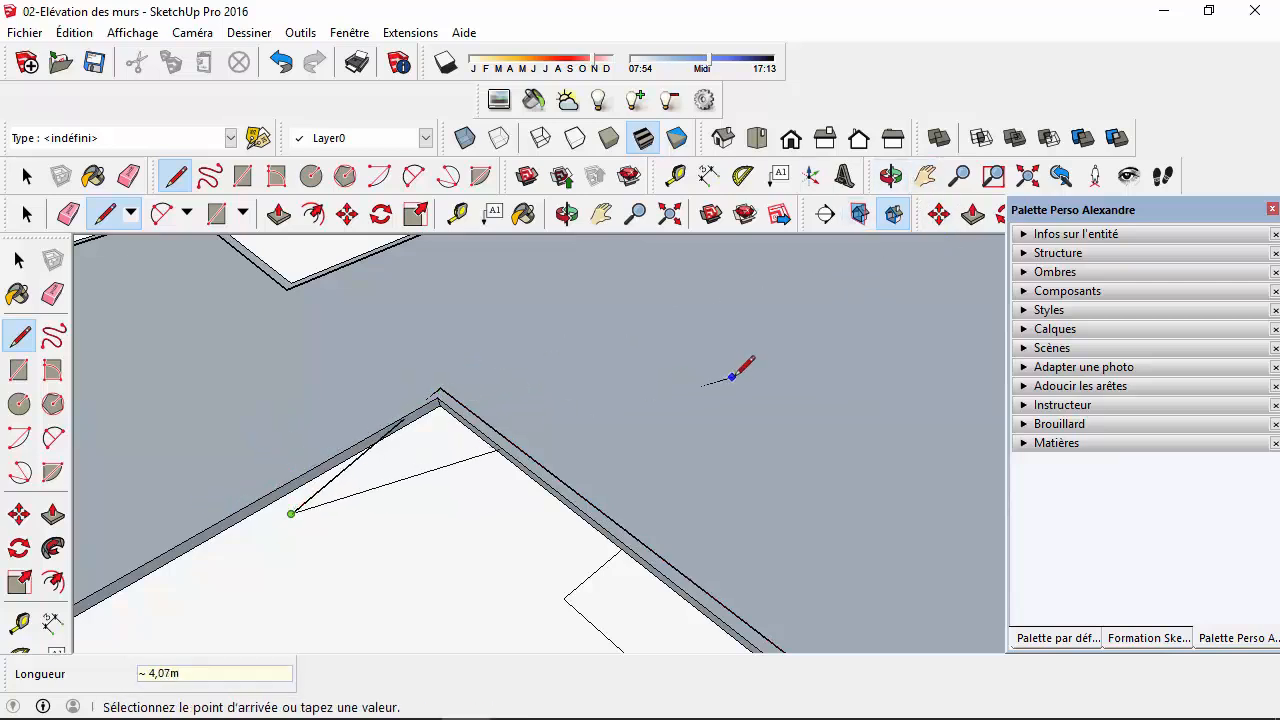
click(732, 378)
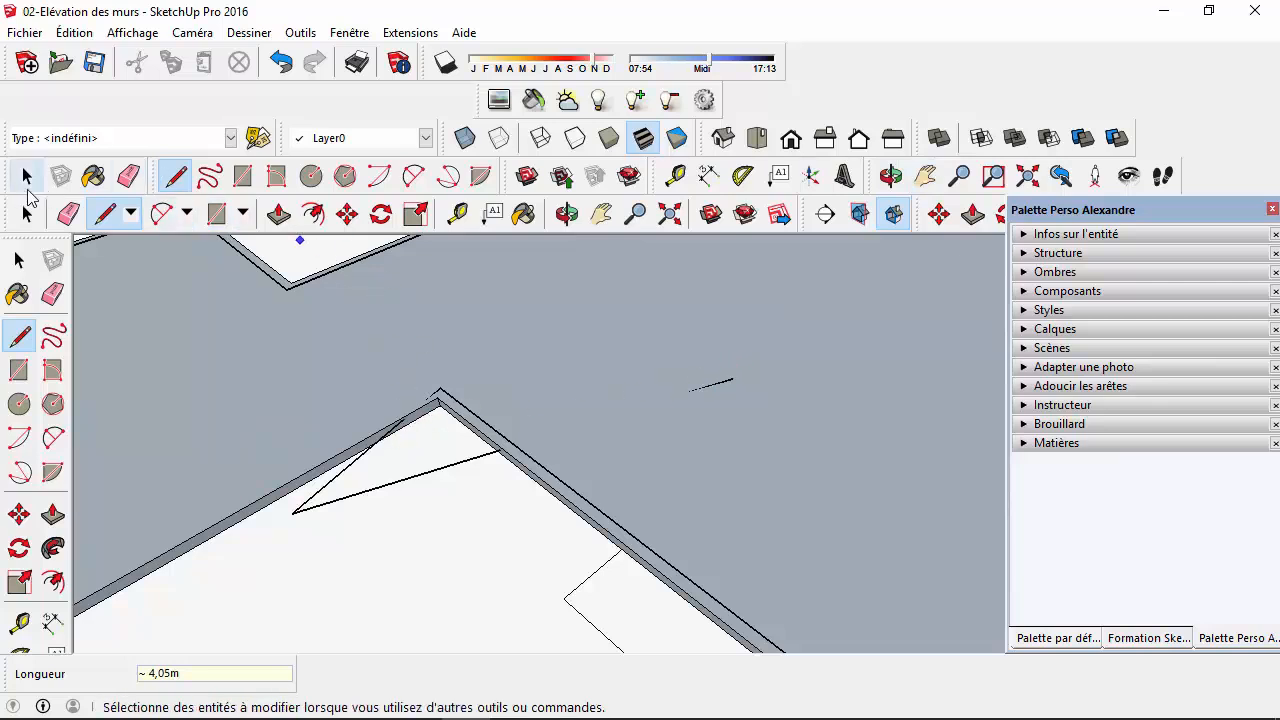
click(26, 178)
click(411, 479)
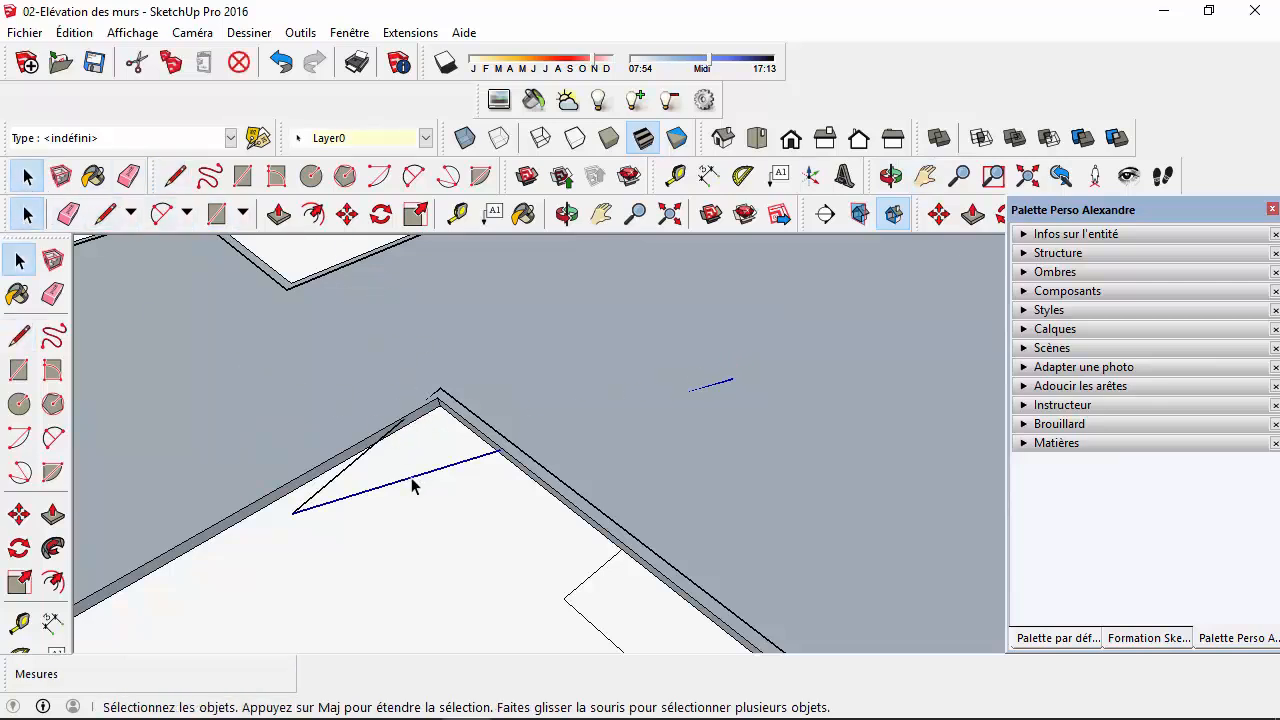
key(Delete)
click(360, 464)
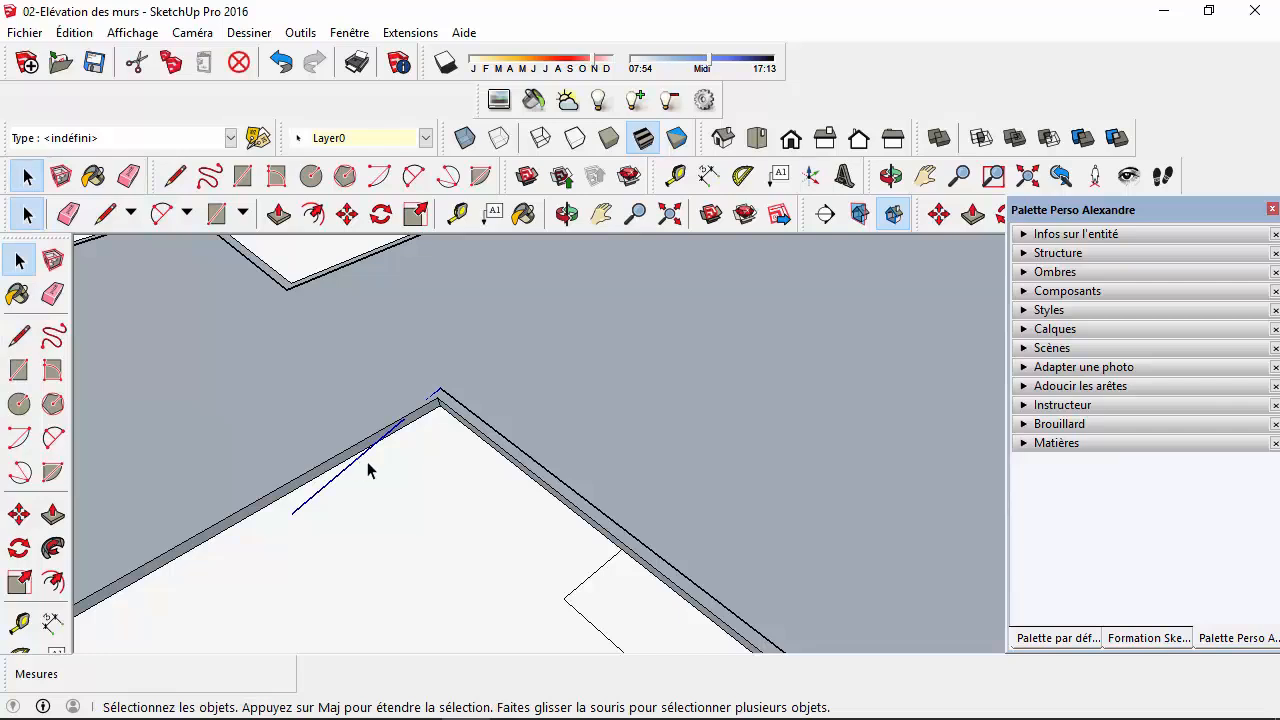
key(Delete)
- Draw a line along the green axis from the 6 m line's end to just inside the slab's last corner, parallel to the slab edge
click(105, 213)
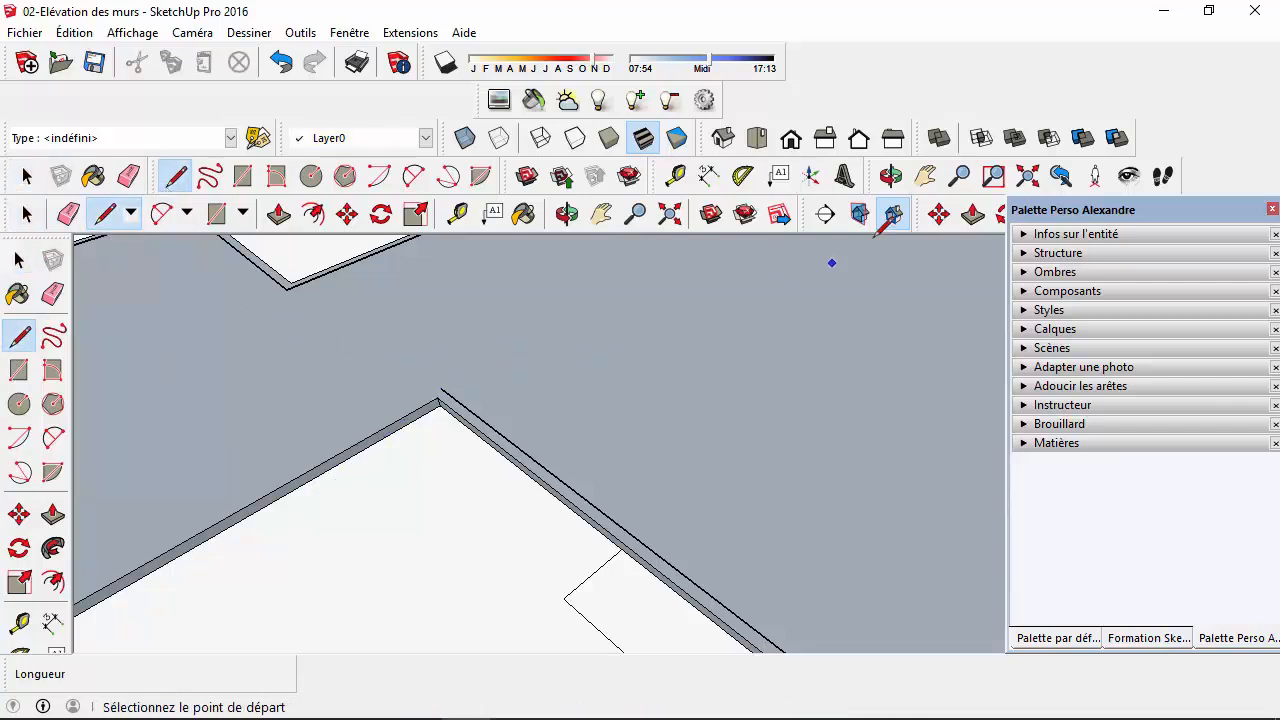
click(440, 387)
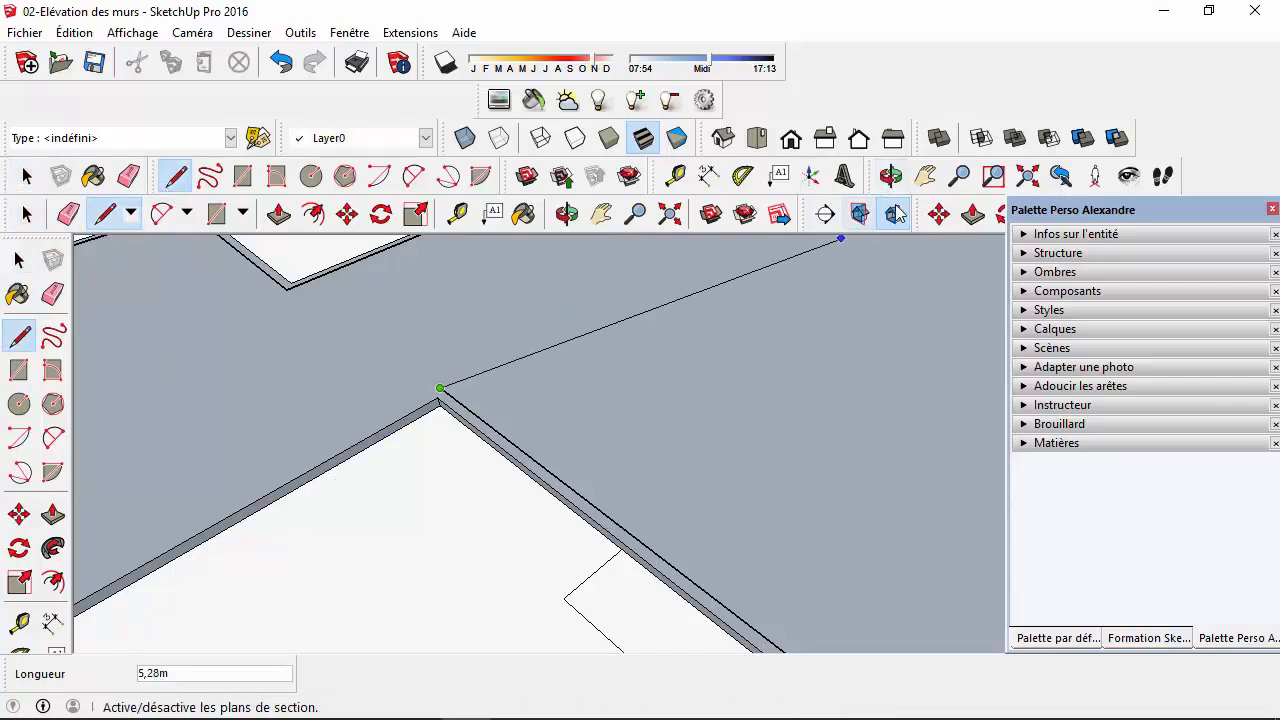
click(925, 175)
mouse_move(386, 457)
mouse_down()
mouse_move(718, 390)
mouse_move(894, 249)
mouse_up()
click(108, 213)
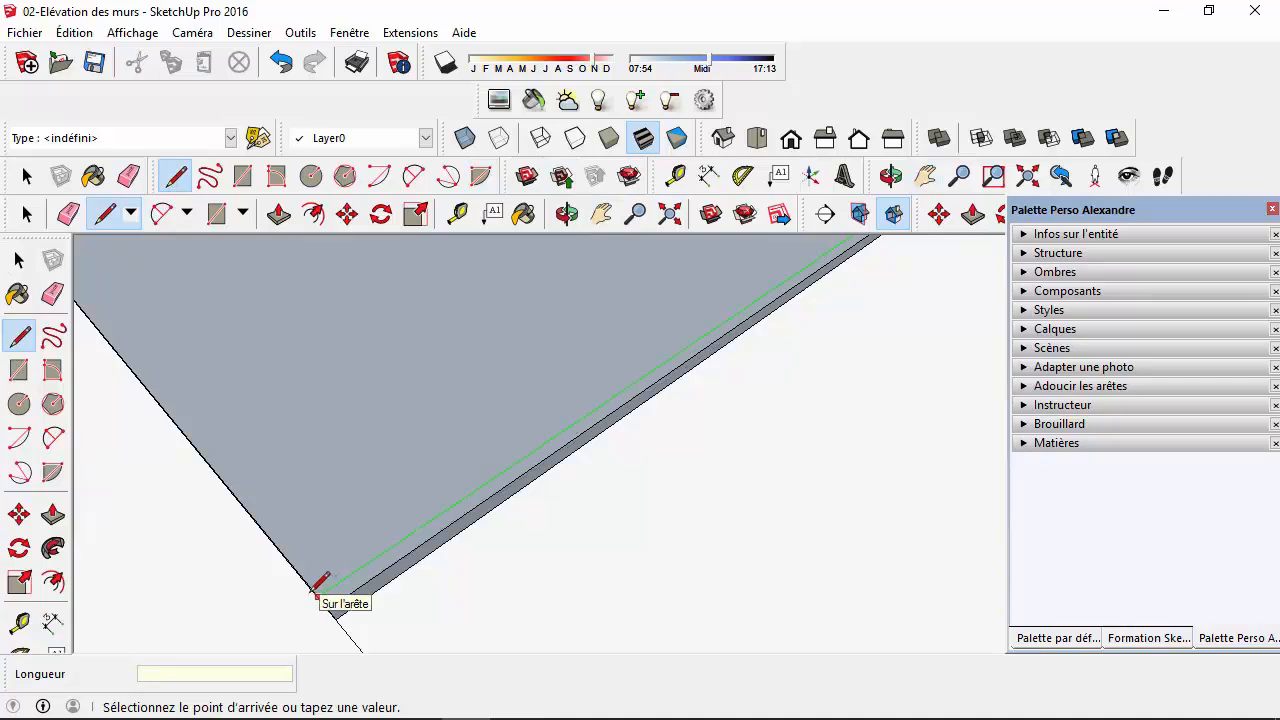
click(314, 589)
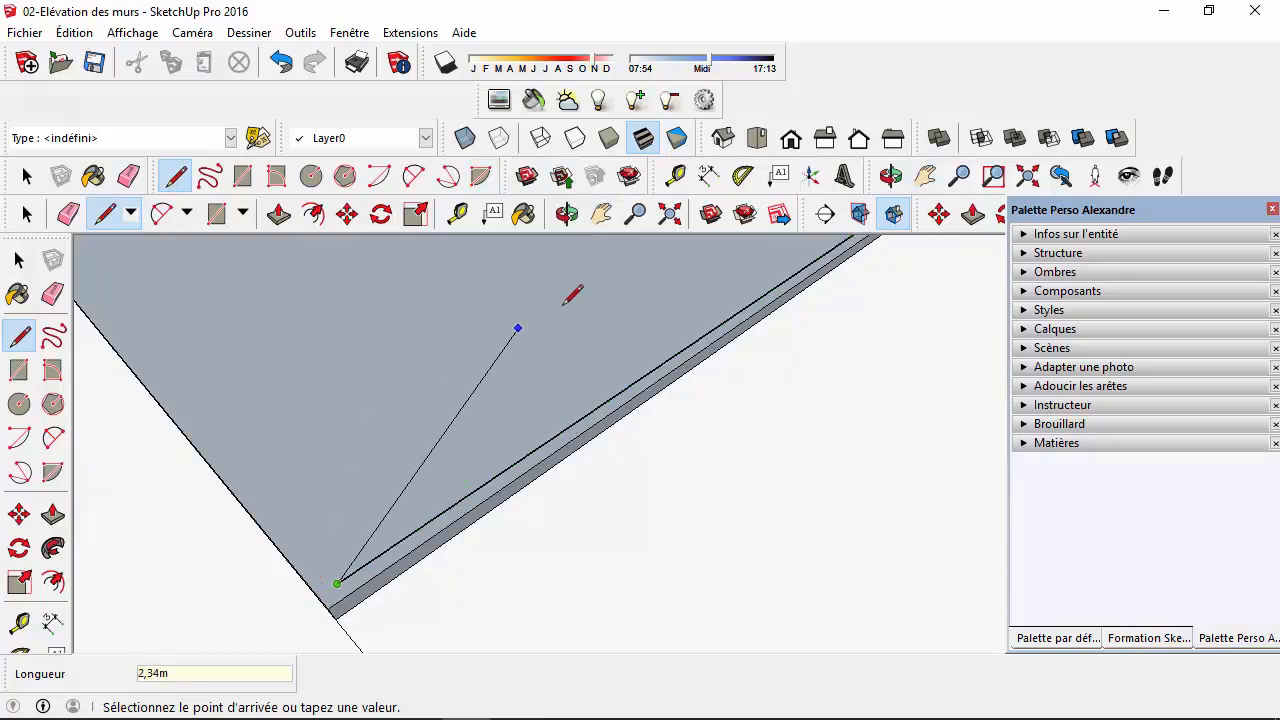
- Close the inner wall outline with a 5.8 m line from inside the slab's last corner to the outline's starting point near the human figure
click(925, 176)
mouse_move(371, 449)
mouse_down()
mouse_move(703, 648)
mouse_move(706, 570)
mouse_up()
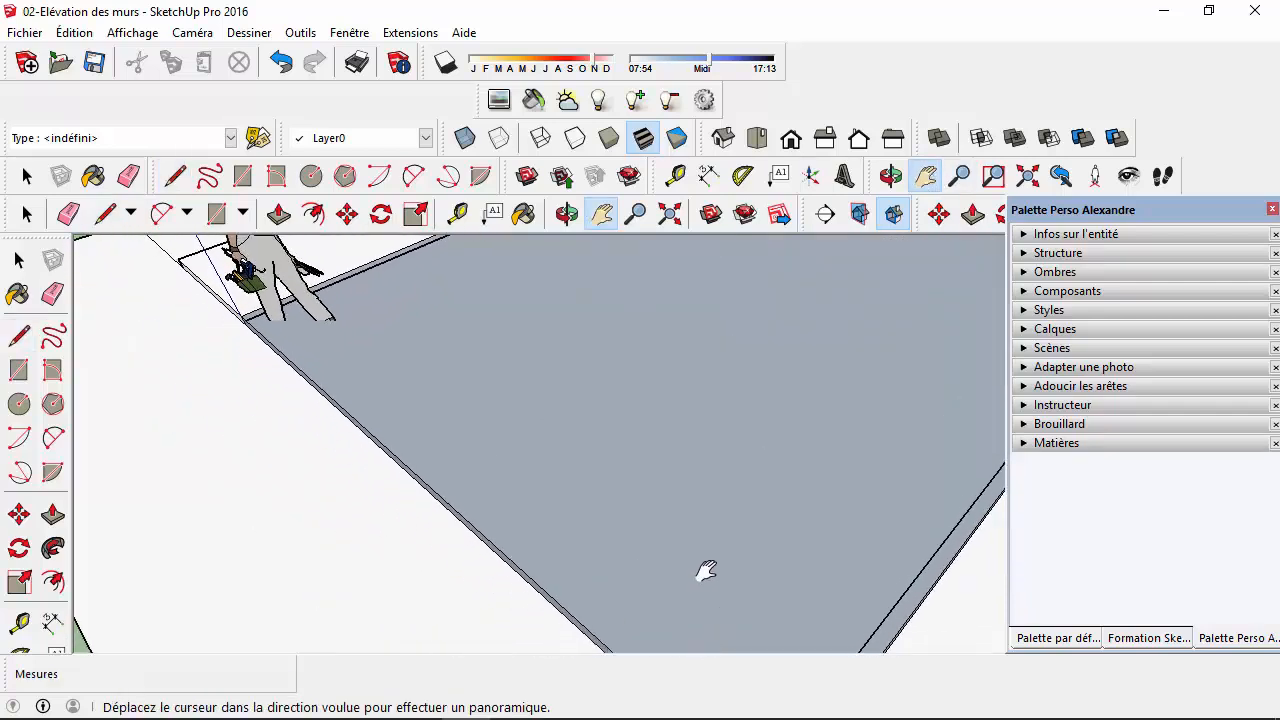
click(175, 176)
click(252, 318)
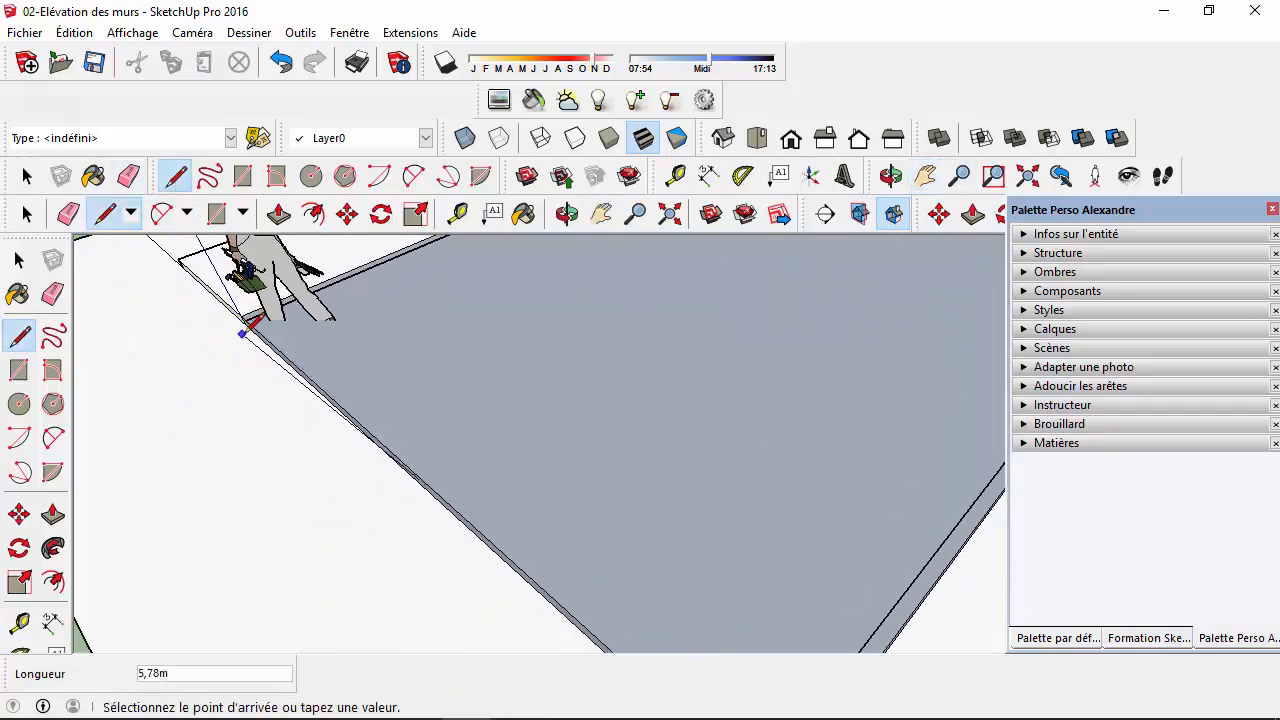
key(Escape)
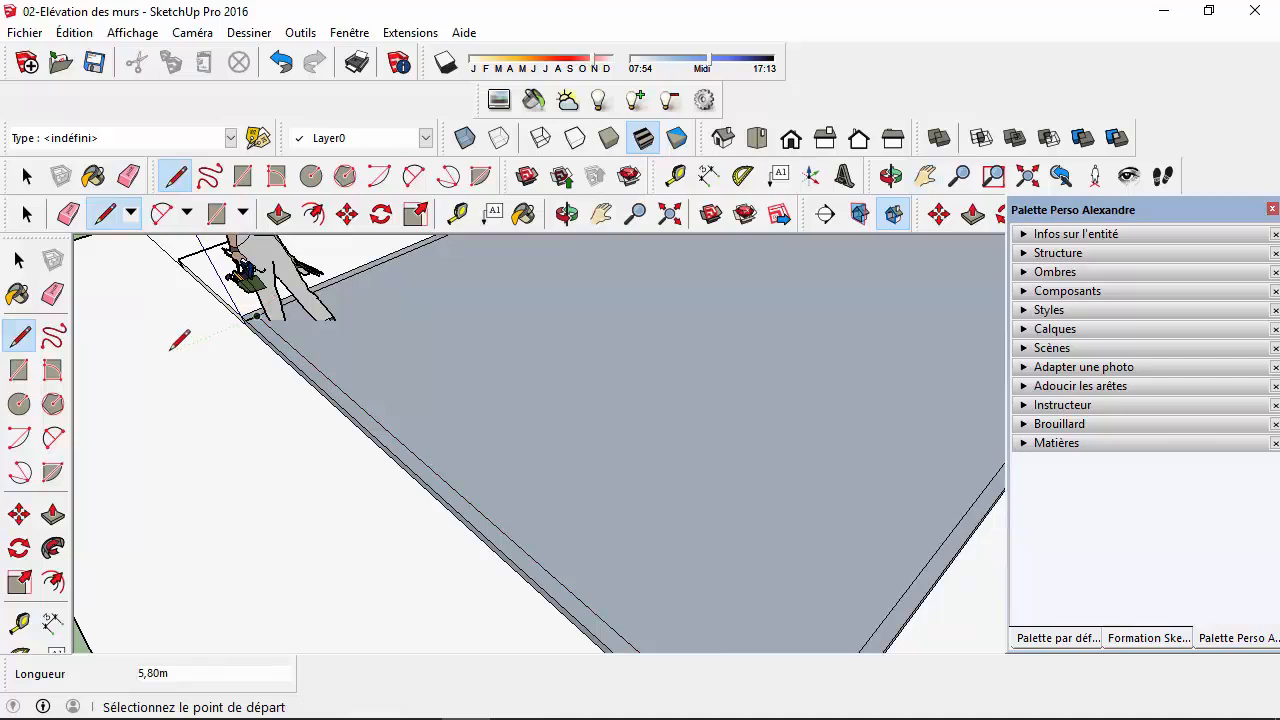
click(27, 176)
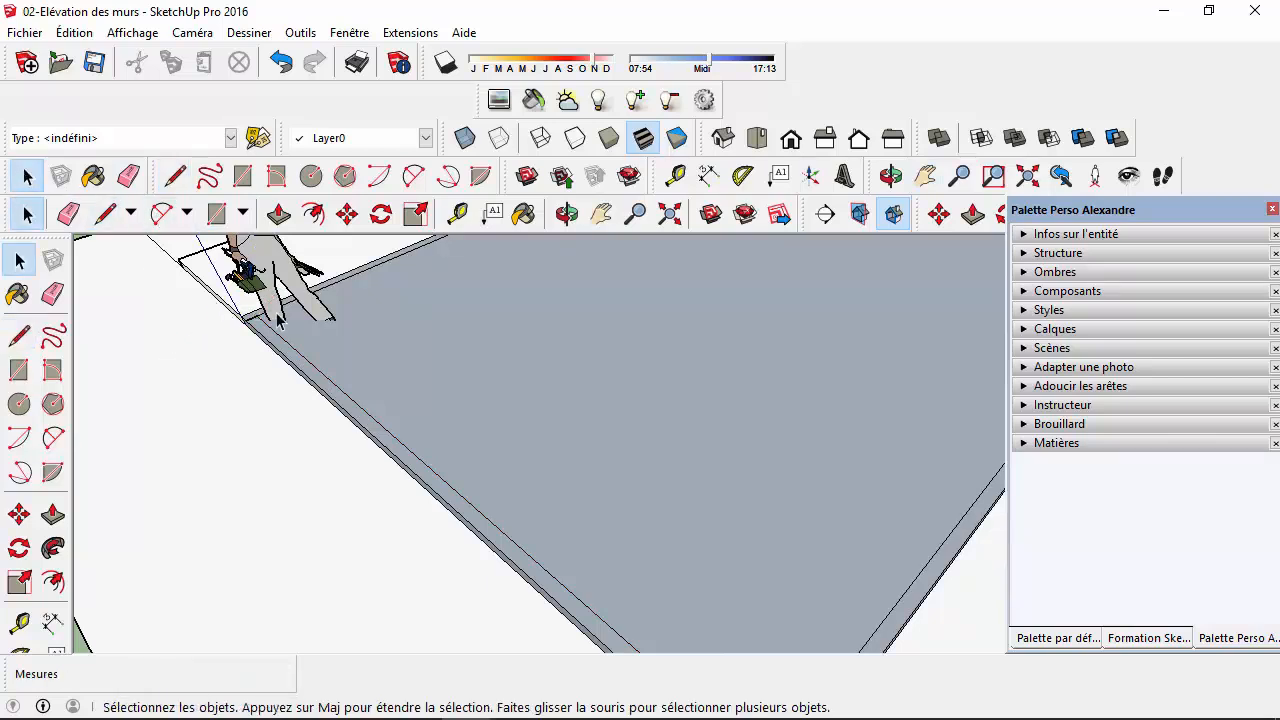
click(257, 325)
scroll(255, 322, up, 5)
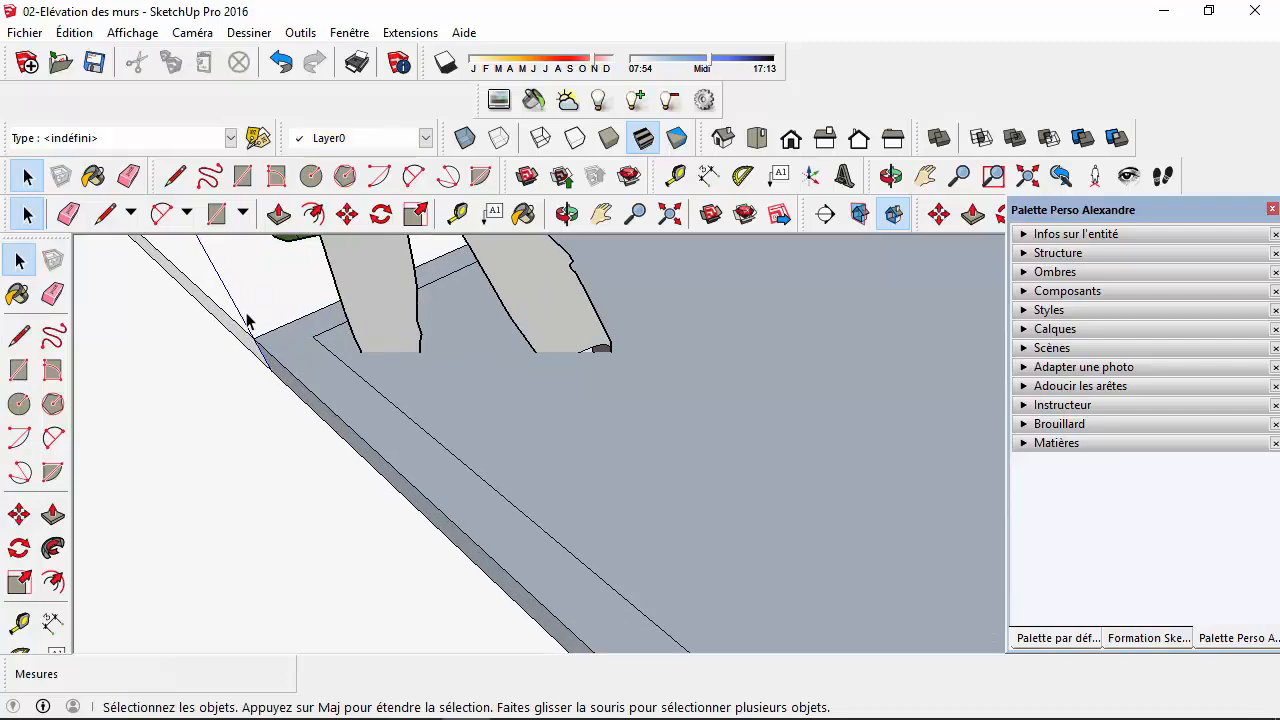
scroll(252, 320, down, 10)
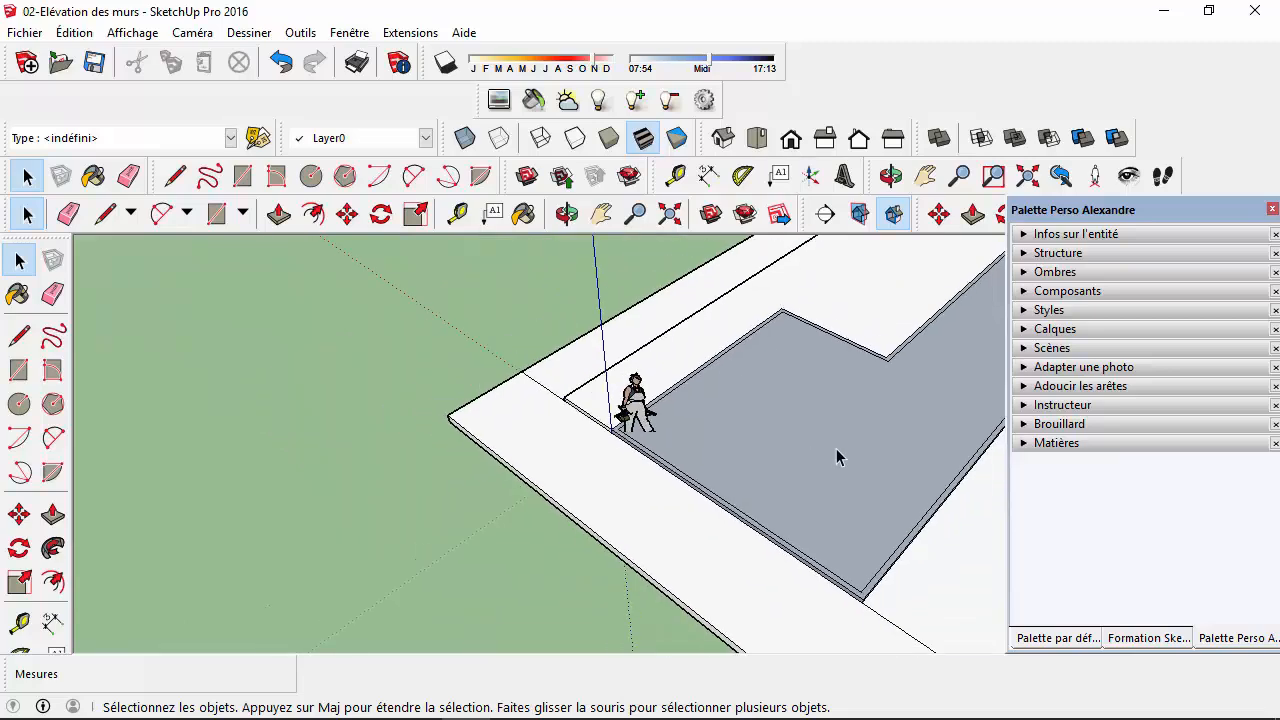
- Try to push/pull the narrow strip between the slab edge and the inner outline by a distance of -2.2 m
click(925, 176)
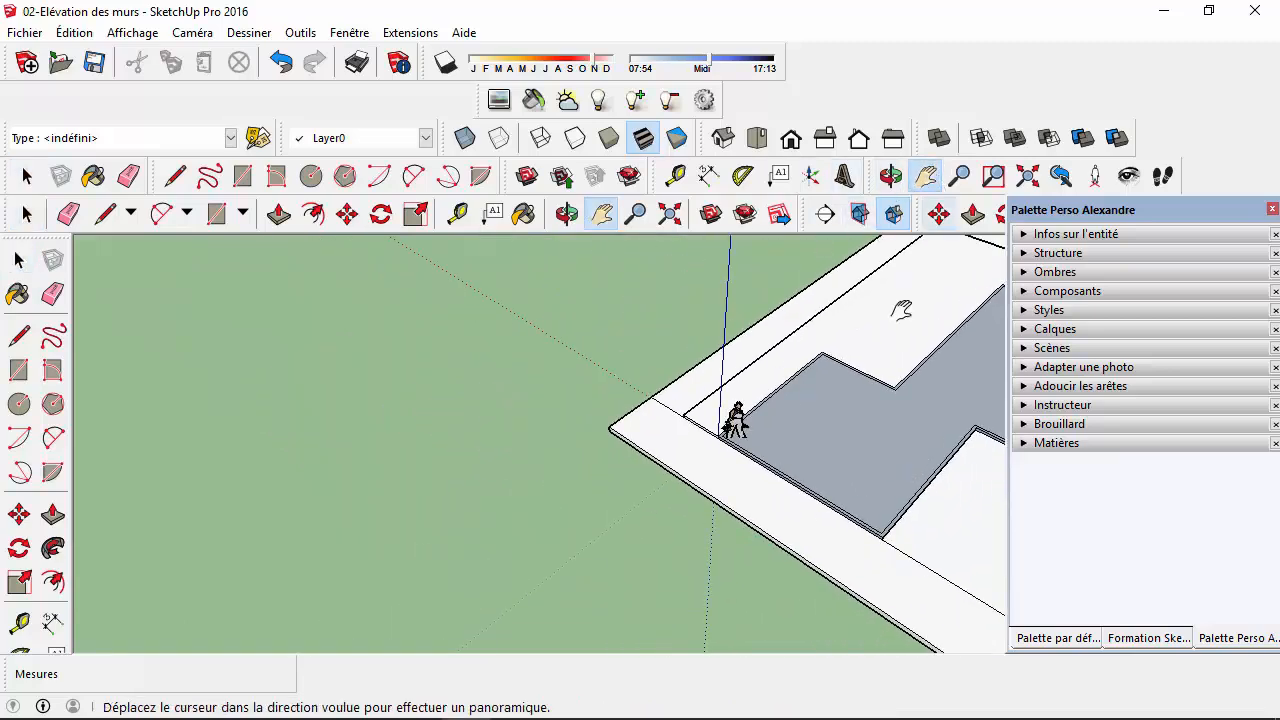
drag(862, 442, 396, 430)
click(891, 176)
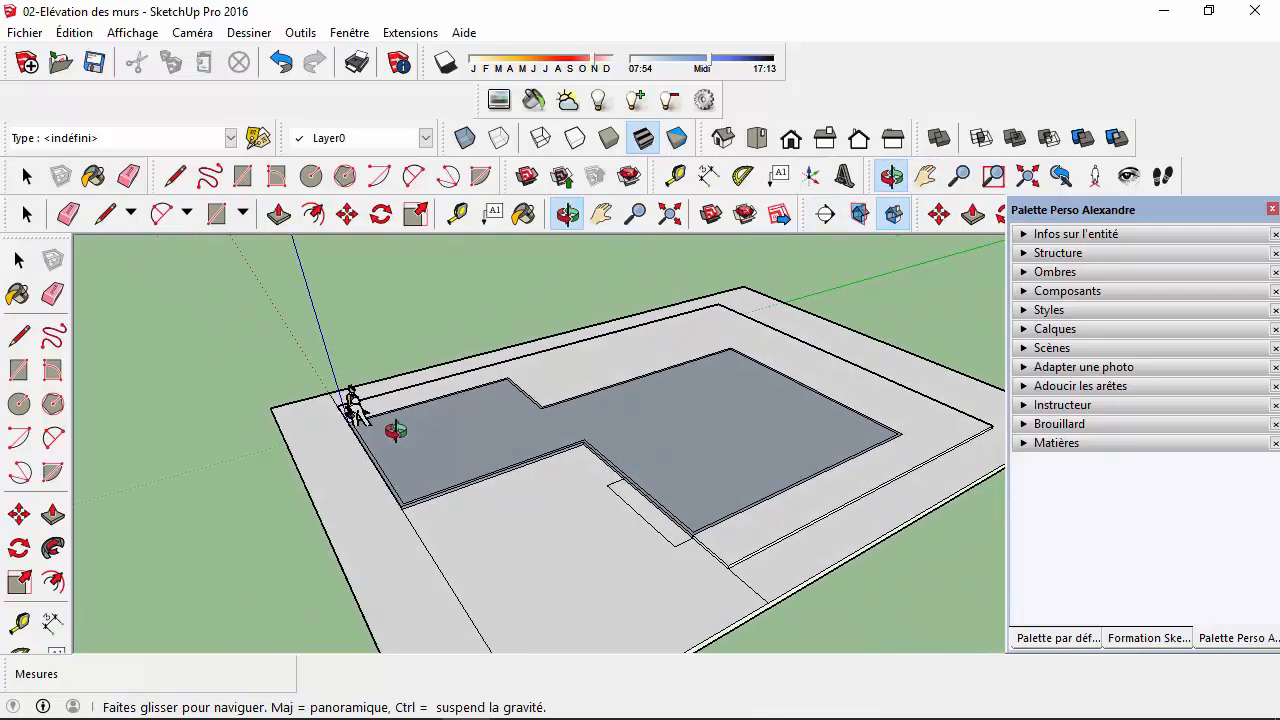
scroll(611, 457, up, 5)
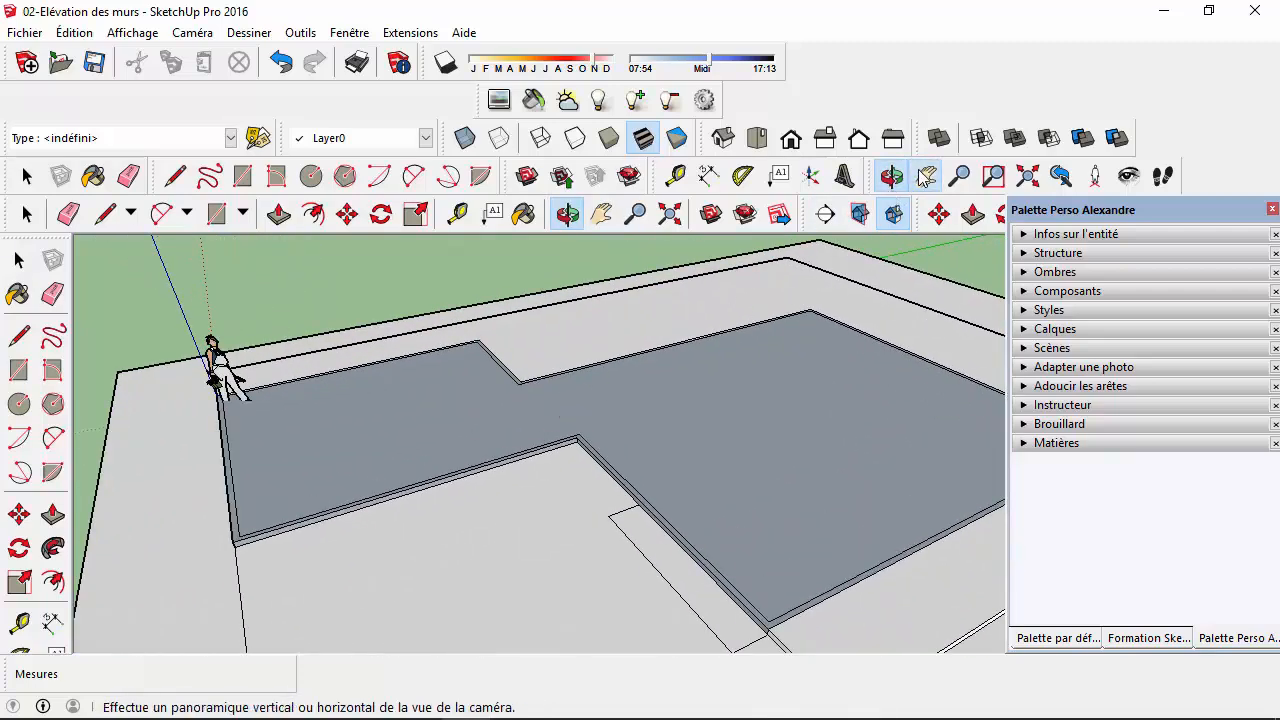
click(925, 177)
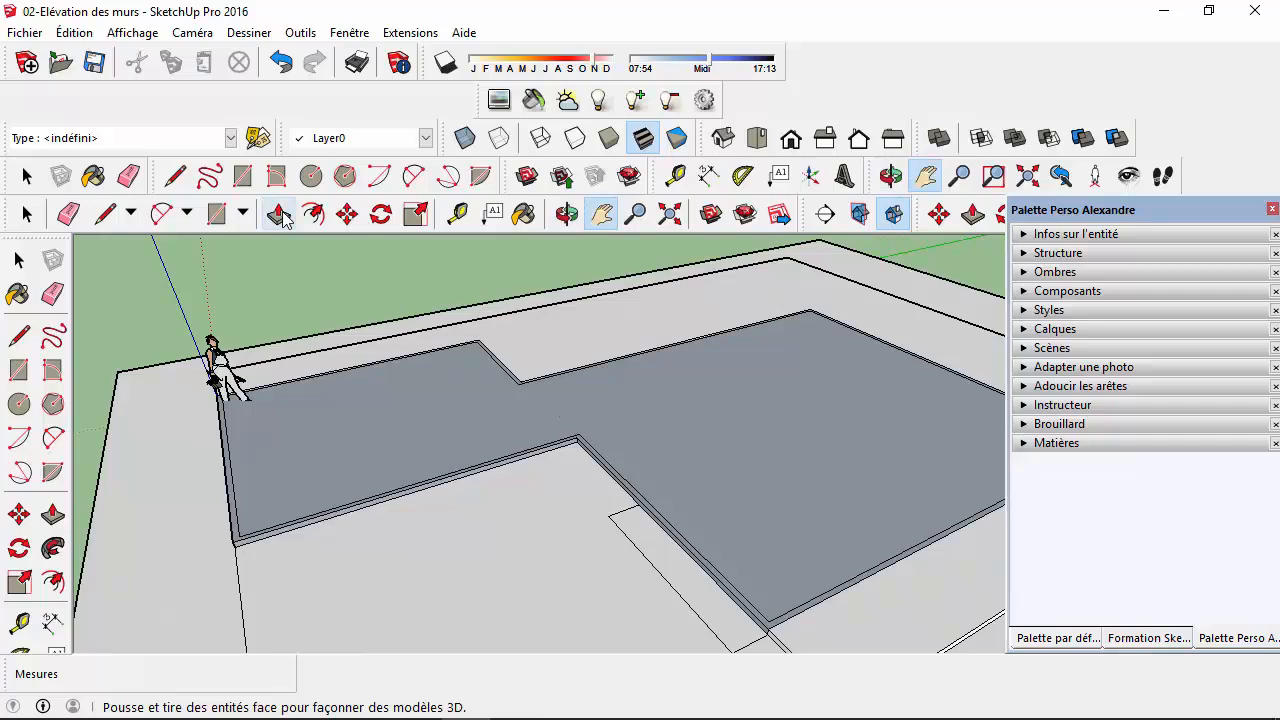
click(281, 216)
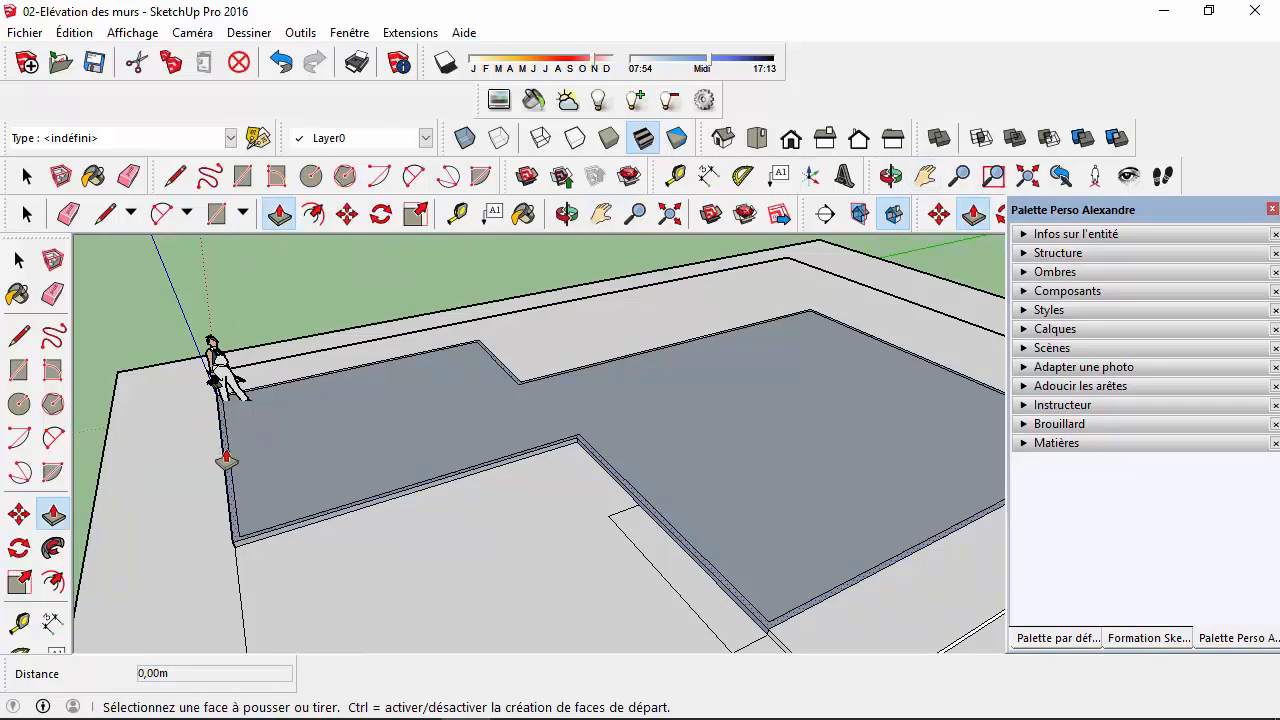
click(226, 464)
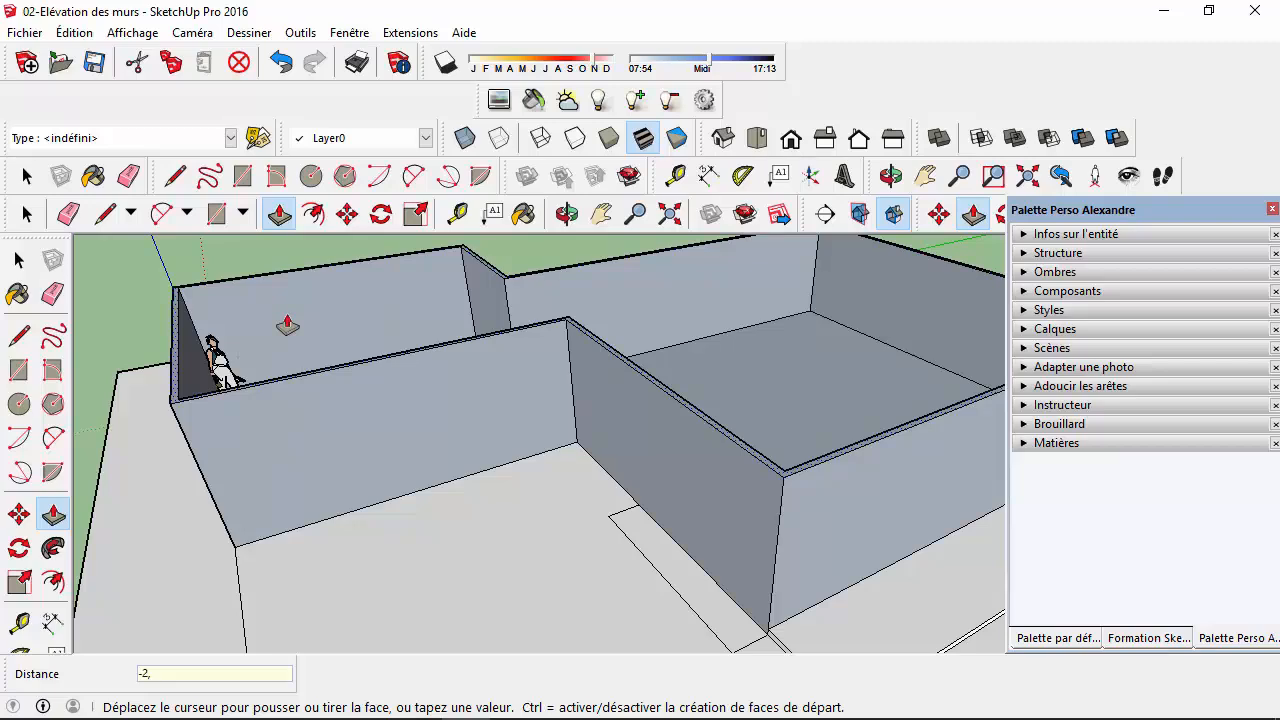
key(Return)
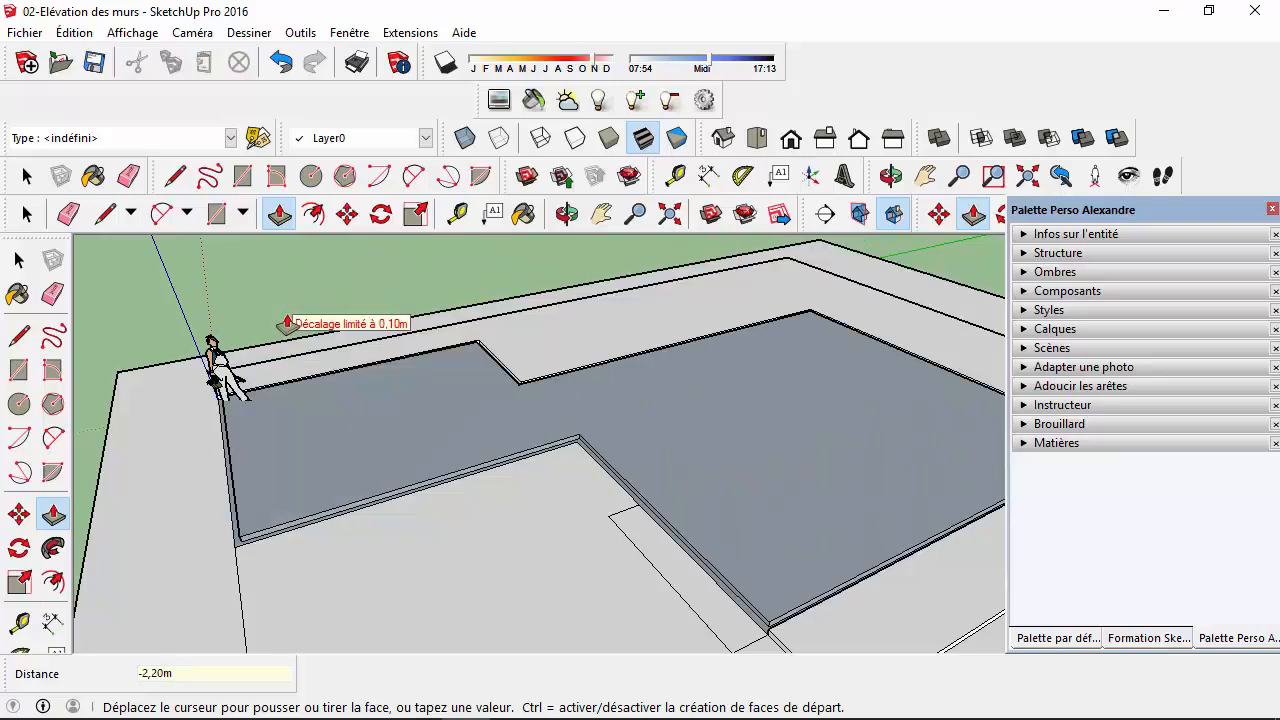
- Try again to pull up the perimeter strip around the slab, and undo that change
mouse_move(371, 249)
middle_down()
mouse_move(331, 503)
mouse_move(419, 341)
mouse_move(397, 400)
mouse_move(346, 451)
middle_up()
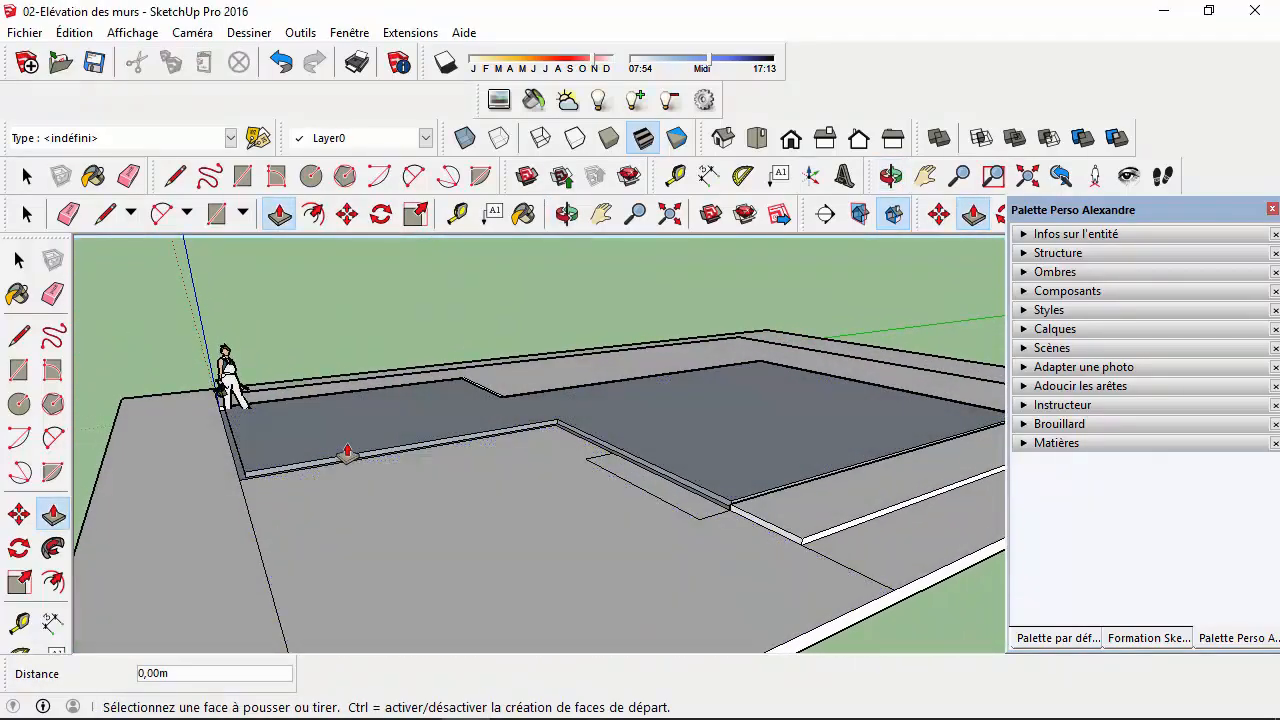
click(236, 470)
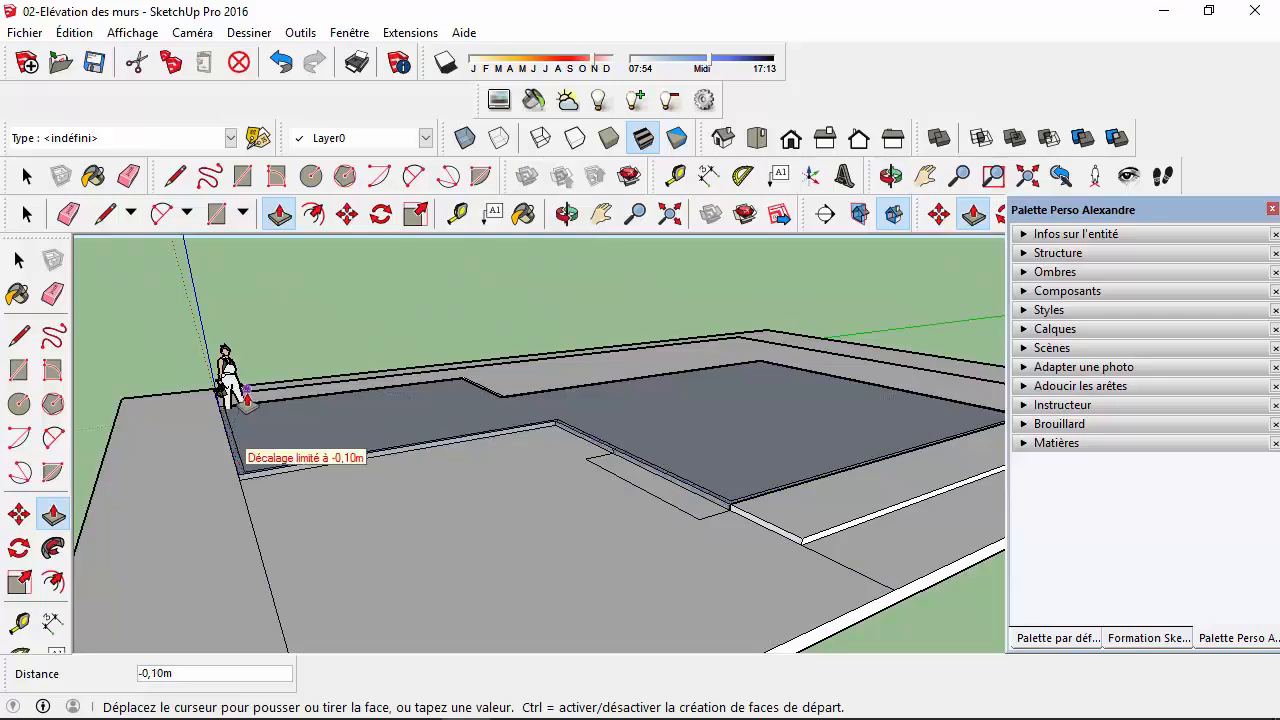
click(366, 362)
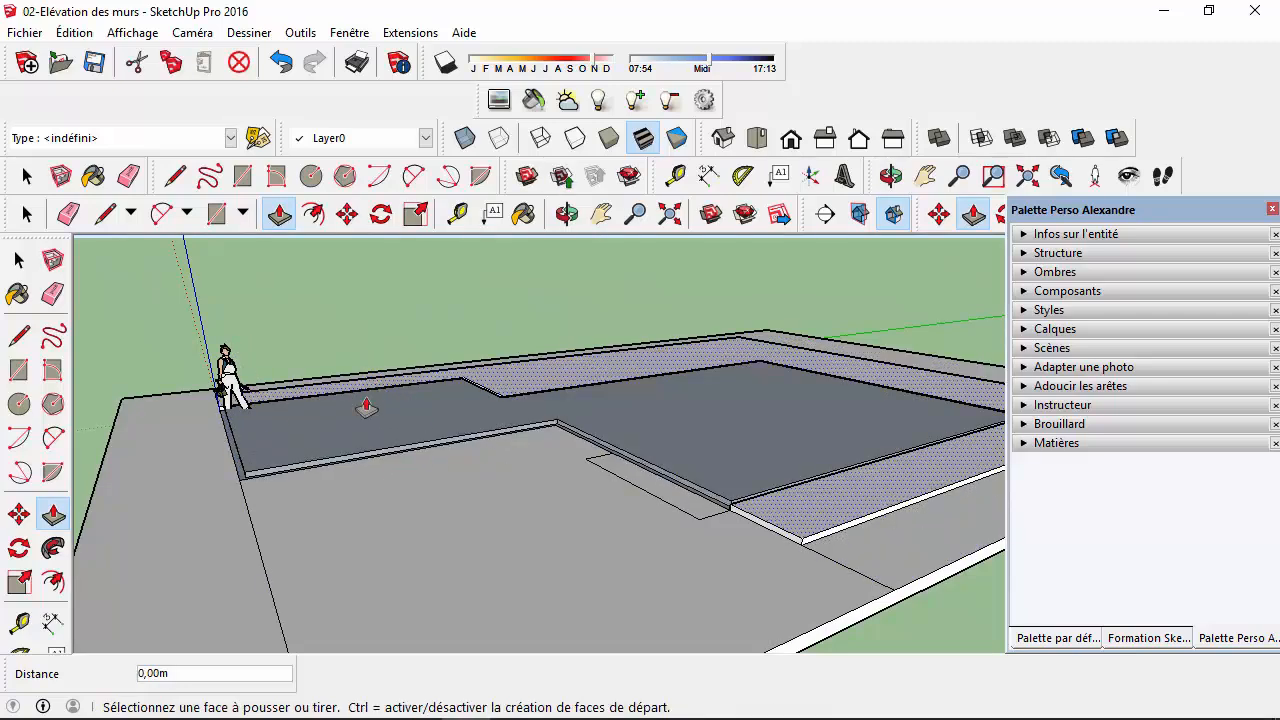
key(ctrl+z)
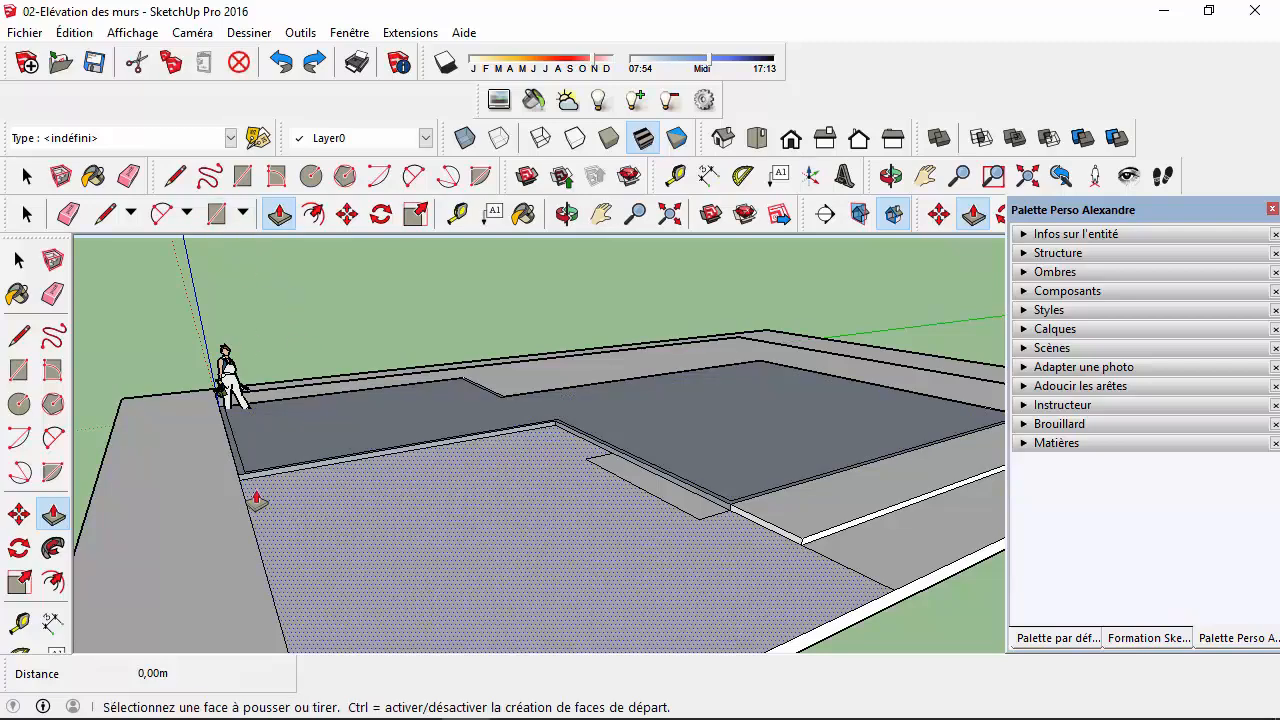
- Raise the narrow perimeter strip around the floor slab 2.2 m with Push/Pull to form the exterior walls
click(241, 476)
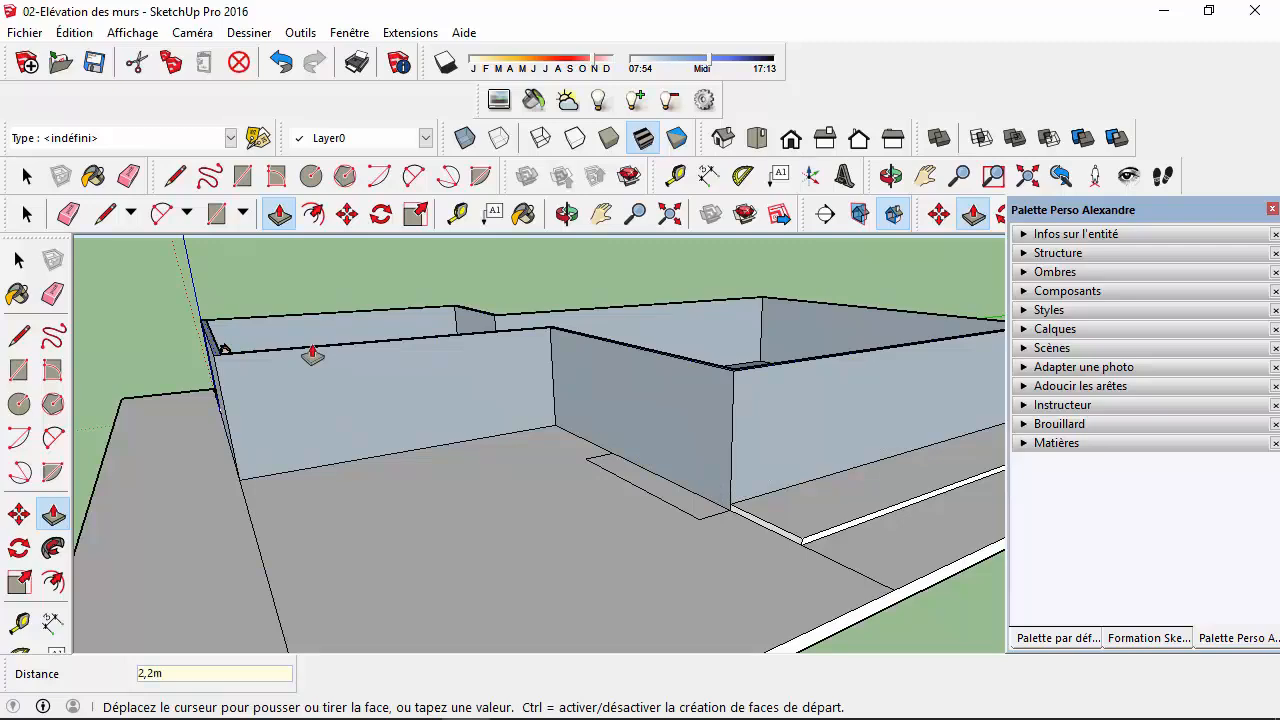
key(Return)
middle_drag(381, 313, 383, 375)
scroll(563, 314, up, 3)
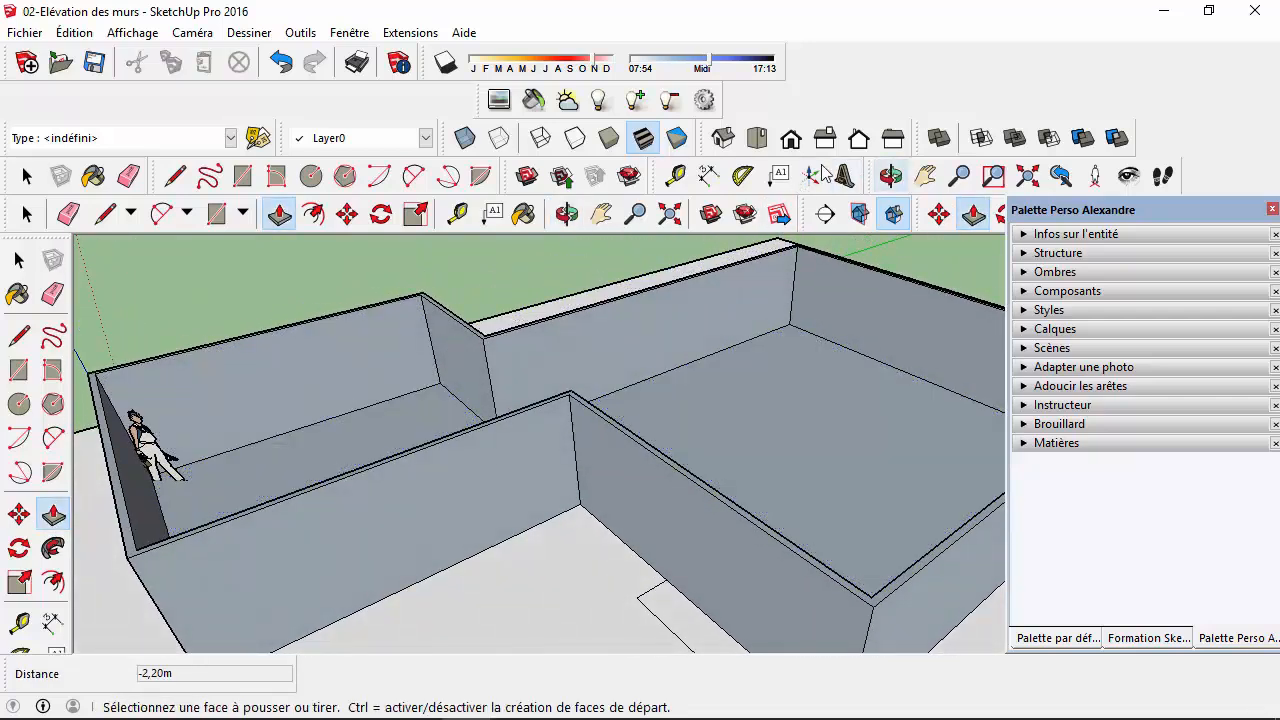
- Examine the raised exterior walls and the interior floor from above and from several angles
click(24, 185)
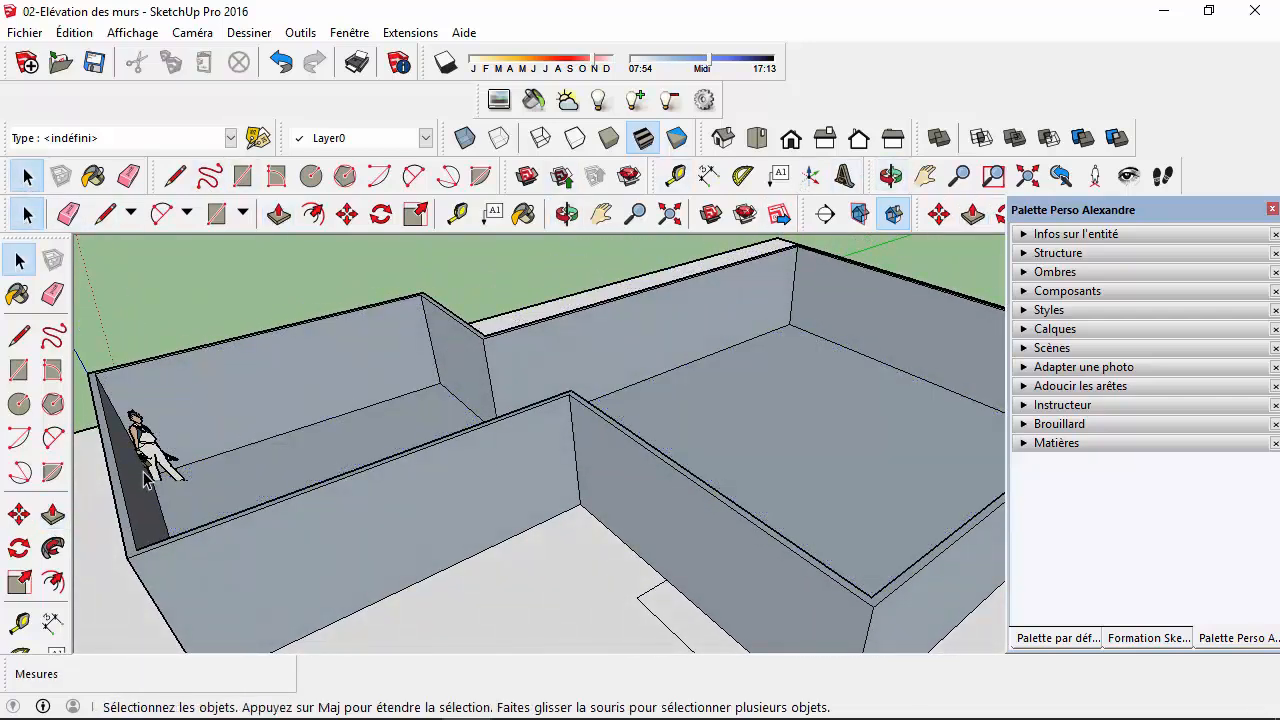
mouse_move(485, 487)
middle_down()
mouse_move(409, 569)
mouse_move(257, 263)
middle_up()
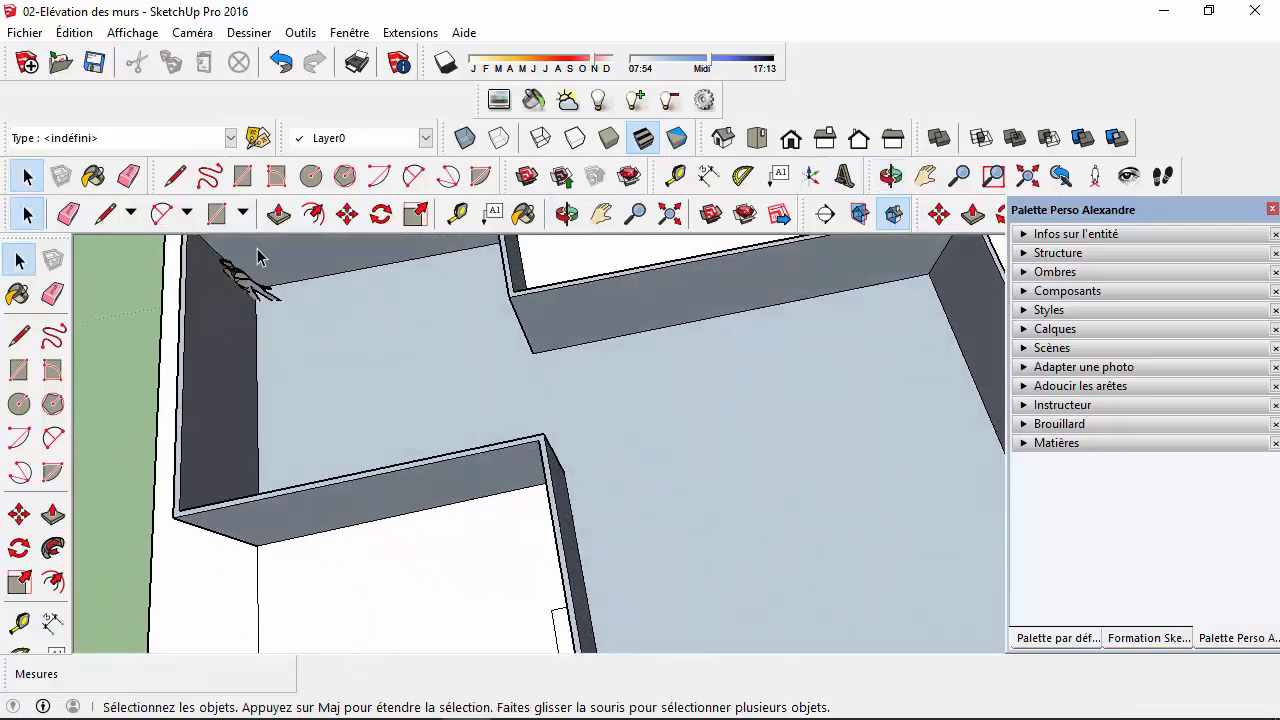
mouse_move(458, 318)
middle_down()
mouse_move(389, 277)
mouse_move(535, 497)
mouse_move(457, 429)
mouse_move(479, 474)
middle_up()
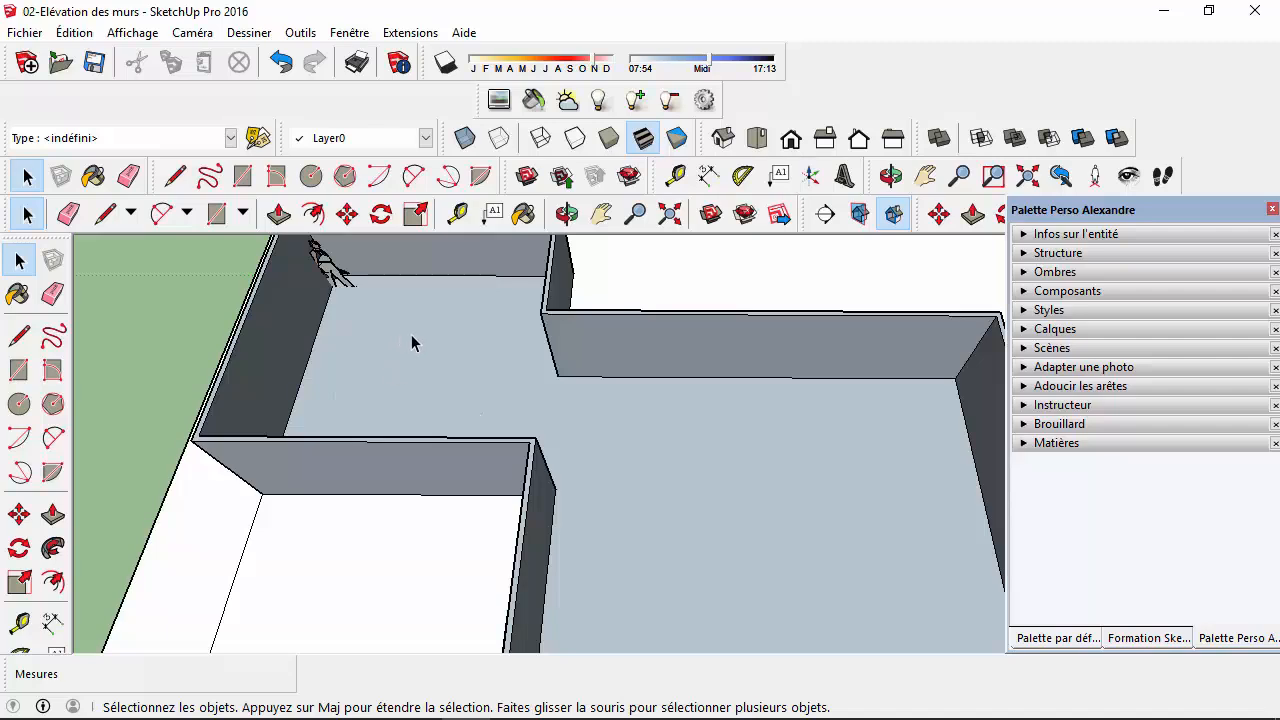
middle_drag(436, 370, 451, 437)
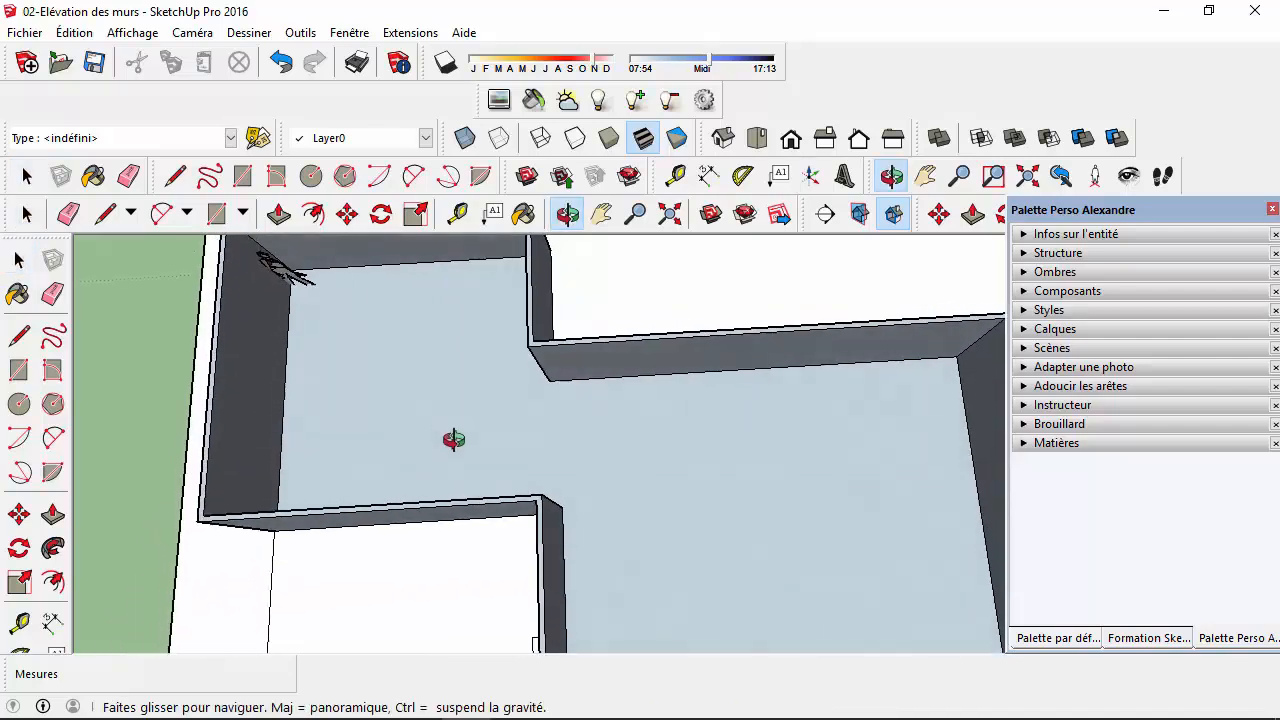
middle_drag(443, 311, 469, 340)
scroll(755, 440, up, 2)
scroll(767, 515, down, 5)
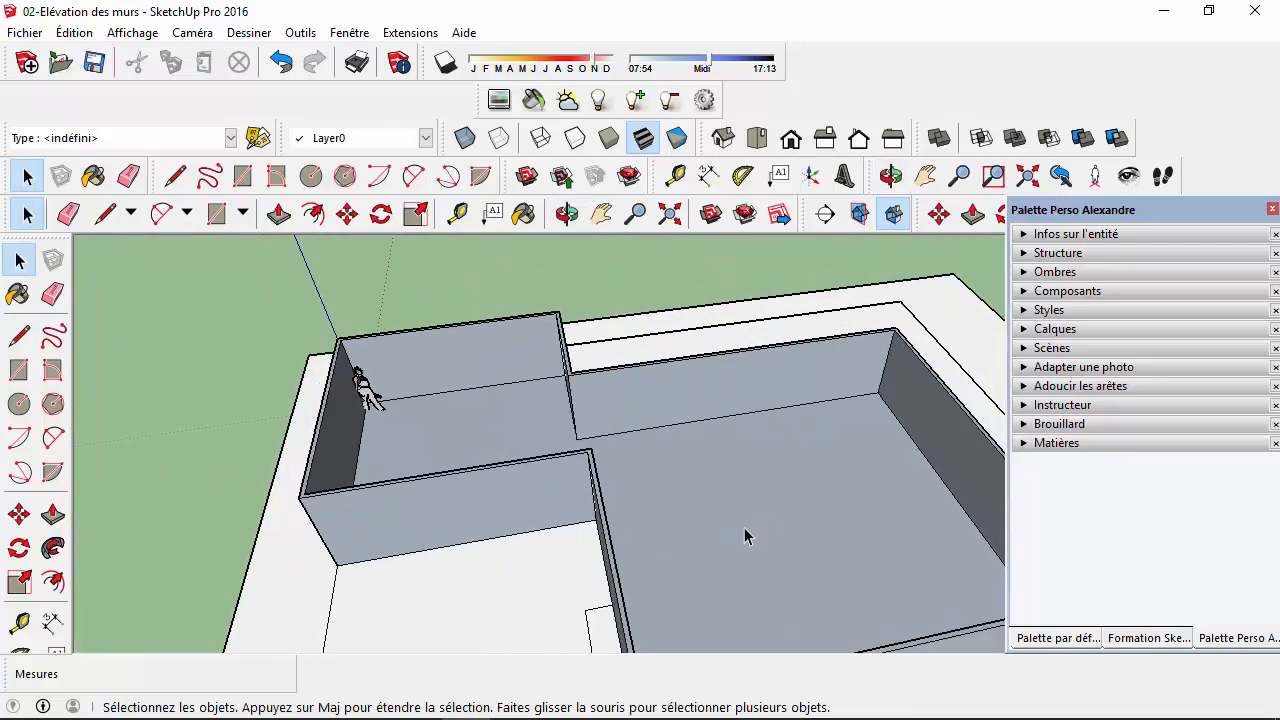
scroll(730, 519, up, 2)
mouse_move(730, 519)
middle_down()
mouse_move(831, 471)
mouse_move(790, 517)
mouse_move(730, 530)
middle_up()
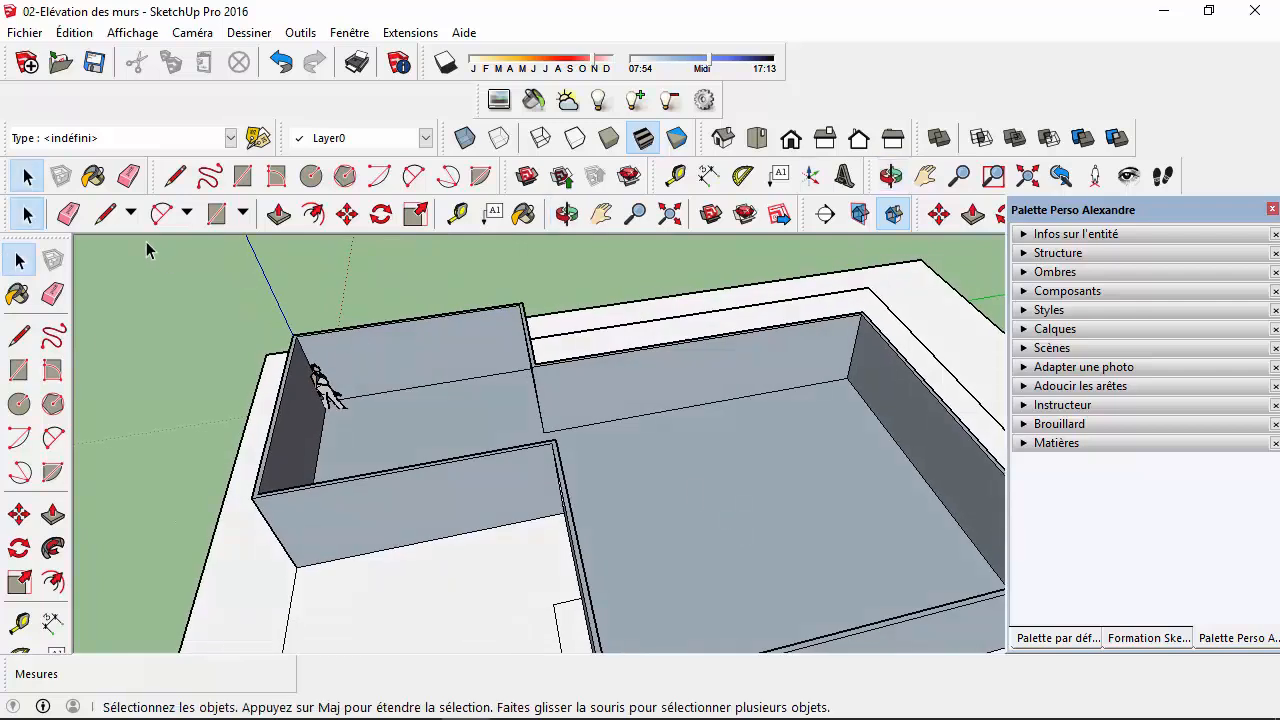
- Draw a 0.5 m line on the floor from the projecting inner wall corner, continuing the short wall's direction into the room
click(172, 177)
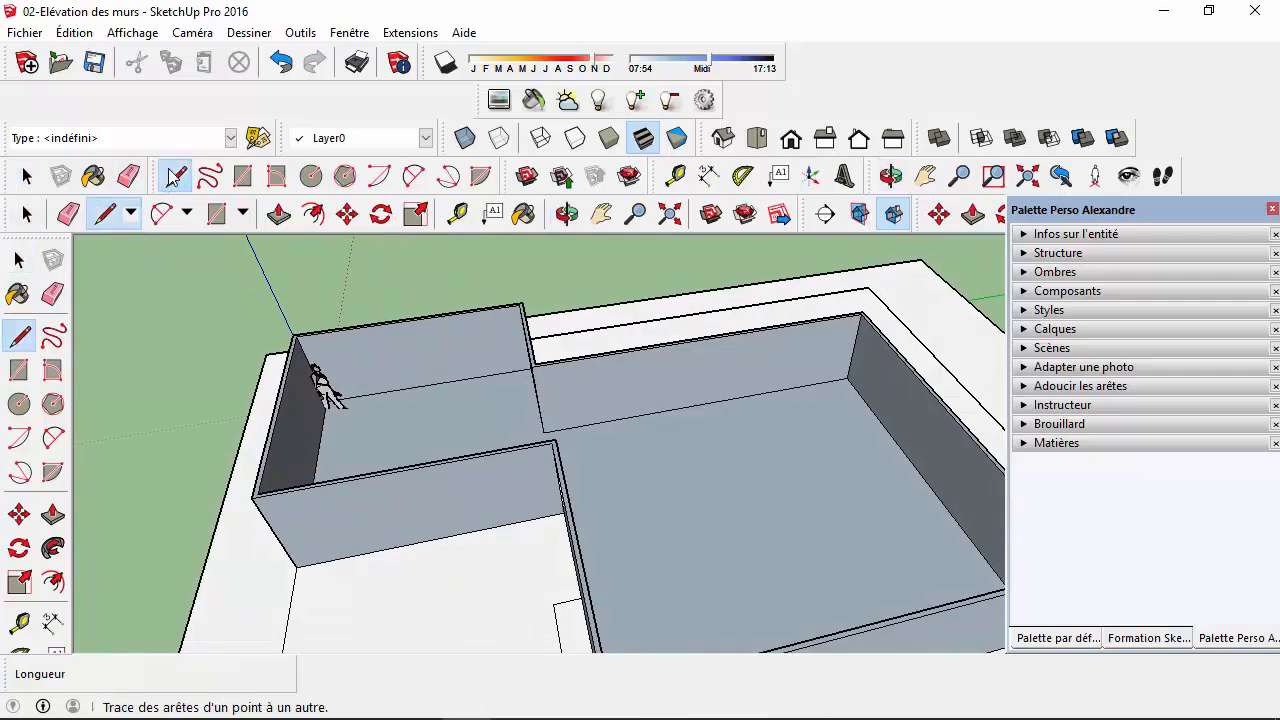
middle_drag(423, 397, 503, 400)
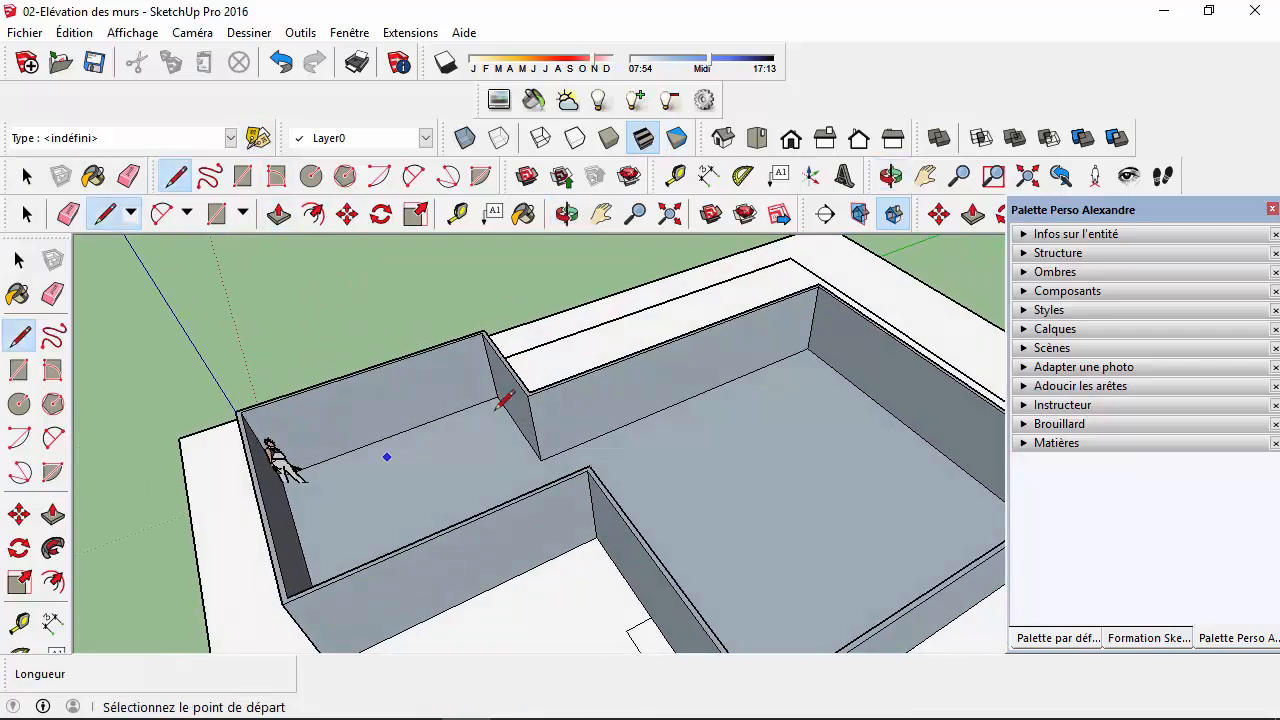
scroll(538, 457, down, 3)
scroll(541, 459, up, 5)
scroll(435, 415, down, 1)
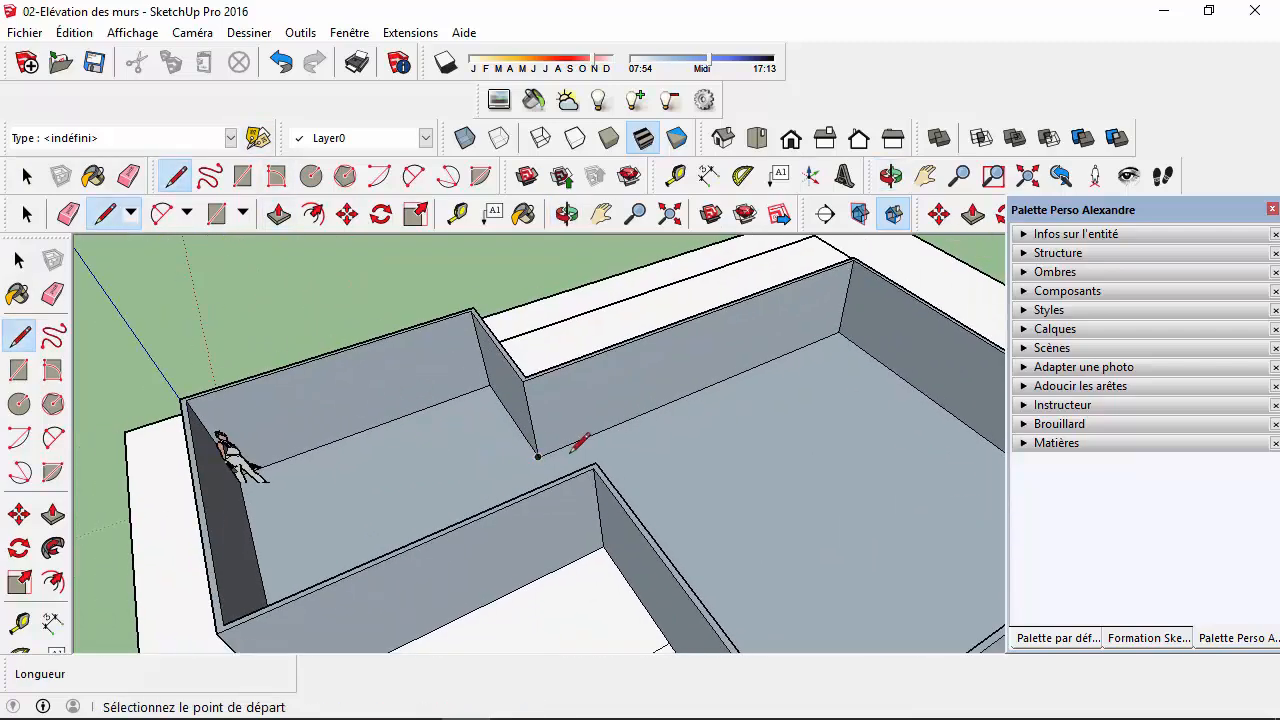
mouse_move(556, 455)
middle_down()
mouse_move(540, 544)
mouse_move(540, 452)
middle_up()
scroll(542, 448, up, 2)
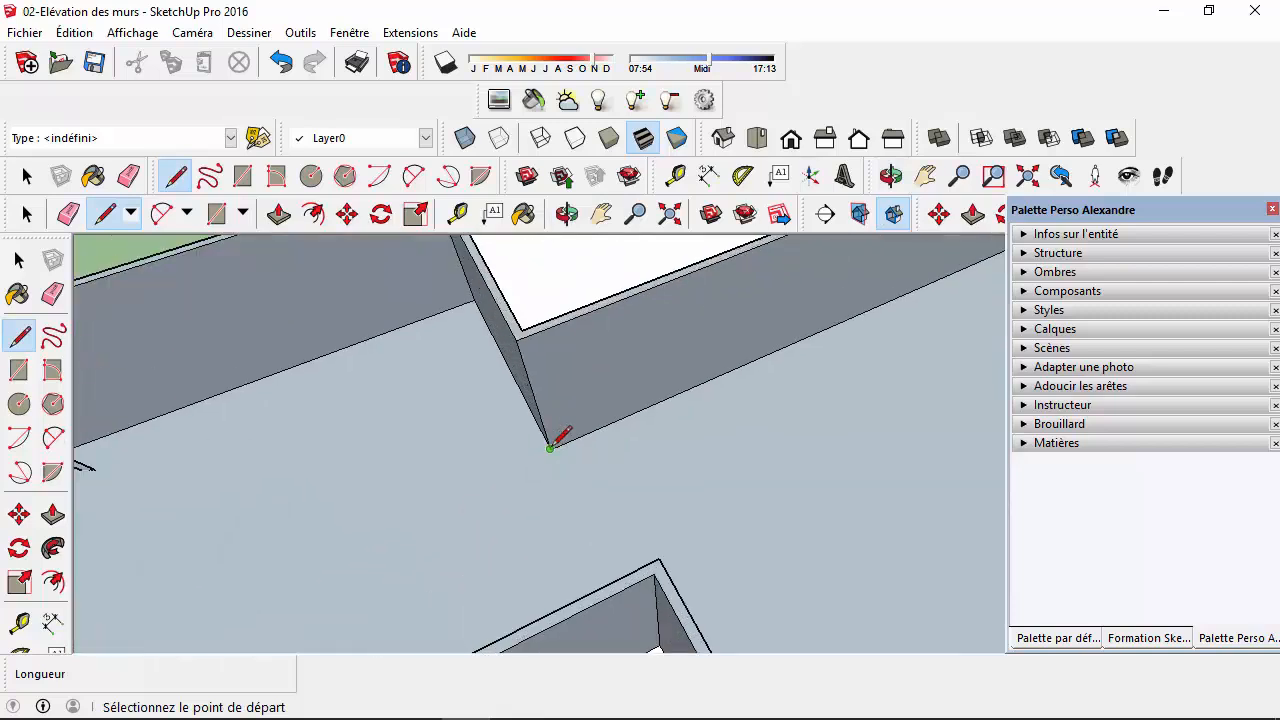
click(549, 448)
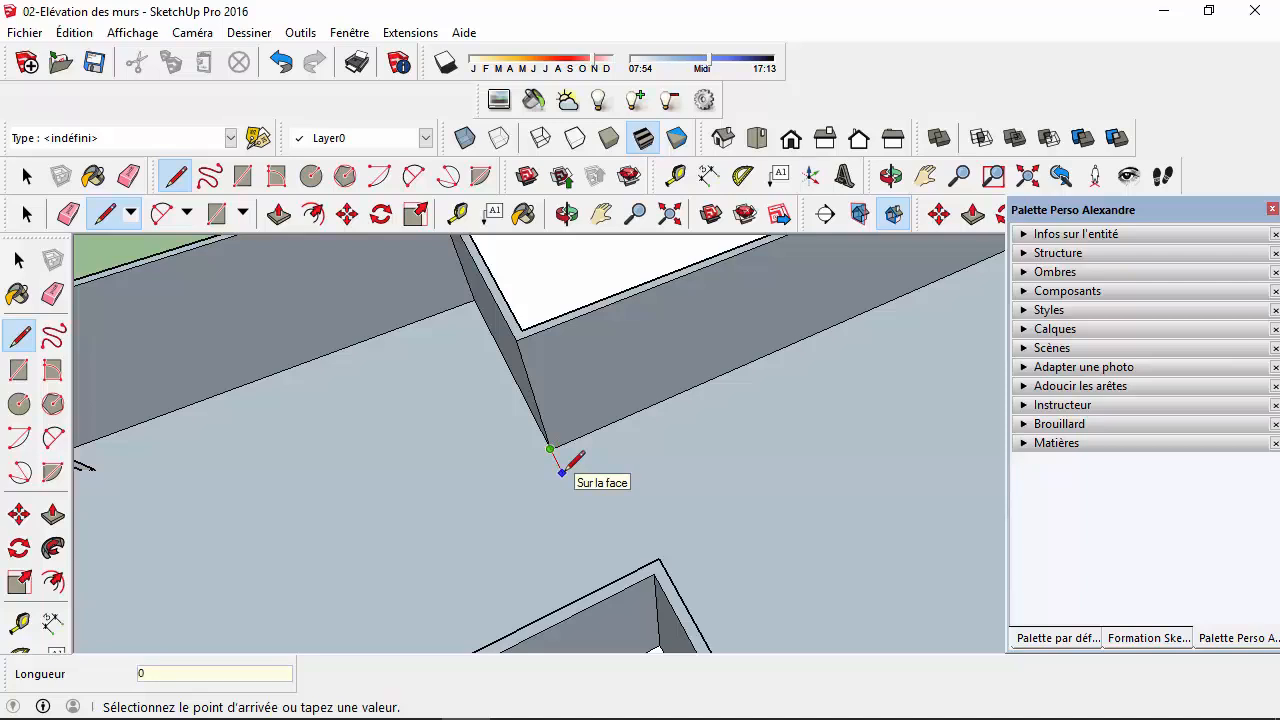
text(0,5)
key(Return)
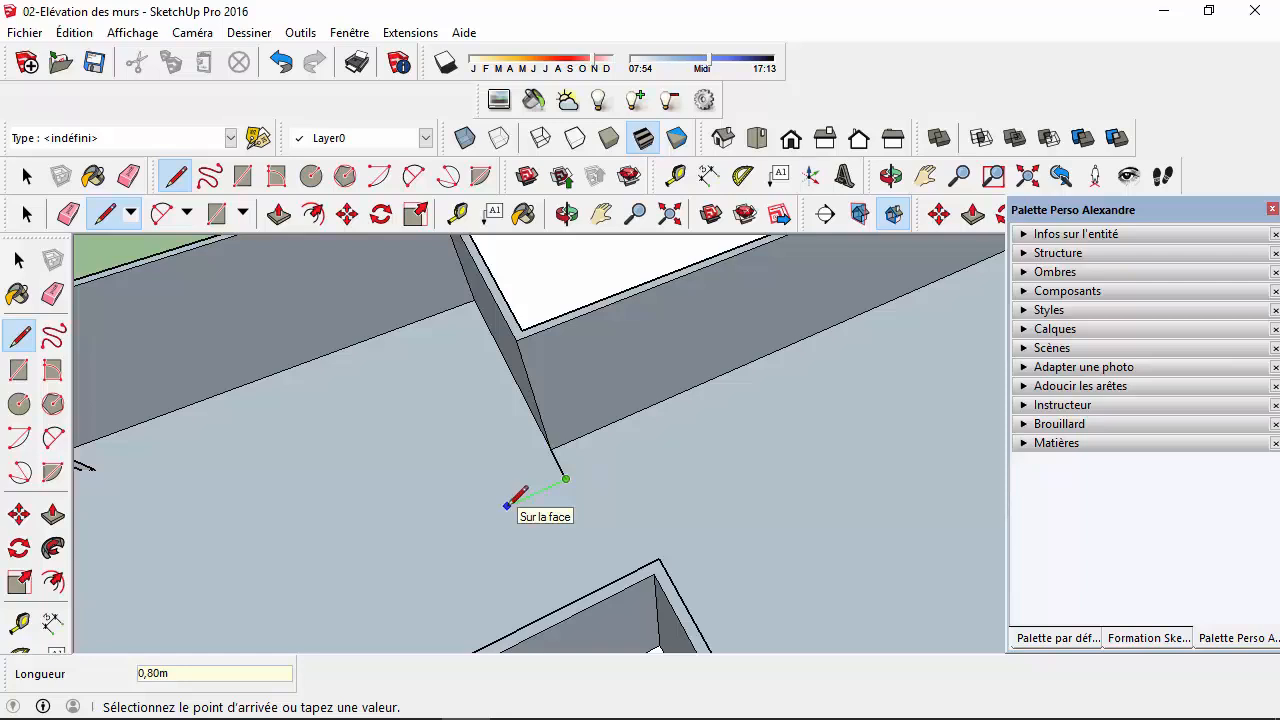
- Draw a line about 5.8 m long from the free end of the 0.5 m line, parallel to the long wall, to the narrow wing's end wall
scroll(448, 528, up, 3)
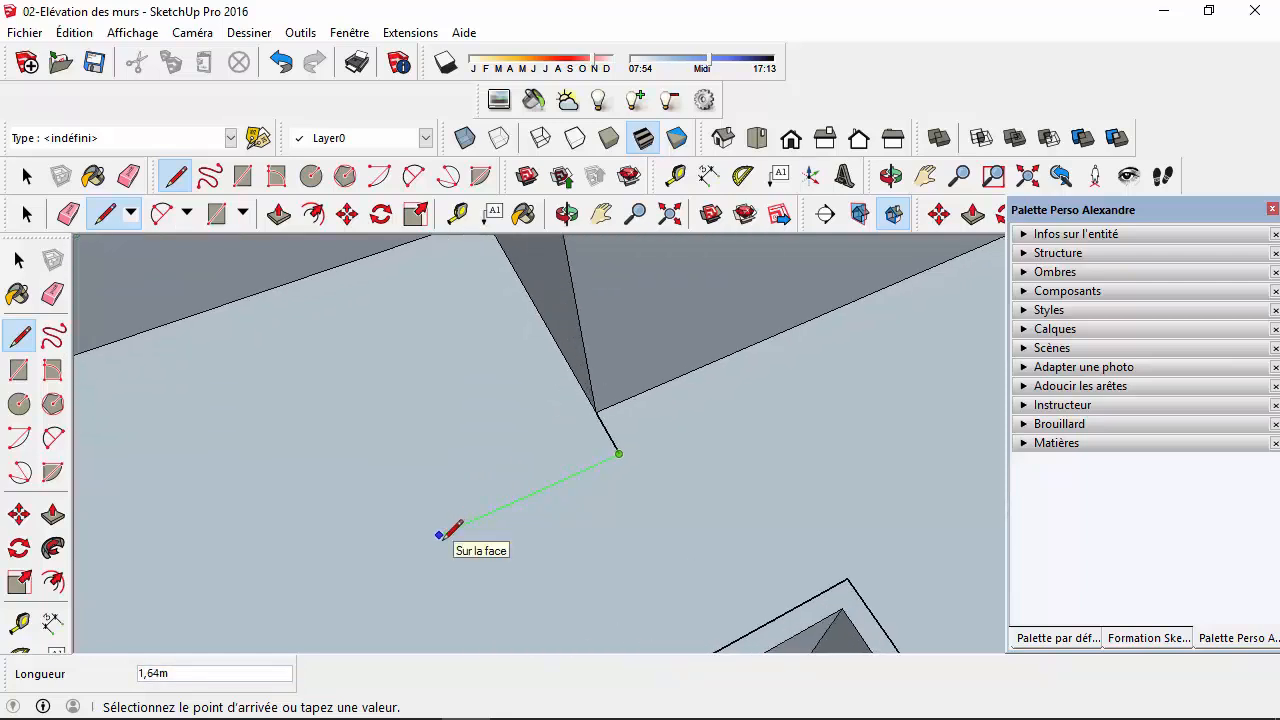
scroll(267, 590, up, 2)
scroll(257, 597, down, 3)
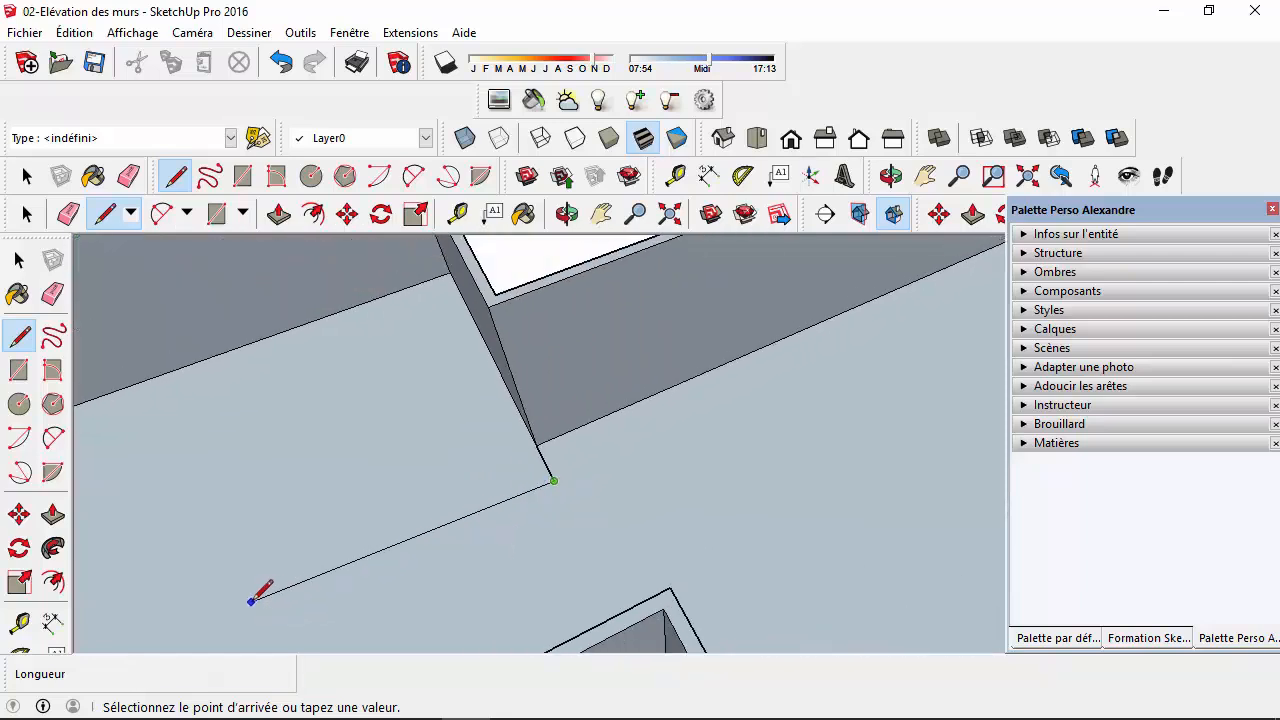
scroll(257, 597, down, 2)
click(925, 175)
drag(358, 462, 630, 322)
click(175, 177)
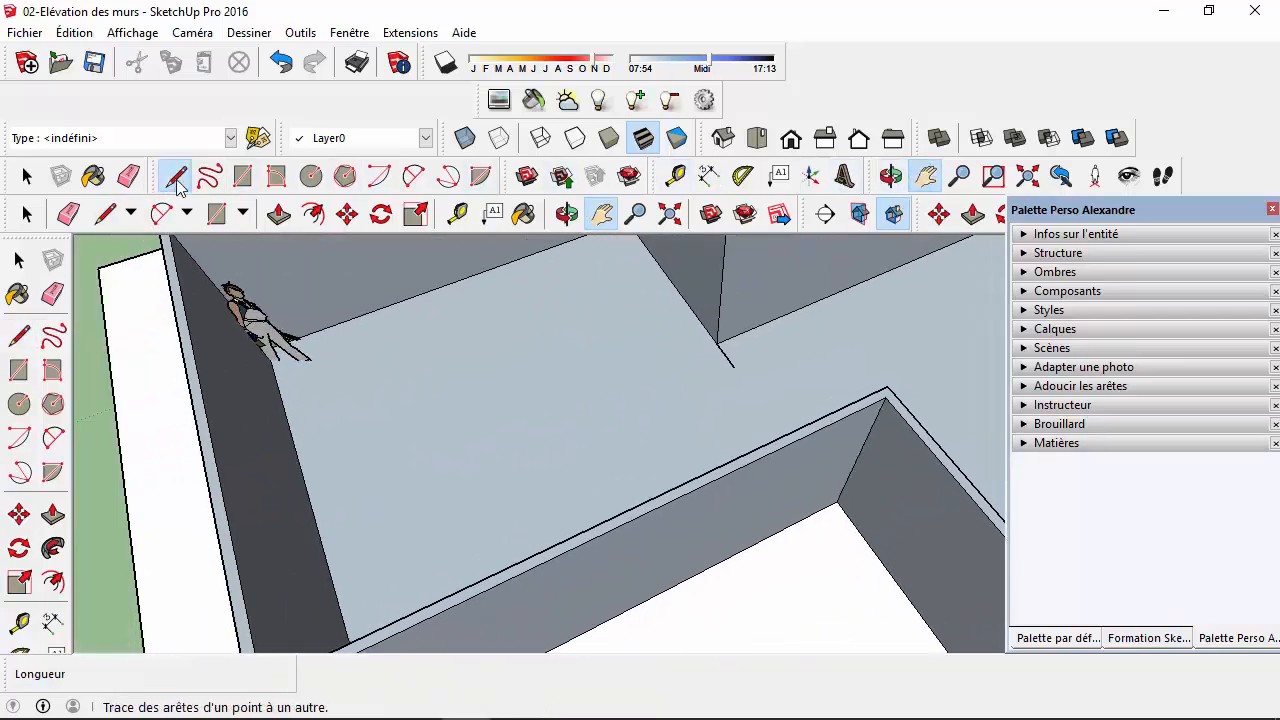
click(734, 368)
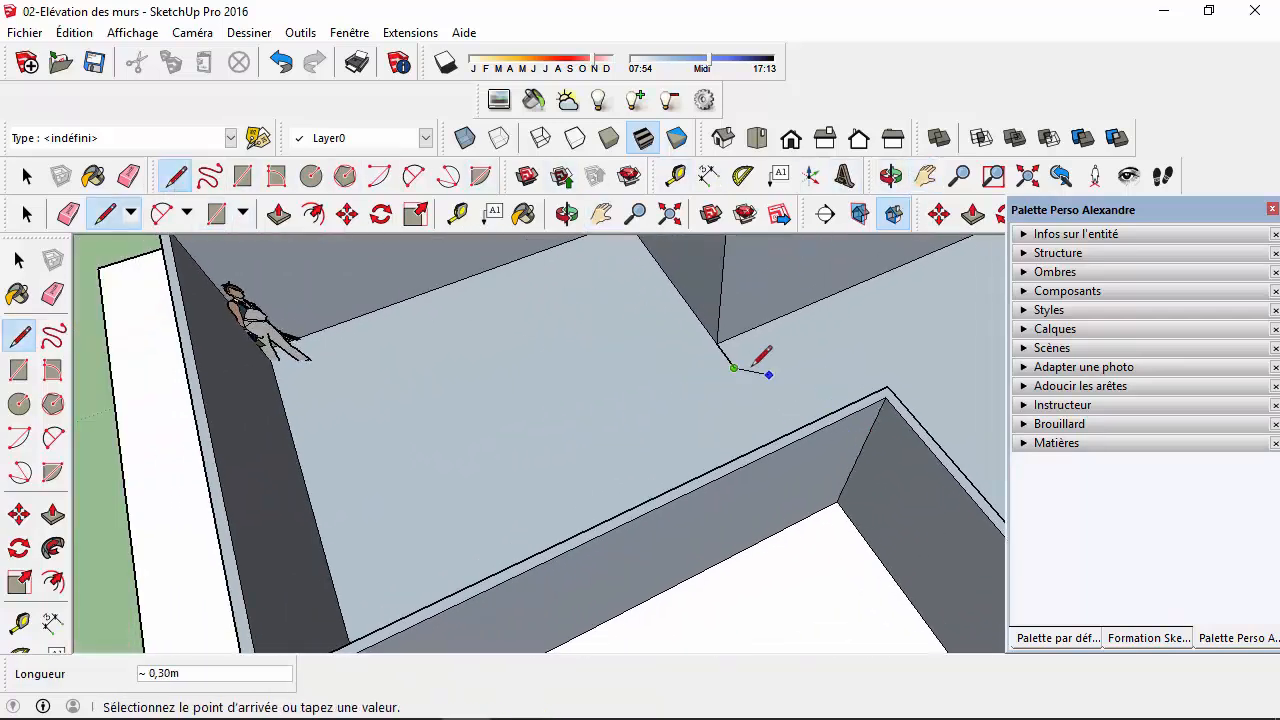
click(322, 540)
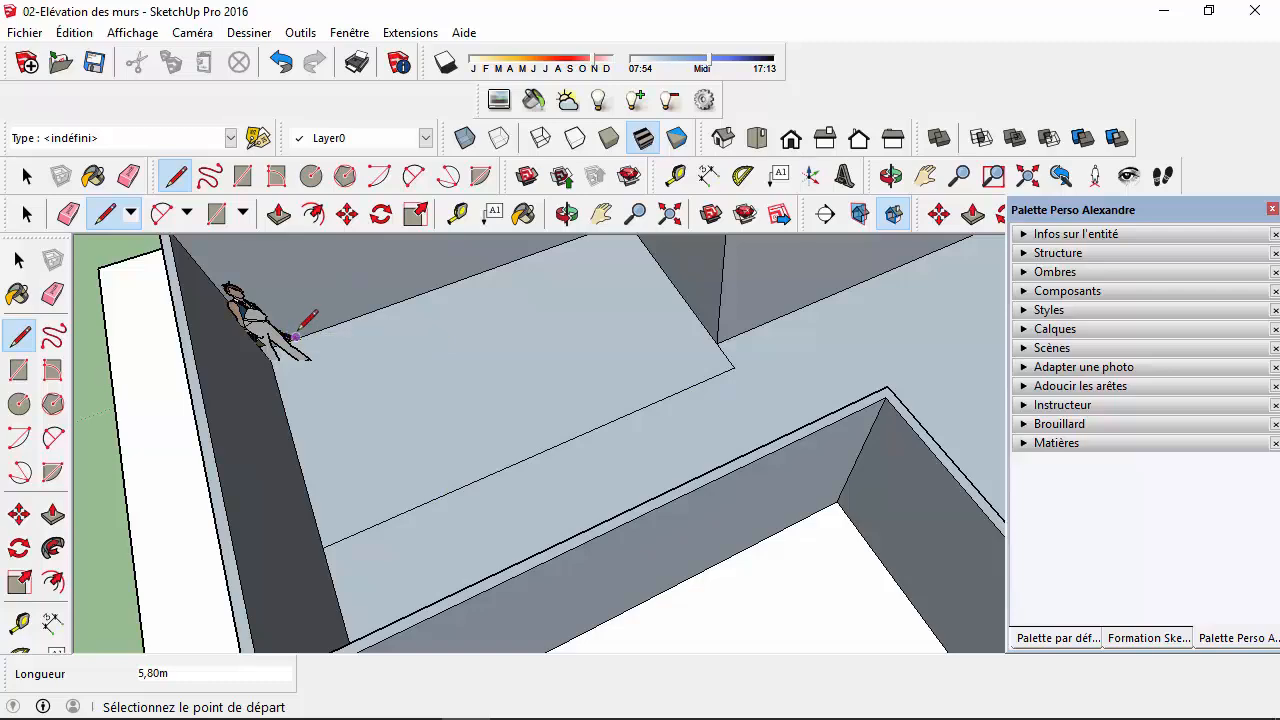
- Draw a 3 m segment along the new partition line, starting from its corner with the 0.5 m line, to mark a division point
scroll(300, 360, down, 5)
mouse_move(334, 417)
middle_down()
mouse_move(351, 382)
mouse_move(275, 366)
middle_up()
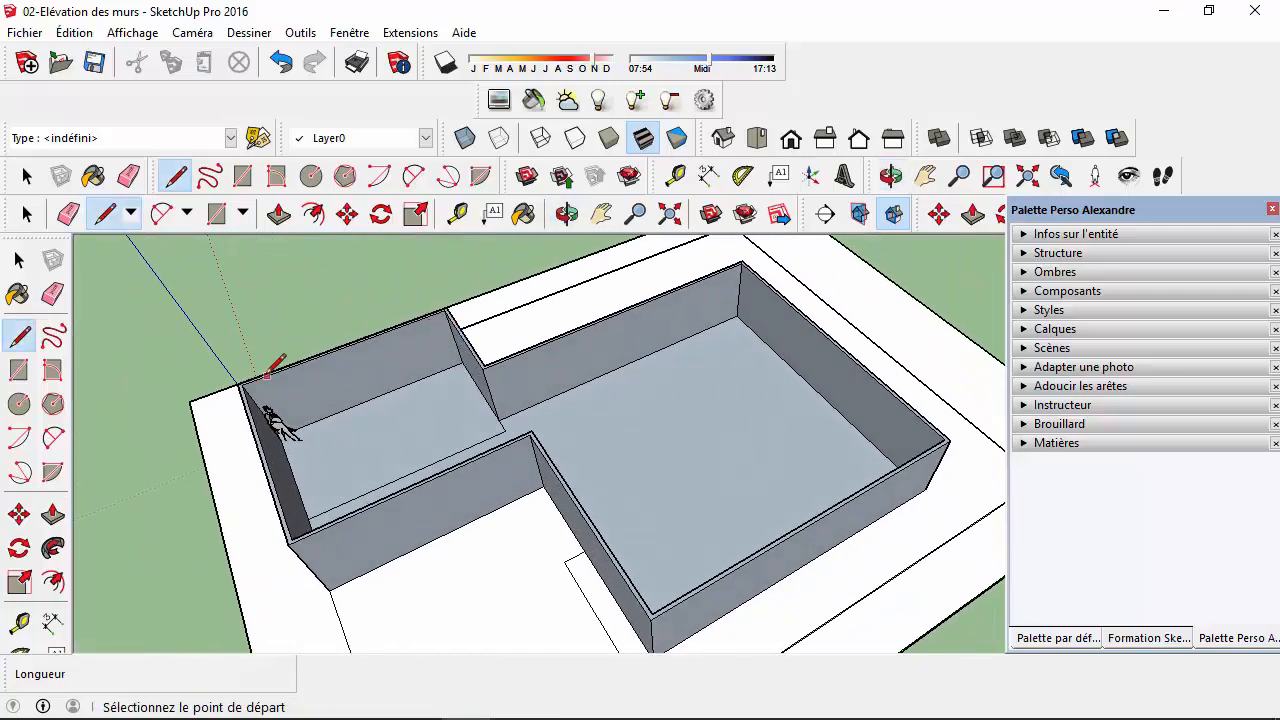
scroll(490, 510, up, 3)
middle_drag(429, 399, 406, 486)
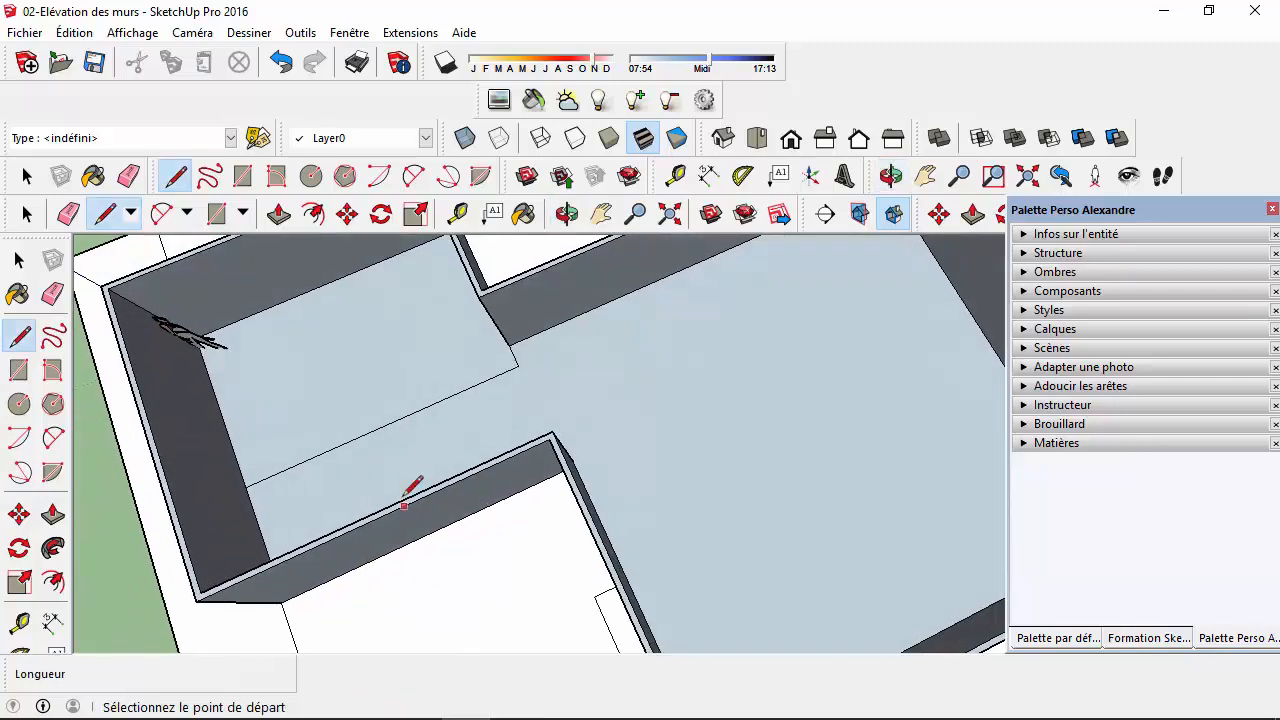
middle_drag(403, 440, 505, 389)
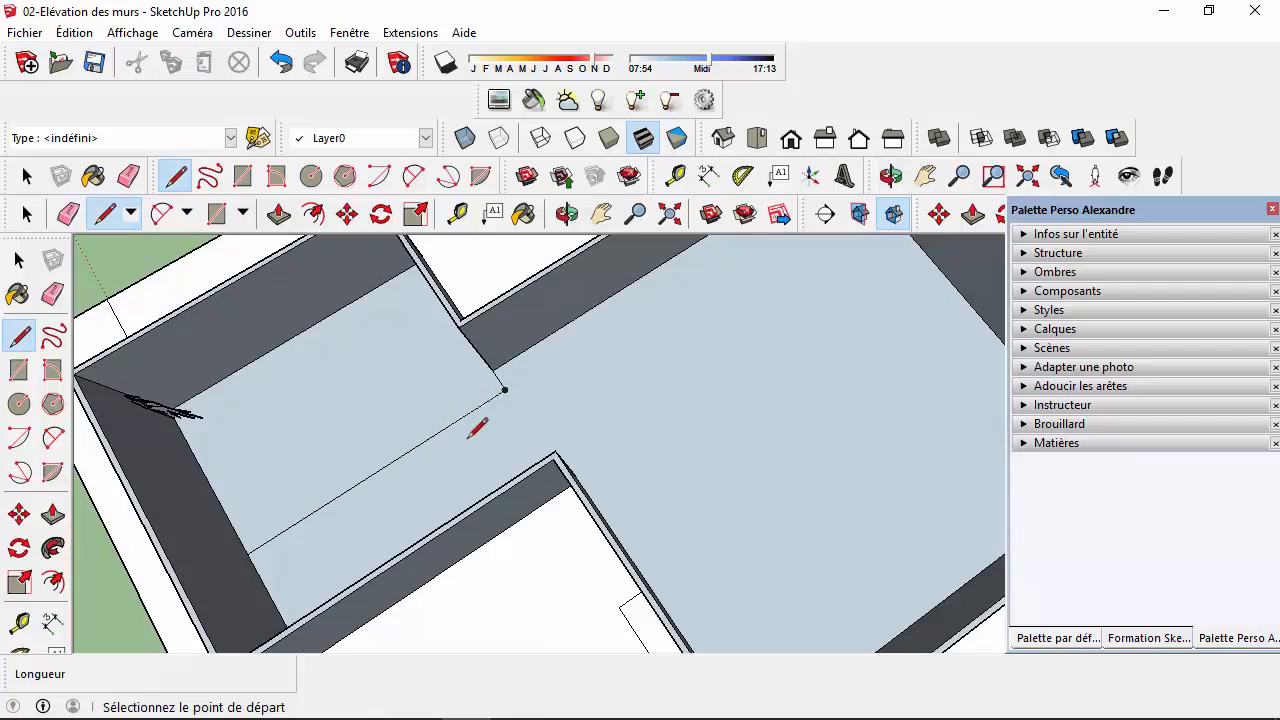
scroll(452, 417, up, 4)
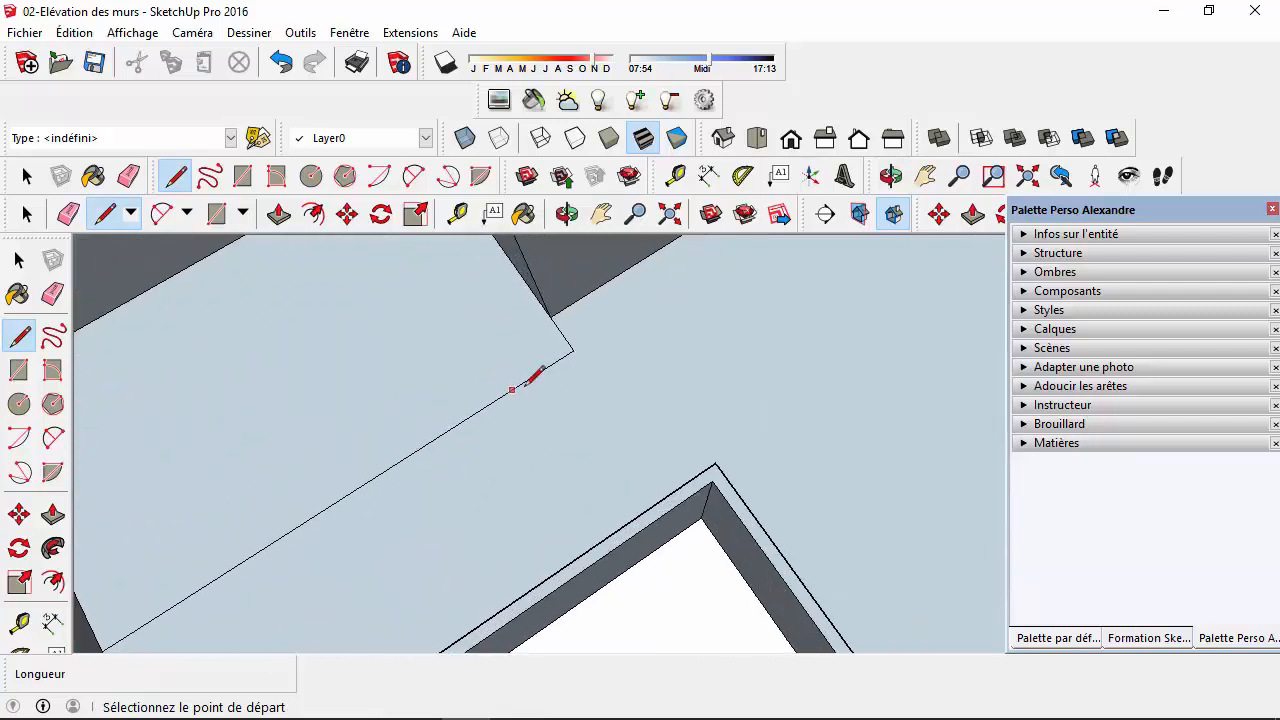
click(572, 349)
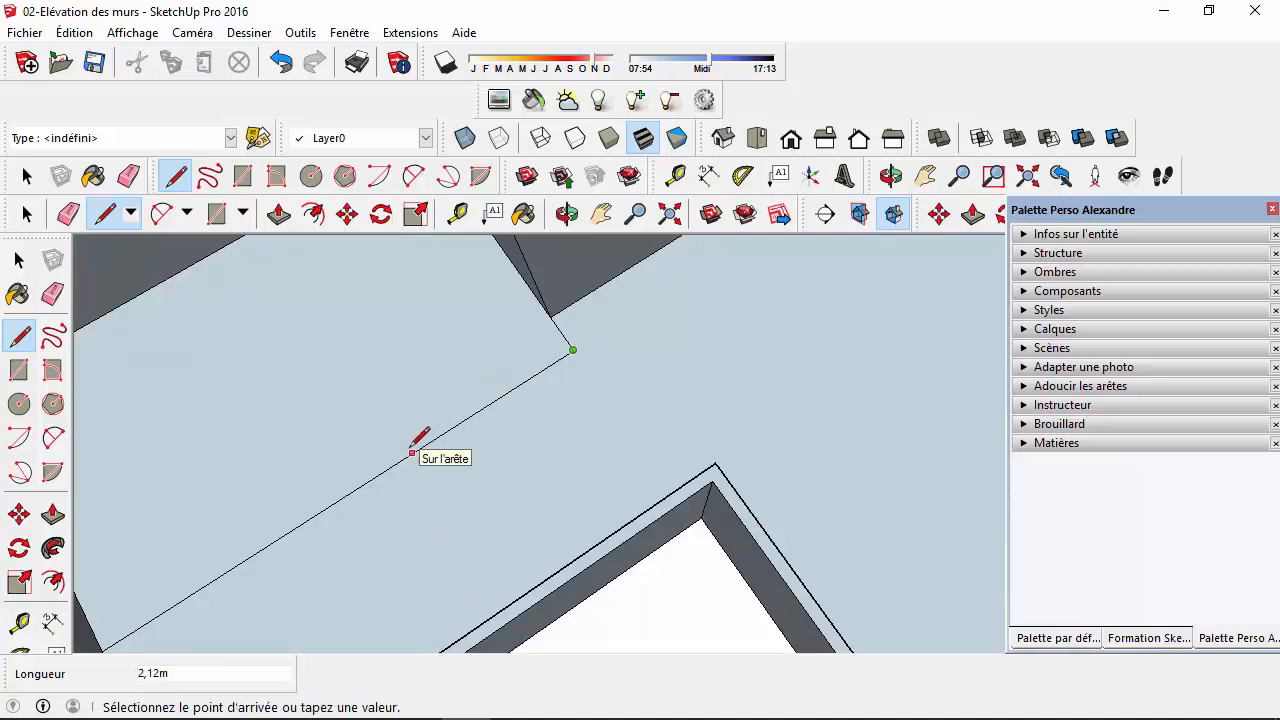
text(3)
key(Return)
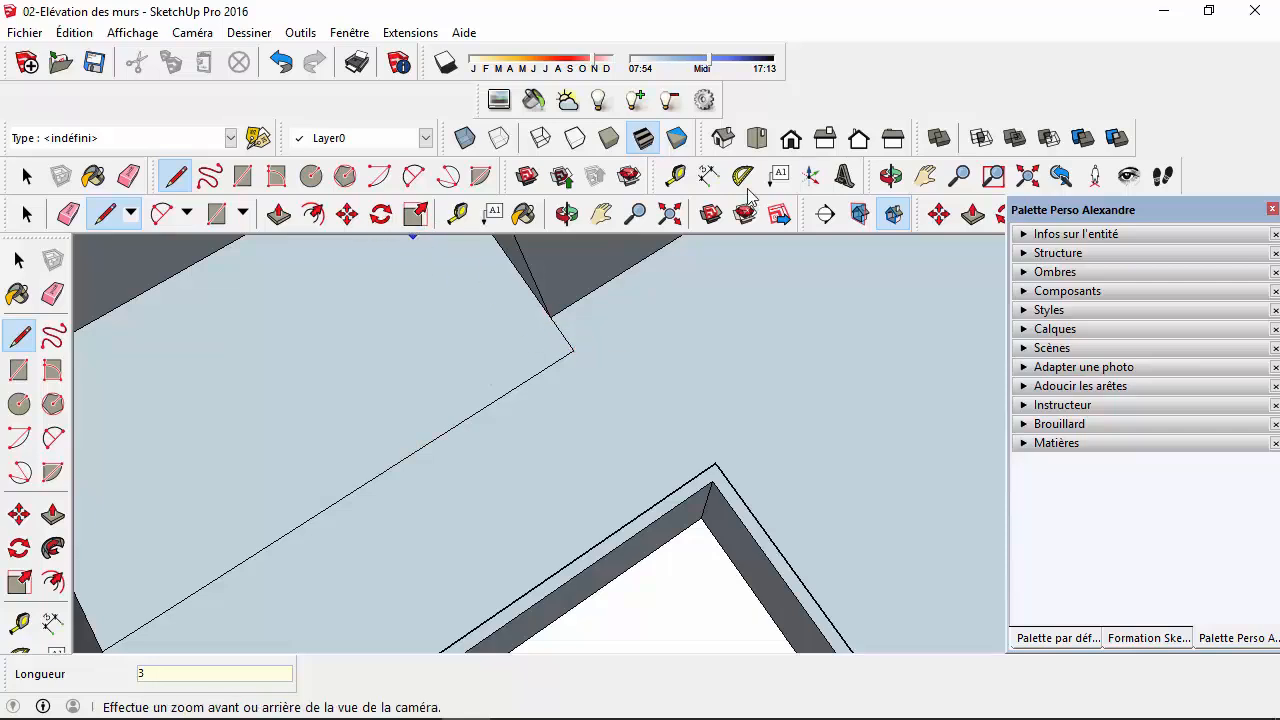
click(573, 349)
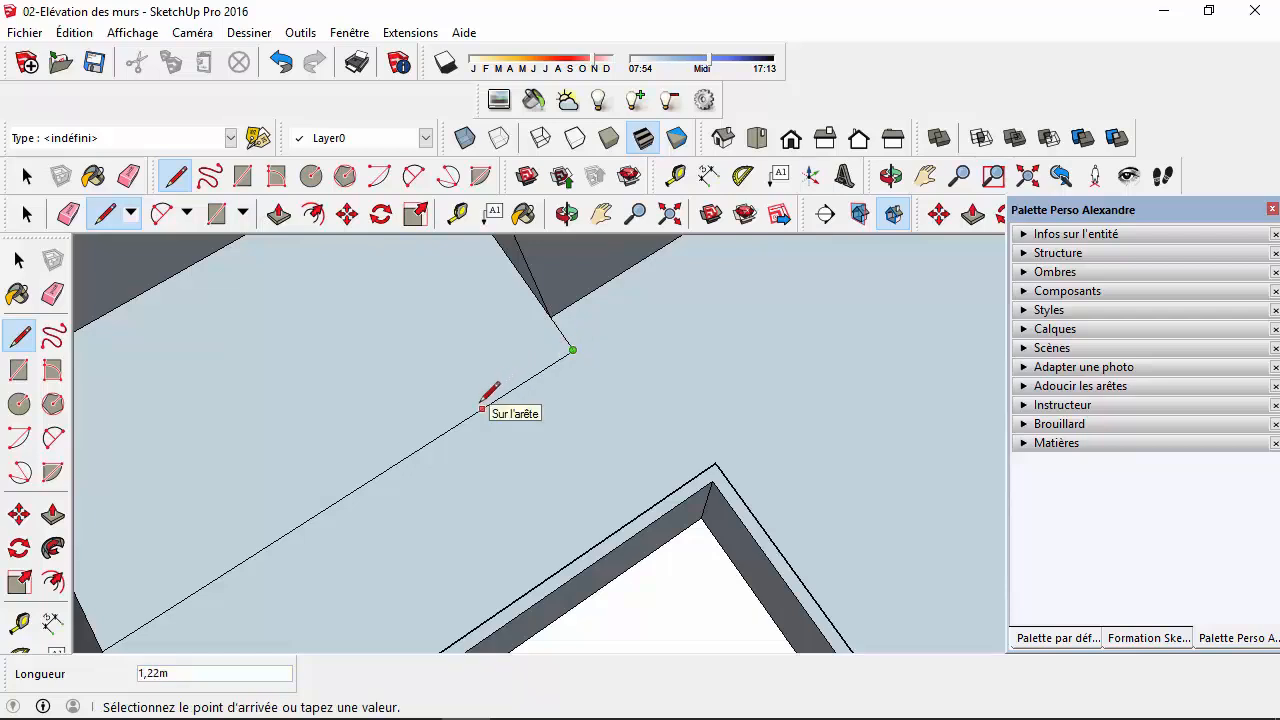
text(3)
key(Return)
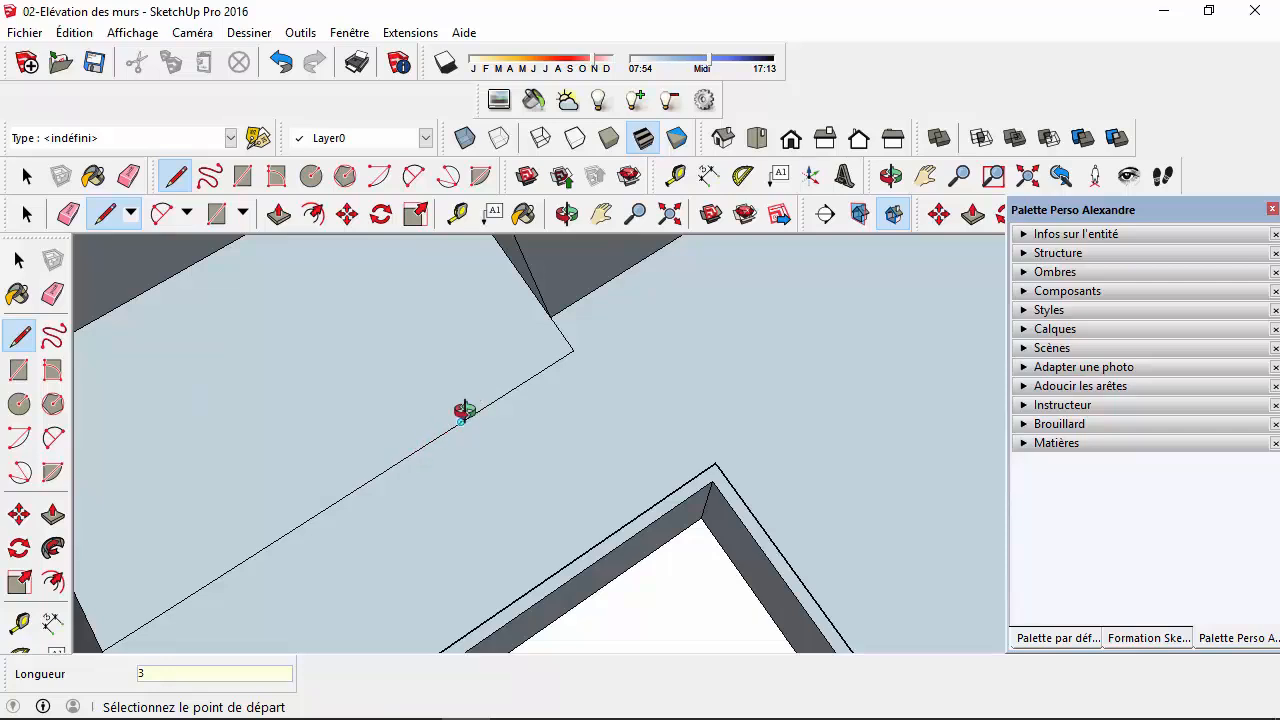
- Draw a perpendicular line on the floor from the 3 m division point to the narrow wing's long outer wall
middle_drag(463, 409, 462, 444)
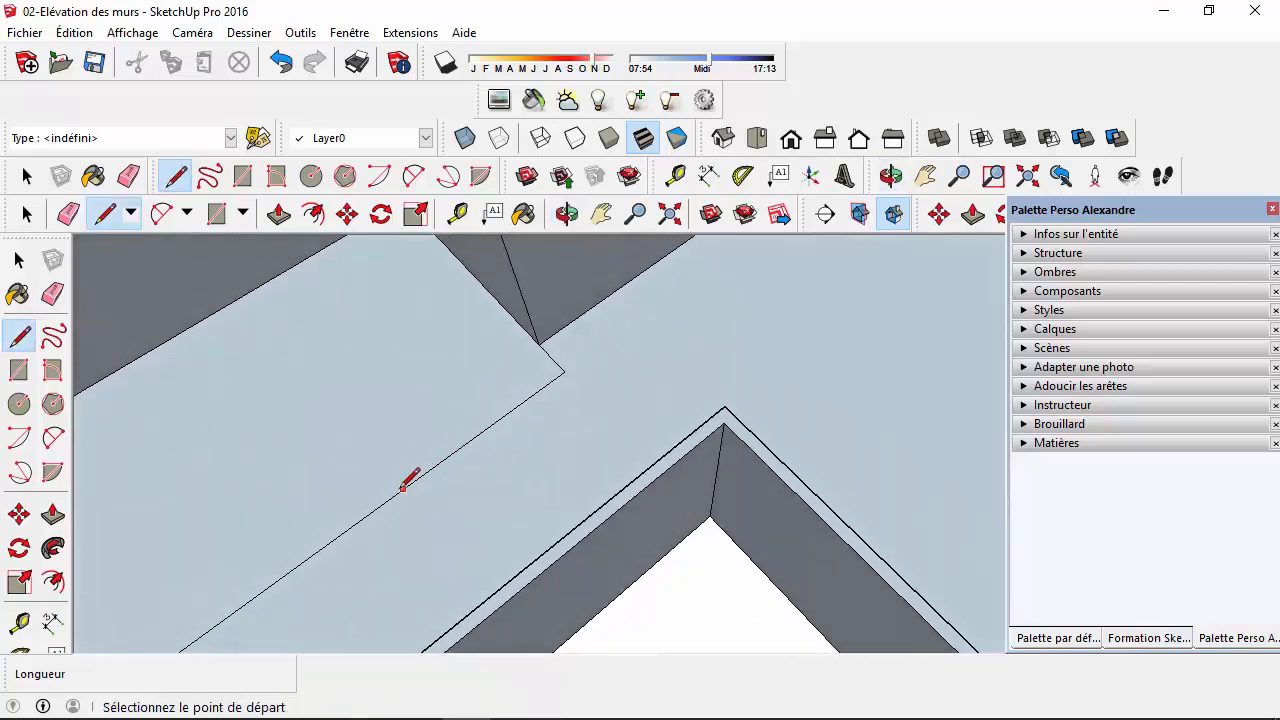
click(337, 537)
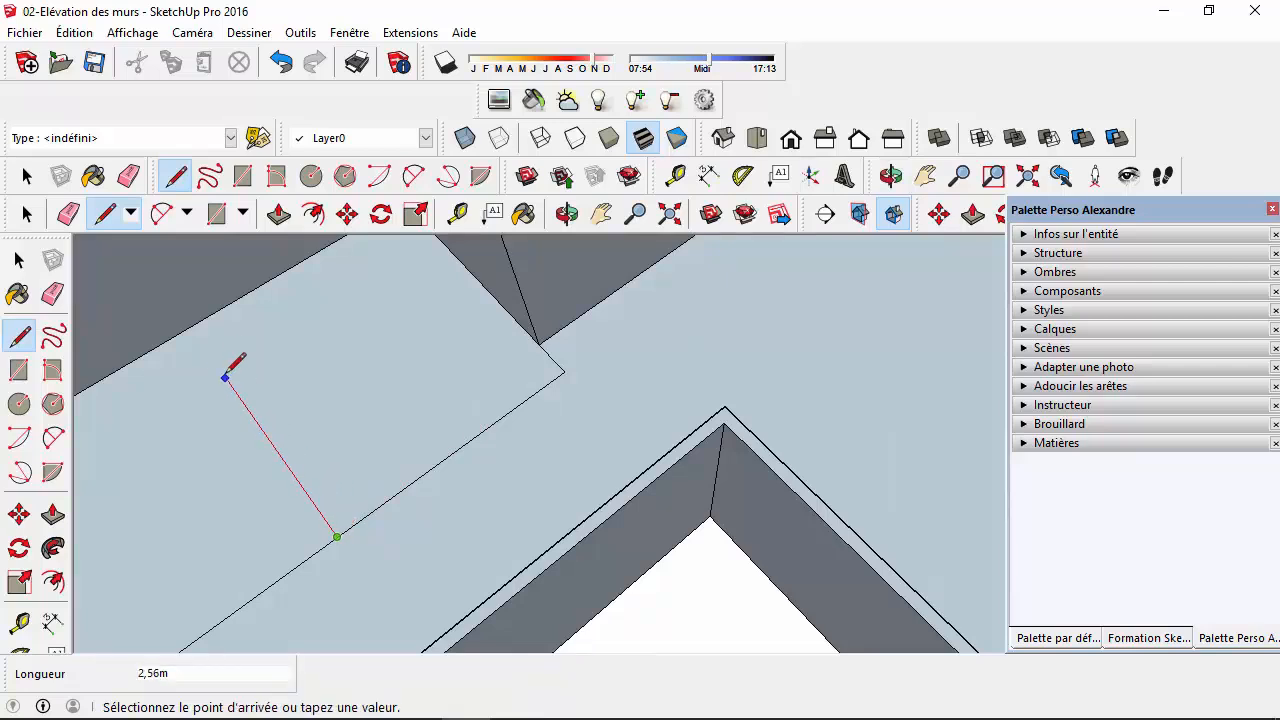
click(190, 326)
scroll(250, 488, up, 1)
scroll(372, 562, down, 3)
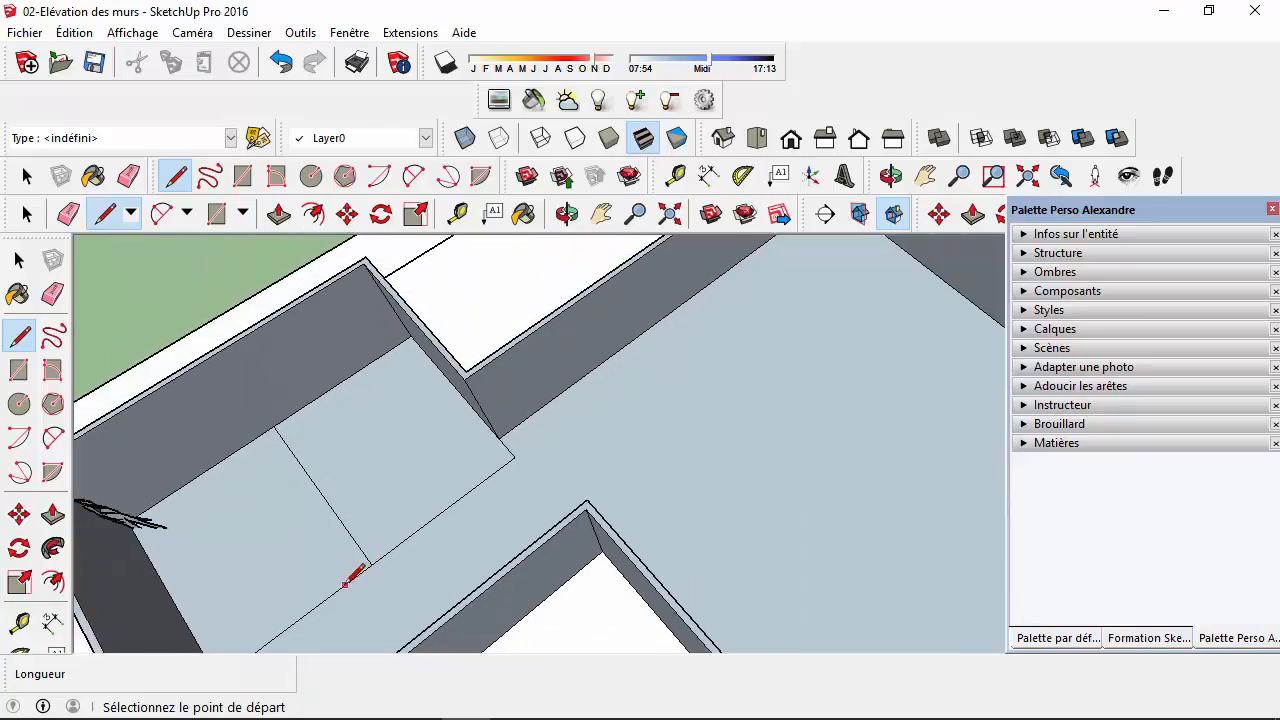
mouse_move(345, 588)
middle_down()
mouse_move(289, 569)
mouse_move(283, 541)
middle_up()
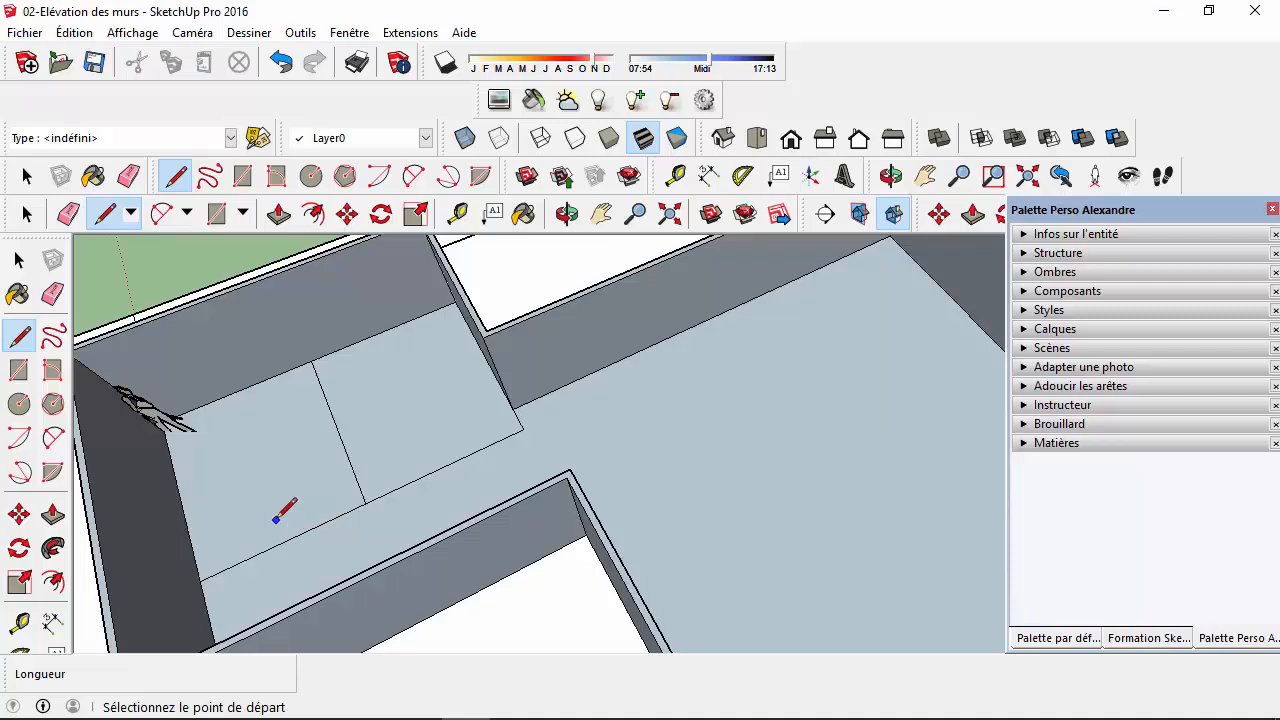
- Undo the last operation and draw a 2 m segment along the long partition line, starting from the narrow wing's end wall
key(ctrl+z)
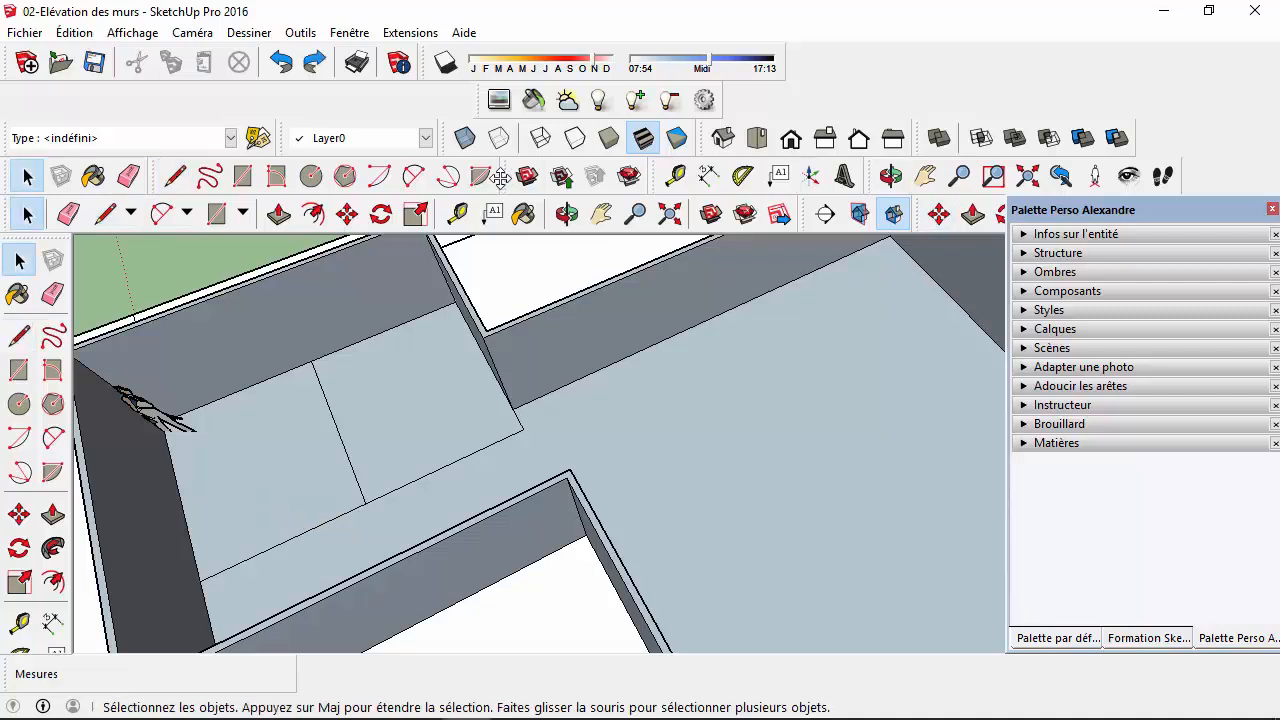
click(175, 176)
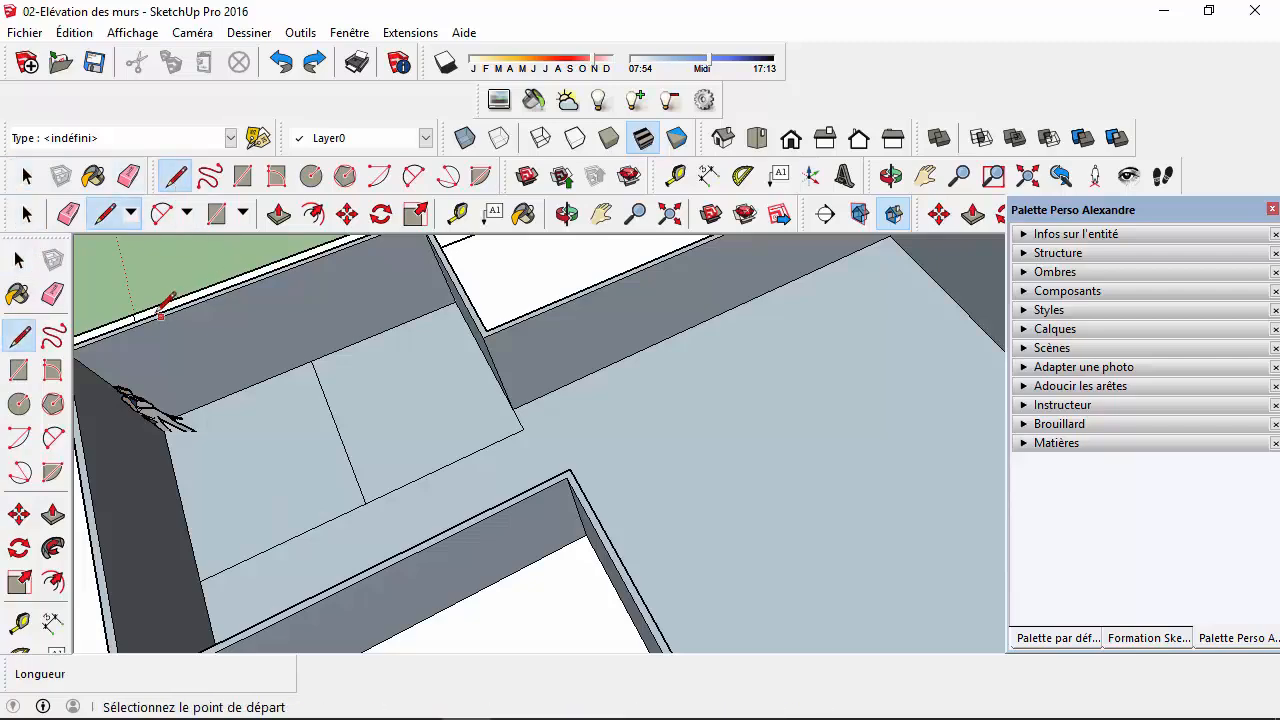
middle_drag(170, 422, 229, 346)
scroll(214, 563, down, 3)
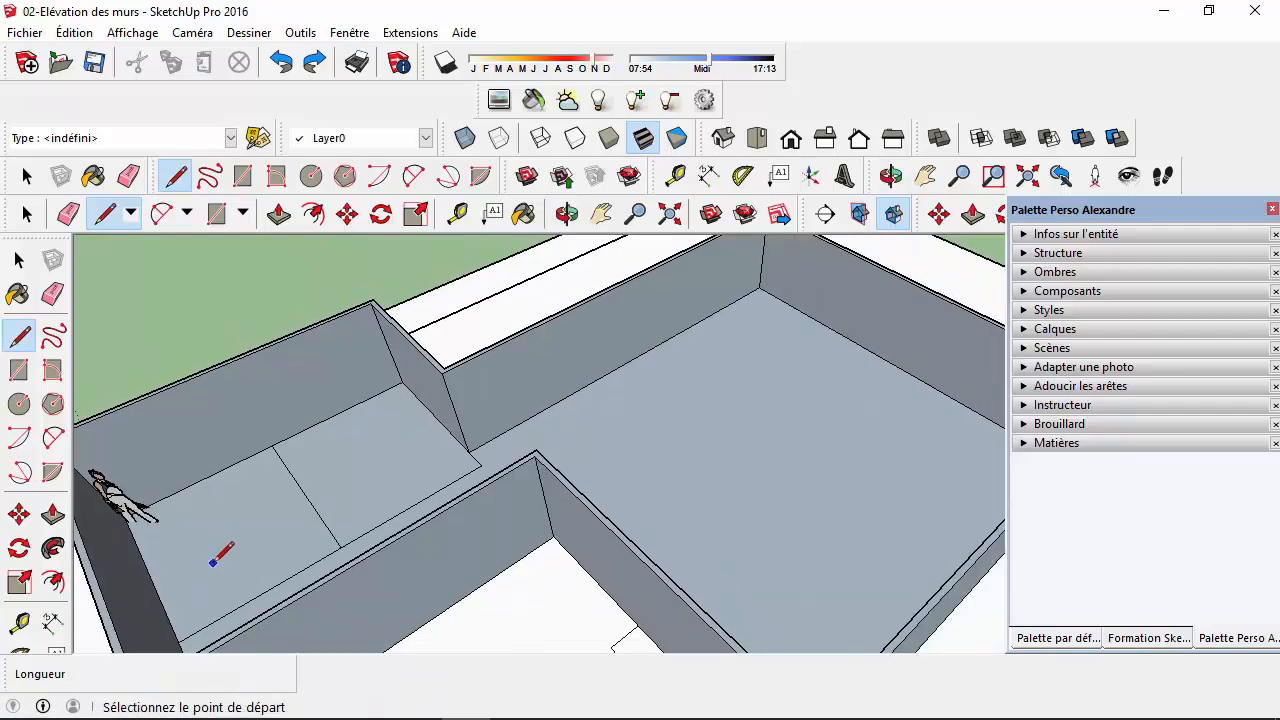
click(183, 630)
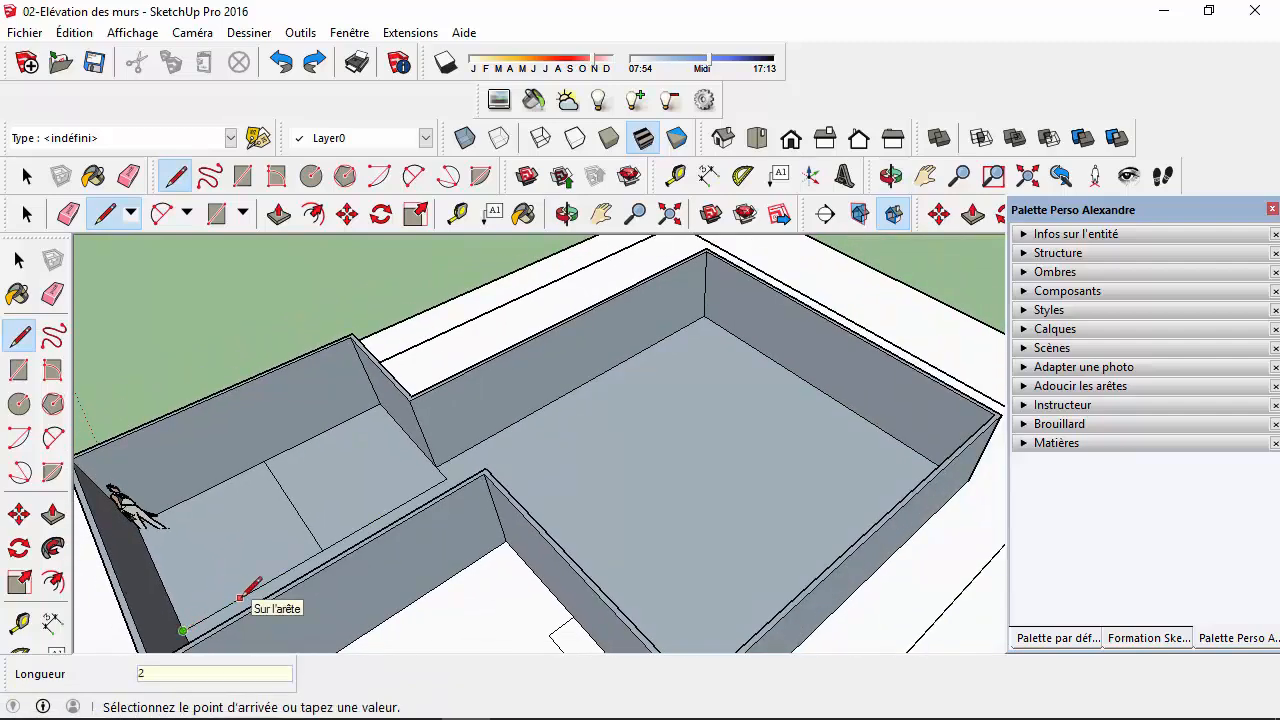
text(2)
key(Return)
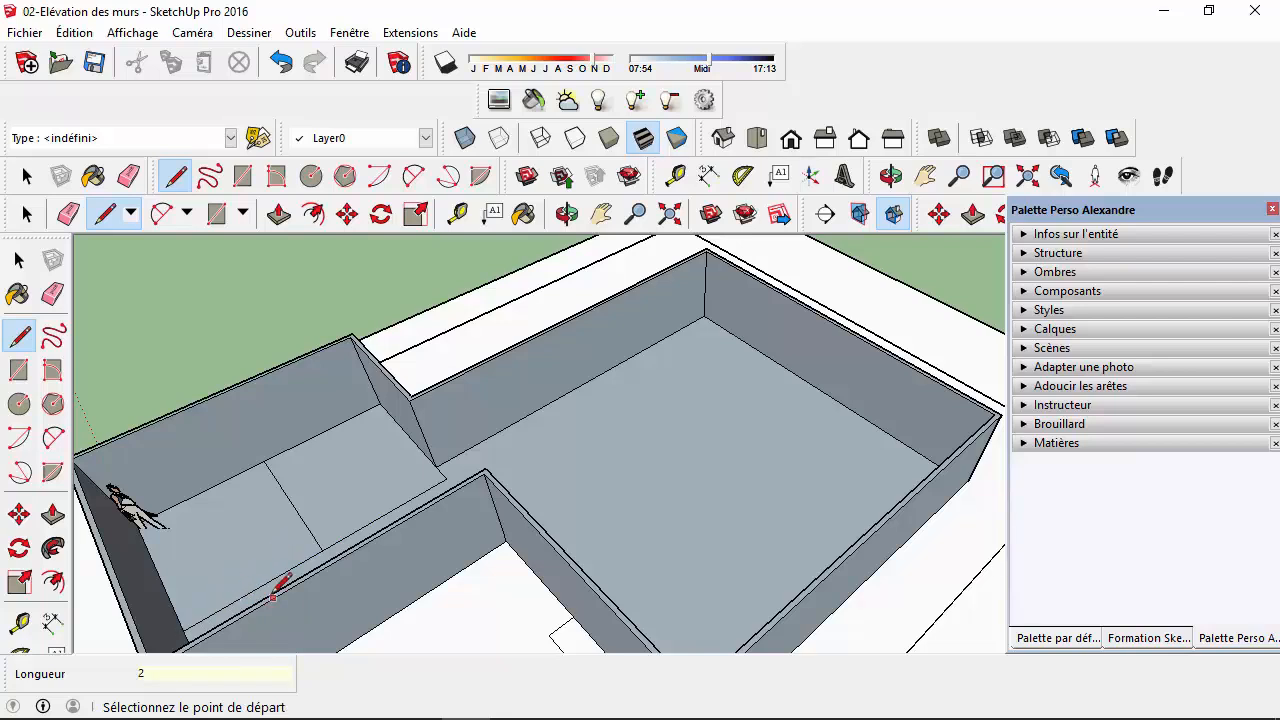
- Draw a perpendicular line about 3.5 m long from the 2 m division point to the long outer wall, parallel to the first cross line
click(286, 571)
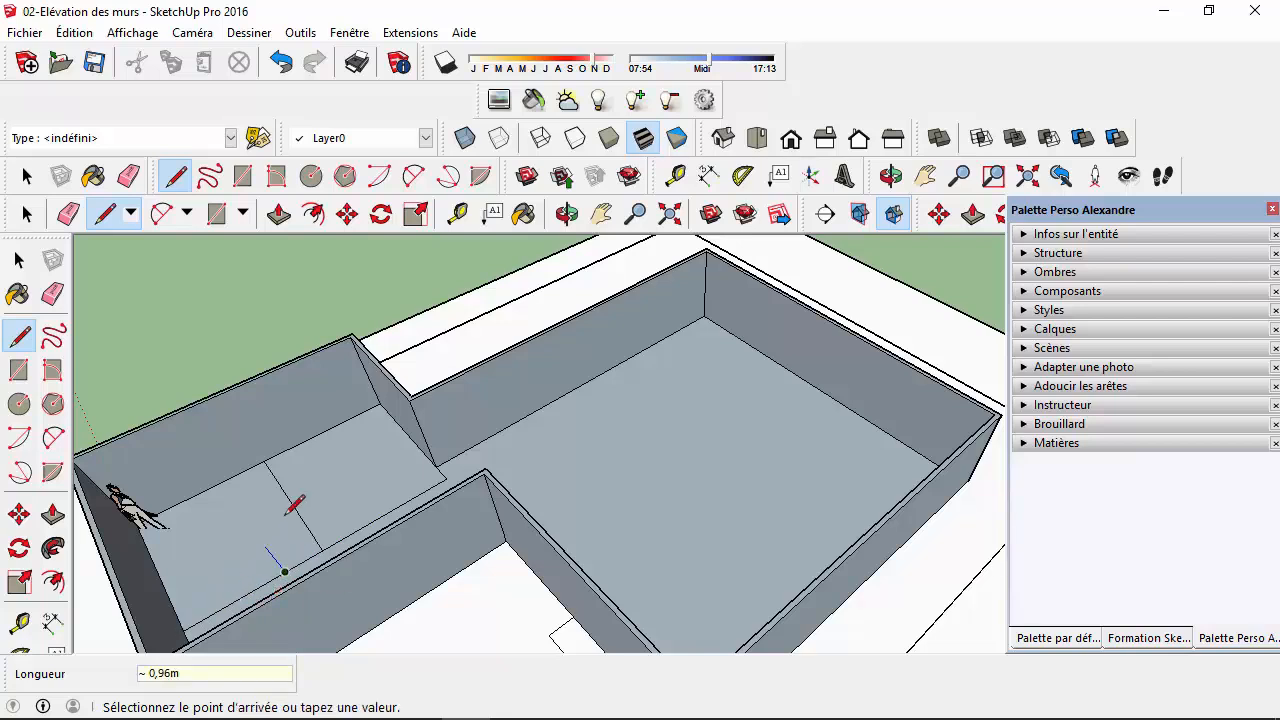
click(235, 474)
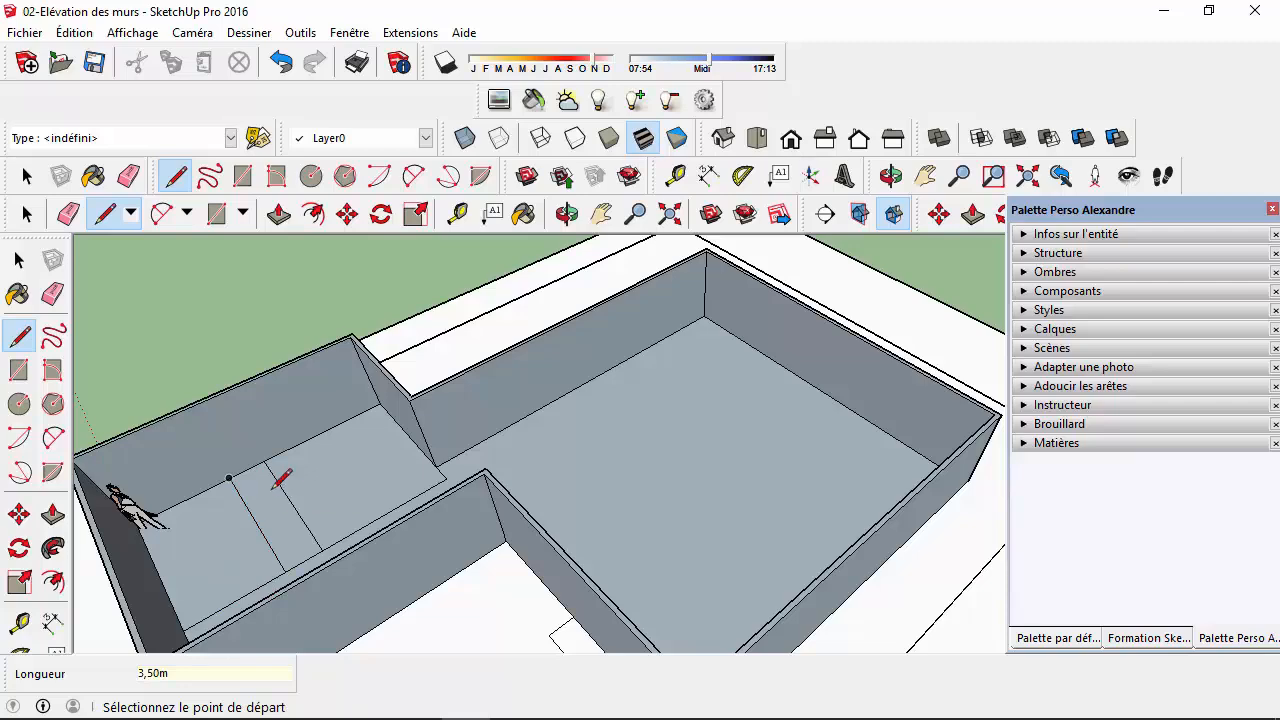
scroll(273, 489, up, 3)
scroll(280, 497, down, 4)
mouse_move(288, 505)
middle_down()
mouse_move(269, 555)
mouse_move(268, 543)
middle_up()
scroll(268, 543, up, 1)
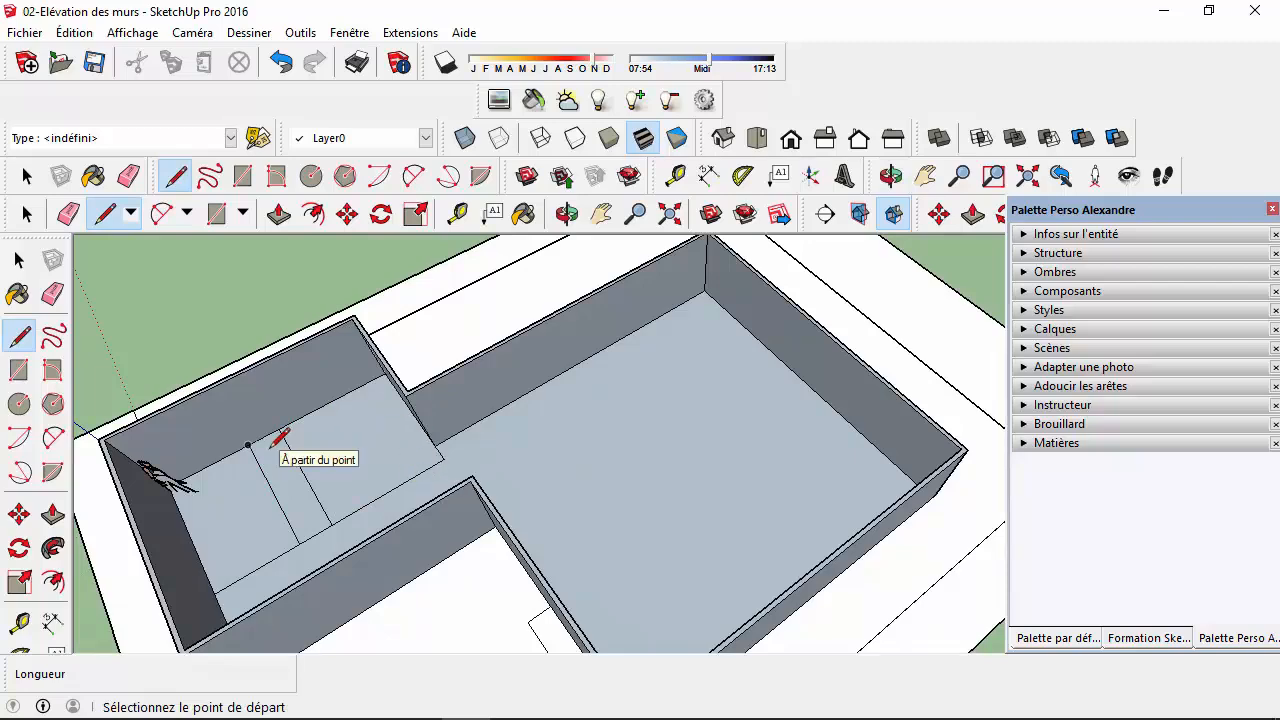
- Extend the cross line from the 3 m division point across the corridor to the opposite long wall, about 2.3 m
scroll(290, 448, up, 3)
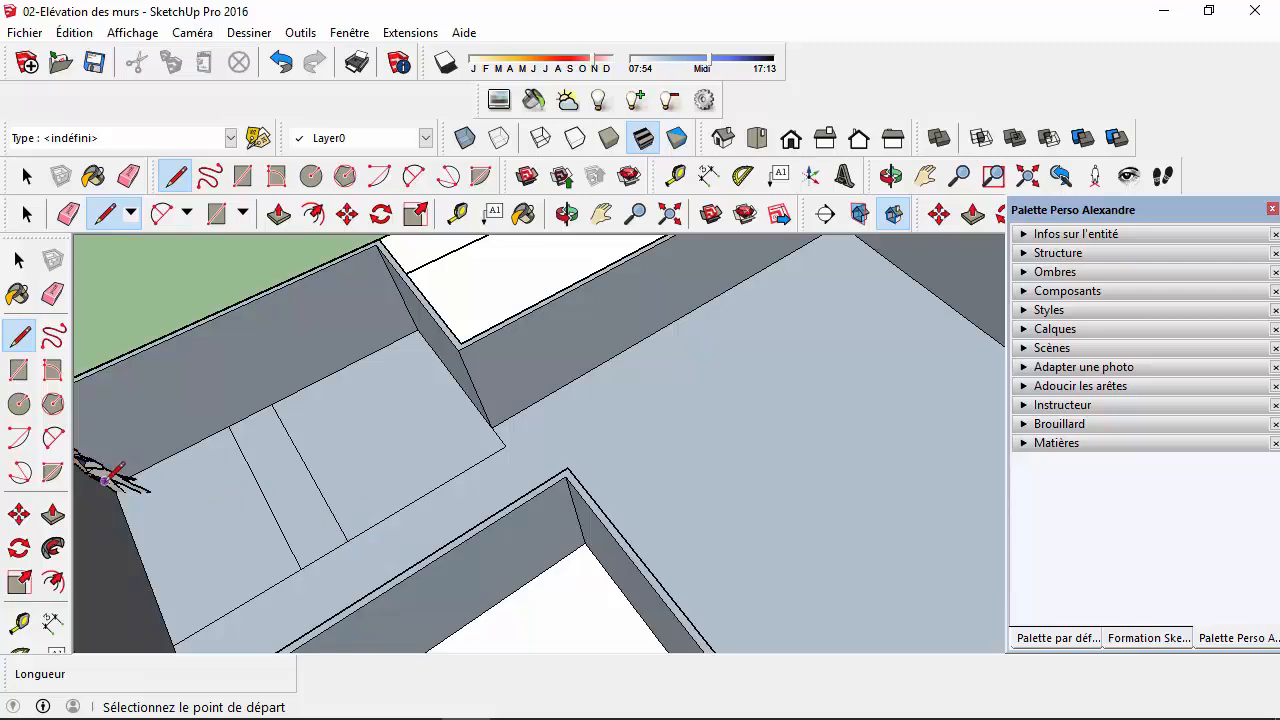
scroll(271, 557, up, 3)
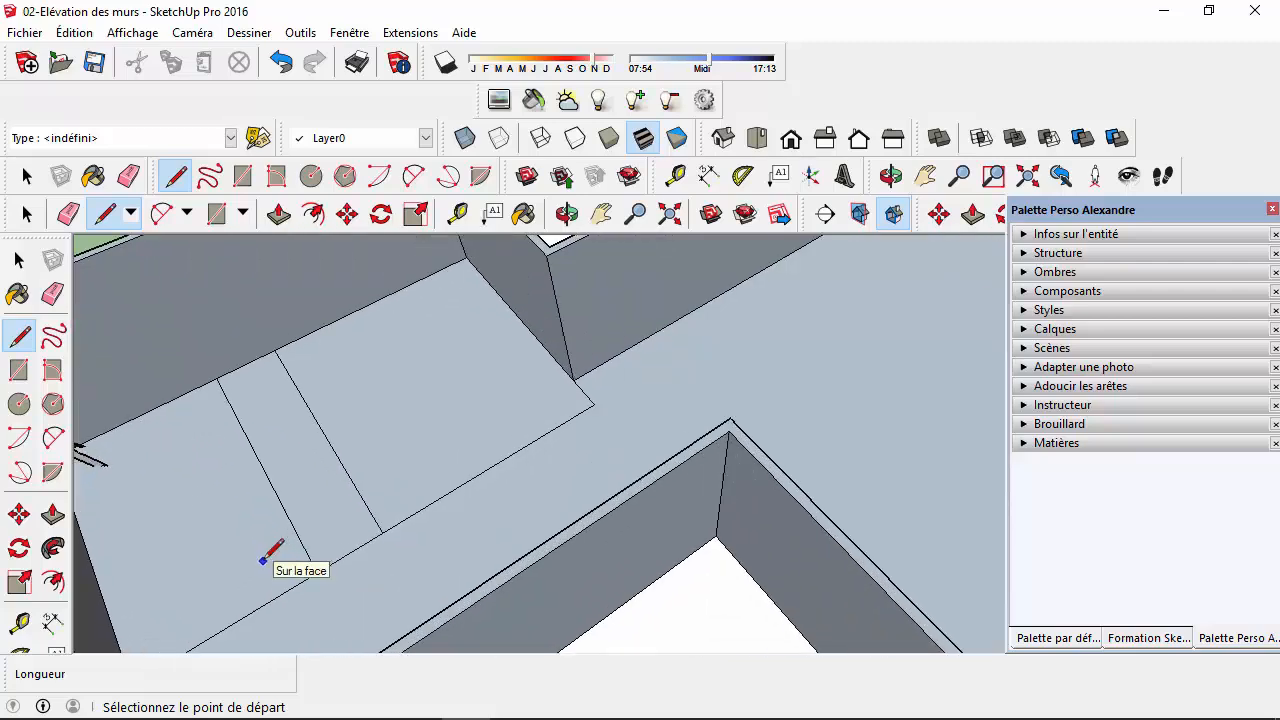
scroll(292, 566, down, 5)
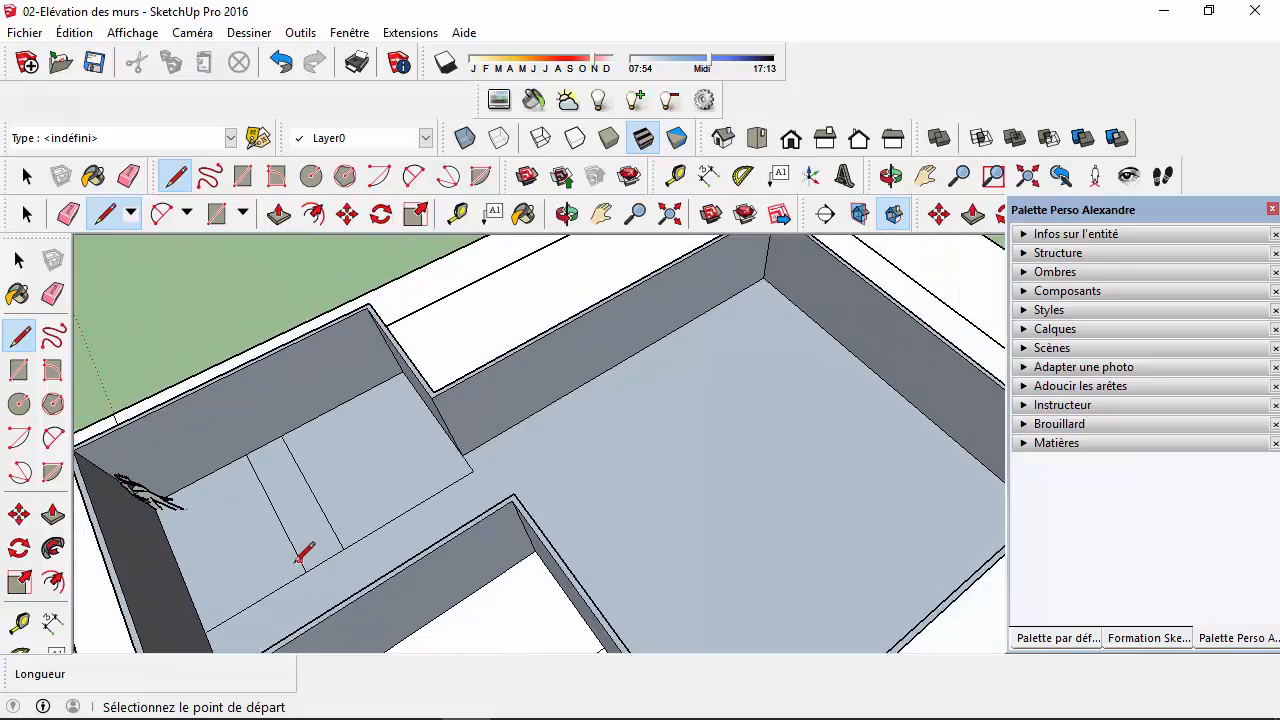
middle_drag(351, 510, 372, 494)
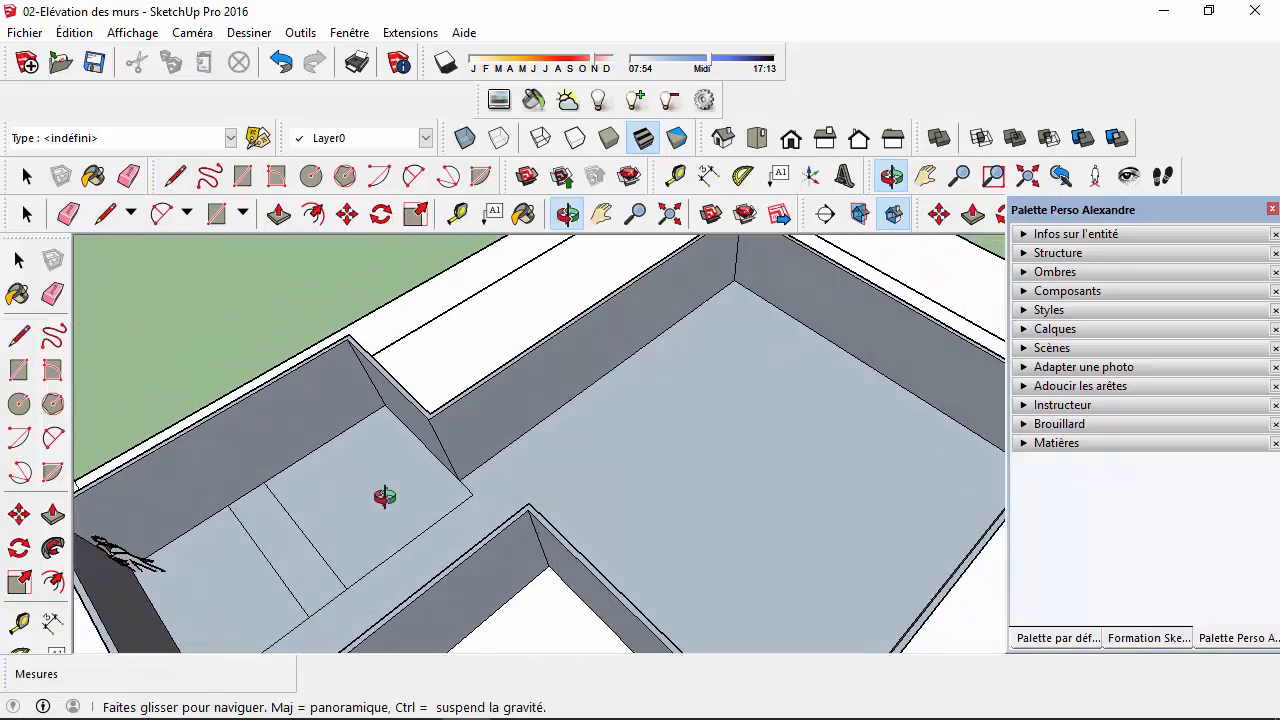
click(347, 588)
mouse_move(423, 592)
middle_down()
mouse_move(597, 449)
mouse_move(792, 418)
middle_up()
click(922, 181)
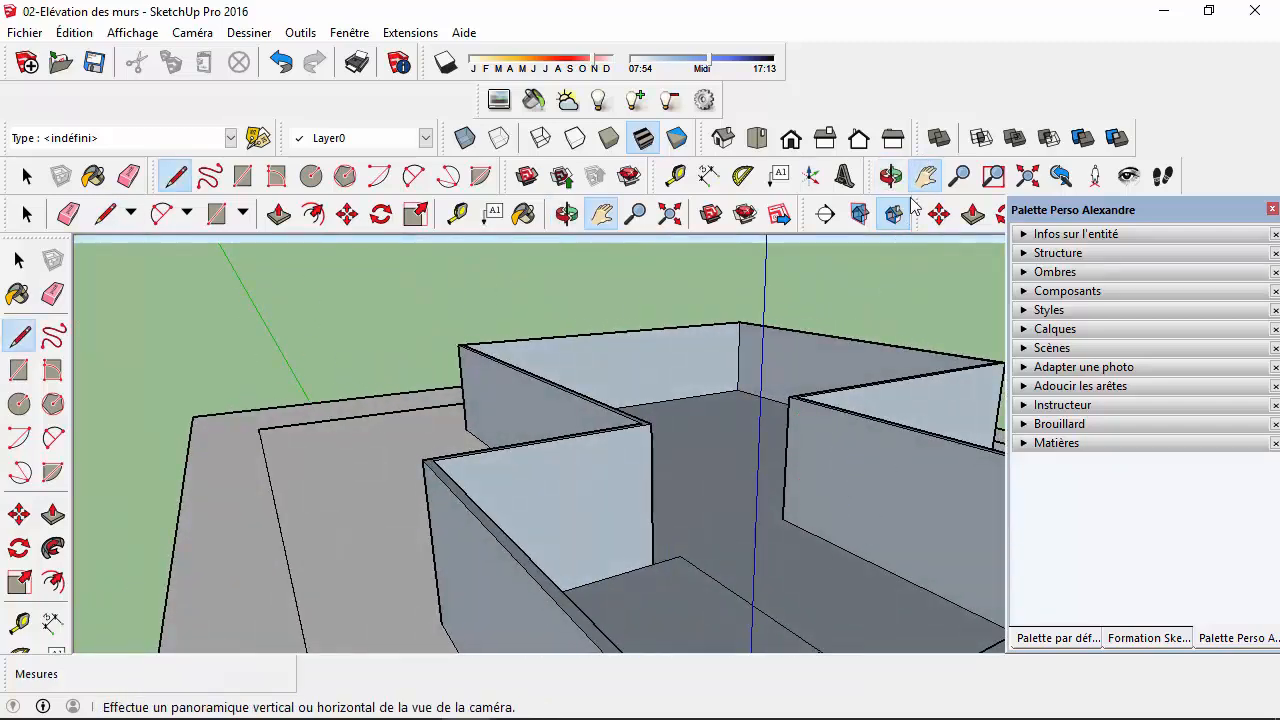
drag(760, 430, 468, 378)
middle_drag(468, 378, 557, 237)
mouse_move(505, 340)
mouse_down()
mouse_move(509, 371)
mouse_move(630, 358)
mouse_up()
click(175, 176)
click(449, 520)
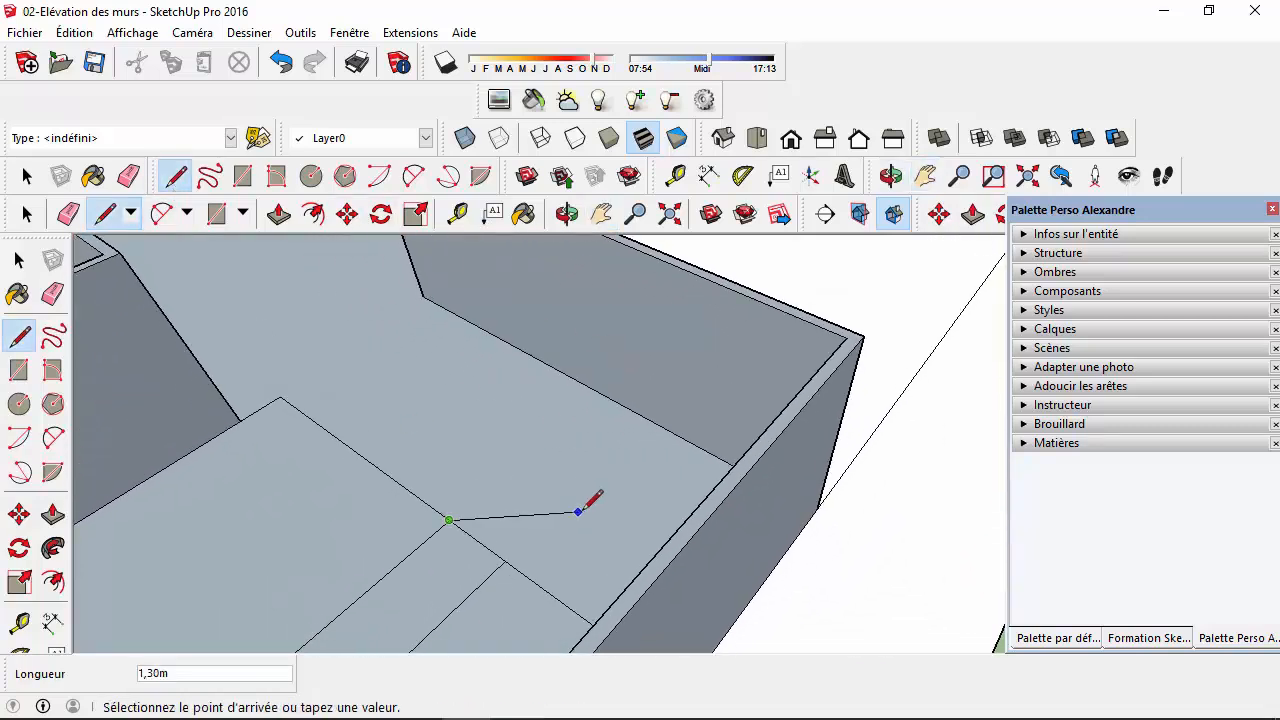
click(600, 390)
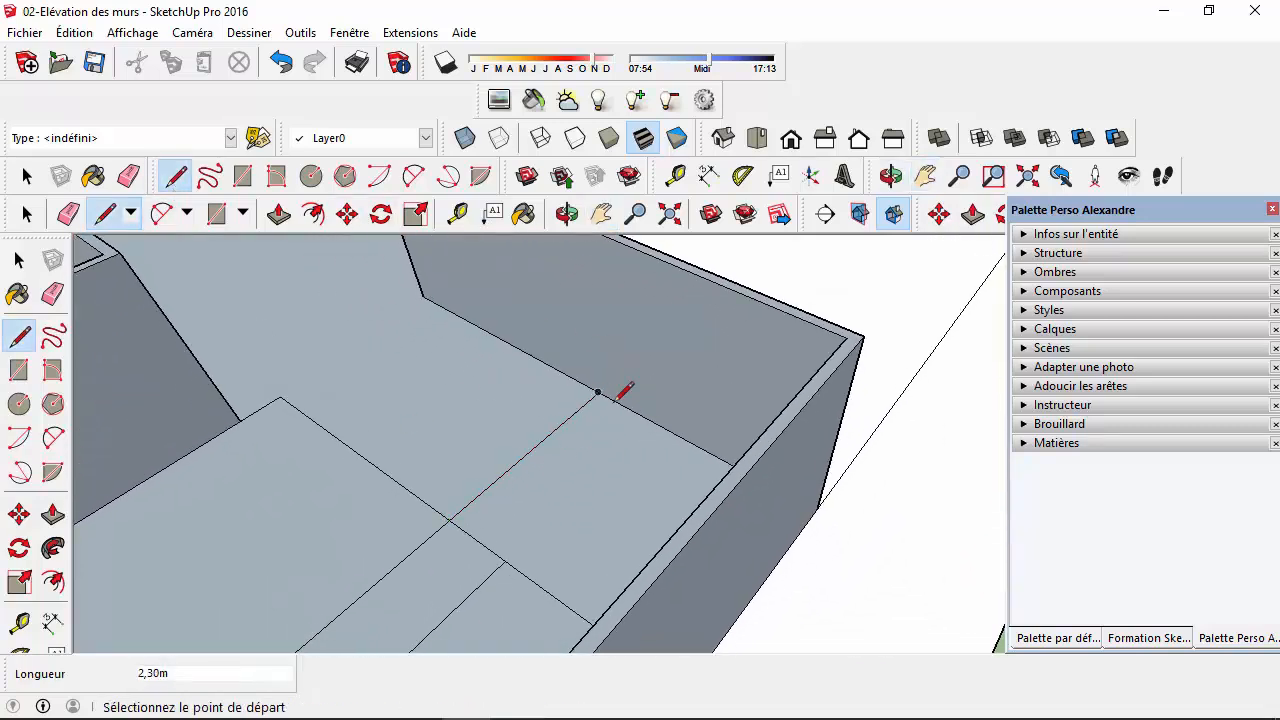
mouse_move(637, 543)
middle_down()
mouse_move(617, 511)
mouse_move(808, 443)
mouse_move(740, 517)
middle_up()
scroll(686, 523, down, 5)
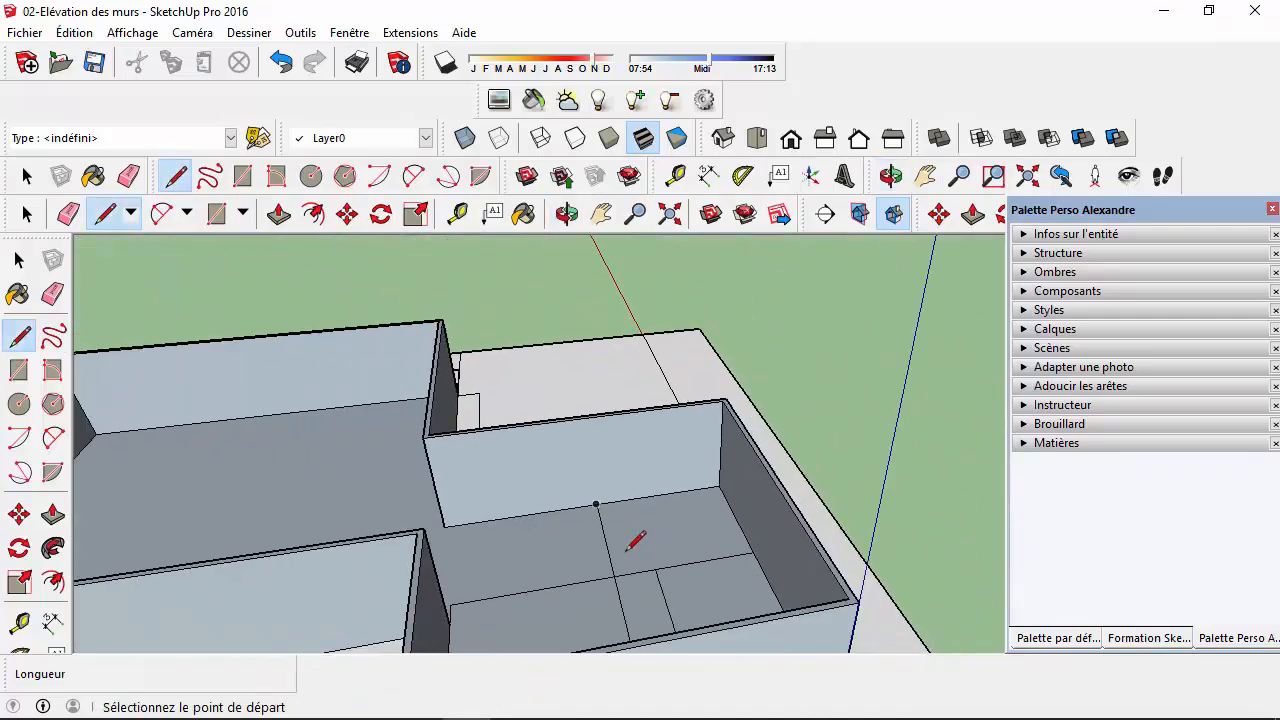
mouse_move(636, 541)
middle_down()
mouse_move(677, 557)
mouse_move(866, 537)
mouse_move(749, 563)
mouse_move(818, 478)
middle_up()
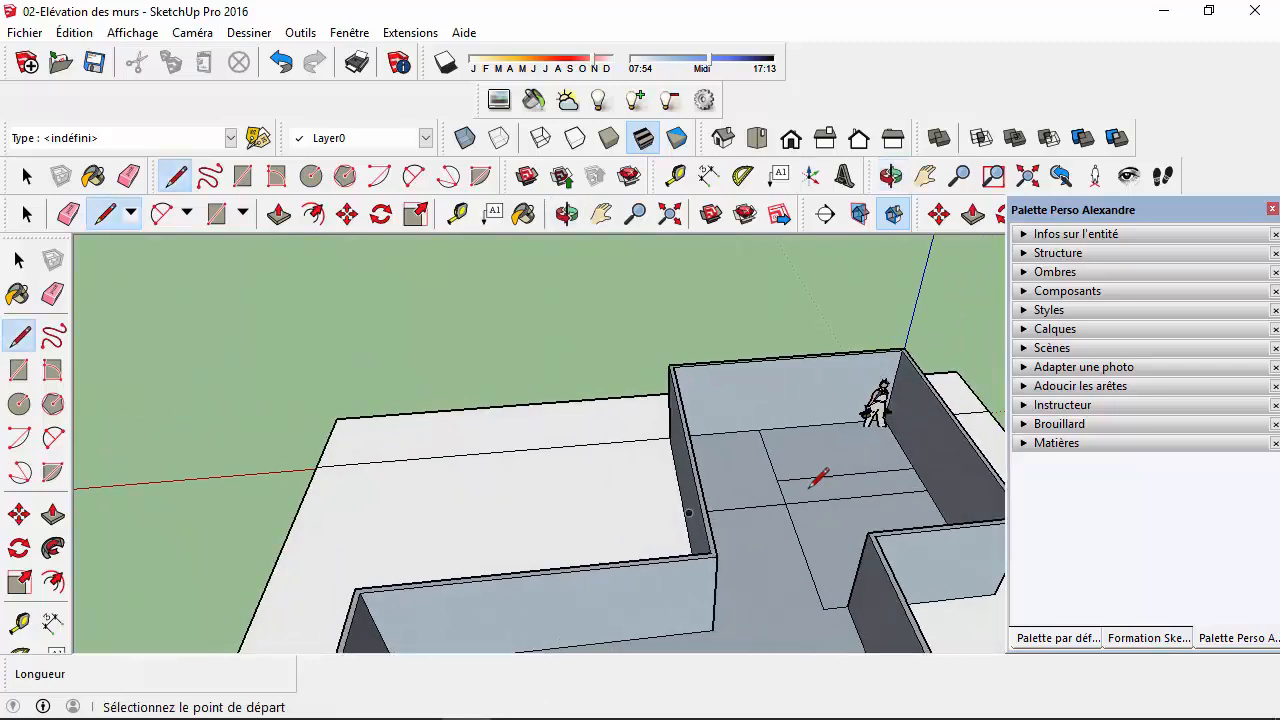
scroll(808, 487, down, 3)
middle_drag(699, 494, 668, 482)
scroll(806, 499, down, 1)
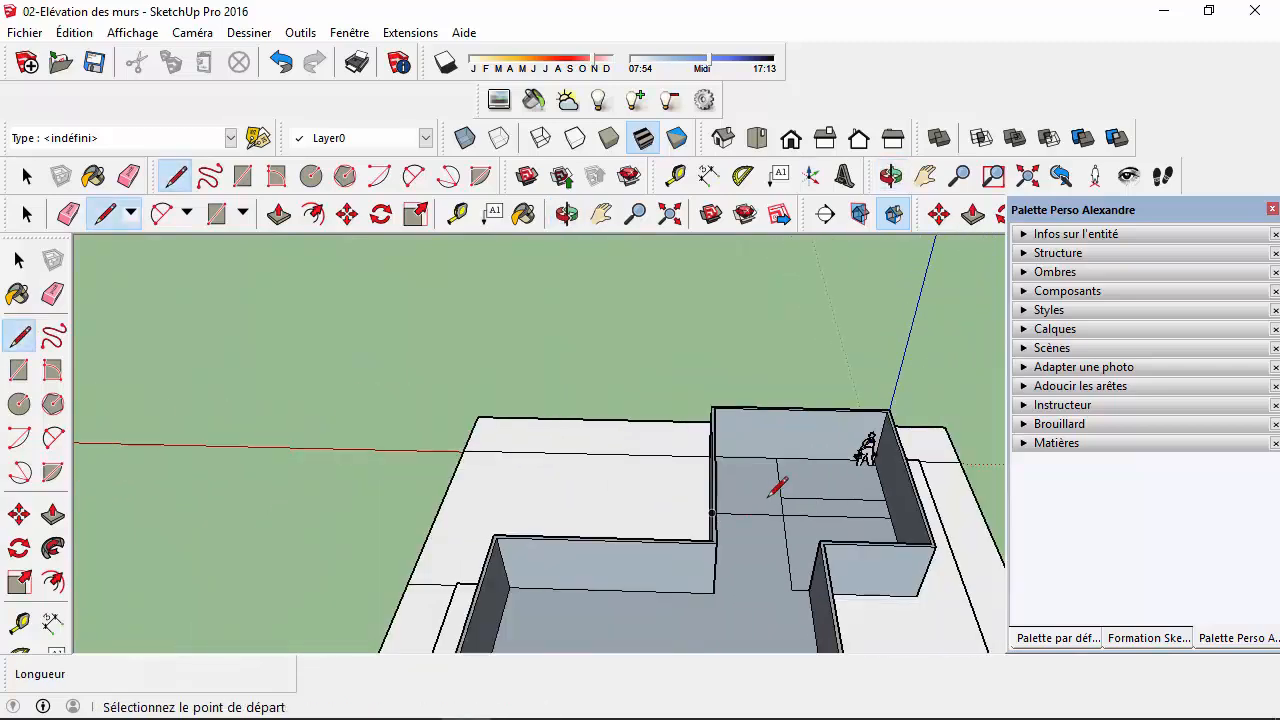
scroll(771, 492, up, 4)
mouse_move(777, 466)
middle_down()
mouse_move(749, 471)
mouse_move(802, 402)
middle_up()
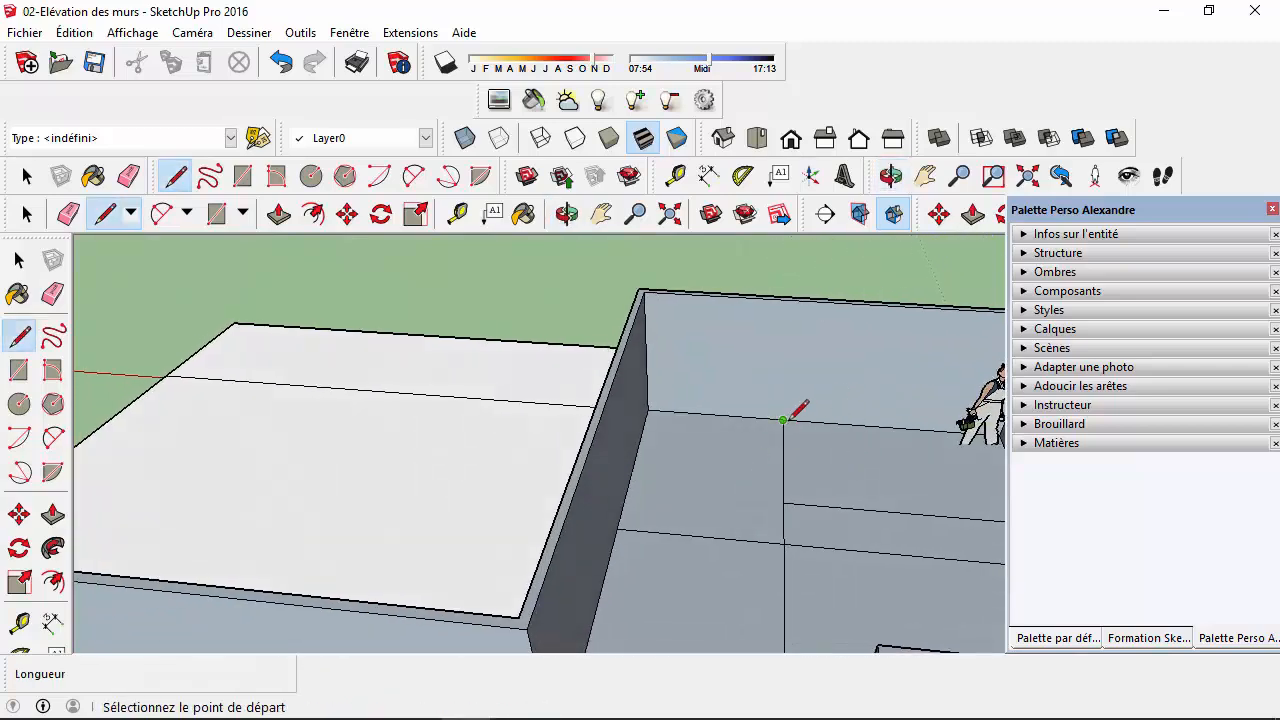
scroll(820, 534, down, 4)
mouse_move(826, 571)
middle_down()
mouse_move(914, 523)
mouse_move(873, 500)
mouse_move(748, 534)
mouse_move(738, 556)
middle_up()
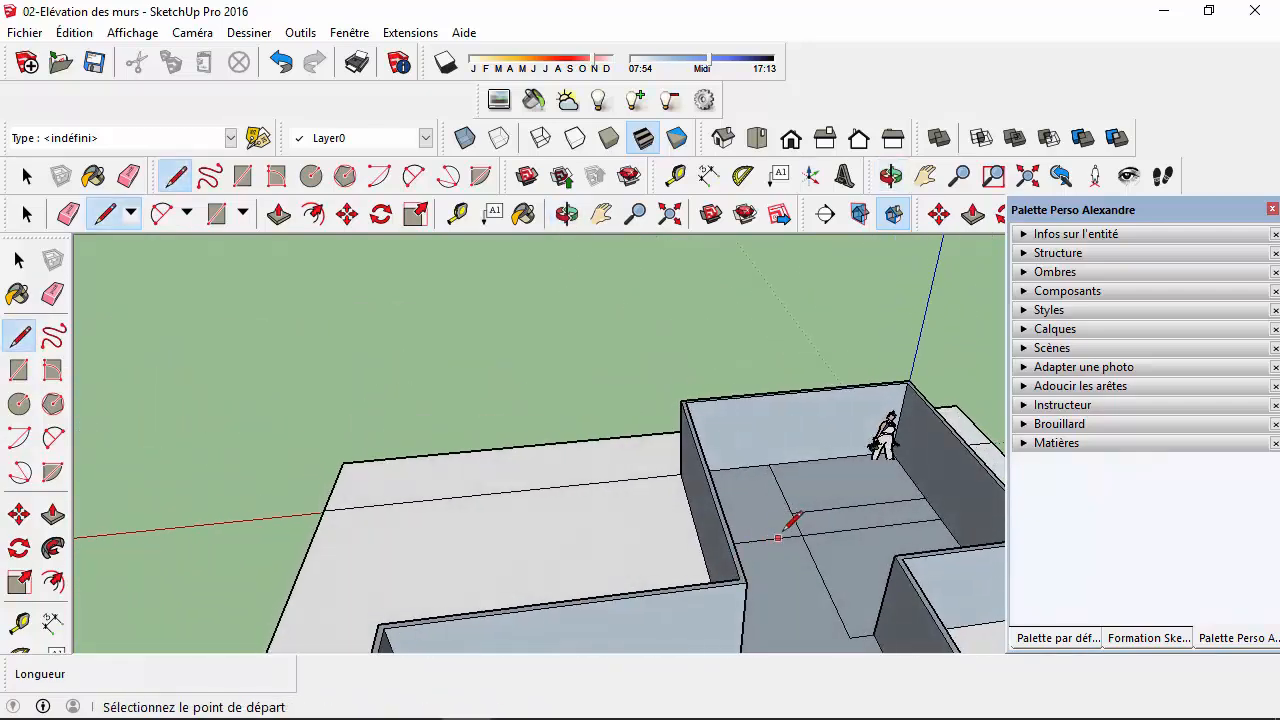
scroll(780, 530, up, 2)
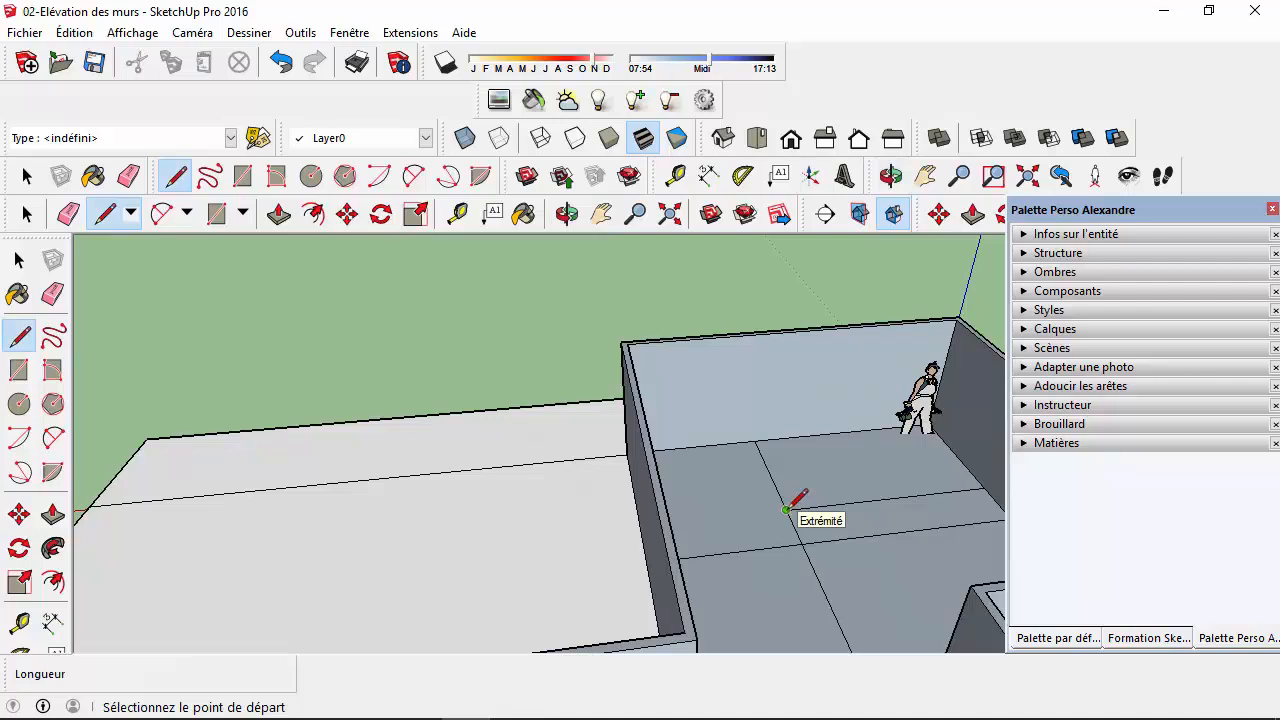
mouse_move(787, 510)
middle_down()
mouse_move(748, 566)
mouse_move(755, 545)
middle_up()
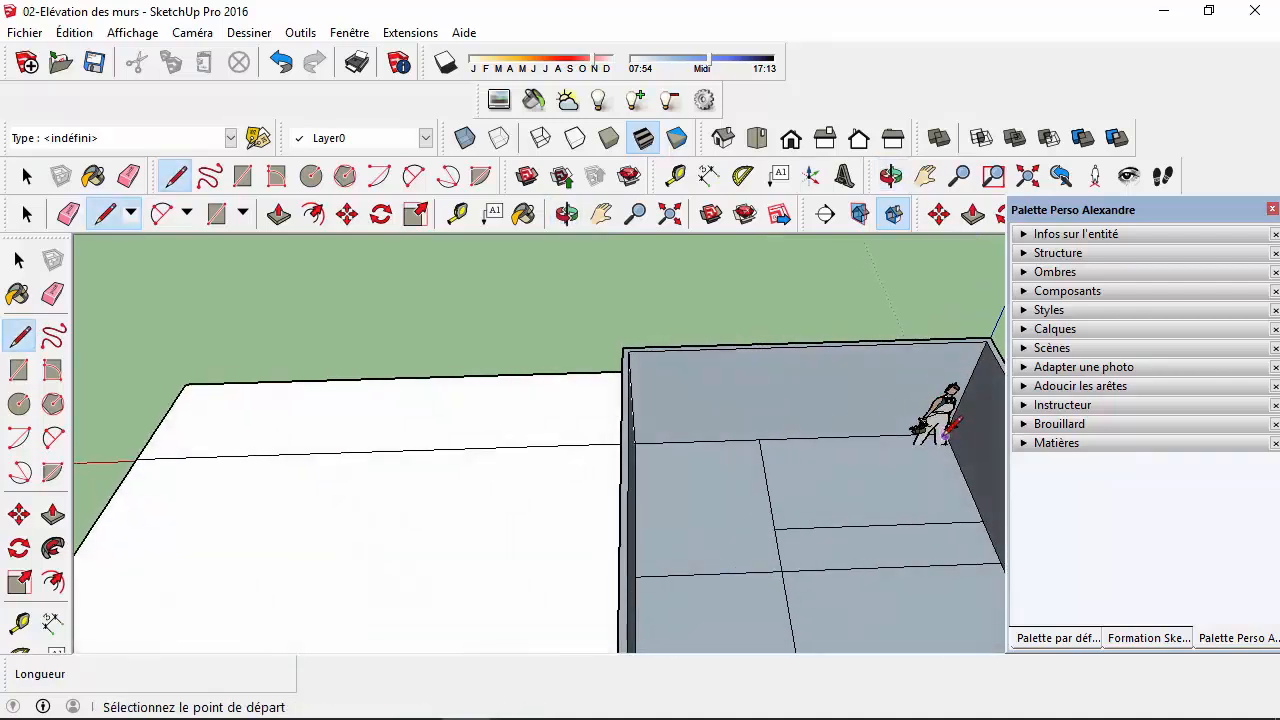
- Try to draw a line along the foot of the narrow wing's end wall, starting from the corner beside the figure
middle_drag(945, 437, 929, 434)
scroll(929, 434, down, 1)
scroll(950, 445, up, 4)
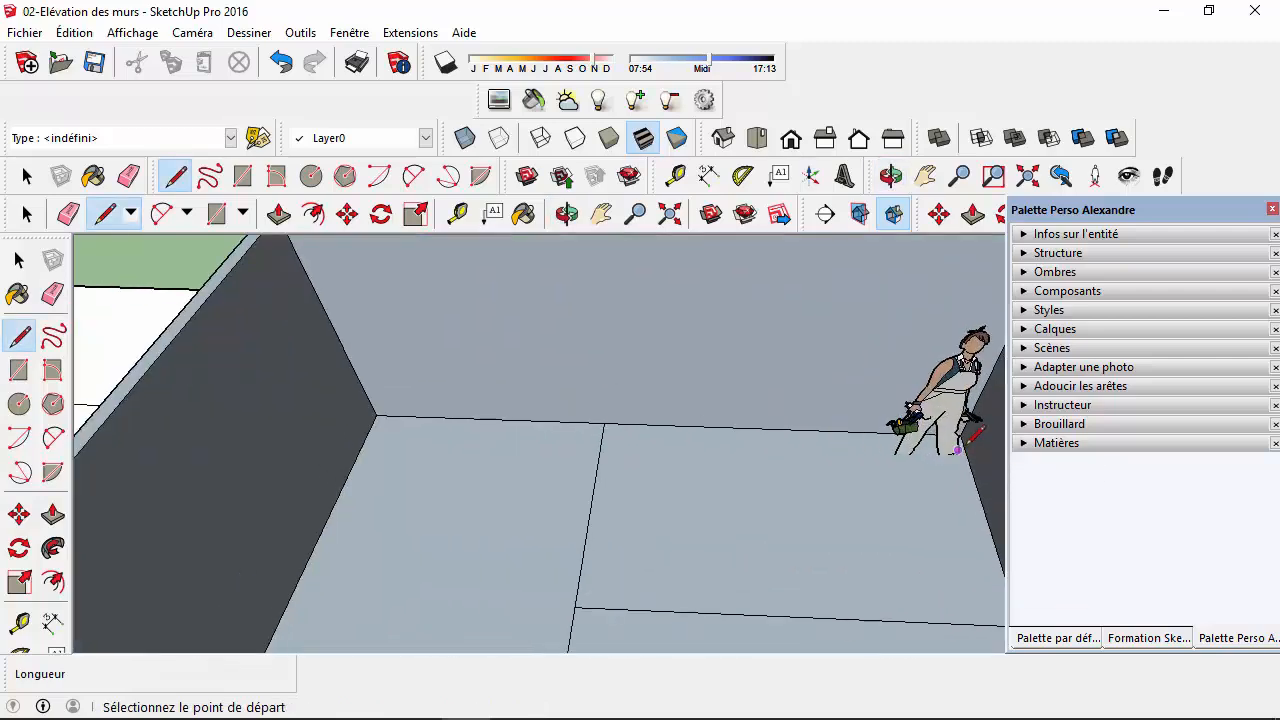
scroll(960, 447, up, 2)
click(953, 431)
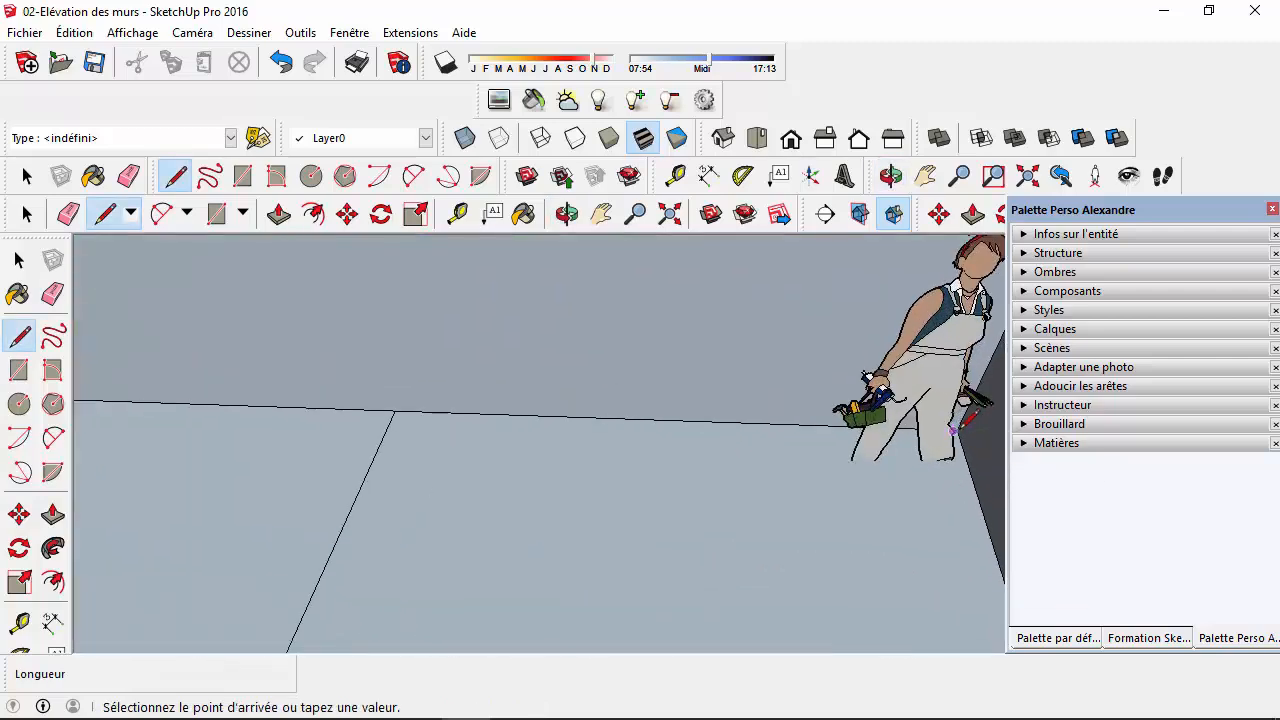
click(626, 417)
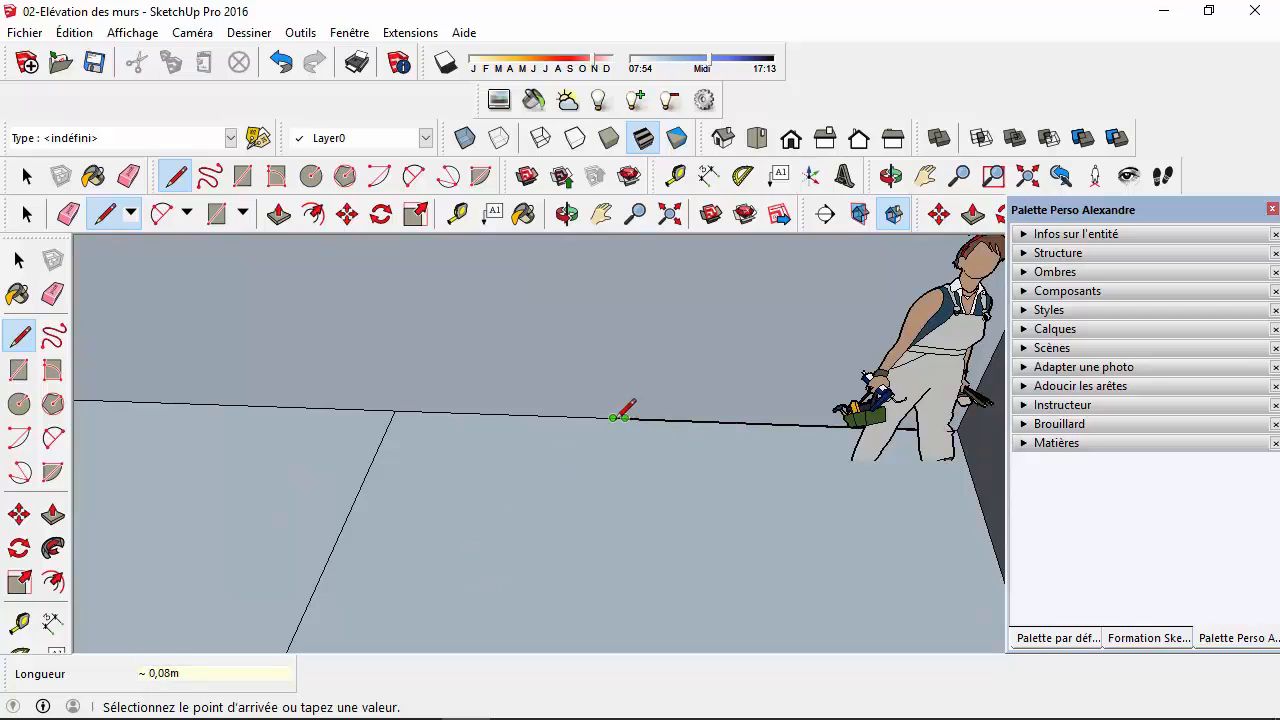
middle_drag(632, 487, 671, 573)
key(Escape)
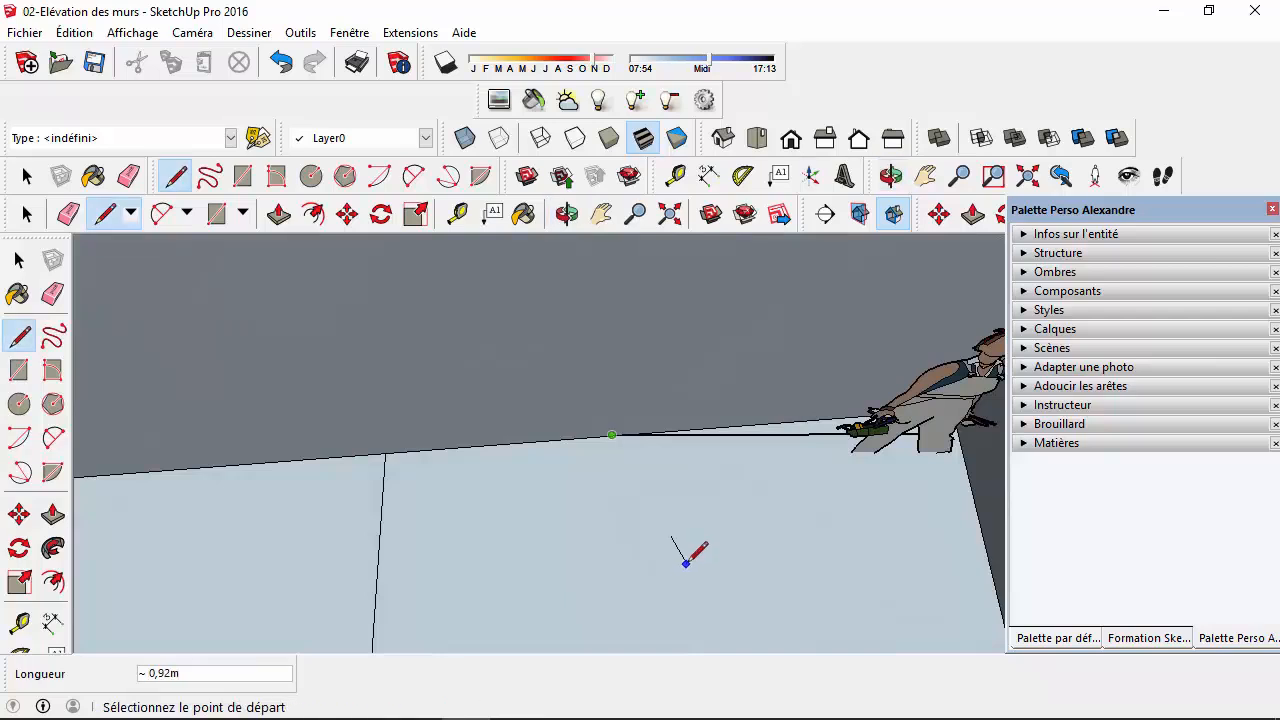
- Delete the misplaced line that runs off the end wall near the figure
click(27, 176)
click(784, 436)
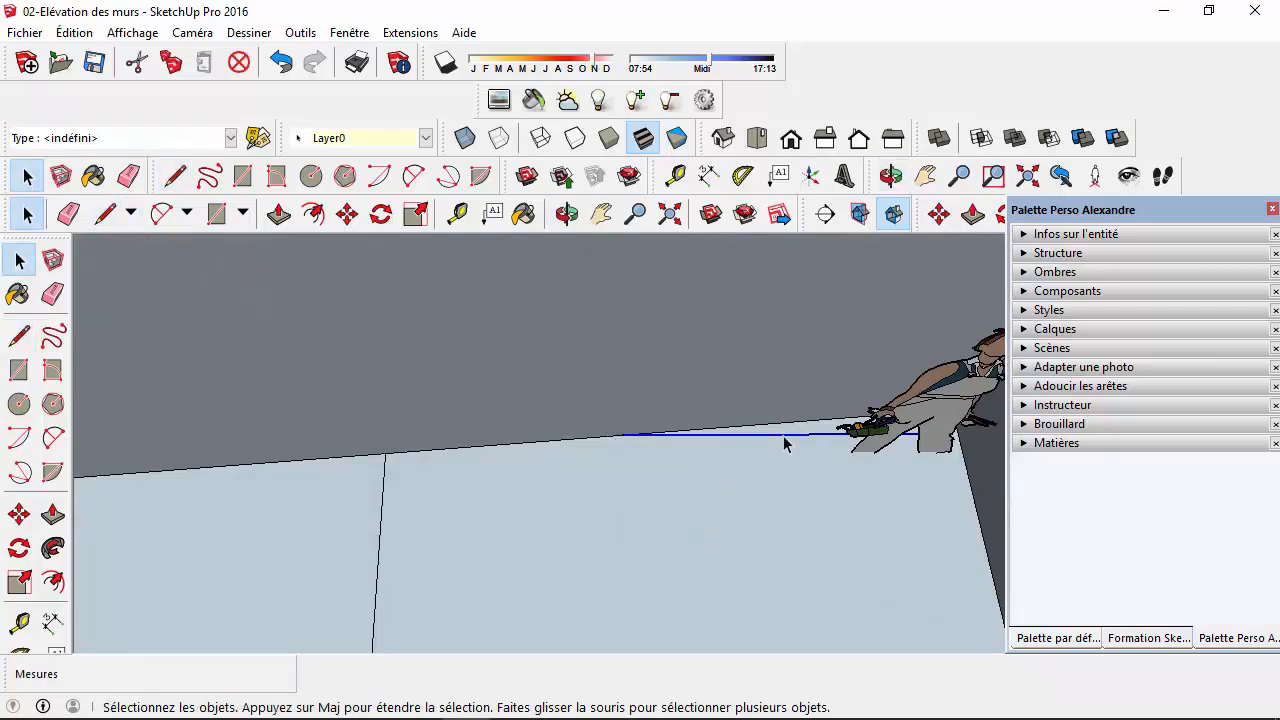
key(Escape)
- Draw a 1 m segment along the foot of the end wall, from the end of the long partition line toward the figure
click(175, 176)
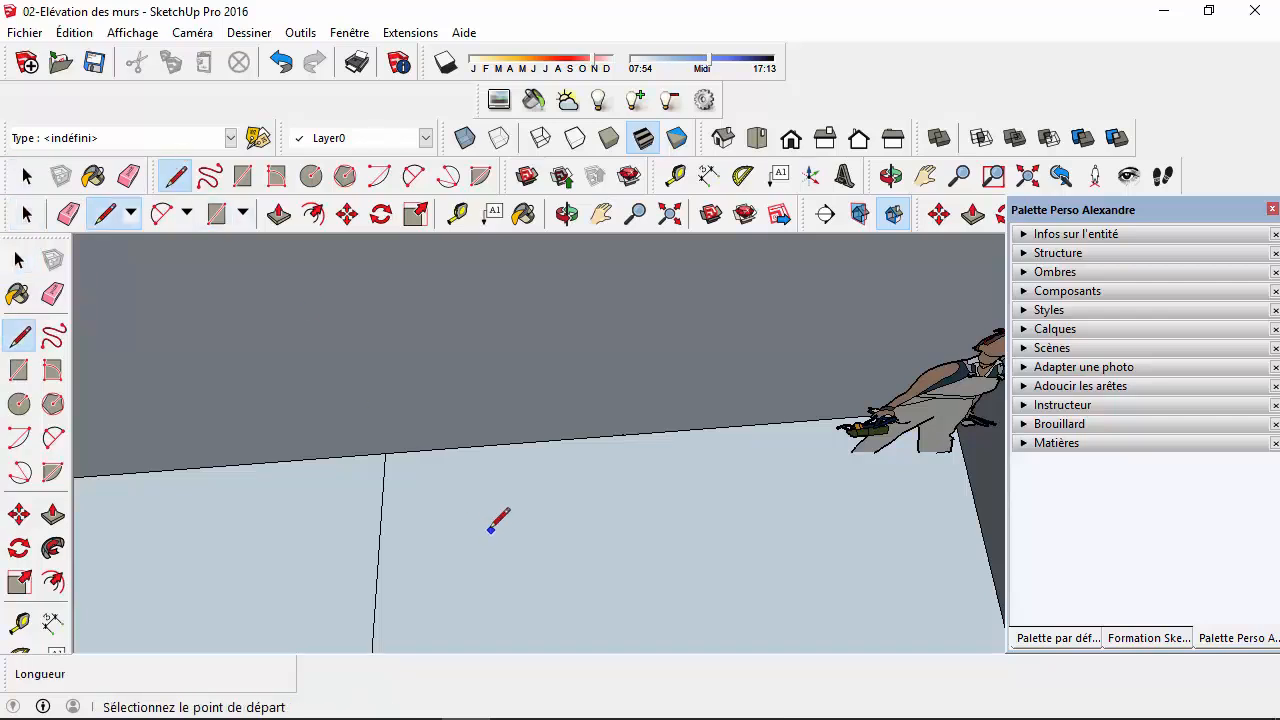
click(386, 452)
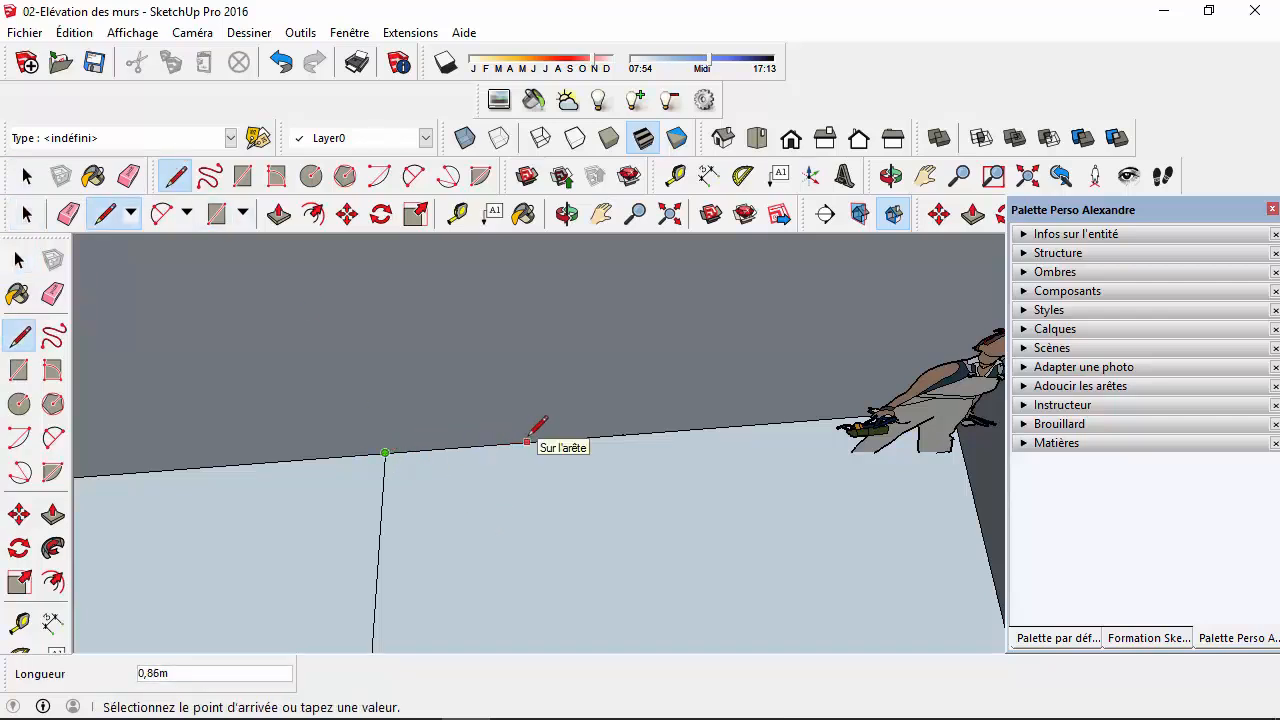
text(1)
key(Return)
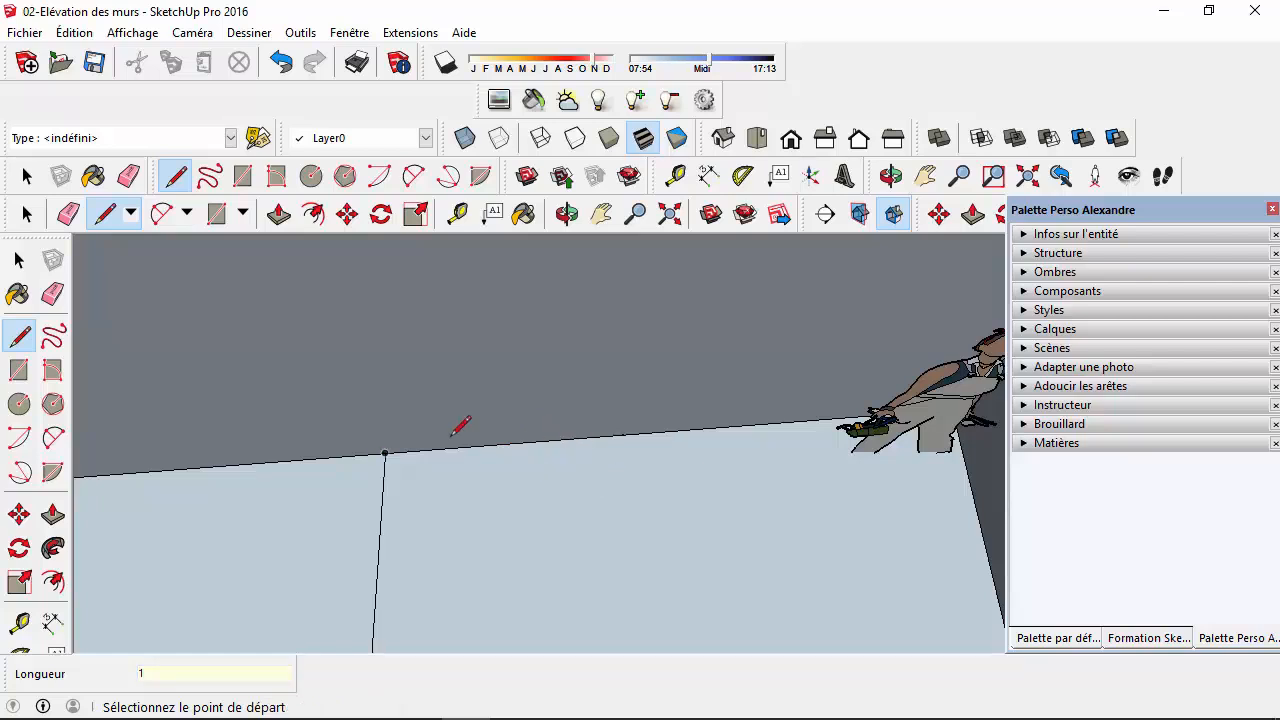
- Draw a 2 m line from the 1 m division point on the end wall to the nearest cross line, parallel to the long partition line
click(563, 438)
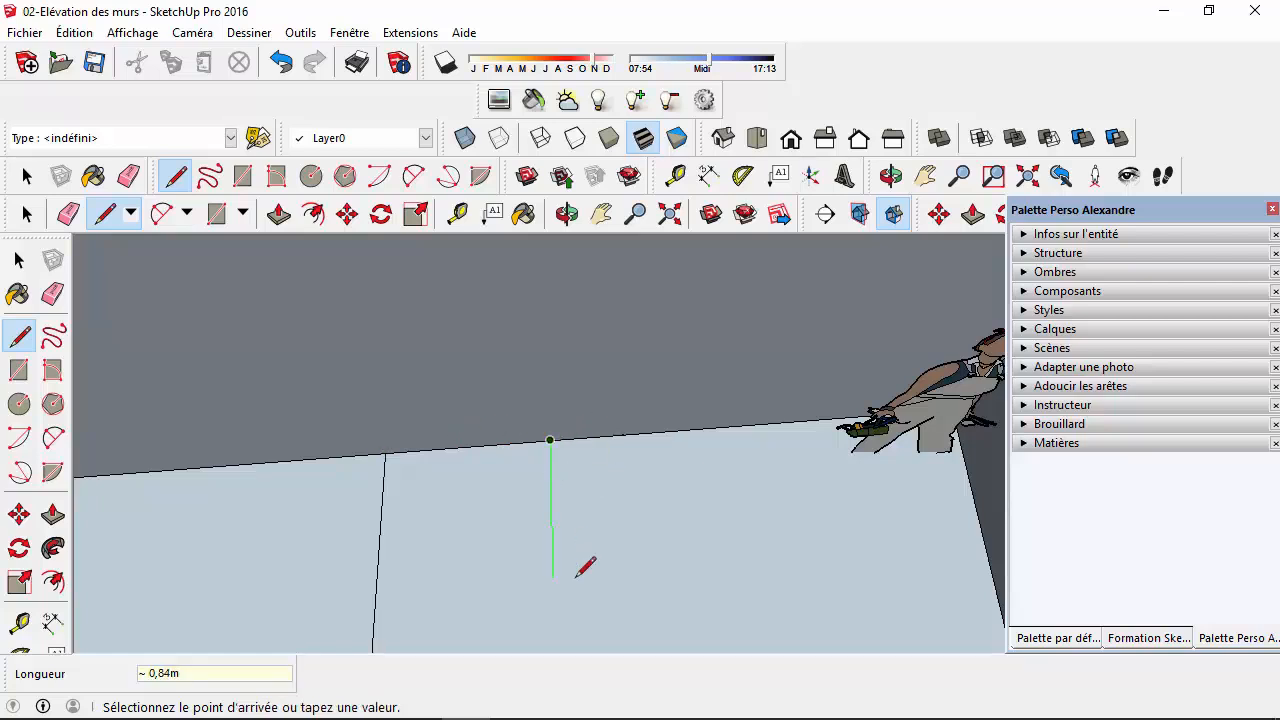
scroll(583, 566, down, 3)
scroll(590, 520, down, 3)
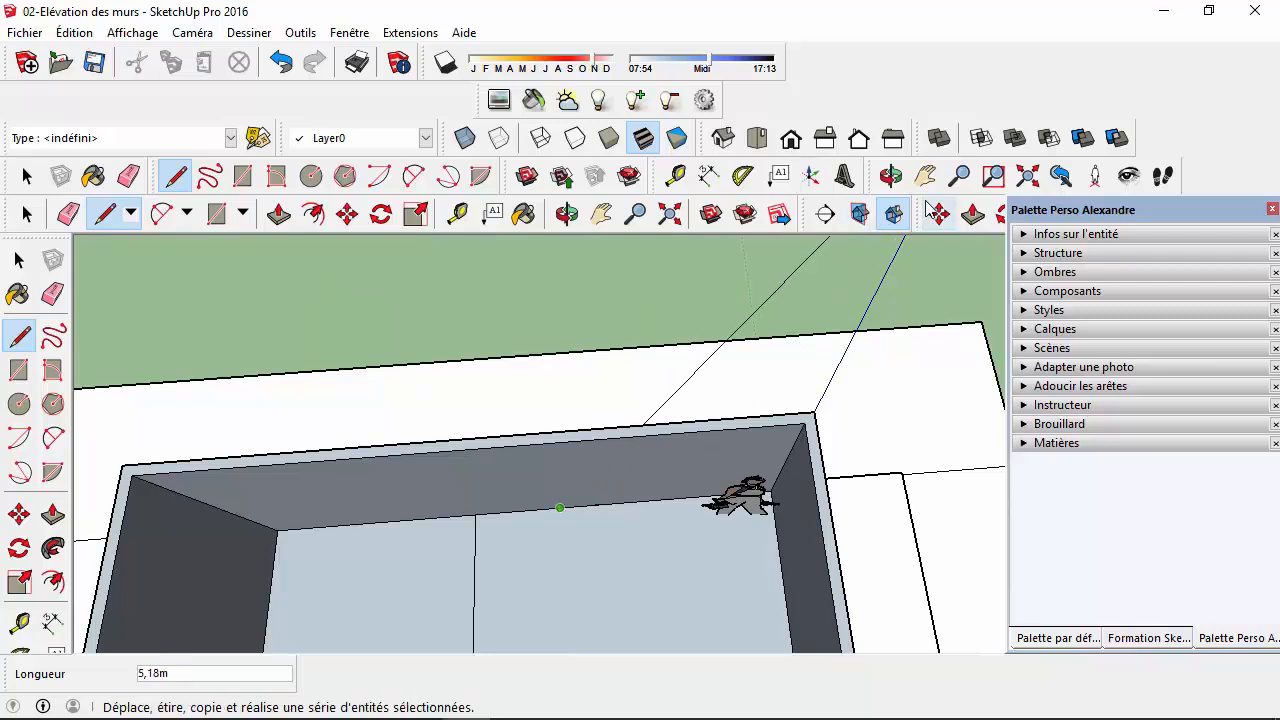
key(h)
drag(606, 437, 560, 282)
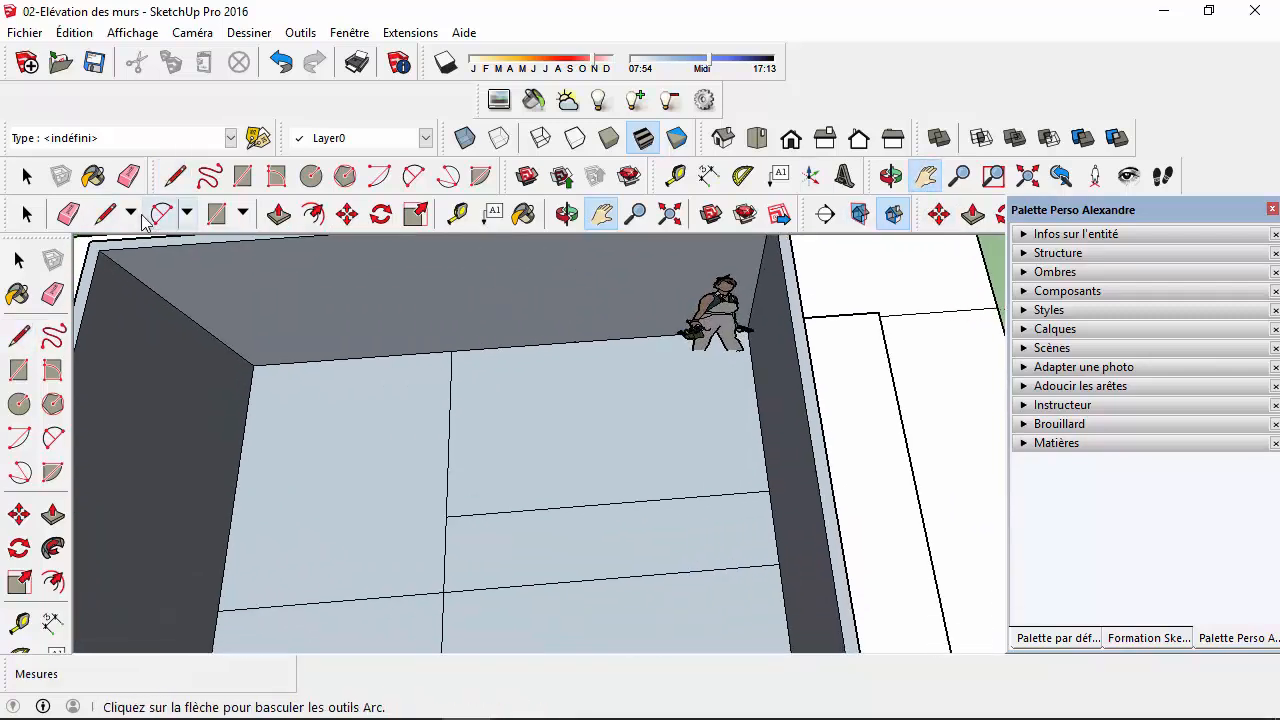
click(175, 176)
click(537, 346)
click(539, 508)
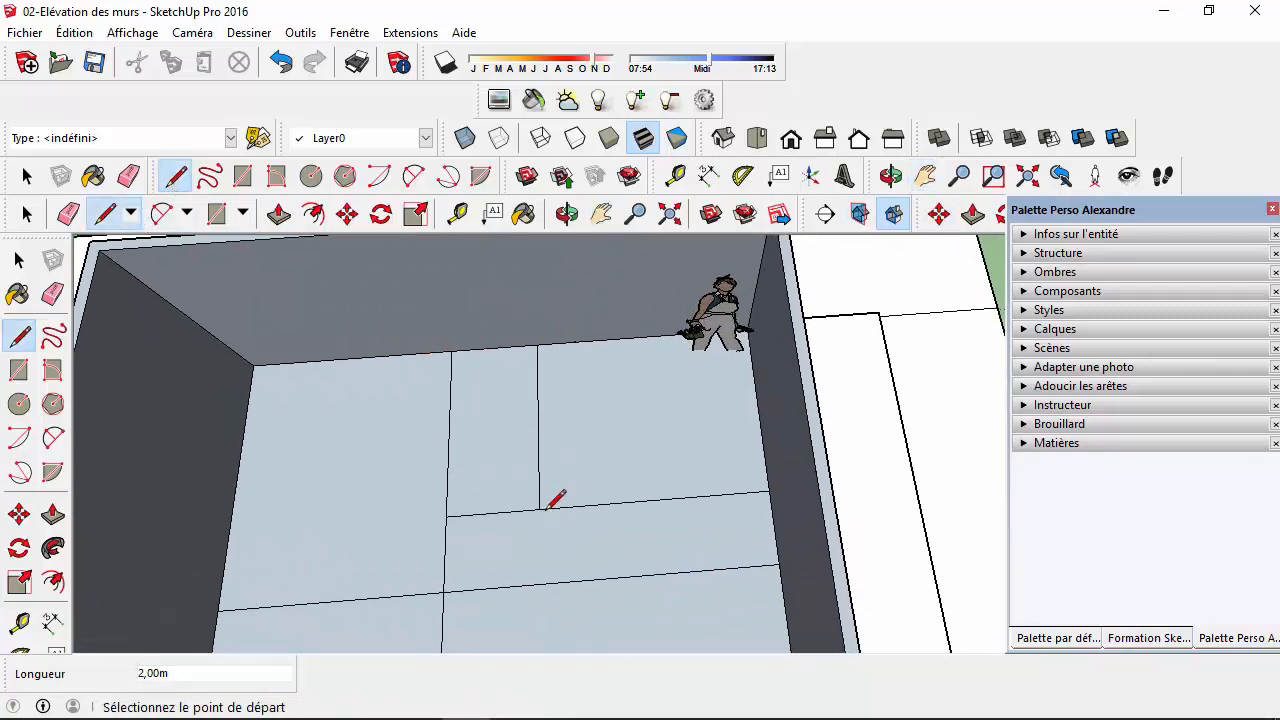
- Draw a 0.5 m segment along the new short partition line, starting from its junction with the cross line
middle_drag(534, 548, 560, 337)
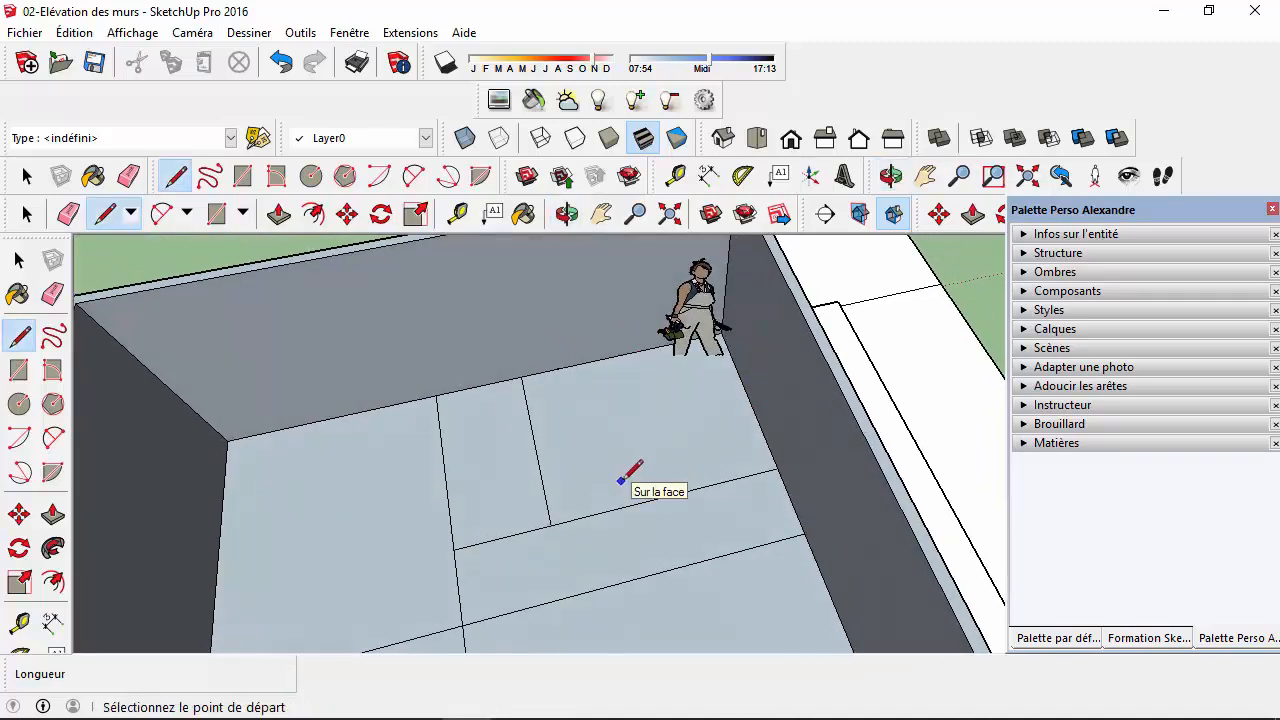
scroll(645, 497, up, 2)
scroll(654, 530, down, 6)
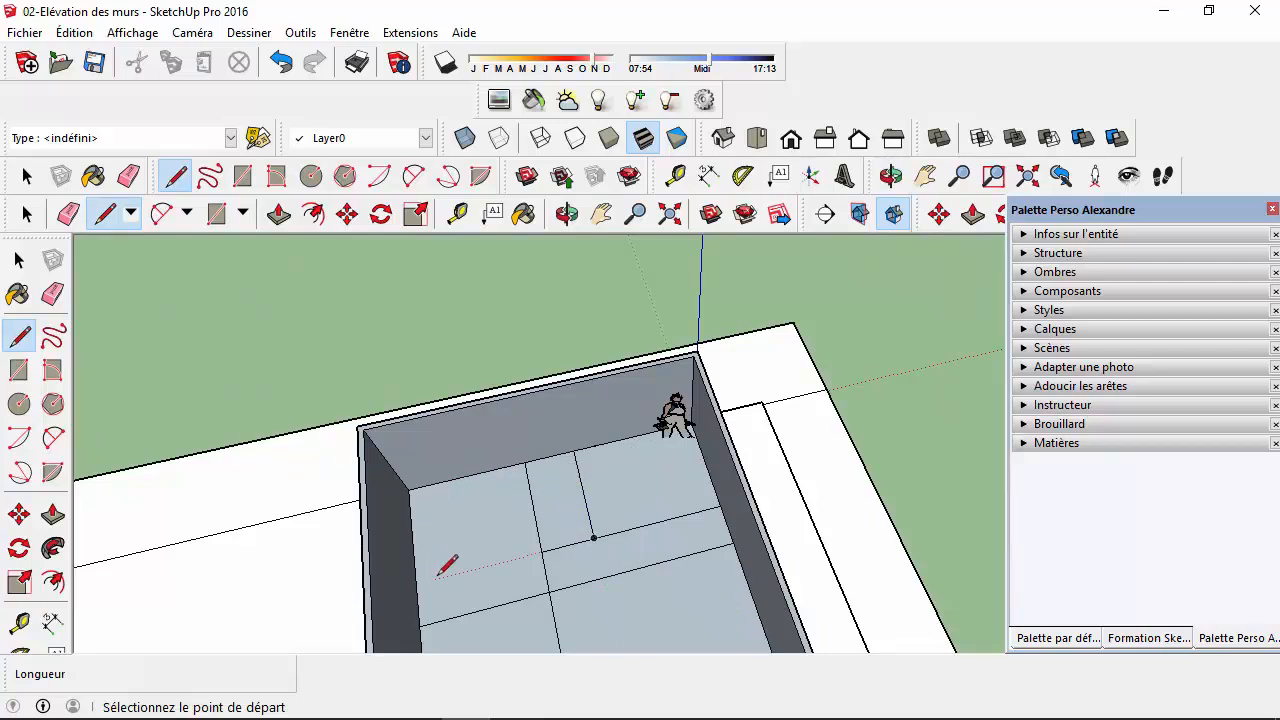
scroll(545, 570, up, 2)
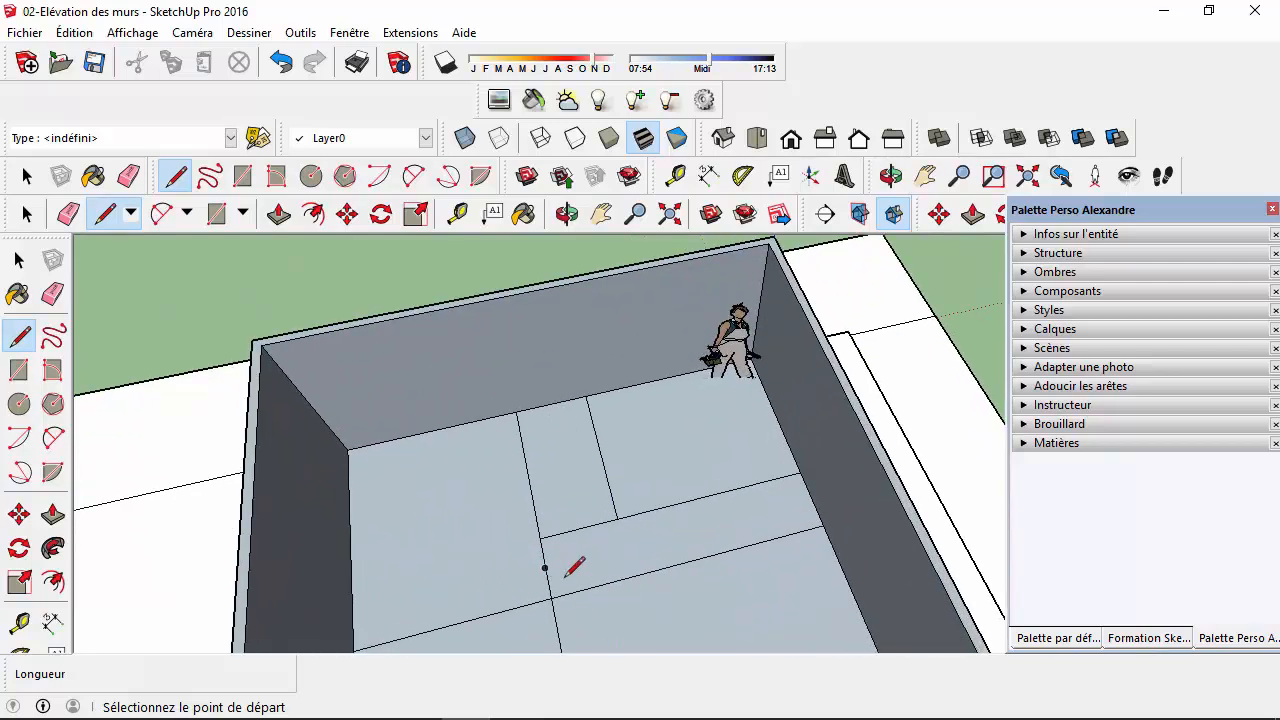
scroll(690, 522, up, 3)
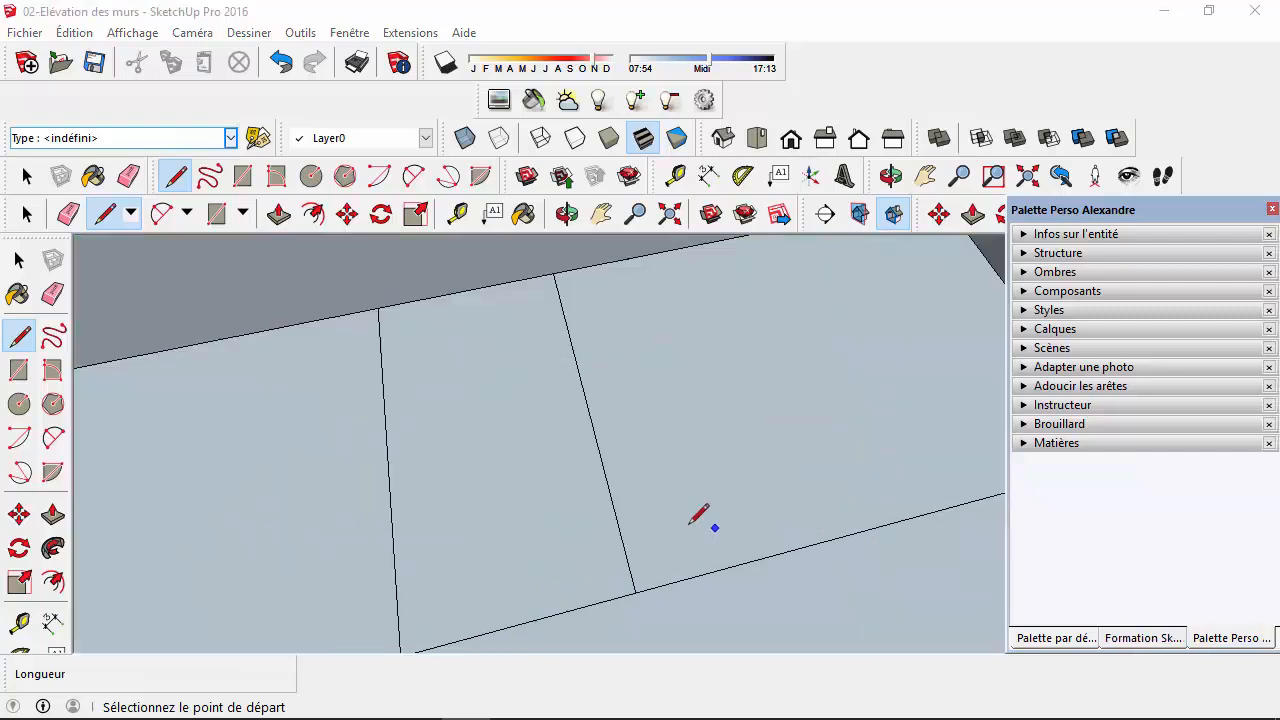
click(636, 592)
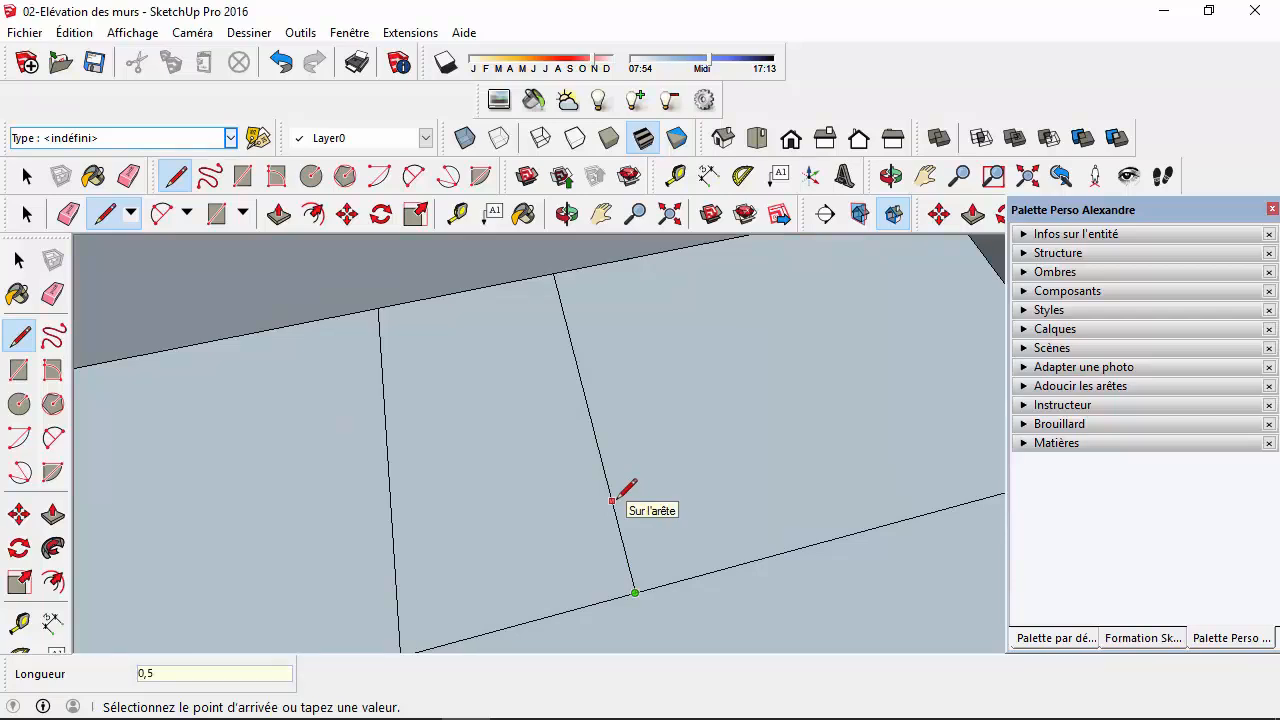
key(Return)
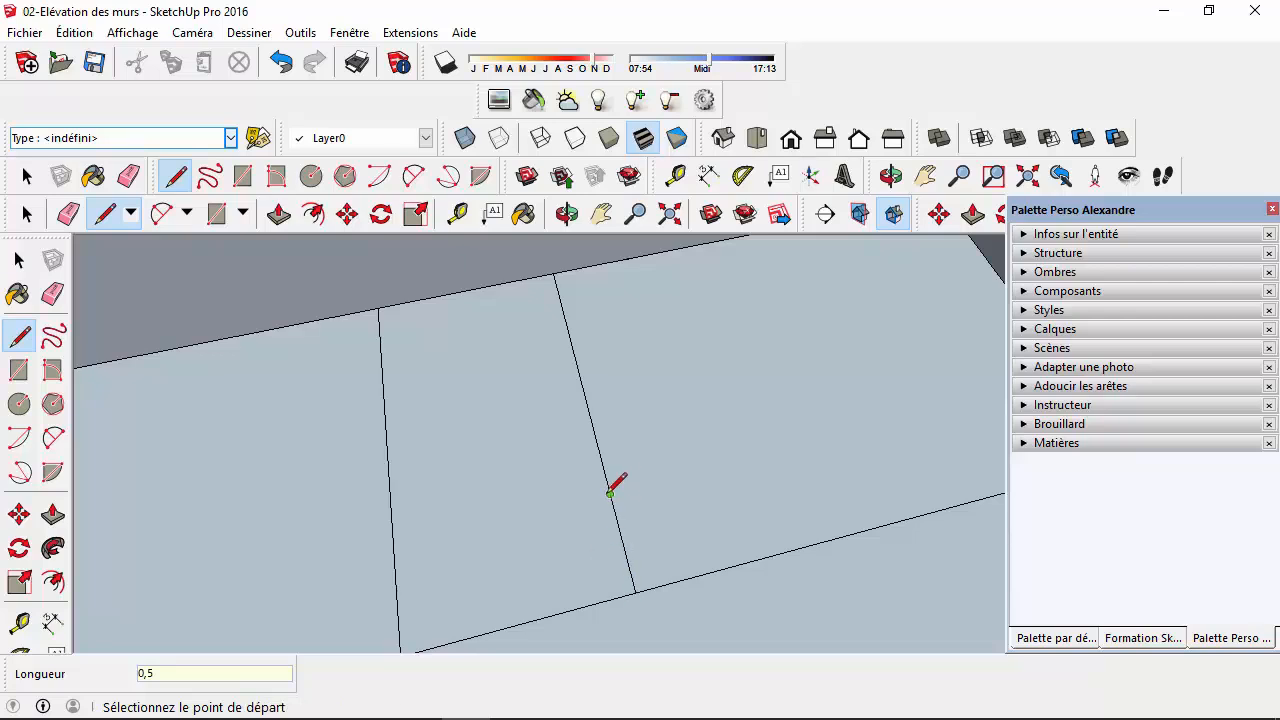
- Draw a 0.5 m segment along the cross line from the same junction and join the two 0.5 m points with a diagonal
click(635, 592)
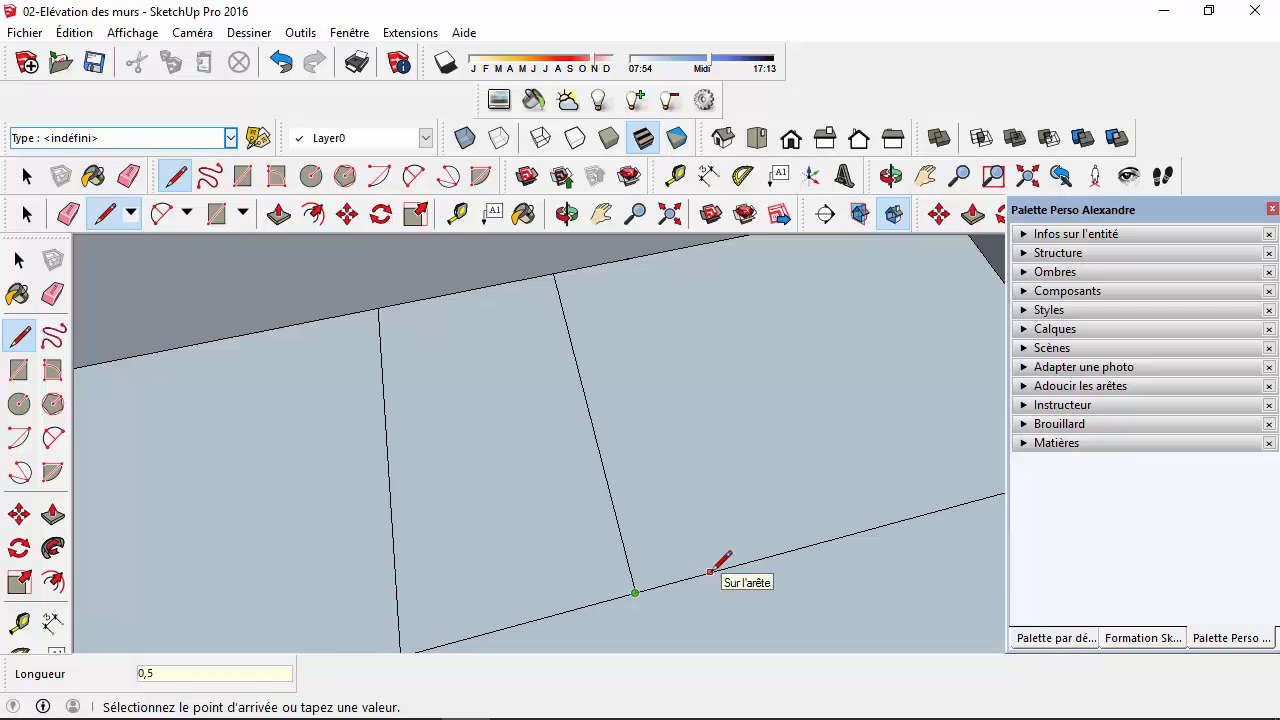
key(Return)
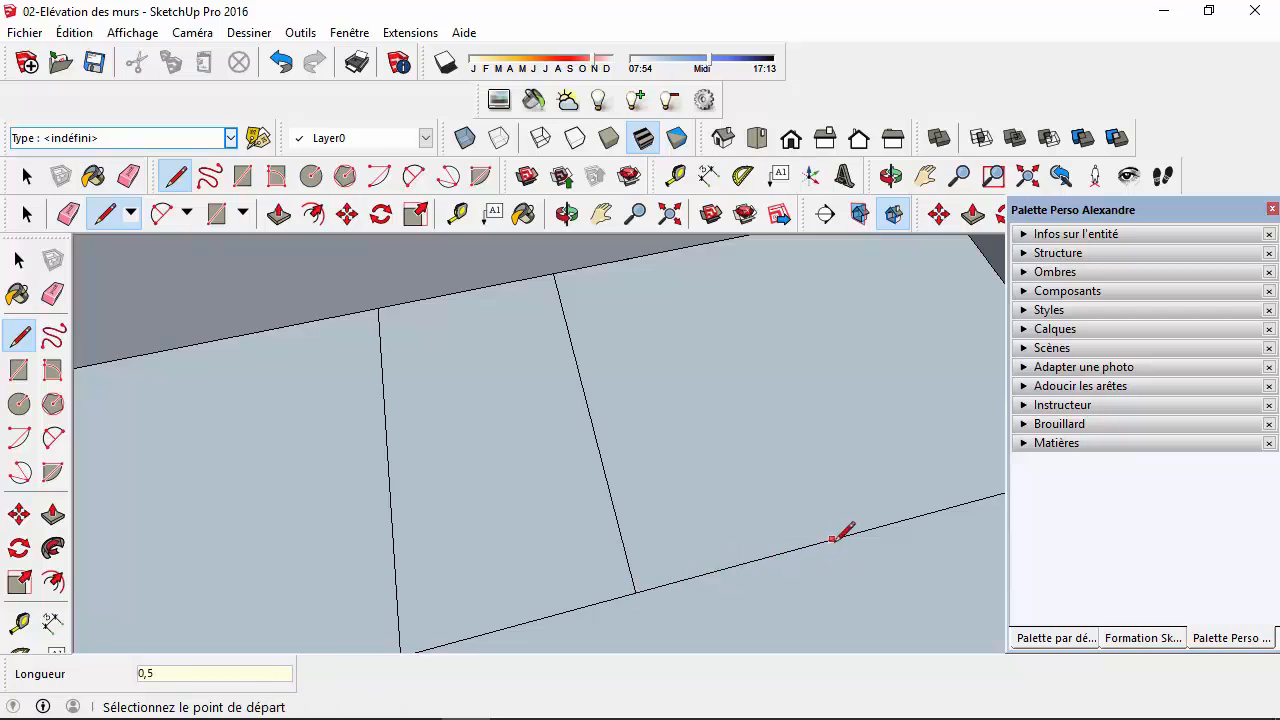
click(744, 563)
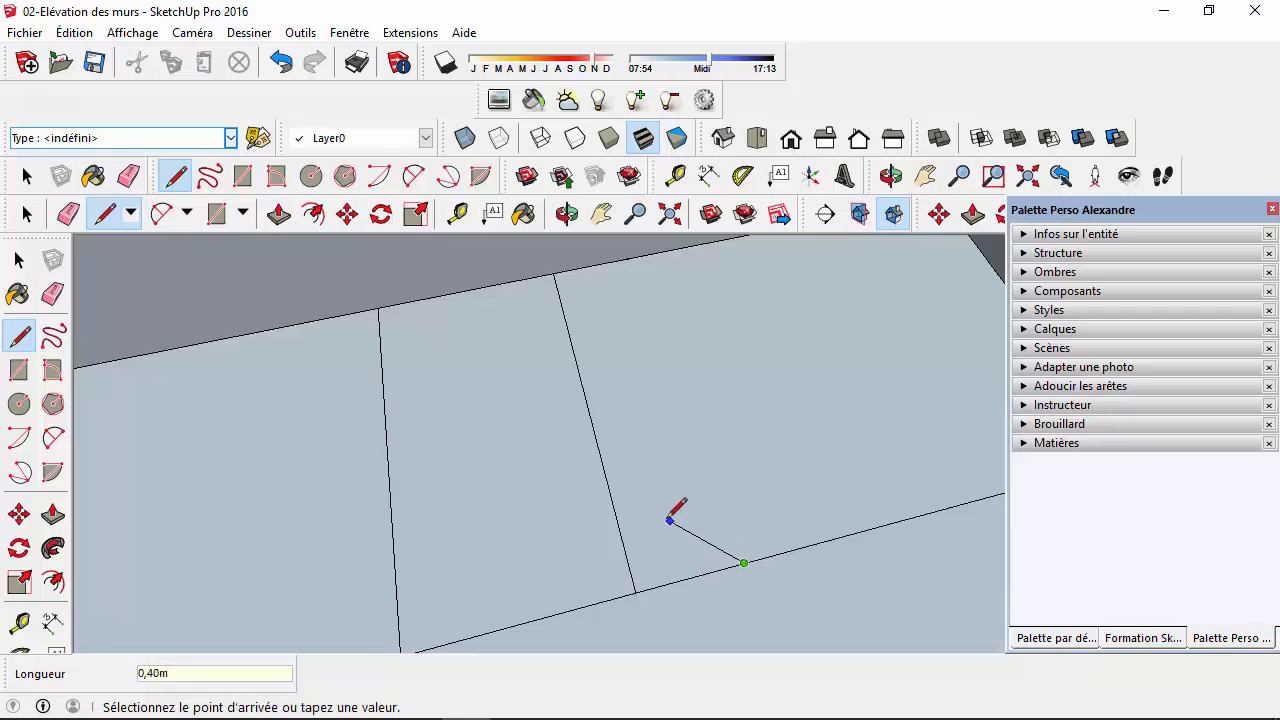
click(610, 493)
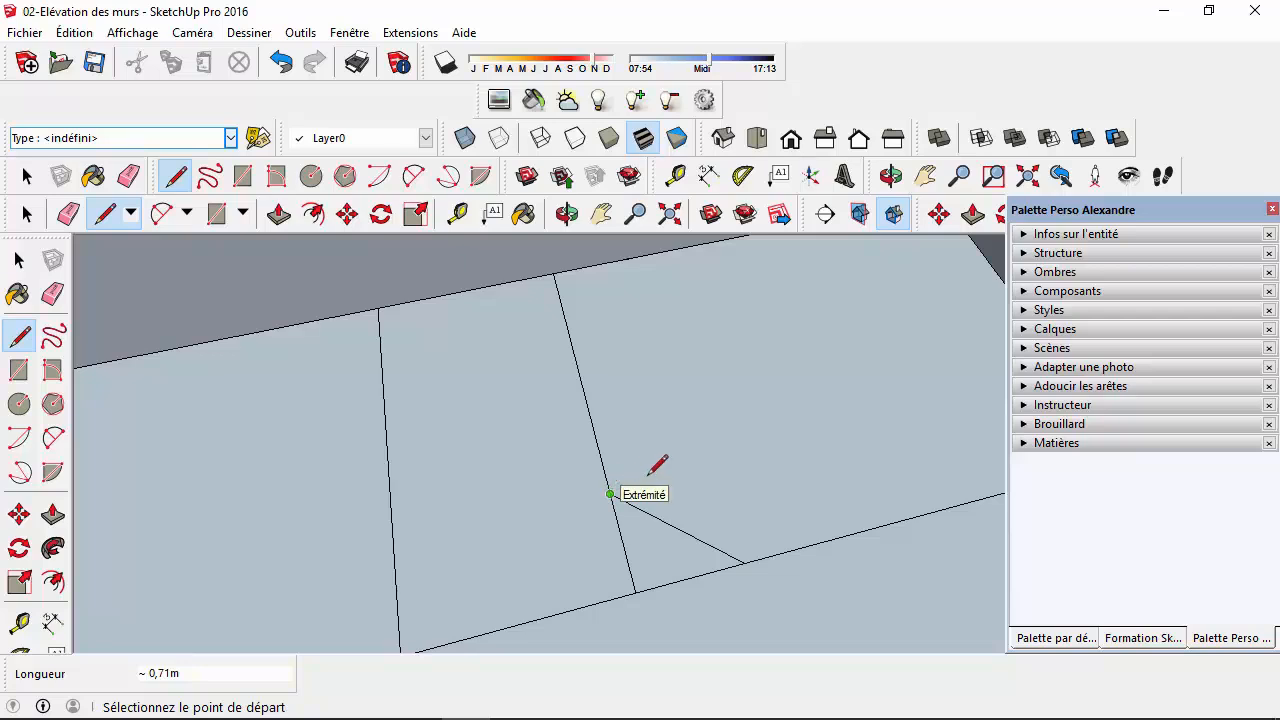
scroll(690, 482, down, 2)
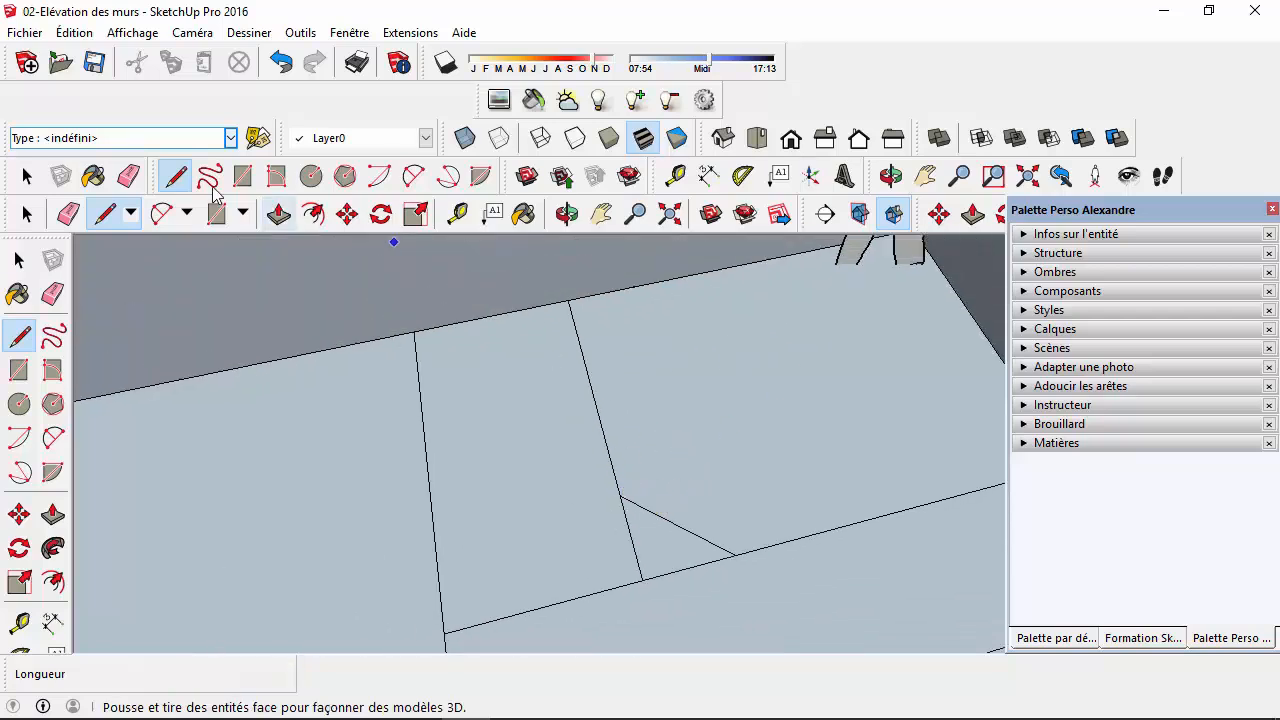
- Check the length of the diagonal corner line with the Dimension tool, without placing a dimension
click(712, 176)
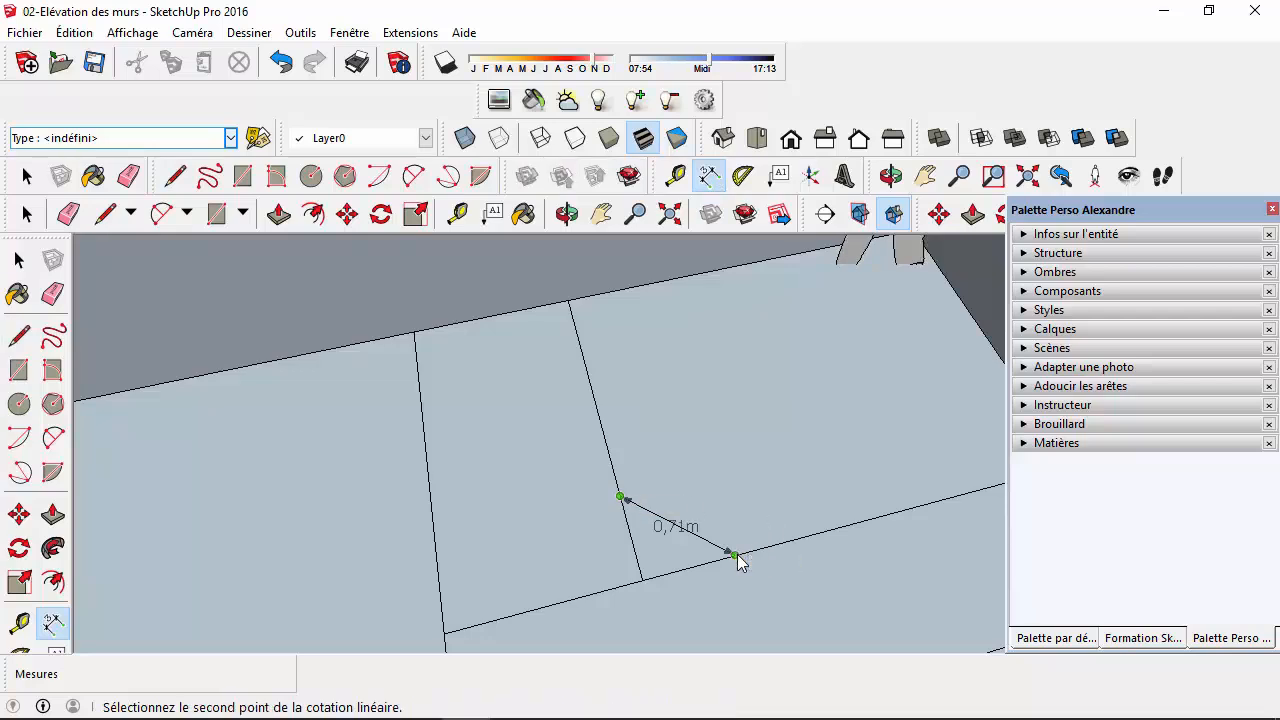
key(Escape)
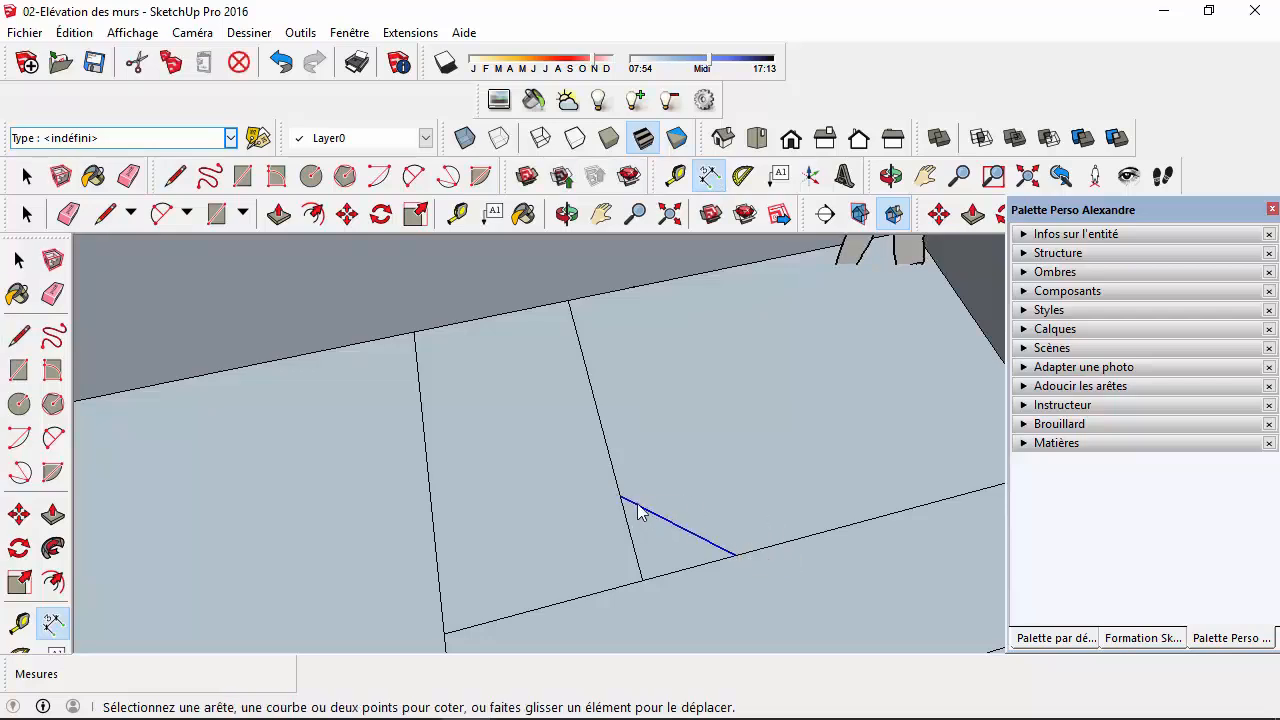
click(640, 512)
key(Escape)
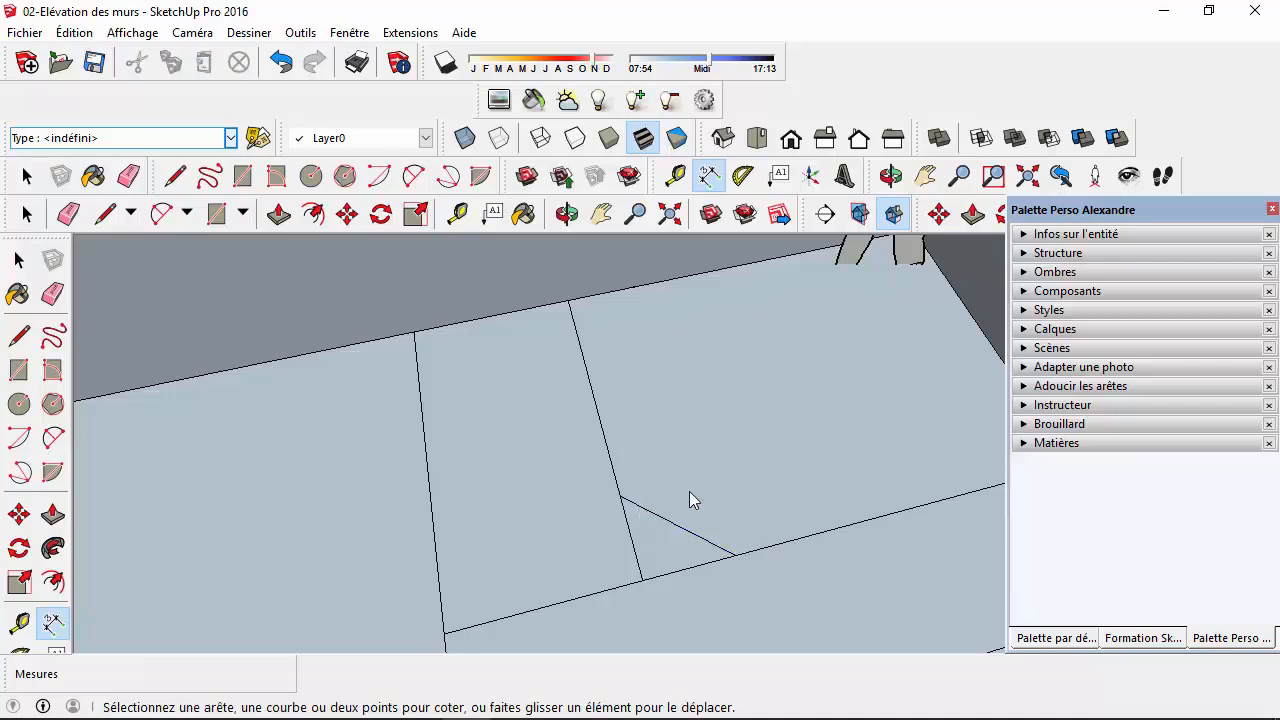
click(670, 526)
key(Escape)
scroll(668, 526, up, 1)
- Delete the diagonal line across the corner of the short partition line and the cross line
click(19, 260)
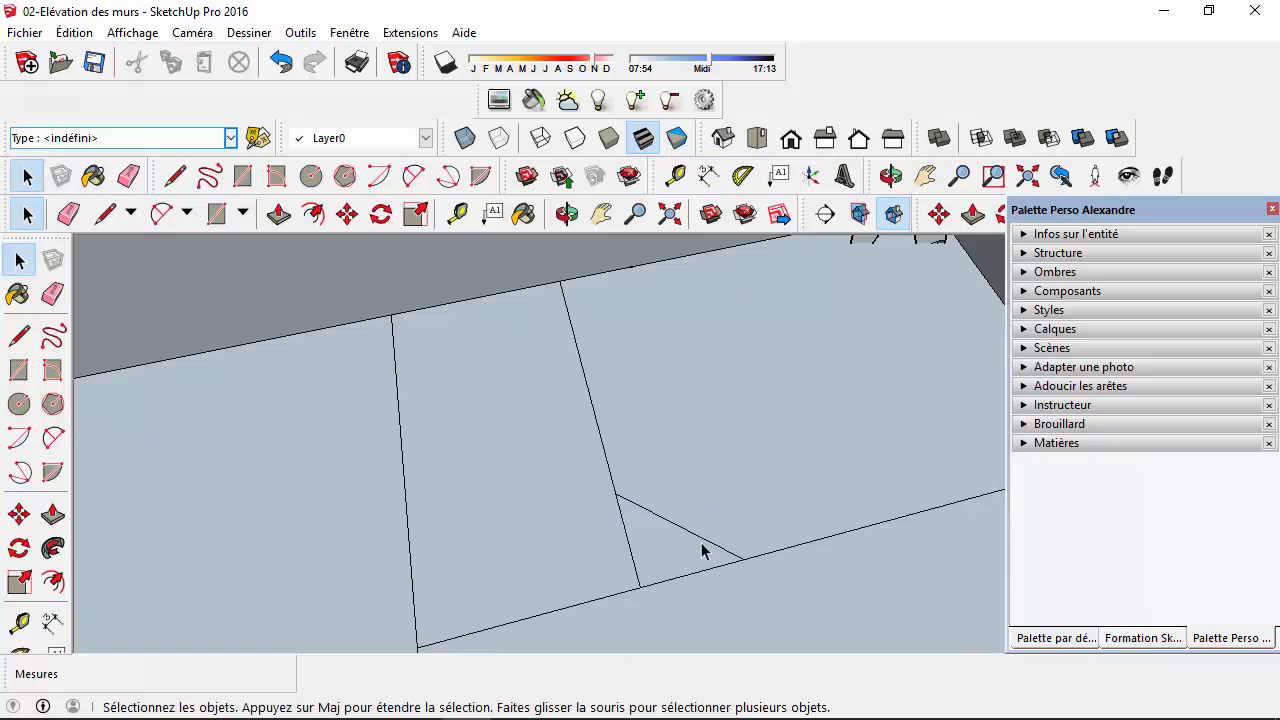
click(698, 537)
key(Delete)
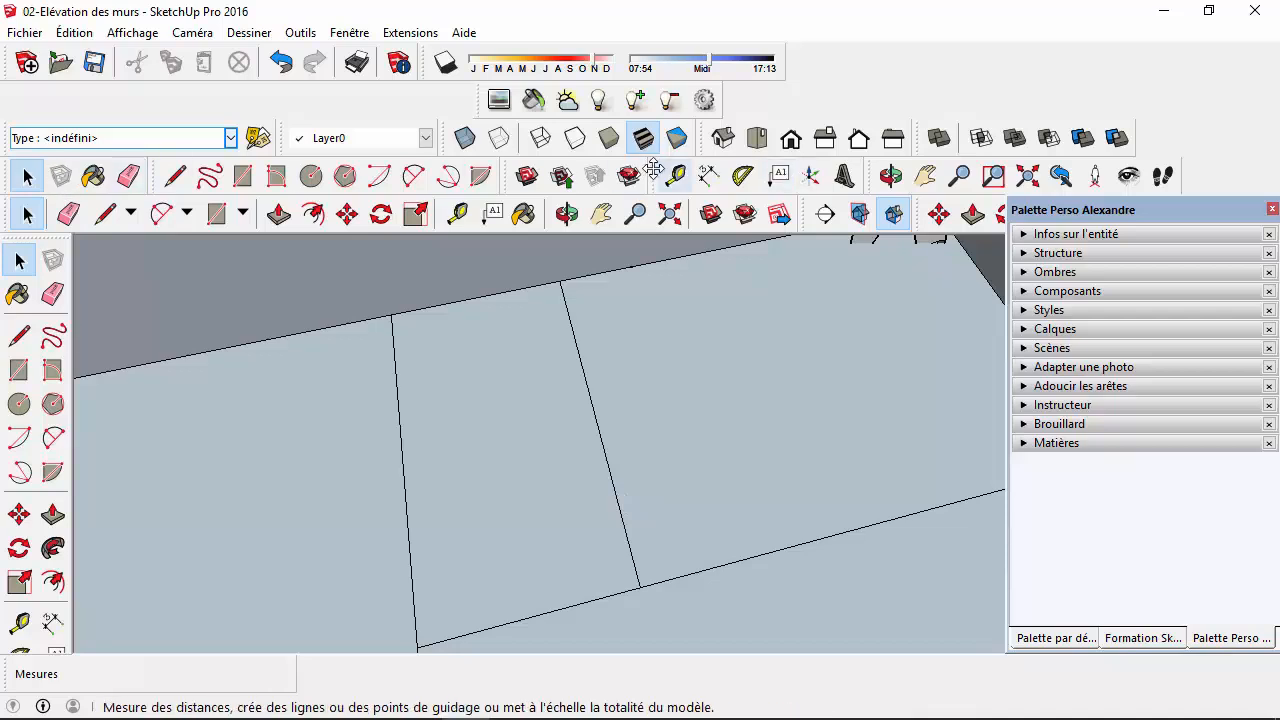
- Draw a 0.7 m segment along the short partition line, starting from its junction with the cross line
click(173, 184)
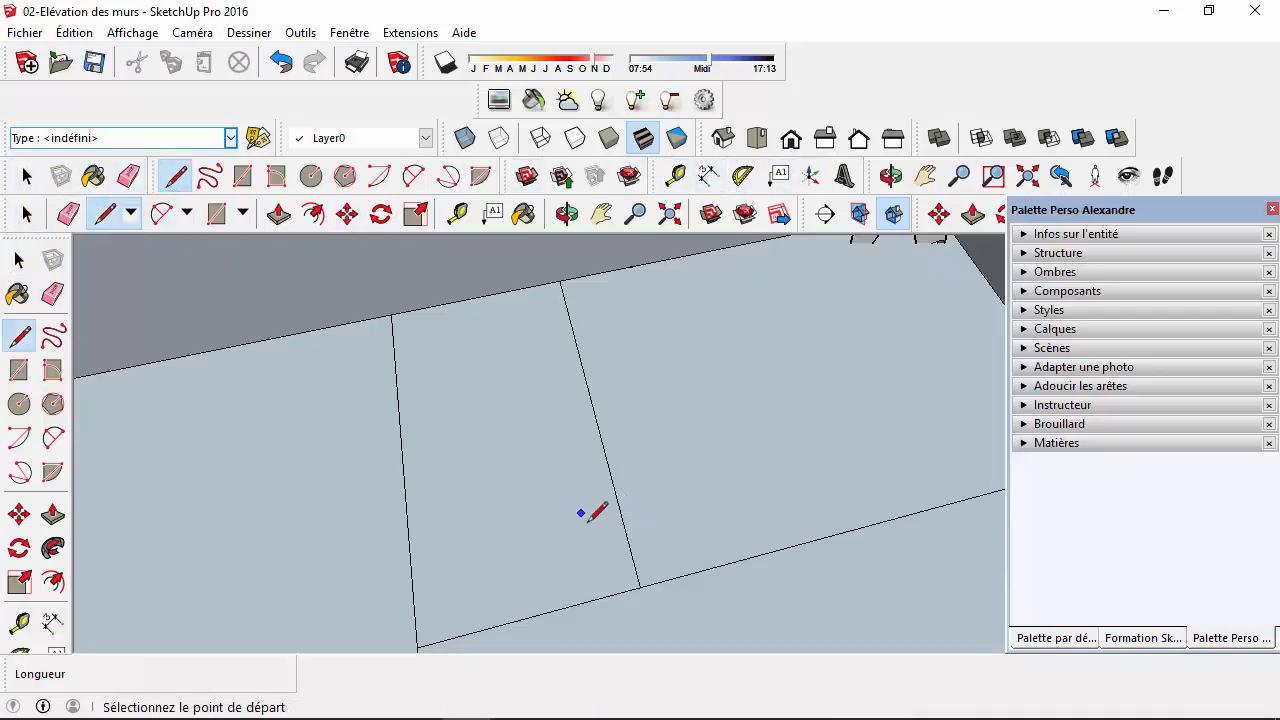
click(640, 586)
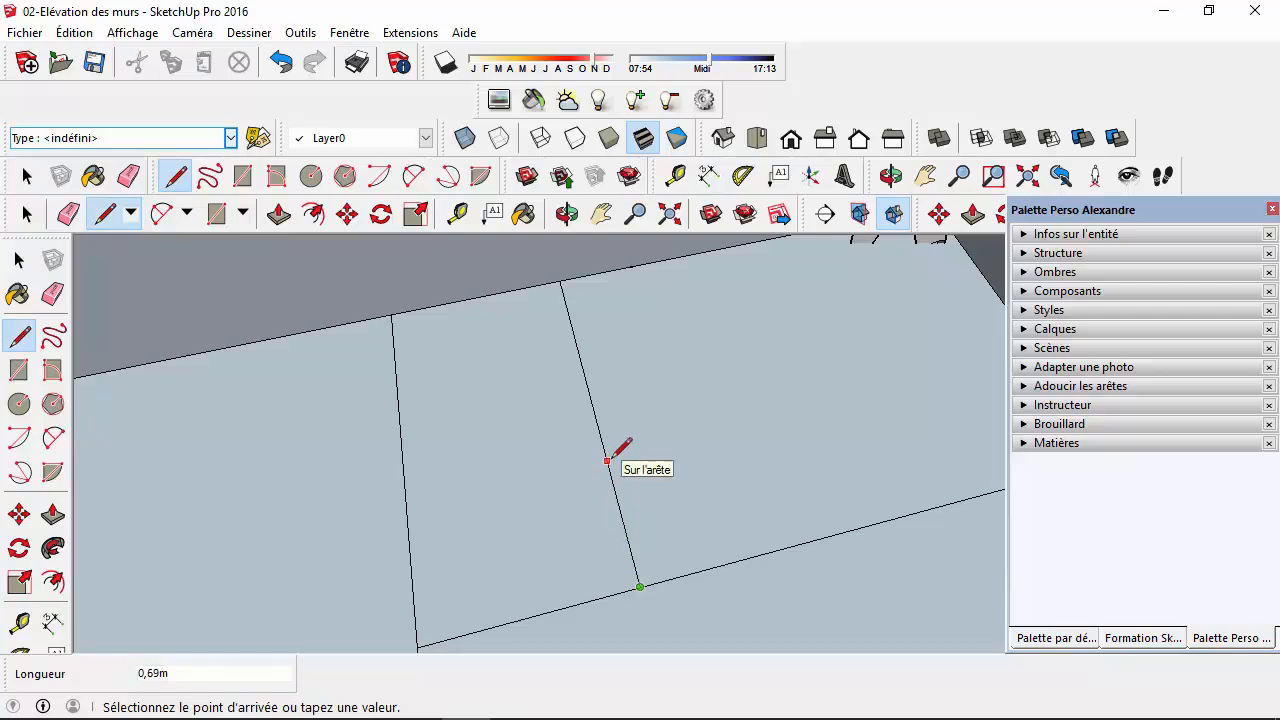
key(BackSpace)
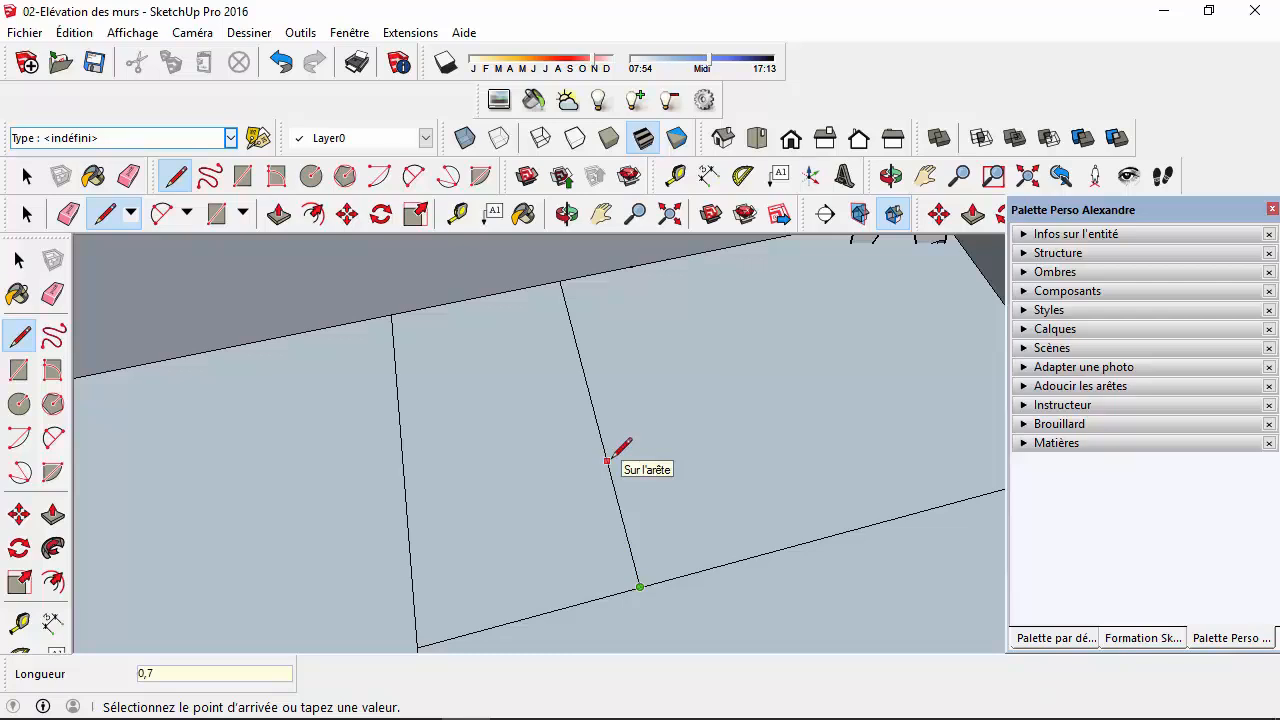
key(Return)
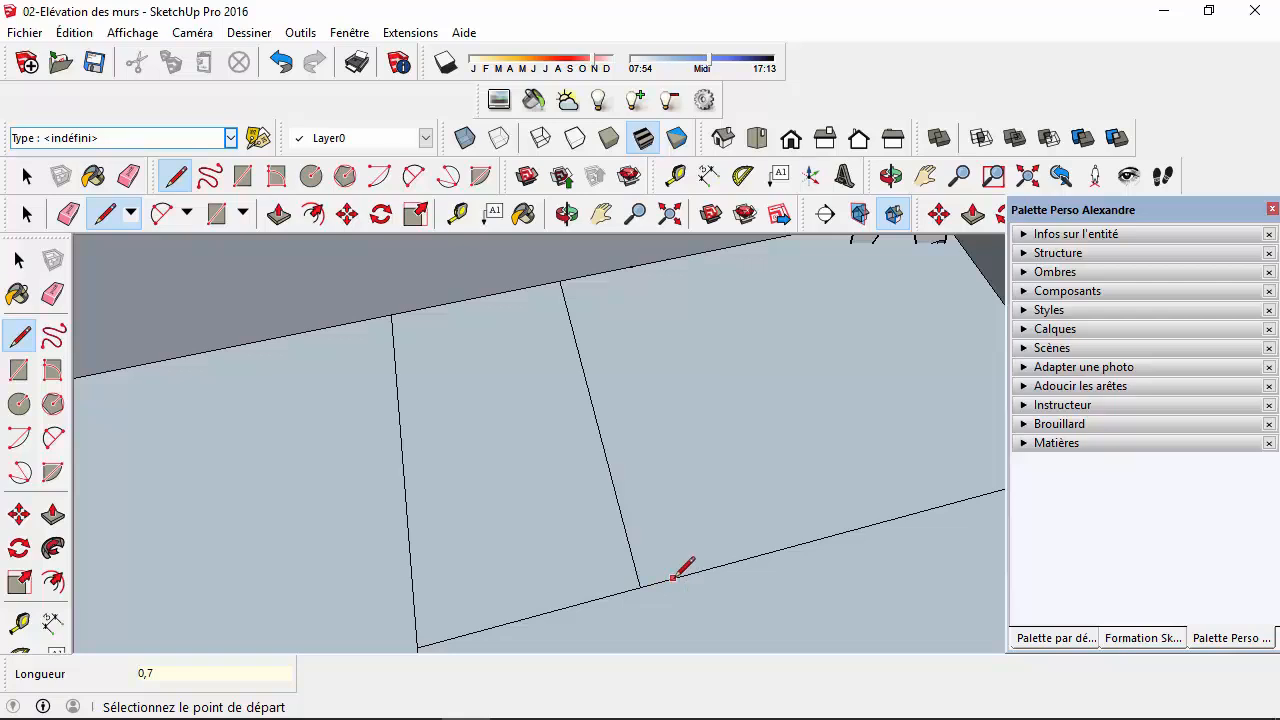
- Draw a 0.7 m segment along the cross line from the same junction and join the two 0.7 m points with a diagonal
click(639, 585)
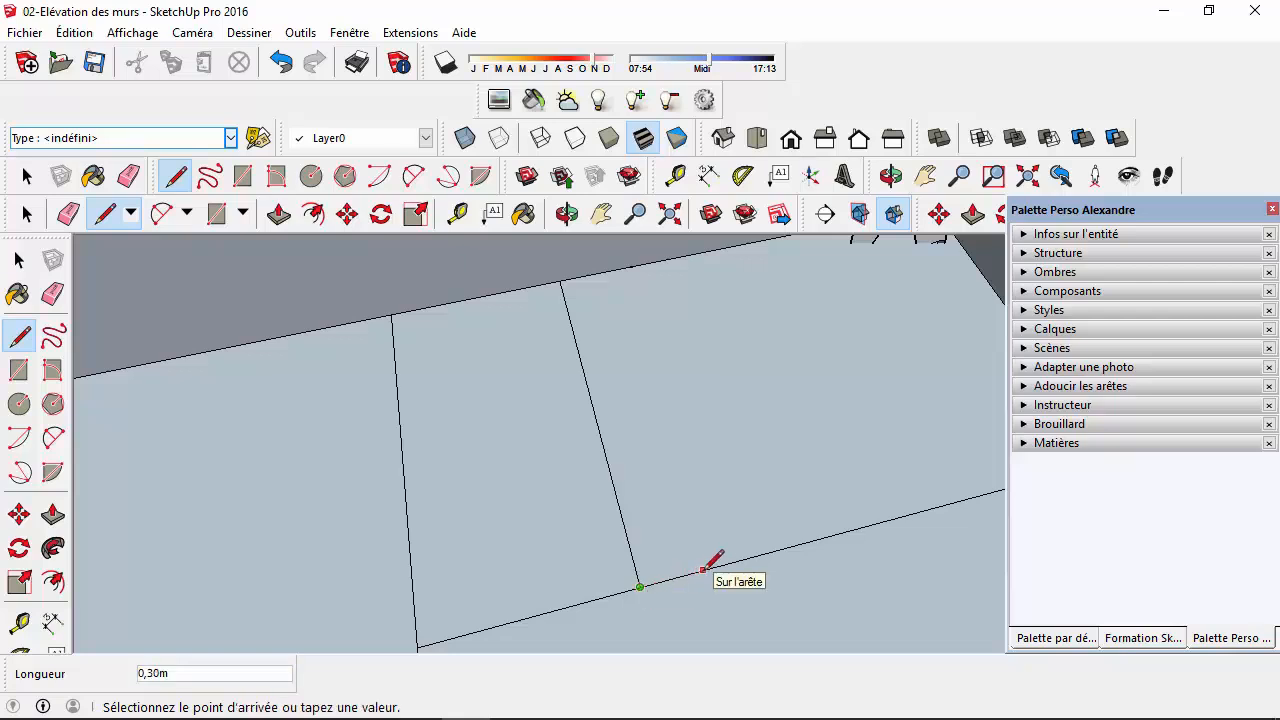
text(0,7)
key(Return)
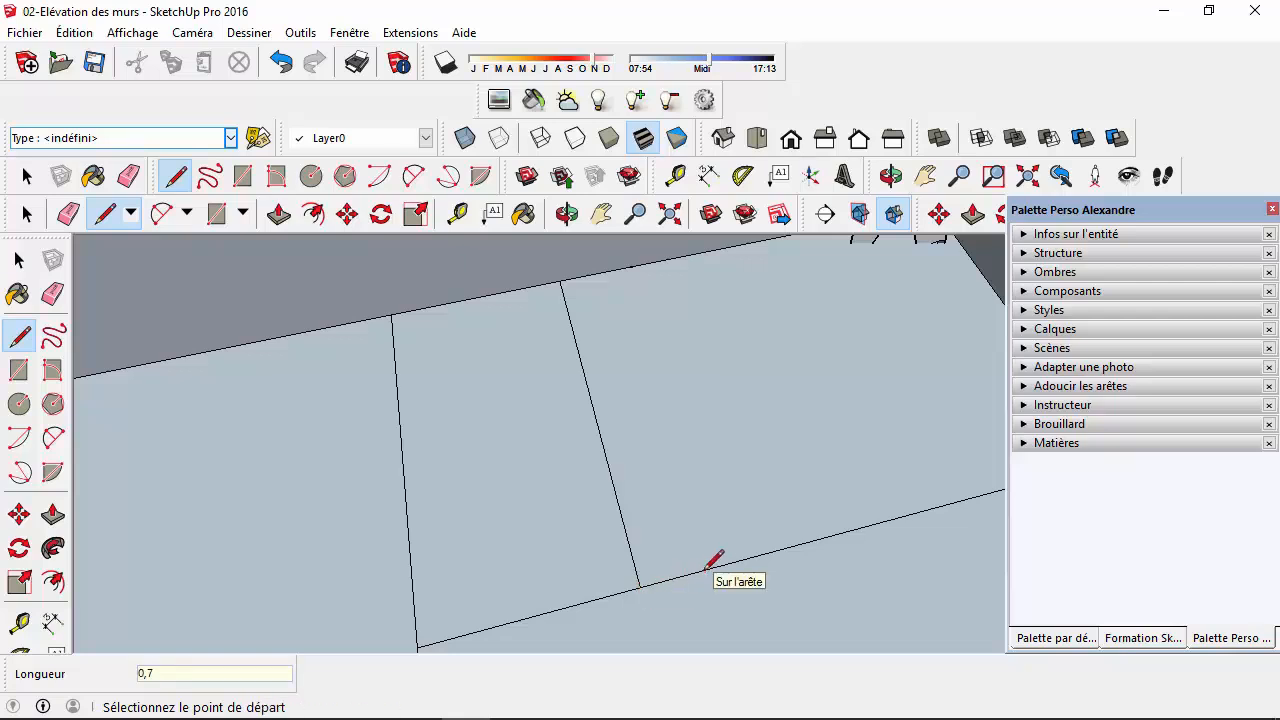
click(606, 458)
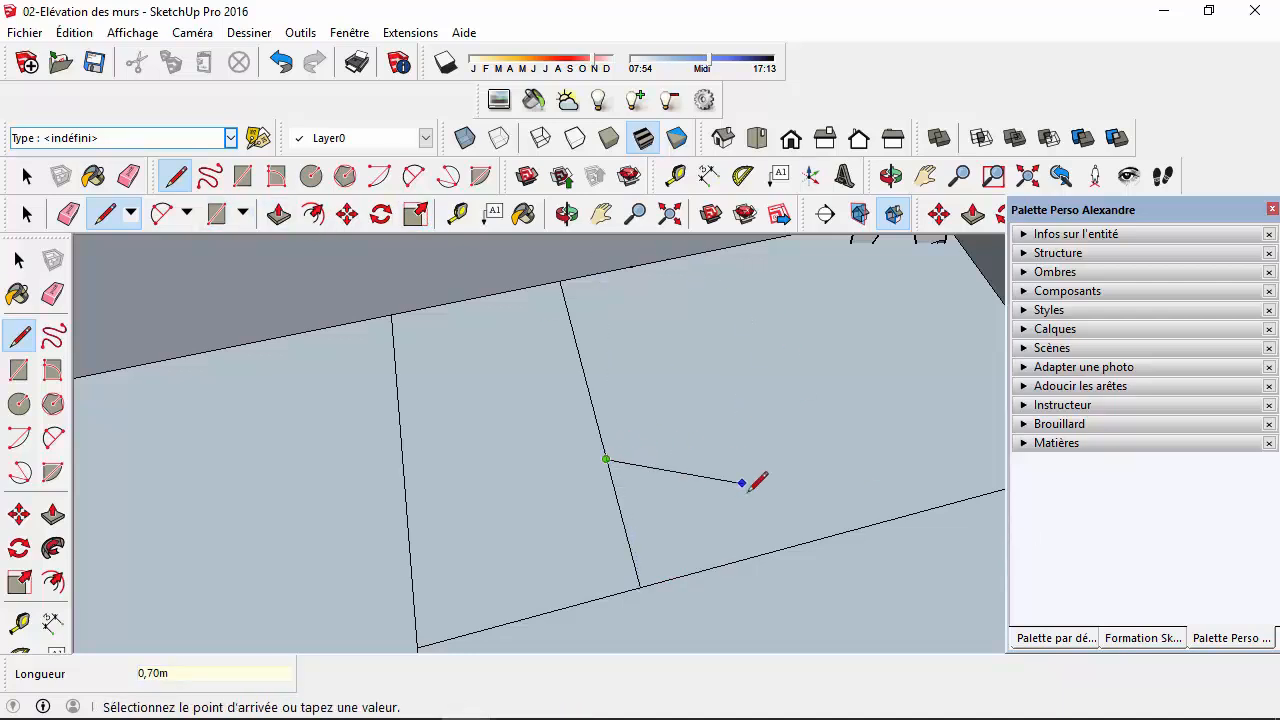
click(784, 548)
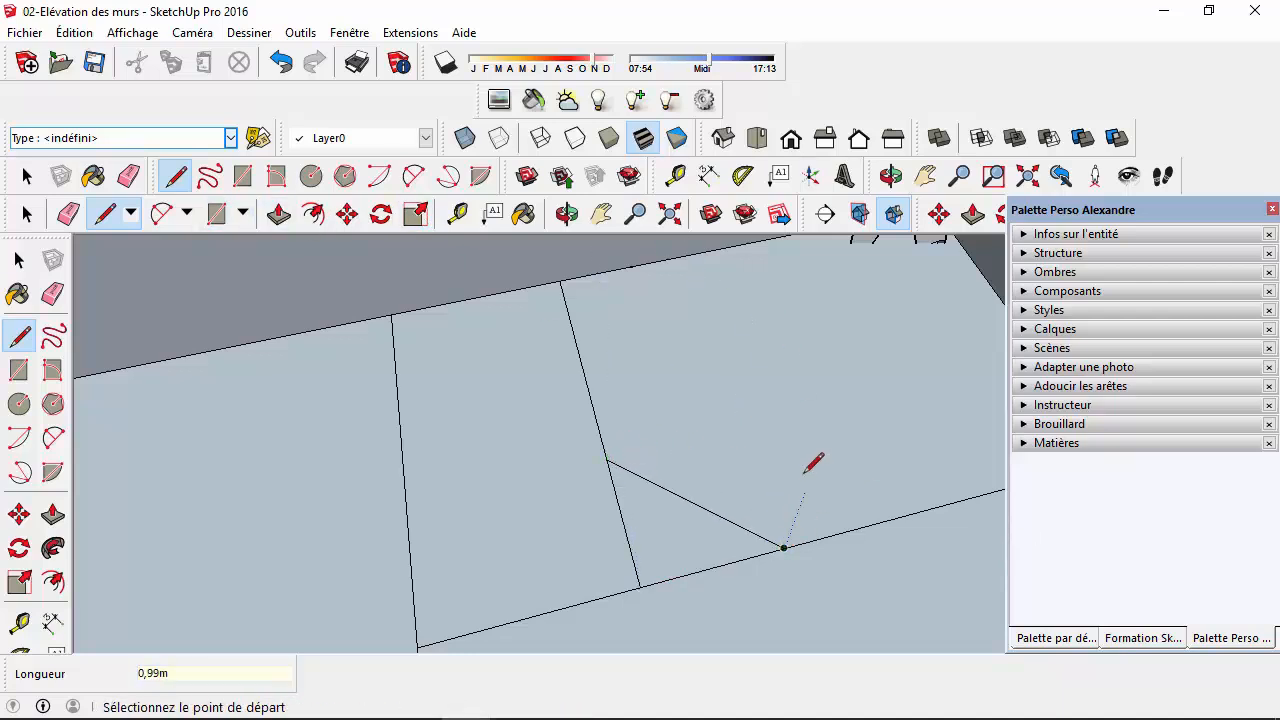
- Check the length of the new diagonal with the Dimension tool, without placing a dimension
click(708, 176)
click(605, 460)
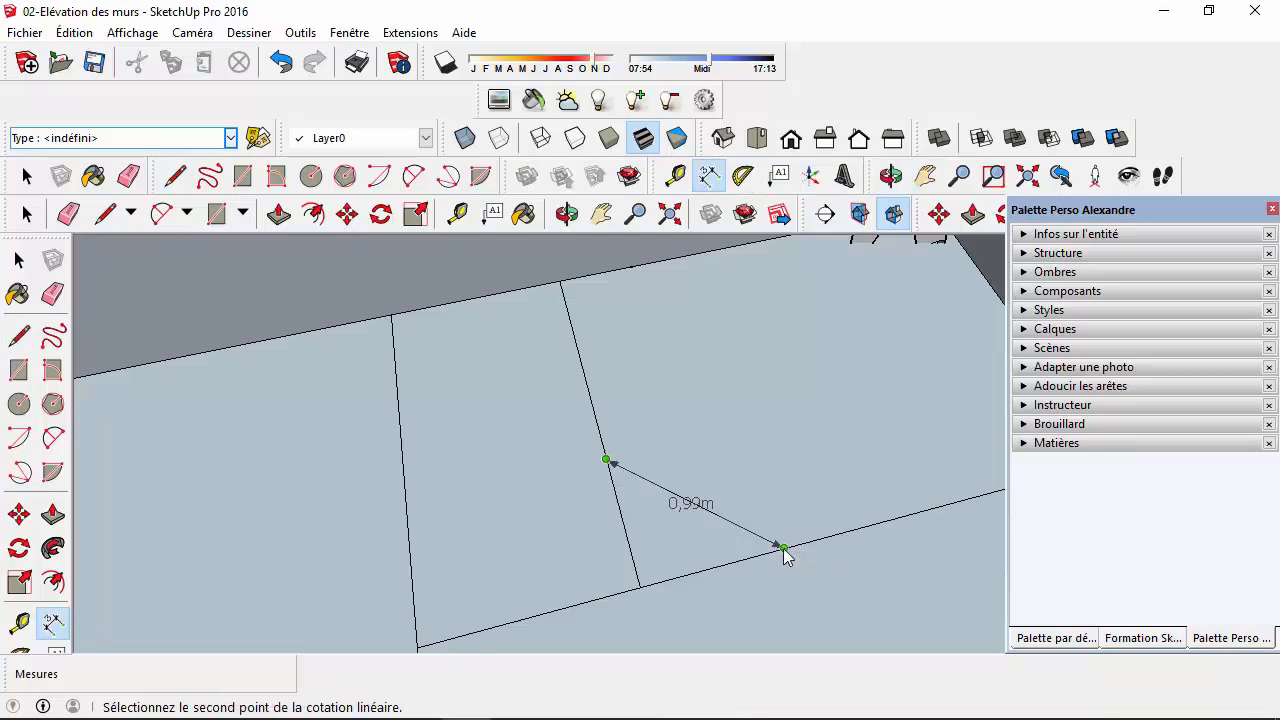
key(Escape)
- Draw a line about 1.06 m long from the diagonal's end on the cross line across the corridor to the parallel corridor line
scroll(785, 550, down, 3)
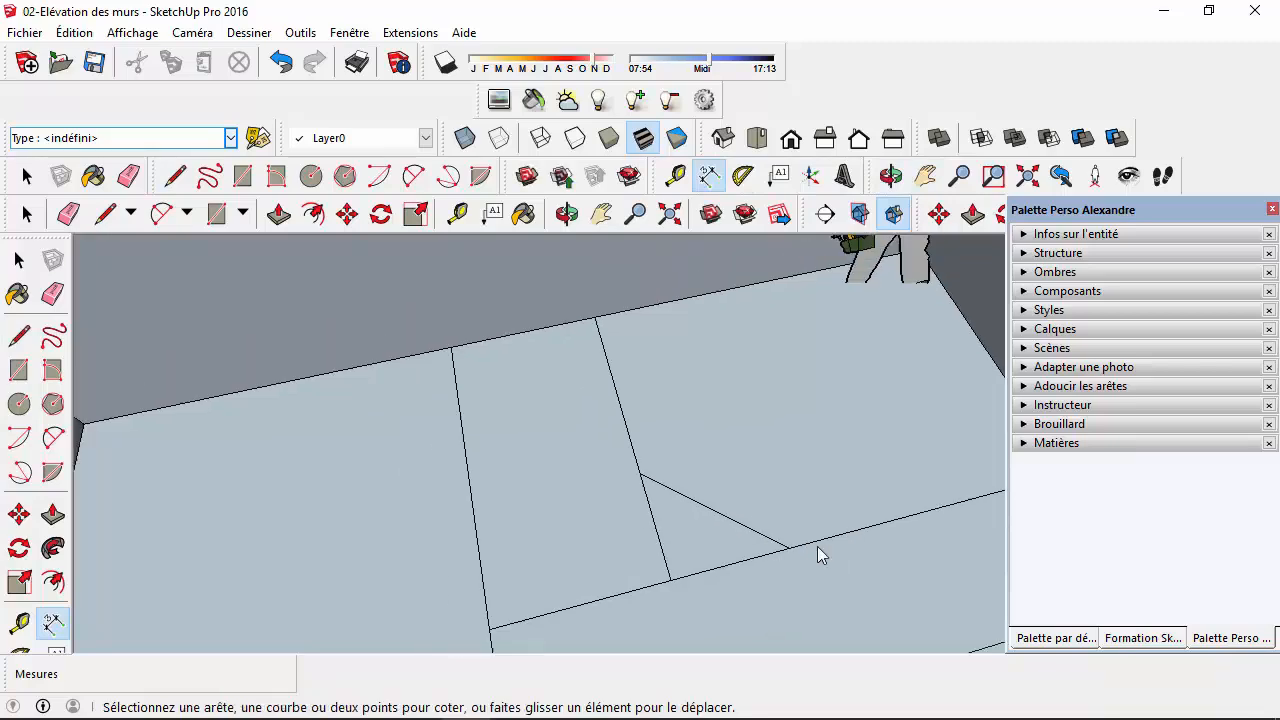
middle_drag(790, 563, 831, 534)
scroll(837, 534, up, 4)
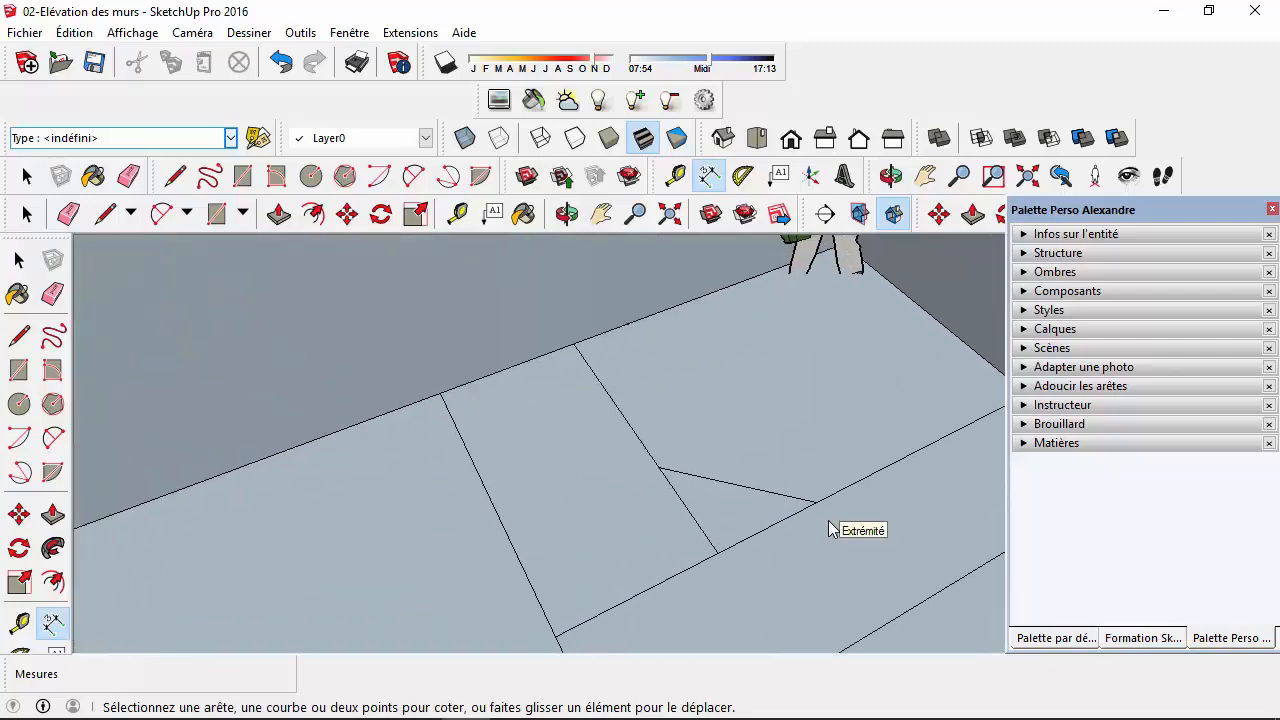
middle_drag(716, 514, 612, 462)
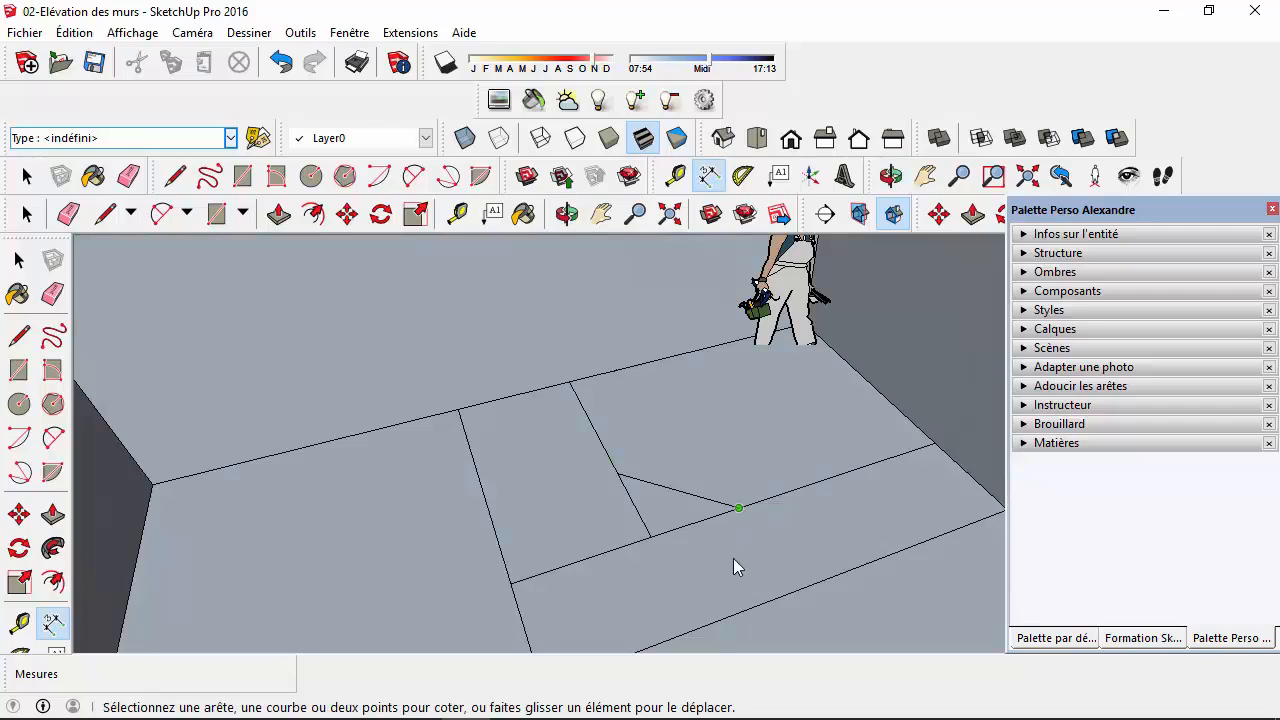
scroll(714, 614, down, 3)
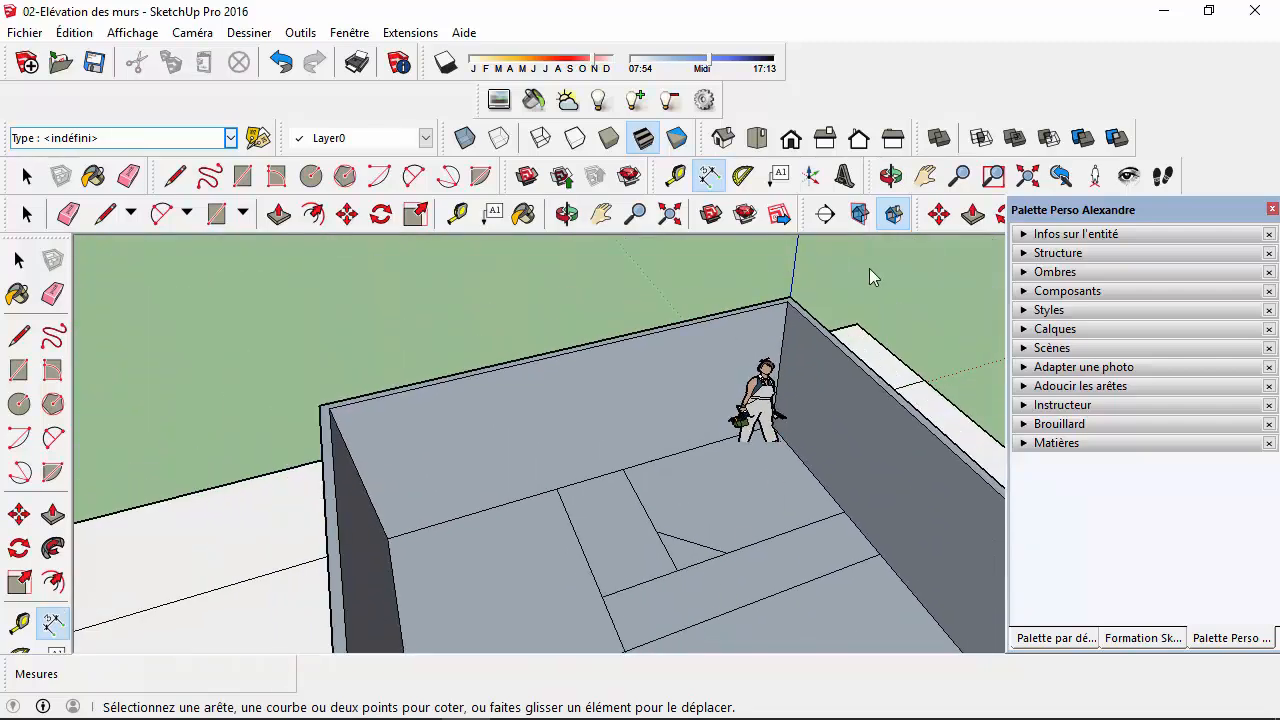
click(925, 177)
drag(729, 506, 691, 359)
scroll(669, 395, up, 2)
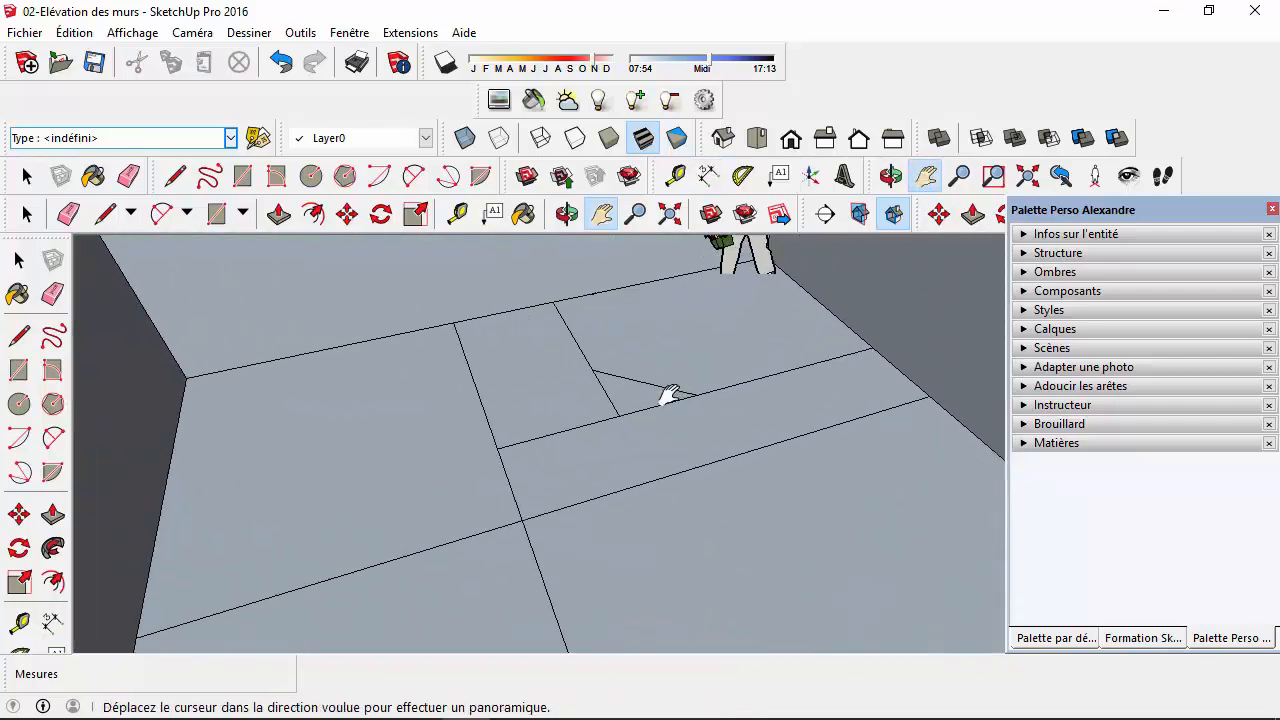
click(893, 180)
drag(620, 330, 600, 360)
click(175, 177)
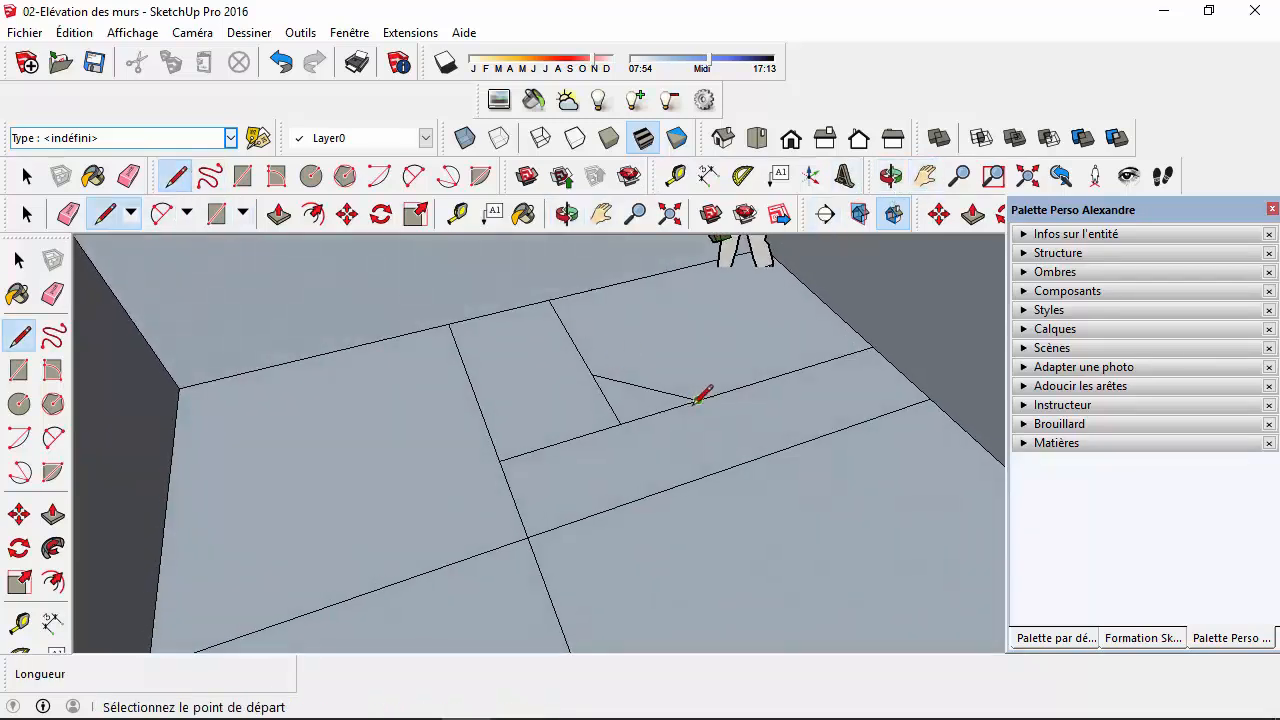
click(697, 399)
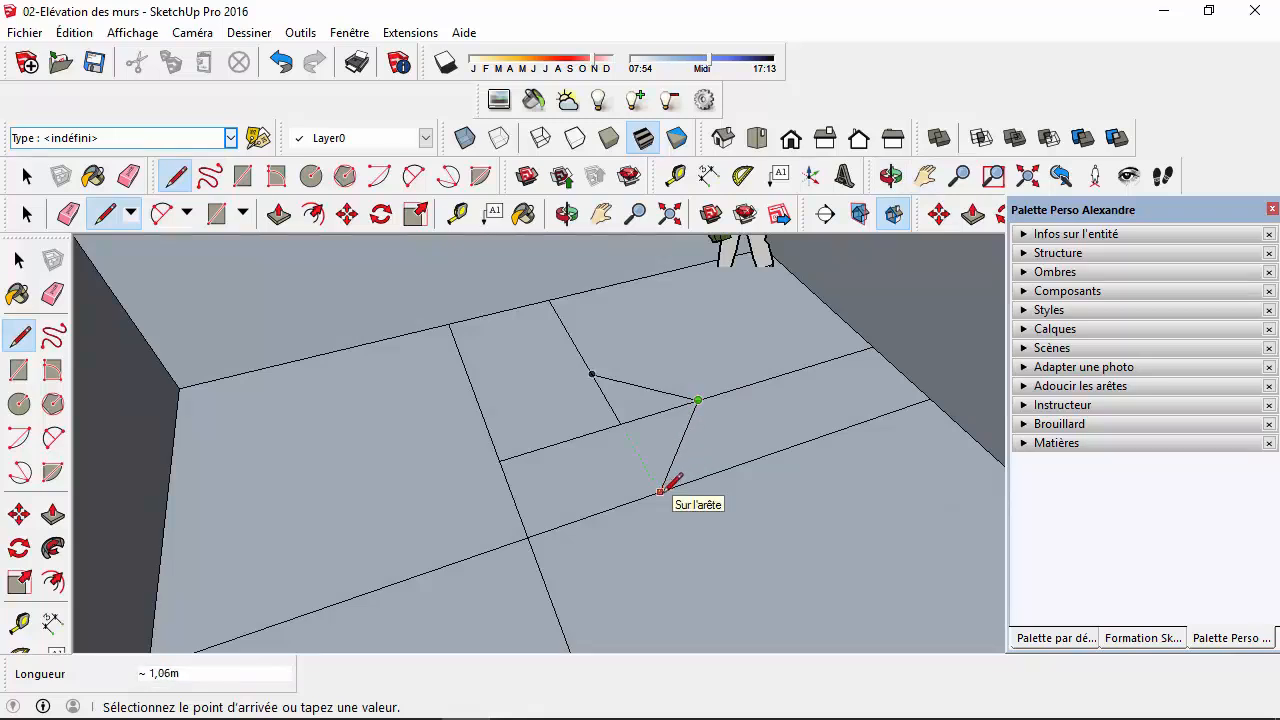
click(660, 491)
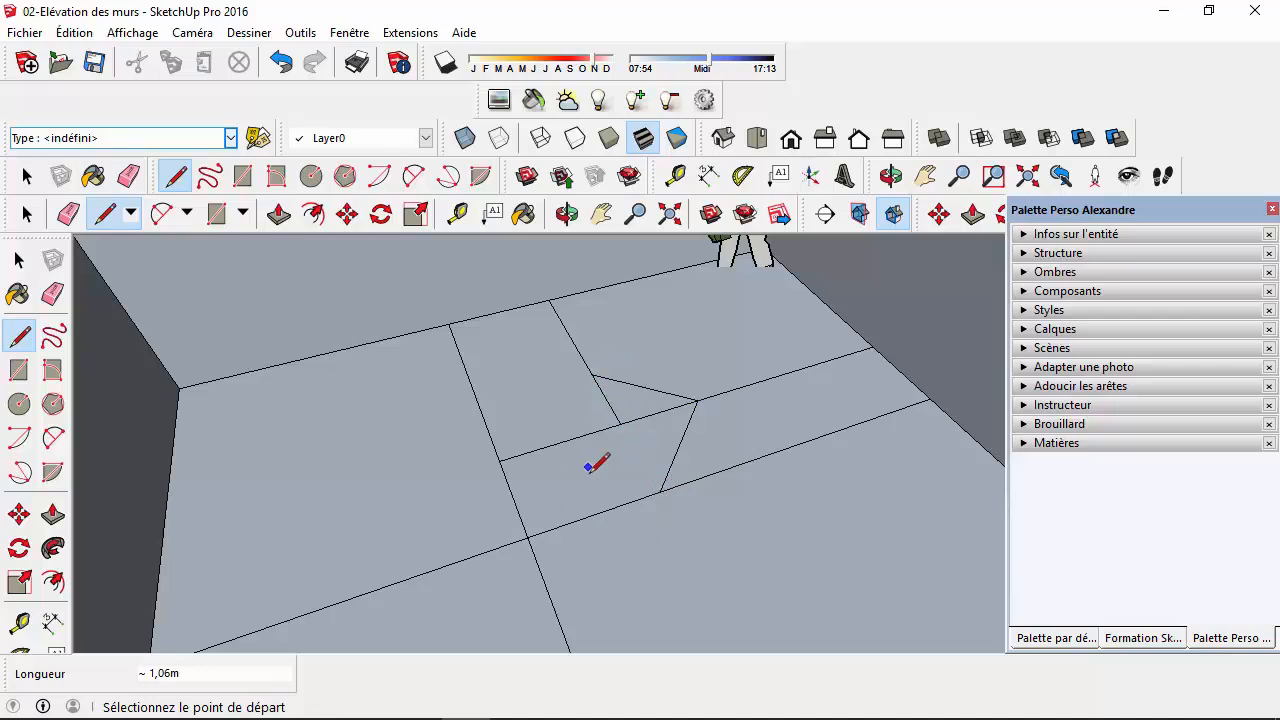
- Extend the line crossing the corridor by about 1.52 m, in the same direction, to meet the long partition line
scroll(620, 528, down, 2)
click(652, 507)
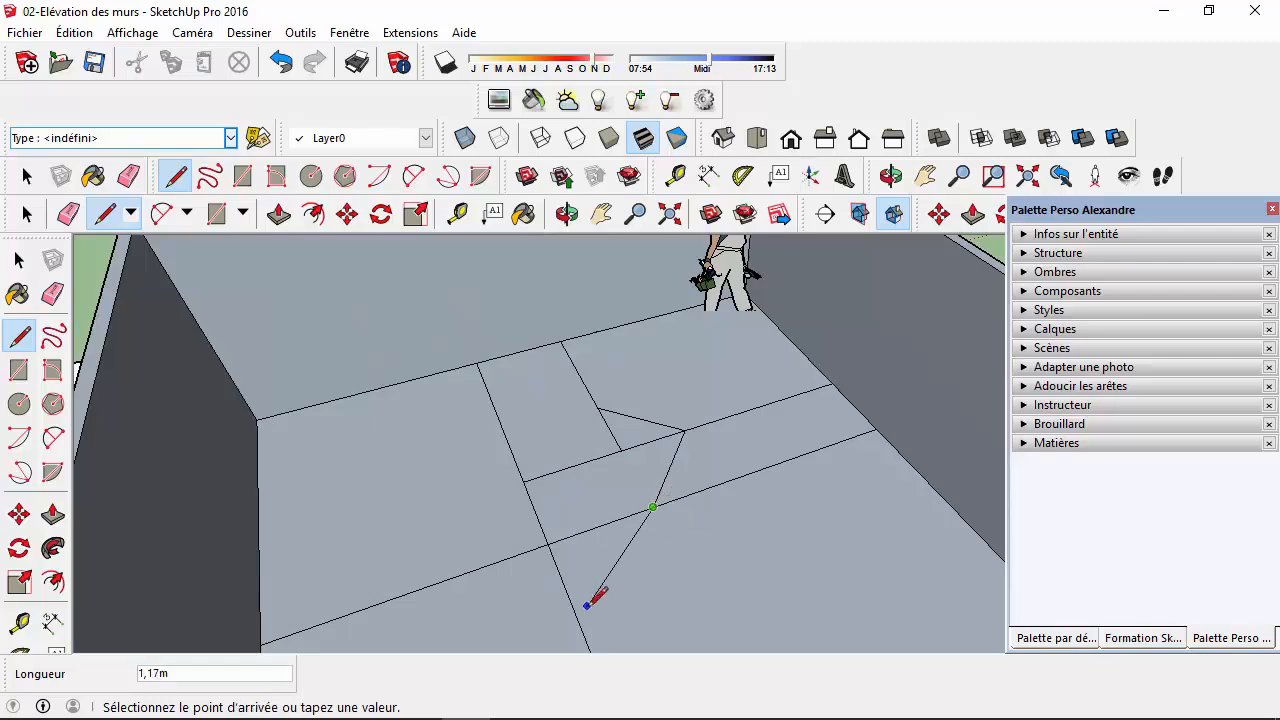
scroll(598, 605, up, 2)
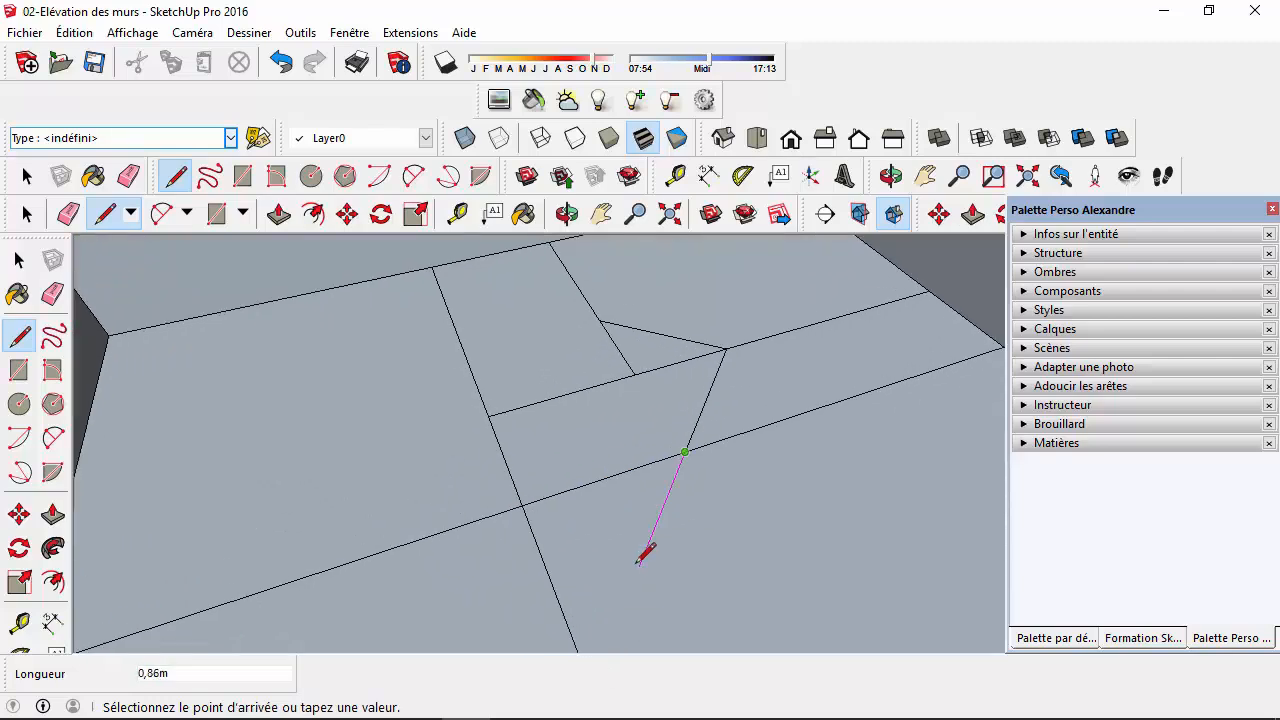
scroll(637, 563, down, 3)
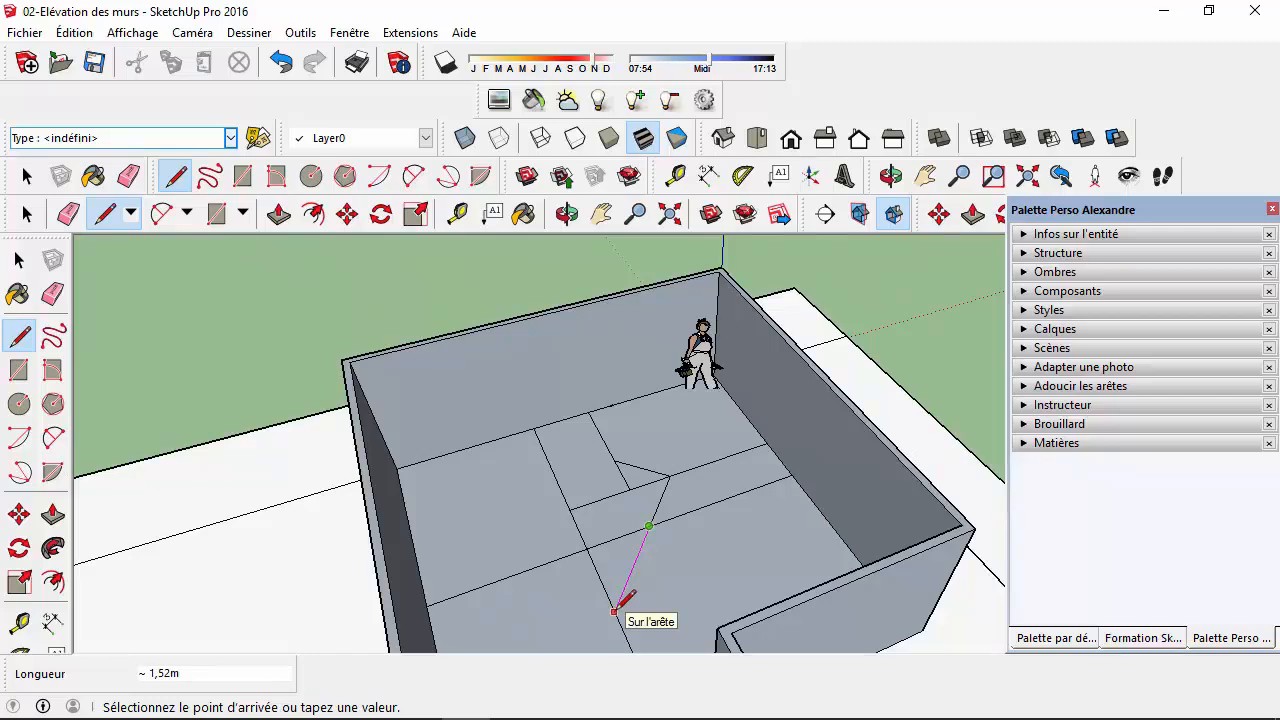
click(614, 610)
scroll(612, 602, up, 3)
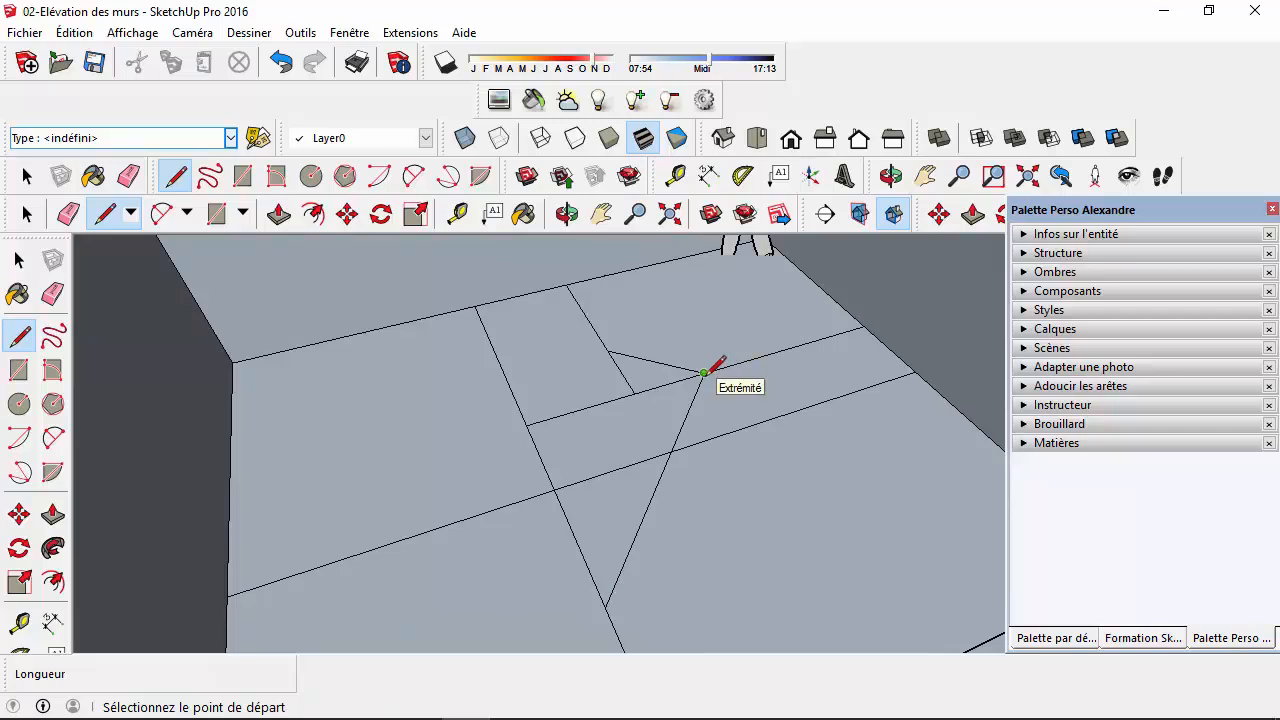
- Draw a 1 m segment along the extended slanted line, starting from its crossing with the corridor line
click(671, 453)
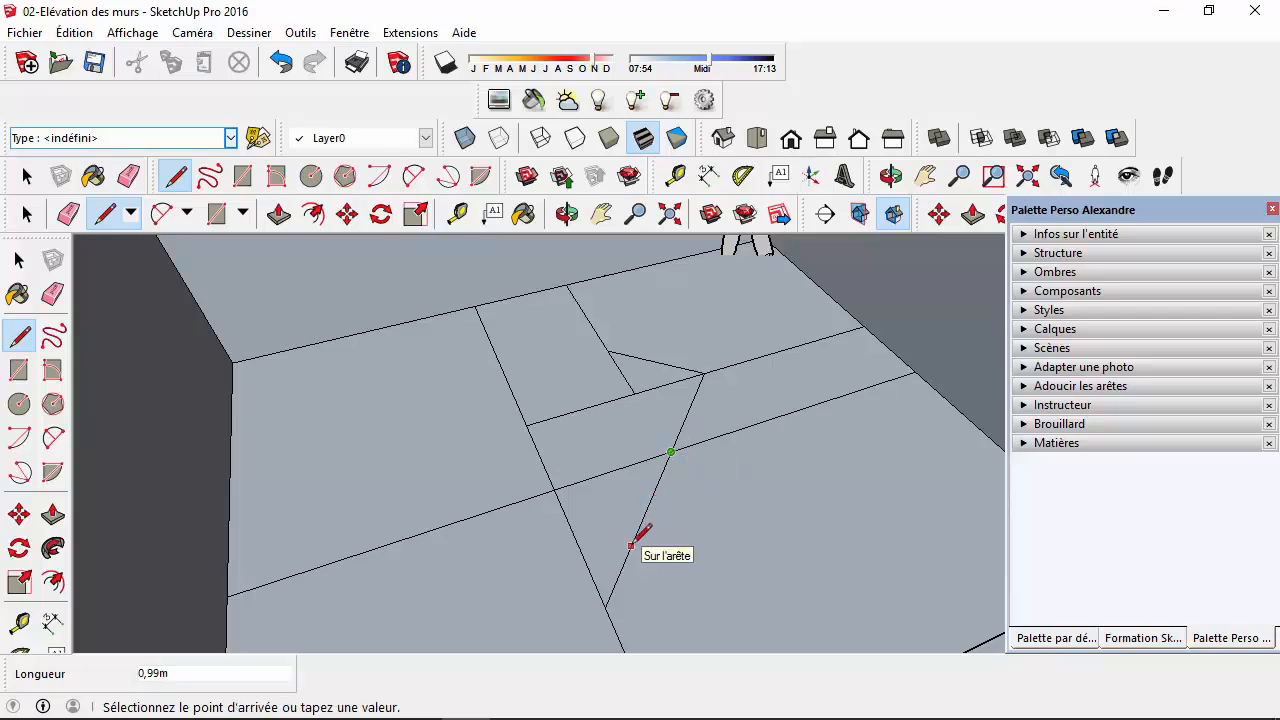
key(BackSpace)
text(1m)
key(Return)
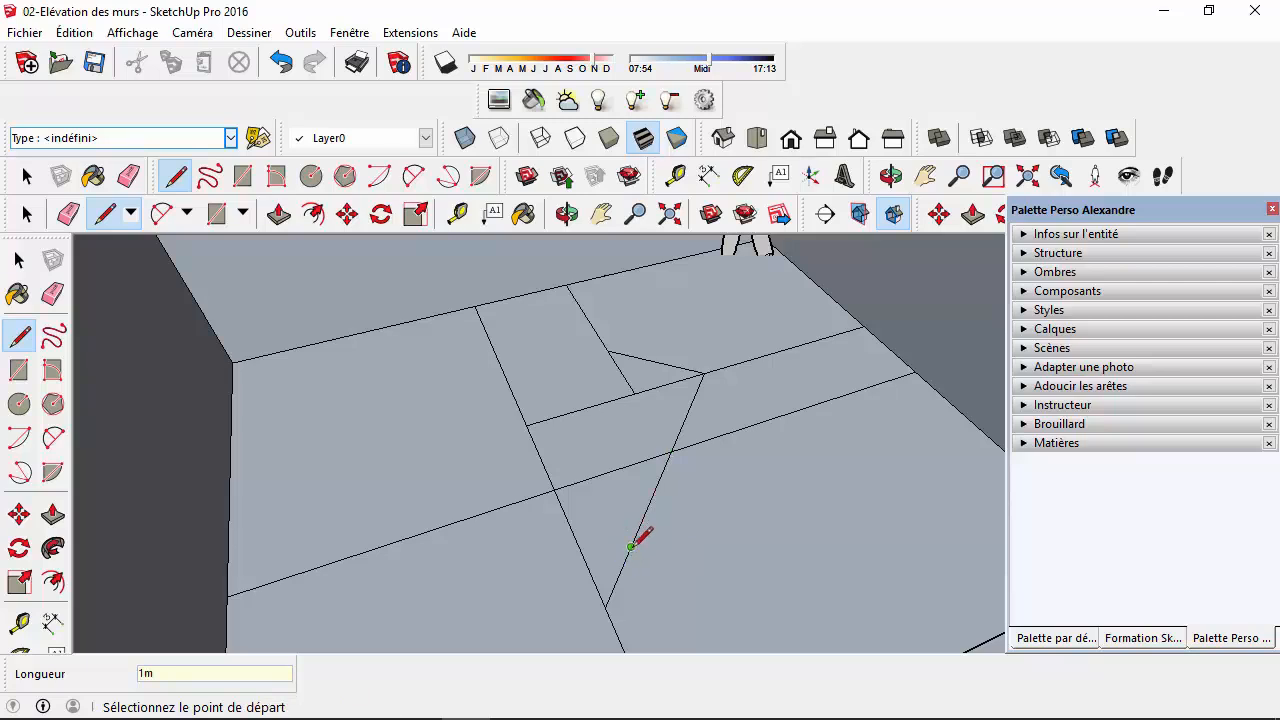
- Draw a short line branching off the slanted line from the end of the 1 m segment
click(631, 547)
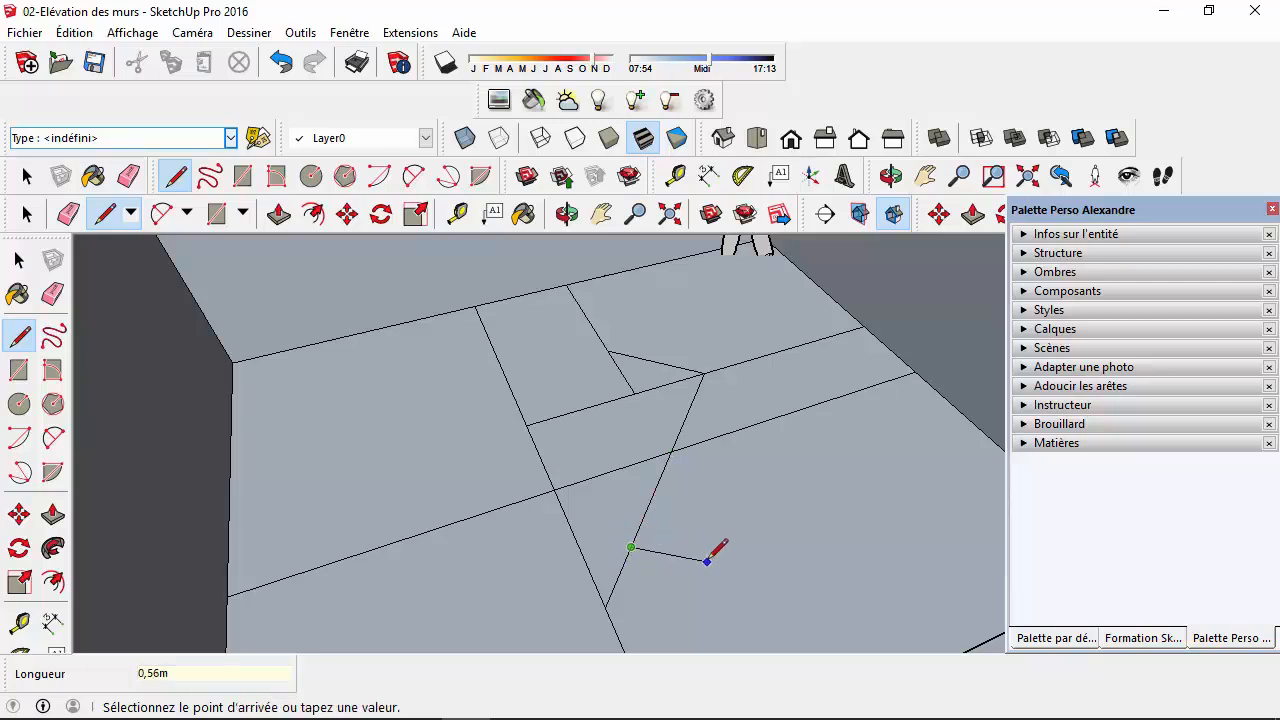
scroll(641, 561, up, 2)
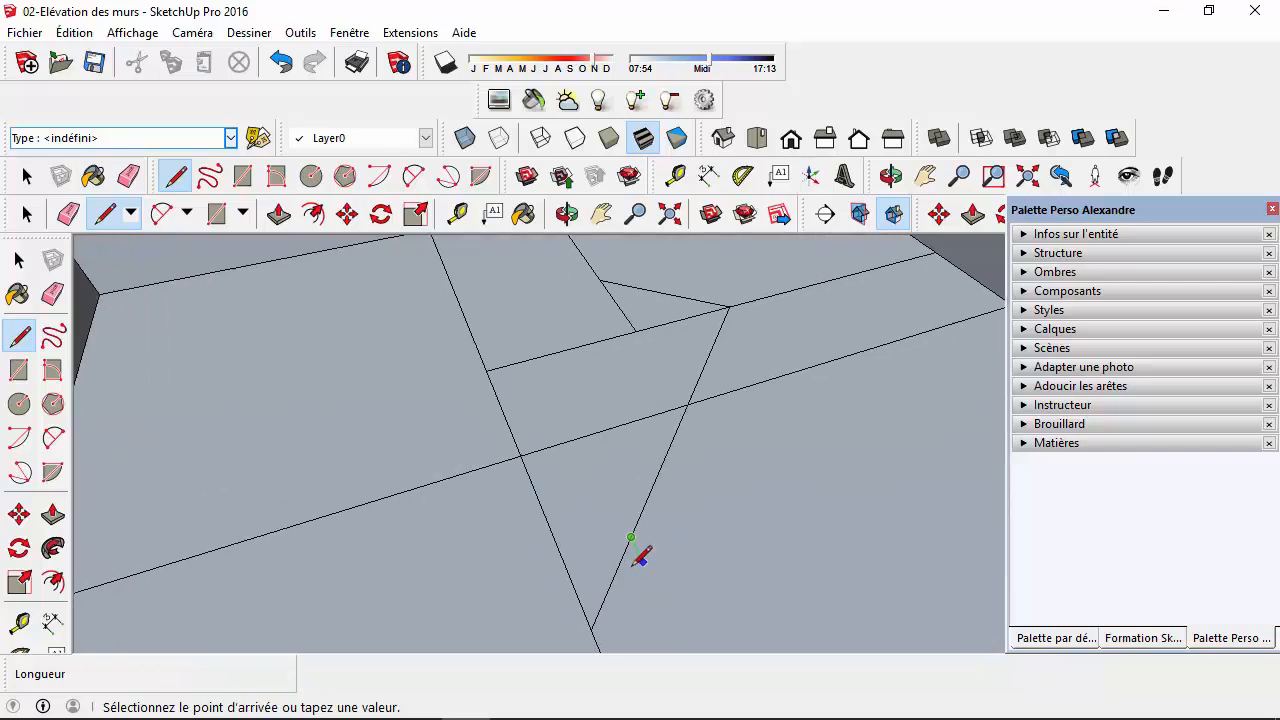
scroll(641, 560, up, 4)
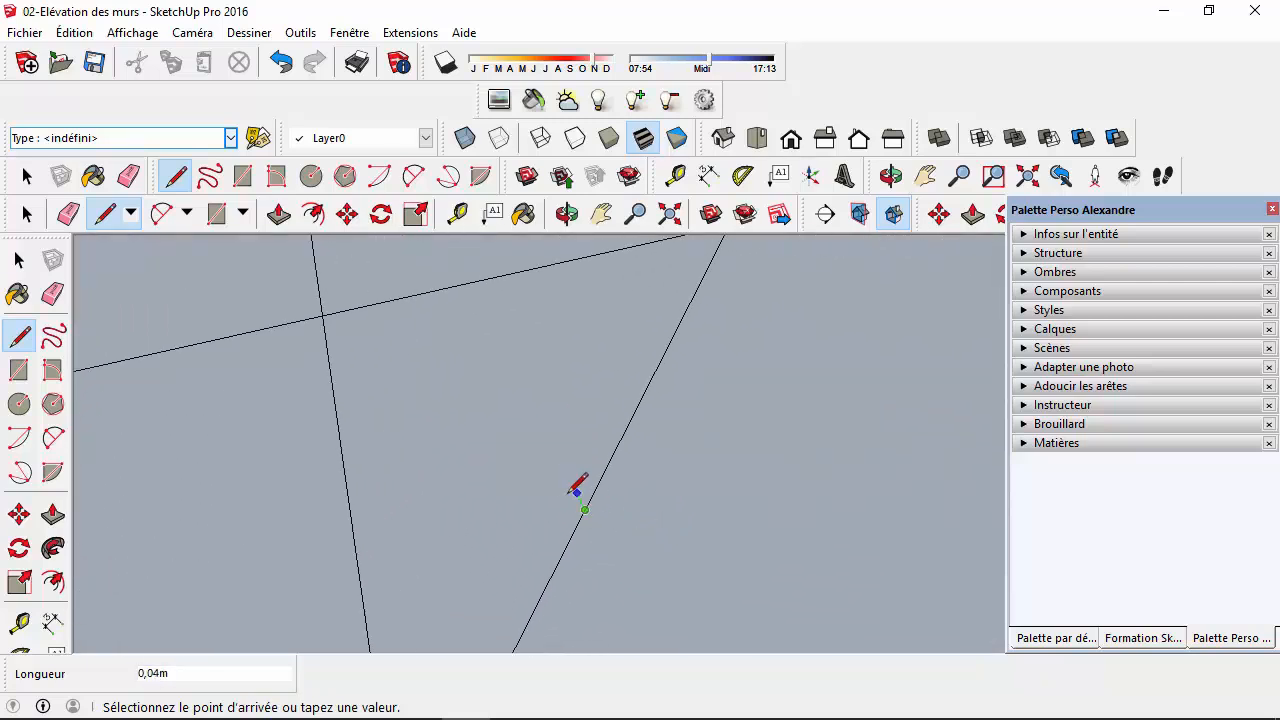
scroll(600, 515, down, 1)
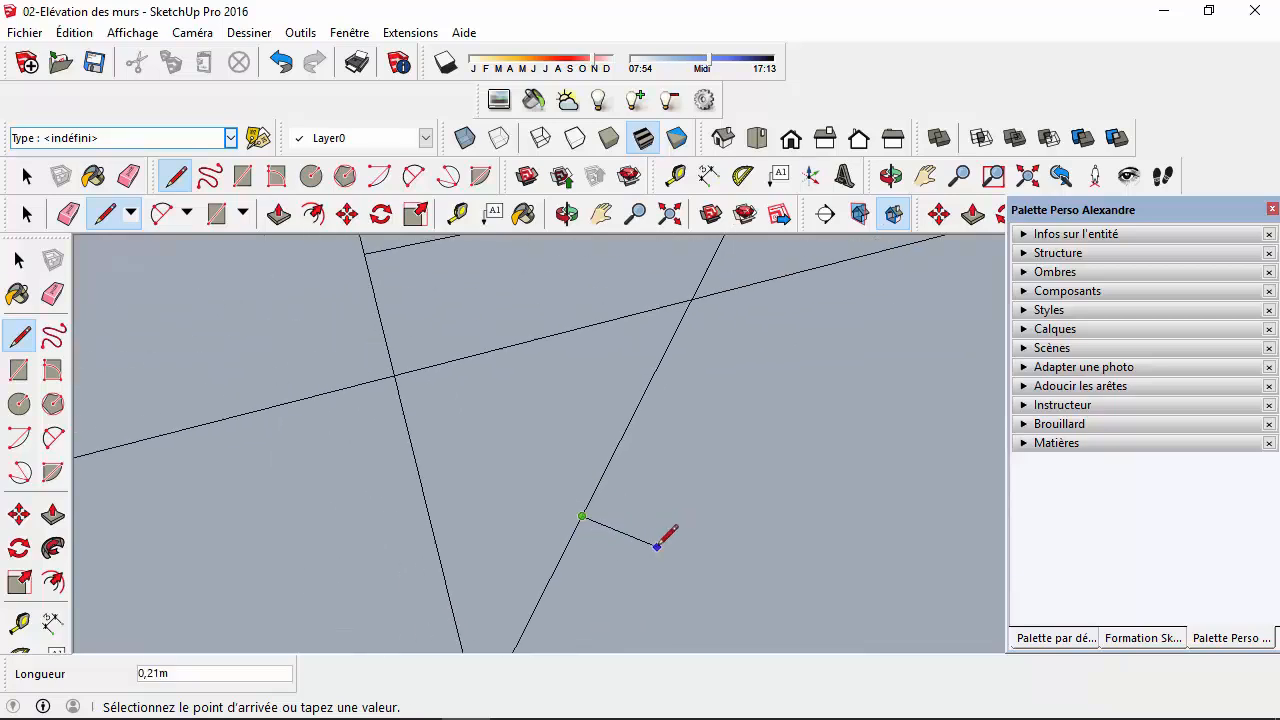
scroll(657, 546, down, 1)
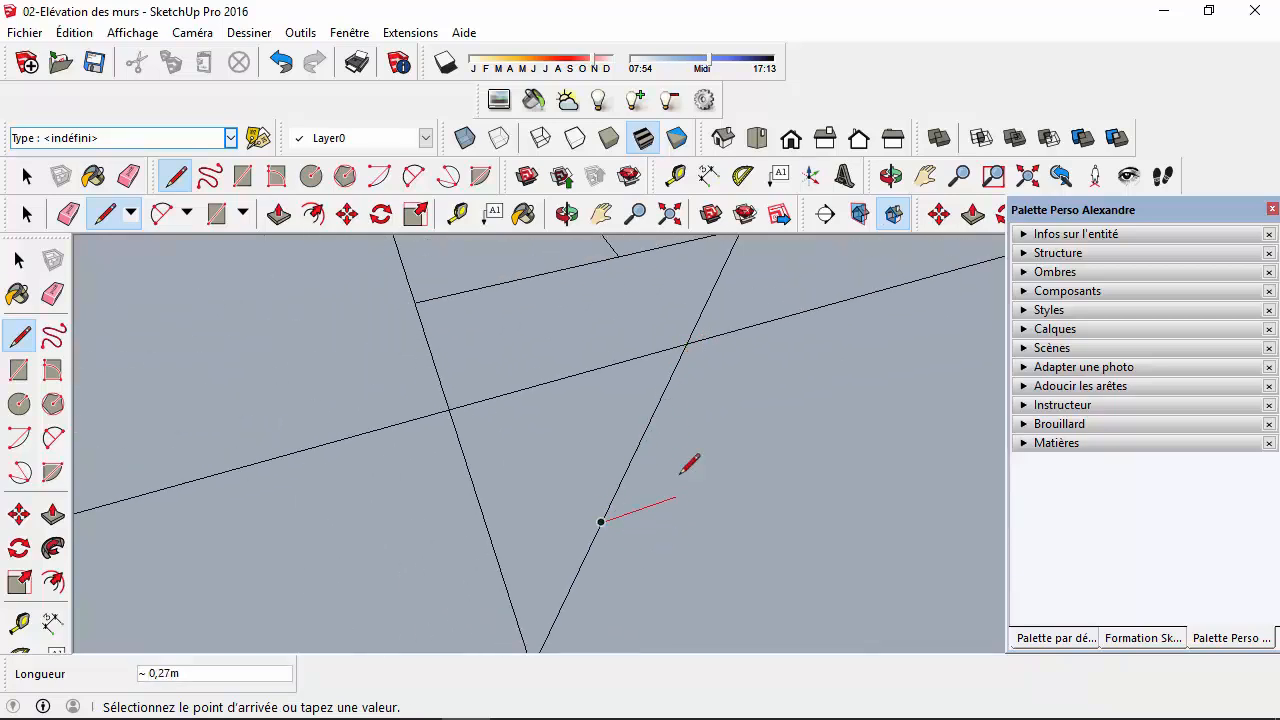
scroll(606, 569, down, 2)
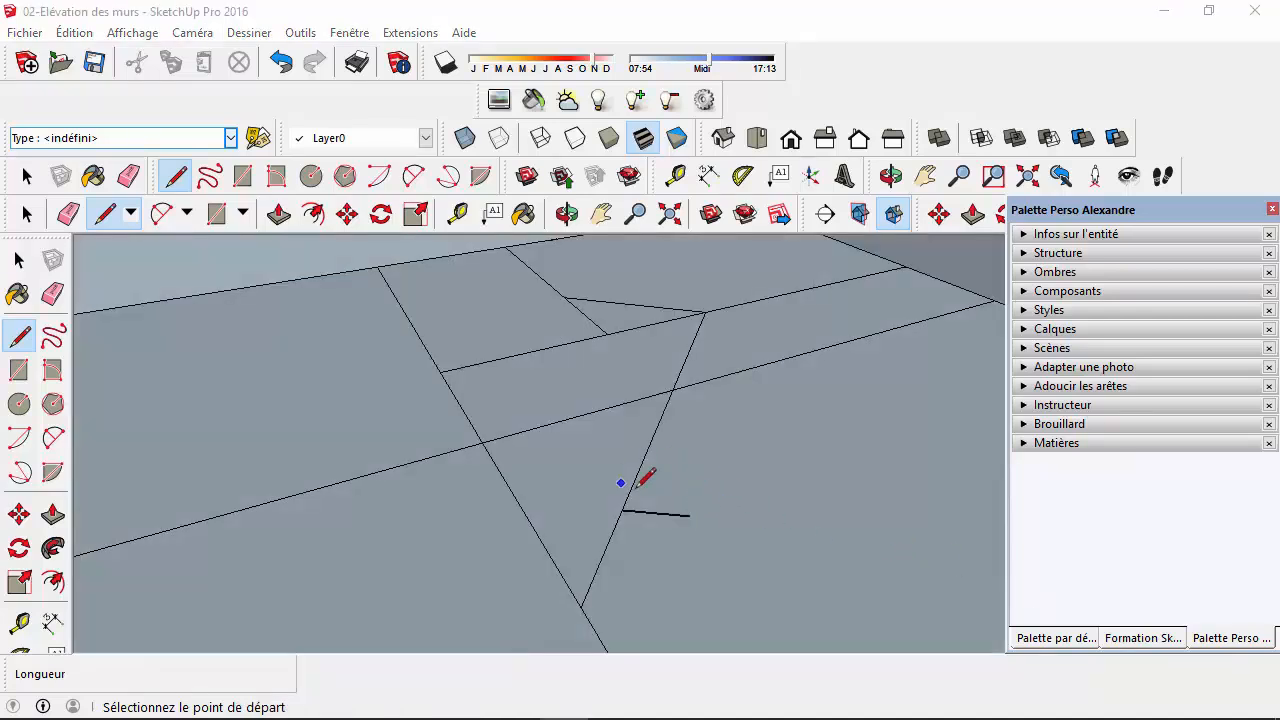
- Draw a line from the diagonal's end on the short partition line to the intersection of the long partition line and corridor line
scroll(686, 514, up, 2)
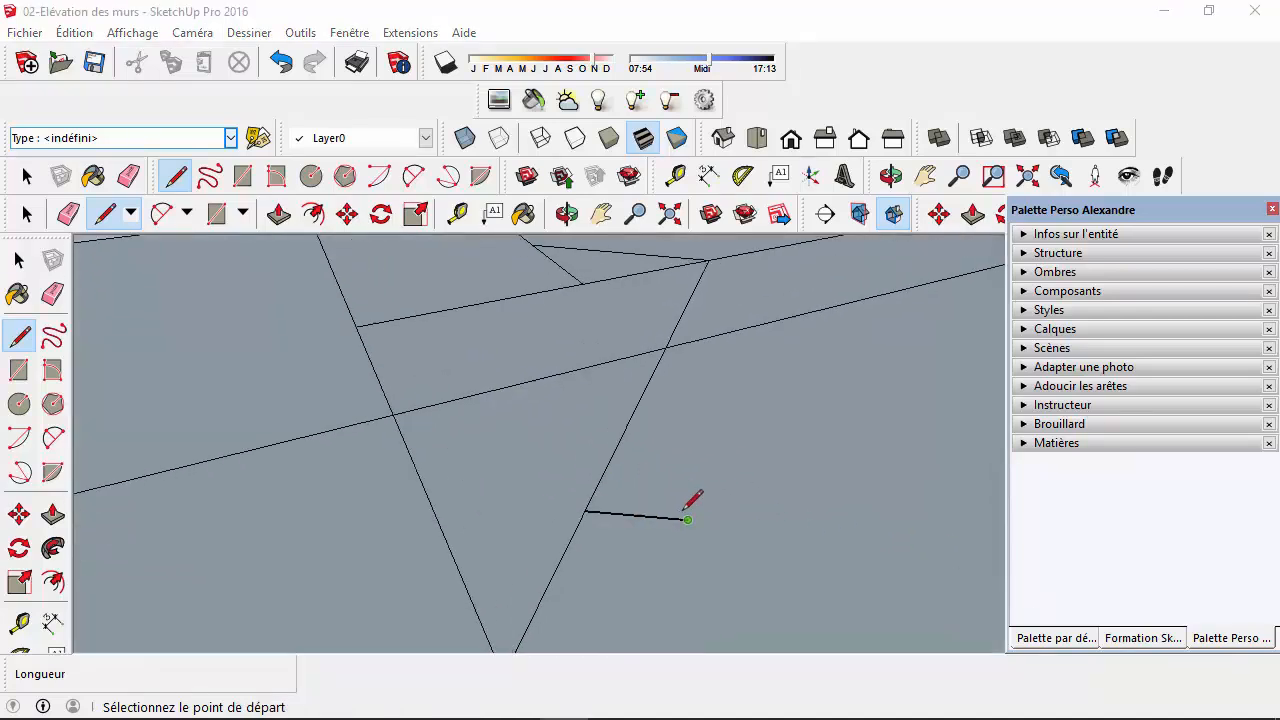
middle_drag(687, 519, 580, 508)
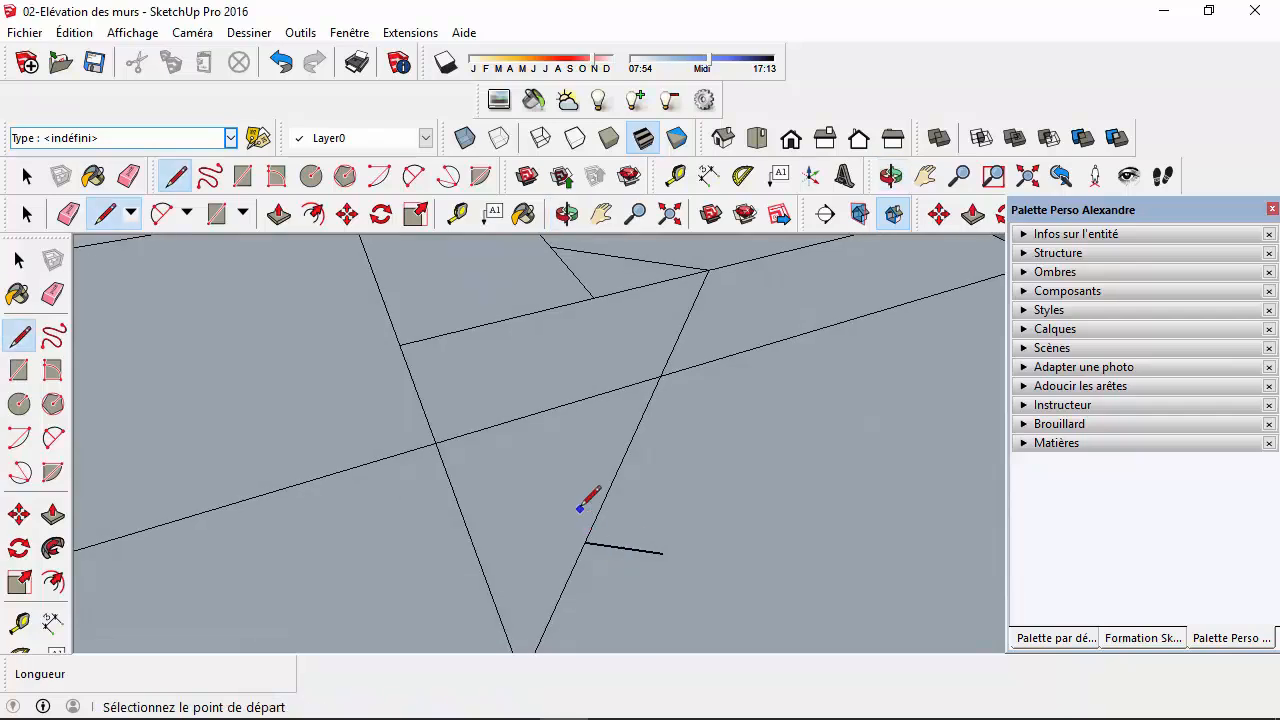
click(549, 246)
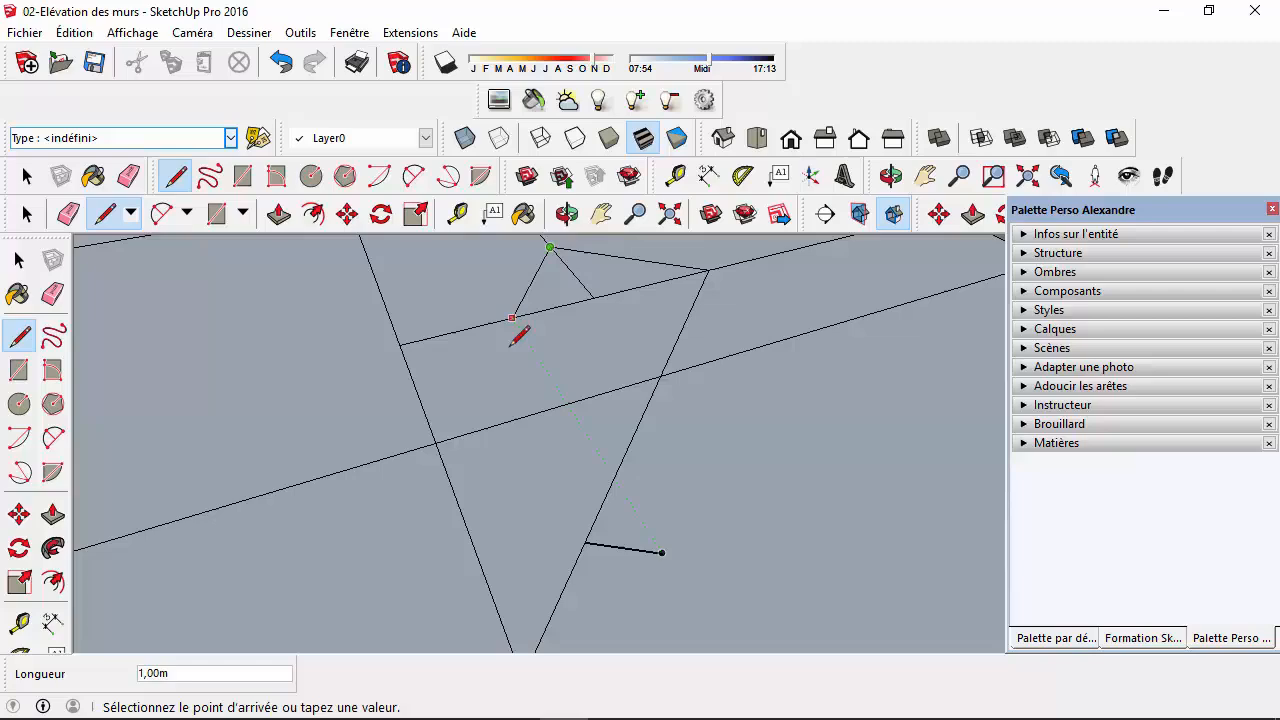
click(437, 441)
- Measure the diagonal between the short partition line and the intersection of the corridor and long partition lines
scroll(560, 403, down, 5)
middle_click(518, 418)
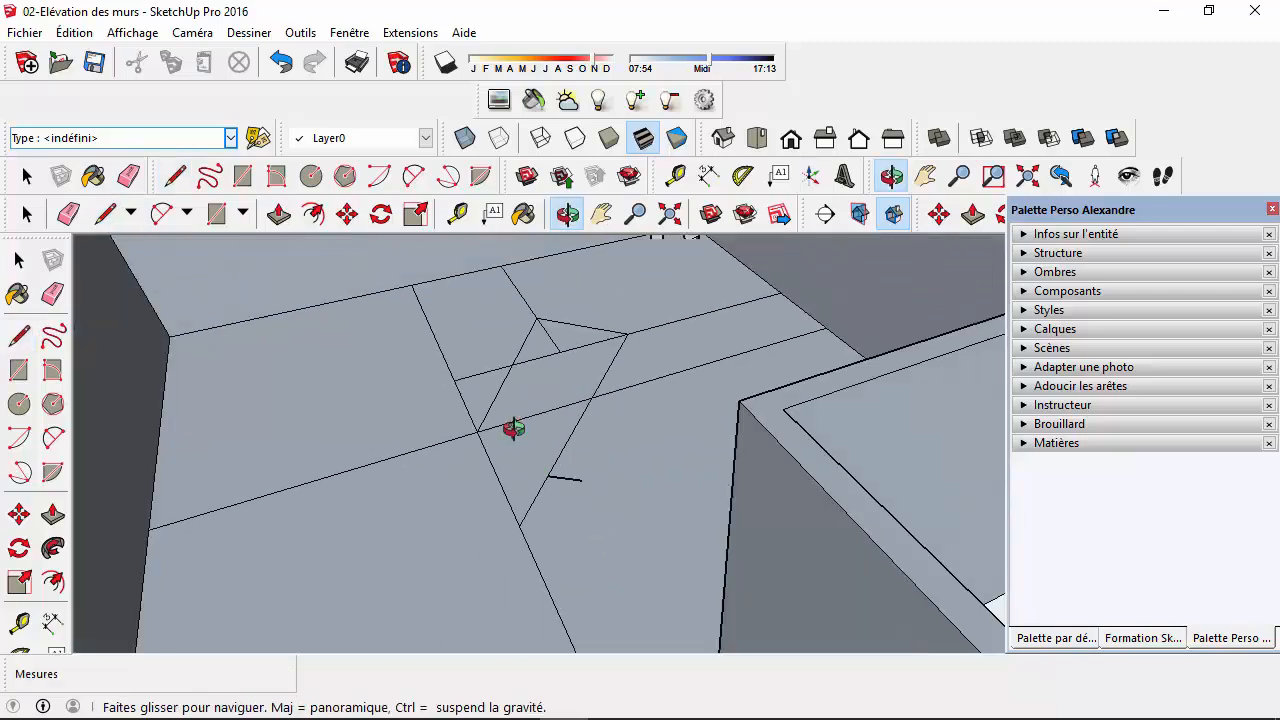
scroll(520, 371, up, 3)
scroll(514, 370, up, 2)
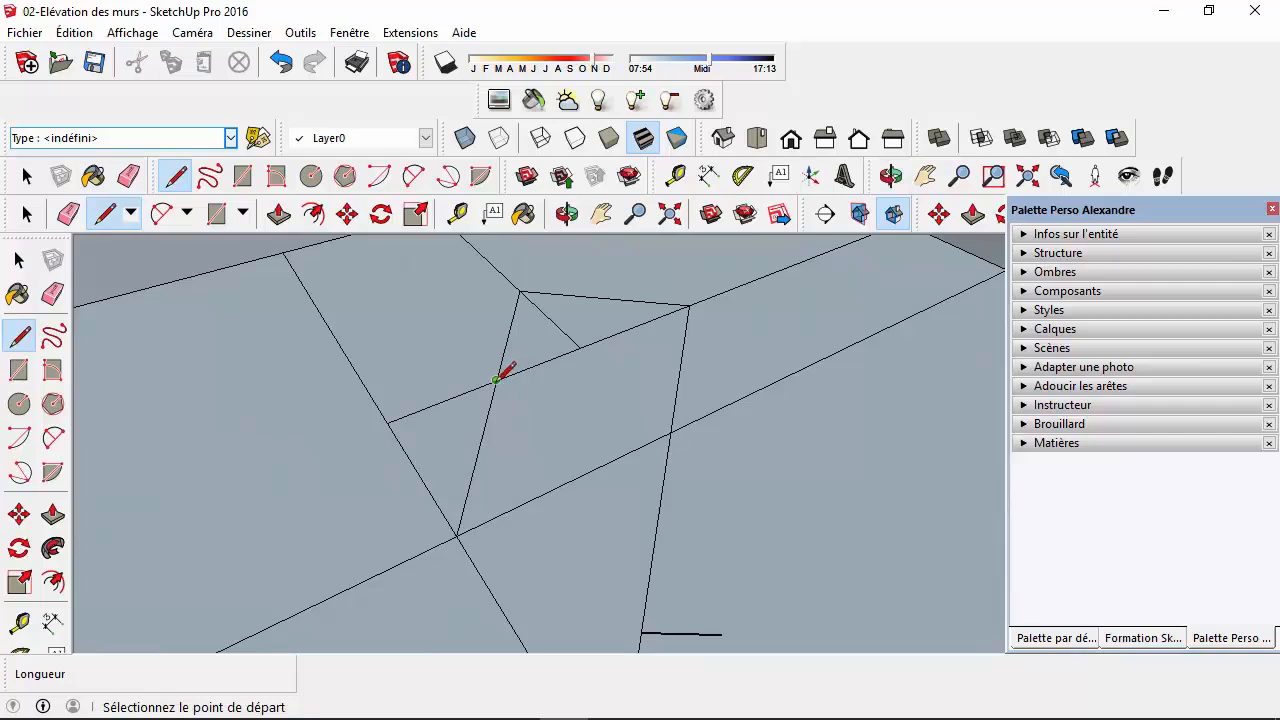
click(709, 177)
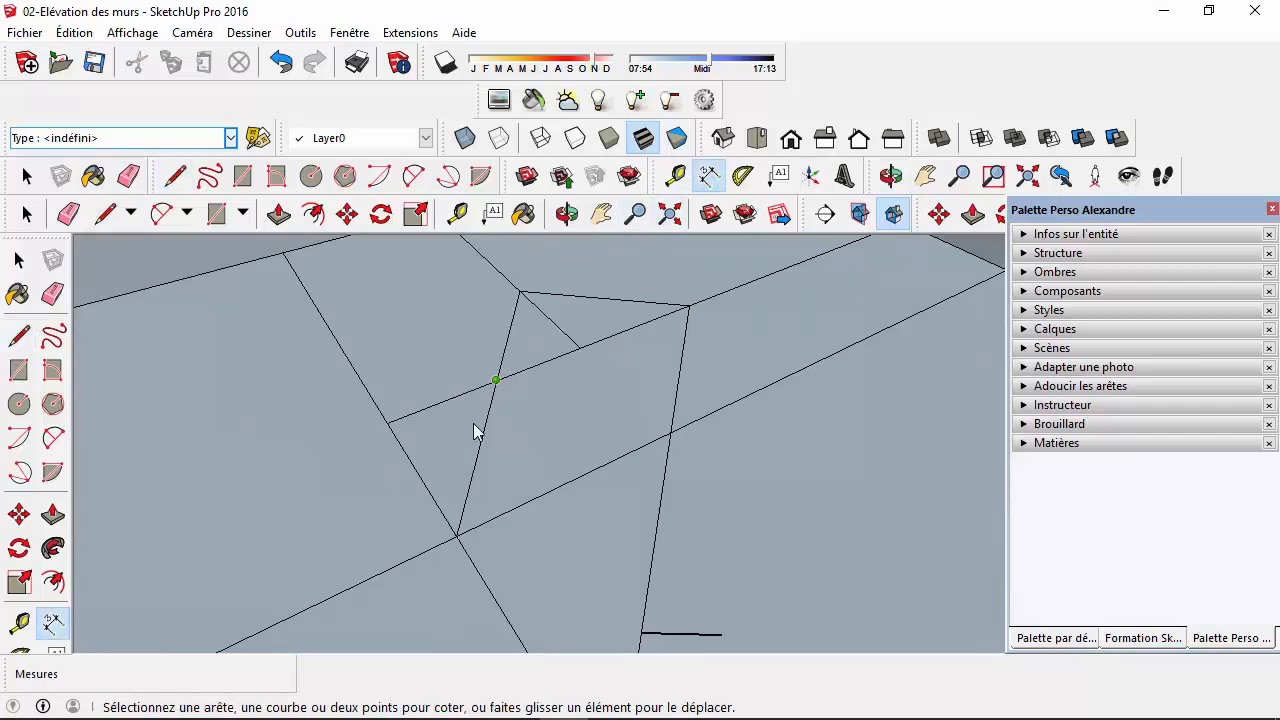
click(462, 517)
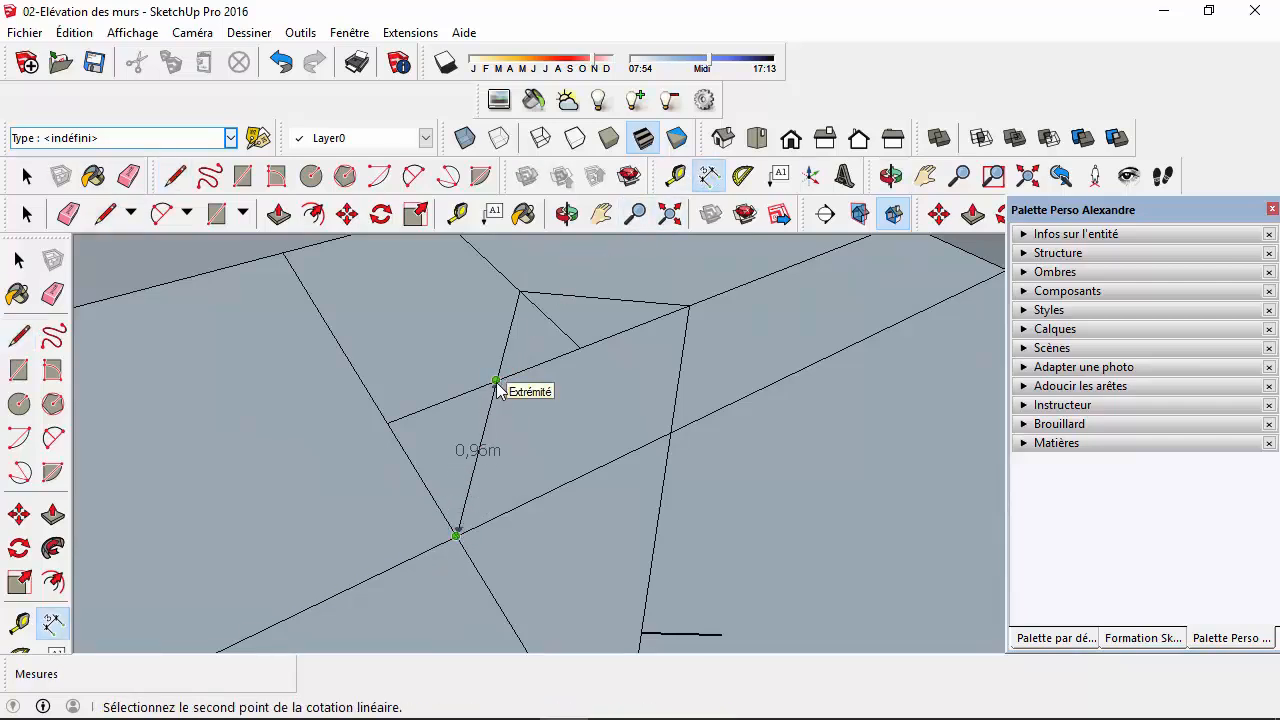
click(496, 381)
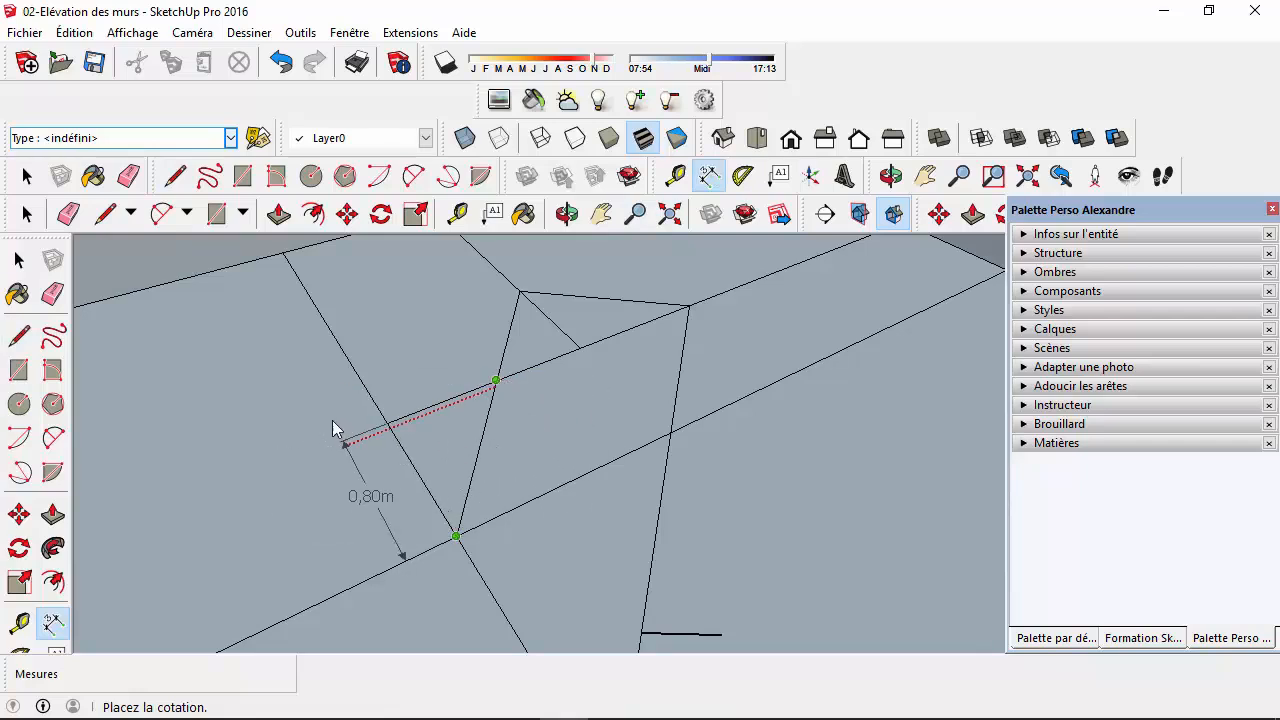
key(Escape)
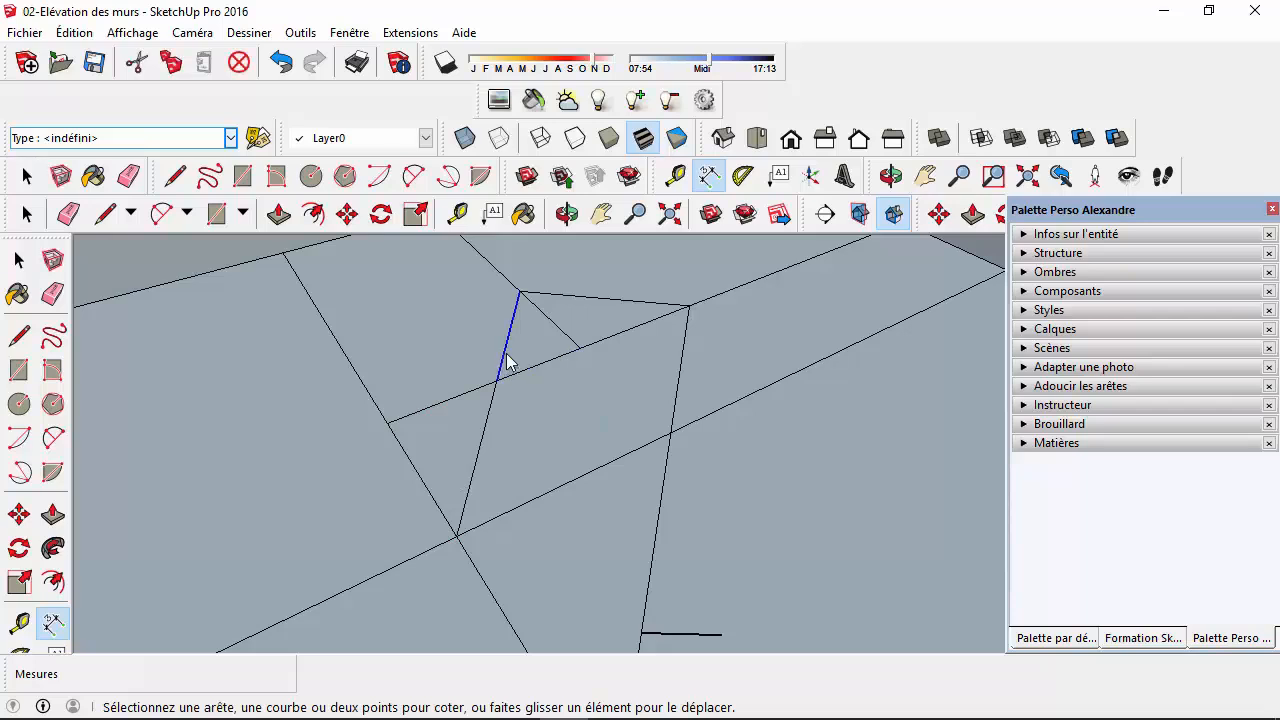
click(507, 363)
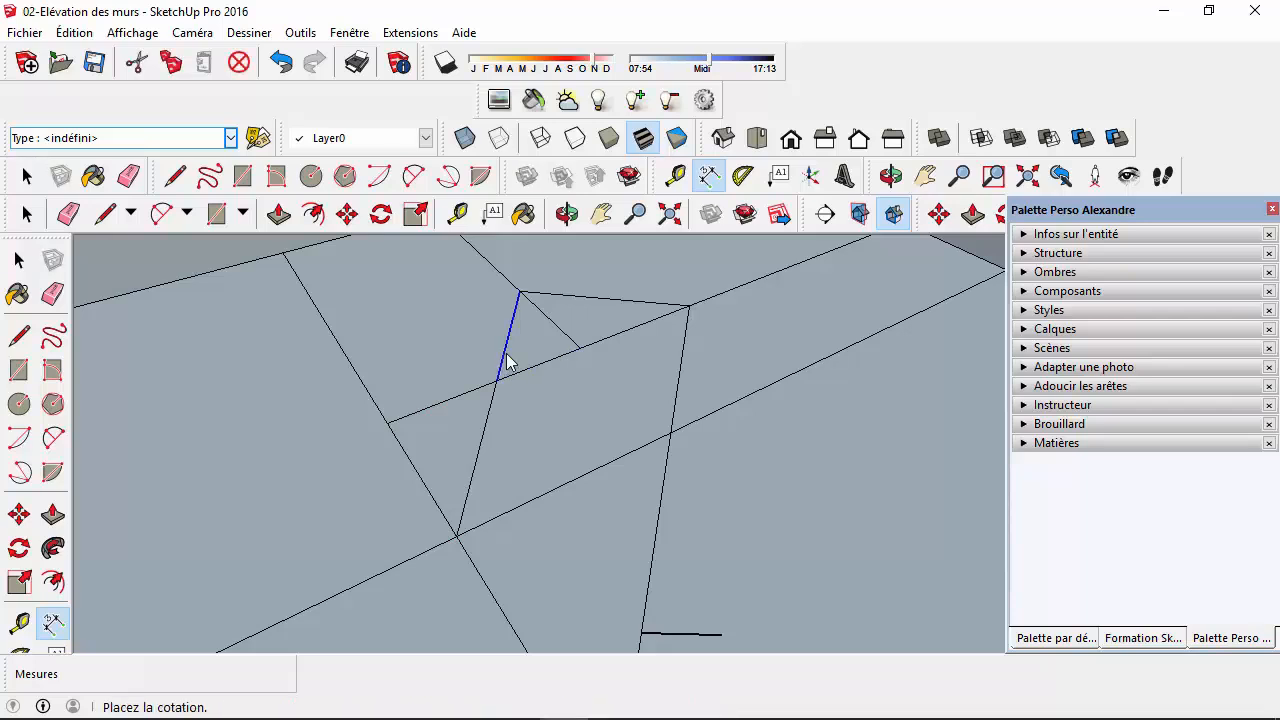
key(Escape)
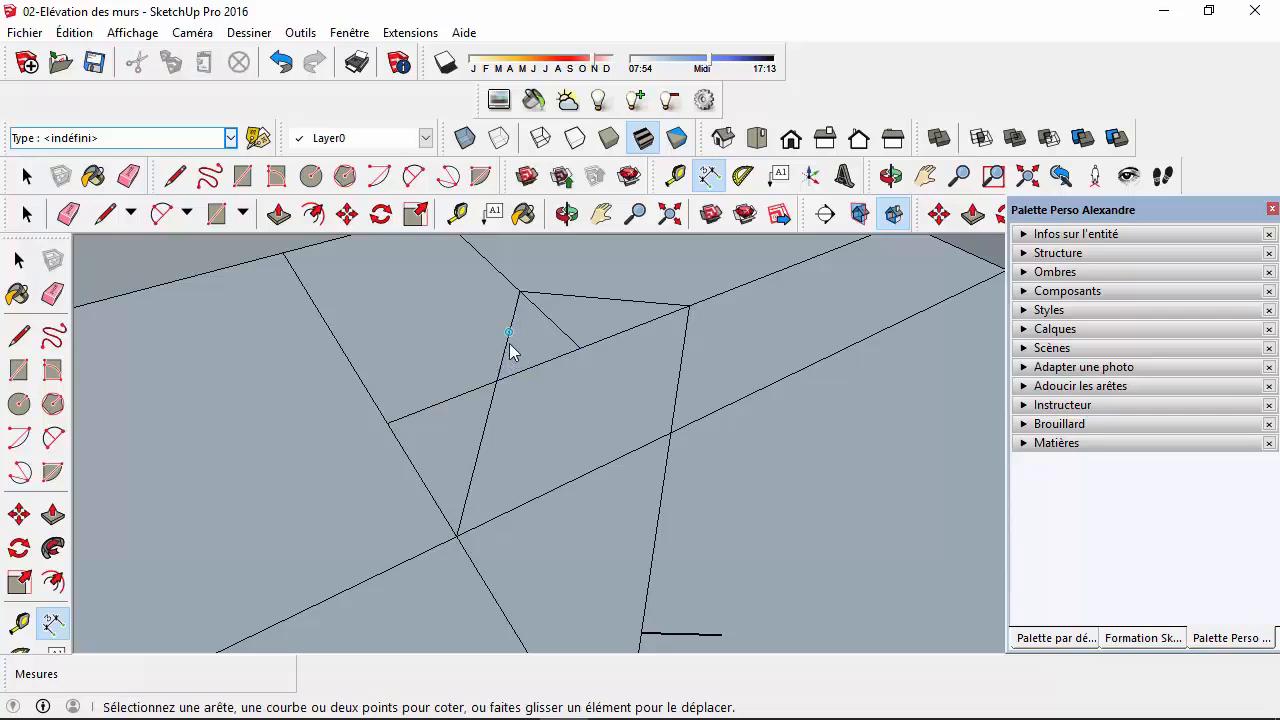
click(27, 175)
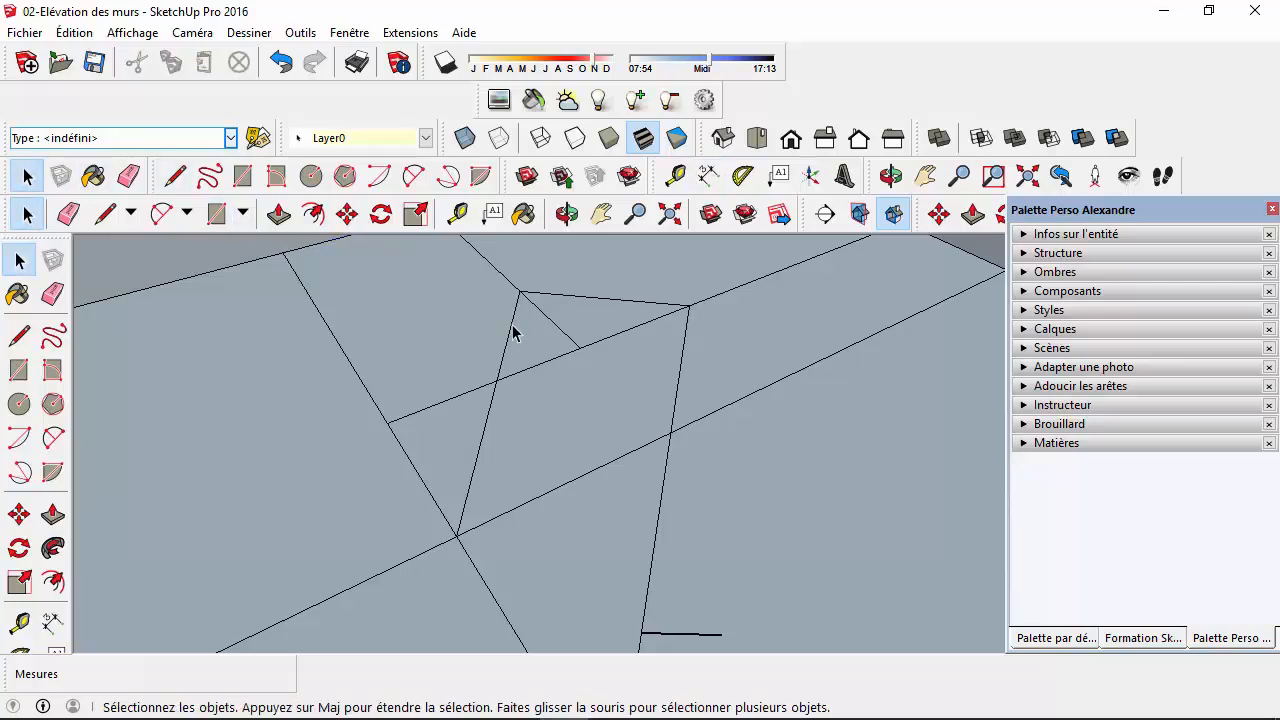
click(513, 335)
key(Delete)
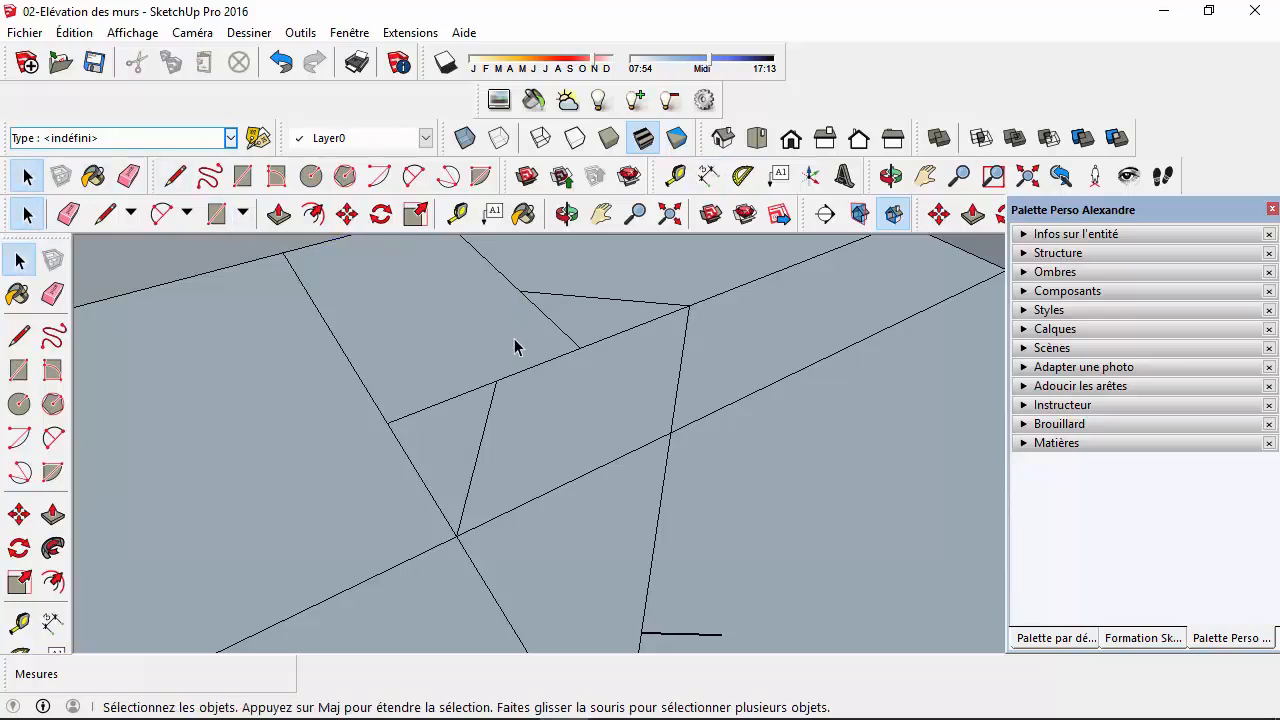
key(ctrl+z)
- Delete the diagonal's lower segment, the short partition's end up to the long partition line, and the long partition's stretch beyond the corridor line
click(490, 415)
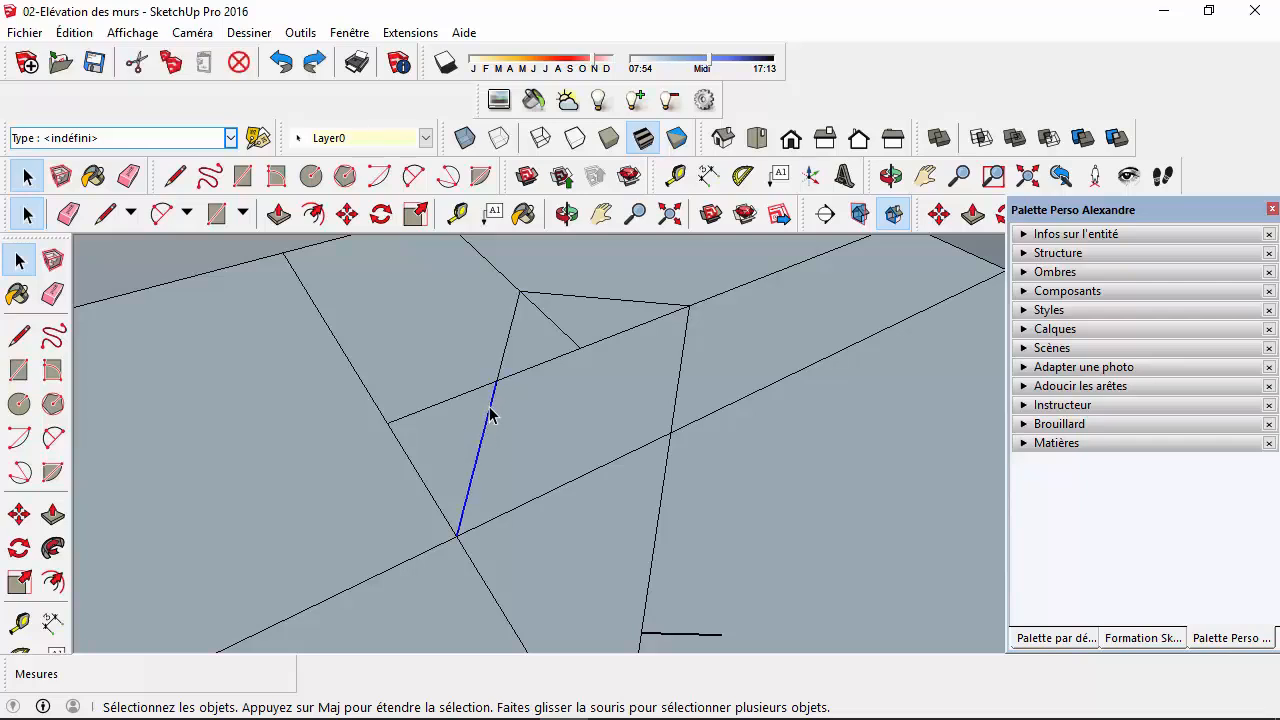
key(Delete)
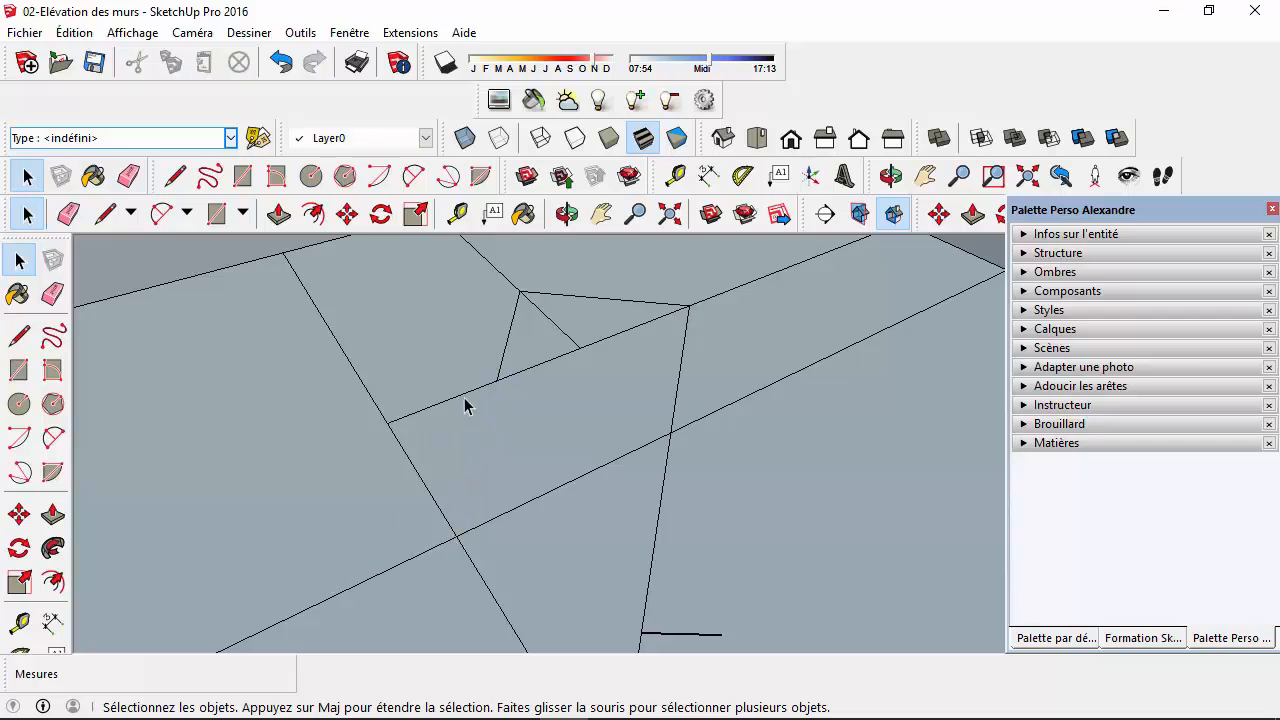
click(476, 391)
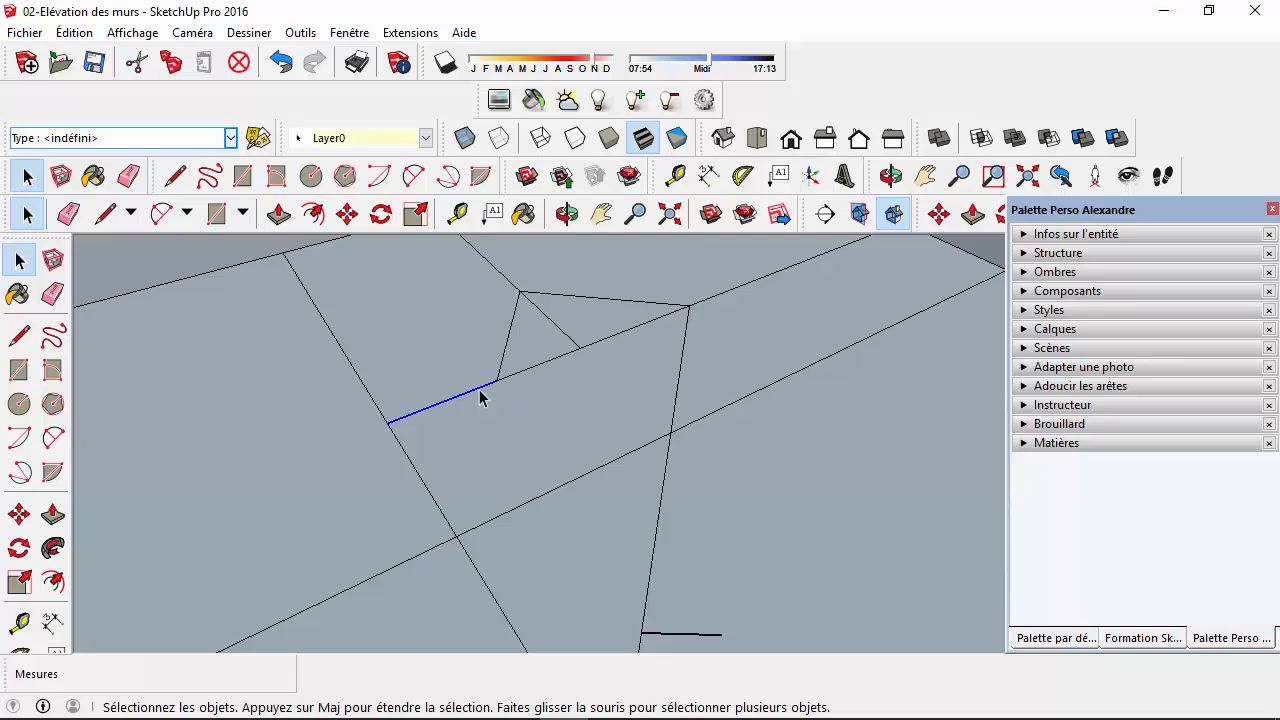
key(Delete)
click(376, 416)
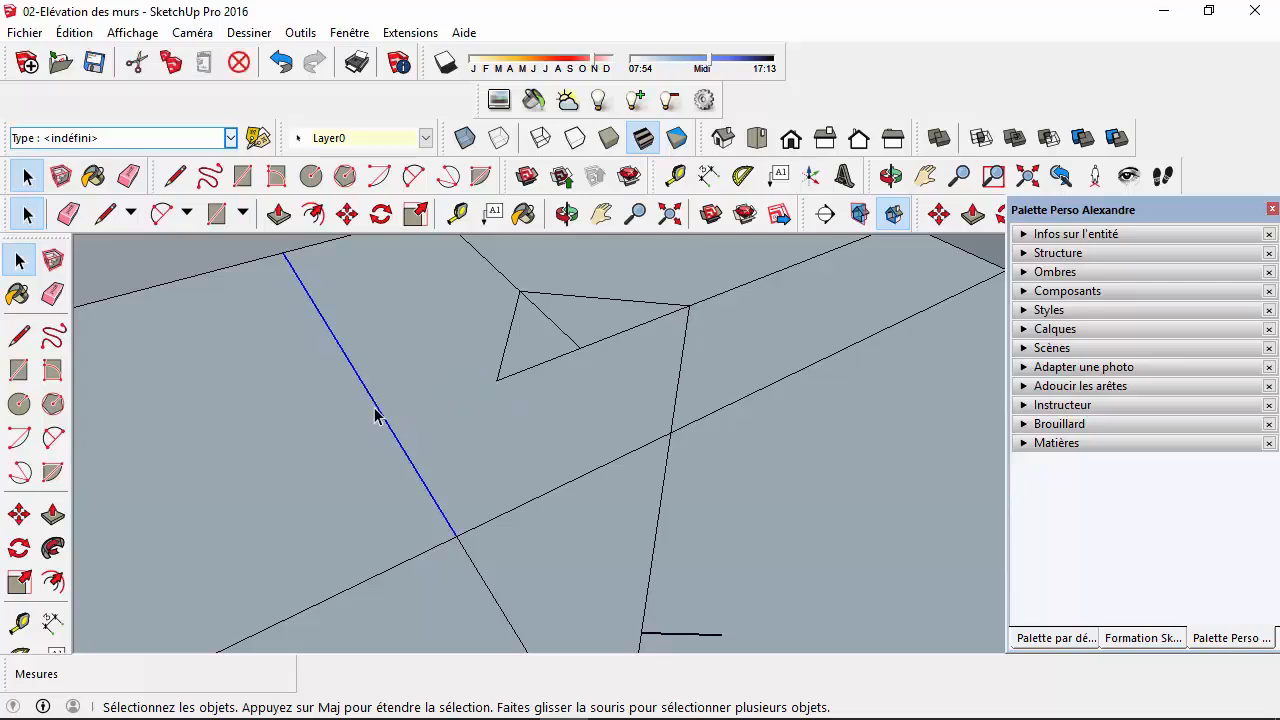
key(Delete)
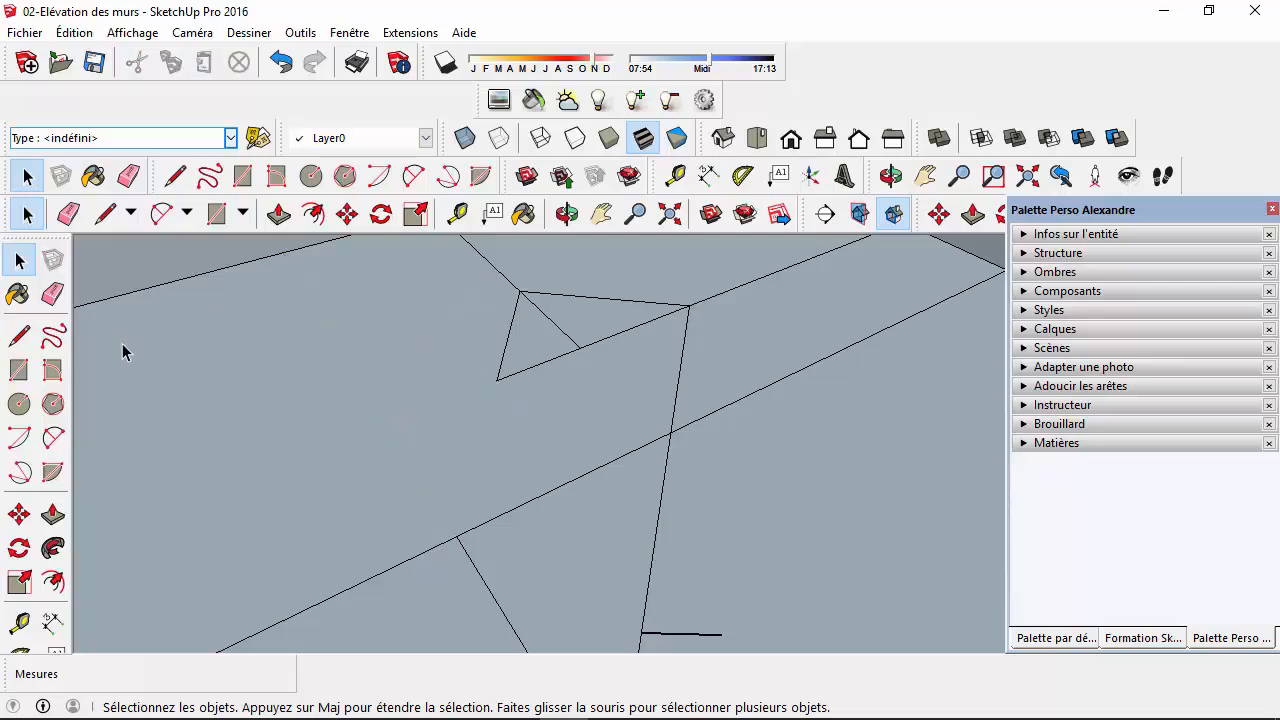
- Delete the triangle's upper edge, its inner line and its base along the short partition line, keeping the short diagonal
click(551, 295)
key(Delete)
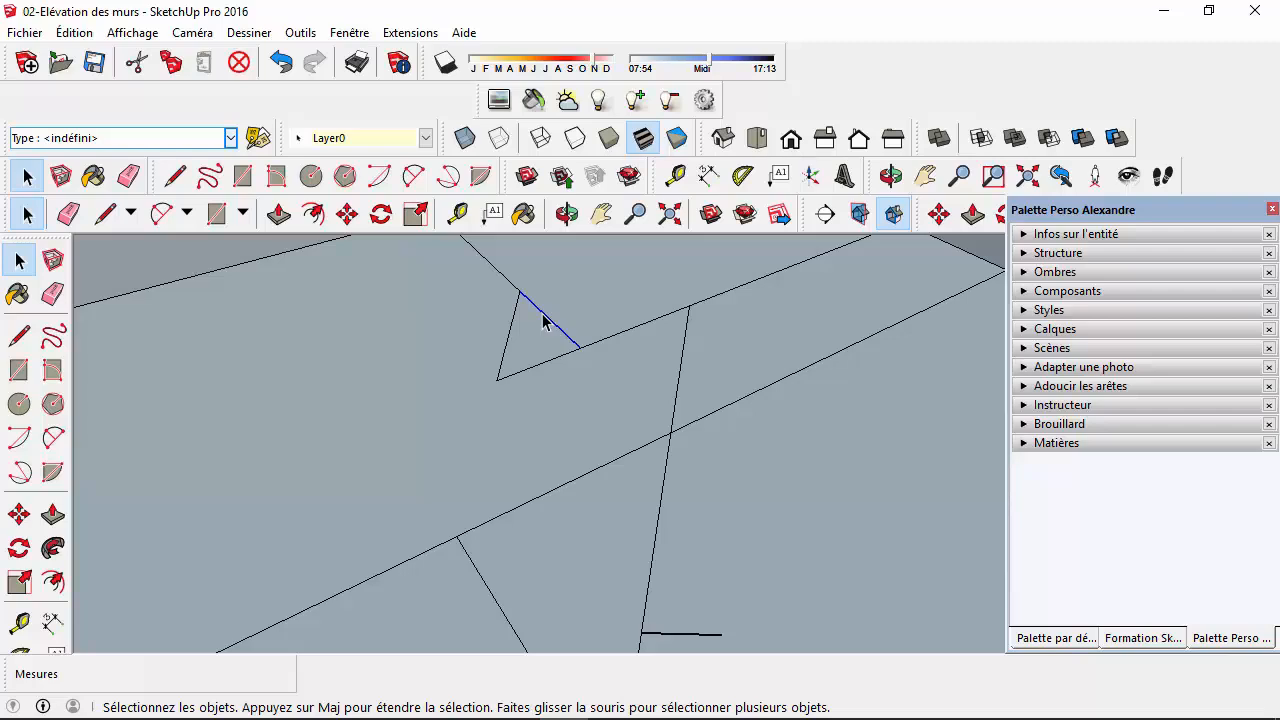
key(Delete)
click(587, 354)
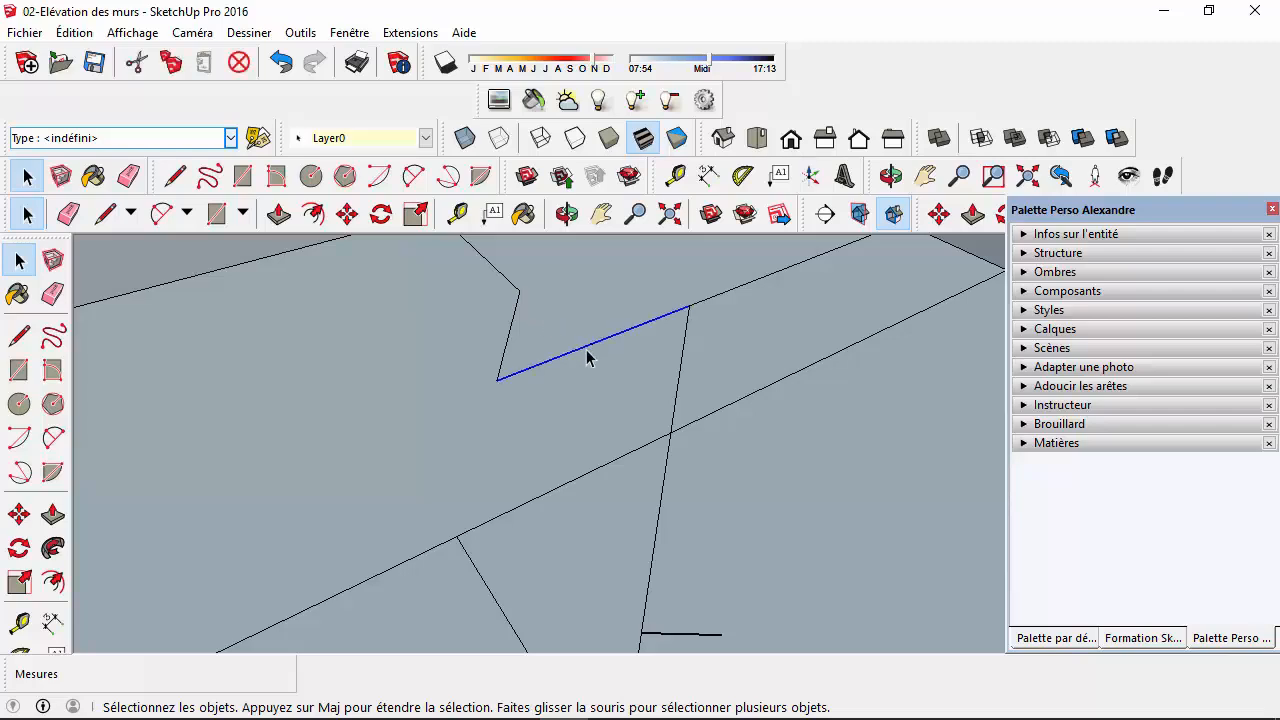
key(Delete)
- Delete the slanted line beyond its 1 m segment, the short branch line, and the corridor line between the slanted and long partition lines
scroll(614, 366, down, 3)
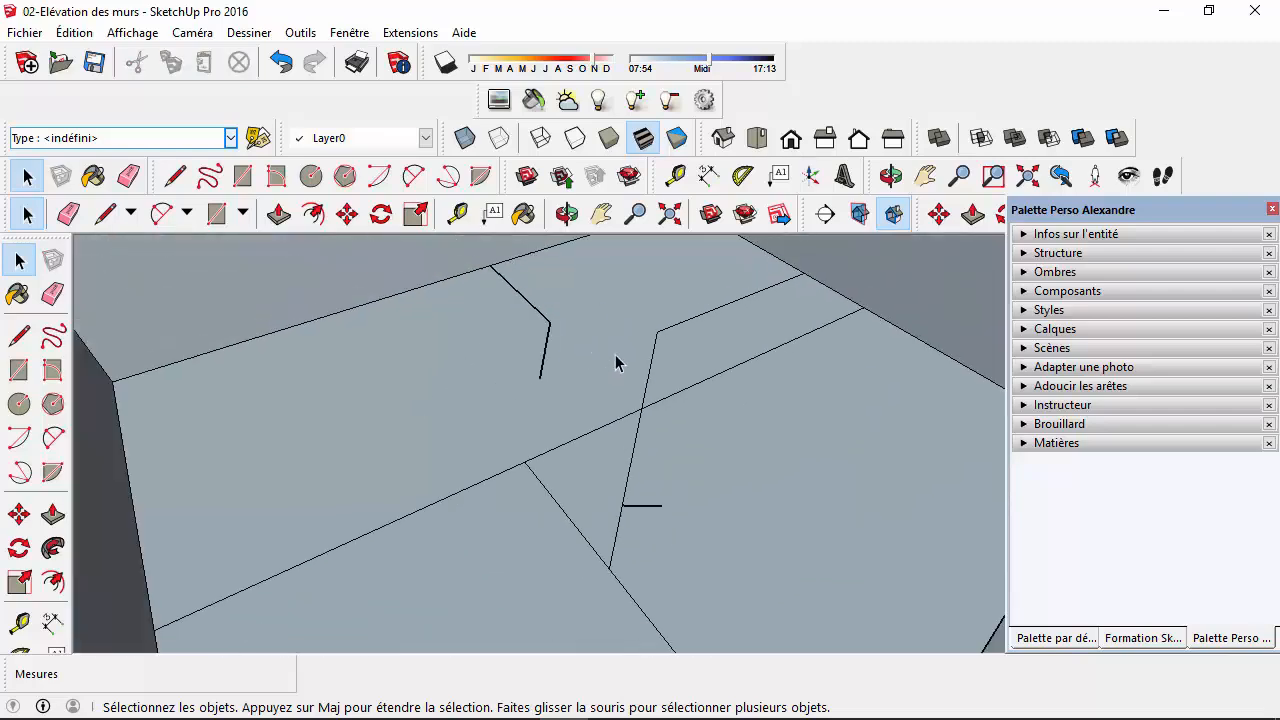
scroll(614, 366, down, 3)
scroll(635, 370, up, 3)
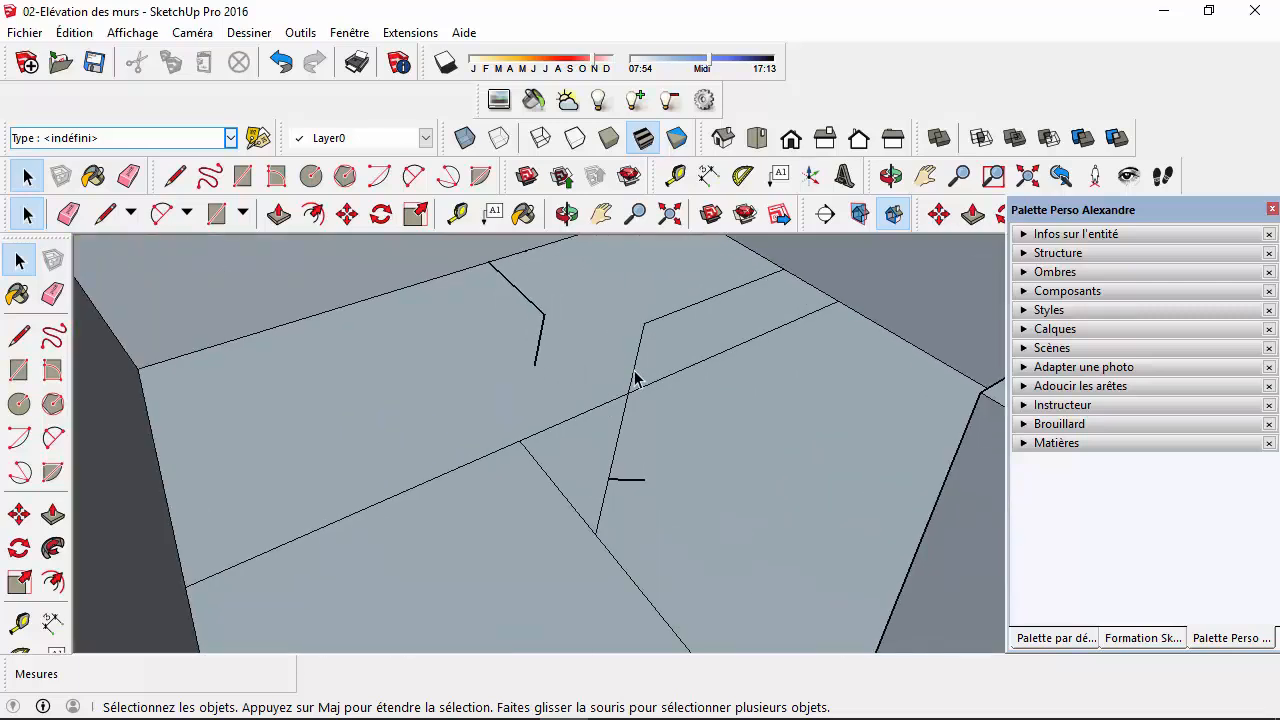
click(604, 500)
key(Delete)
click(627, 480)
key(Delete)
click(557, 425)
key(Delete)
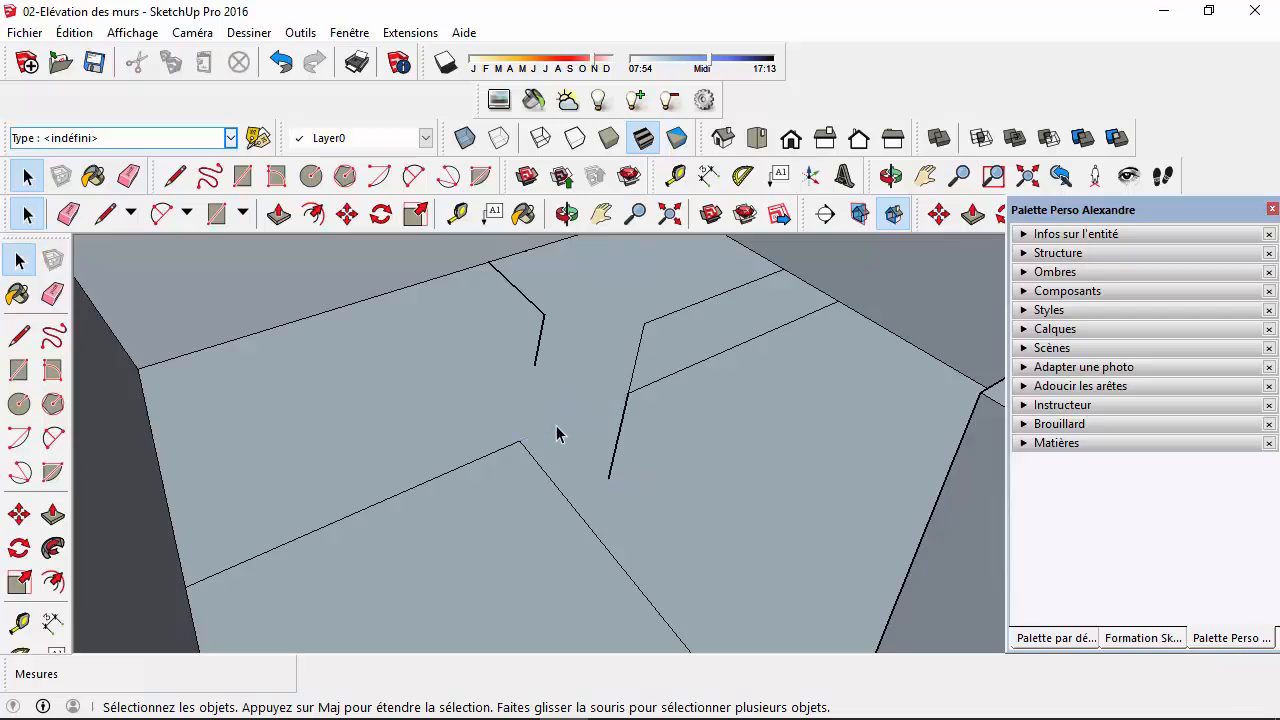
- Draw a line extending the slanted line from the 1 m segment's end to the long partition line
scroll(596, 532, up, 3)
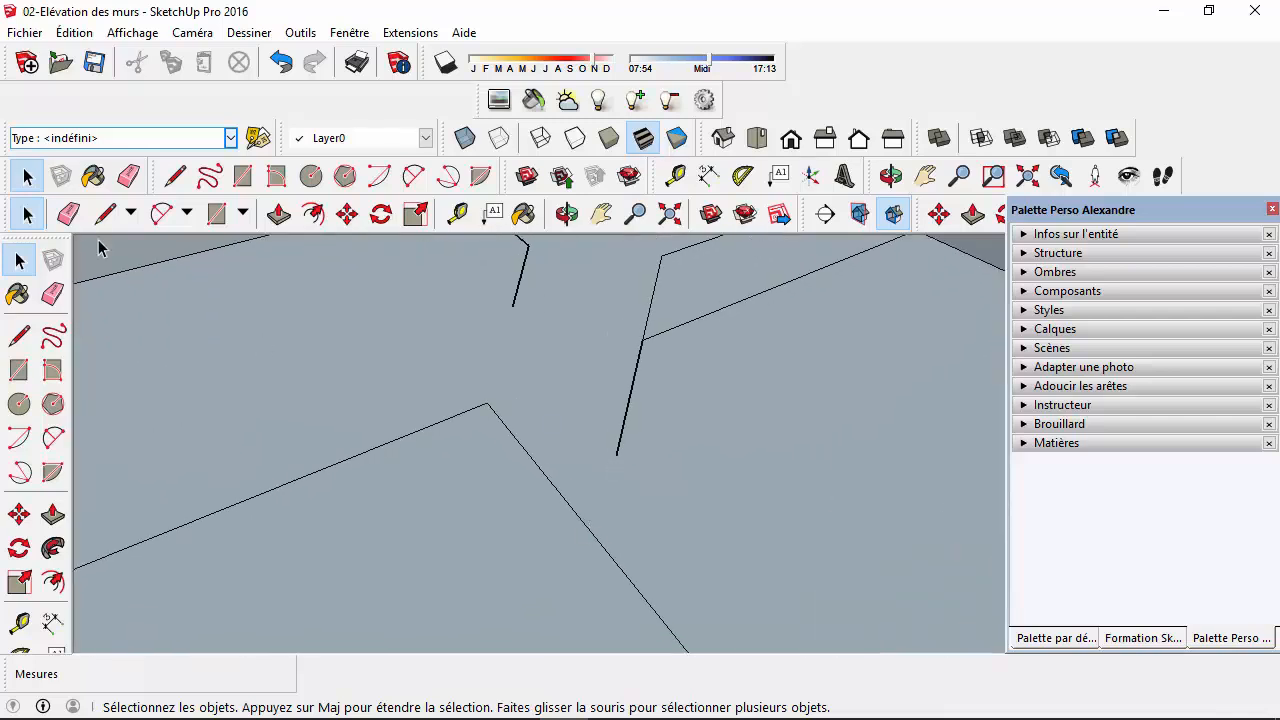
click(105, 213)
click(616, 456)
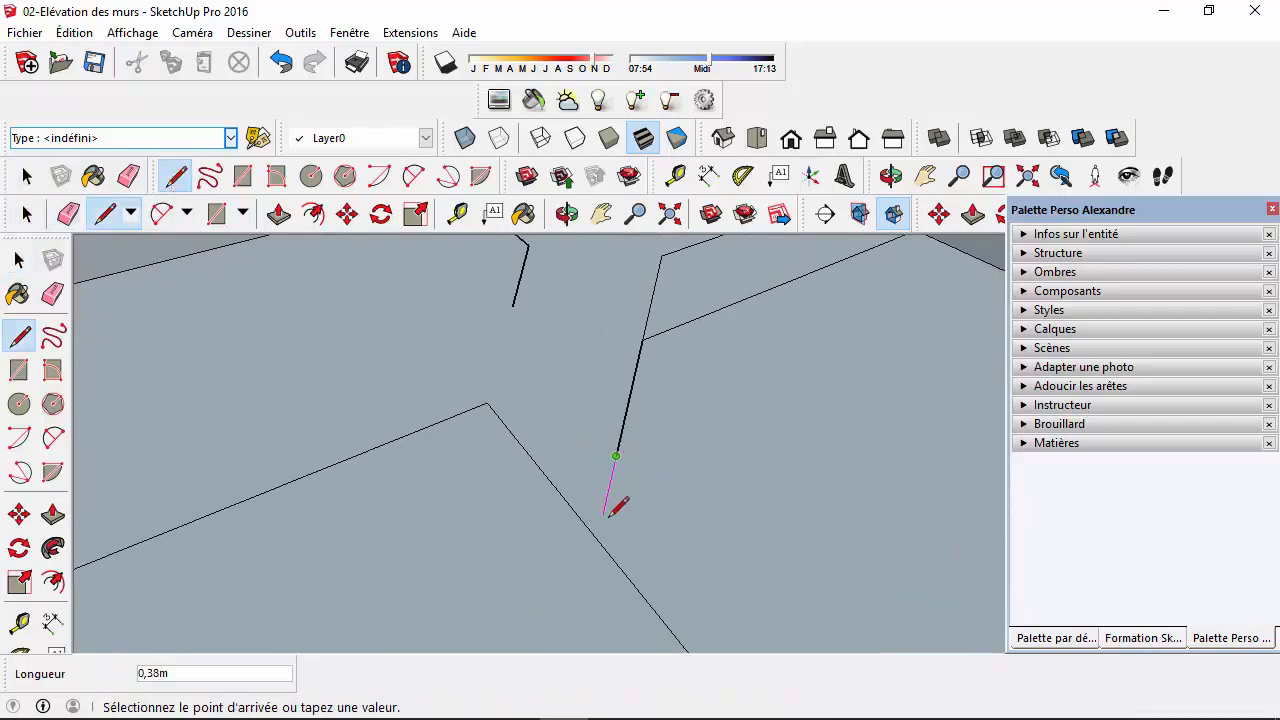
click(597, 538)
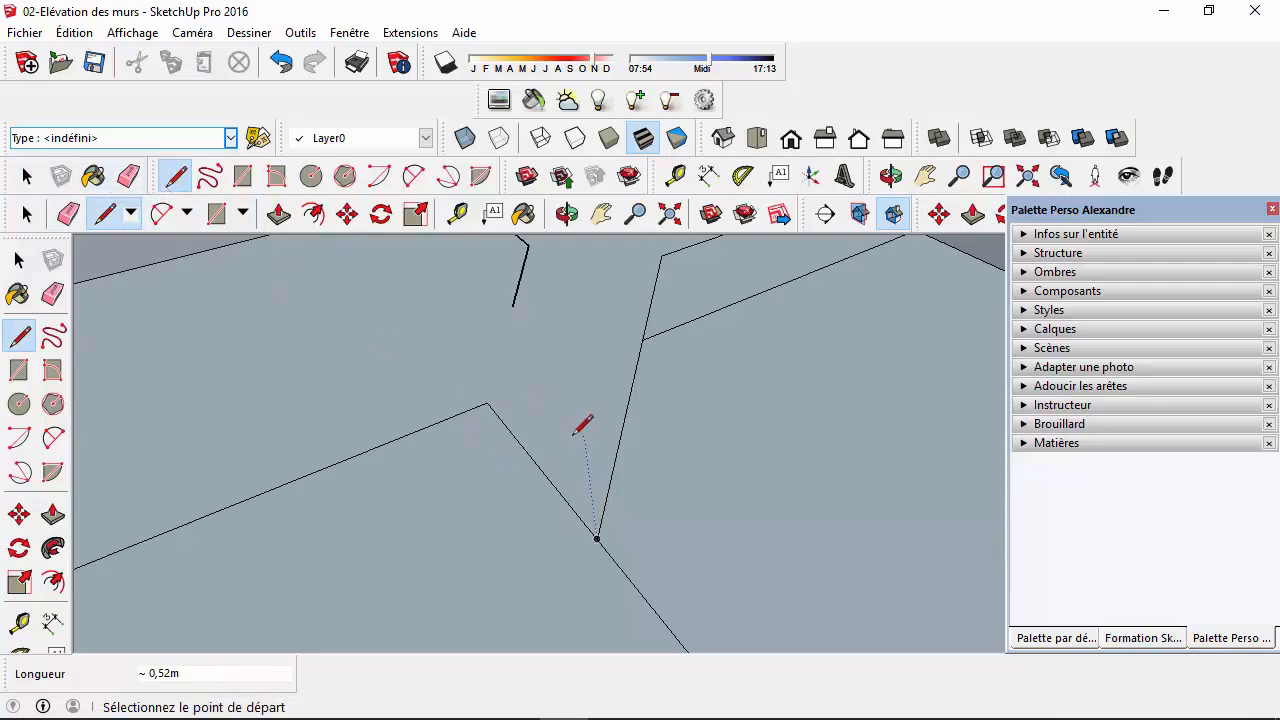
- Delete the long partition line between the corridor line's end and the slanted line, plus the slanted extension, to open a passage
key(space)
click(514, 437)
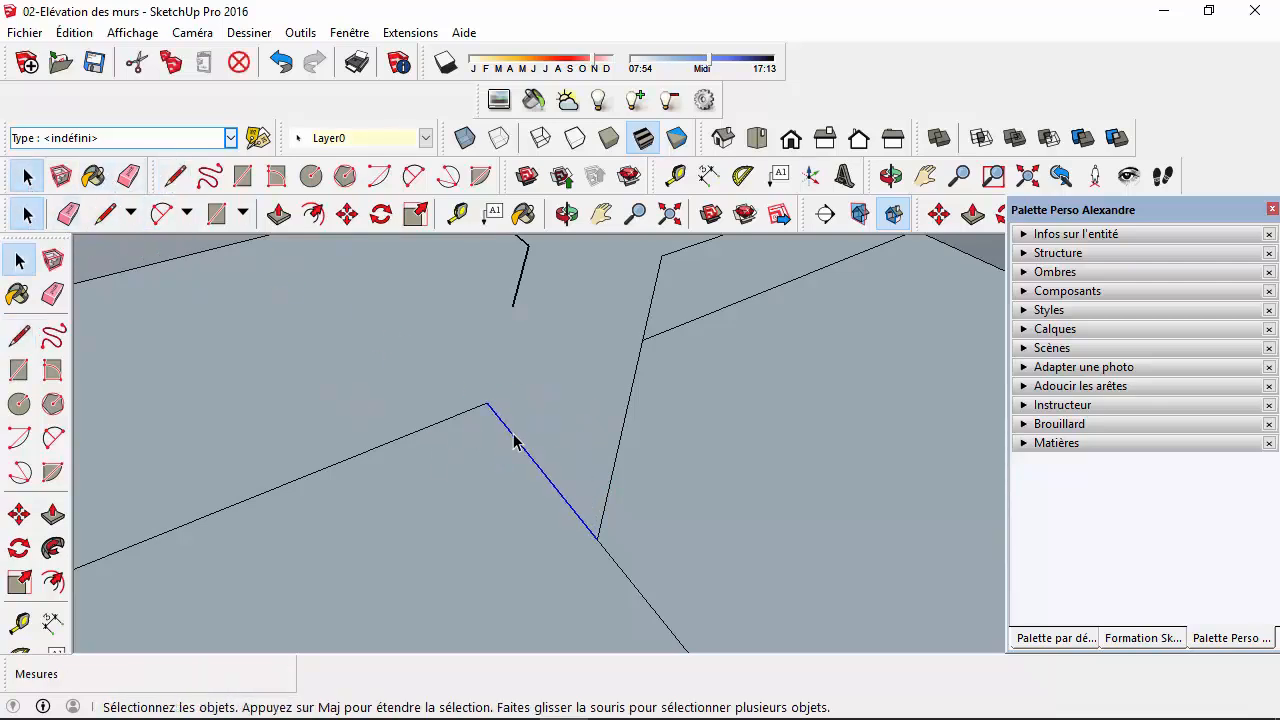
key(Delete)
click(608, 504)
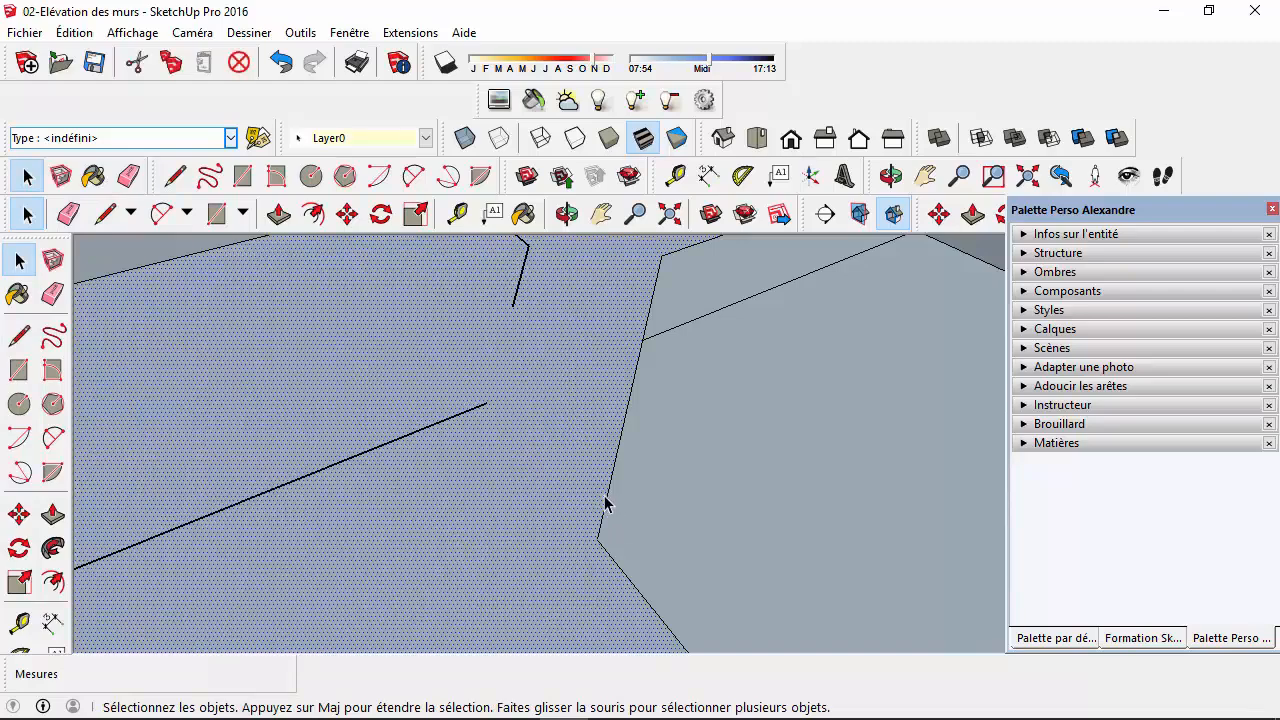
key(Delete)
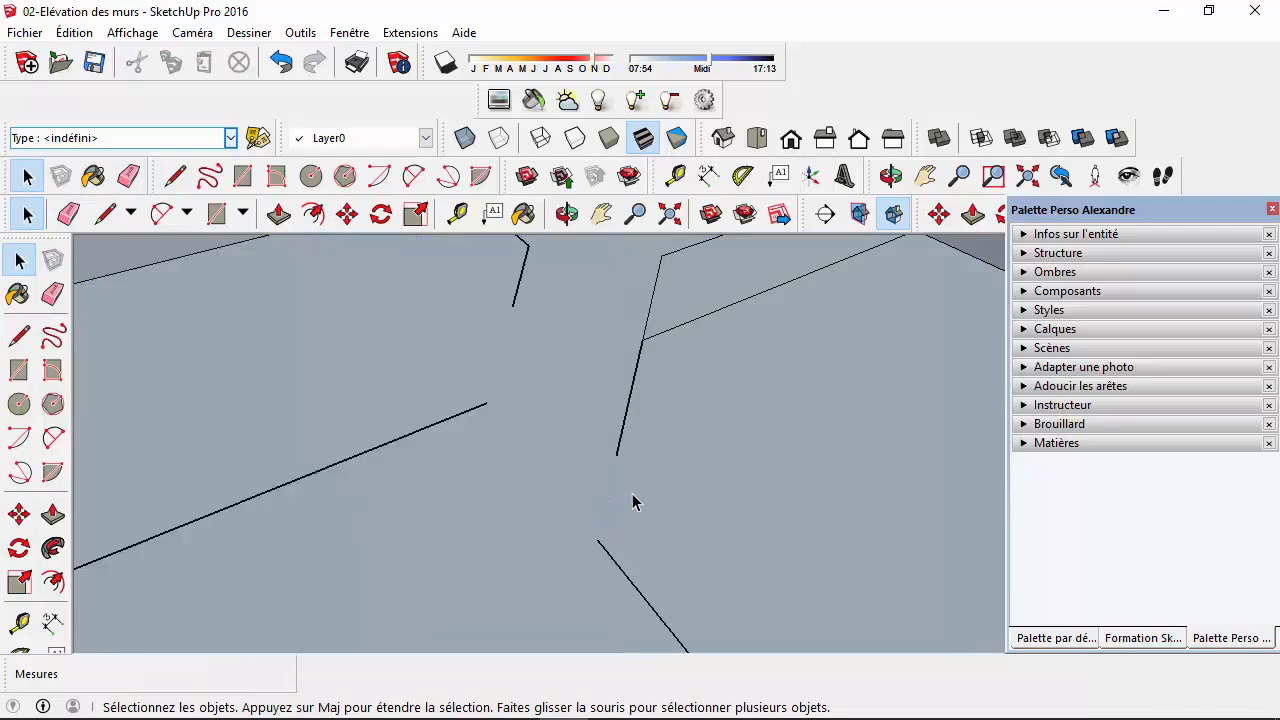
- Delete the short diagonal segment at the free end of the short partition line
middle_drag(631, 503, 651, 371)
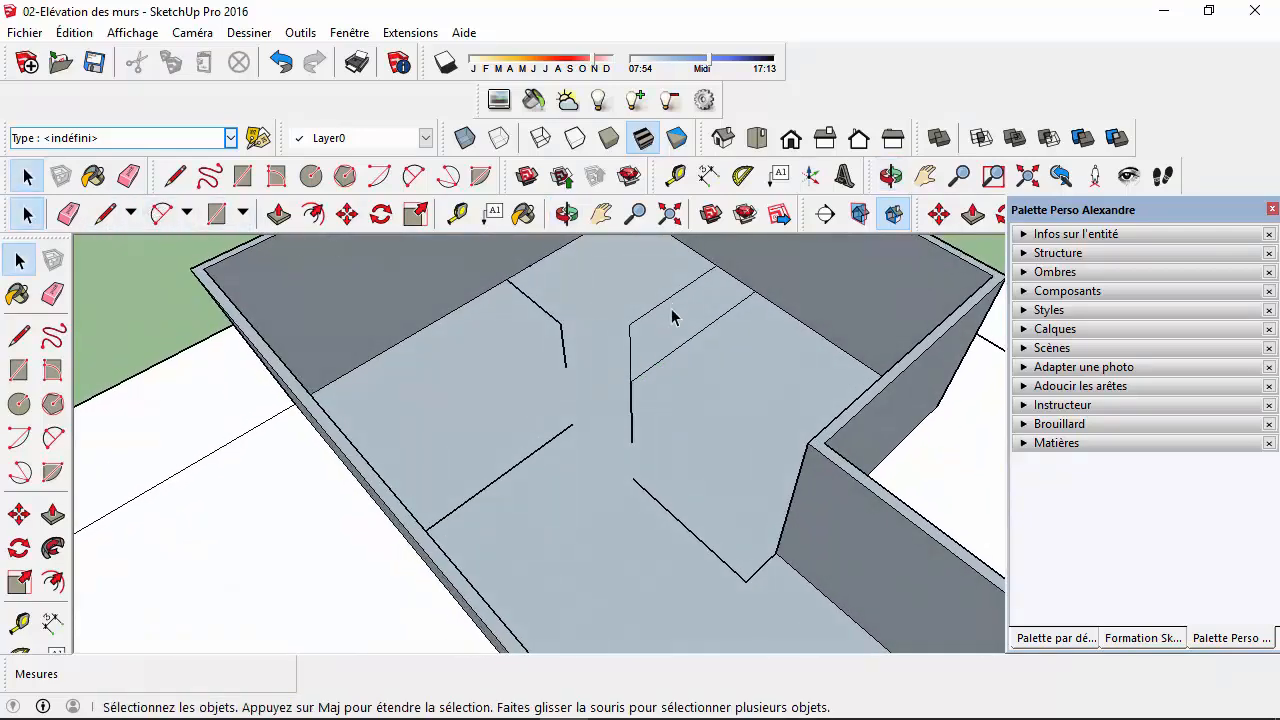
middle_drag(674, 353, 572, 505)
middle_drag(651, 506, 851, 466)
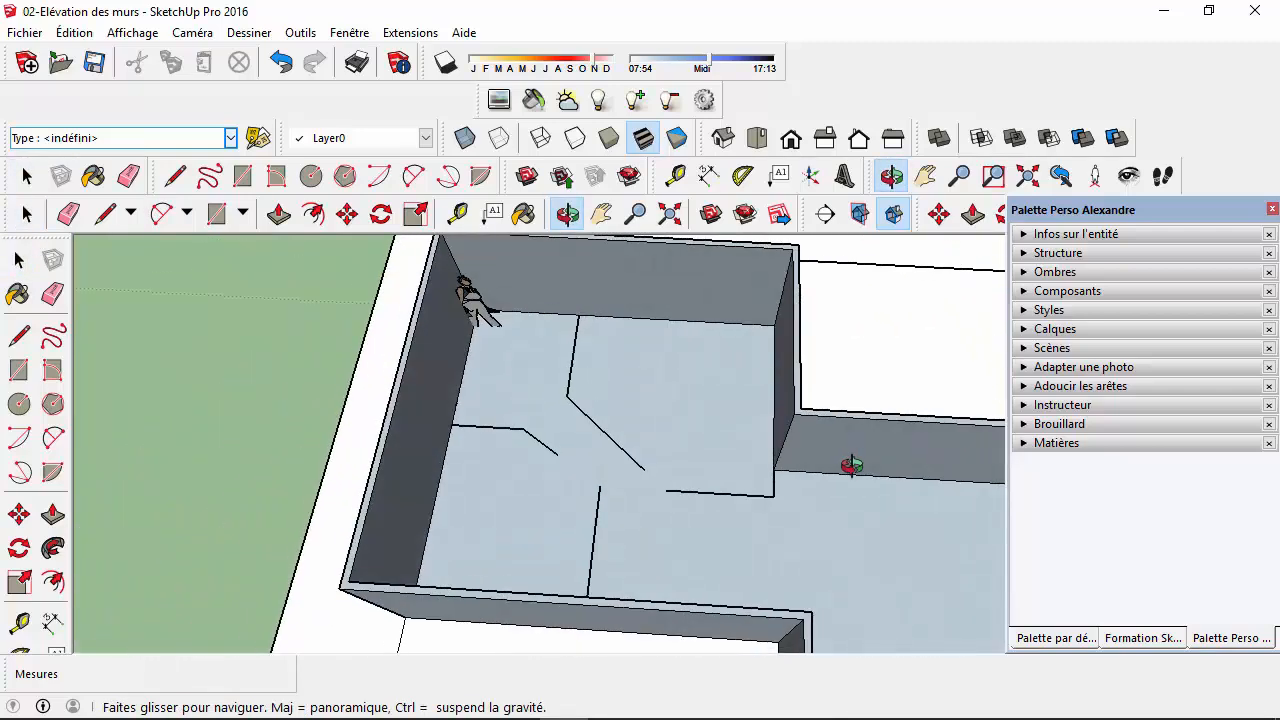
middle_drag(851, 466, 825, 462)
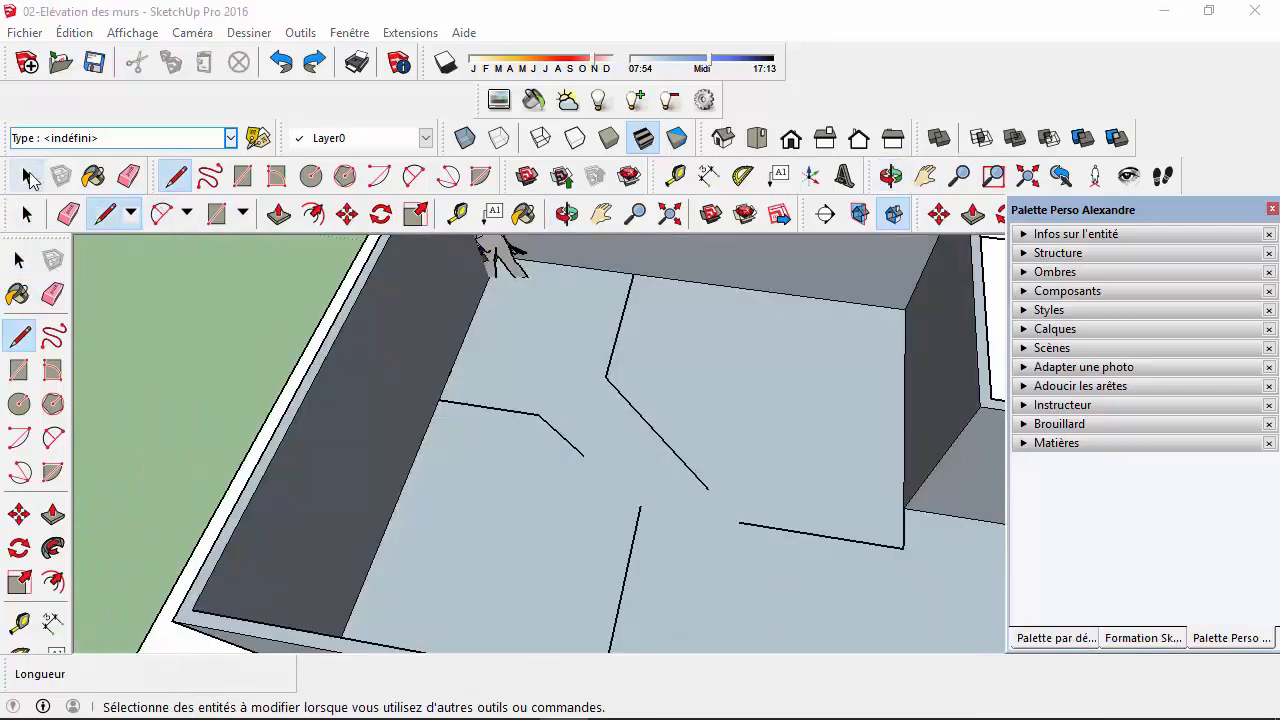
click(26, 176)
click(558, 440)
key(Delete)
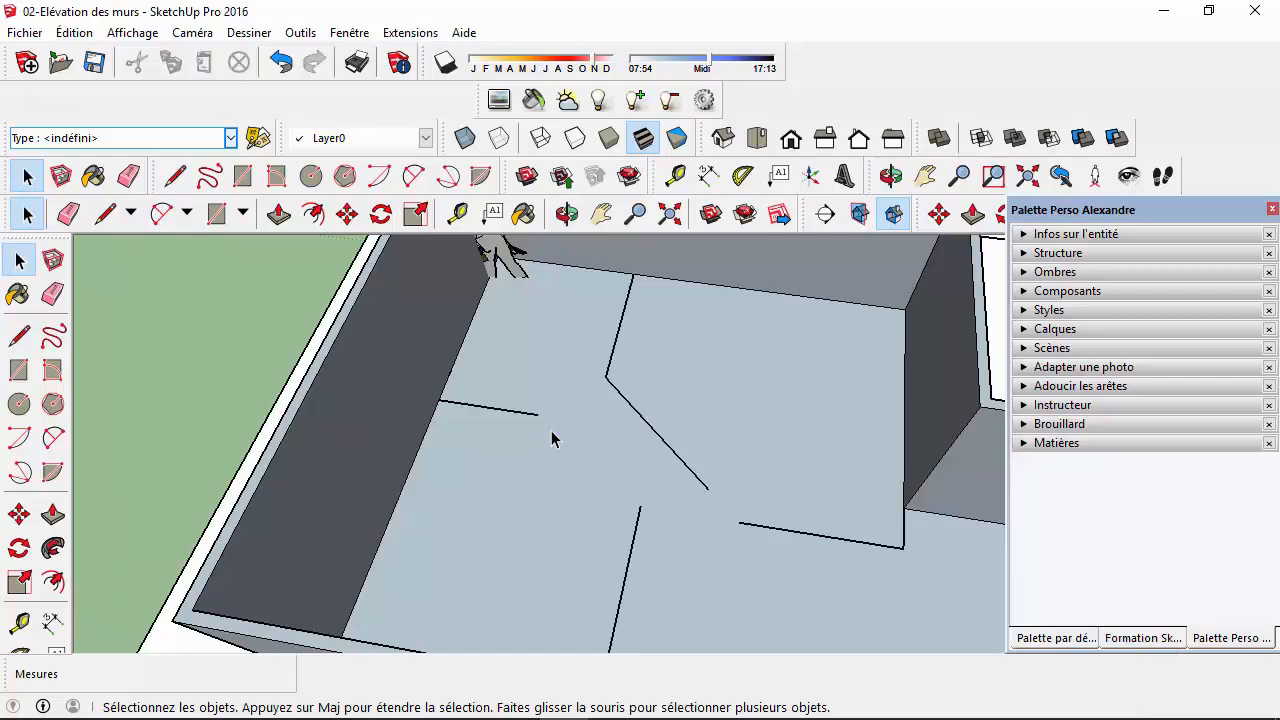
- Trace a 2 m line along the partition line from its end at the exterior wall toward its free end
middle_drag(552, 432, 602, 548)
scroll(662, 572, down, 3)
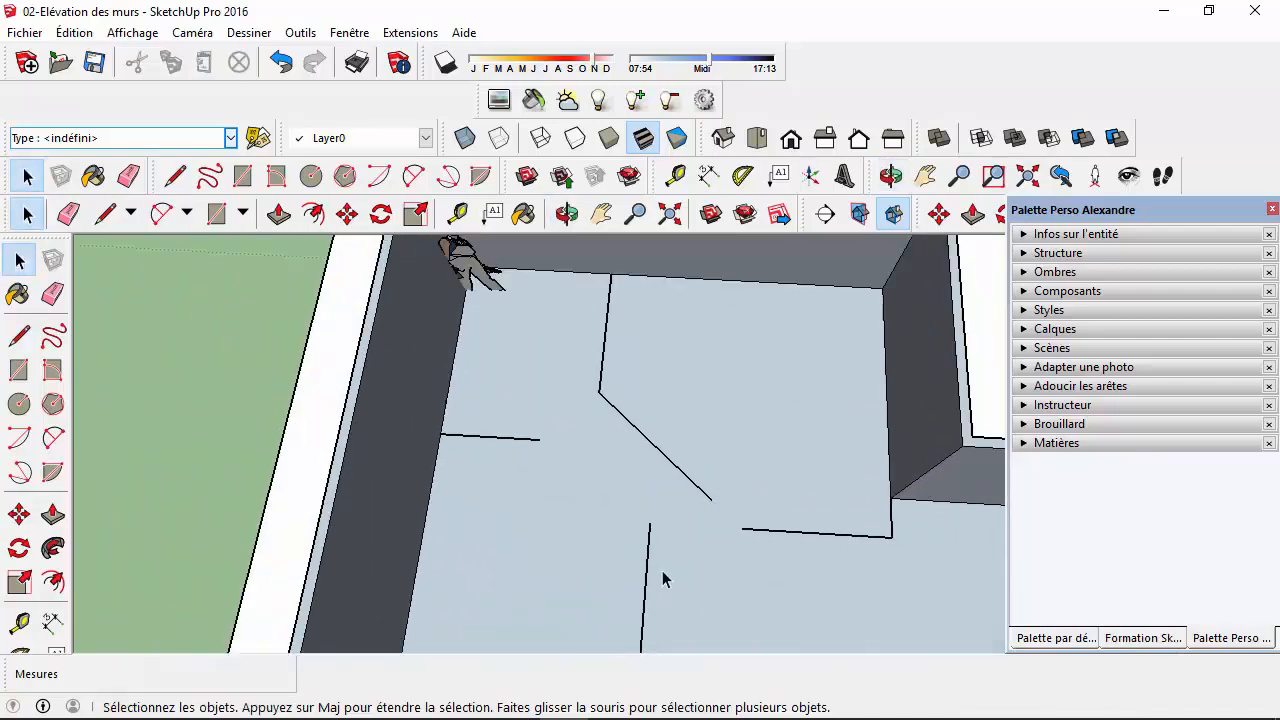
click(925, 176)
drag(743, 400, 735, 290)
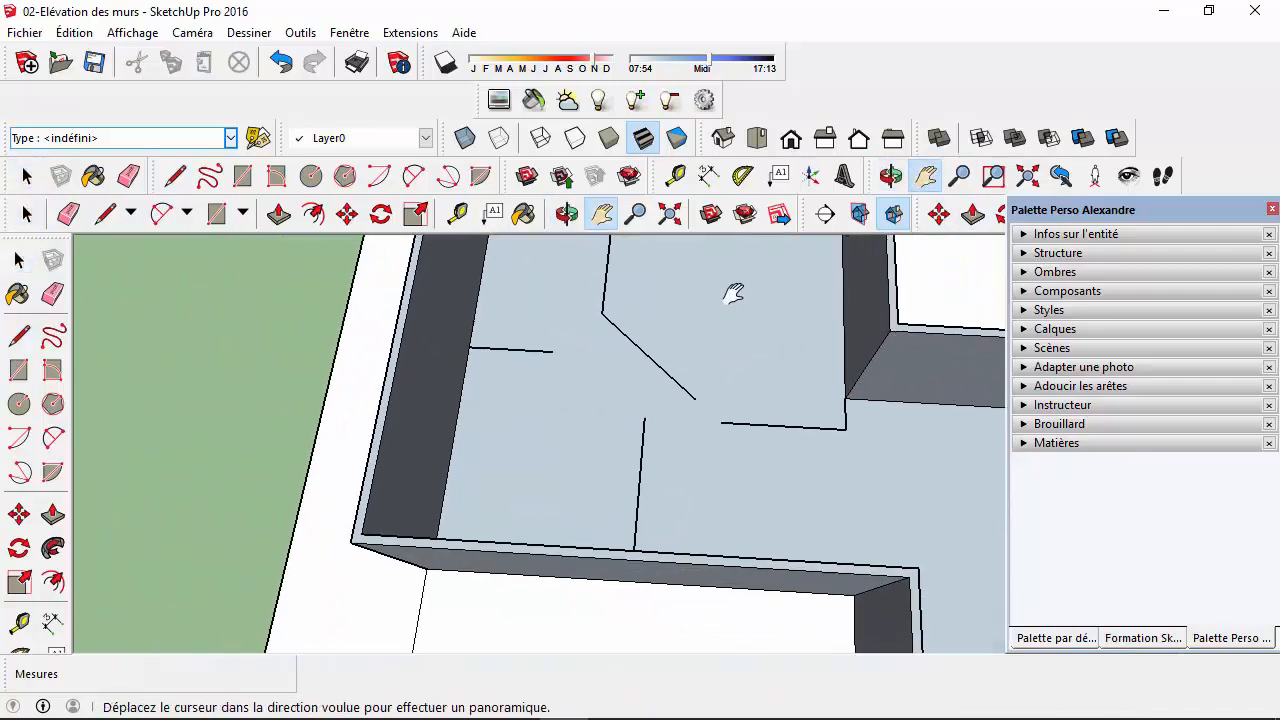
middle_drag(400, 300, 455, 360)
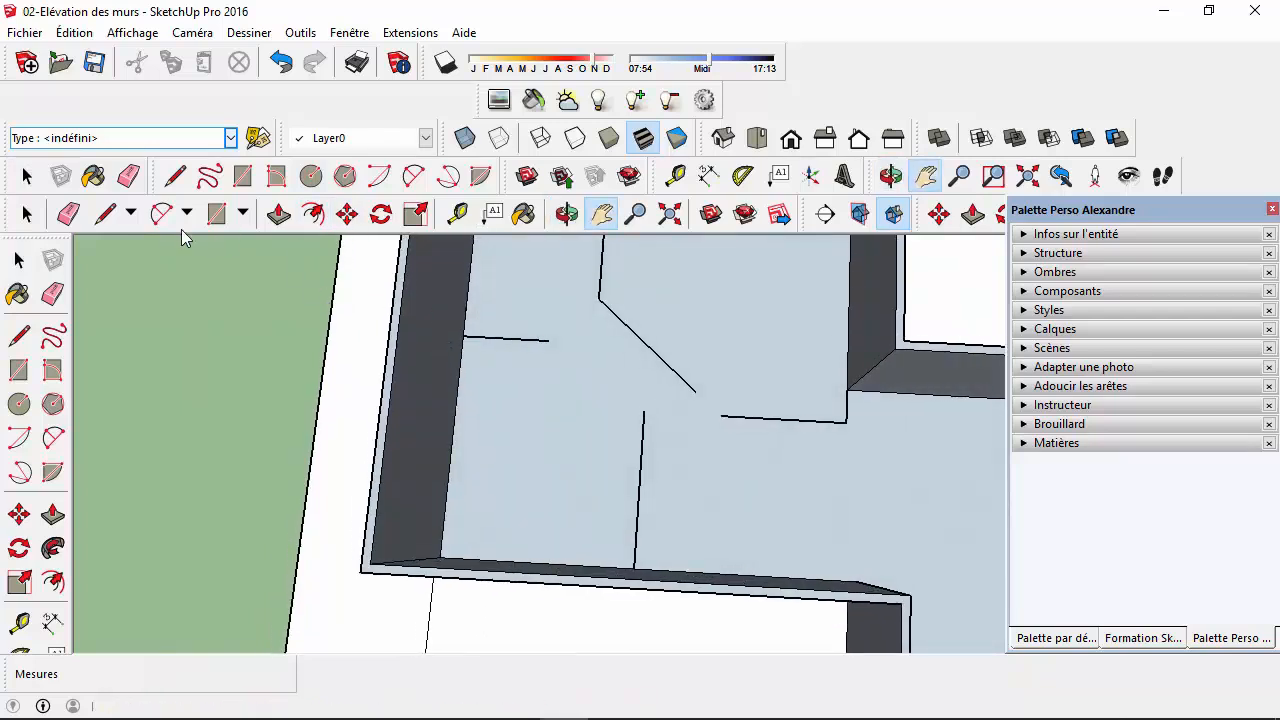
click(175, 176)
click(634, 568)
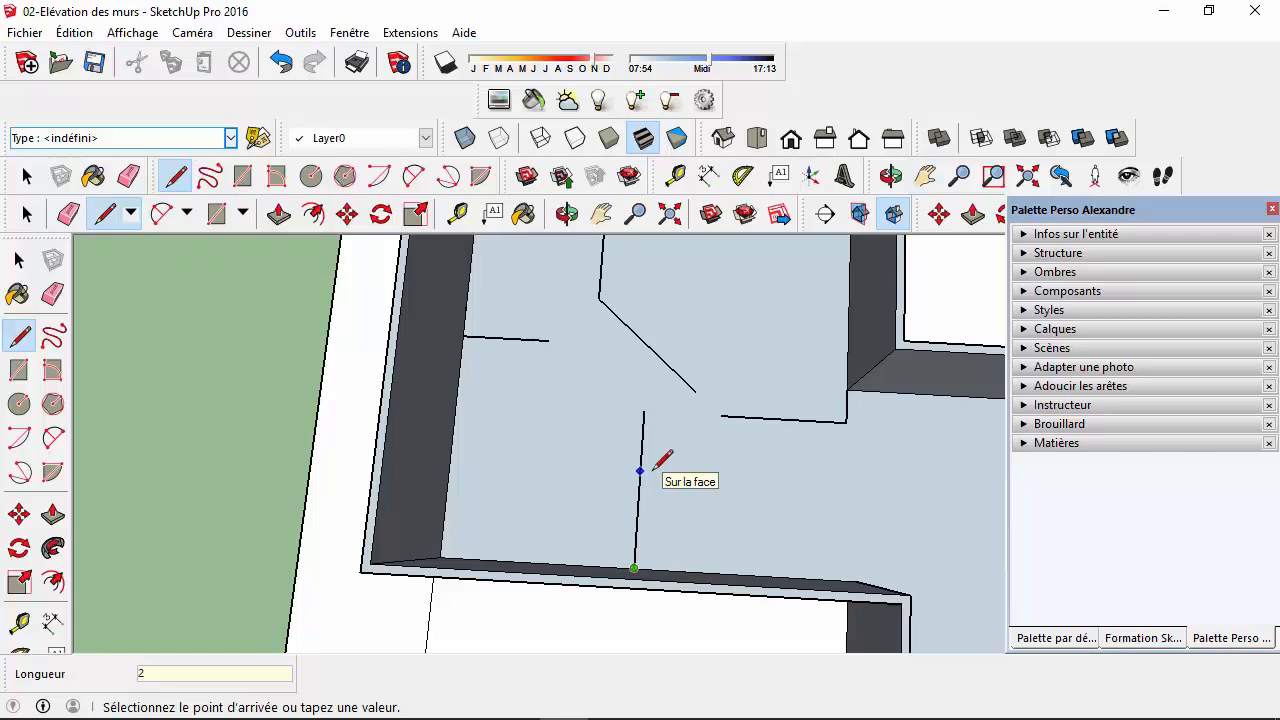
text(2)
key(Return)
- Draw a slanted line from the 2 m point to the short partition's free end and delete the partition stub beyond that point
click(643, 430)
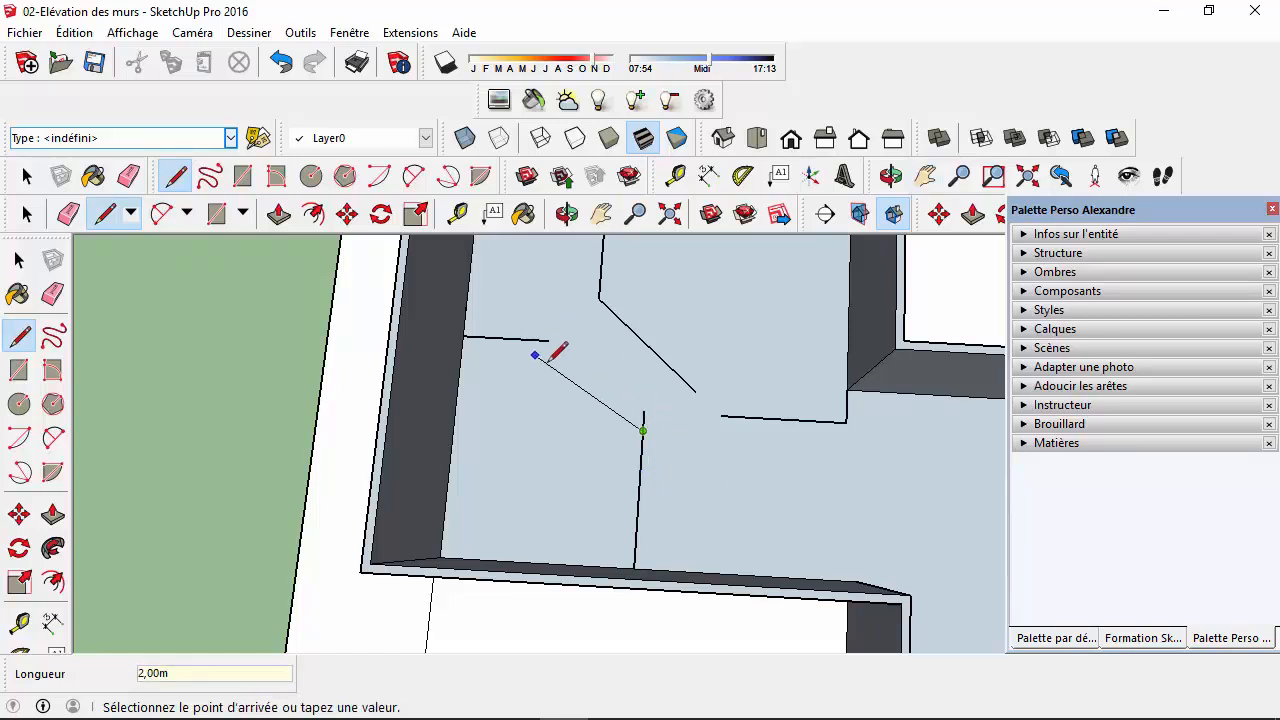
click(549, 341)
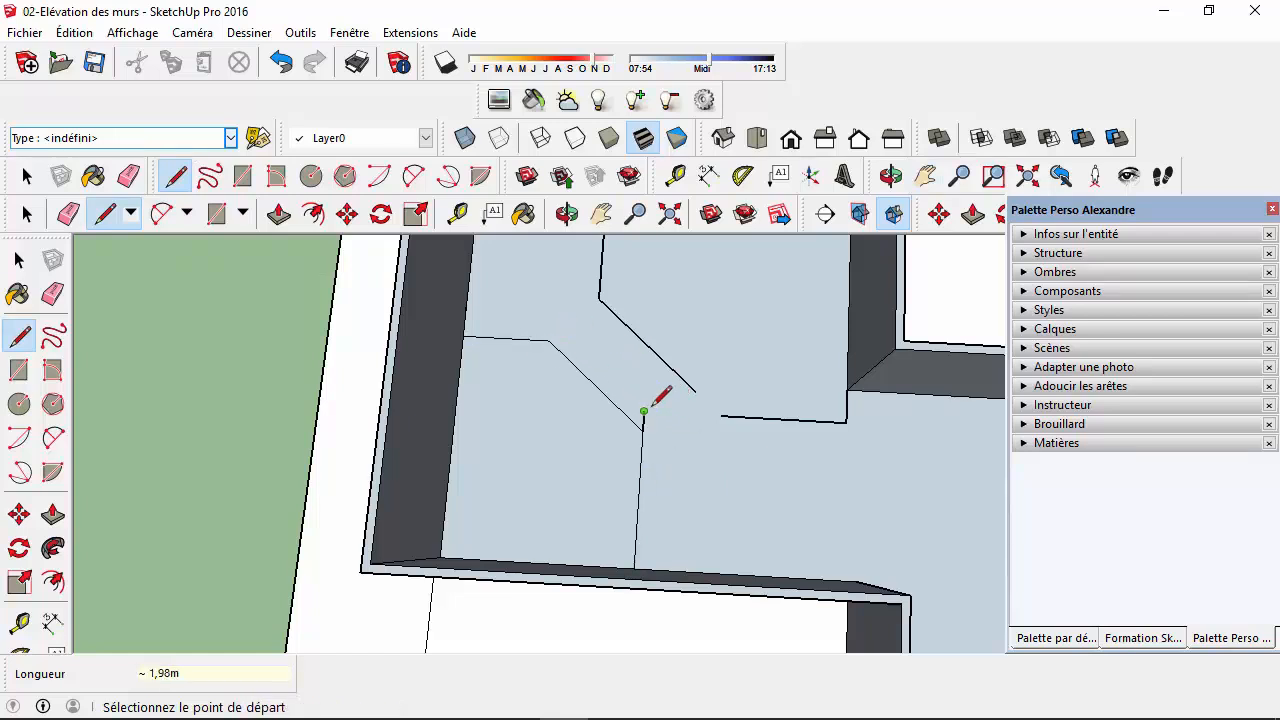
click(27, 214)
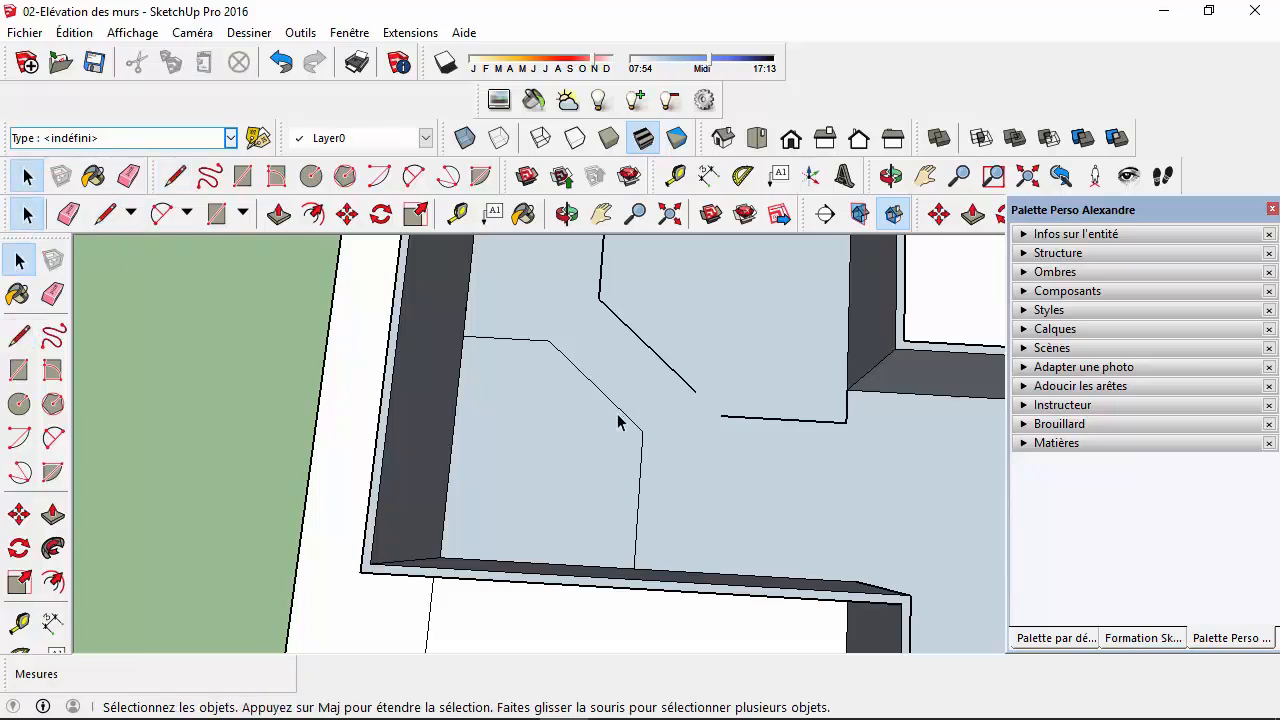
- Split the new slanted line by tracing 1 m from its corner with the 2 m line, then tracing the remainder to the short partition
scroll(617, 422, up, 5)
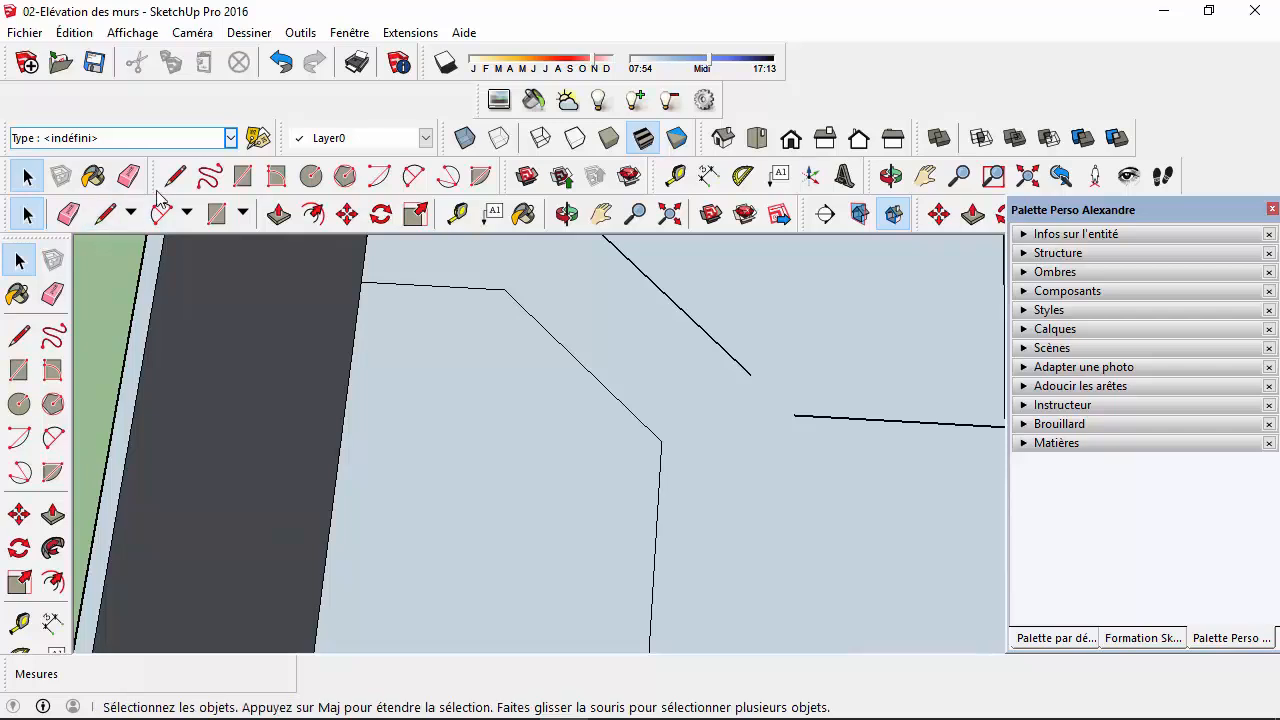
click(175, 176)
click(661, 440)
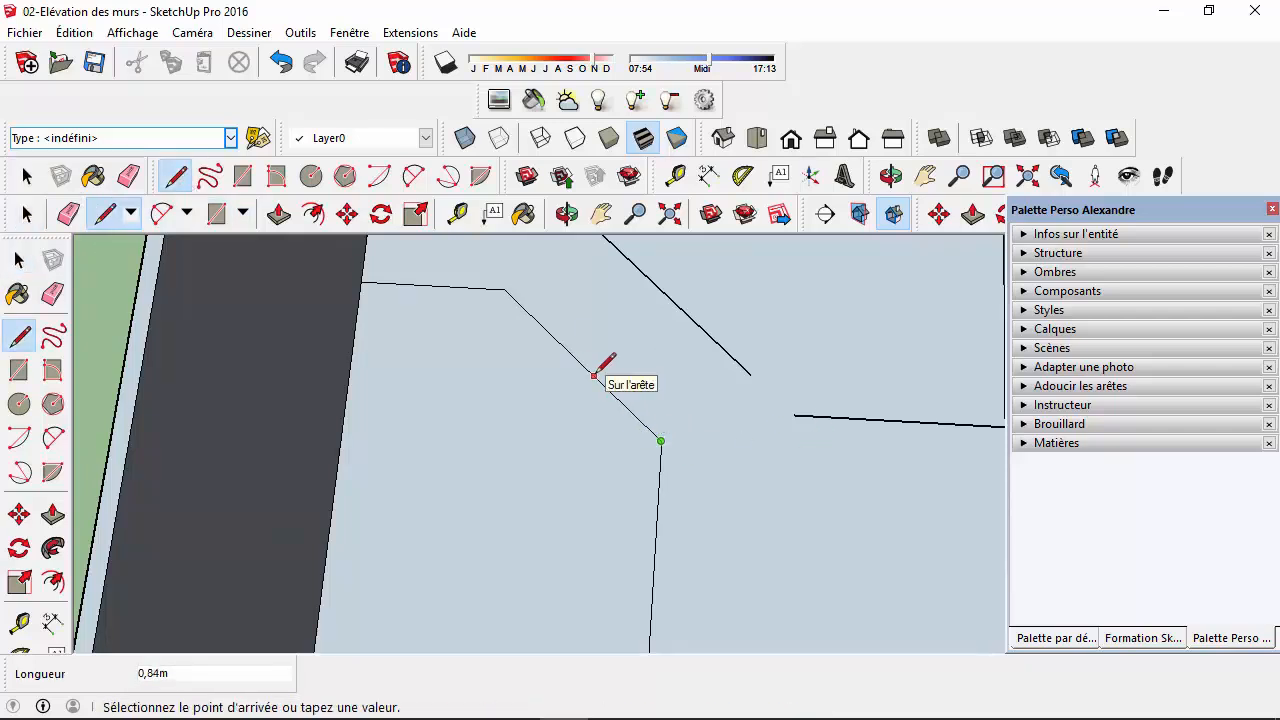
text(1)
key(Return)
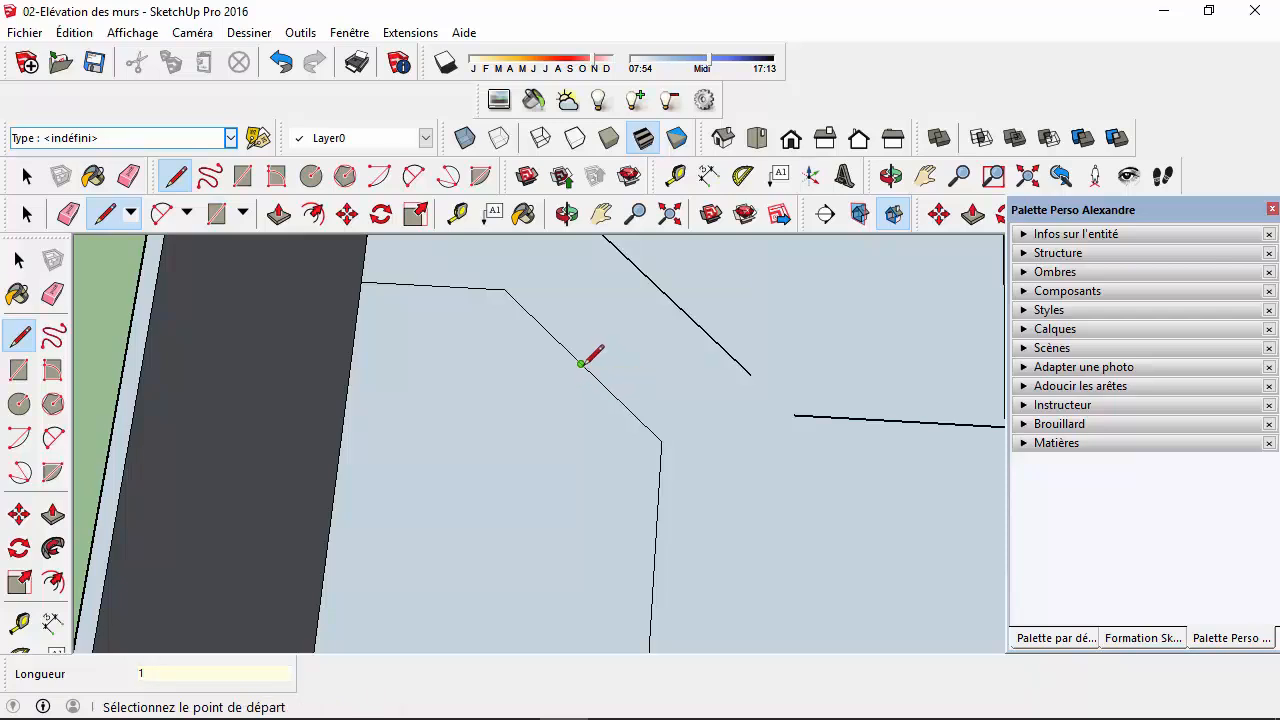
click(581, 363)
click(504, 289)
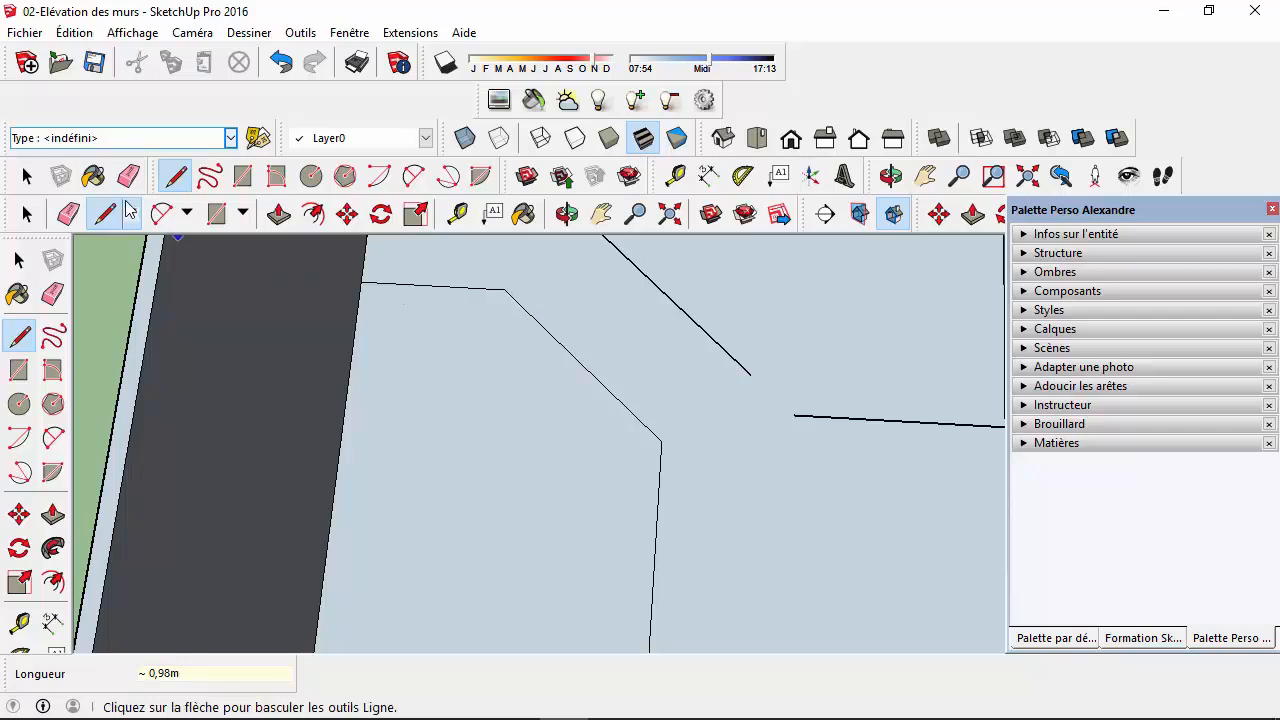
- Delete the 1 m segment of the slanted line beside the 2 m partition line to leave a door opening
click(27, 176)
click(608, 392)
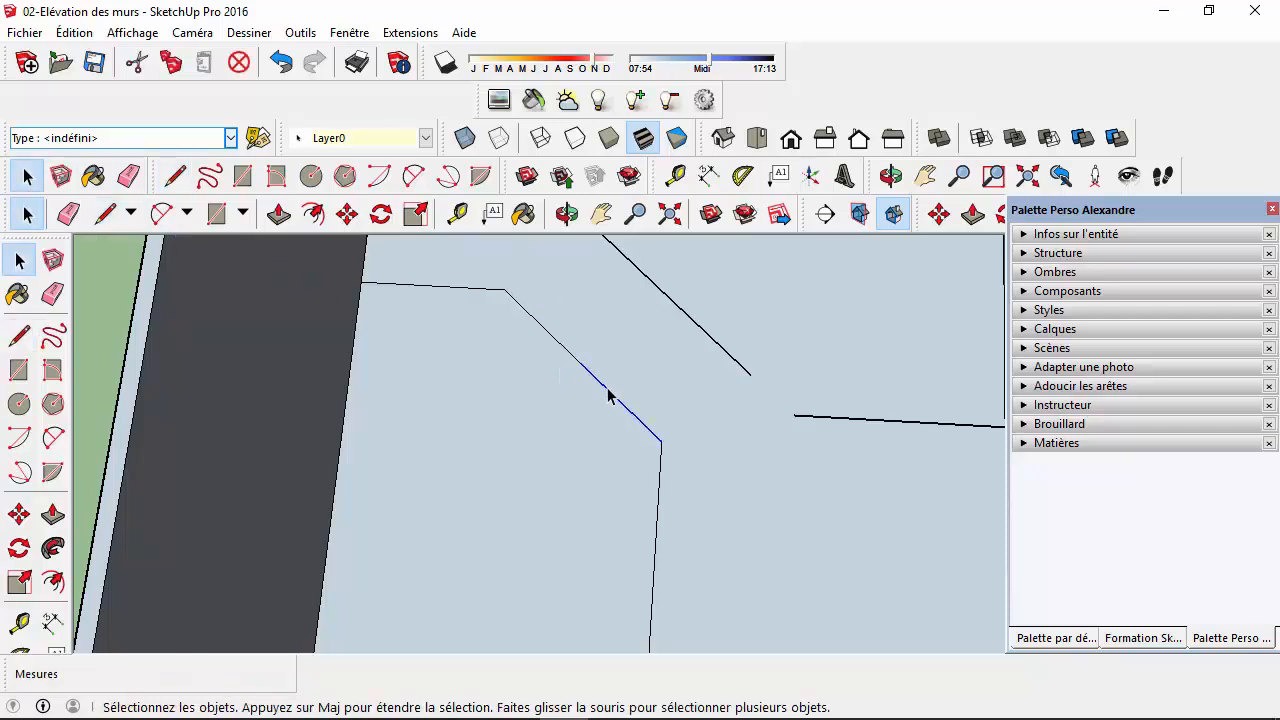
key(Delete)
scroll(612, 422, down, 3)
middle_drag(614, 434, 651, 474)
middle_drag(637, 380, 620, 337)
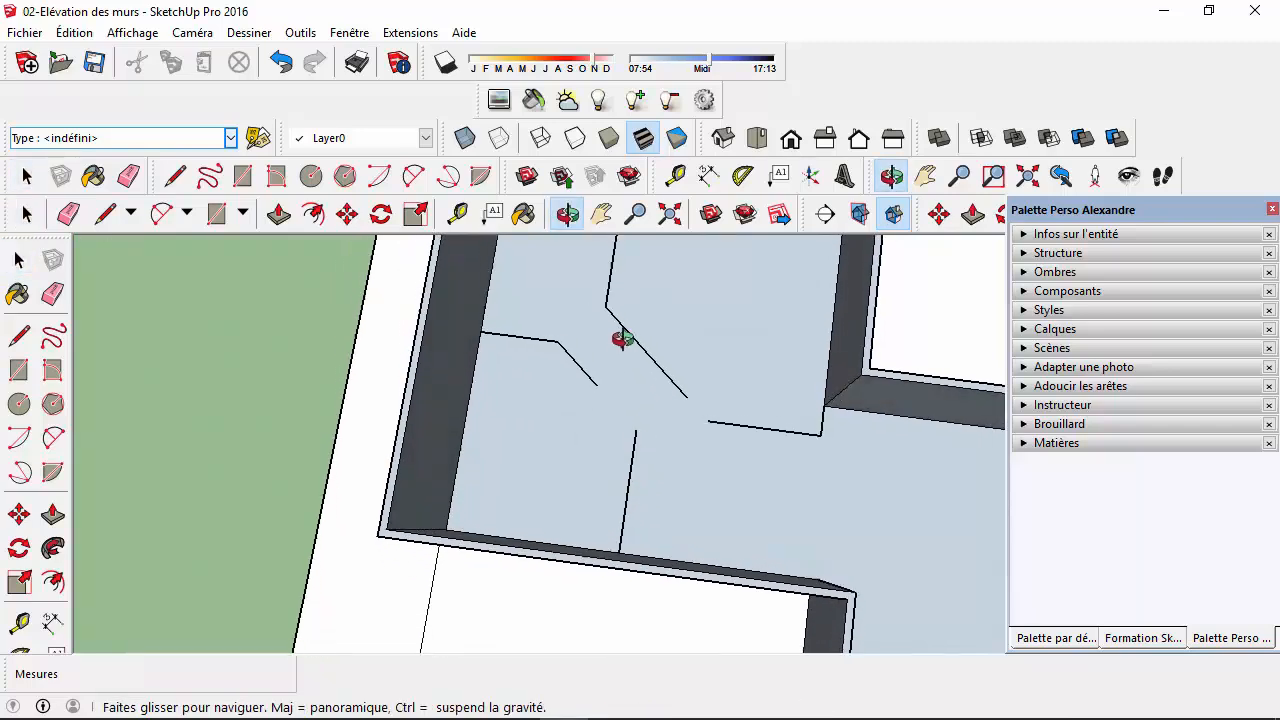
scroll(706, 395, up, 2)
scroll(695, 420, down, 3)
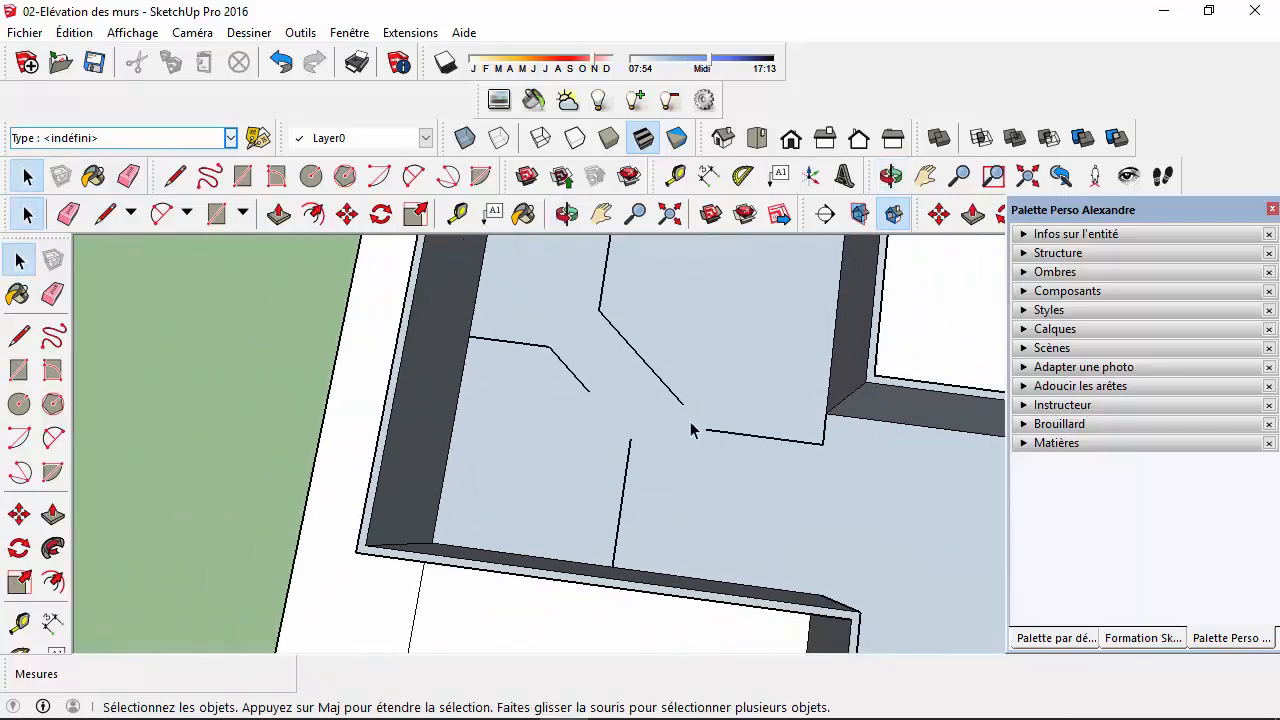
scroll(674, 405, up, 4)
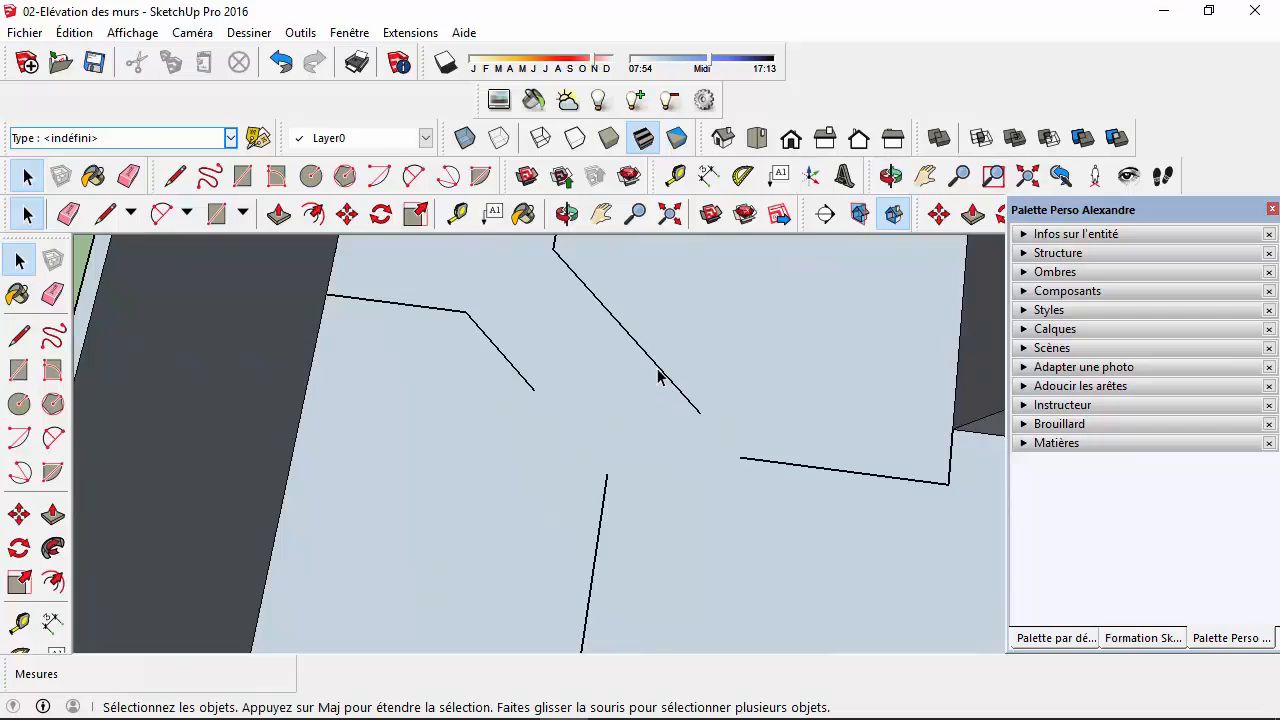
- Replace the diagonal partition line with one from the upper partition's bend to the free end of the short partition beside the room corner
click(658, 370)
key(Delete)
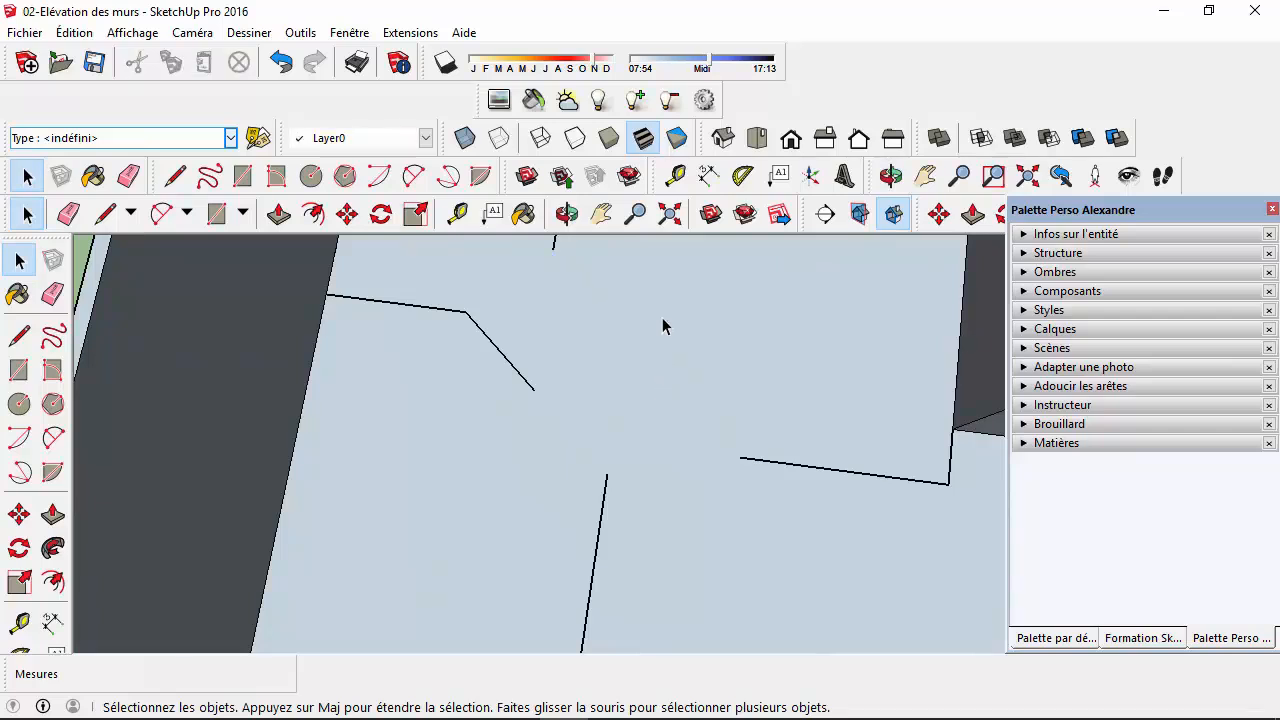
click(175, 176)
click(553, 248)
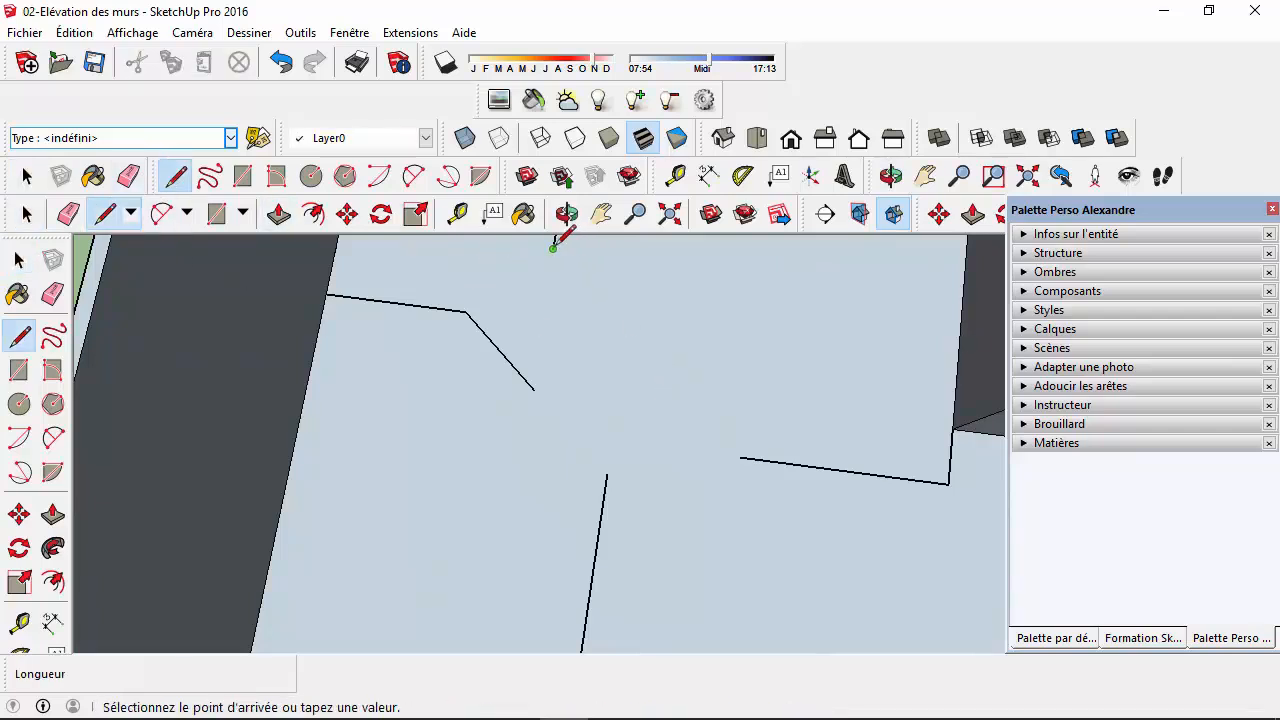
click(741, 457)
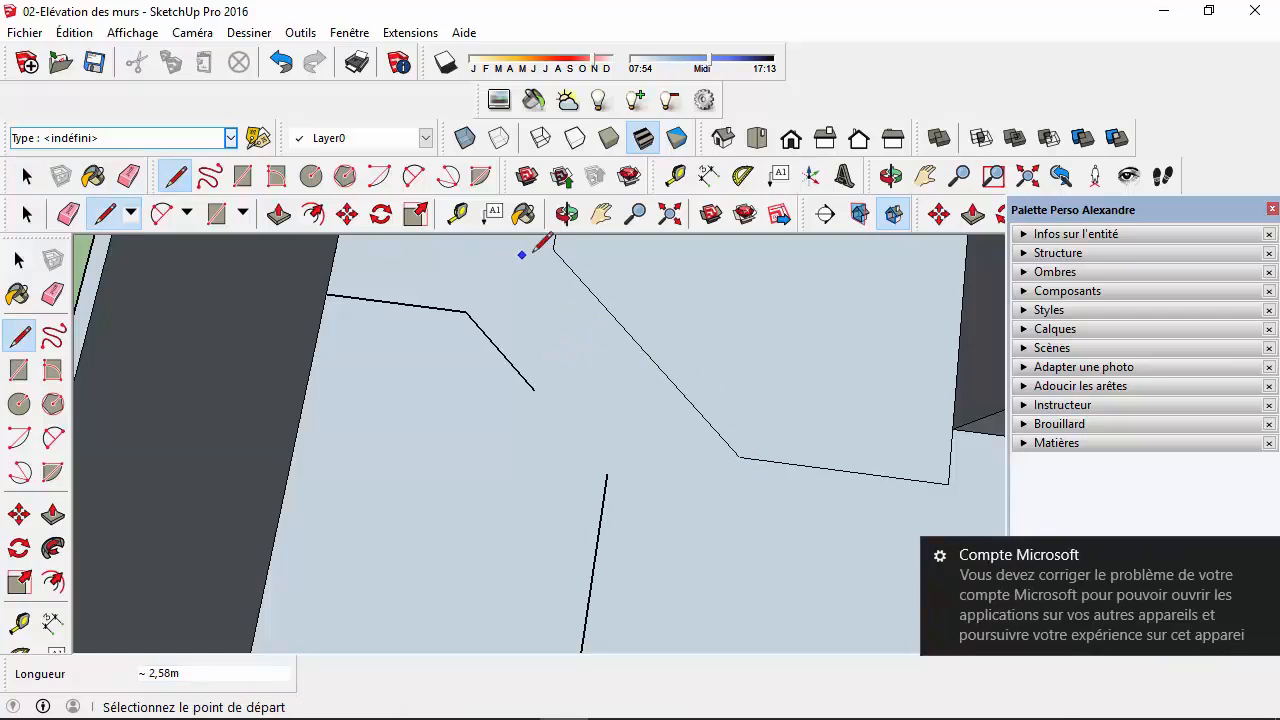
- Split the diagonal line 1 m from its lower end and delete that segment to leave a door opening
click(739, 457)
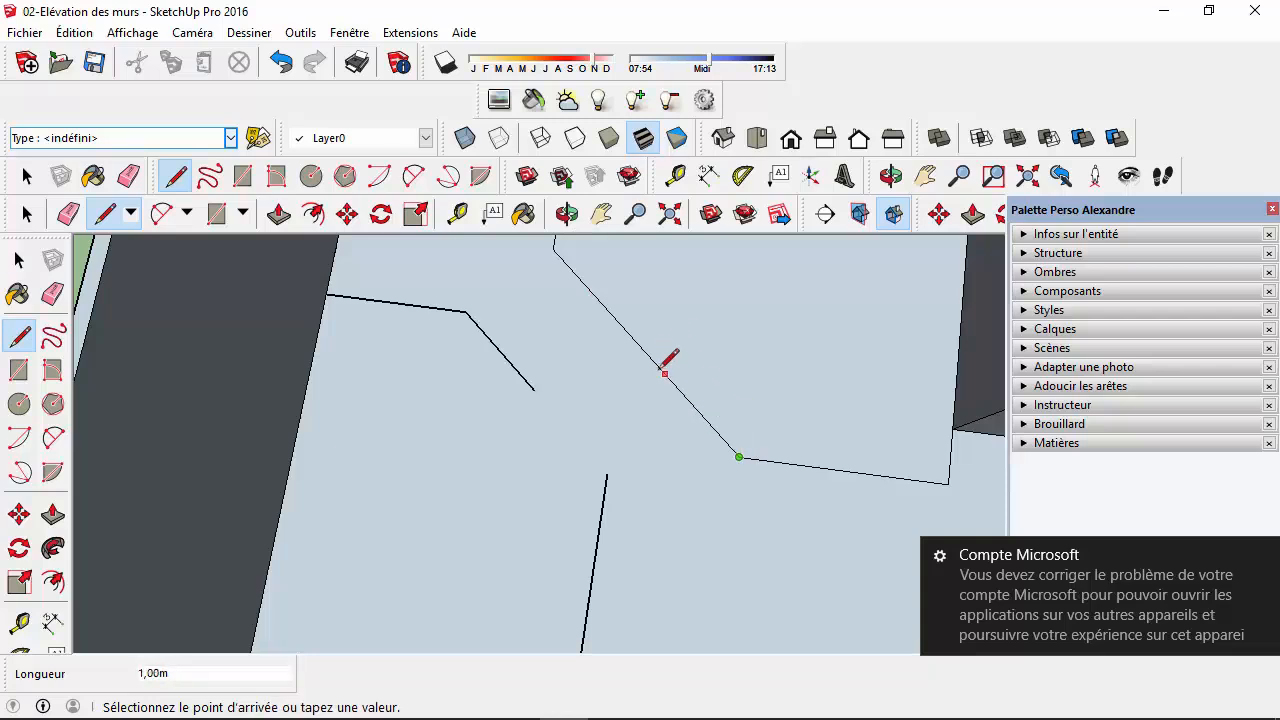
text(1)
key(Return)
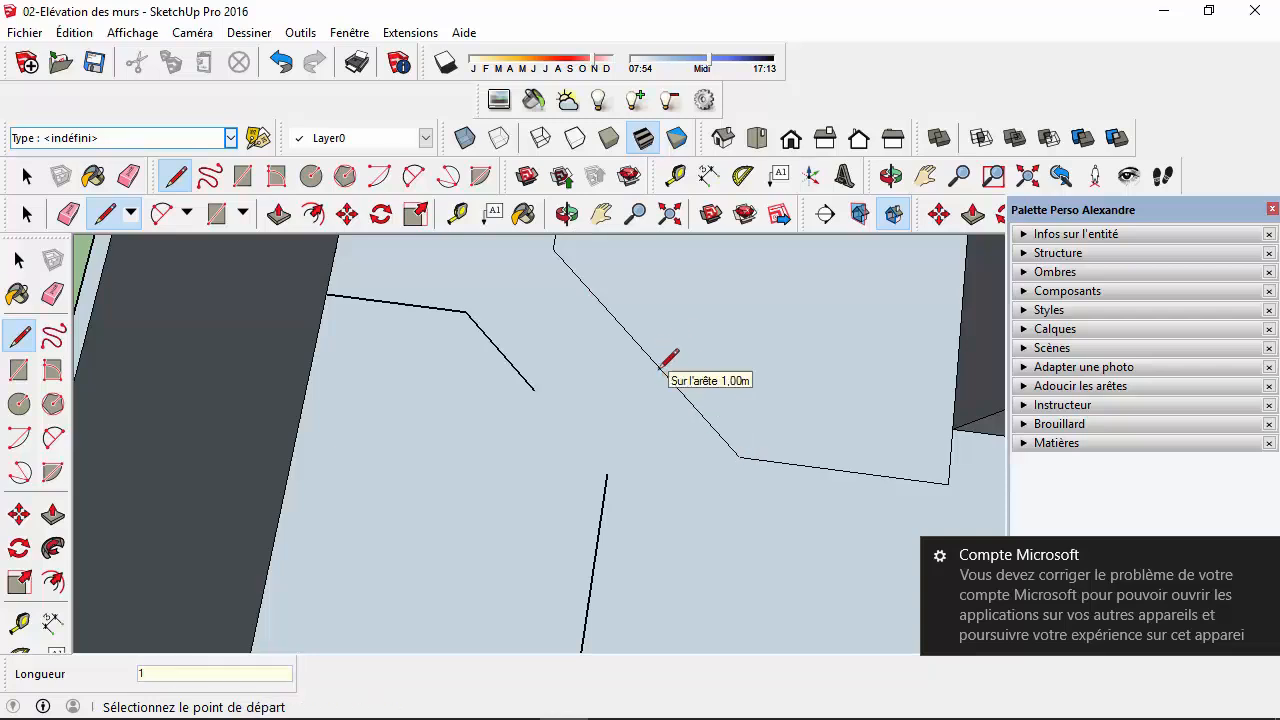
click(665, 373)
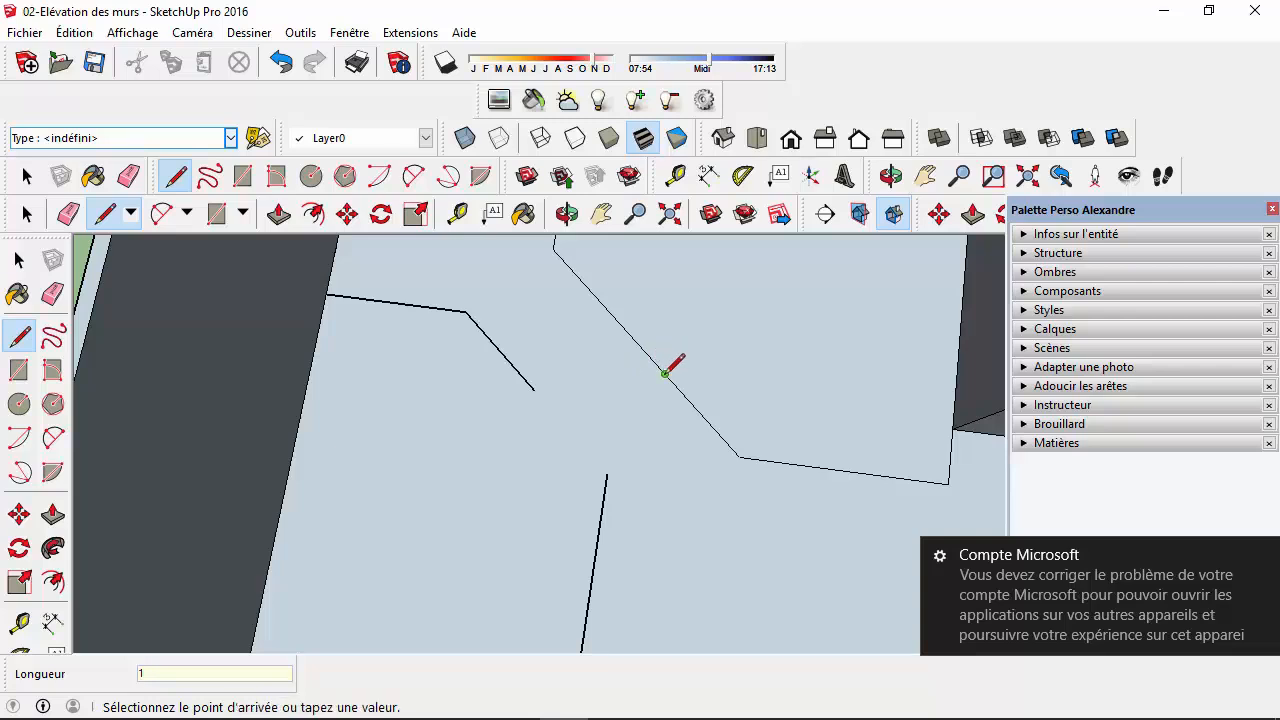
click(556, 247)
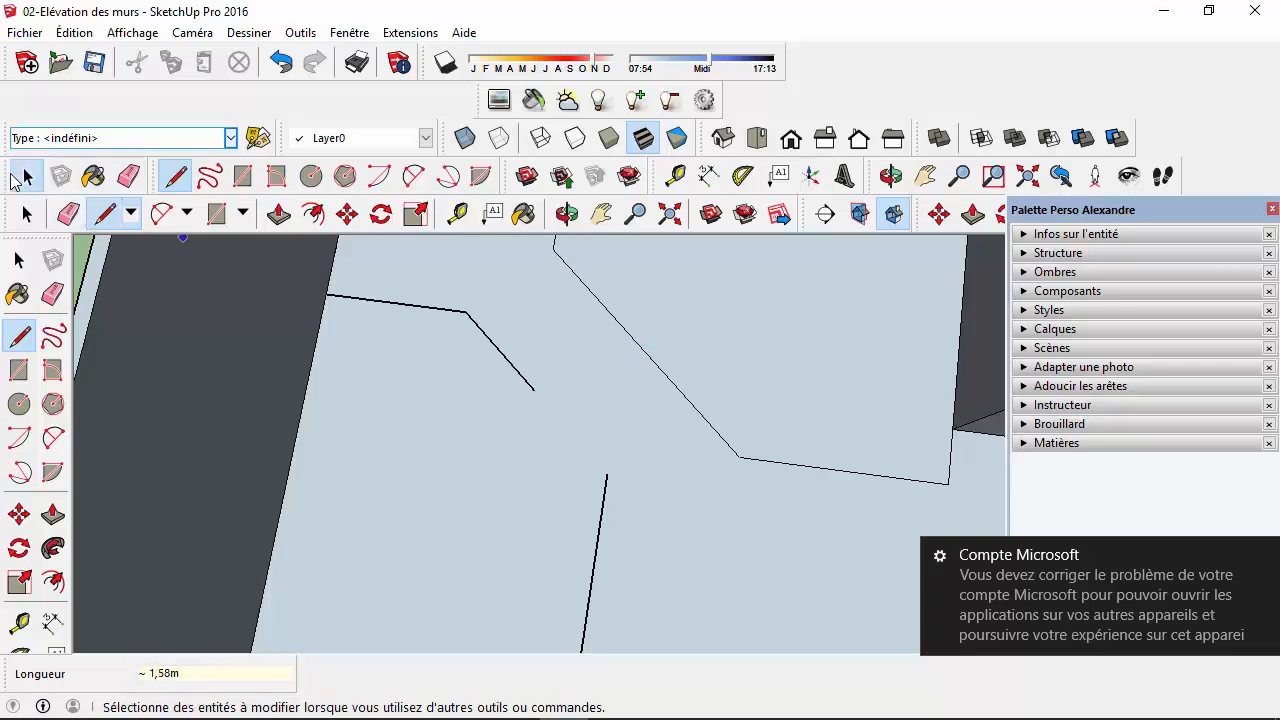
click(27, 176)
click(706, 425)
key(Delete)
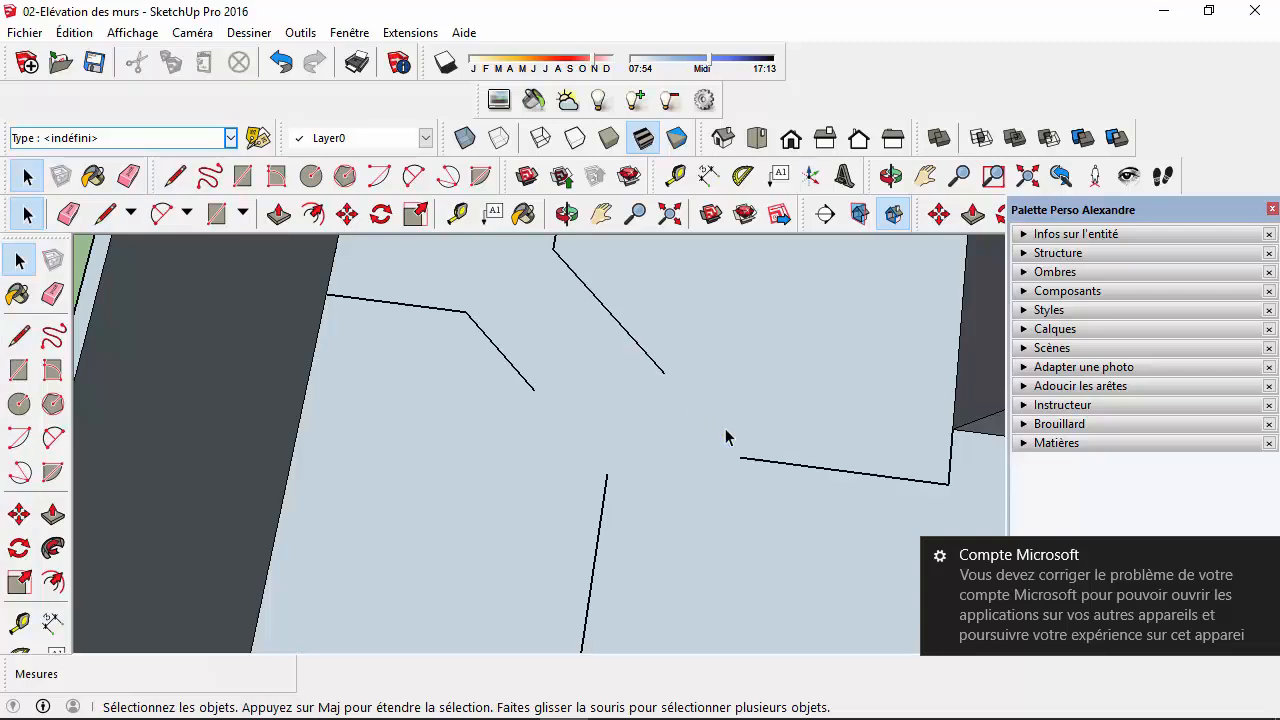
- Examine the partition lines and openings on the room's floor from several angles
scroll(724, 433, up, 3)
scroll(700, 420, down, 6)
middle_drag(570, 424, 597, 450)
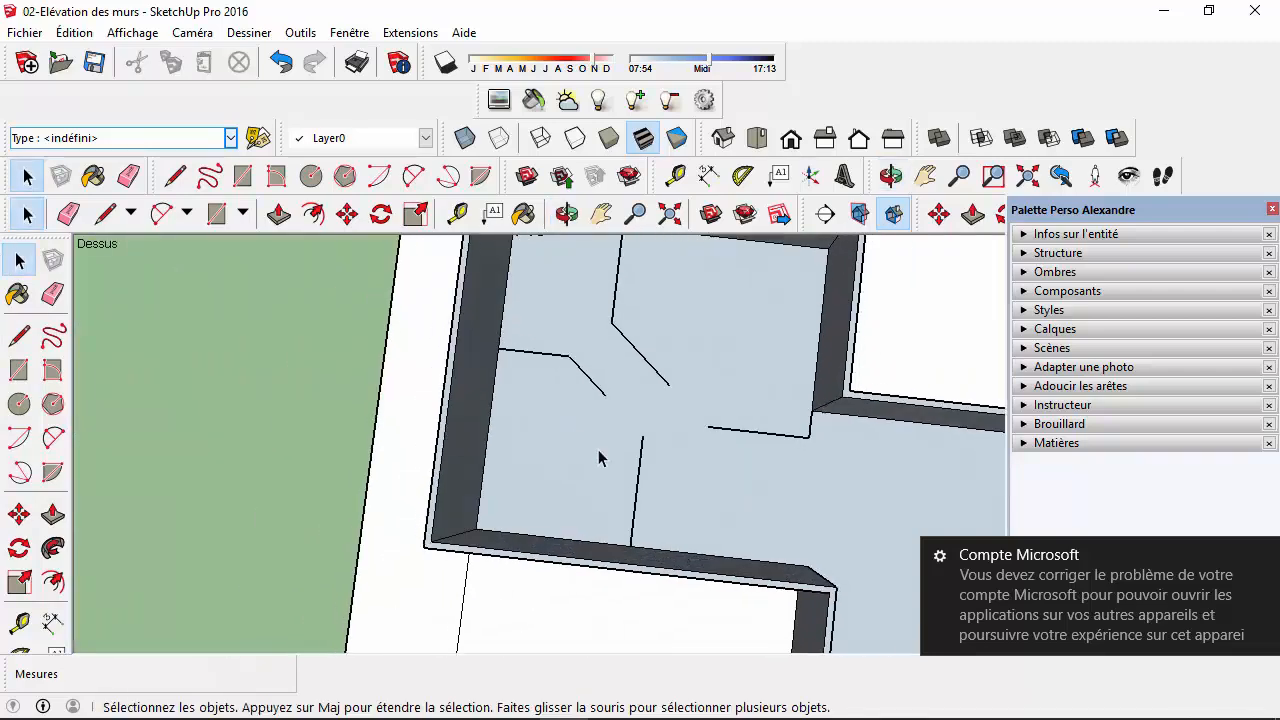
middle_drag(684, 490, 709, 484)
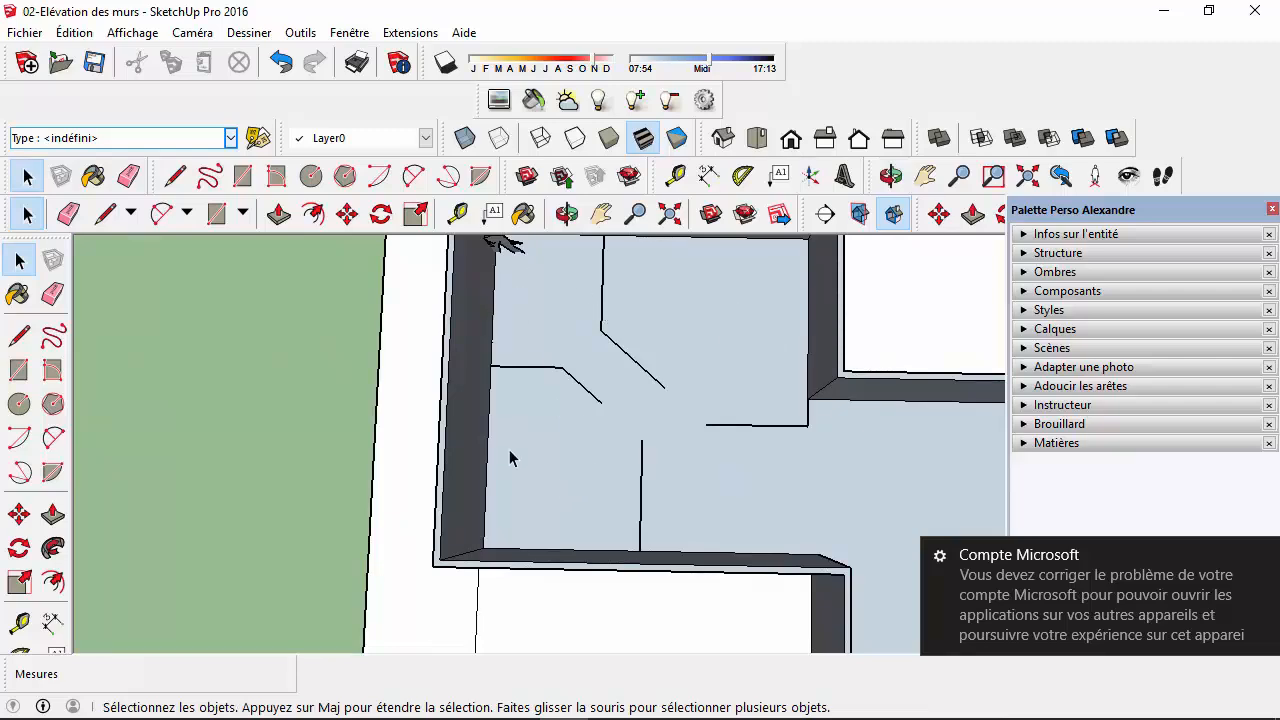
middle_drag(608, 467, 531, 371)
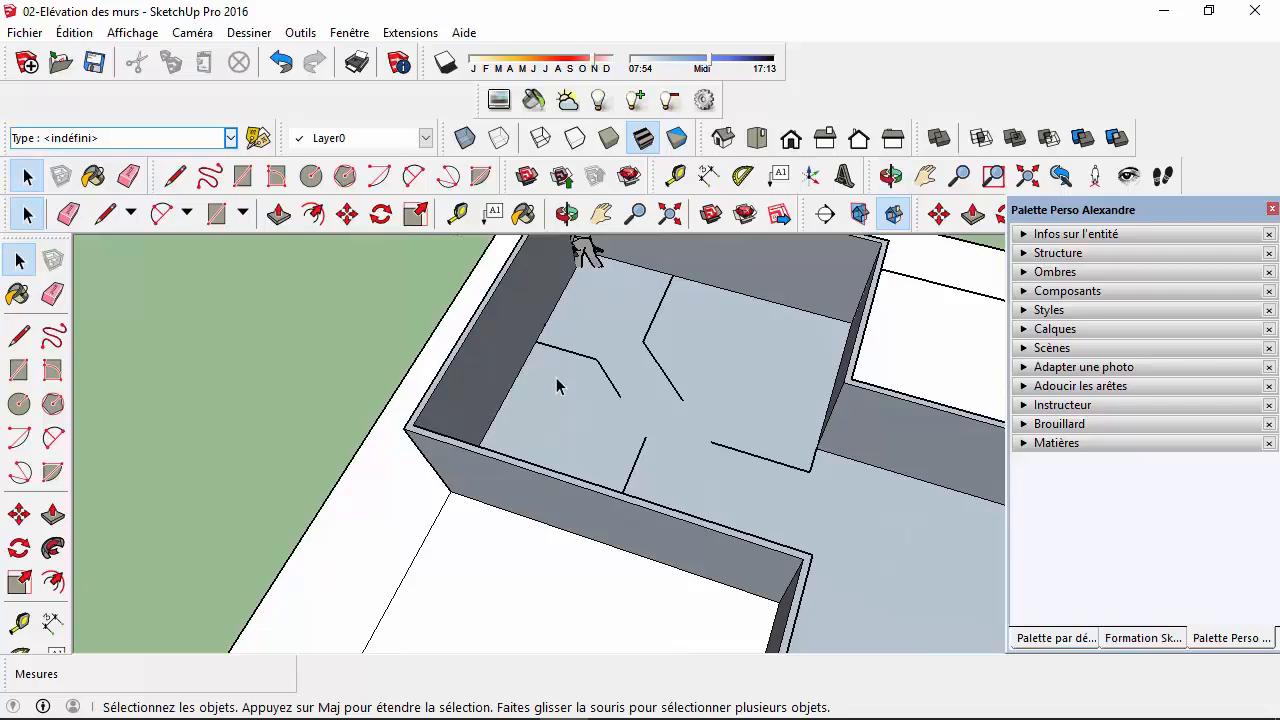
scroll(778, 468, up, 2)
scroll(768, 509, down, 4)
middle_drag(767, 509, 706, 543)
scroll(697, 392, up, 3)
middle_drag(697, 392, 817, 397)
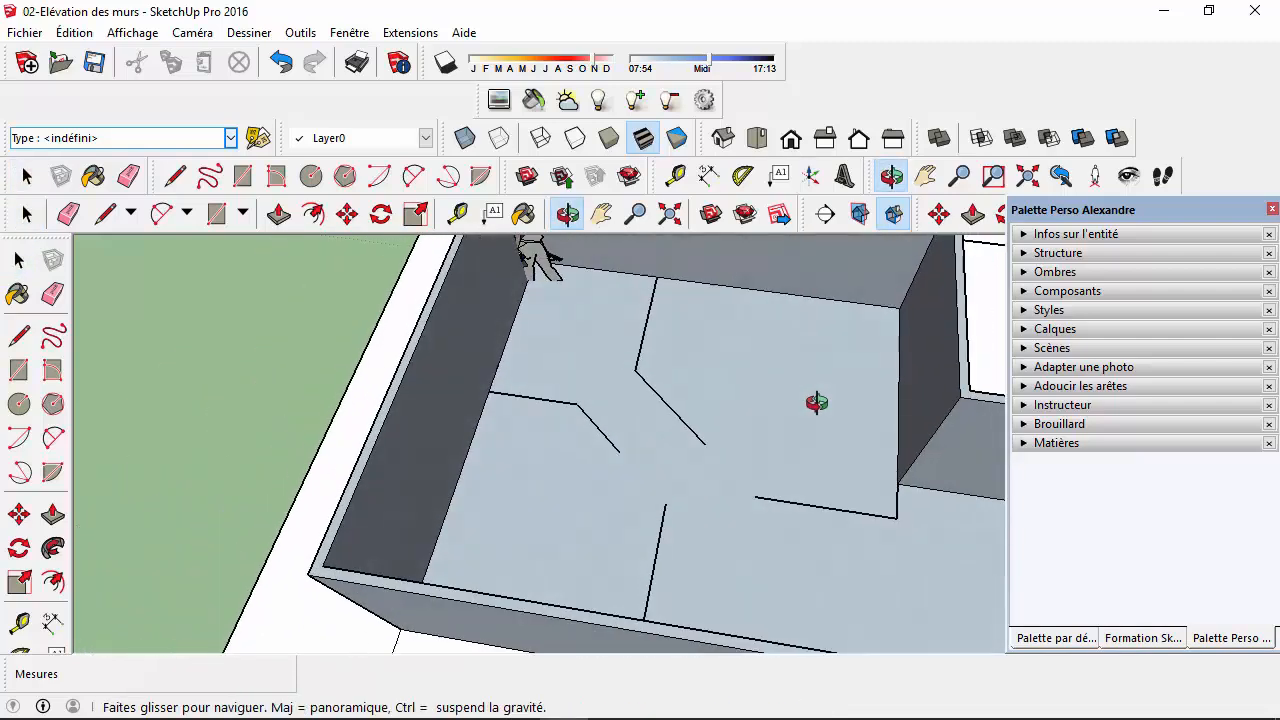
- Draw a 0,05 m thickness segment along the back wall from the upper partition line, plus a parallel second line down to the diagonal
scroll(660, 290, up, 2)
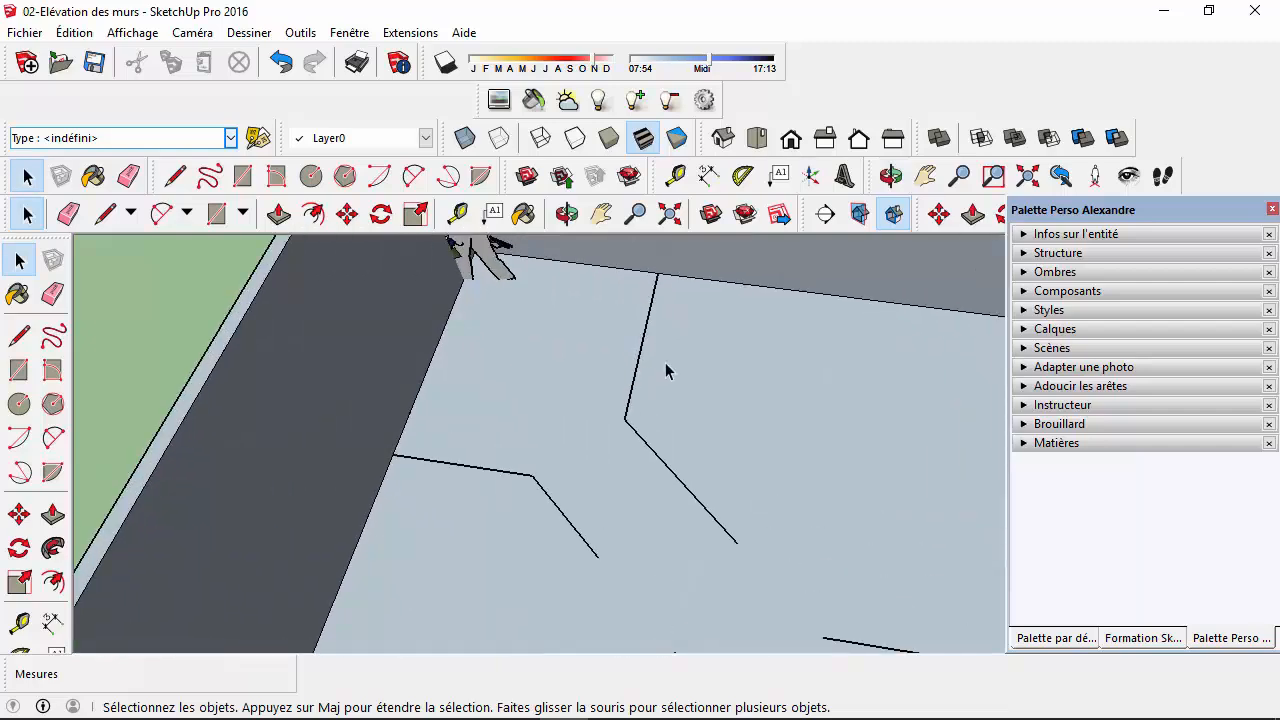
scroll(666, 371, down, 1)
click(175, 176)
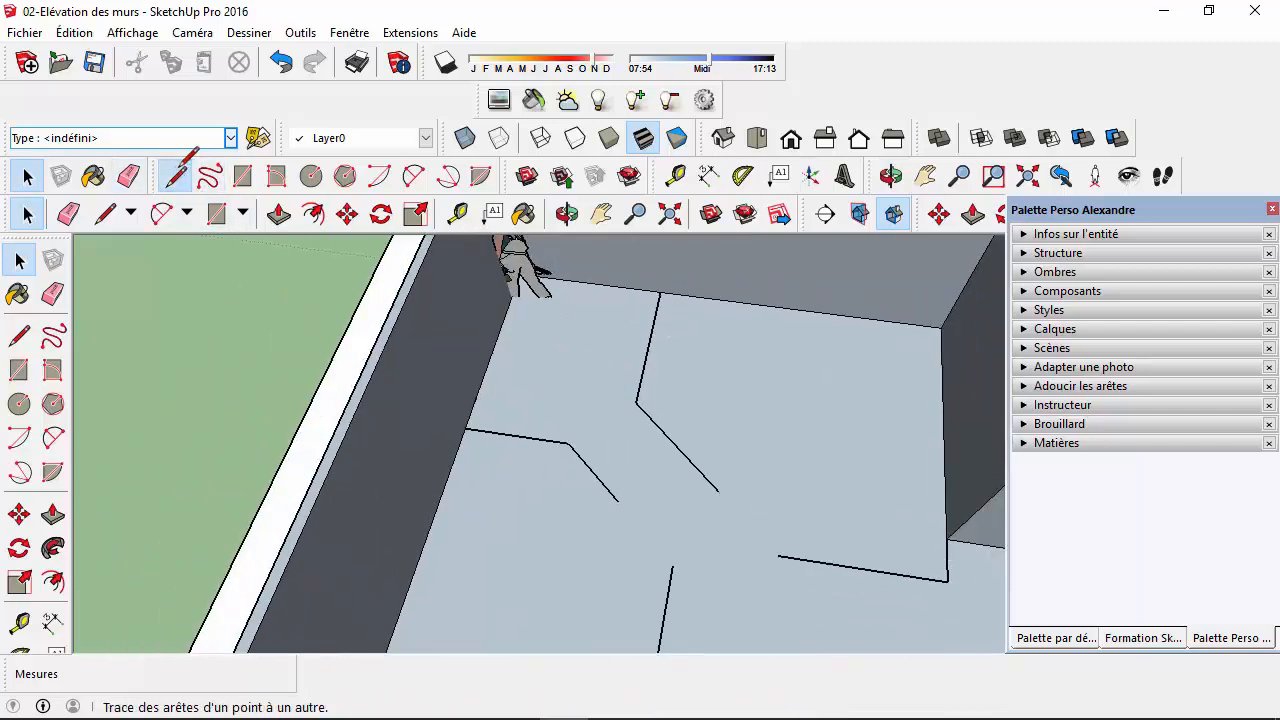
scroll(655, 285, up, 3)
click(637, 281)
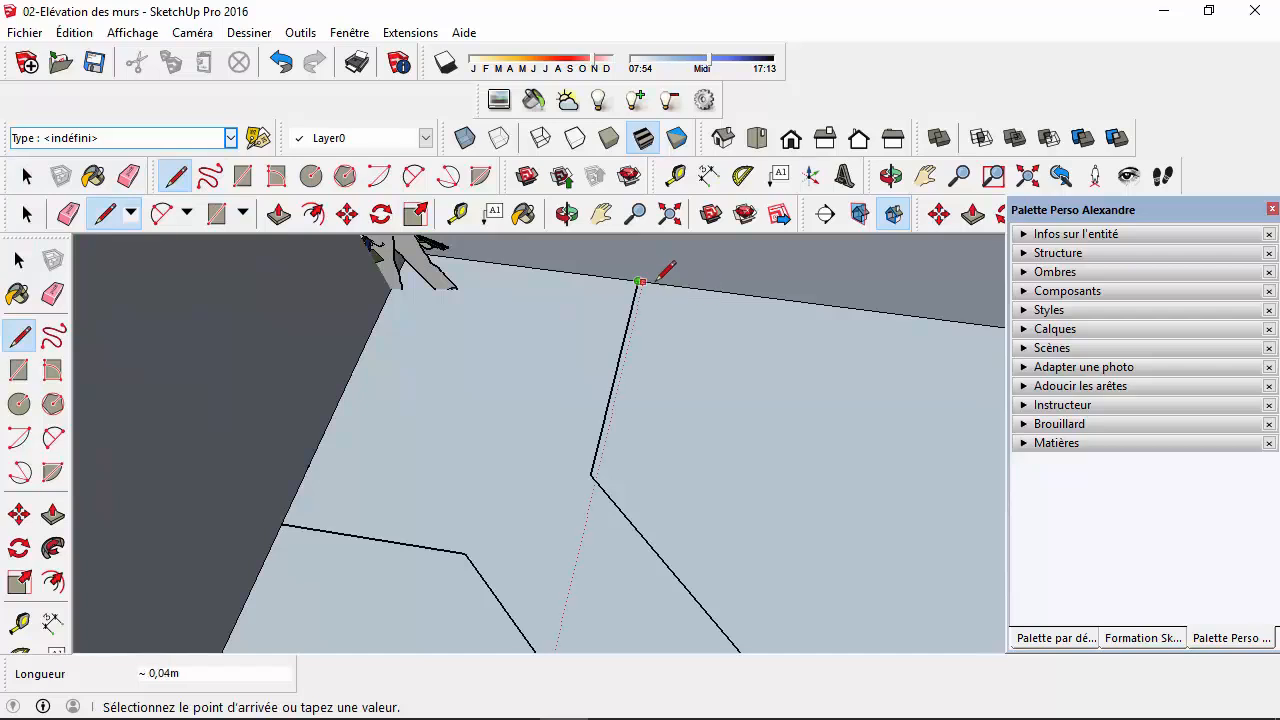
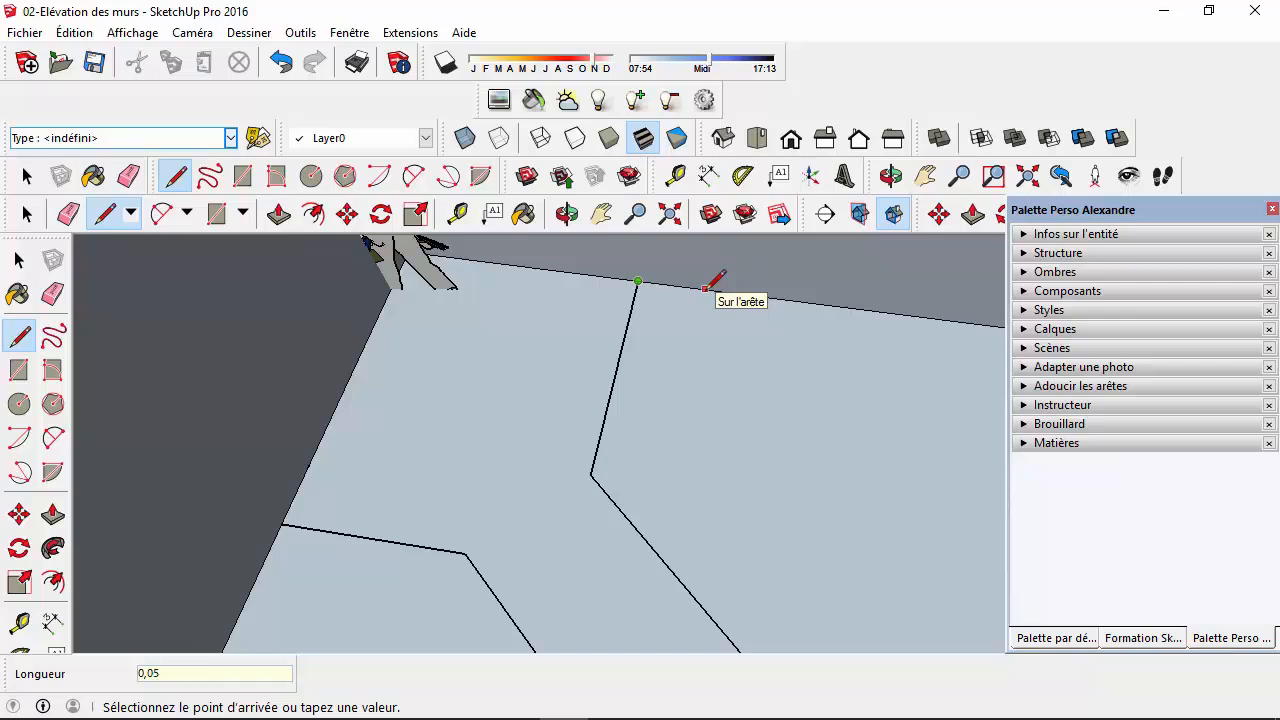
key(Return)
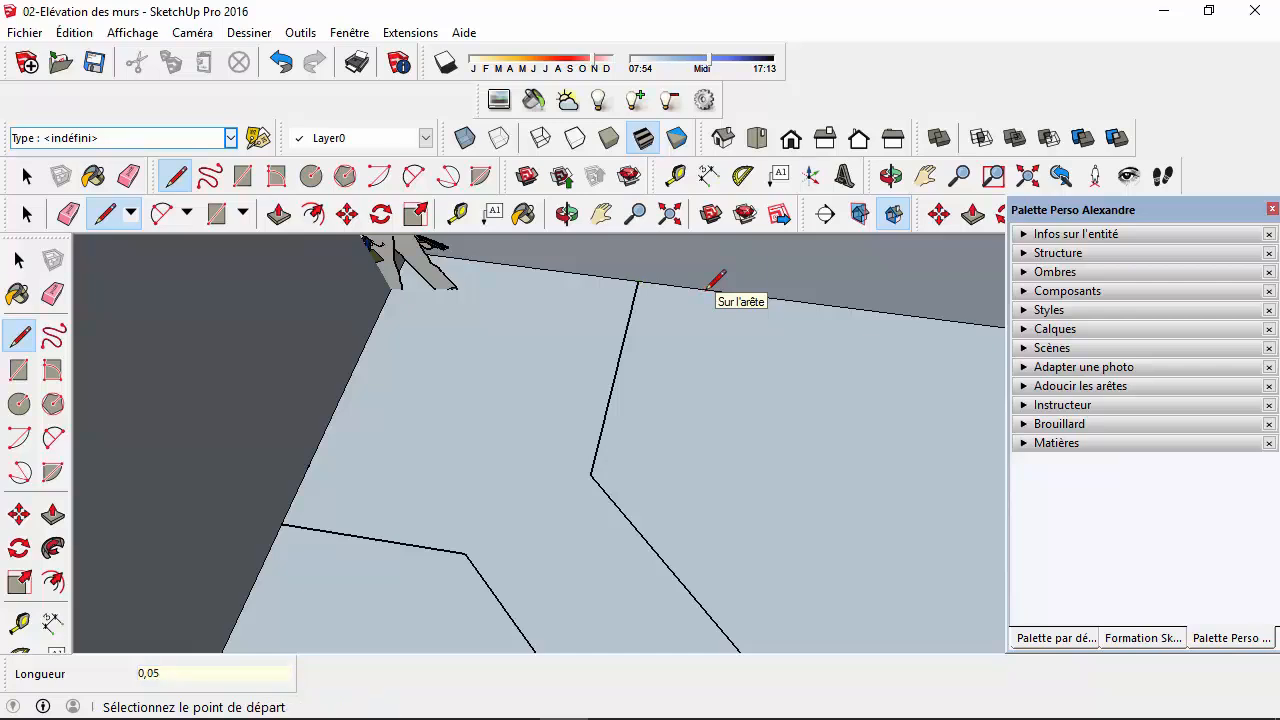
click(644, 281)
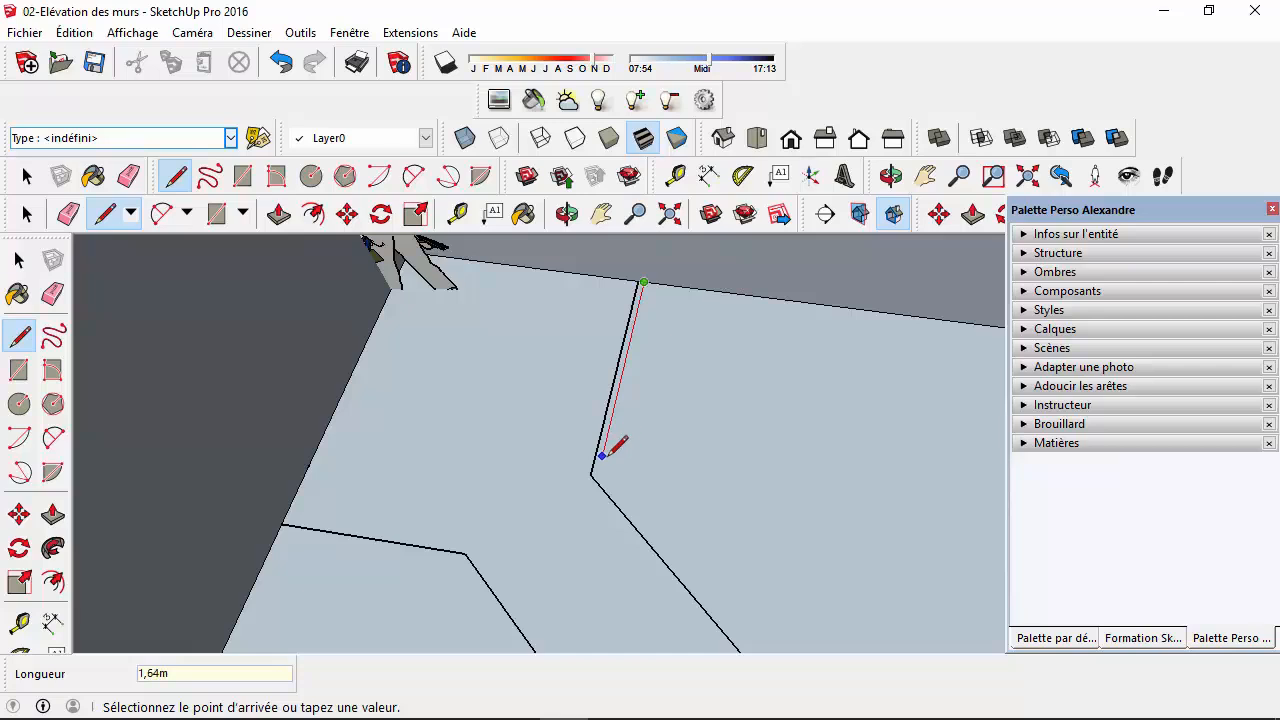
scroll(594, 472, up, 3)
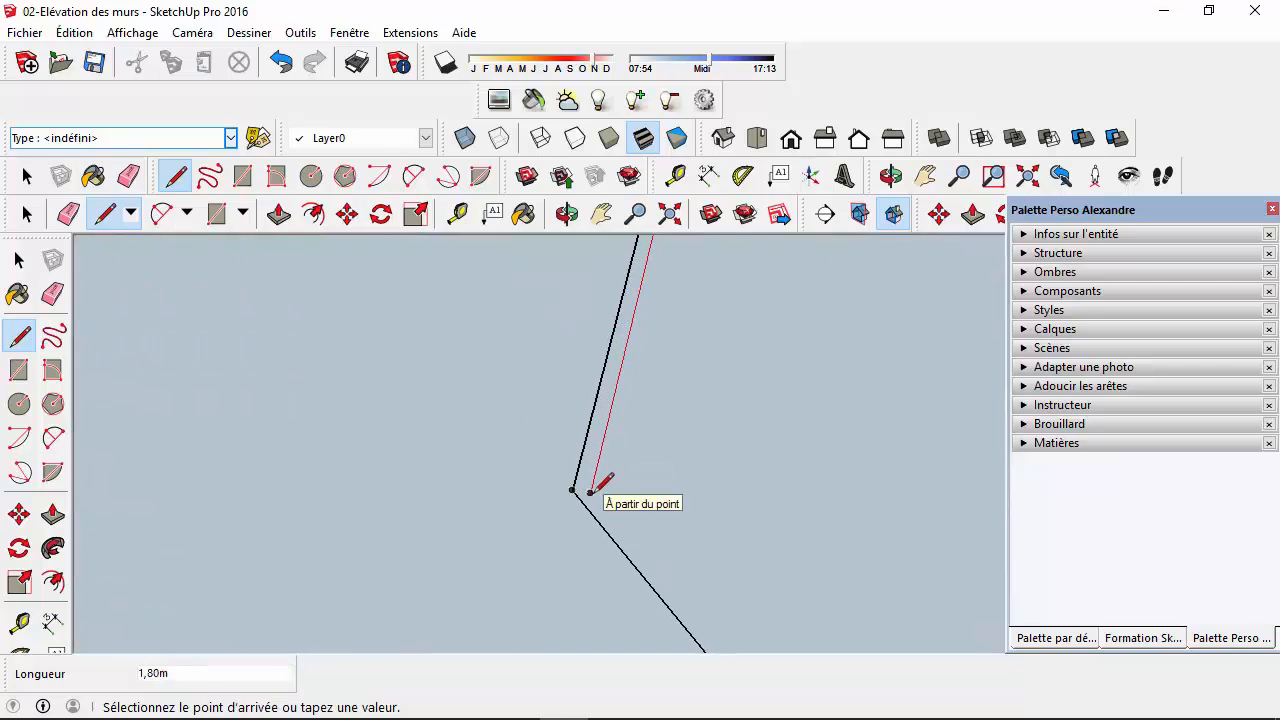
click(587, 508)
scroll(715, 571, up, 2)
scroll(684, 569, down, 2)
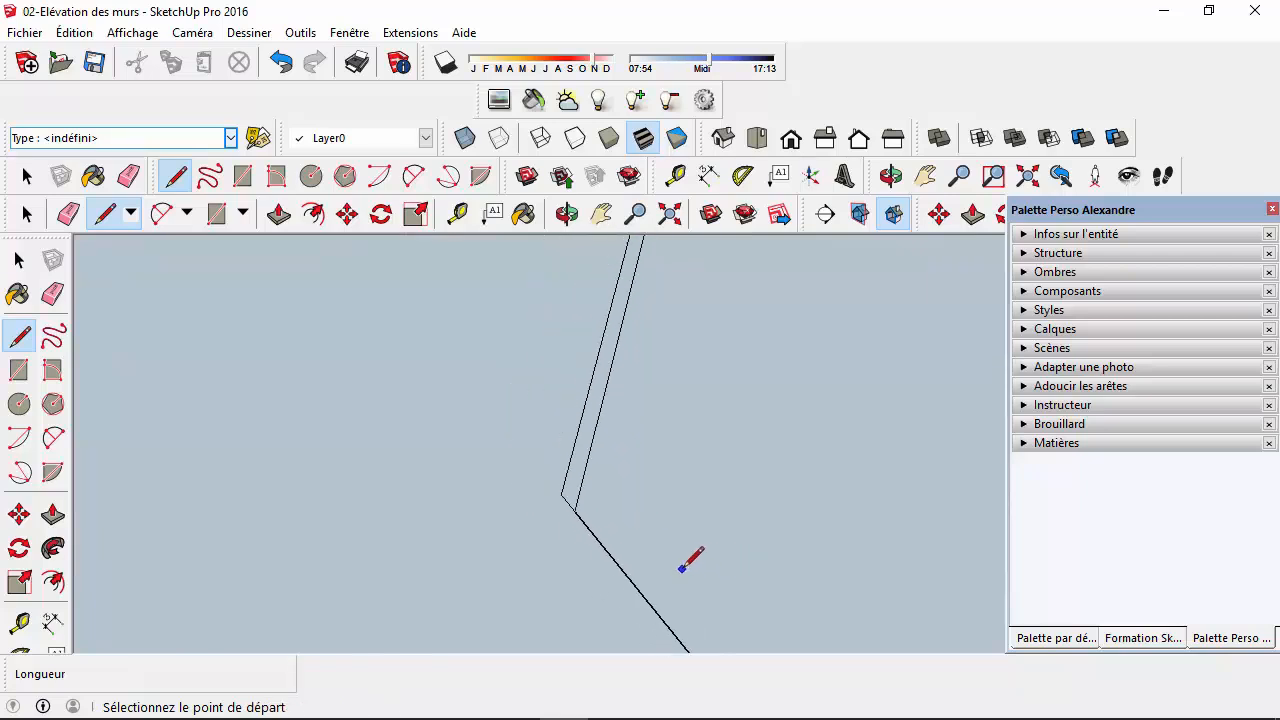
scroll(682, 569, down, 1)
scroll(590, 520, up, 1)
click(594, 503)
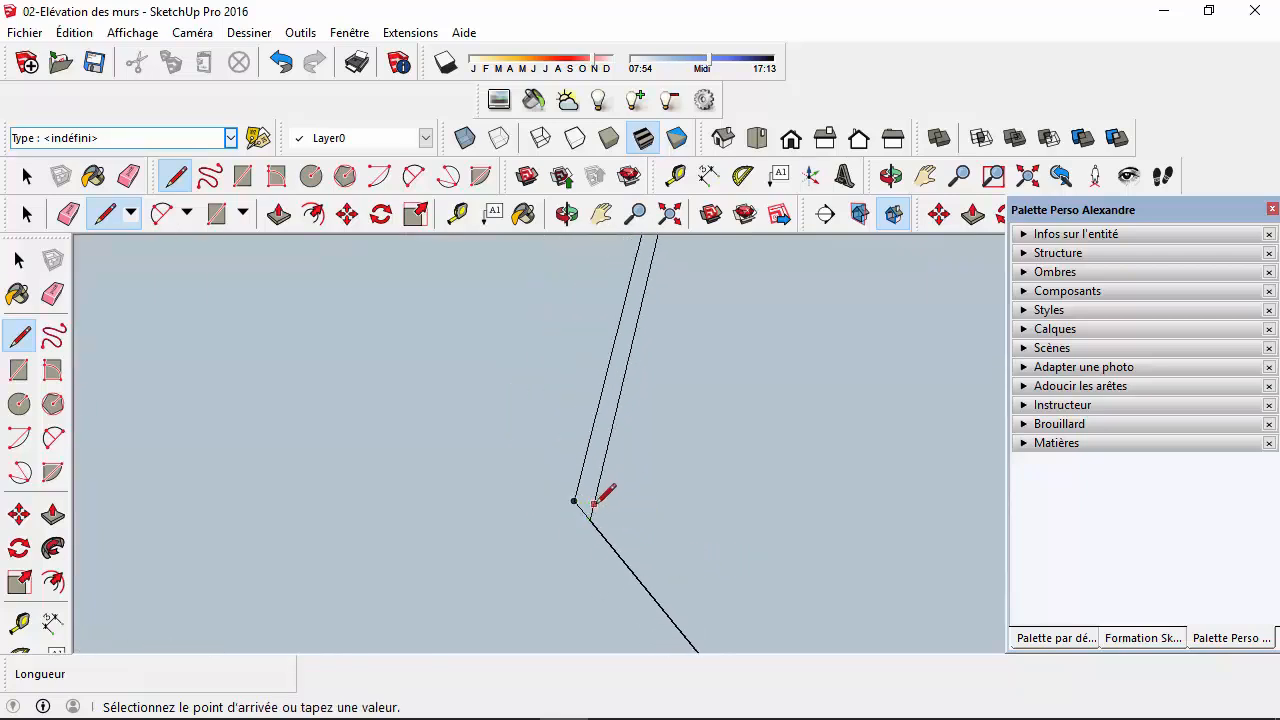
scroll(713, 641, up, 1)
scroll(715, 630, down, 3)
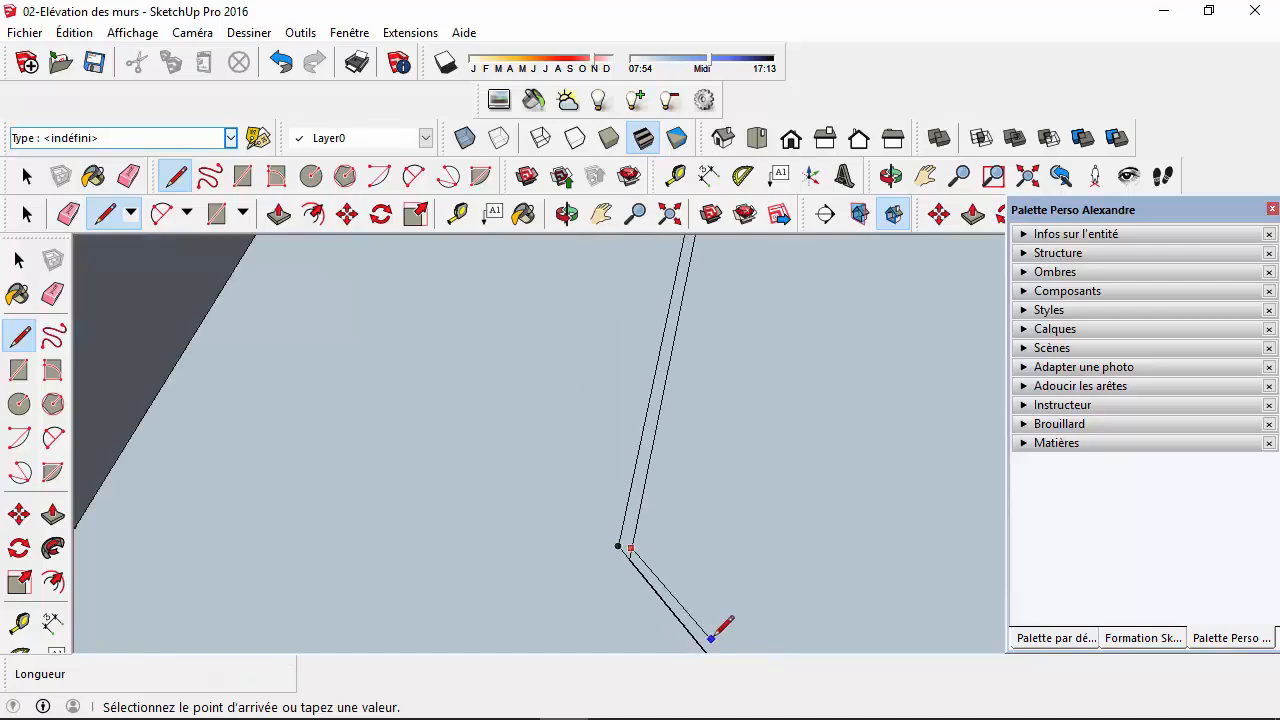
key(Escape)
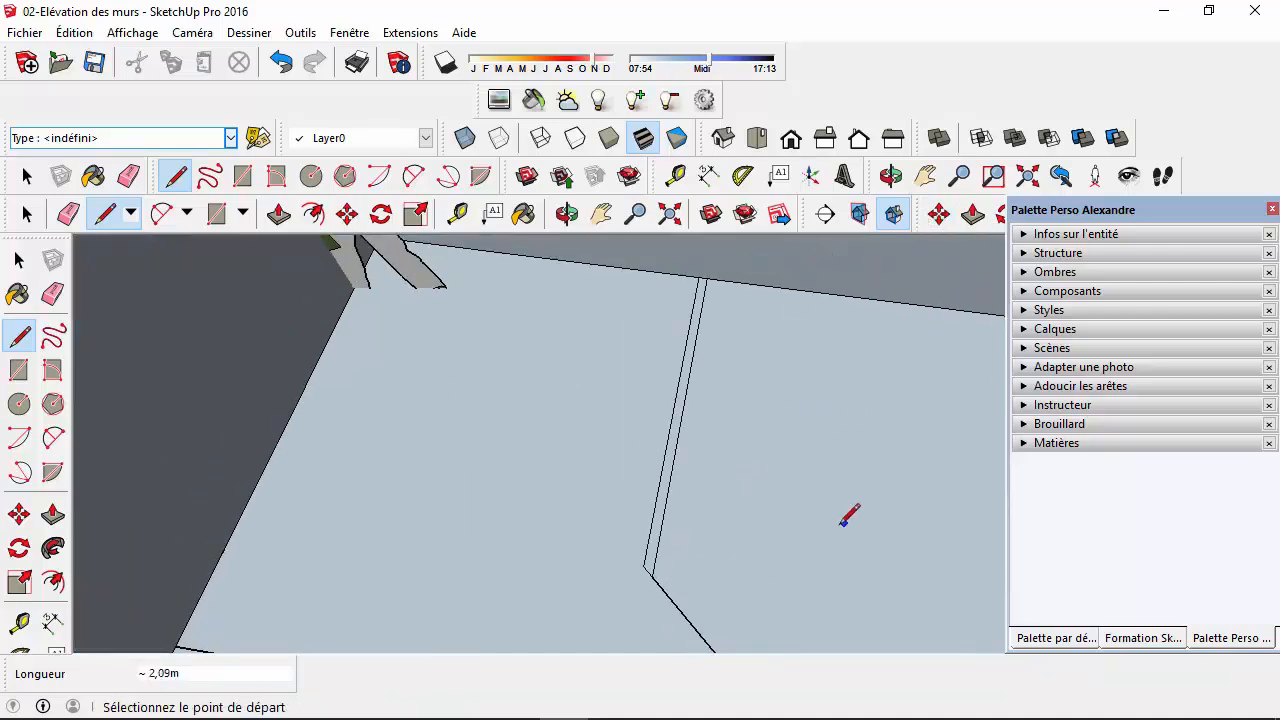
- Draw a 0,05 m thickness segment at the free end of the diagonal partition line
scroll(800, 571, down, 3)
click(921, 186)
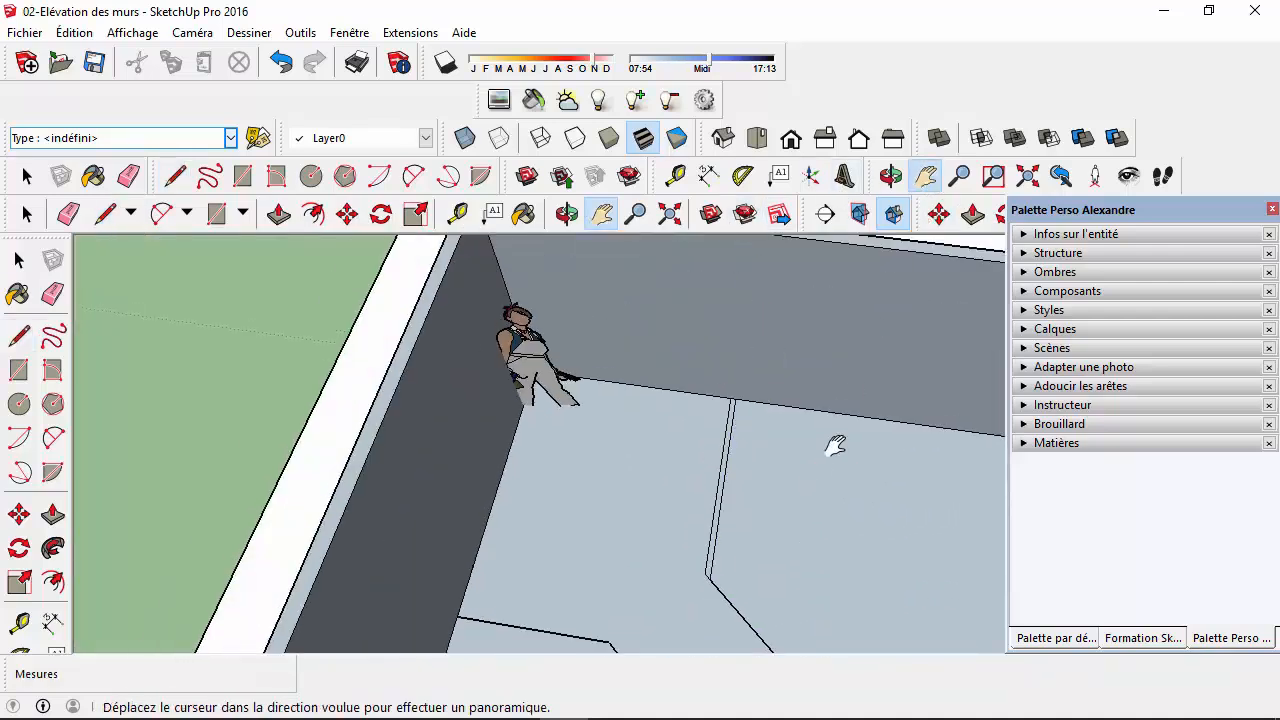
drag(831, 449, 683, 294)
scroll(651, 462, up, 4)
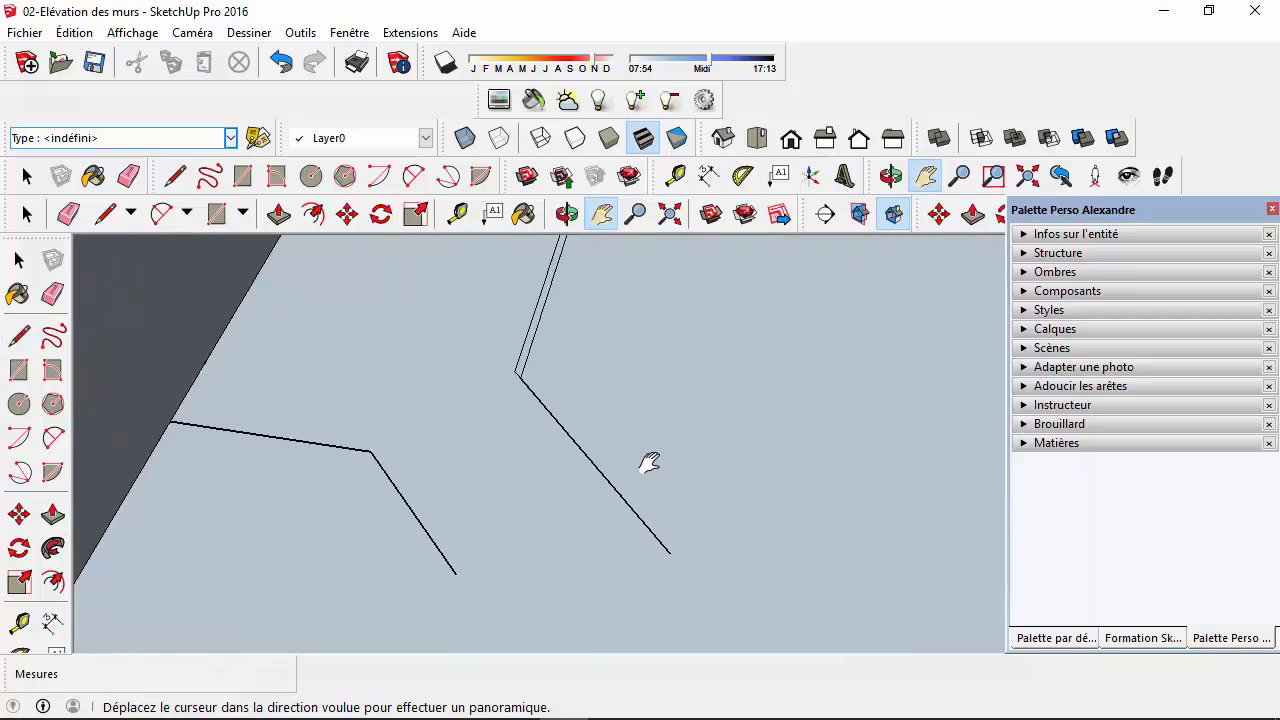
click(175, 176)
click(673, 565)
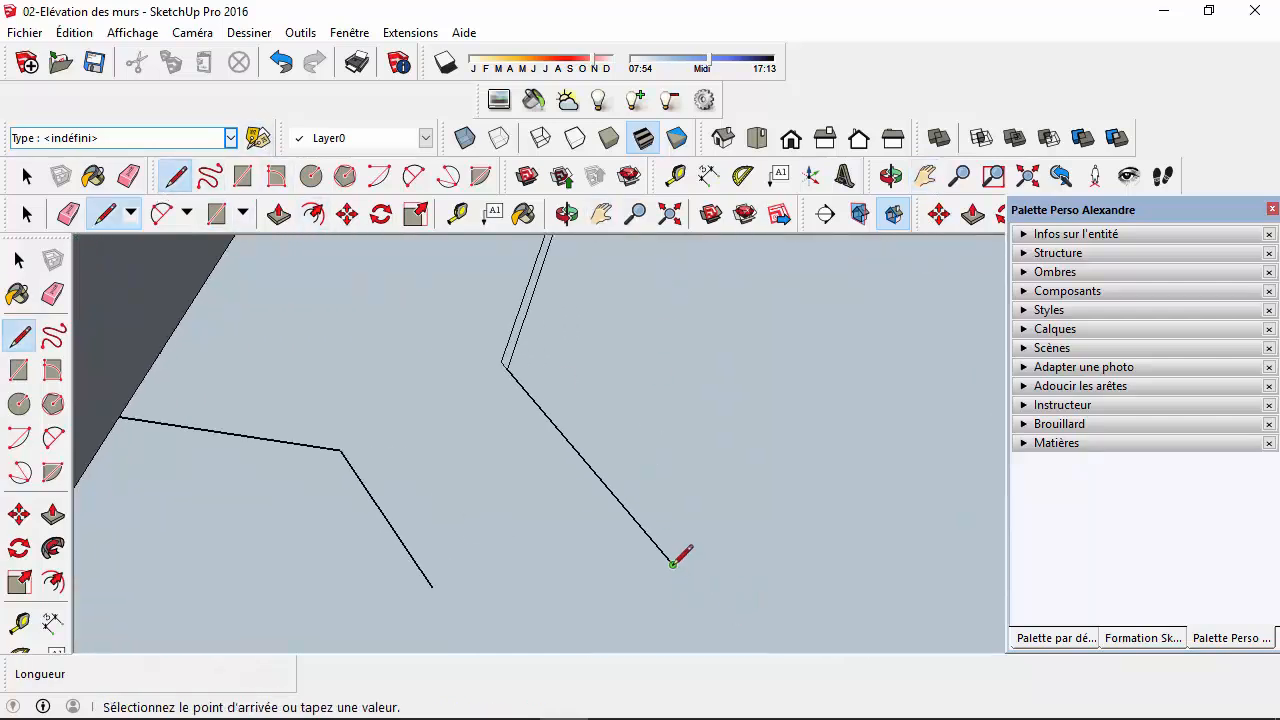
scroll(687, 548, up, 1)
scroll(688, 555, up, 3)
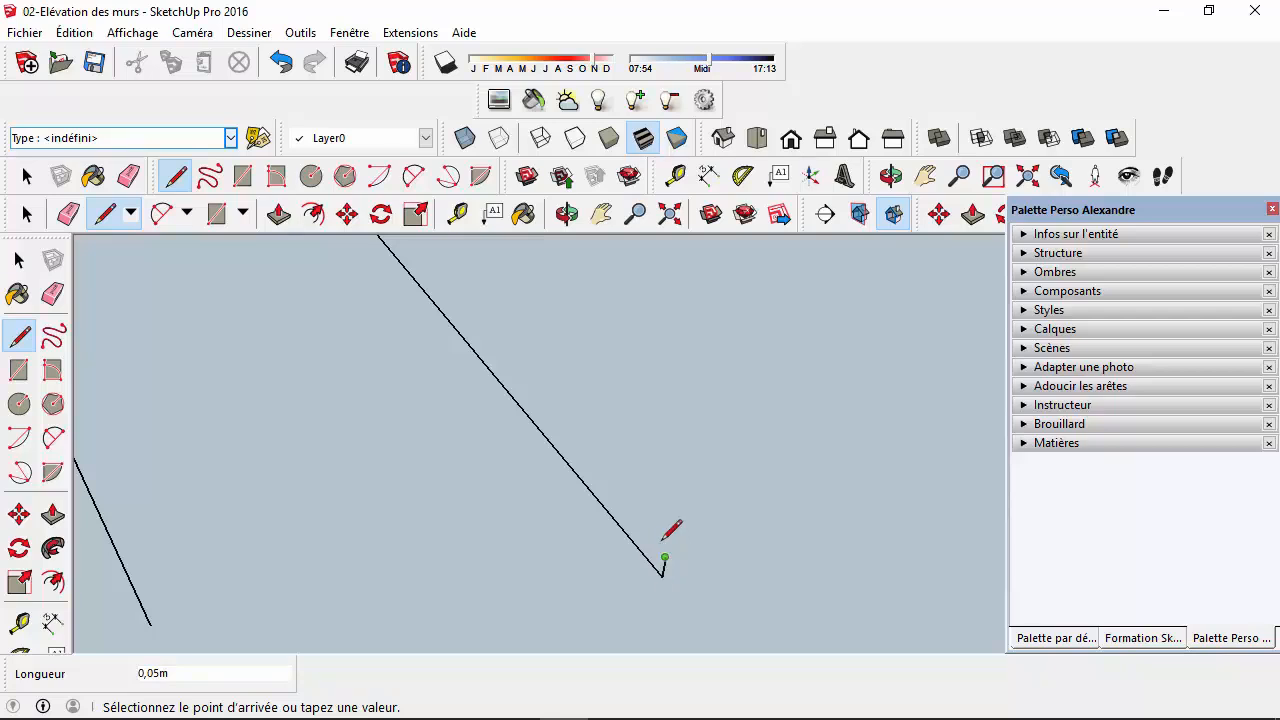
- Draw the diagonal partition's second line from its end segment to the upper partition's second line, and delete the leftover stub at the bend
scroll(471, 286, down, 3)
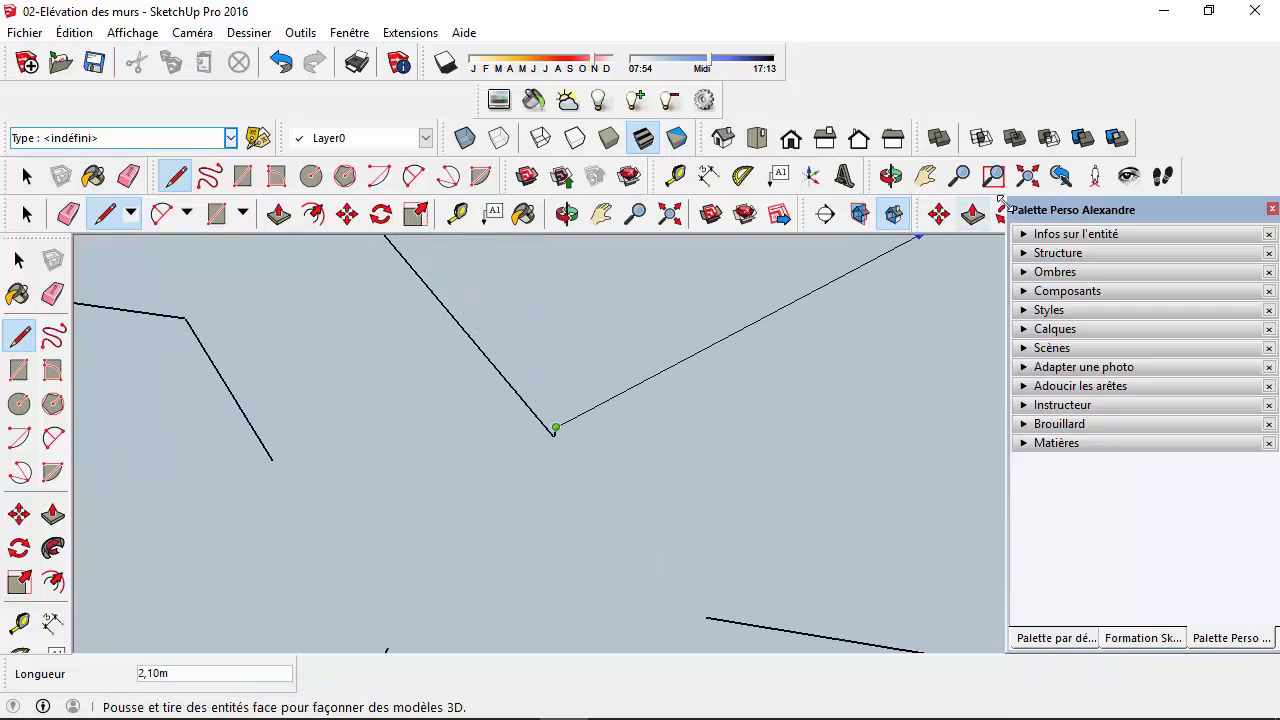
click(925, 176)
drag(571, 394, 596, 480)
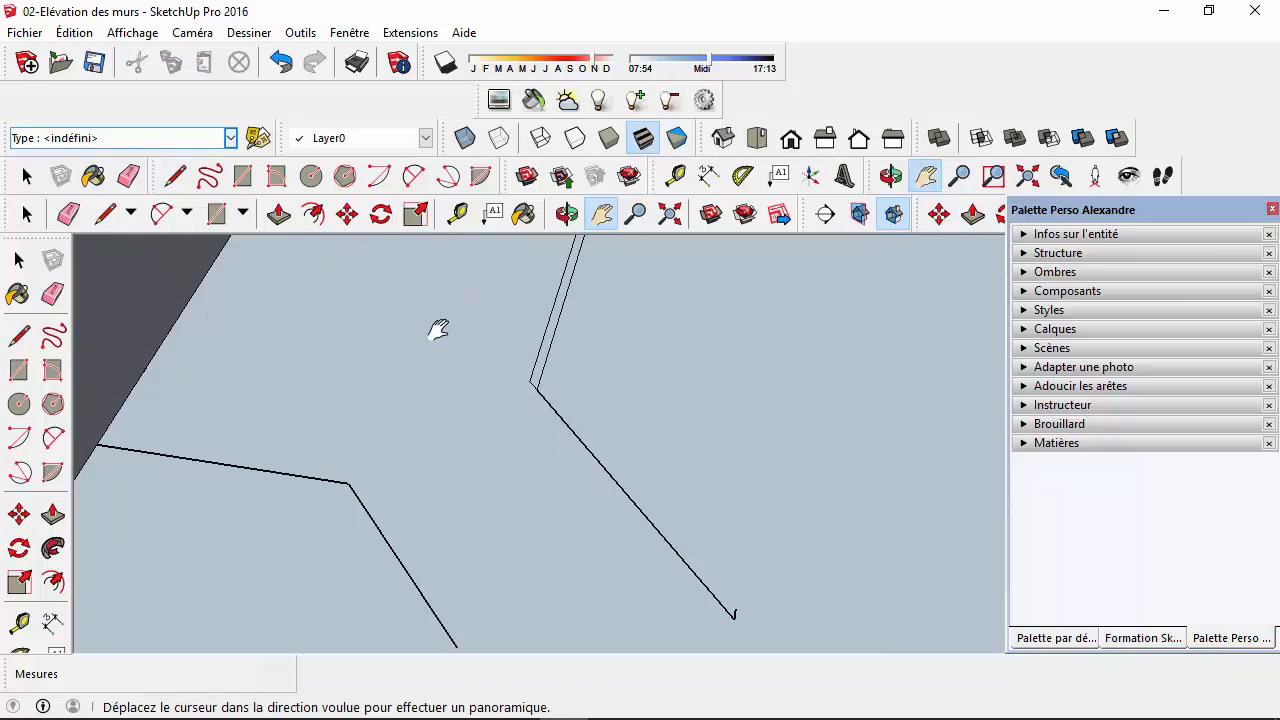
click(175, 178)
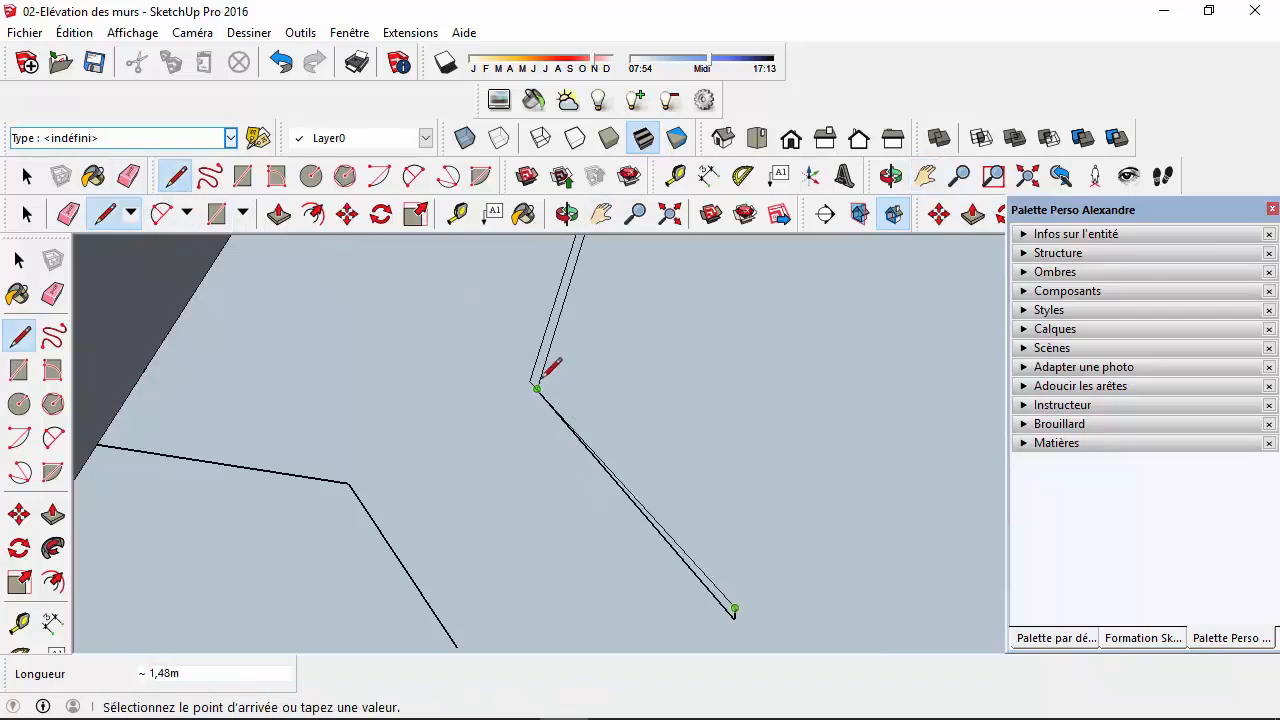
scroll(542, 366, up, 3)
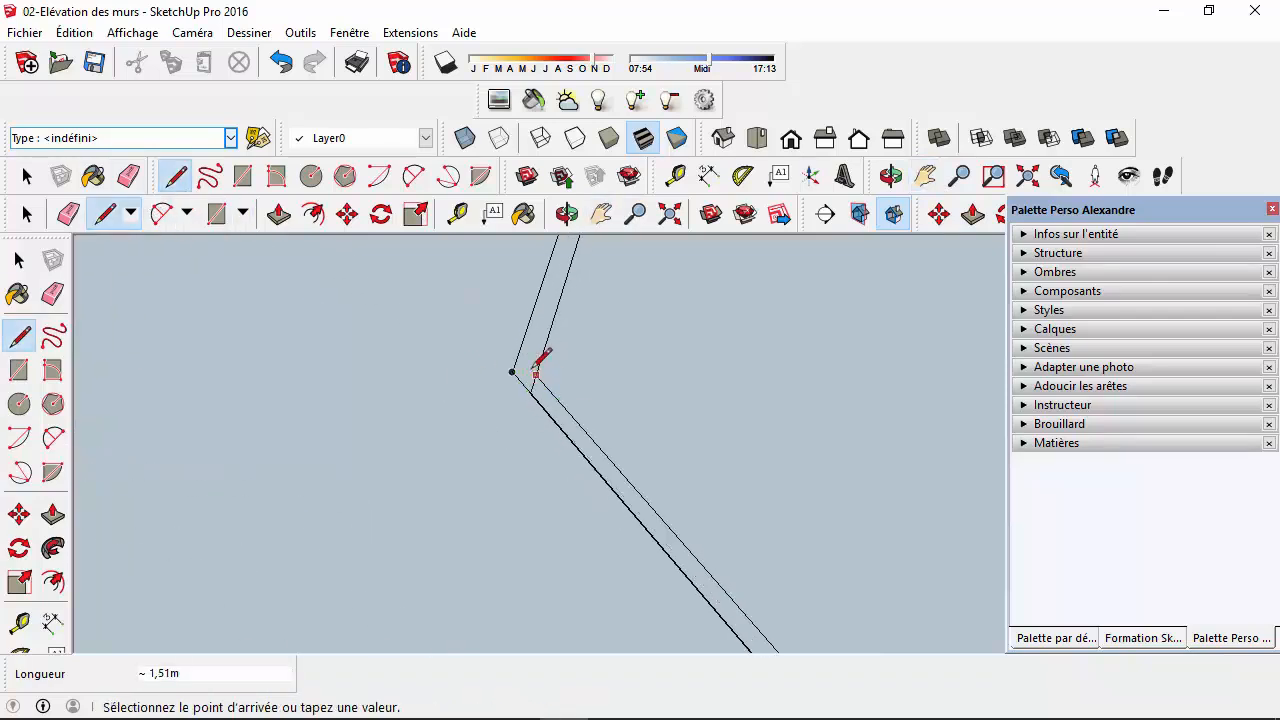
key(Escape)
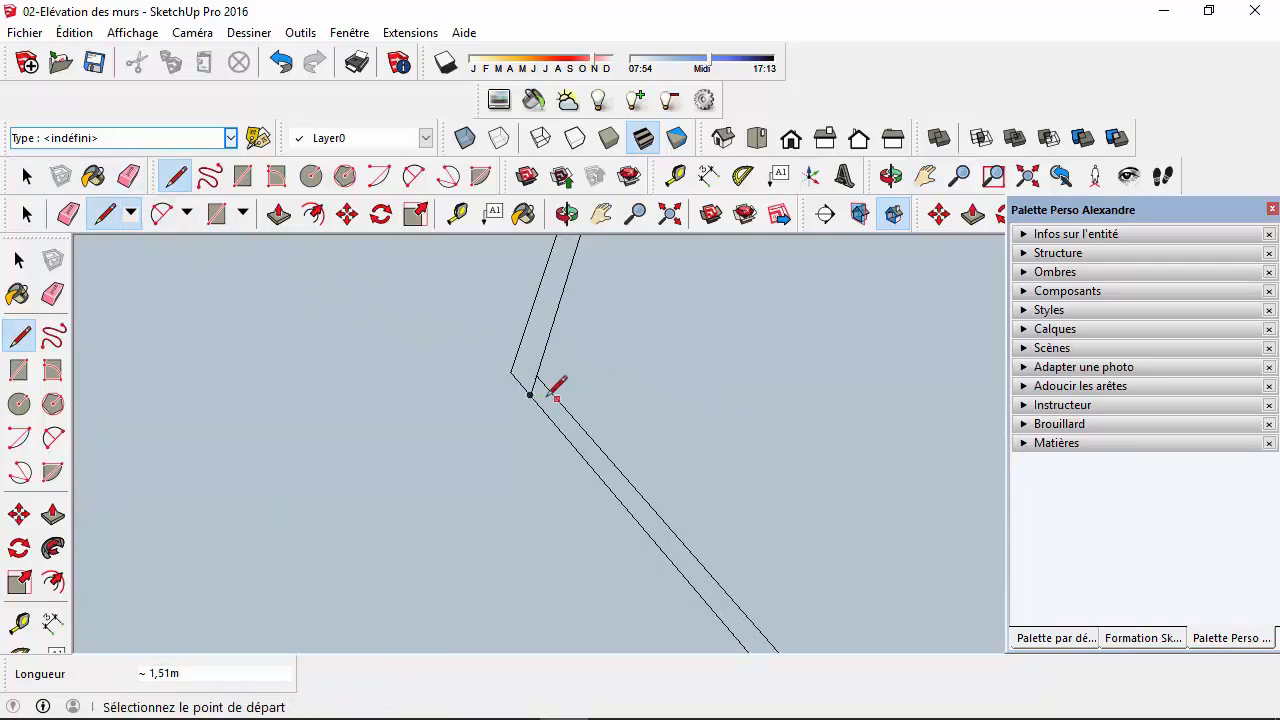
click(27, 176)
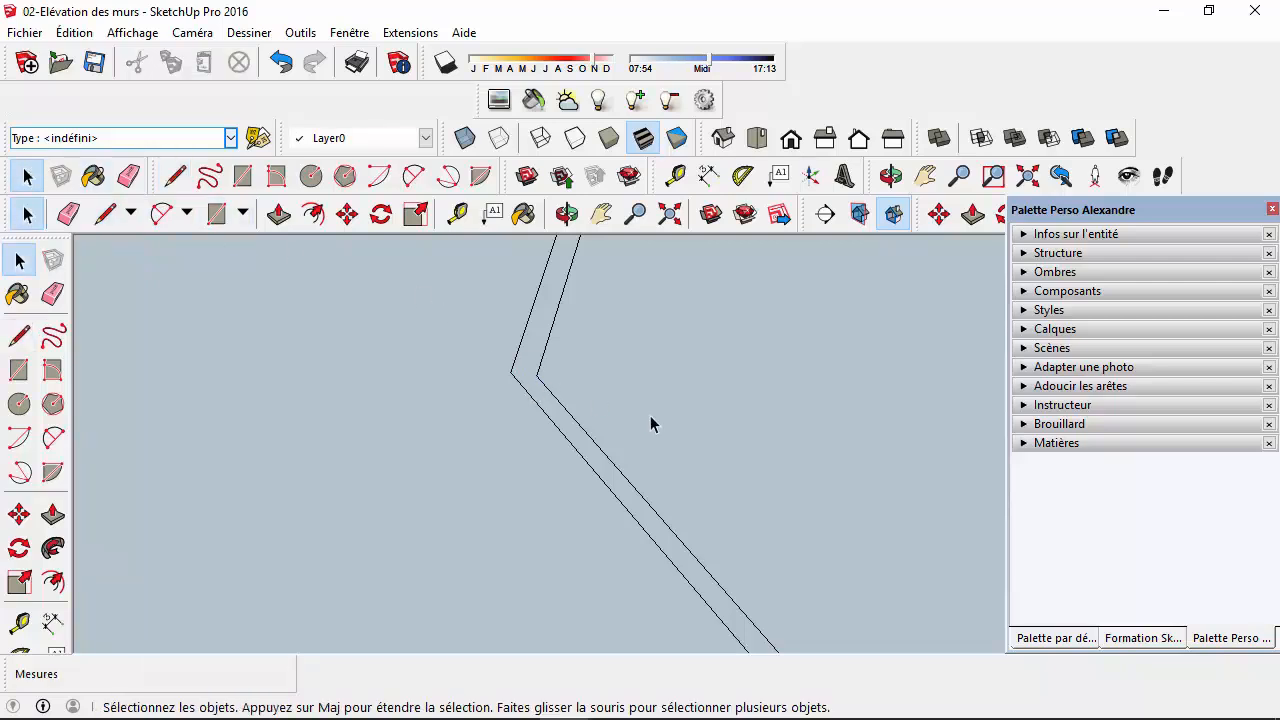
scroll(651, 415, up, 2)
middle_drag(653, 415, 651, 580)
scroll(609, 606, down, 3)
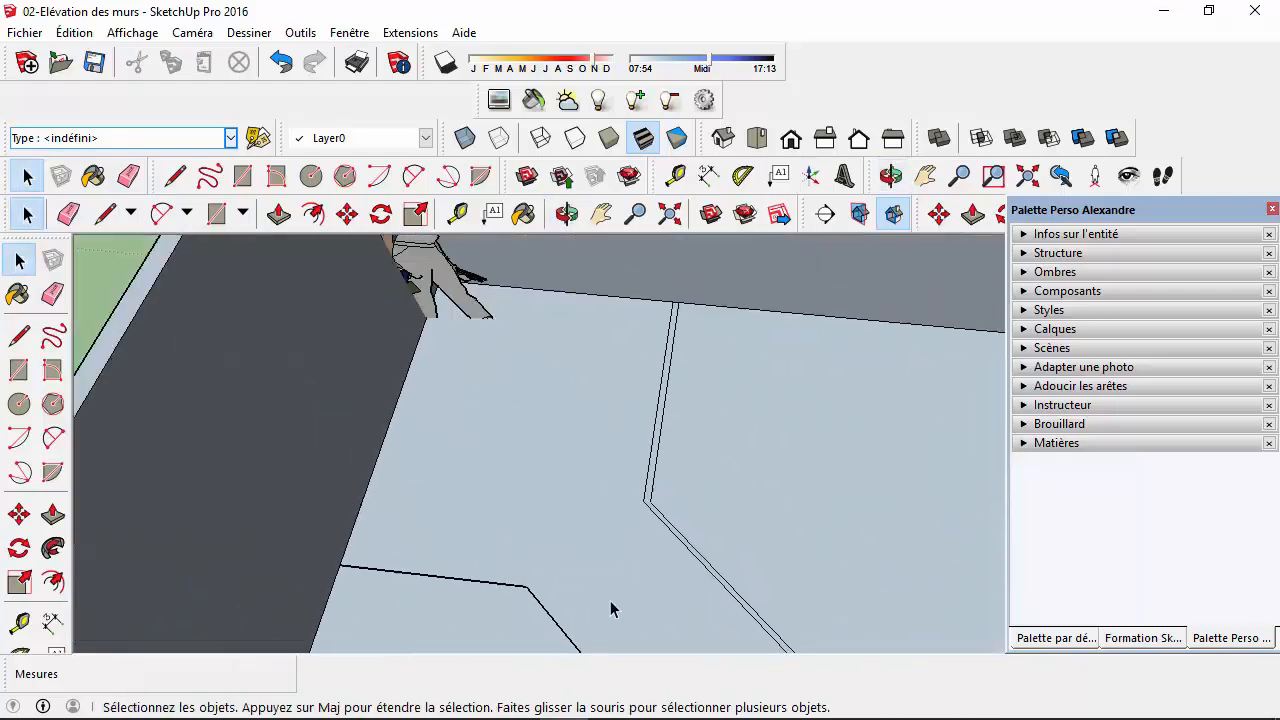
click(925, 175)
drag(711, 481, 589, 317)
scroll(686, 512, up, 5)
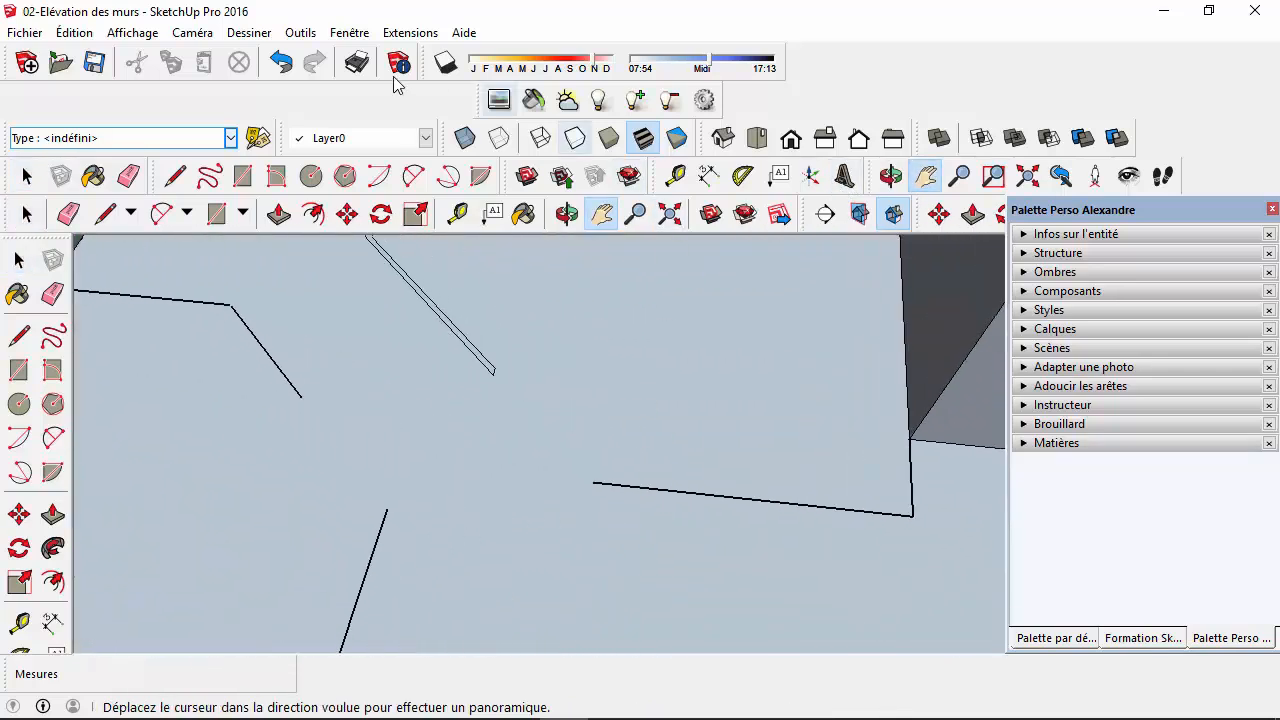
- Draw a 0,05 m thickness segment at the right partition's free end, plus a parallel second line to the short return line
click(105, 214)
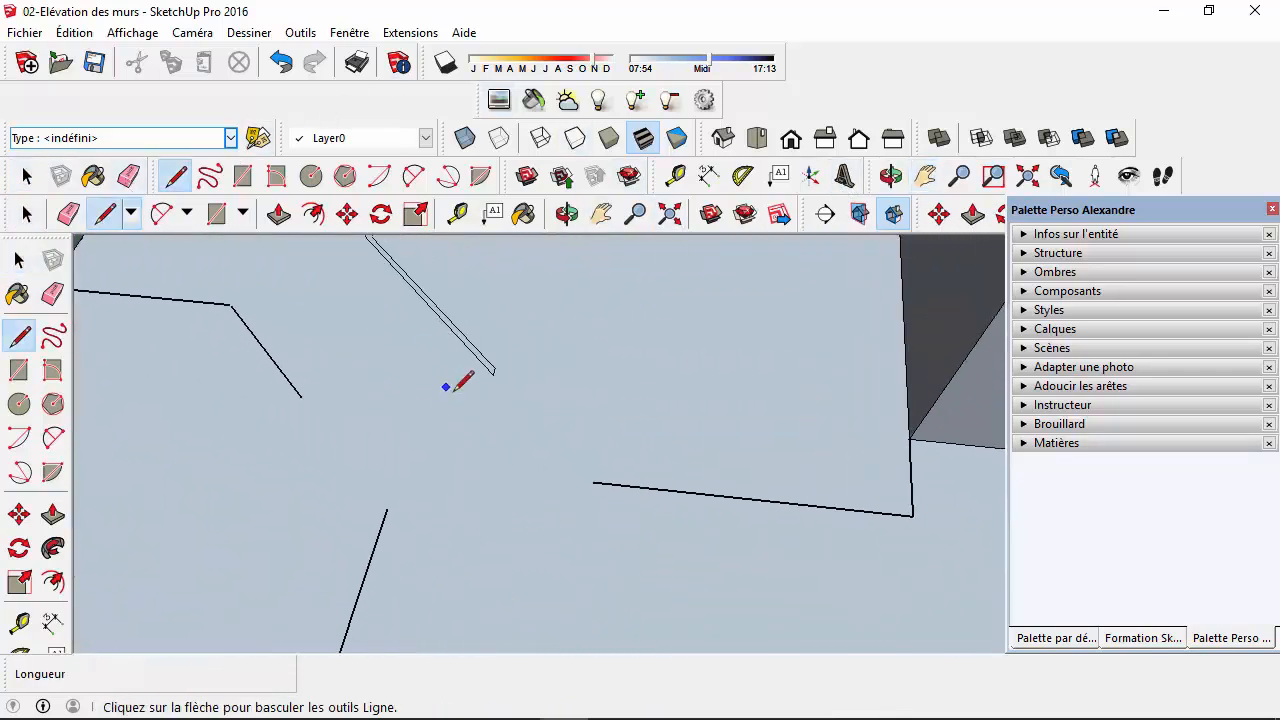
click(593, 482)
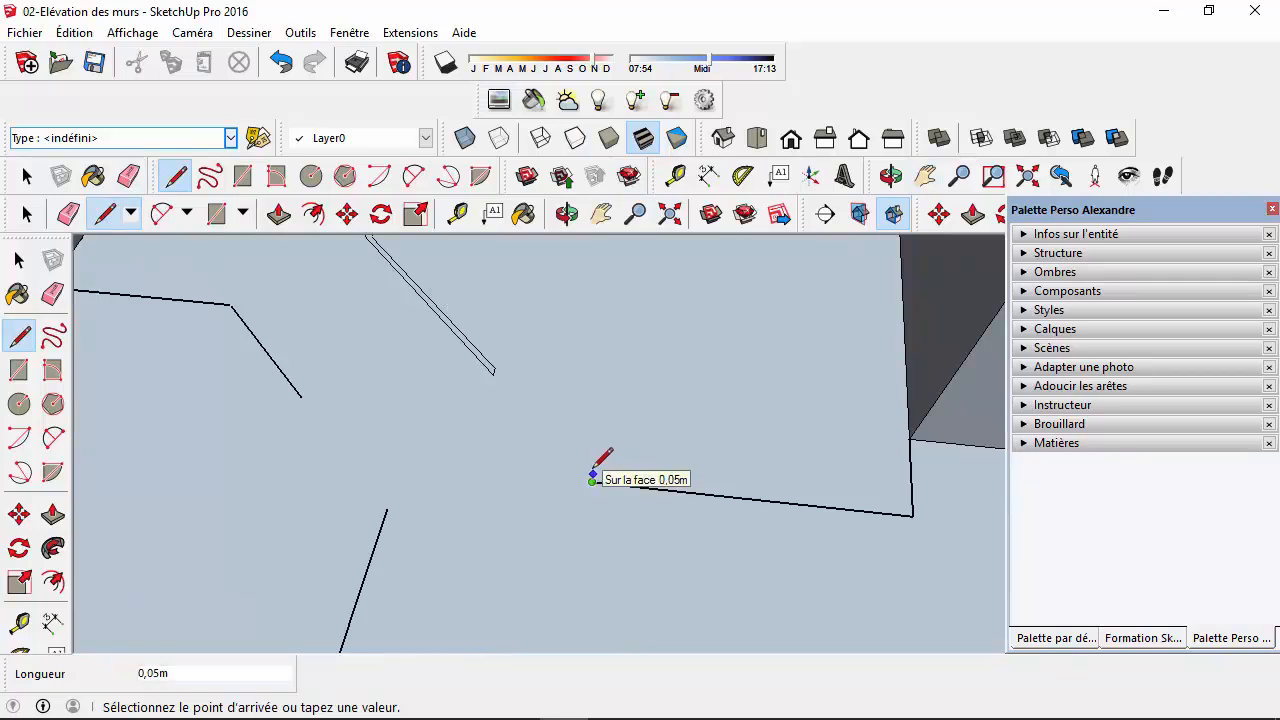
click(592, 474)
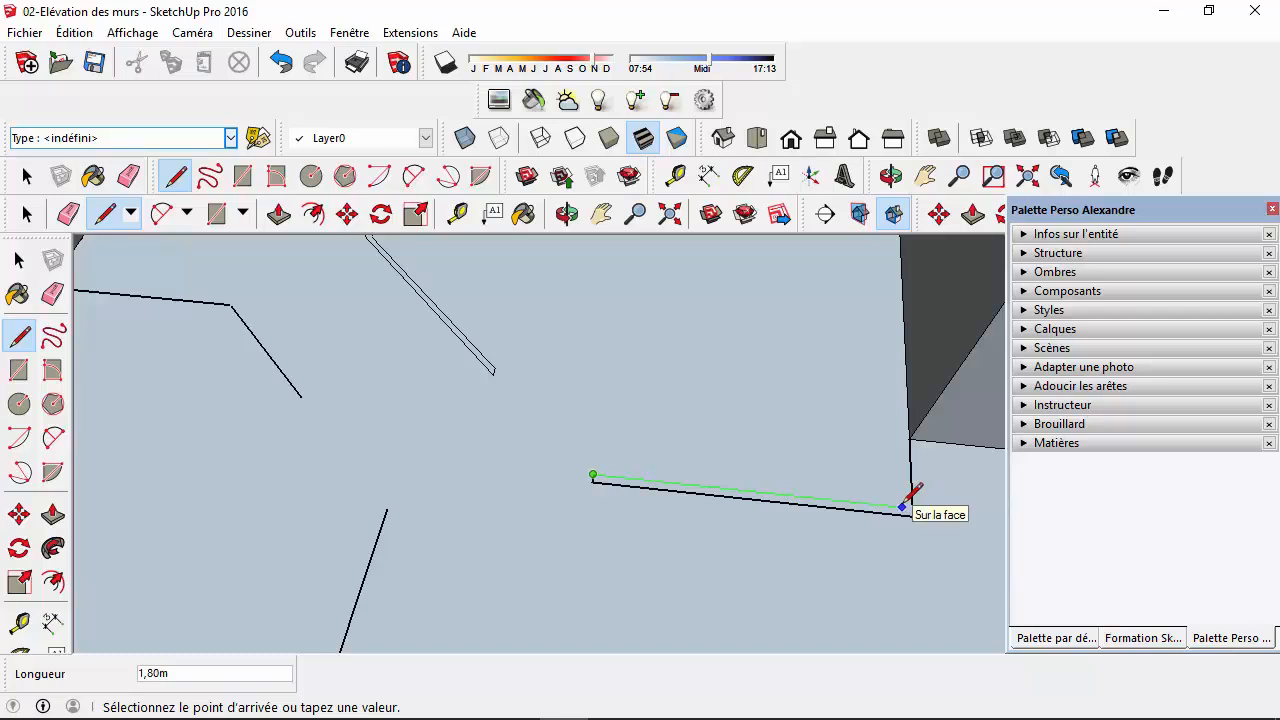
key(Escape)
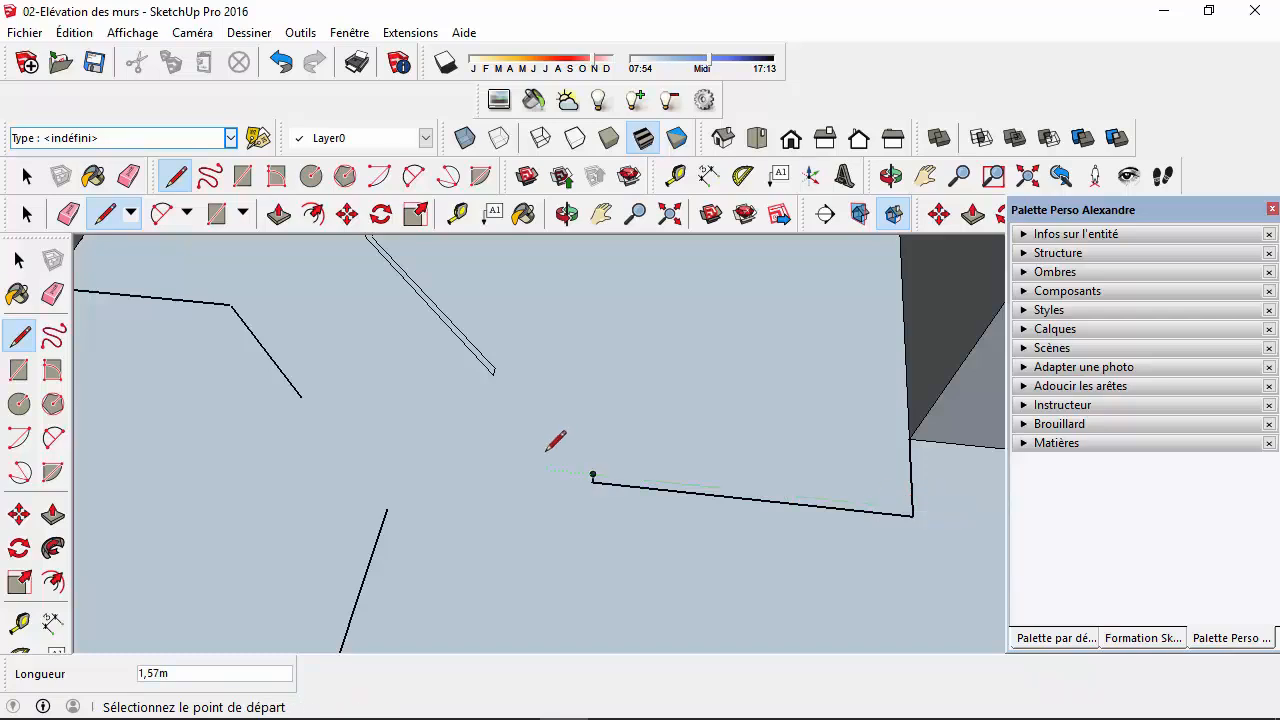
click(592, 474)
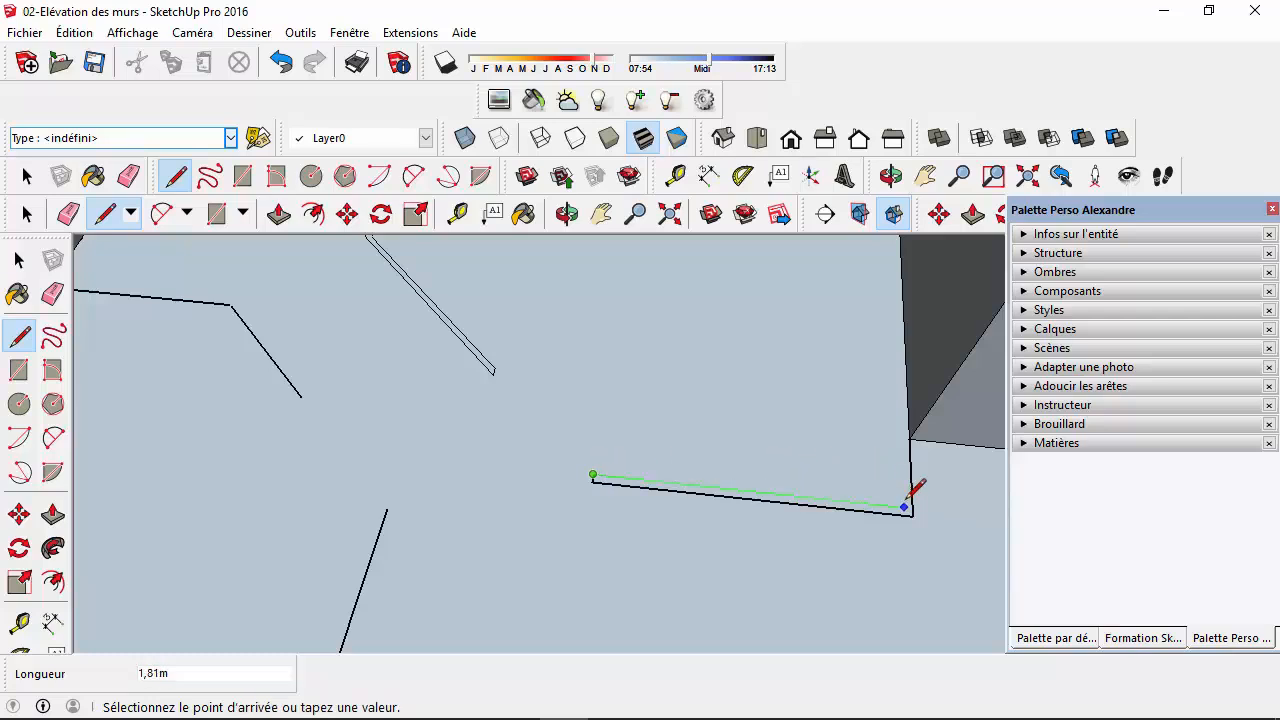
scroll(910, 496, up, 3)
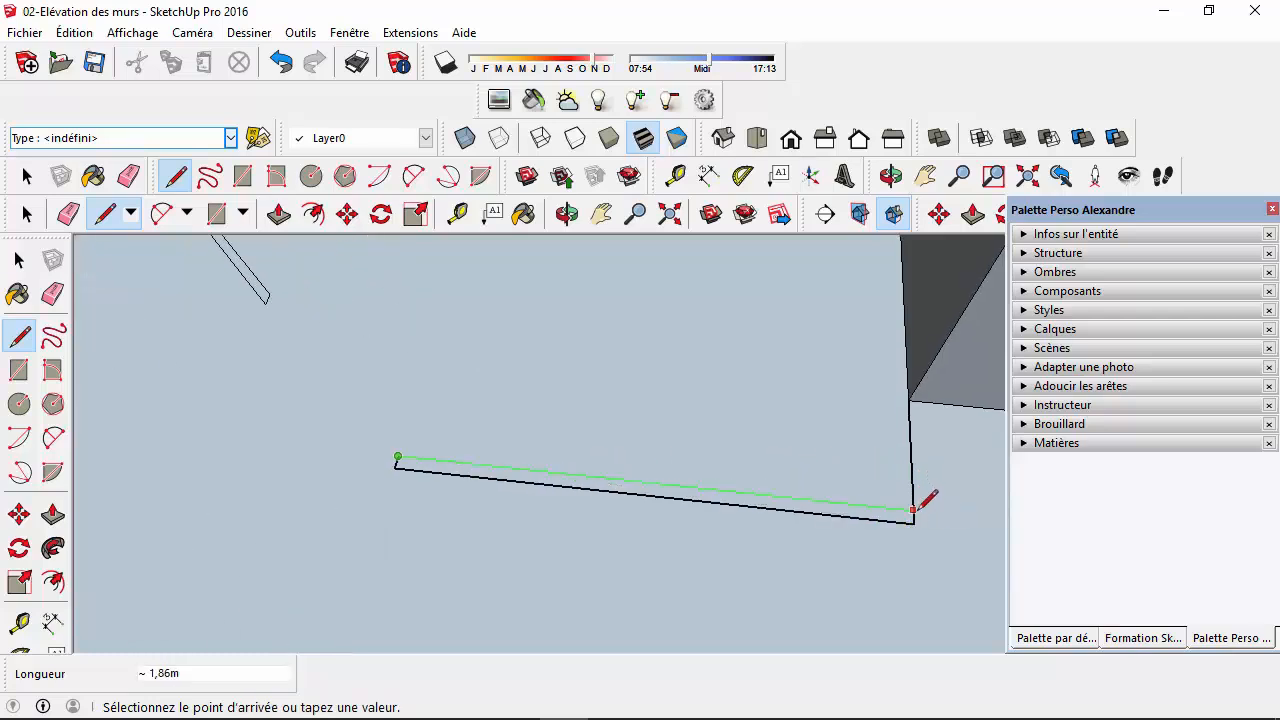
click(913, 510)
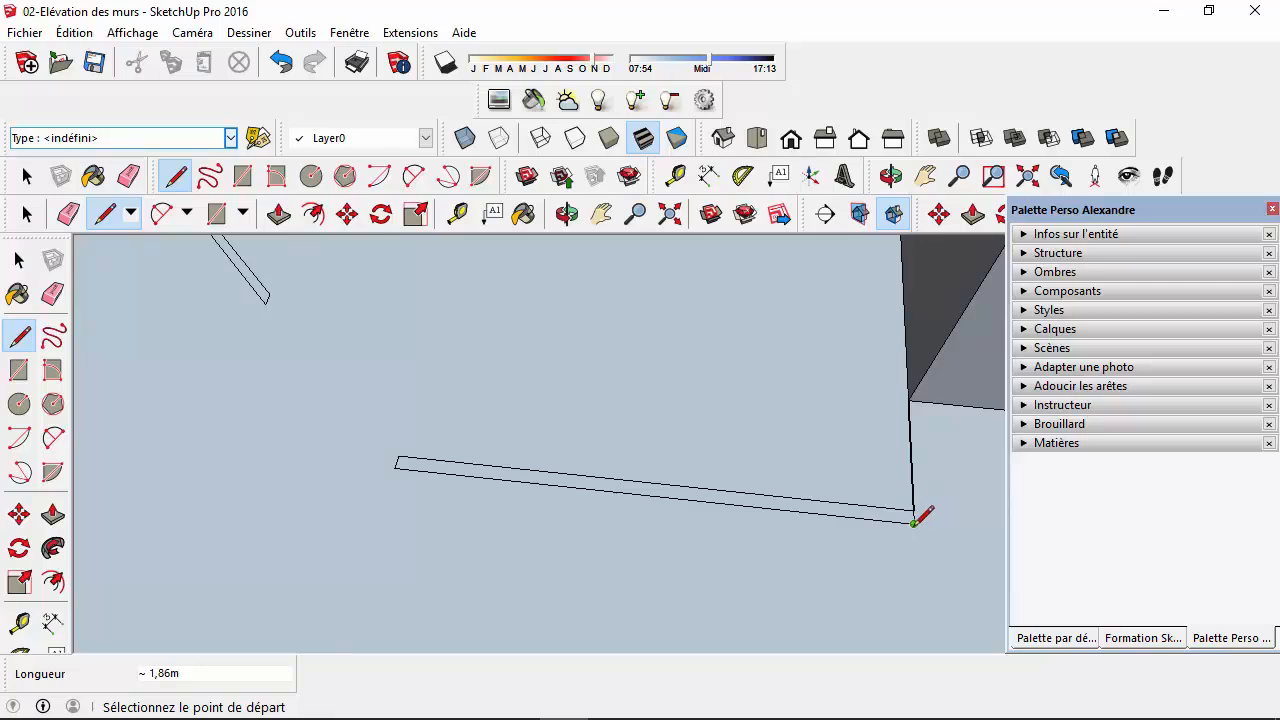
- Draw the short return's second line with a 0,05 m offset at the corner up to the wall, and delete the inner stub
click(914, 522)
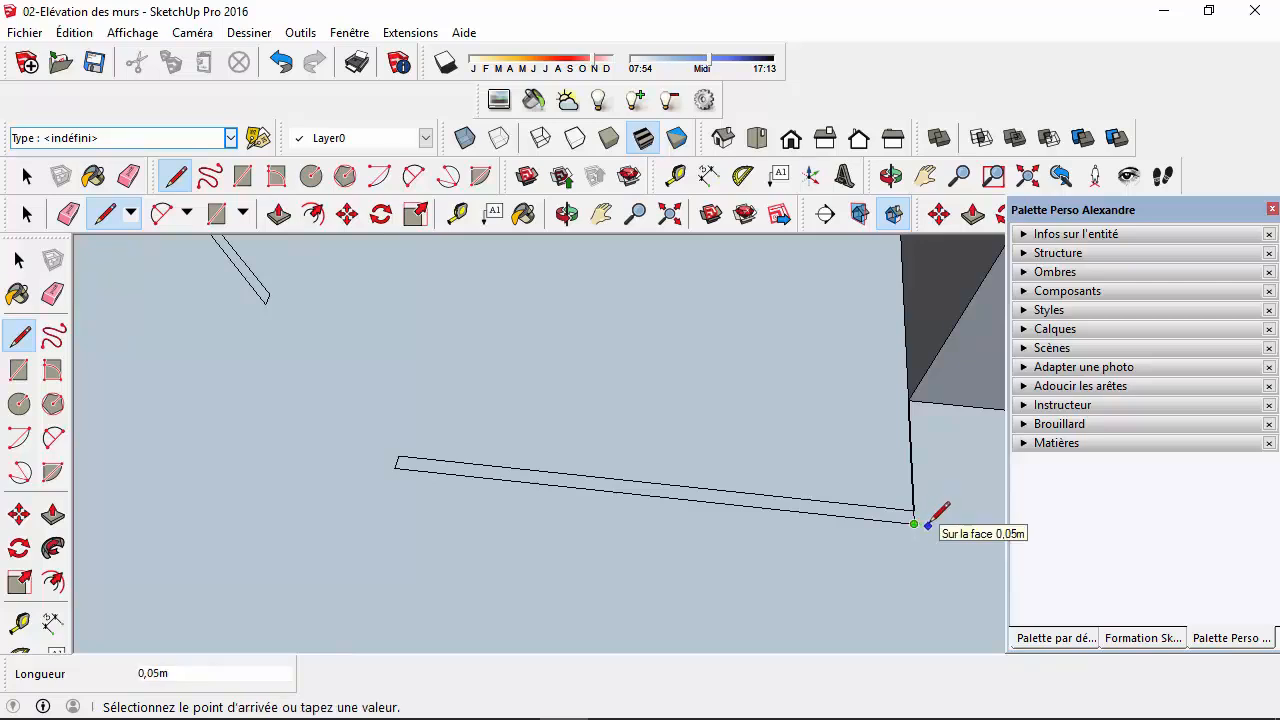
click(928, 525)
click(922, 400)
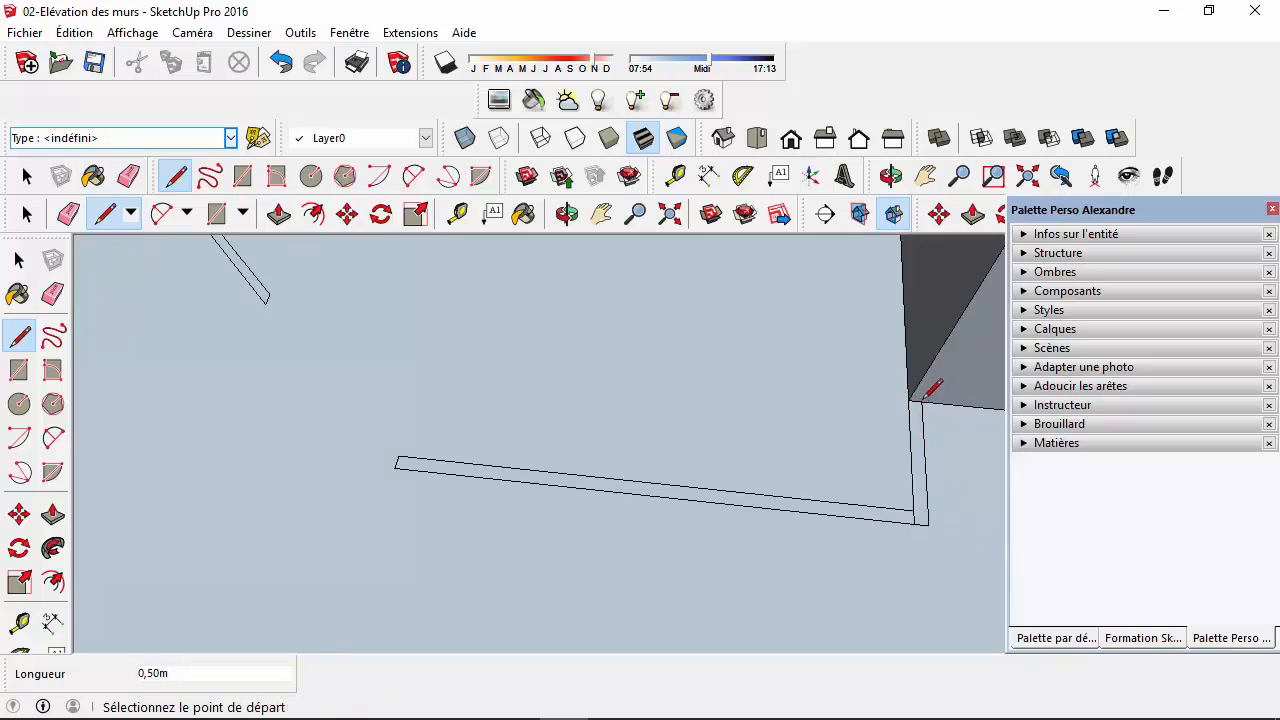
click(26, 176)
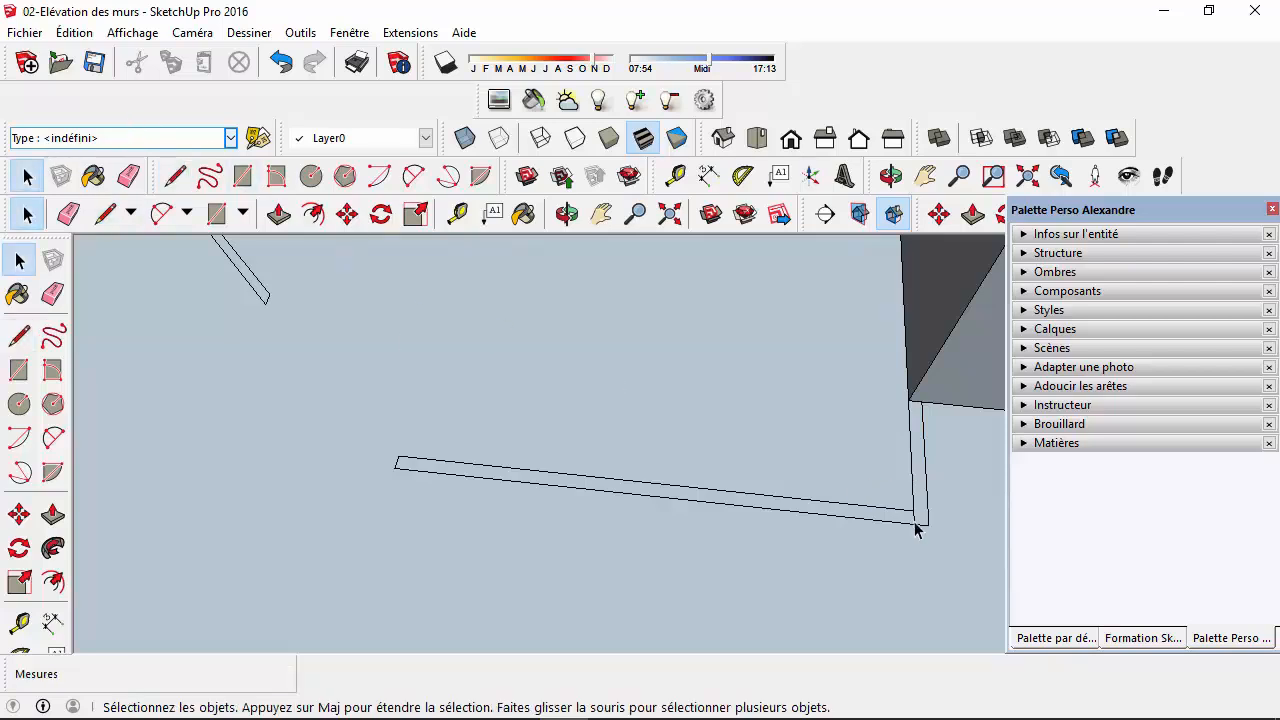
scroll(918, 530, up, 2)
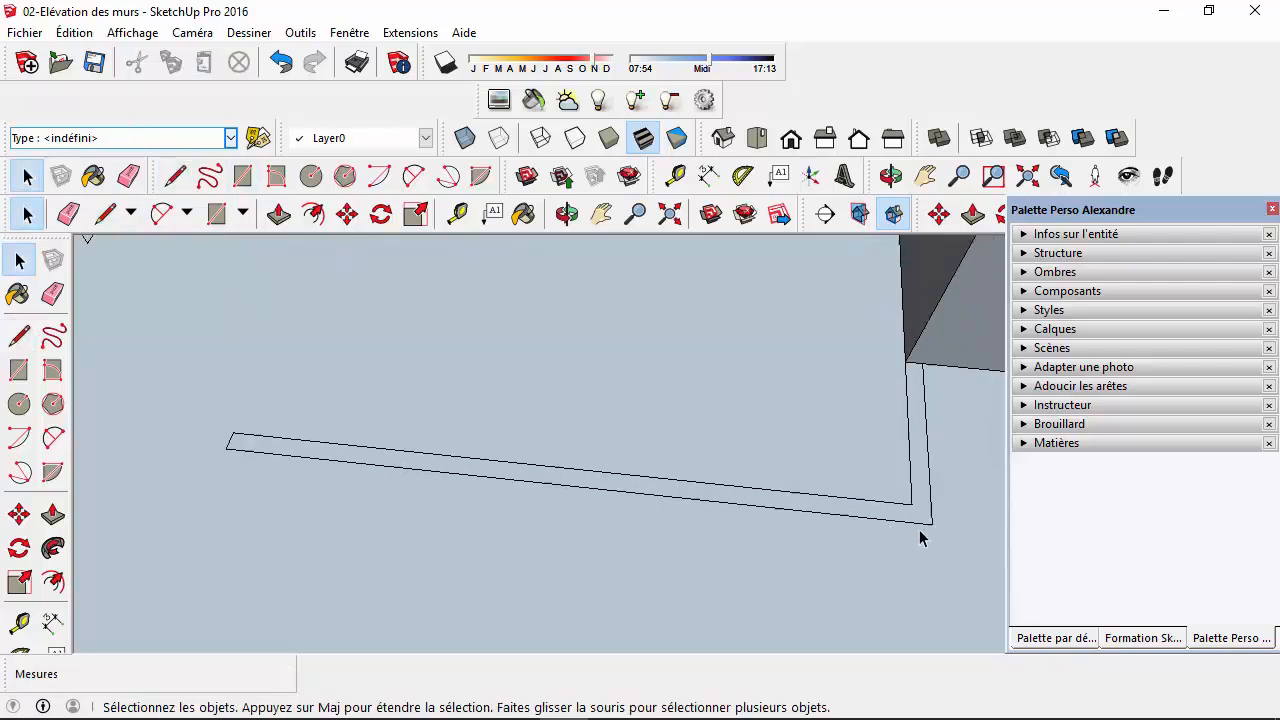
- Draw a thickness segment at the free end of the straight partition on the front wall, plus its parallel 2,00 m second line to the wall
scroll(795, 400, down, 3)
scroll(795, 400, down, 3)
middle_drag(687, 435, 596, 450)
scroll(592, 389, up, 1)
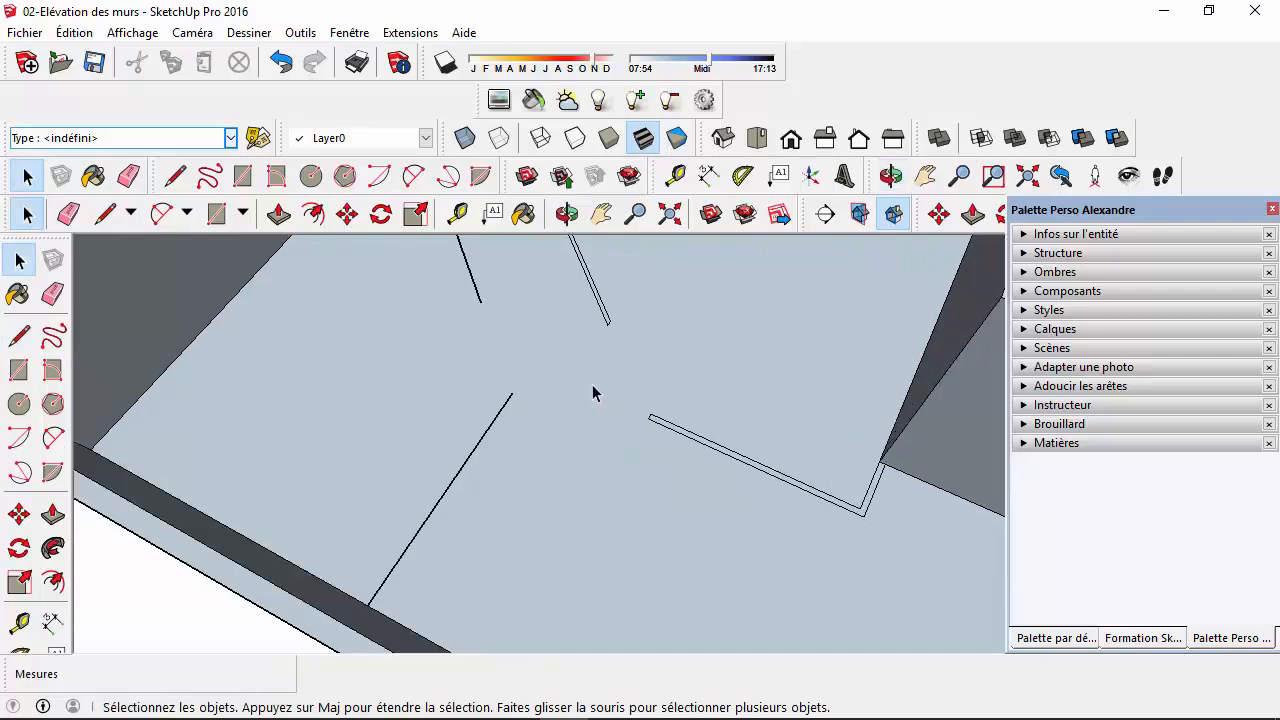
scroll(585, 390, down, 4)
middle_drag(491, 340, 429, 366)
scroll(429, 366, up, 1)
scroll(560, 408, up, 3)
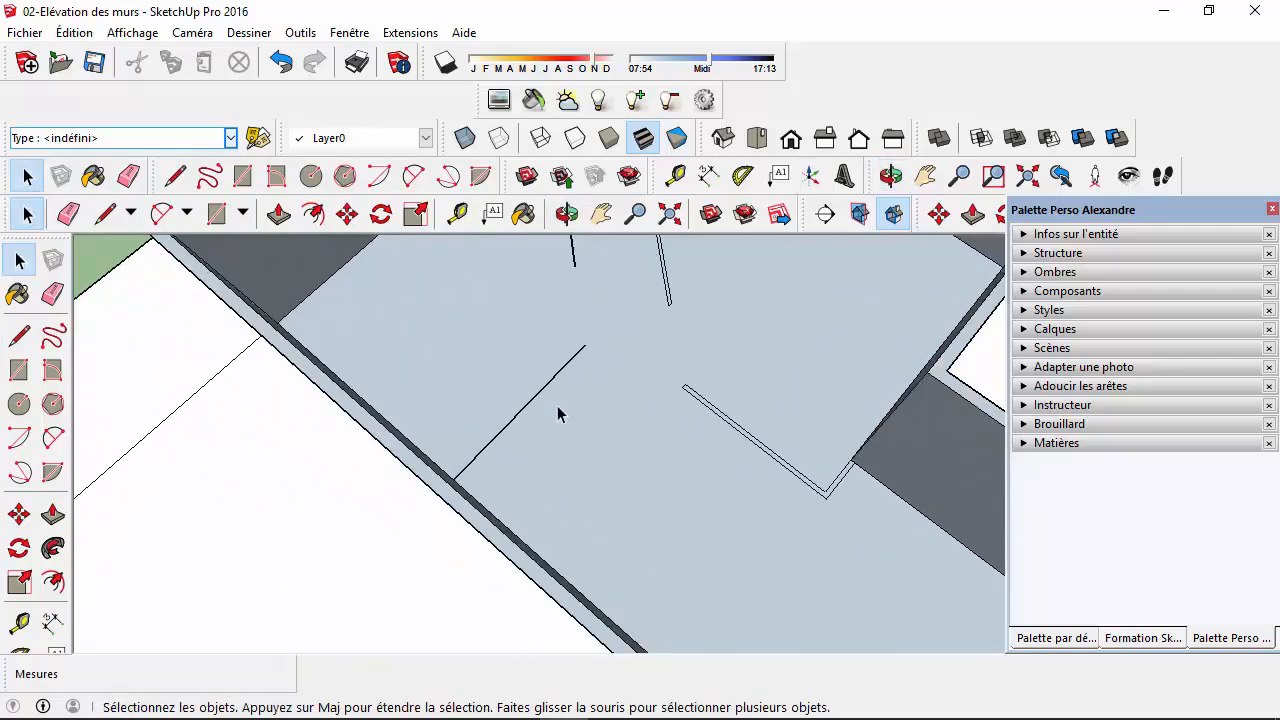
middle_drag(559, 411, 557, 609)
scroll(545, 625, up, 2)
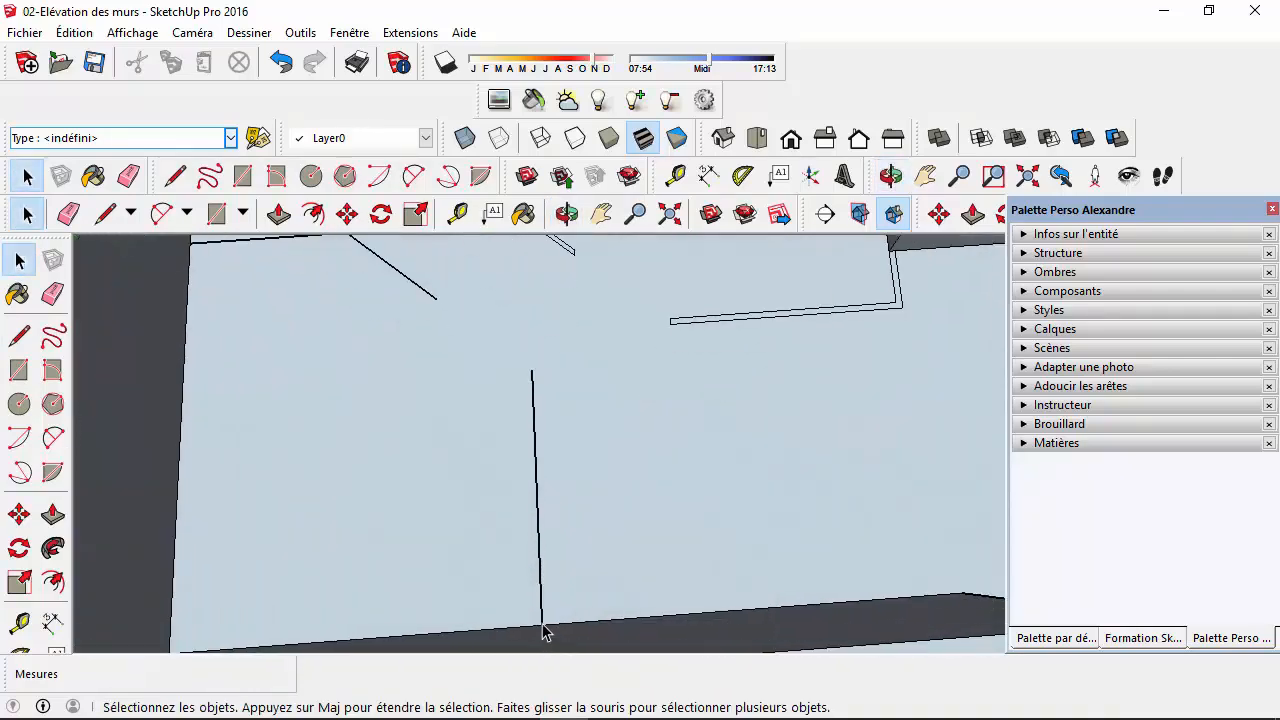
click(105, 213)
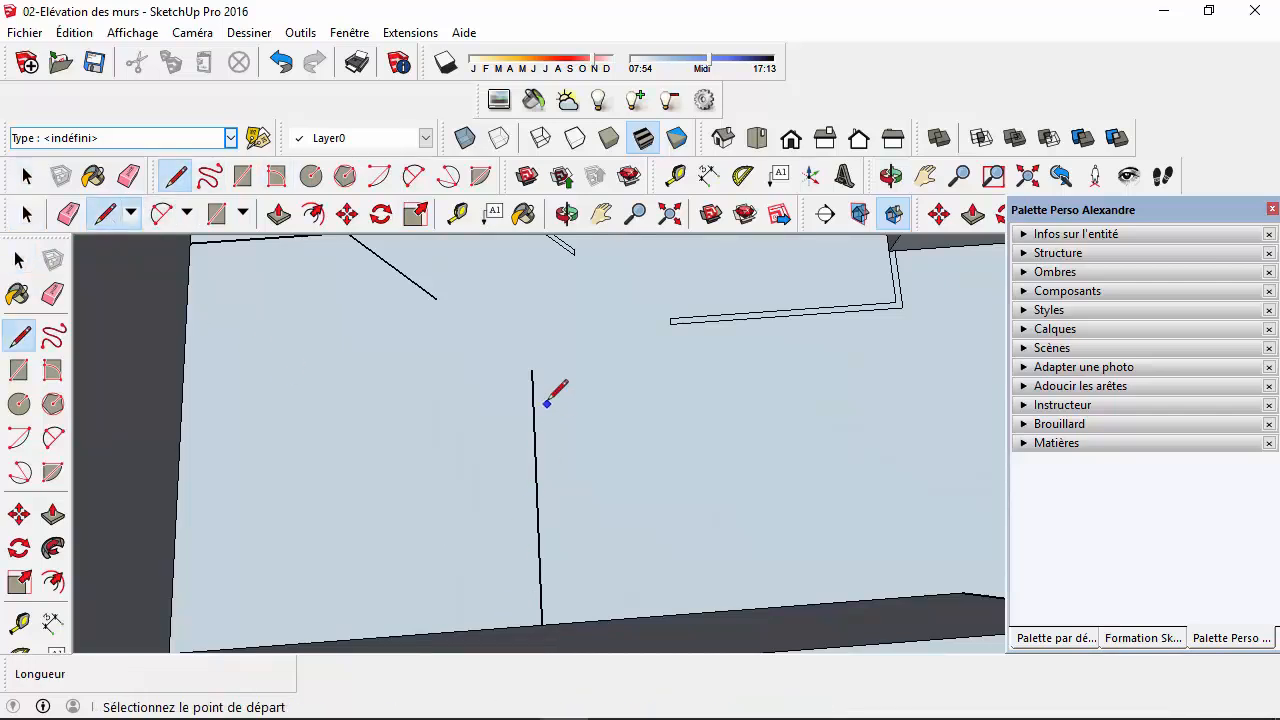
click(532, 369)
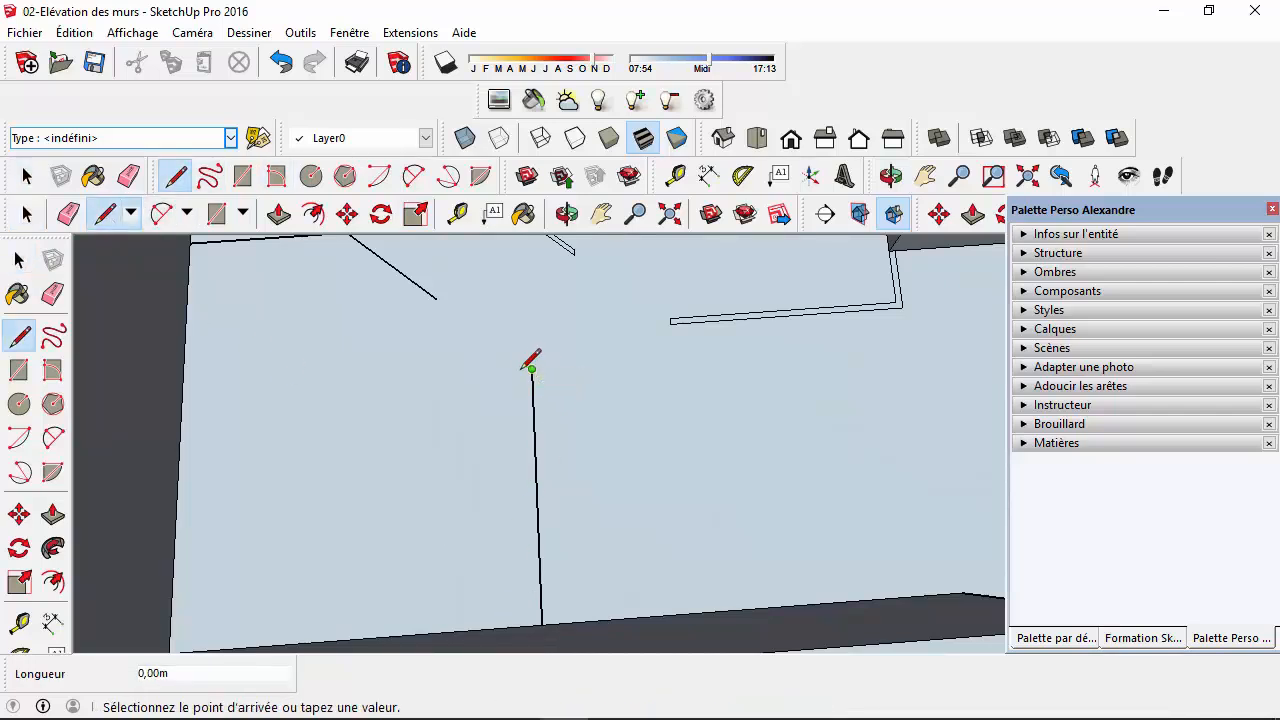
click(536, 624)
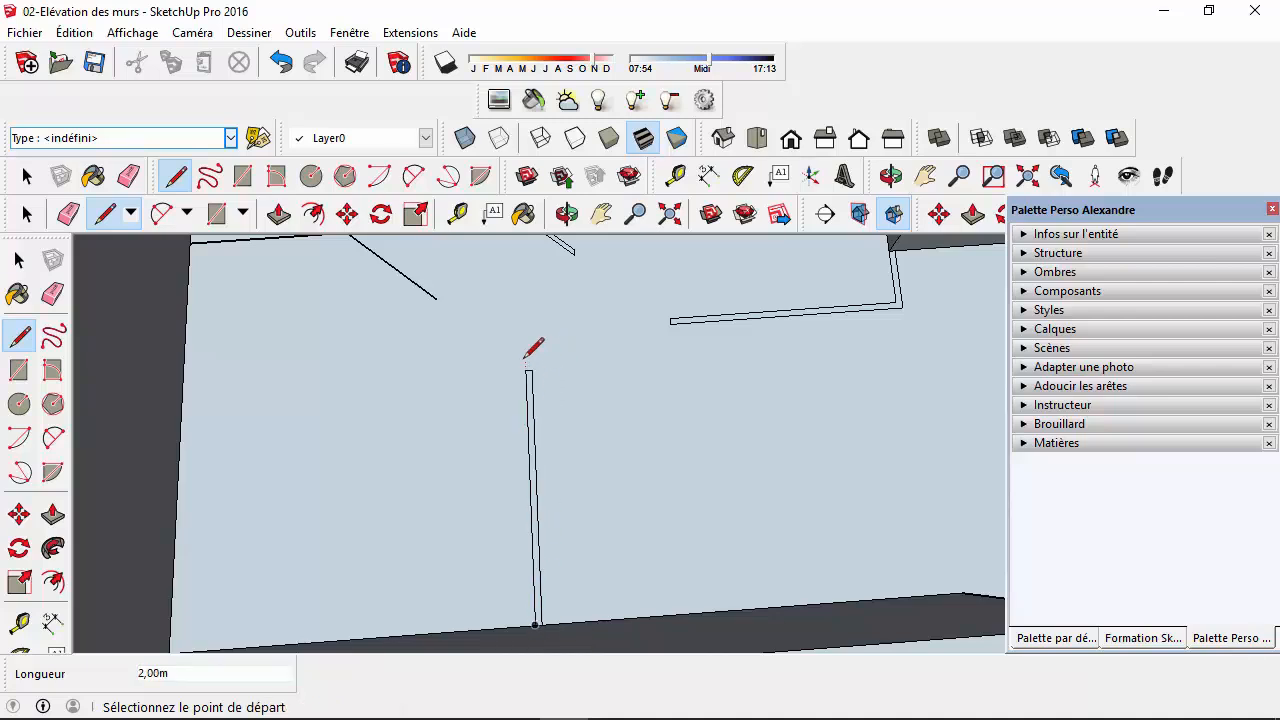
- Draw a 0,05 m thickness segment along the left wall at the bent partition, plus a parallel second line between the wall and the diagonal
scroll(525, 362, up, 1)
scroll(390, 338, down, 3)
middle_drag(364, 292, 378, 362)
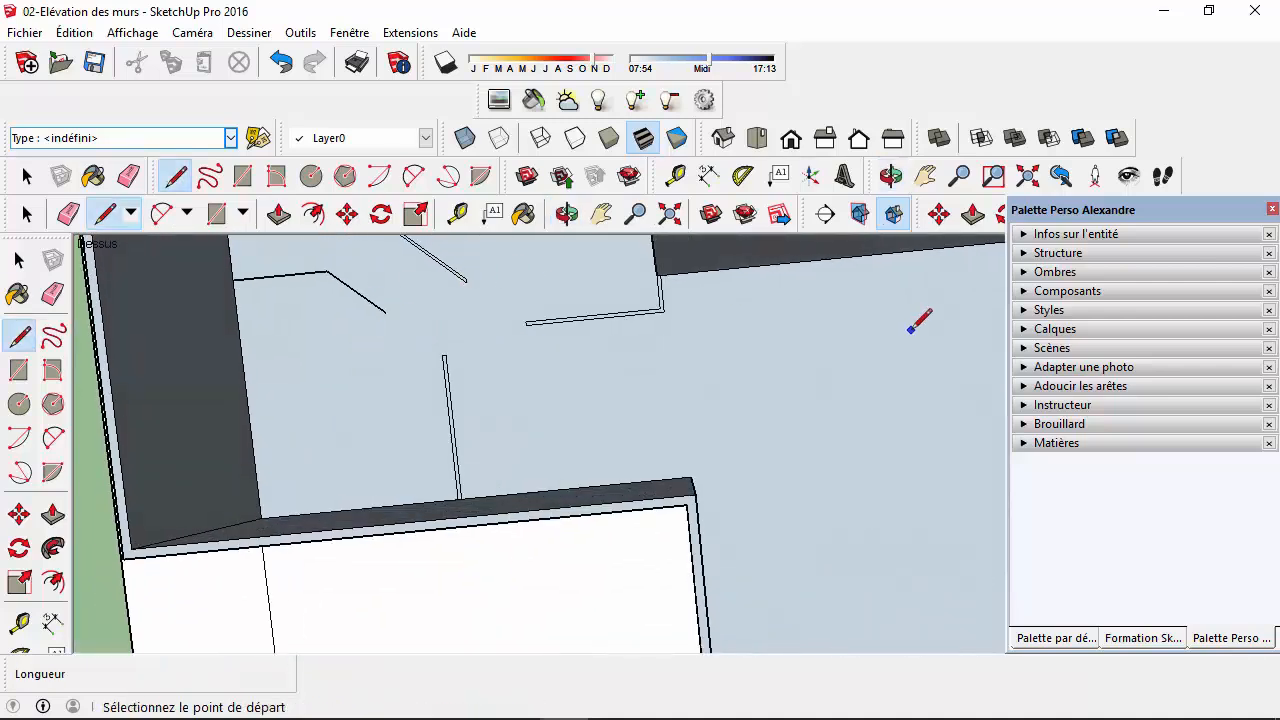
click(923, 181)
drag(363, 391, 640, 540)
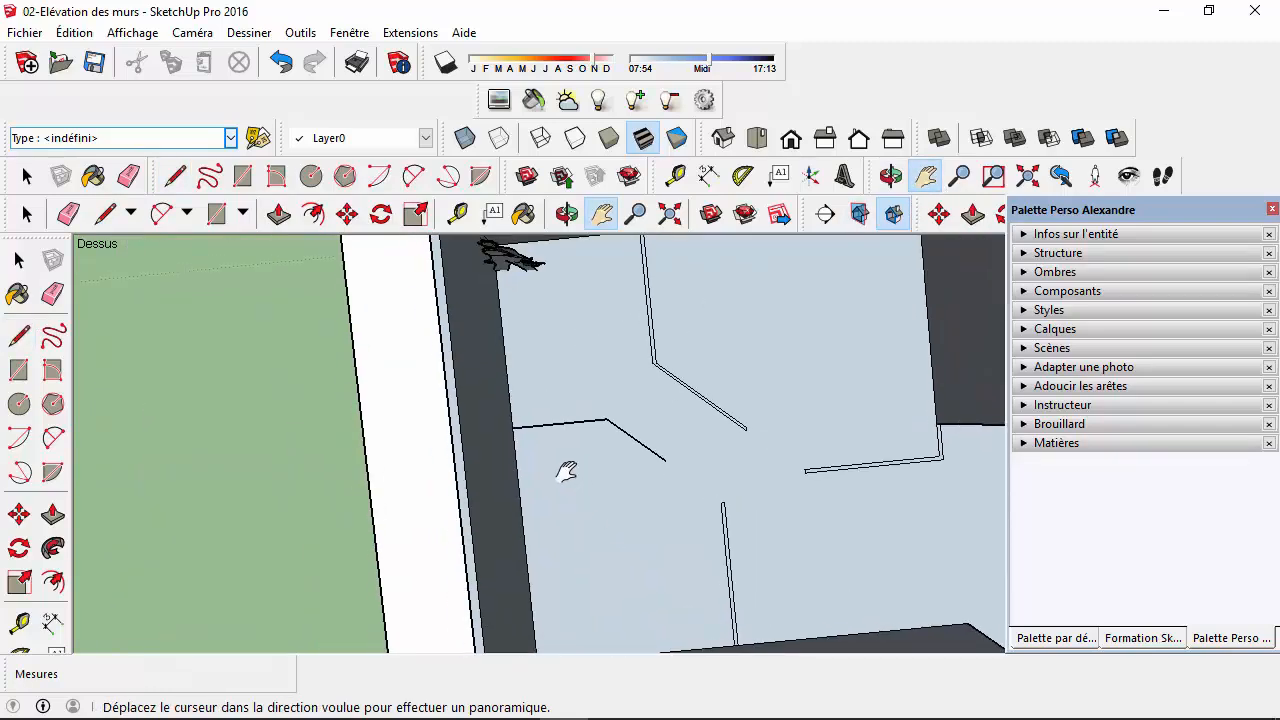
scroll(566, 472, down, 3)
scroll(557, 488, up, 6)
middle_drag(556, 457, 576, 362)
click(170, 176)
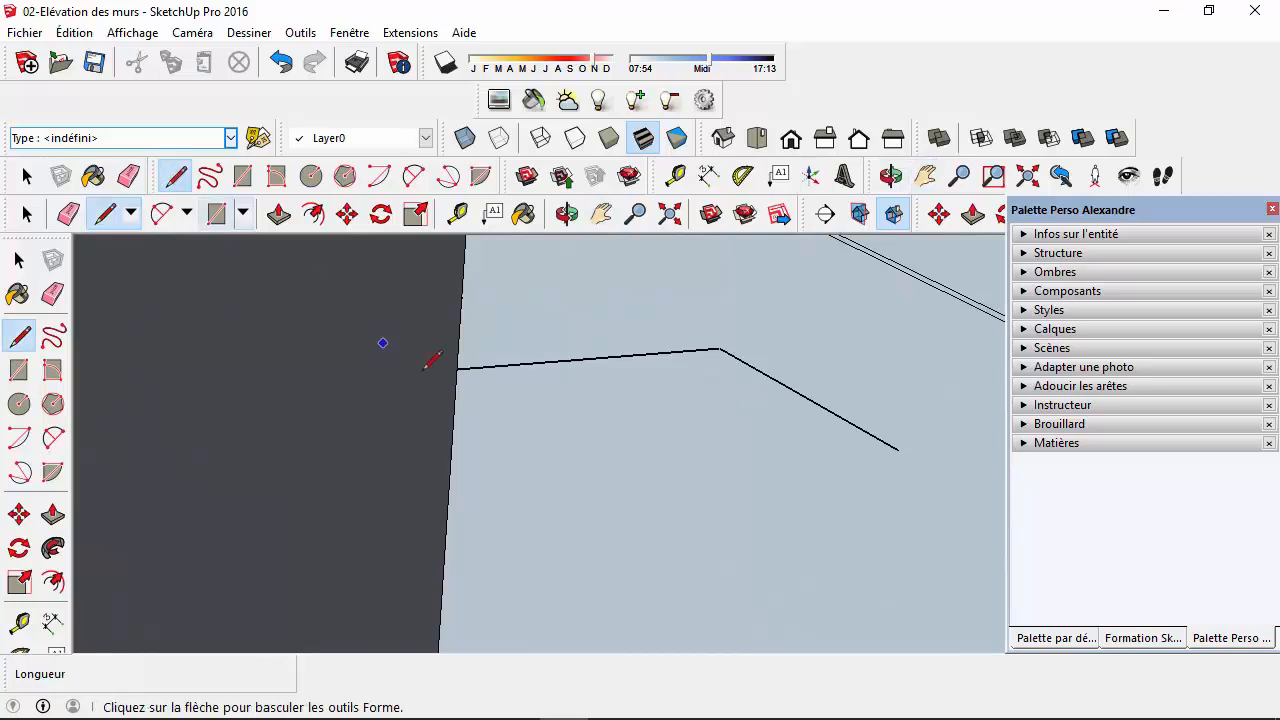
click(457, 369)
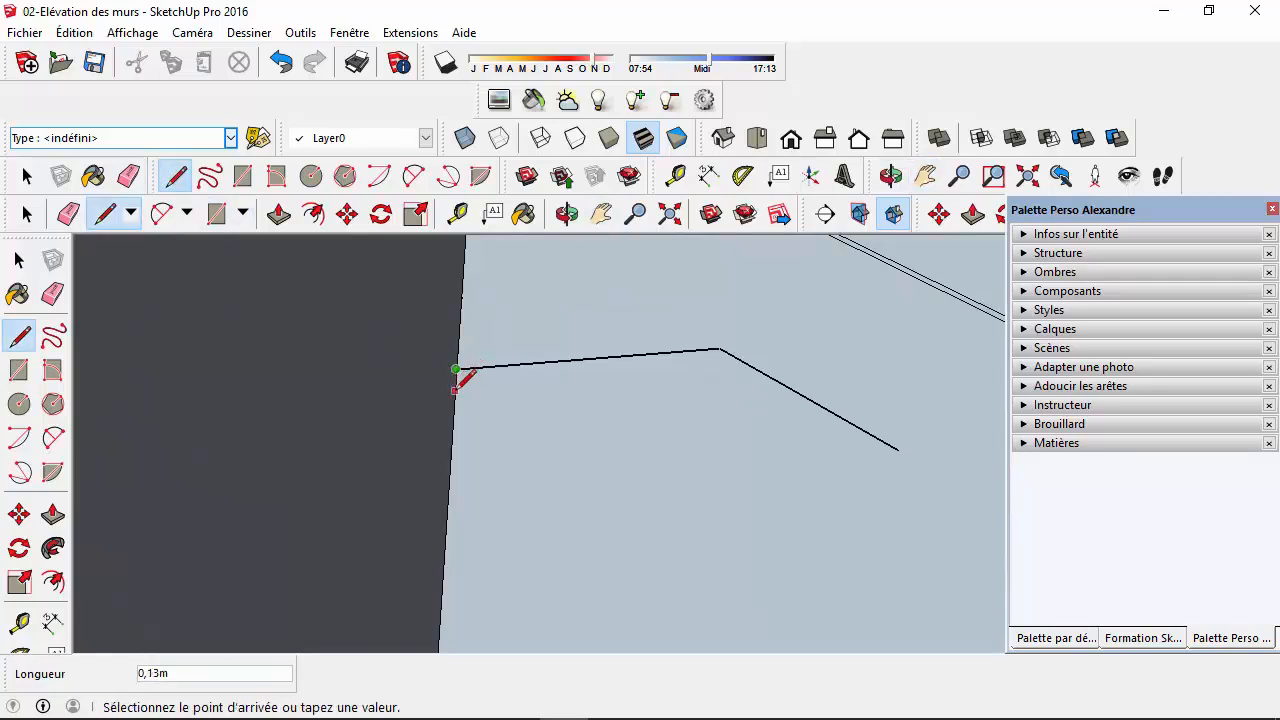
key(Escape)
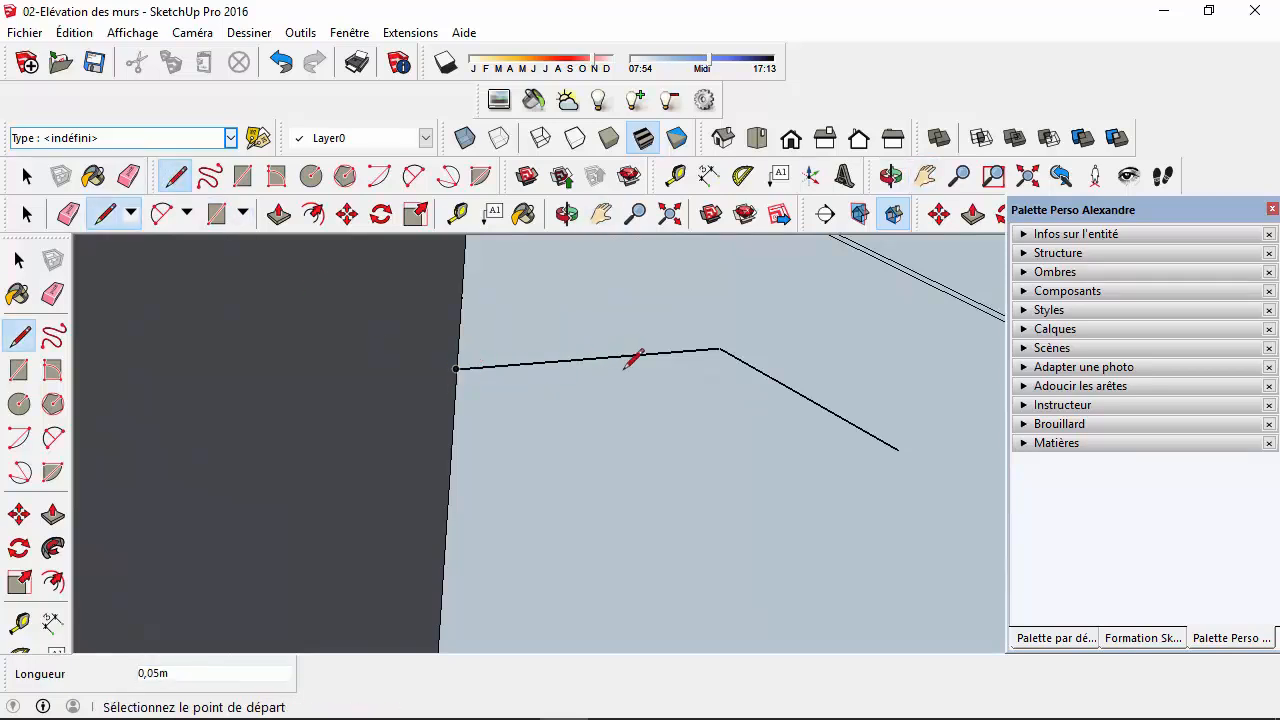
click(732, 354)
scroll(652, 362, up, 2)
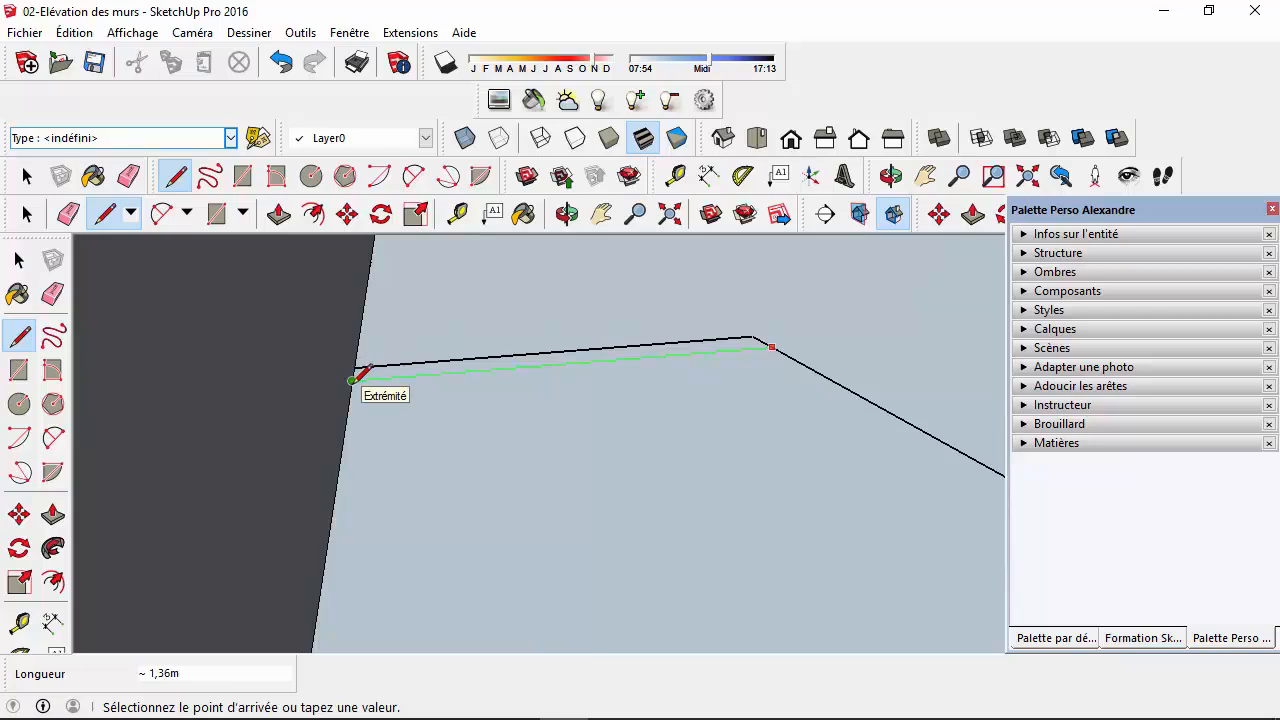
click(353, 380)
- Draw a thickness segment at the free end of the bent partition's diagonal, and try a second line from it back to the bend
scroll(840, 390, down, 3)
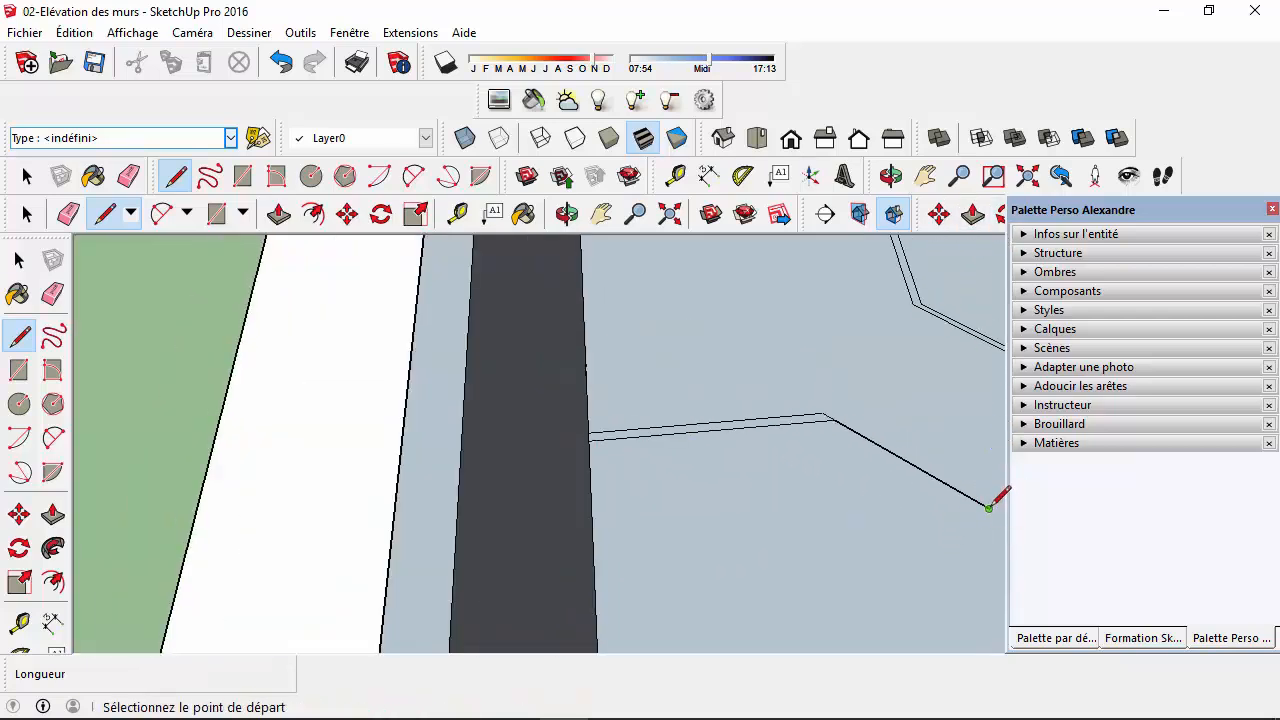
click(989, 508)
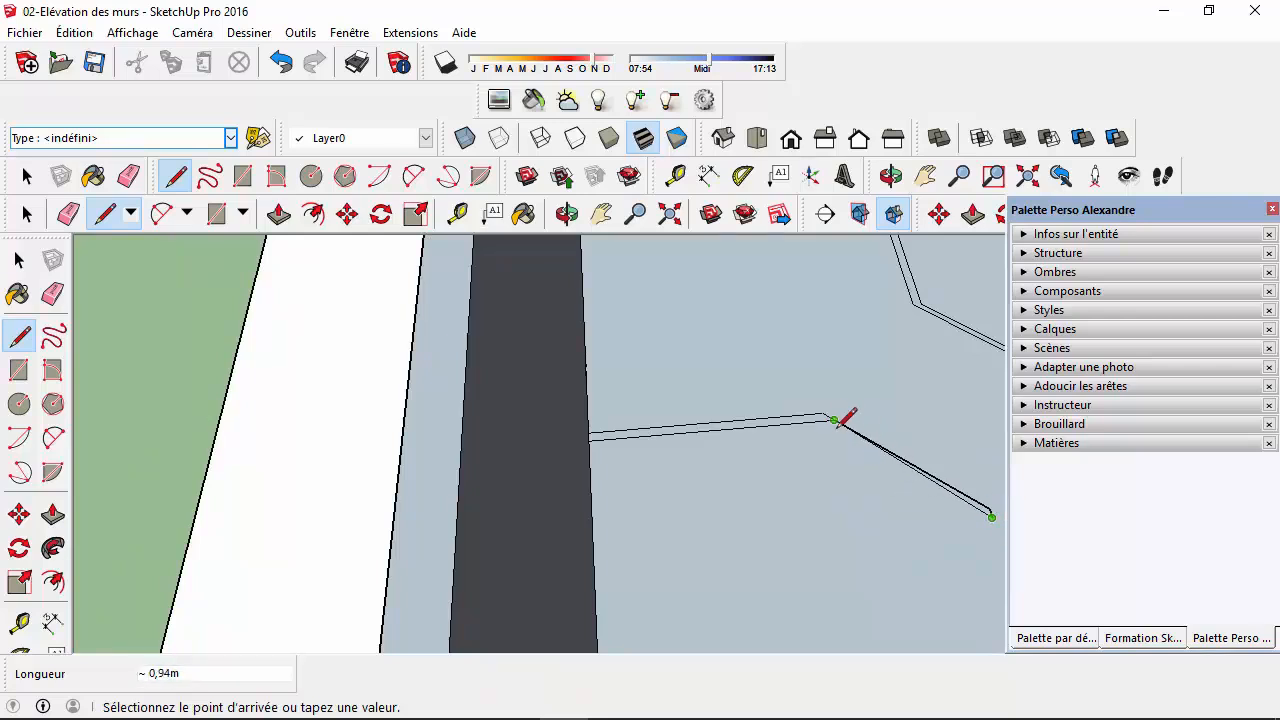
scroll(830, 420, up, 5)
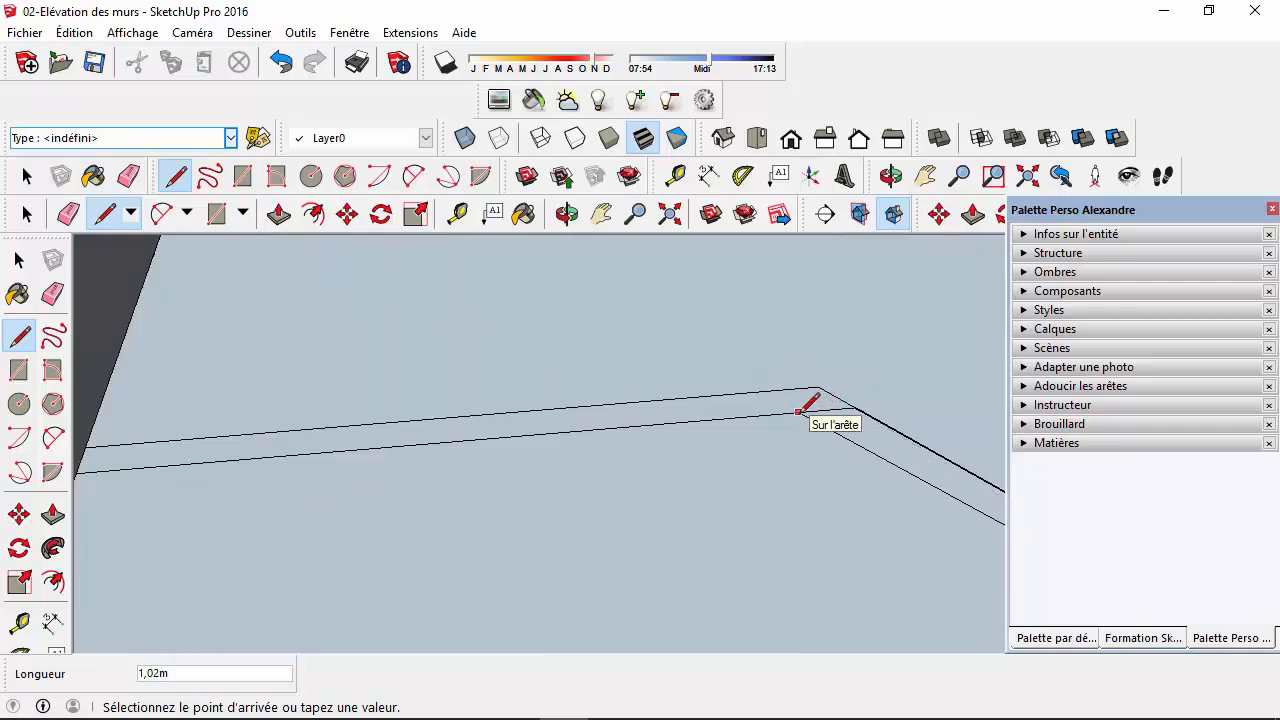
click(828, 404)
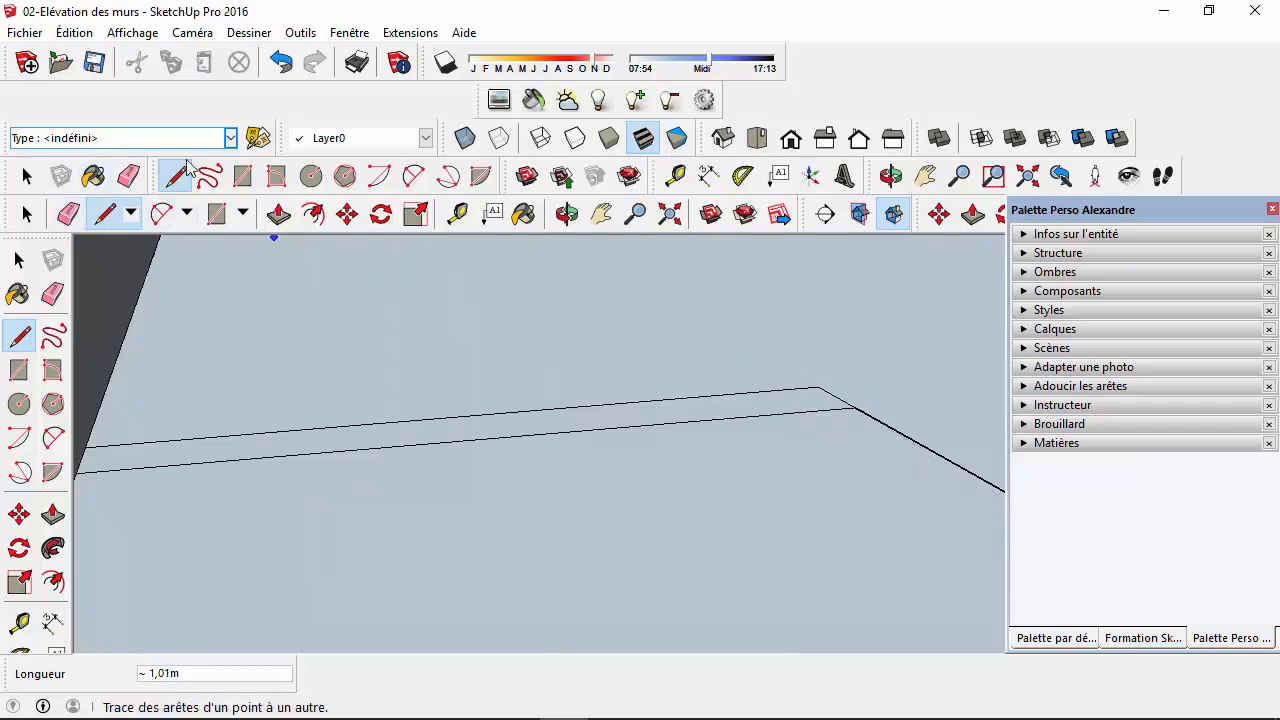
- Draw a 0,05 m segment from the diagonal back along the bent partition's second line to mark the inner corner
click(856, 406)
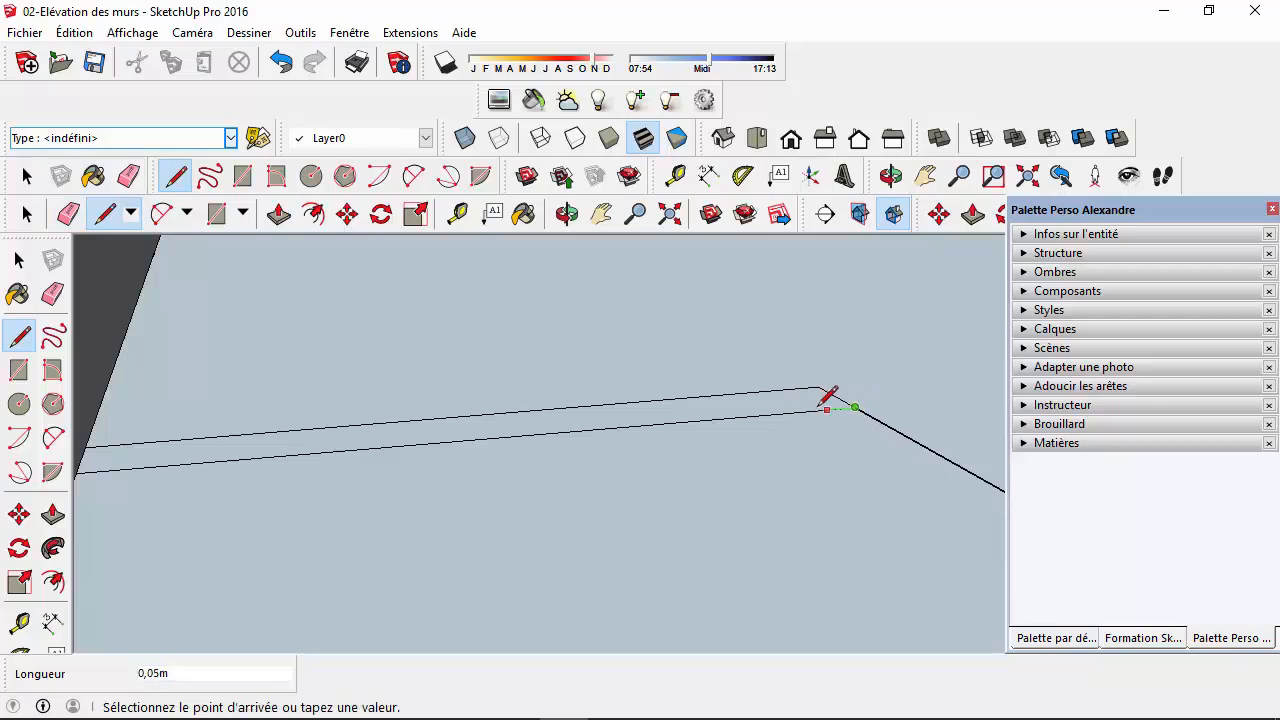
click(822, 402)
scroll(952, 517, up, 2)
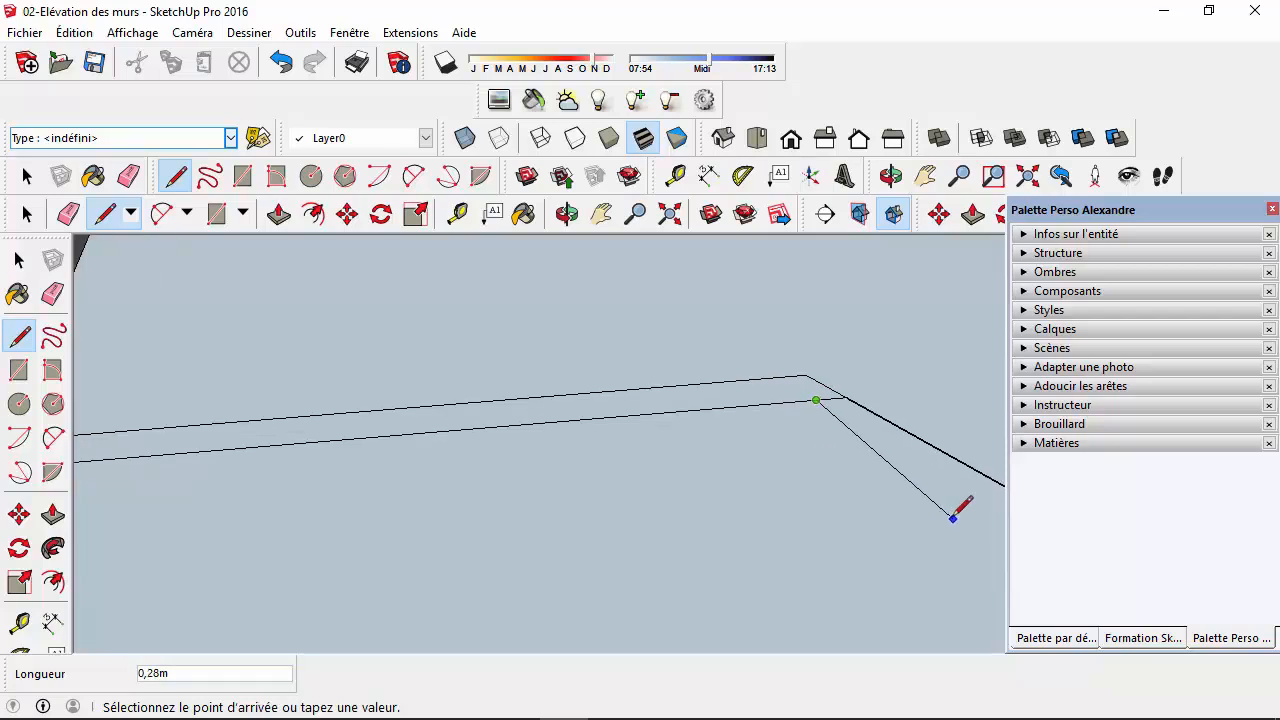
scroll(926, 503, down, 4)
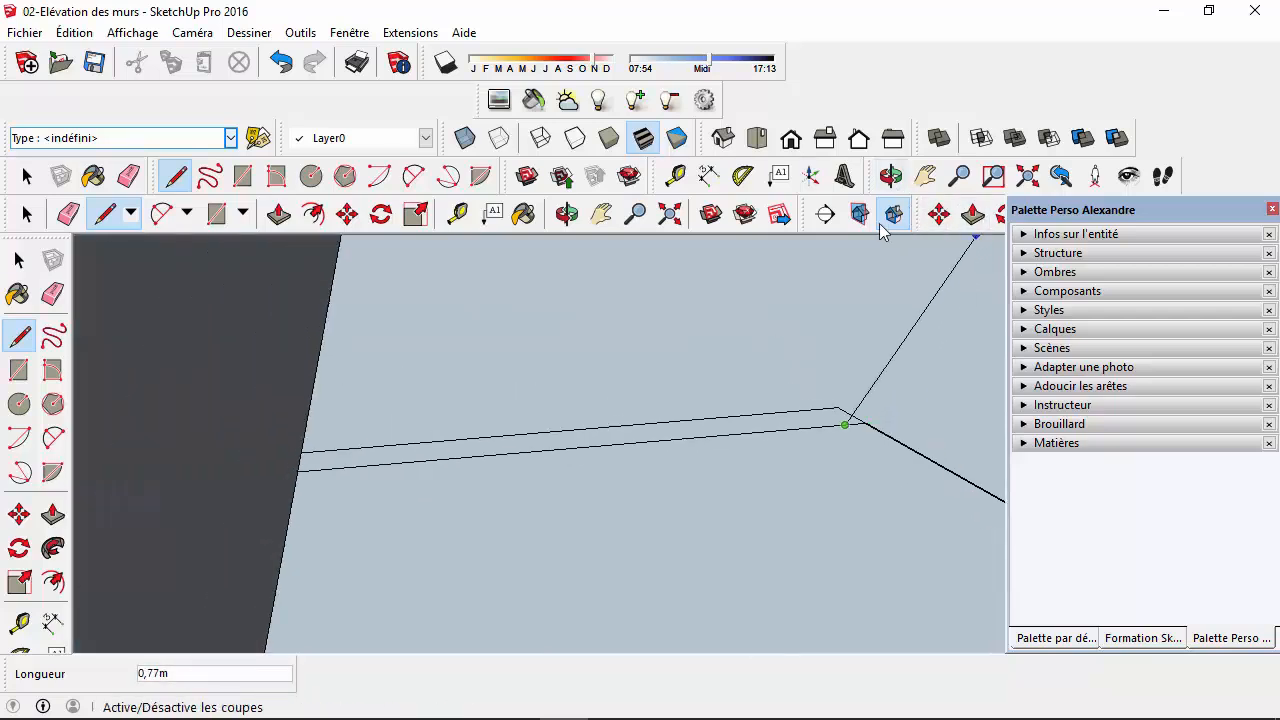
- Draw the diagonal's second line from the marked inner corner to the end segment, and delete the leftover stub at the bend
click(925, 176)
drag(971, 366, 543, 304)
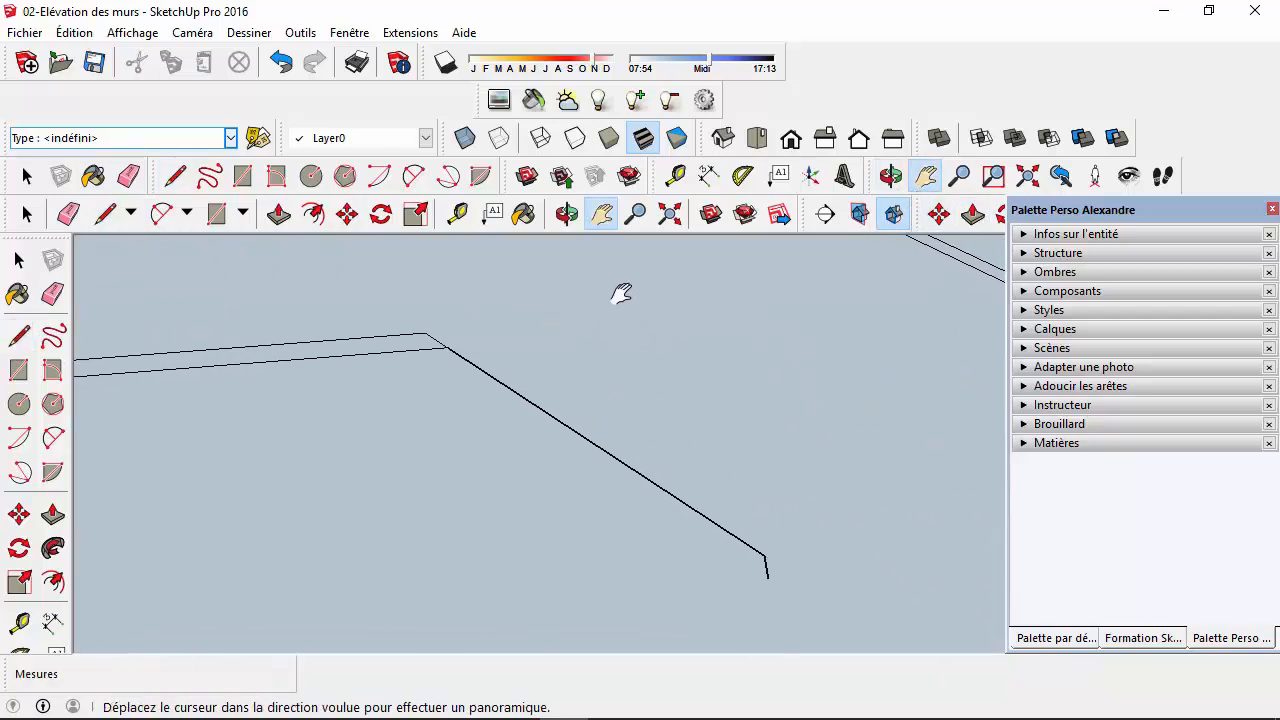
click(176, 178)
click(426, 349)
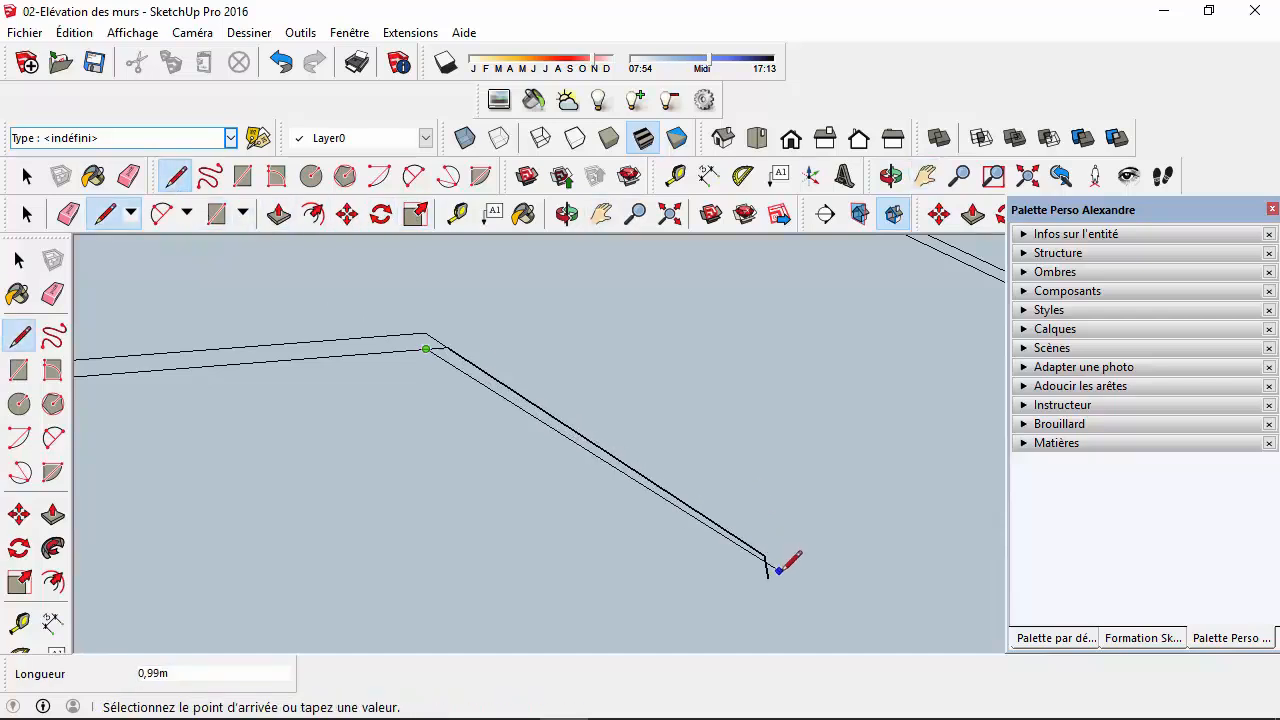
key(Escape)
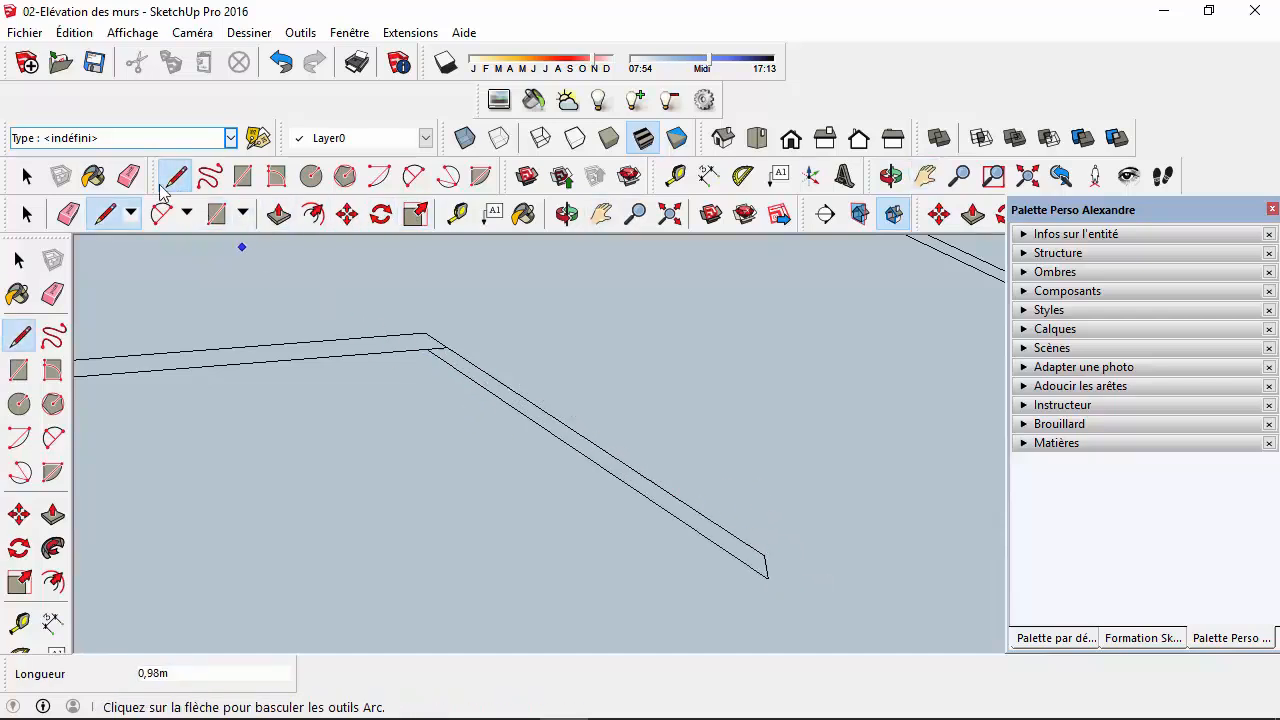
key(space)
click(437, 351)
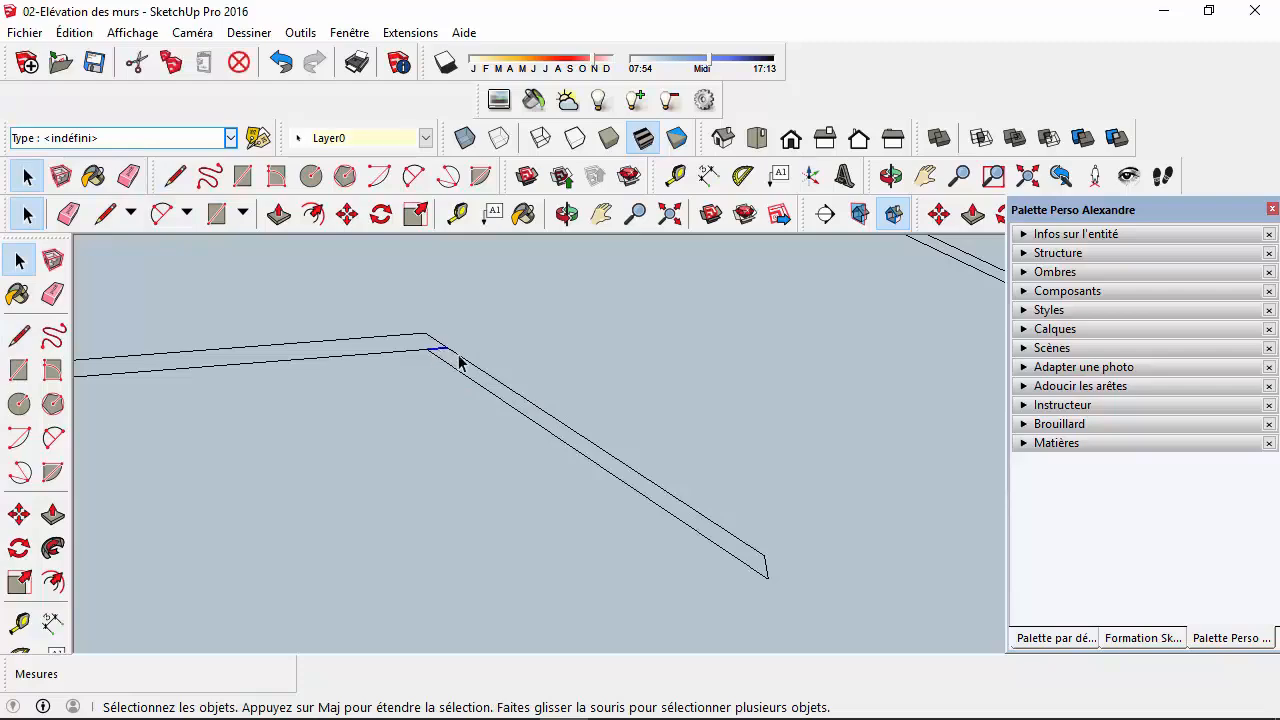
scroll(522, 374, down, 10)
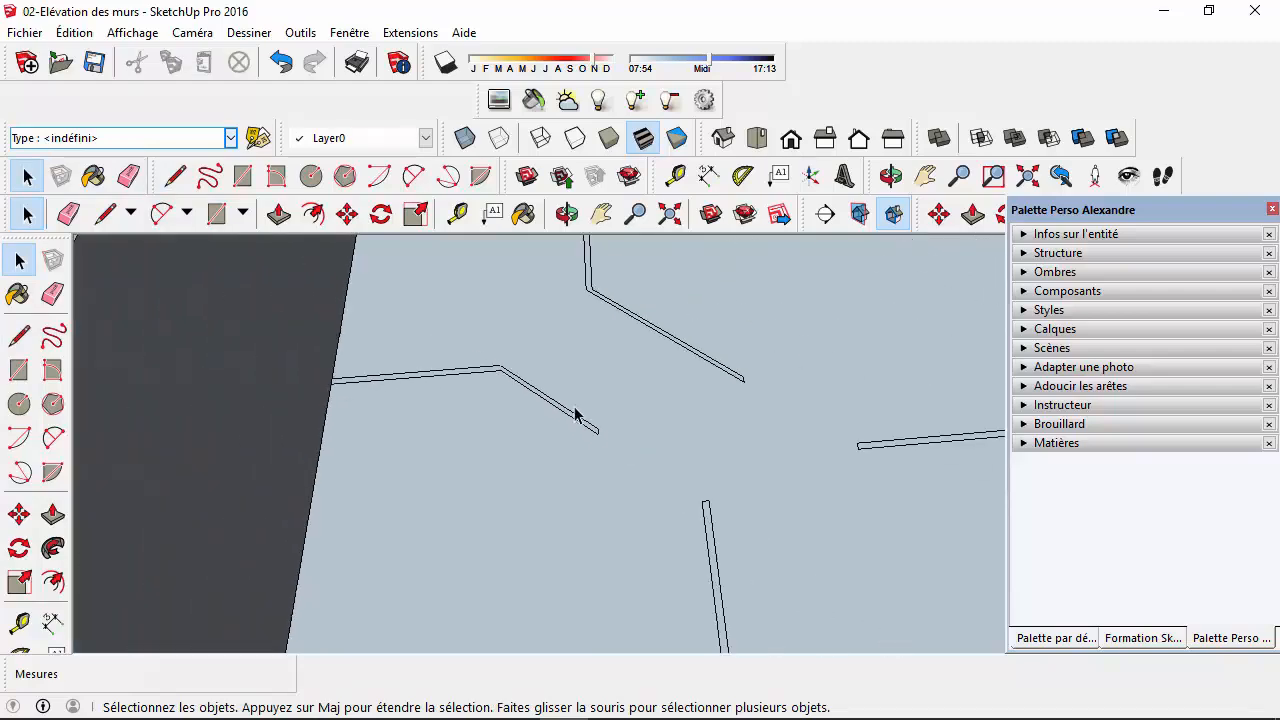
- Extrude the bent partition attached to the left wall up 2,2 m with Push/Pull
middle_drag(773, 508, 640, 471)
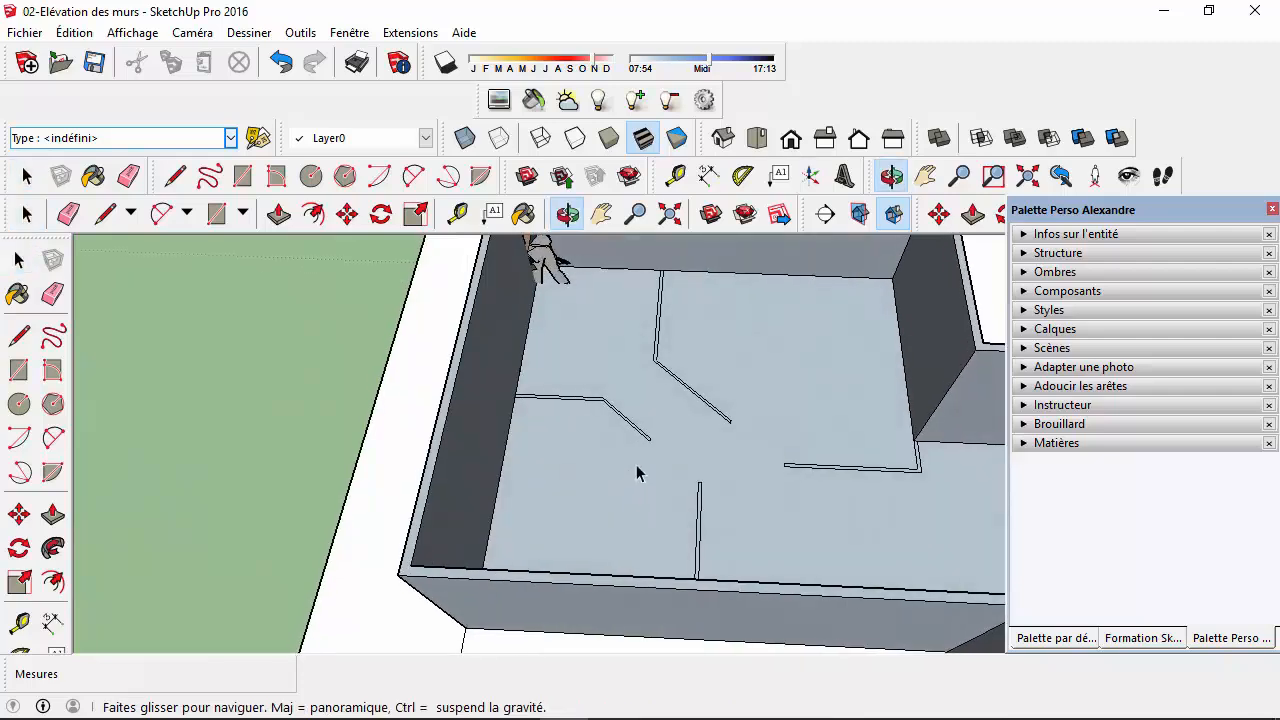
click(278, 218)
scroll(606, 417, up, 6)
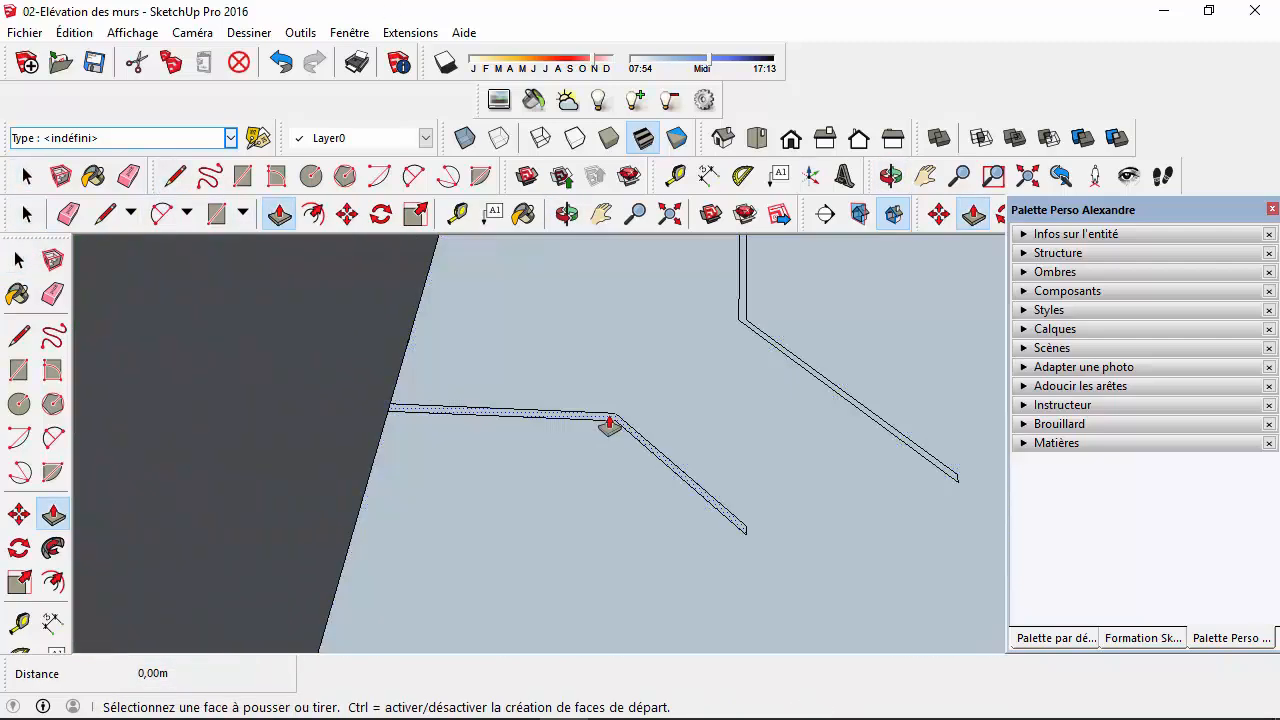
click(609, 423)
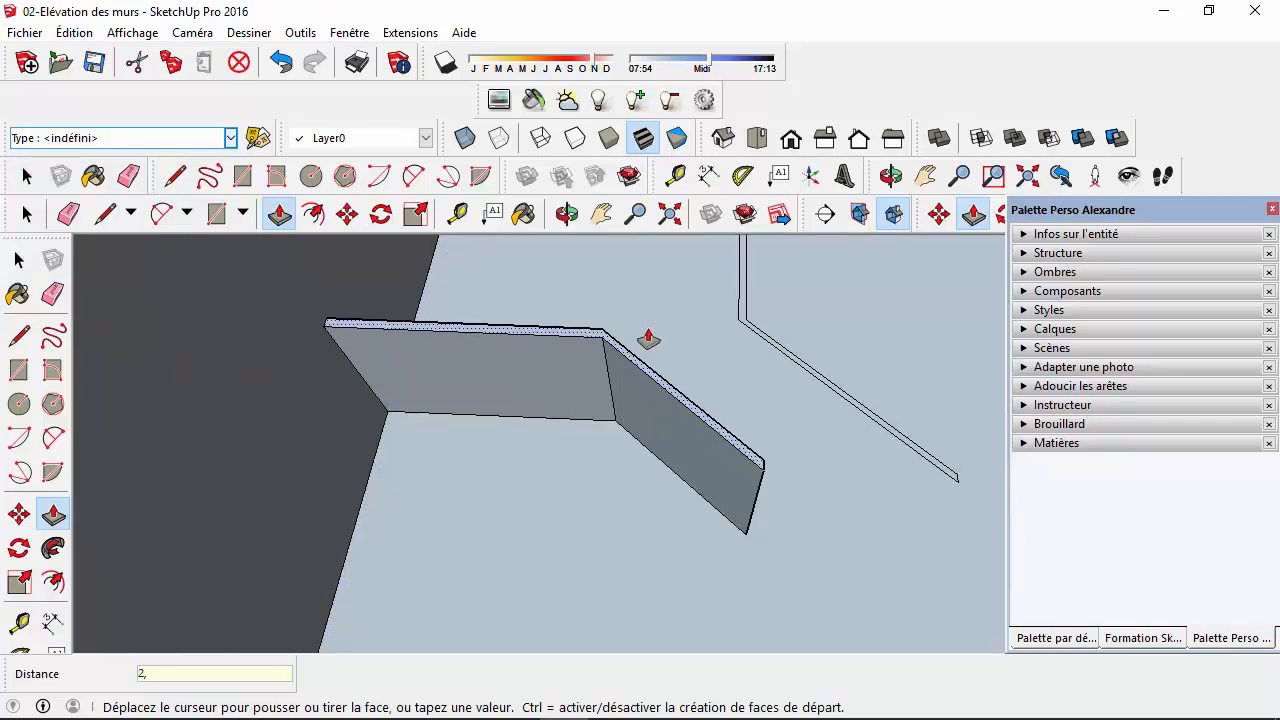
key(Return)
scroll(838, 323, down, 1)
scroll(843, 396, up, 2)
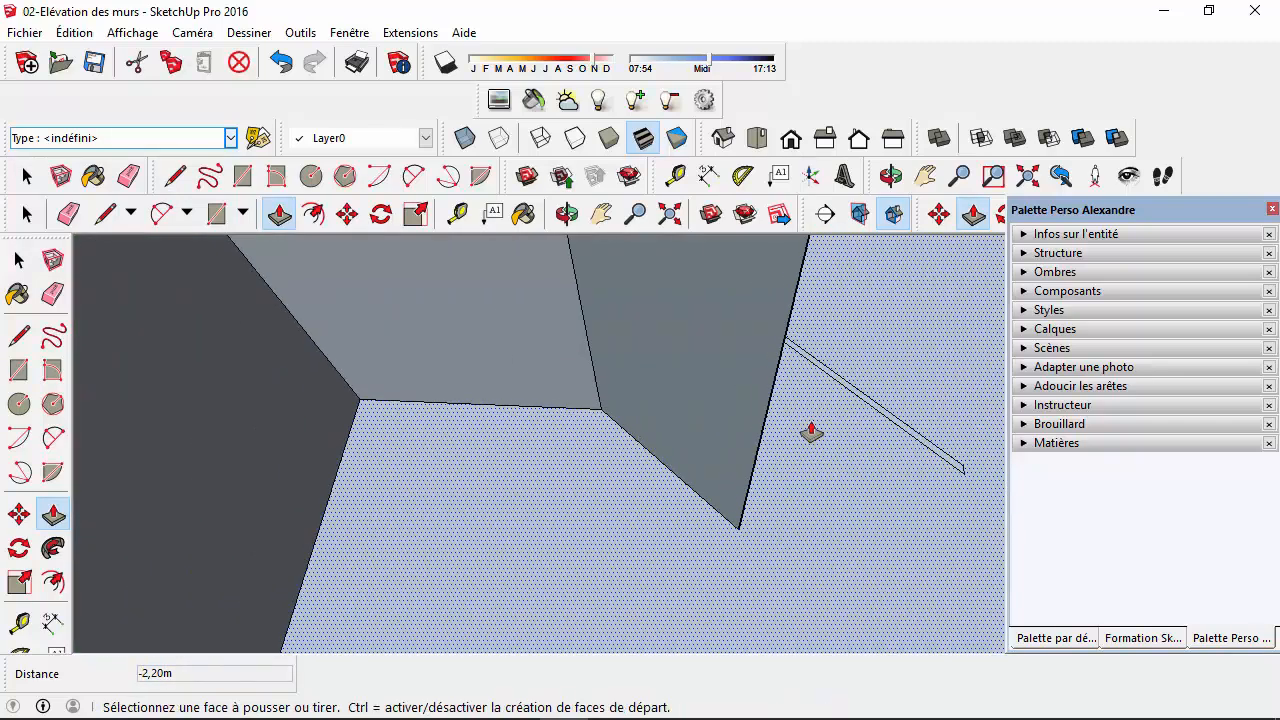
- Extrude the second bent partition, attached to the back wall, up 2,2 m
scroll(811, 432, down, 5)
middle_drag(795, 462, 849, 451)
scroll(826, 386, up, 4)
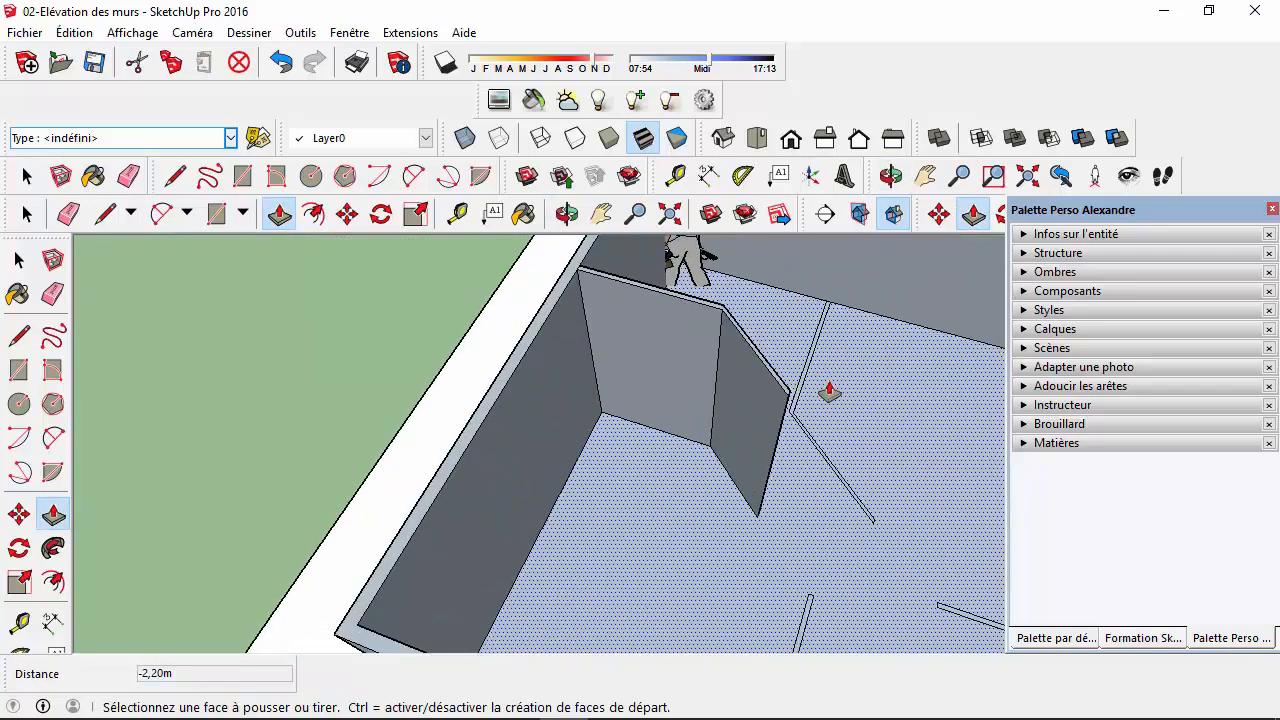
click(777, 394)
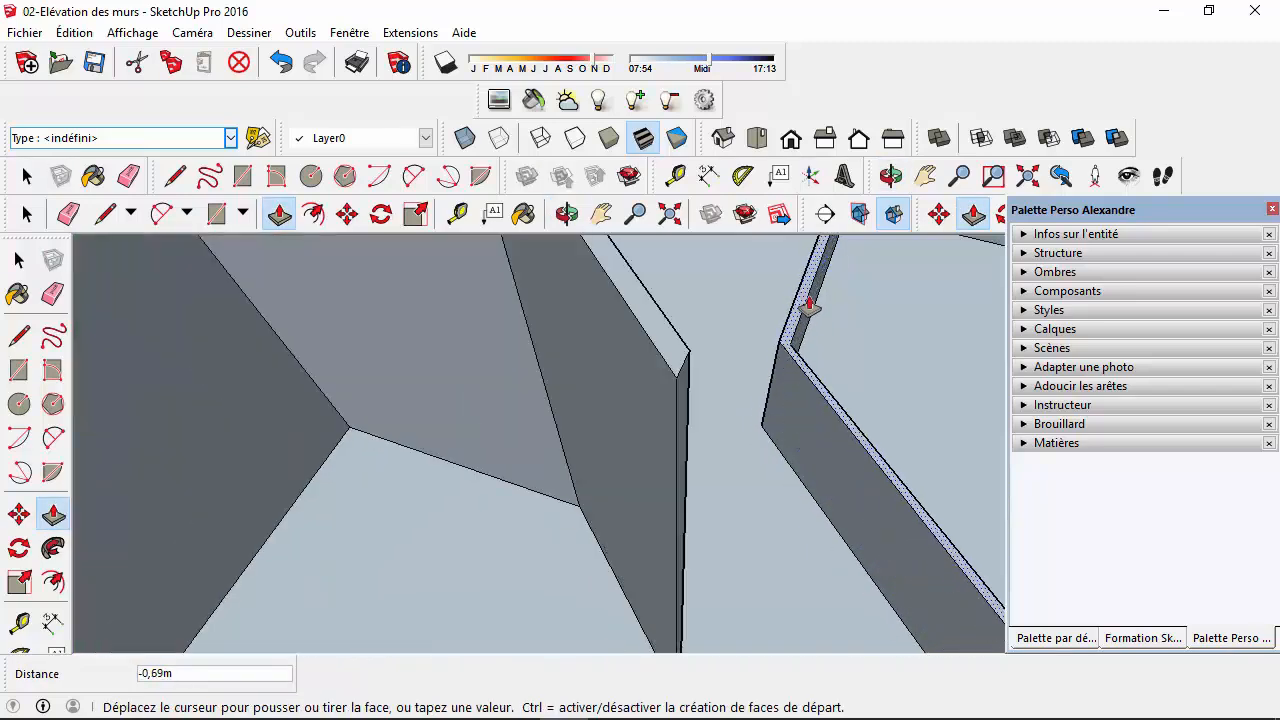
text(2,)
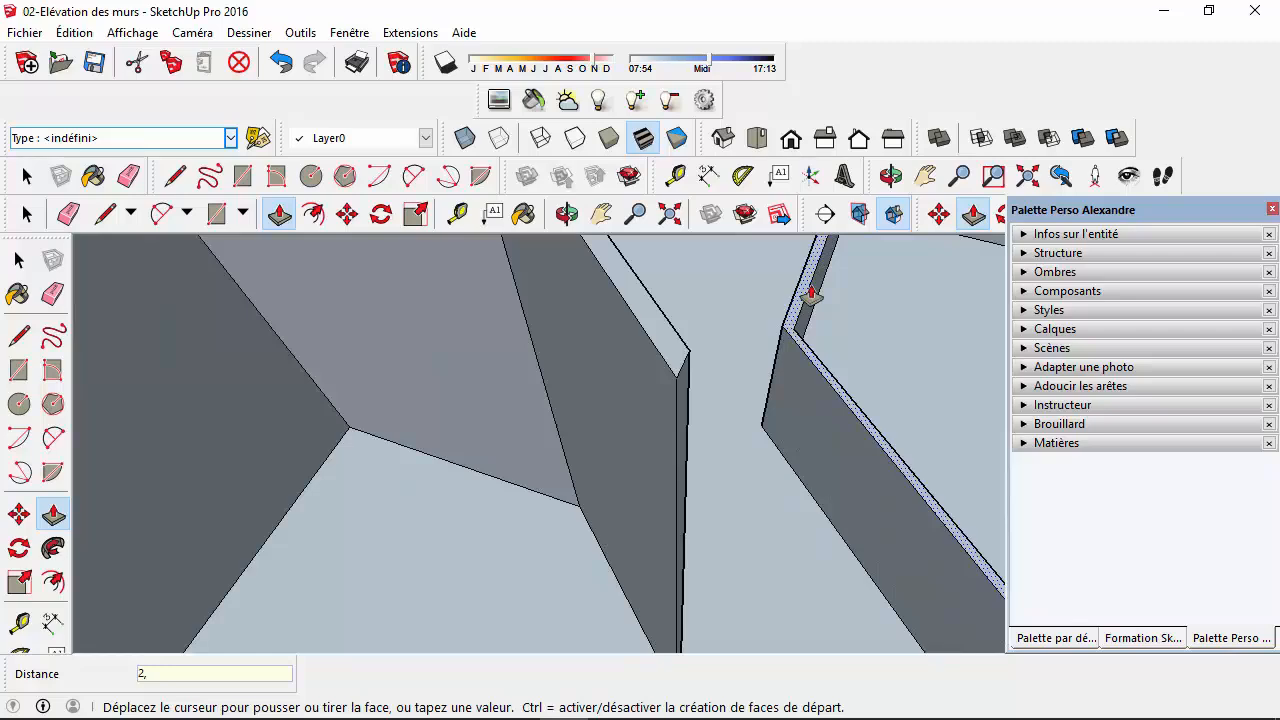
text(2)
key(Return)
scroll(809, 400, up, 3)
scroll(897, 443, down, 2)
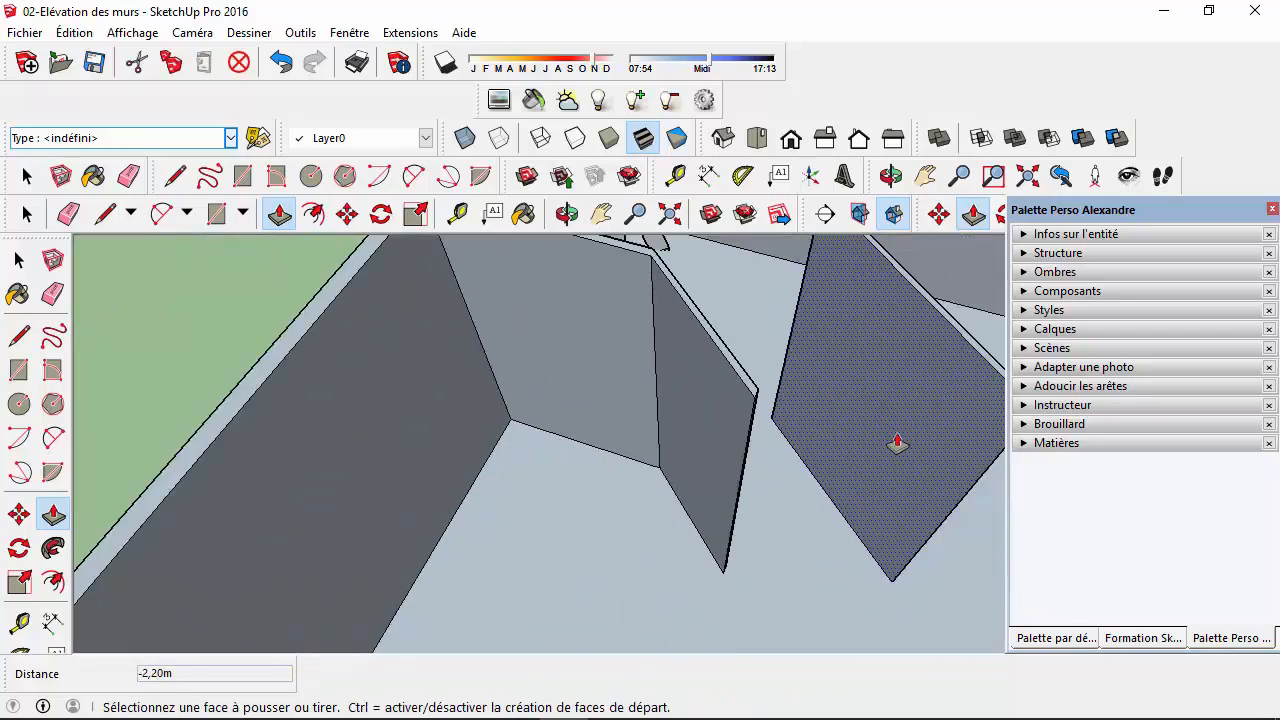
- Extrude the L-shaped partition at the inner corner of the house up 2,2 m
scroll(897, 443, down, 4)
click(924, 175)
drag(914, 488, 640, 410)
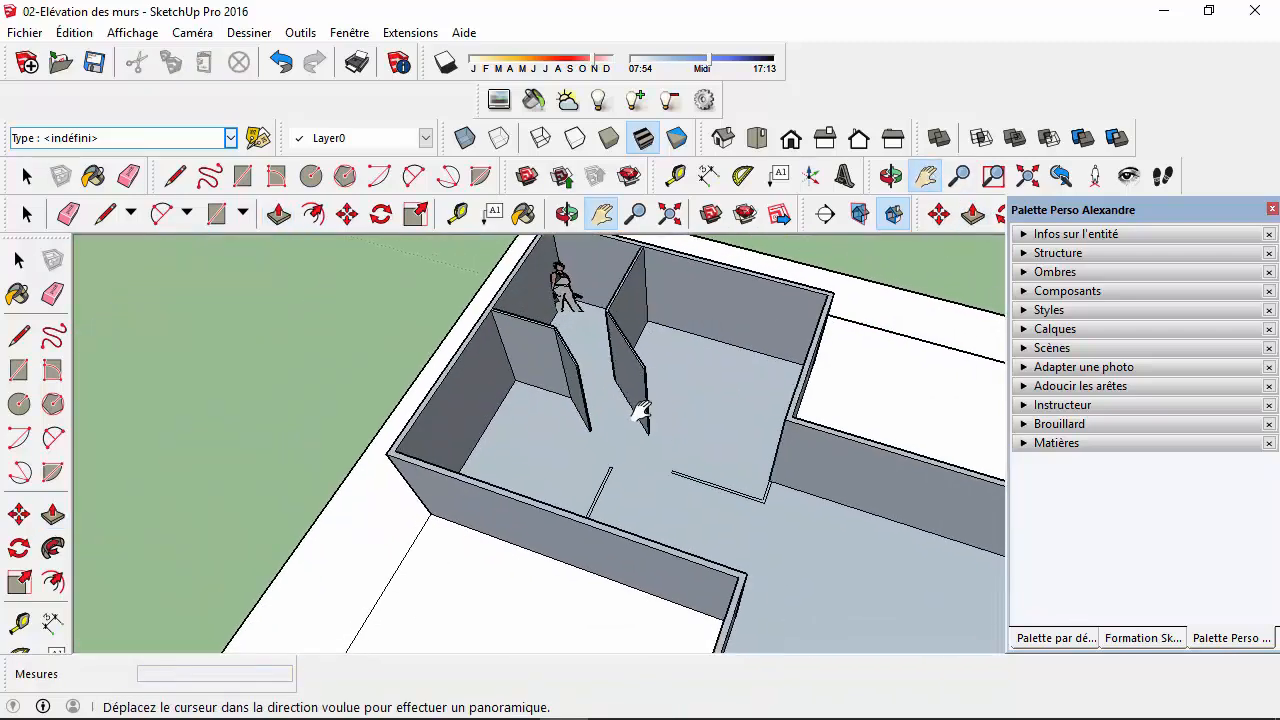
scroll(666, 480, up, 8)
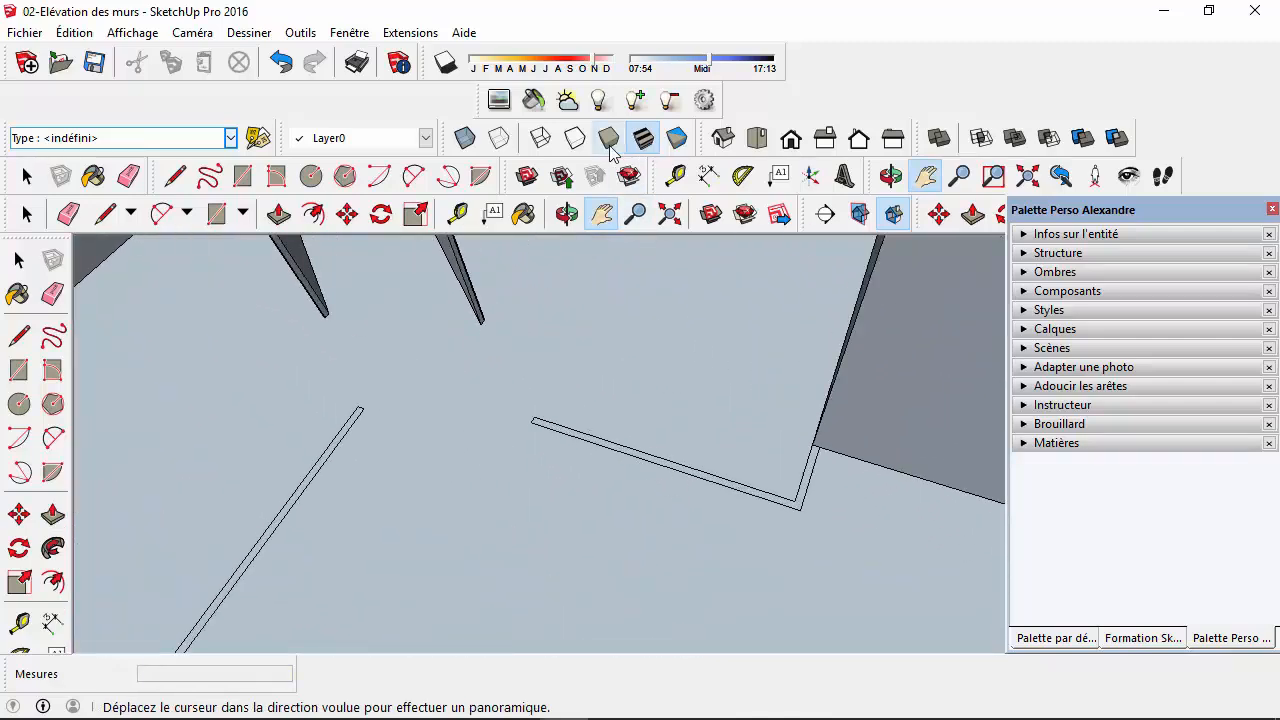
click(279, 213)
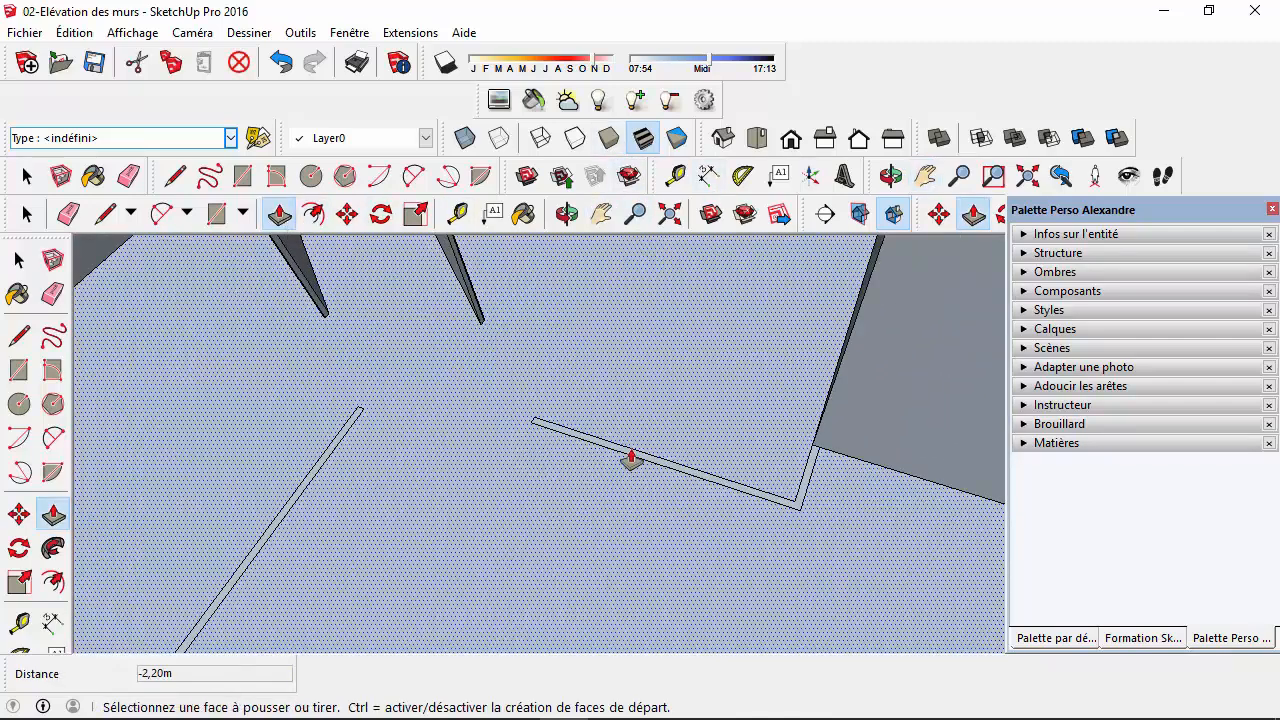
click(684, 484)
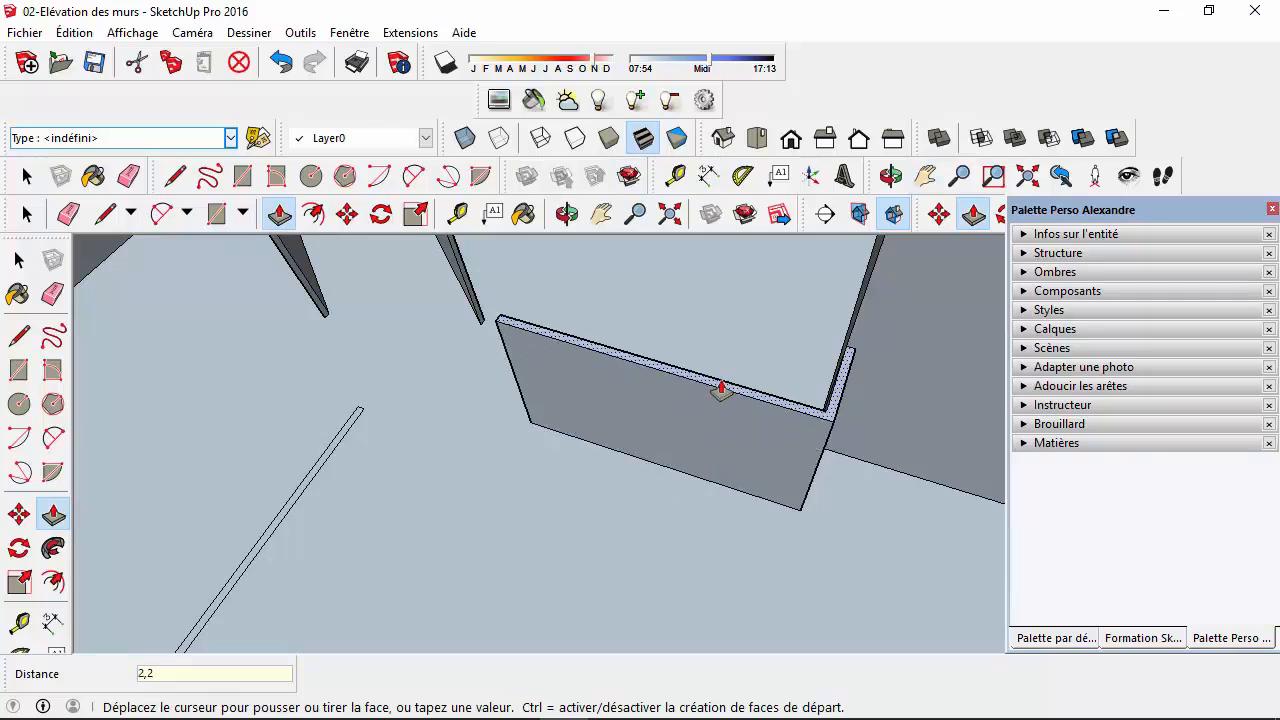
key(Return)
scroll(720, 391, down, 8)
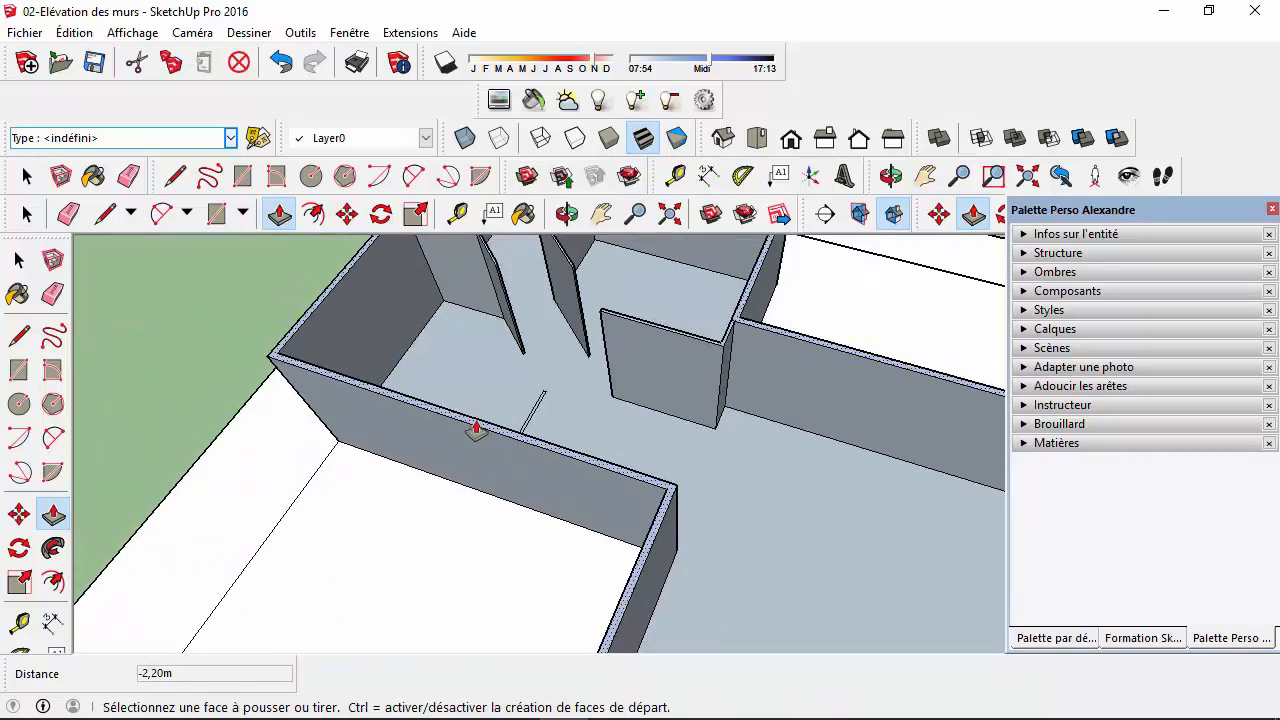
- Extrude the straight partition attached to the front wall up 2,2 m
scroll(476, 430, up, 8)
click(525, 453)
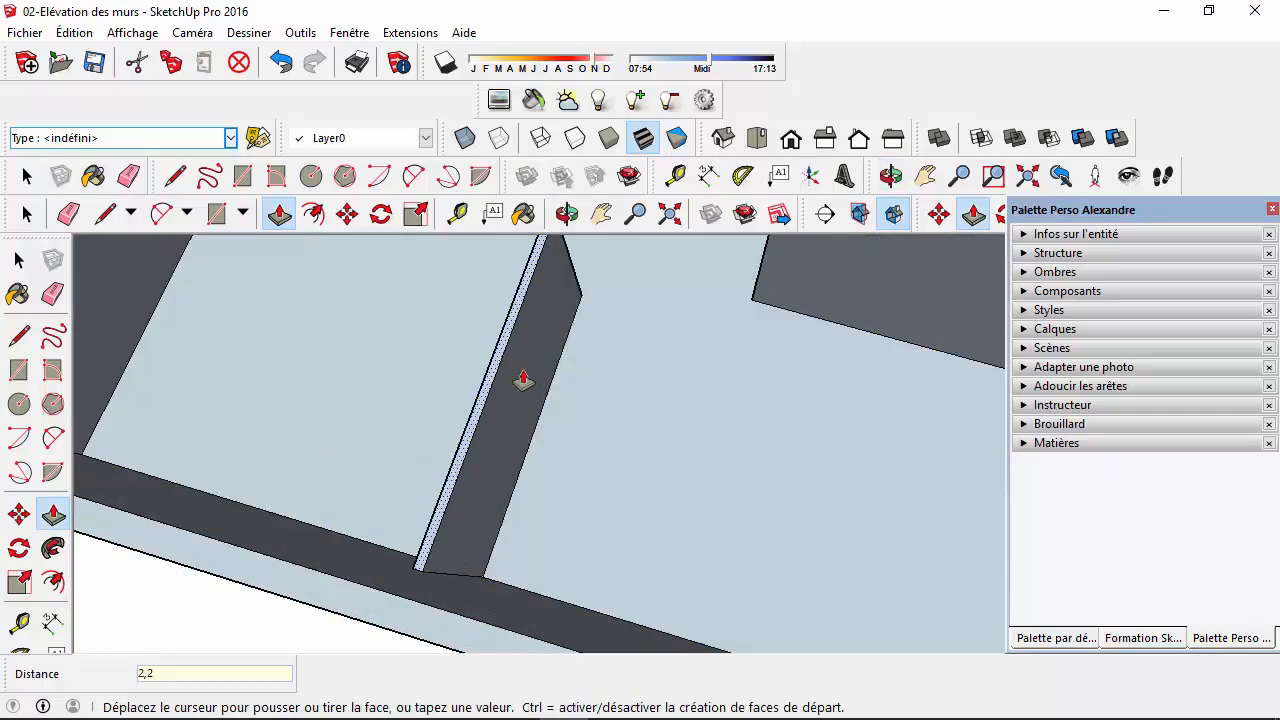
key(Return)
scroll(550, 415, up, 2)
scroll(580, 426, down, 9)
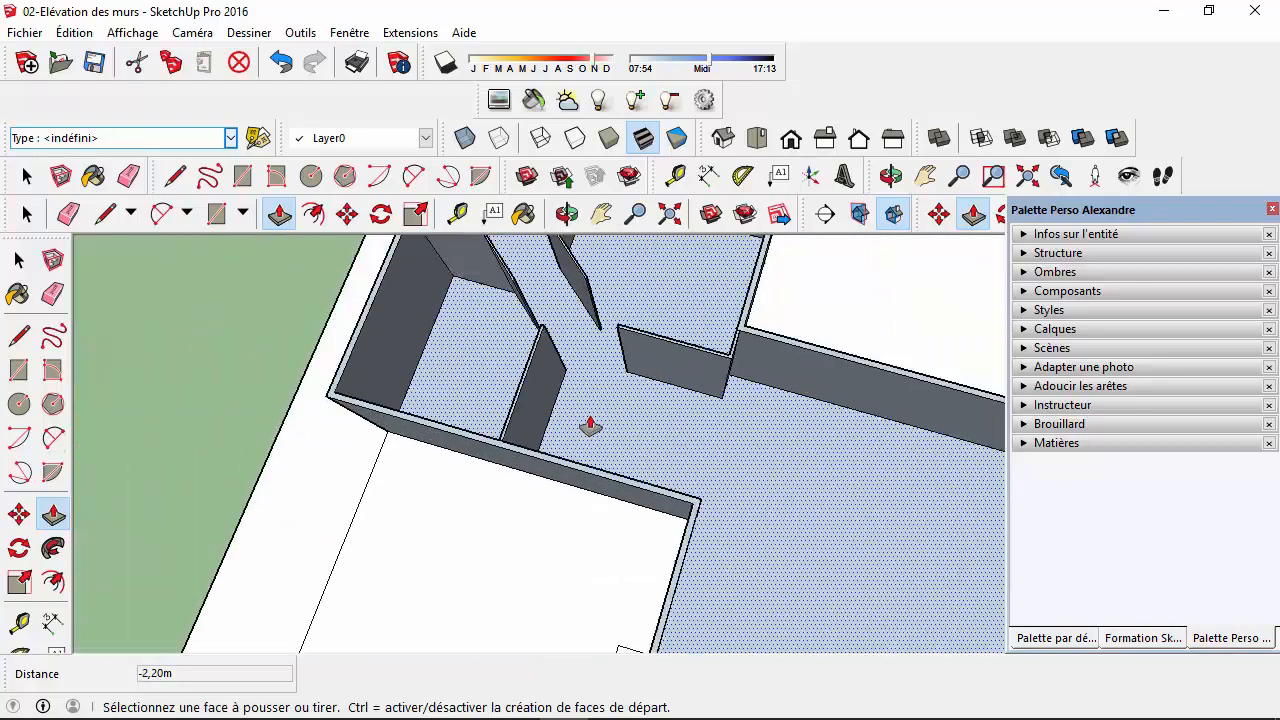
middle_drag(669, 448, 550, 283)
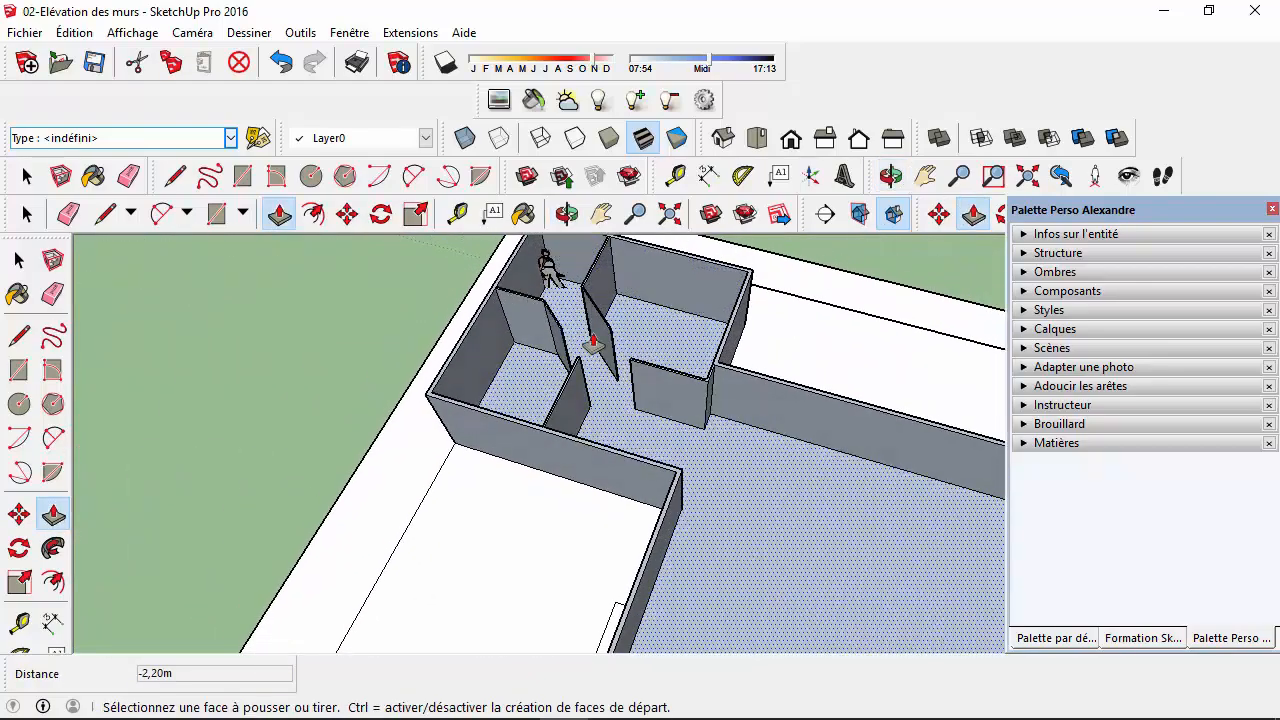
- End the extrusion command and save the model under its current file name
key(Escape)
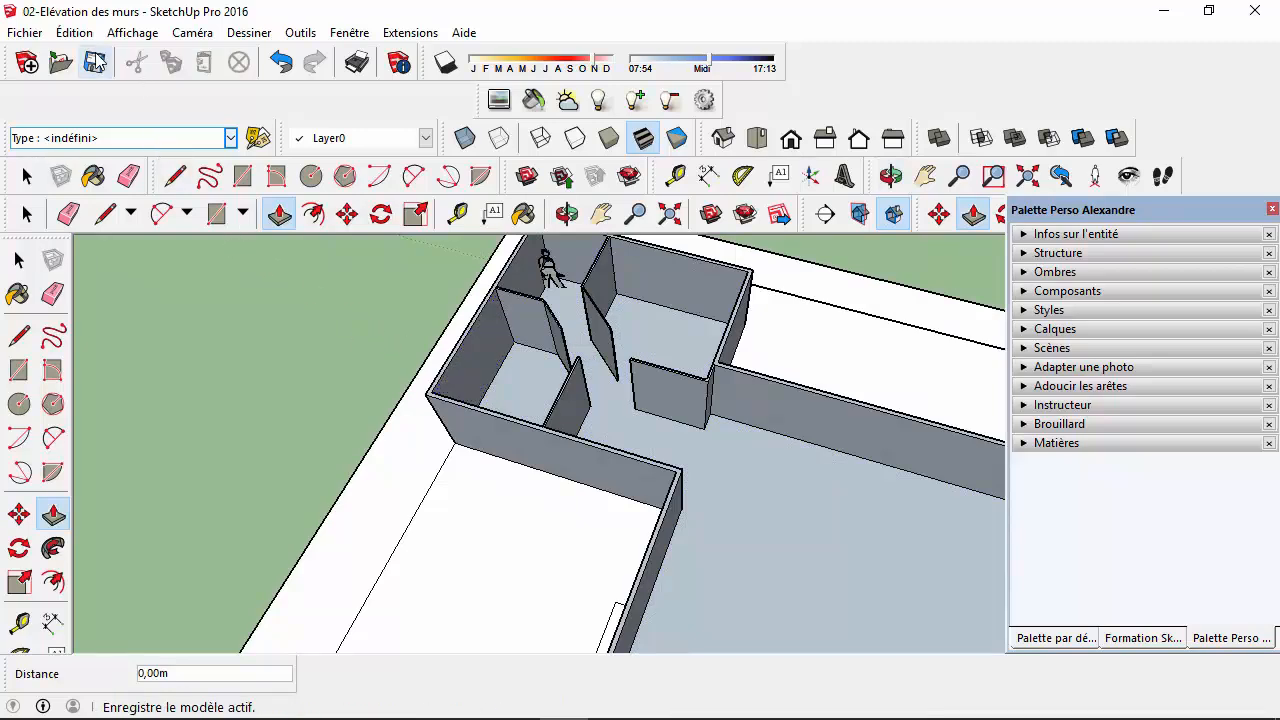
click(25, 32)
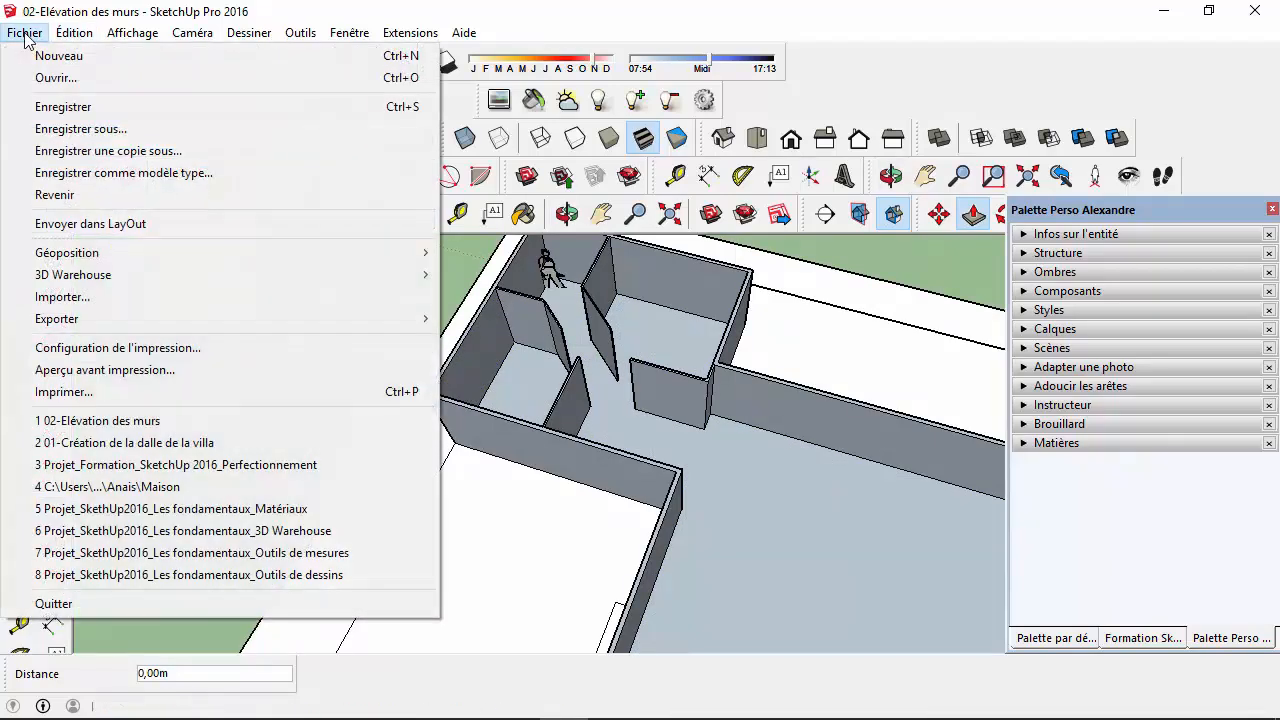
click(52, 106)
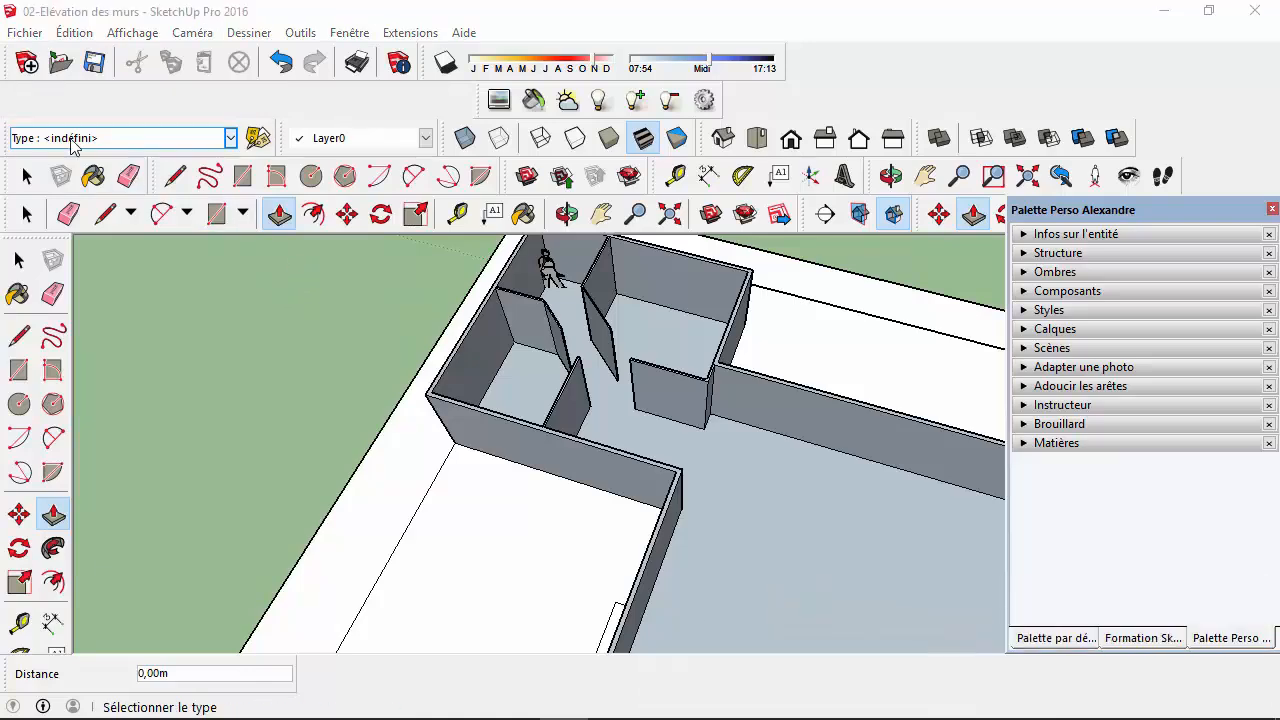
- Draw a 3 m line from the large room's far left floor corner along the base of the far wall
scroll(806, 535, up, 2)
scroll(806, 535, down, 5)
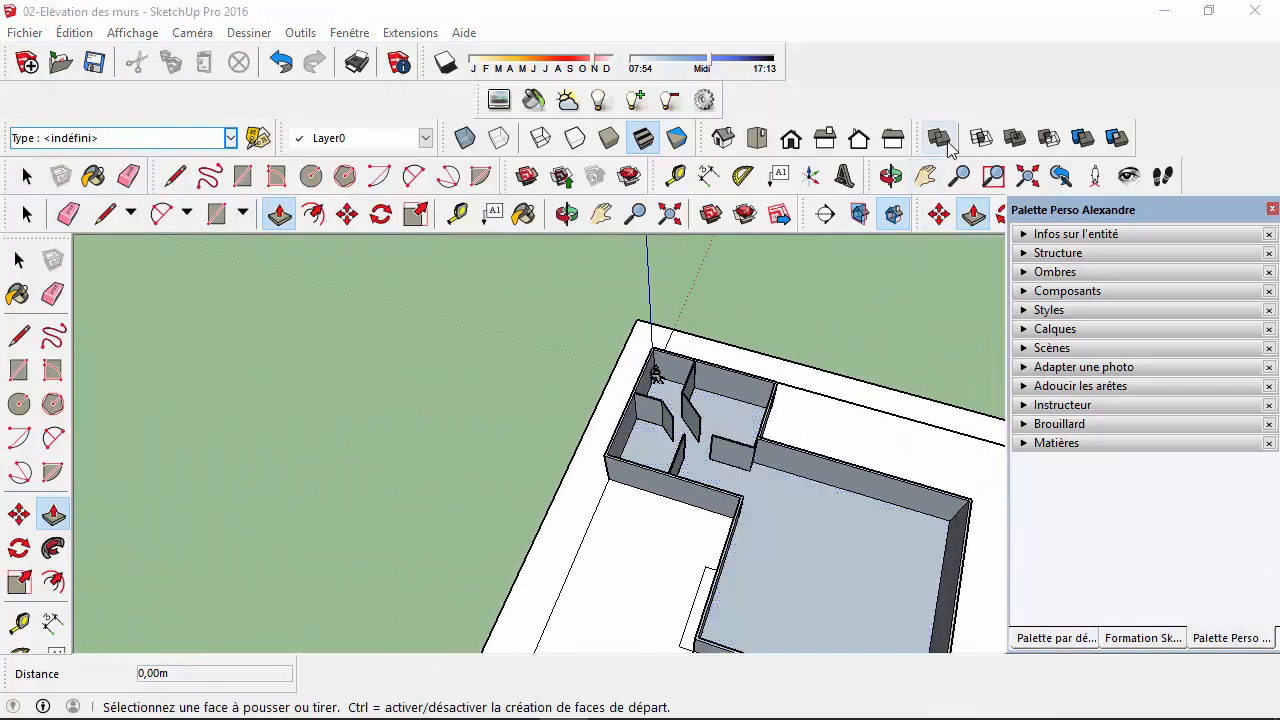
click(925, 175)
drag(822, 449, 583, 309)
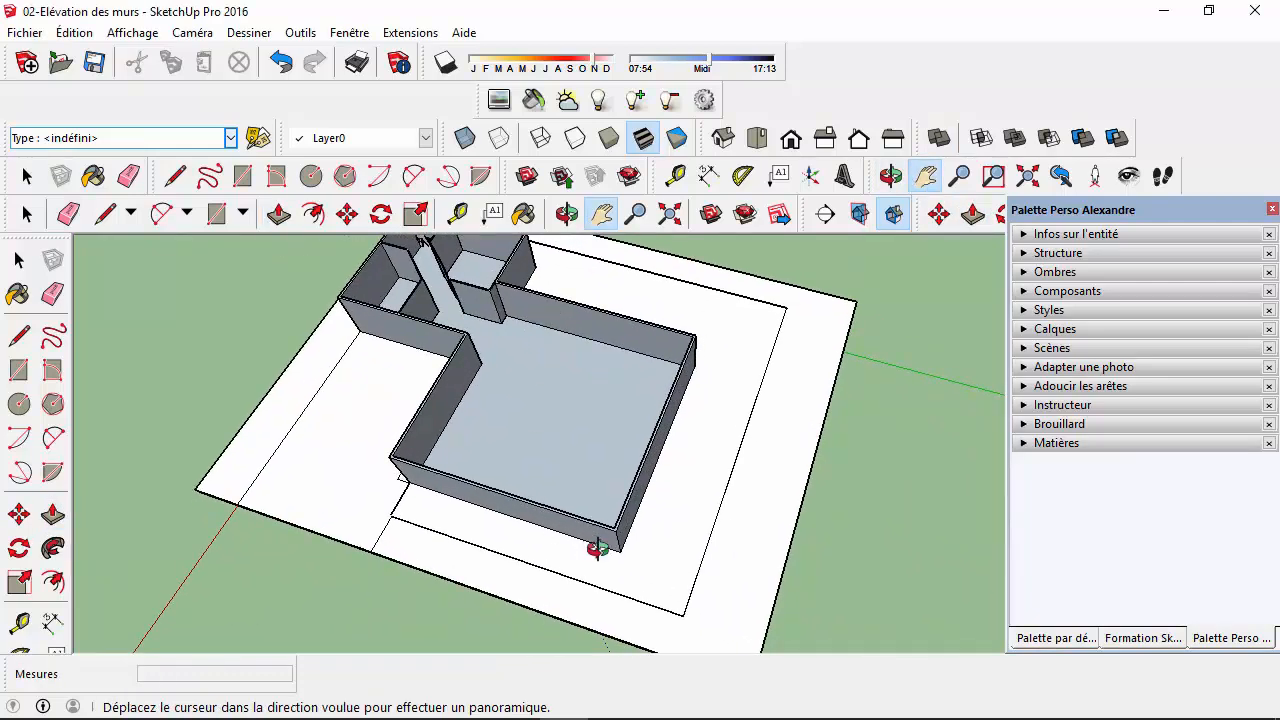
middle_drag(597, 547, 832, 517)
middle_drag(709, 487, 730, 480)
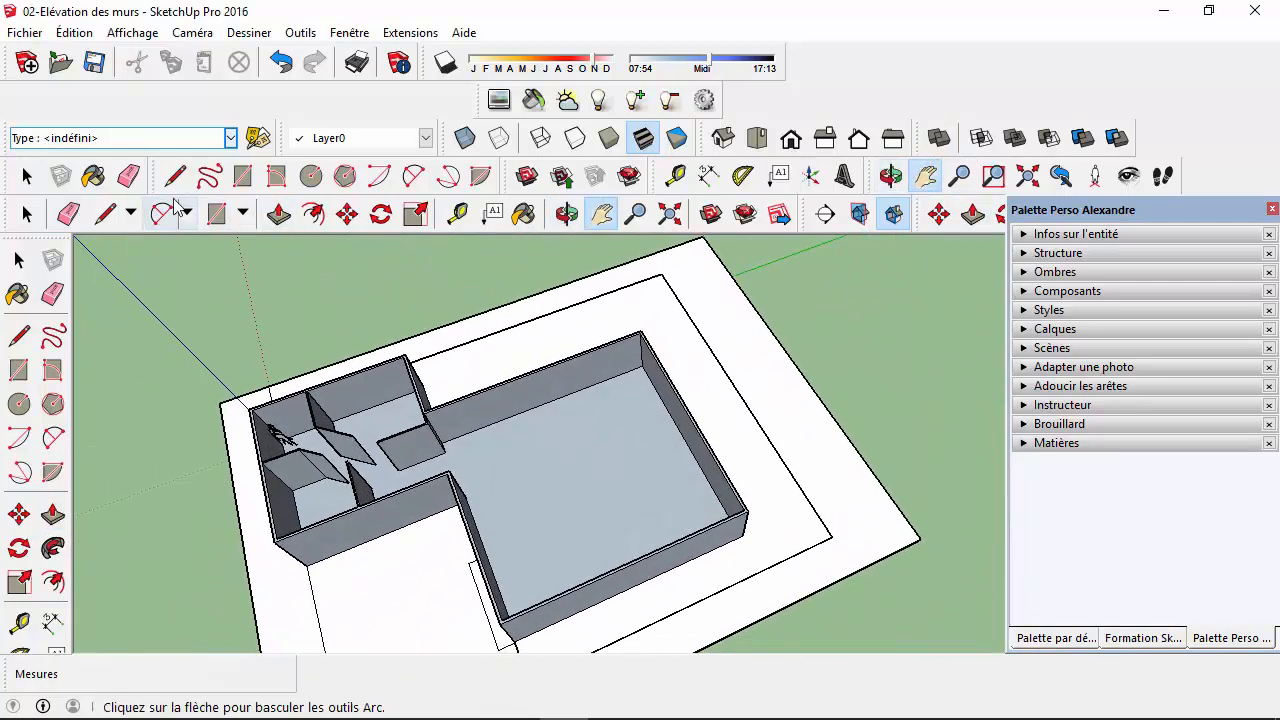
click(105, 213)
middle_drag(733, 538, 994, 484)
middle_drag(780, 459, 807, 456)
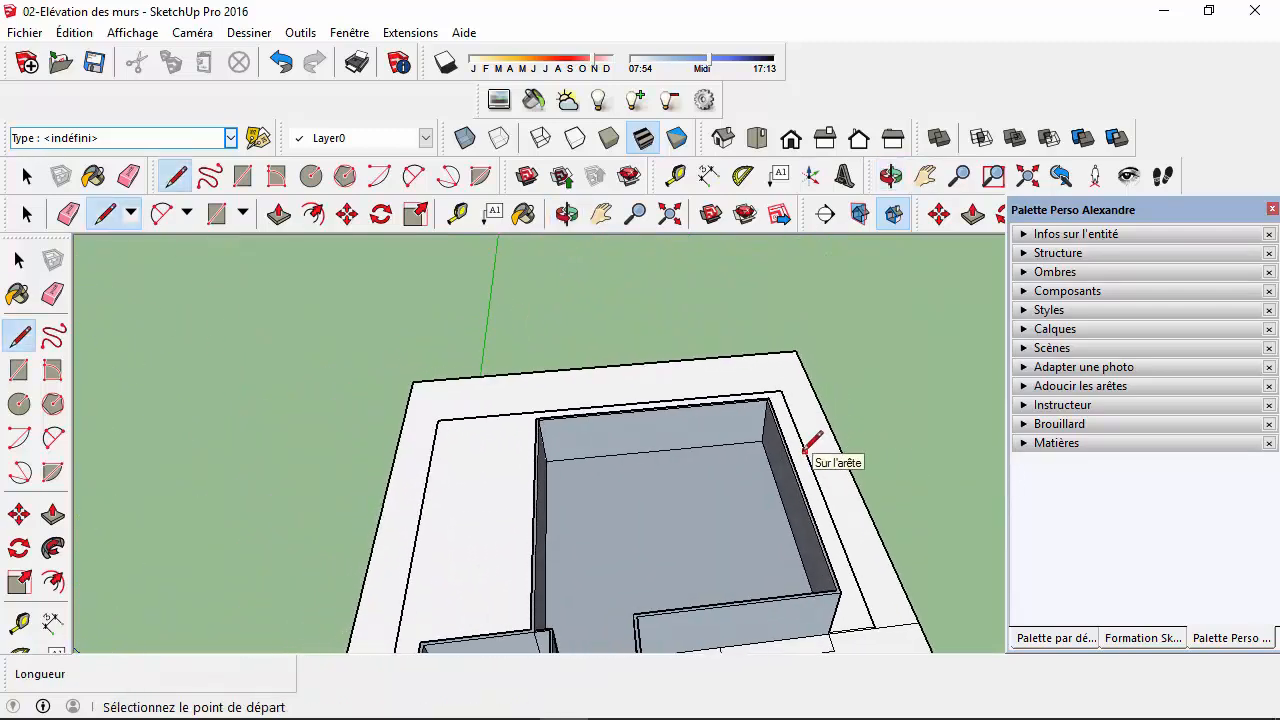
scroll(805, 448, up, 4)
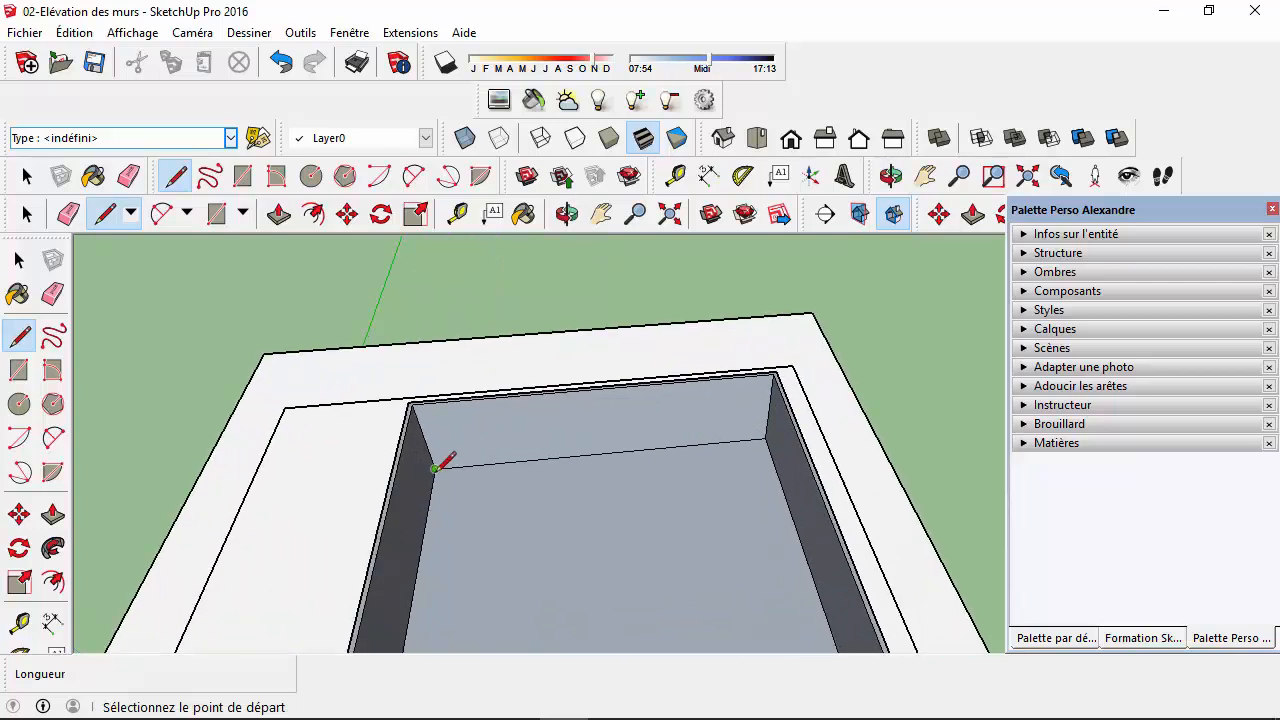
click(435, 468)
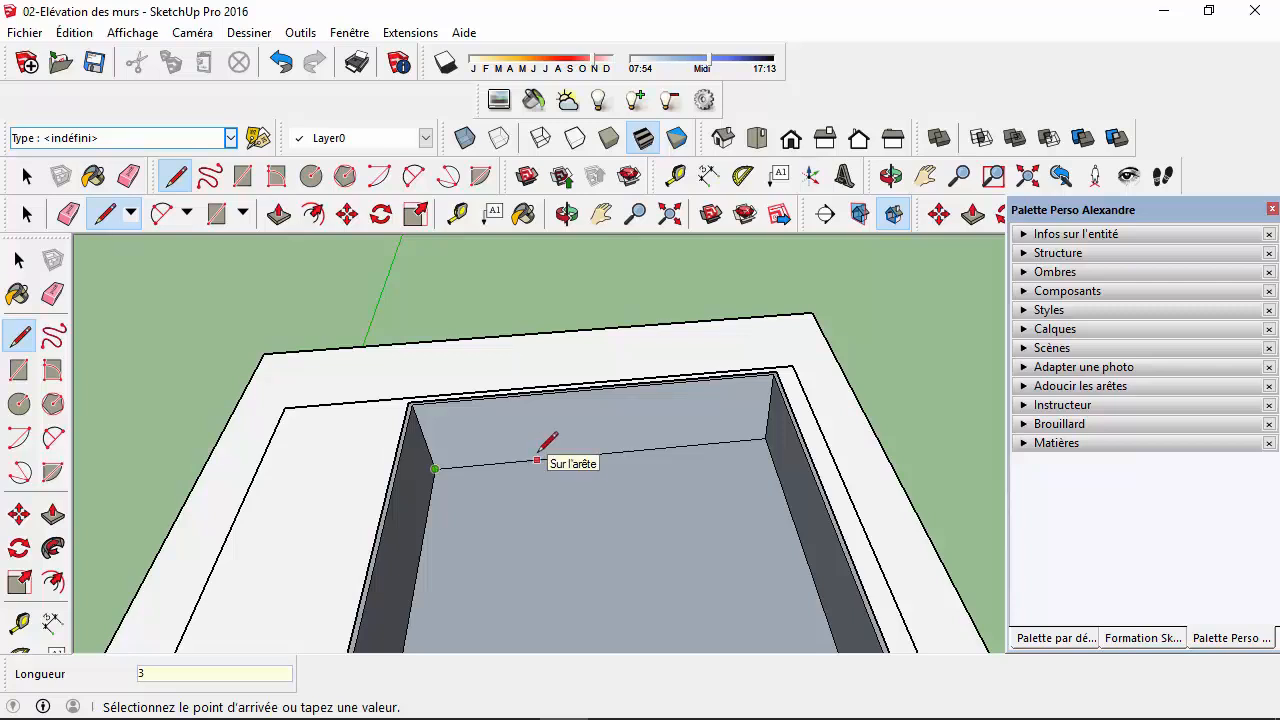
text(3)
key(Return)
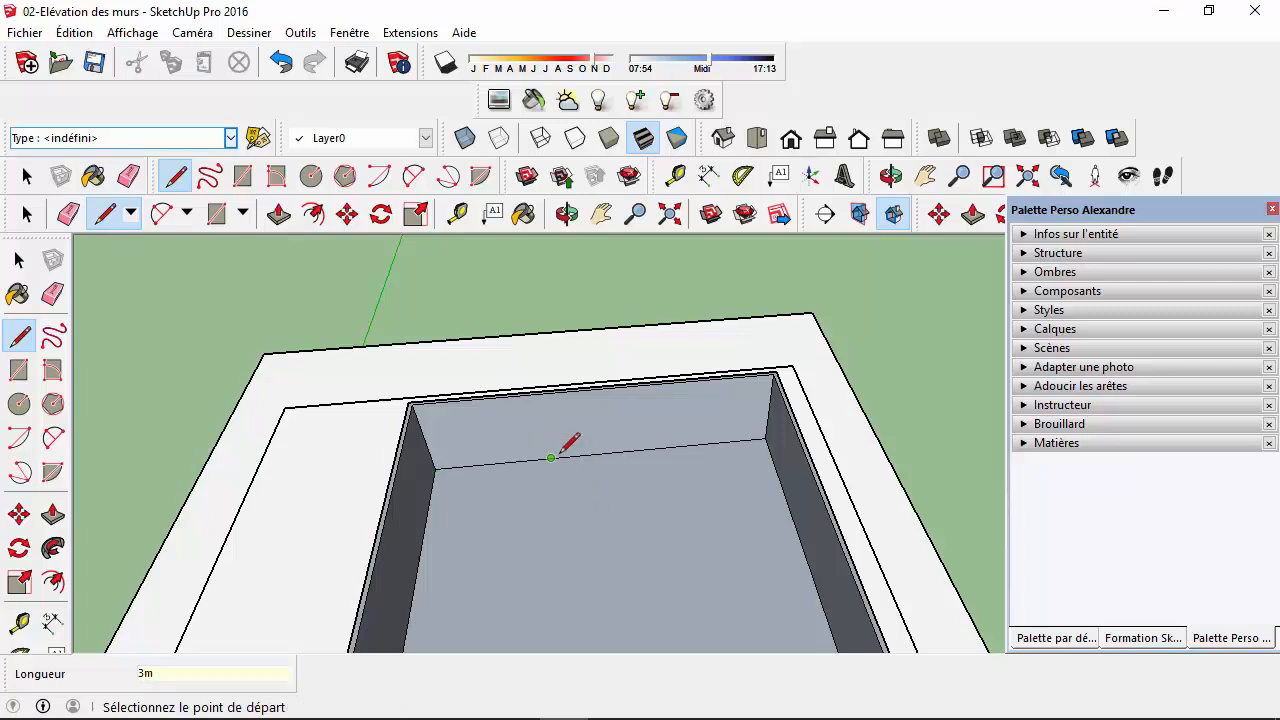
- Draw a 0,50 m partition stub perpendicular to the wall at the 3 m mark, closing its outline with an end segment and a parallel return line
click(551, 457)
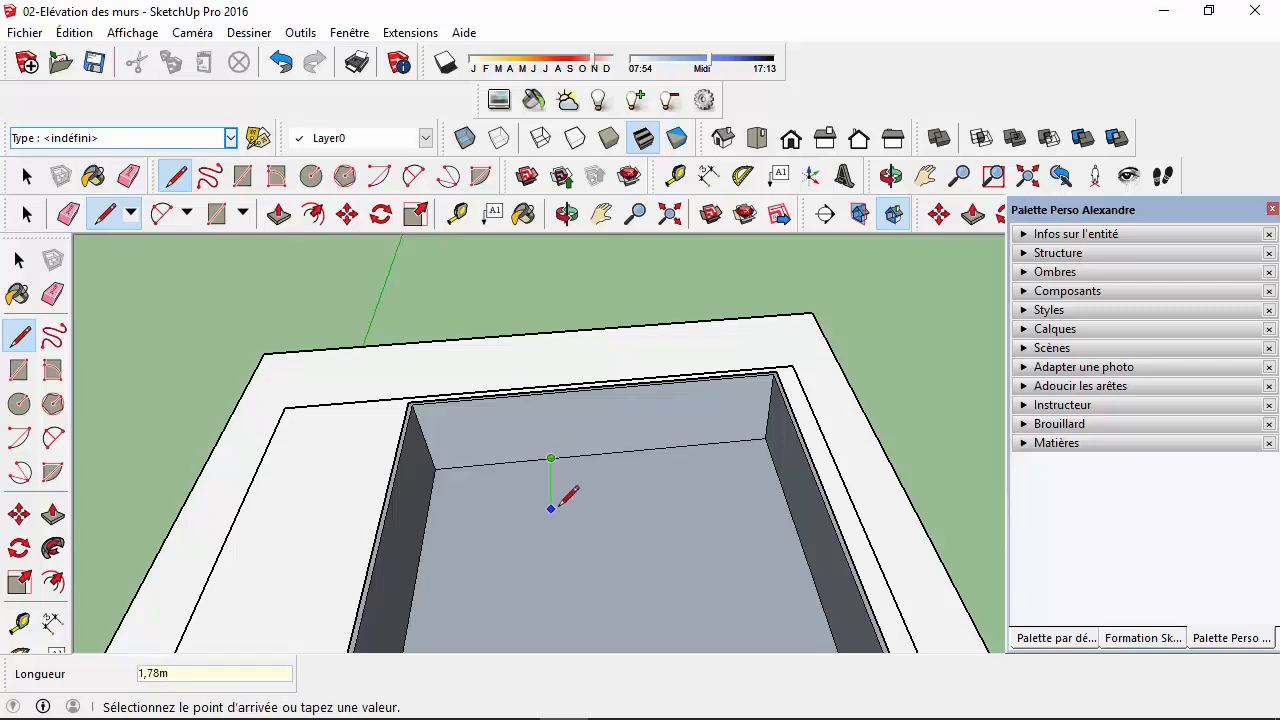
scroll(560, 502, up, 2)
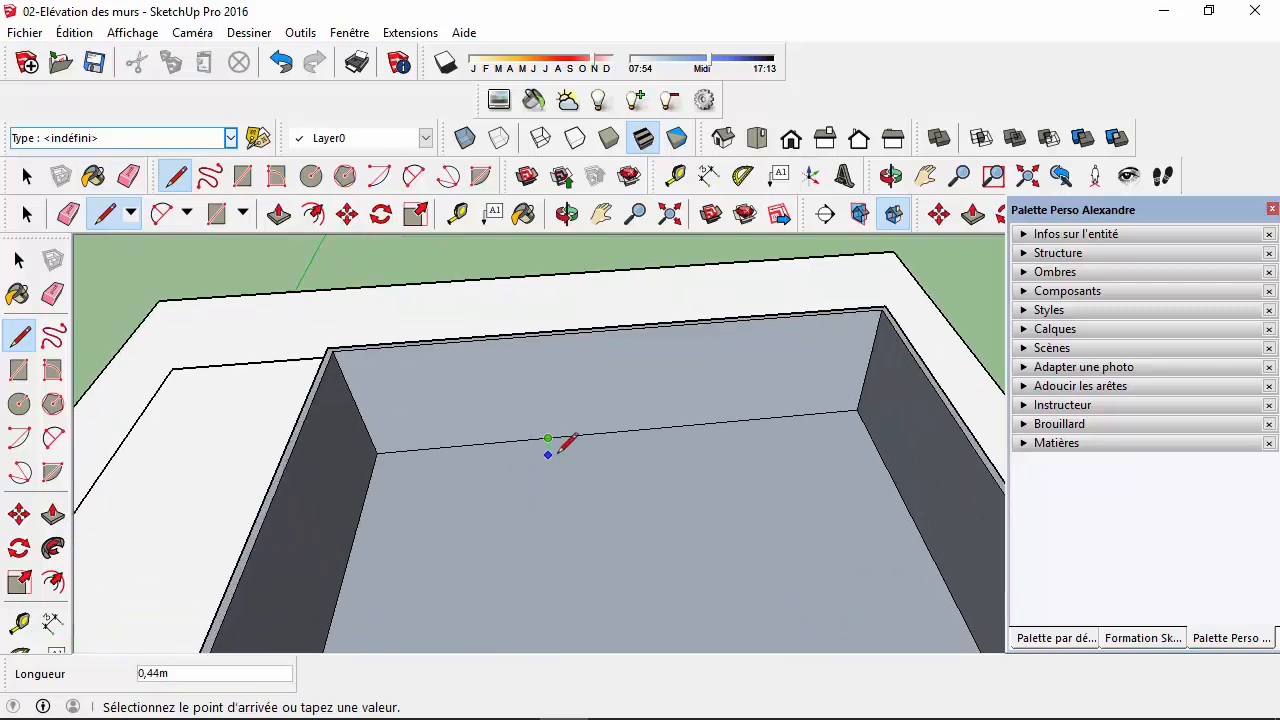
scroll(560, 449, up, 2)
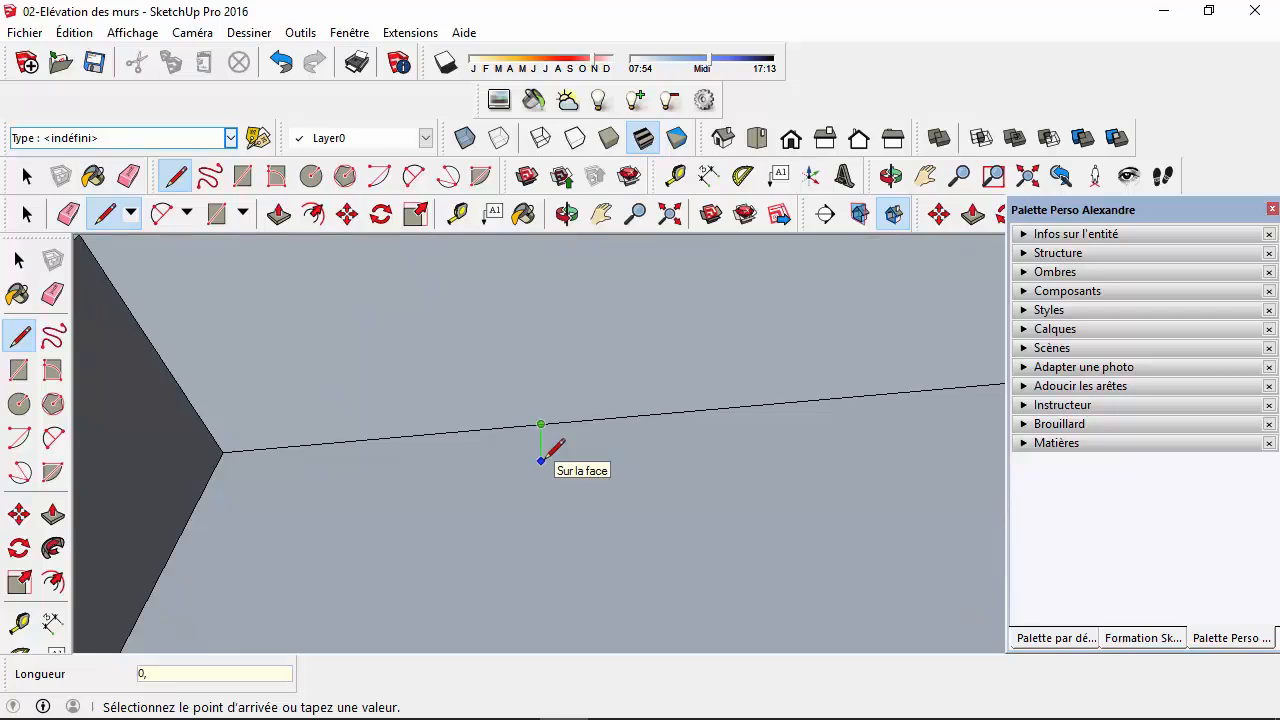
key(Return)
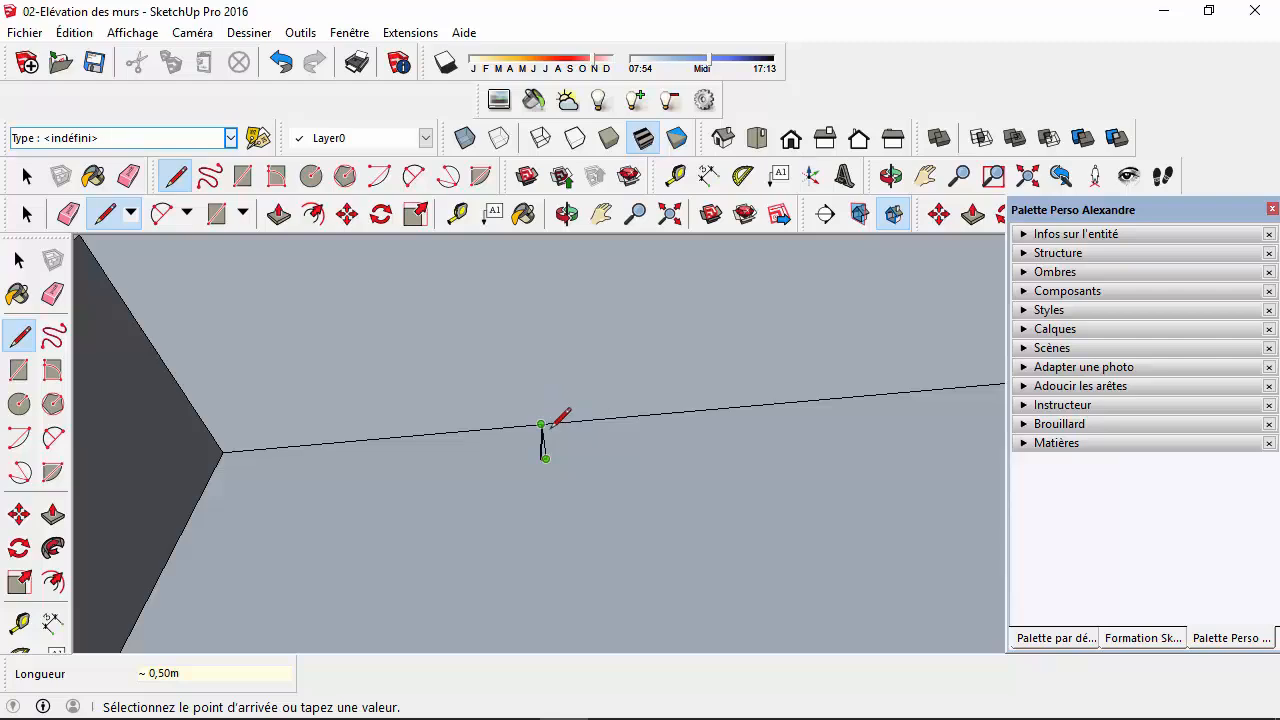
scroll(552, 425, up, 3)
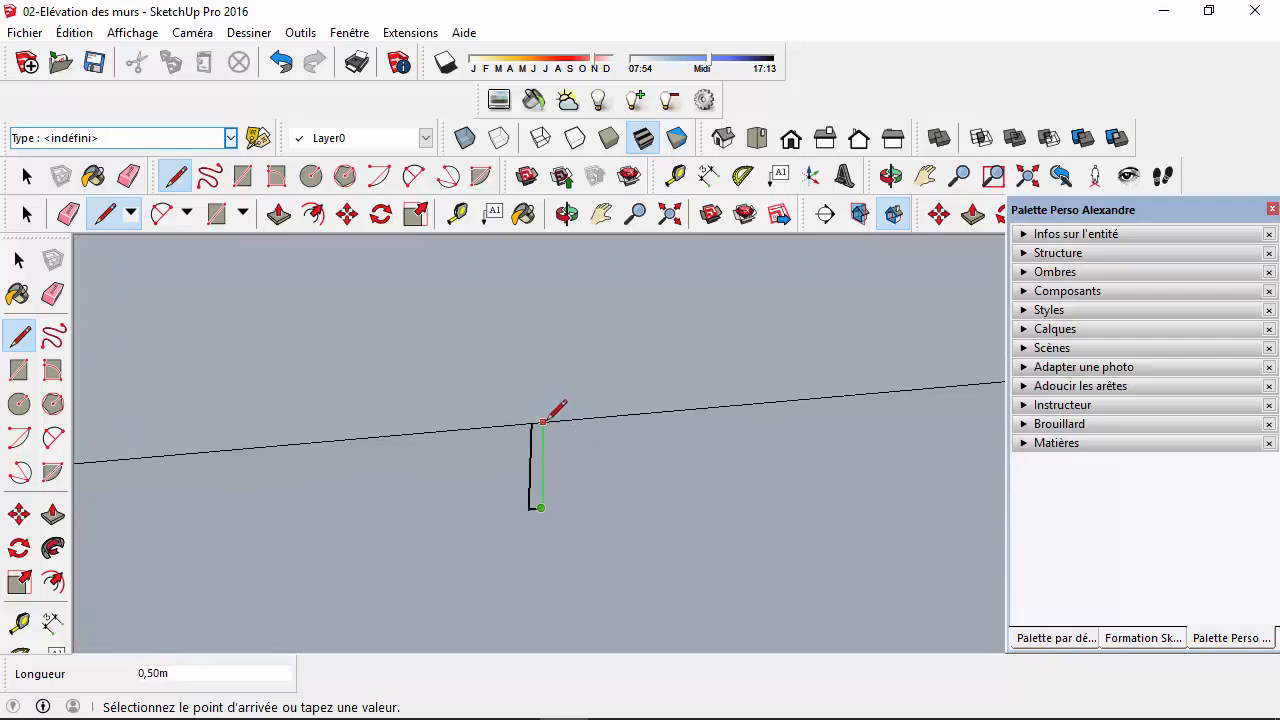
click(543, 421)
scroll(585, 490, down, 6)
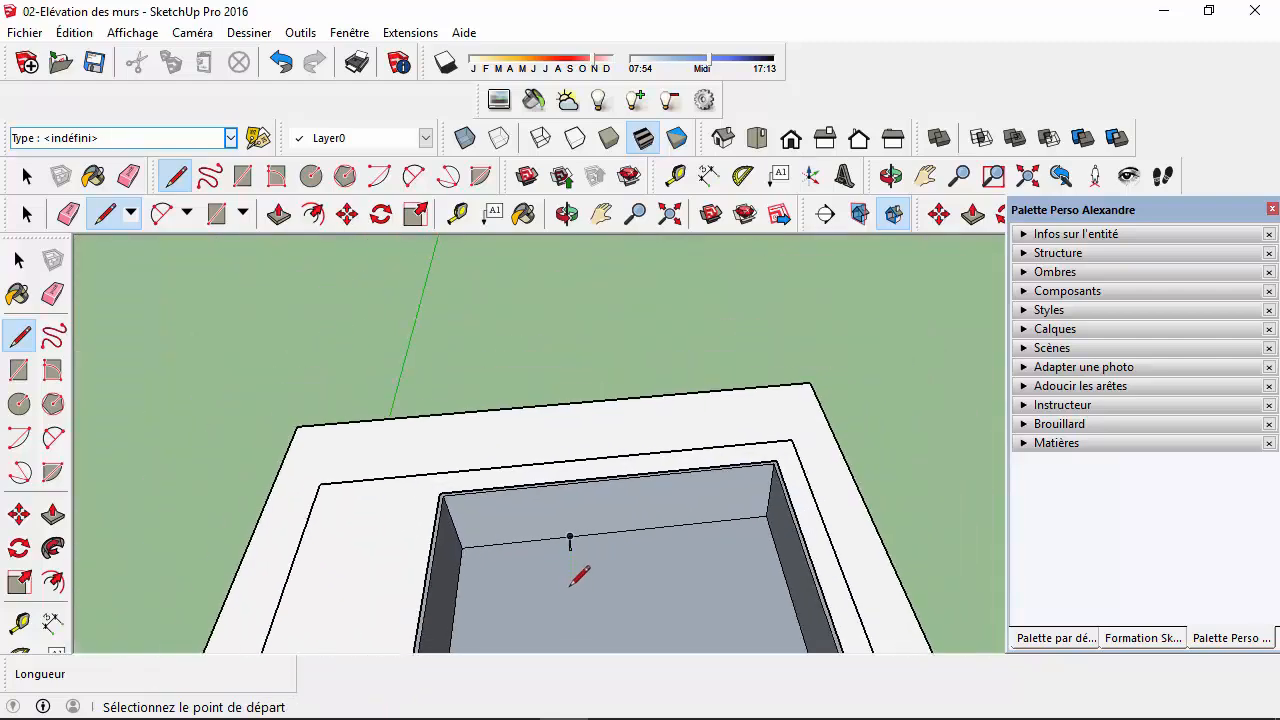
- Draw a line from the stub's outer left corner straight into the large room, continuing the stub's direction
scroll(571, 585, up, 6)
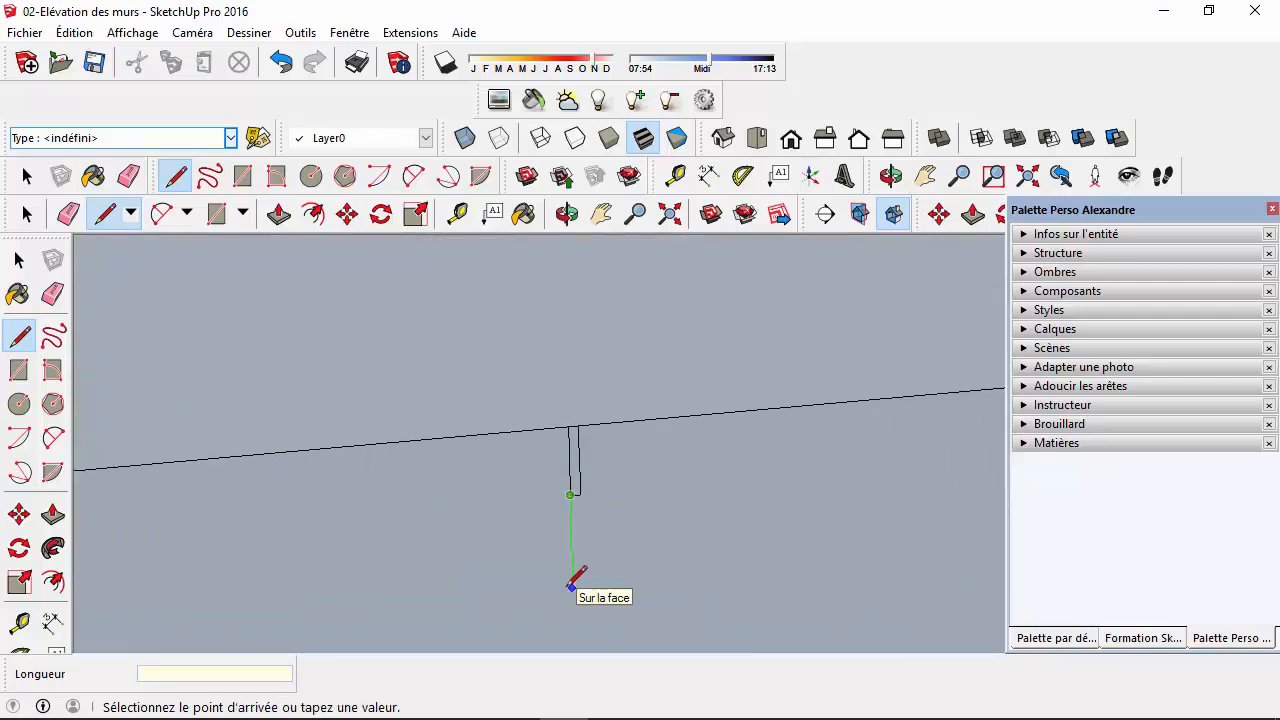
scroll(577, 575, down, 4)
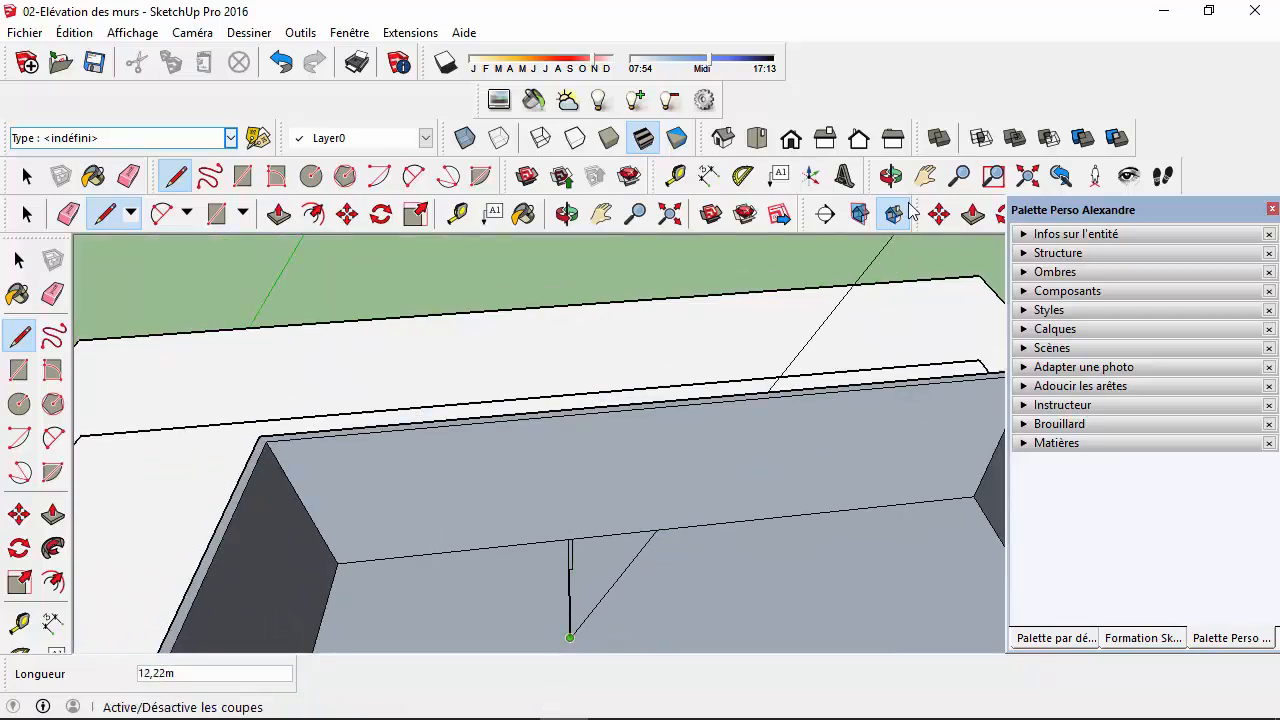
click(925, 175)
drag(766, 337, 678, 176)
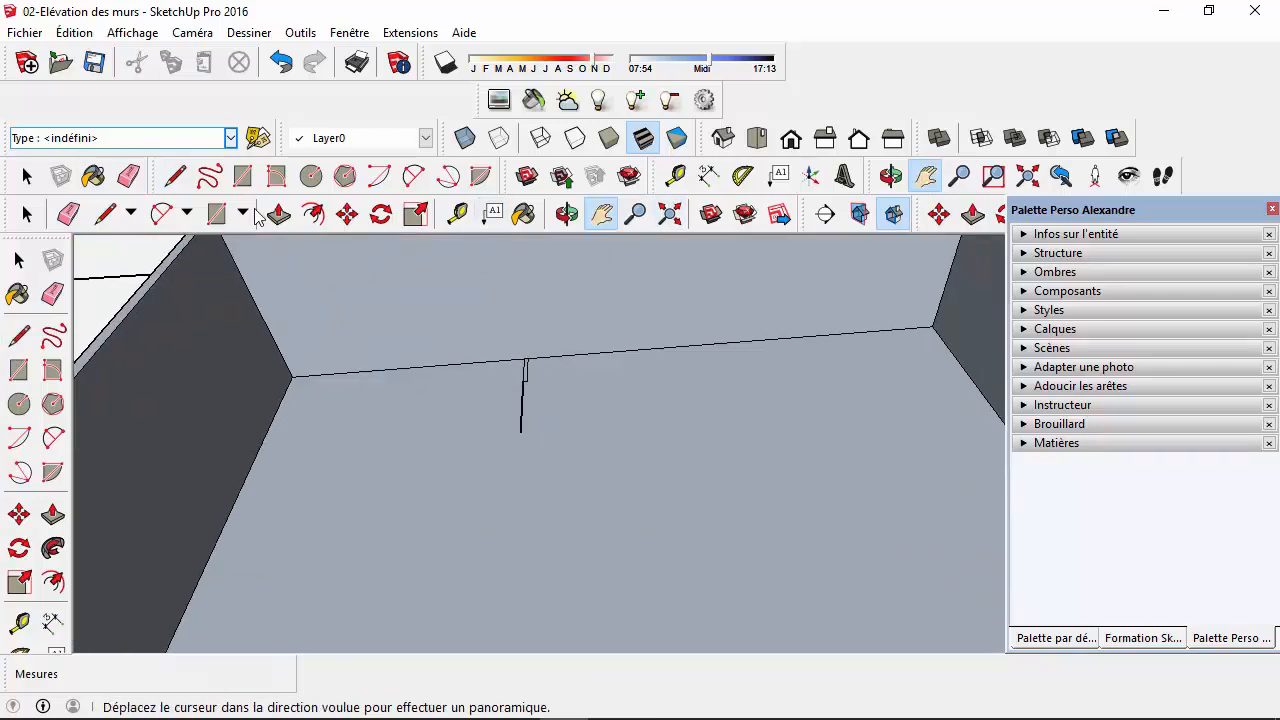
- Extend the partition line from its free end further into the large room, keeping the same direction
click(105, 213)
click(520, 433)
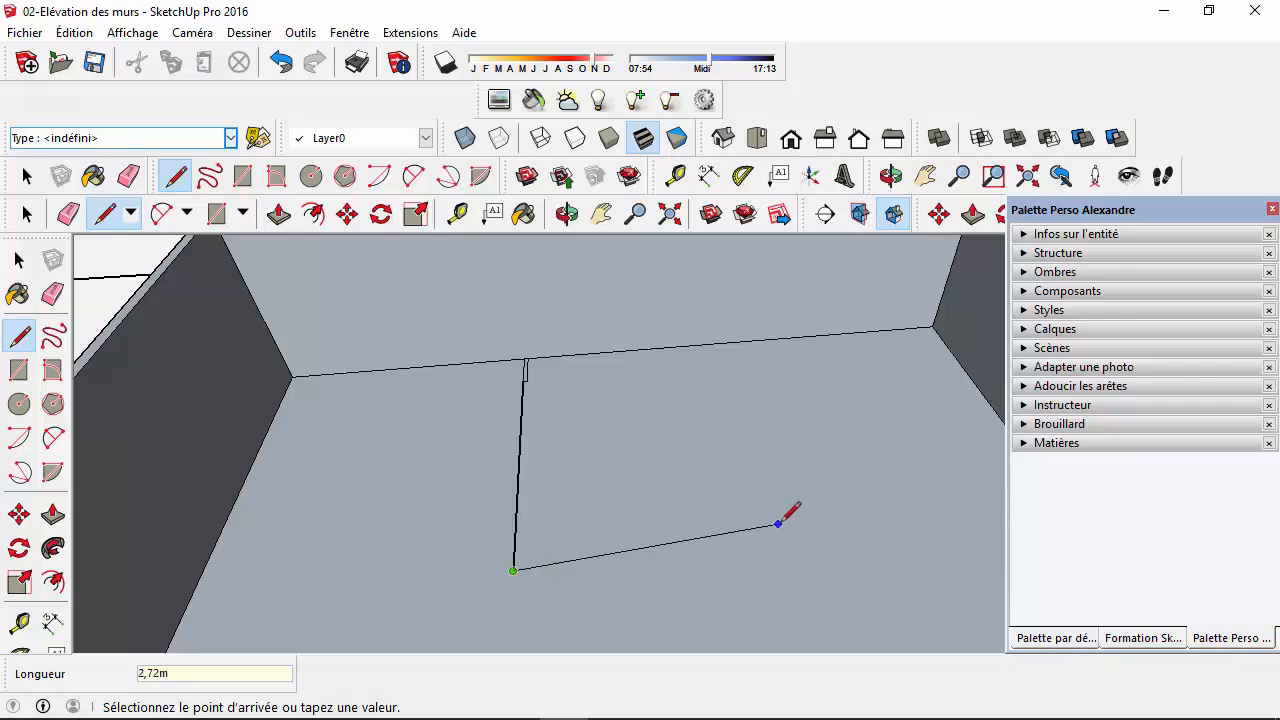
middle_drag(982, 517, 886, 537)
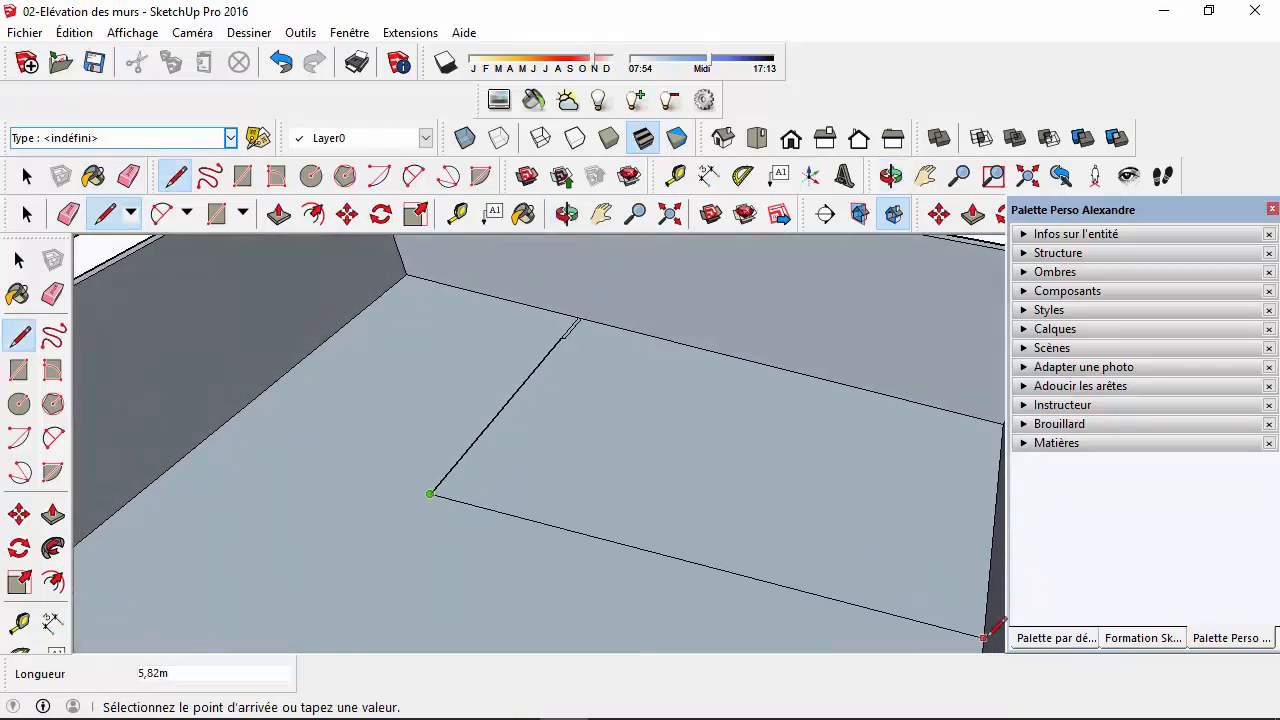
- Draw a perpendicular line about 5,80 m long from the partition line's end to the base of the side wall
click(925, 175)
drag(820, 383, 720, 332)
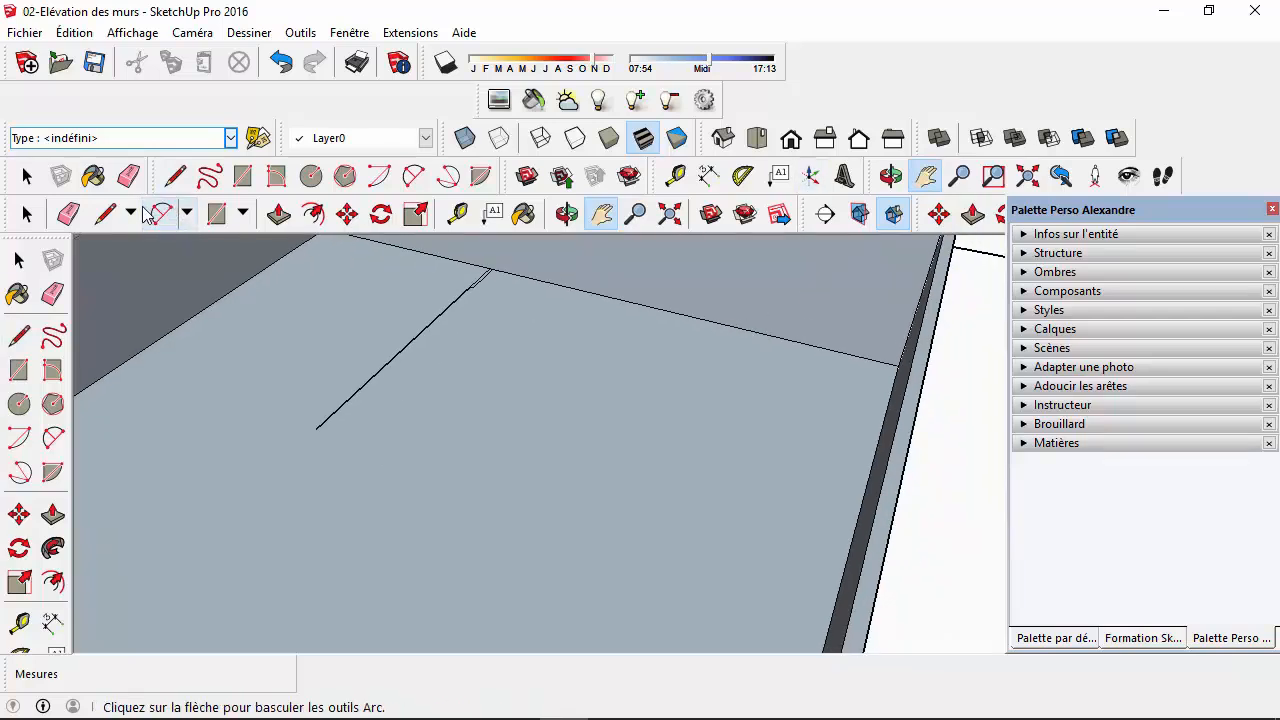
click(105, 214)
click(315, 430)
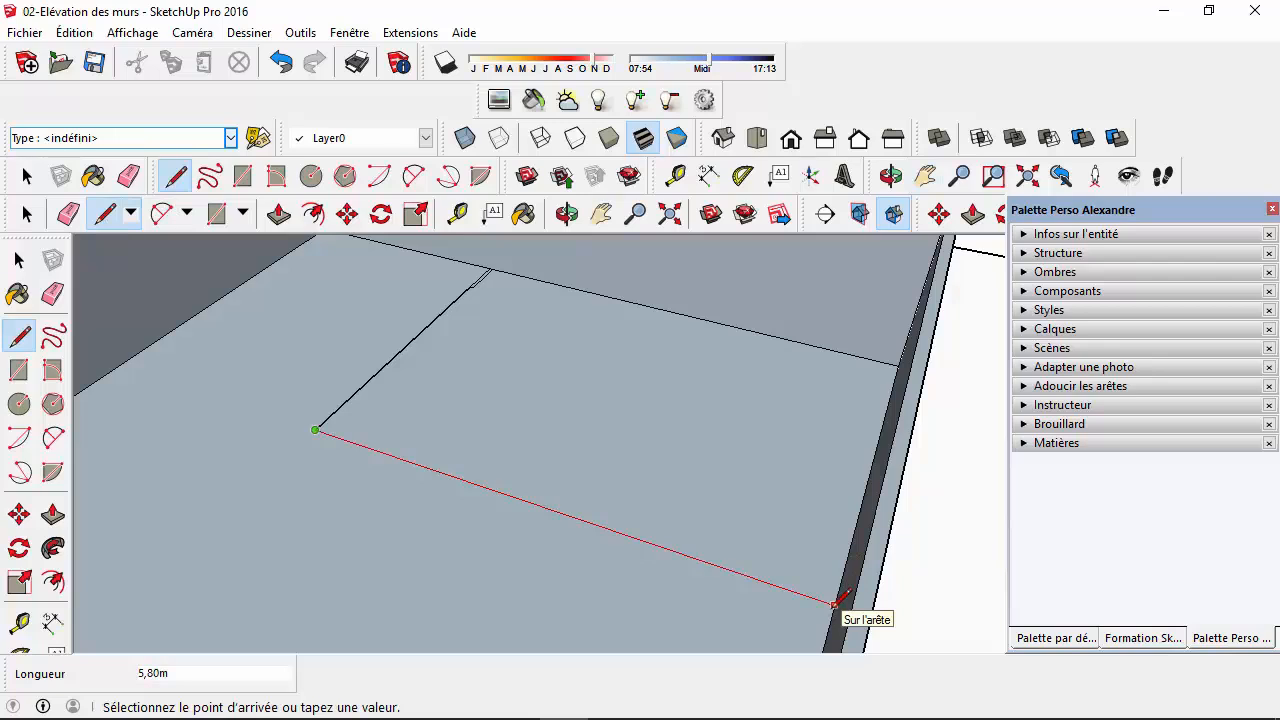
click(836, 603)
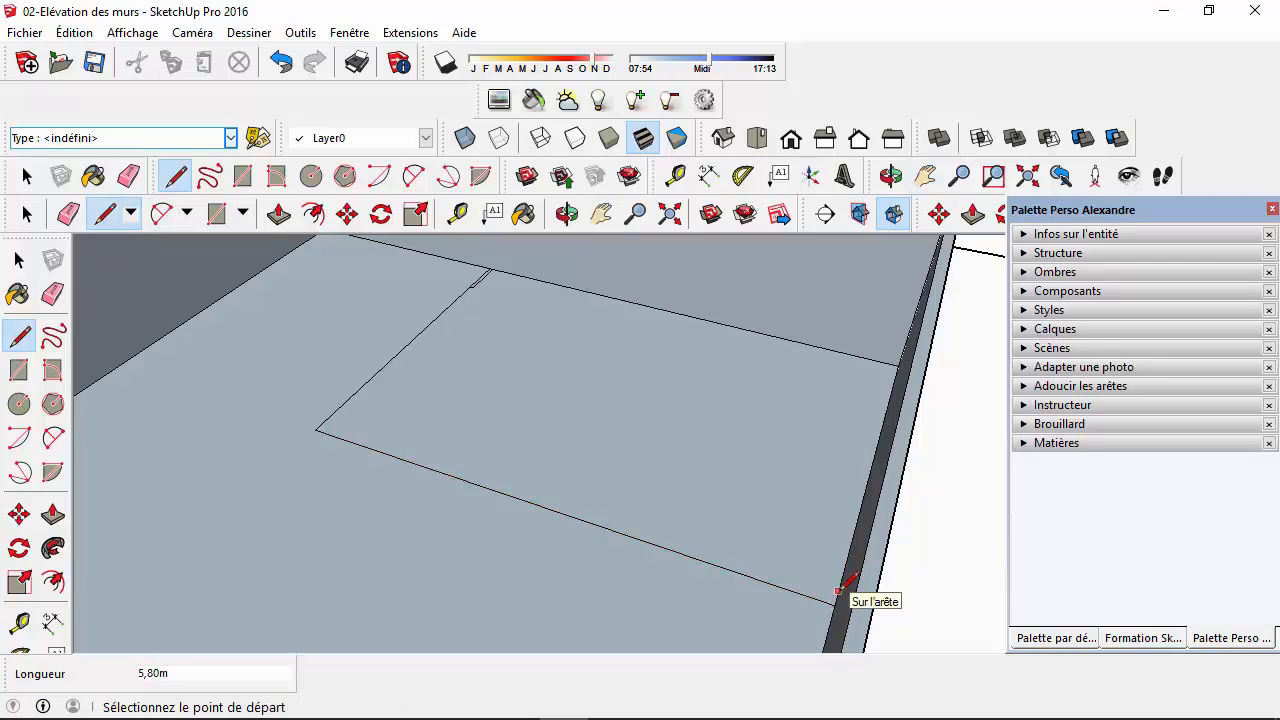
- Draw a 0,05 m segment along the side wall's base and a parallel return line about 5,75 m long to the partition's inner corner
scroll(839, 594, up, 4)
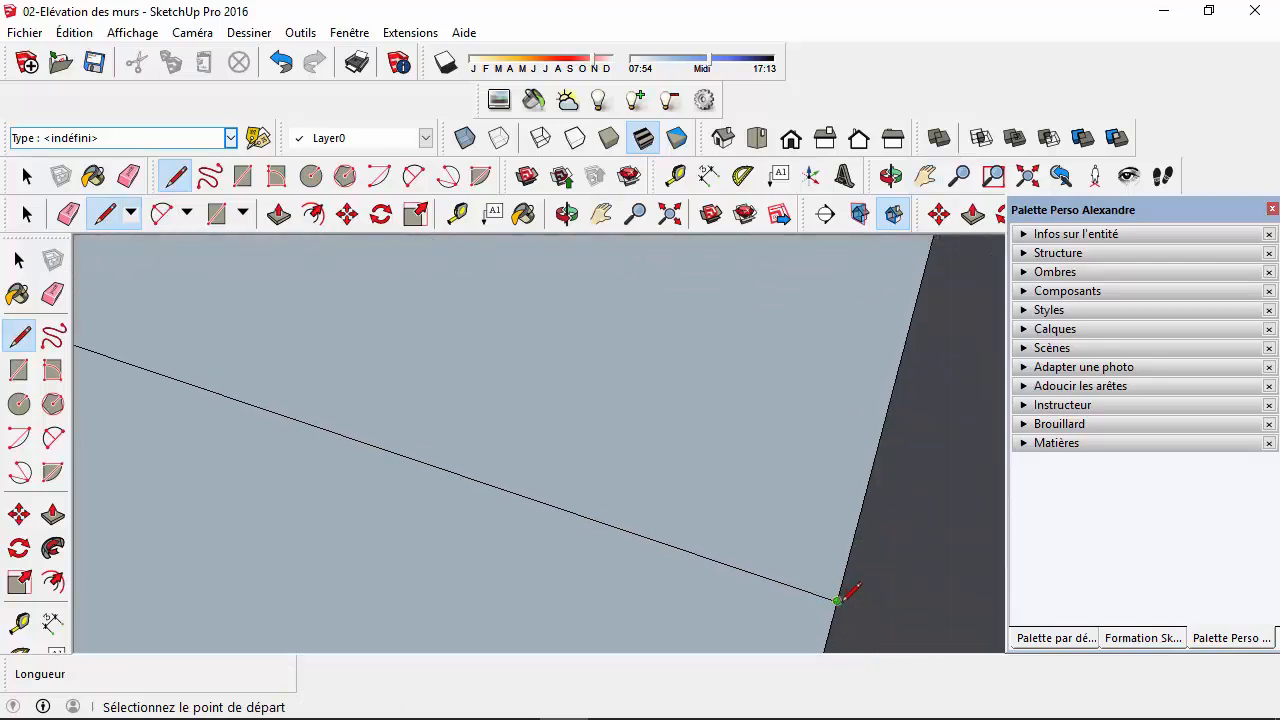
click(837, 600)
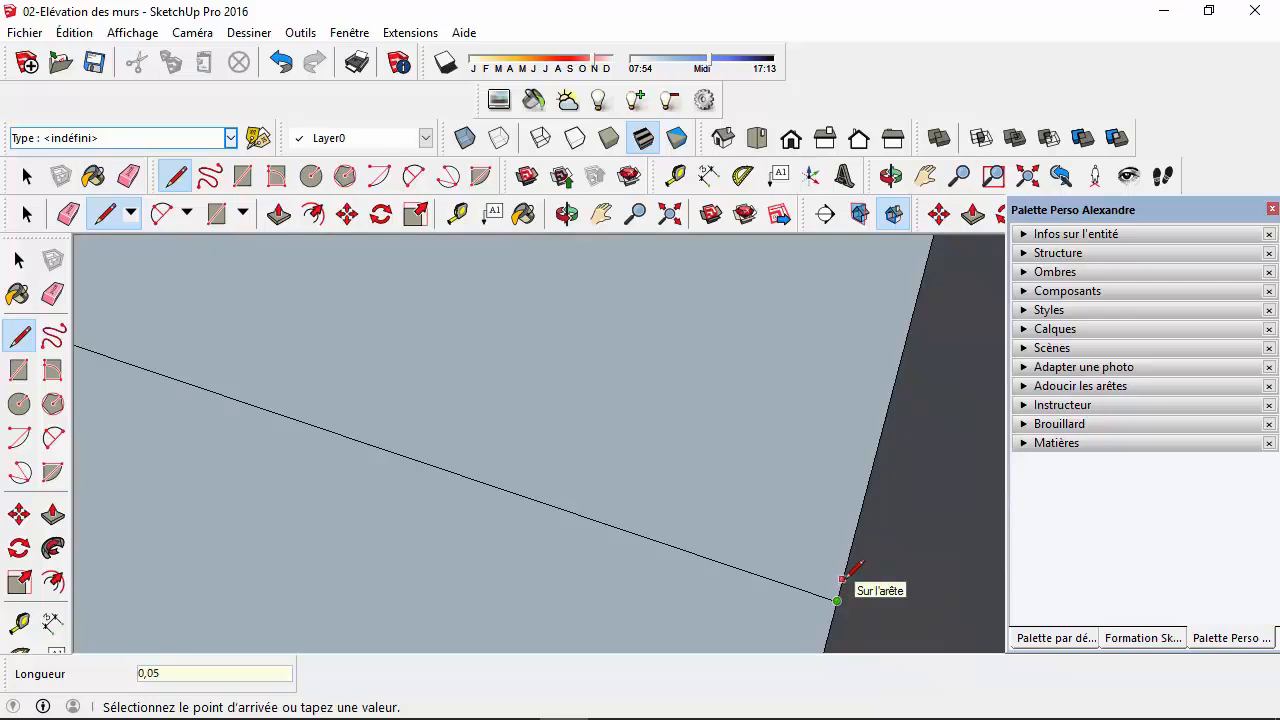
click(843, 578)
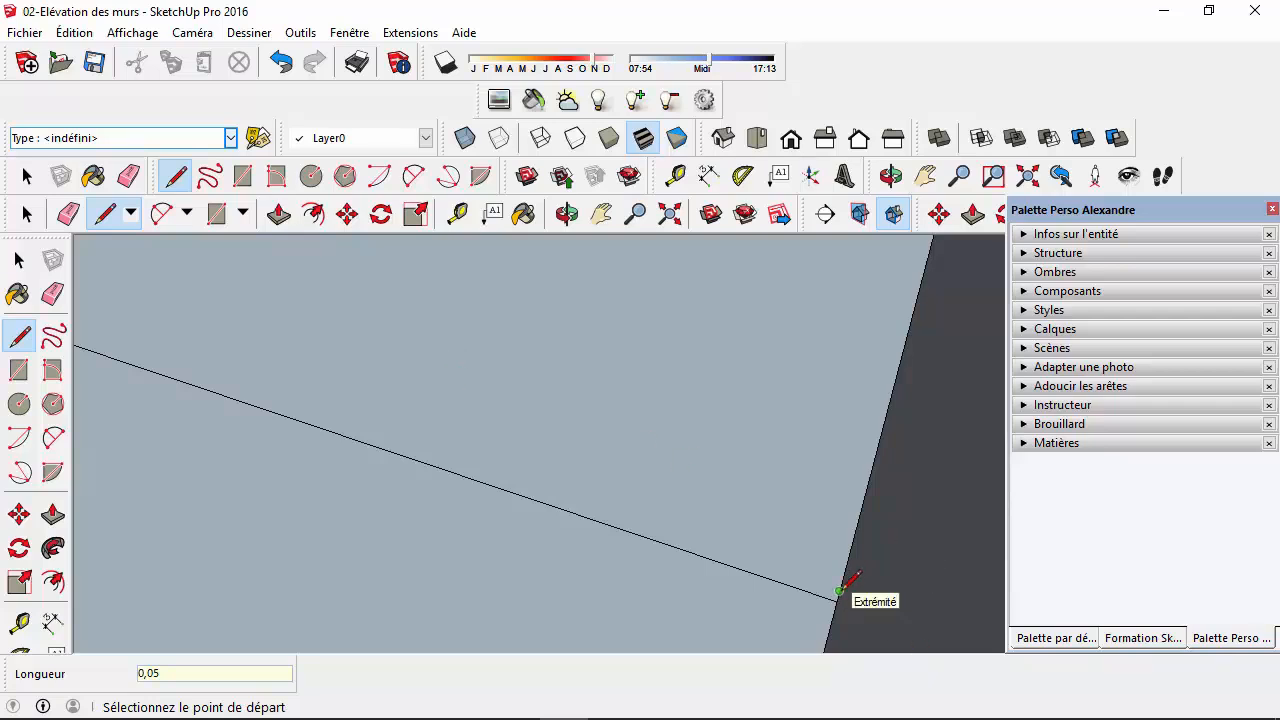
click(838, 596)
scroll(325, 352, up, 5)
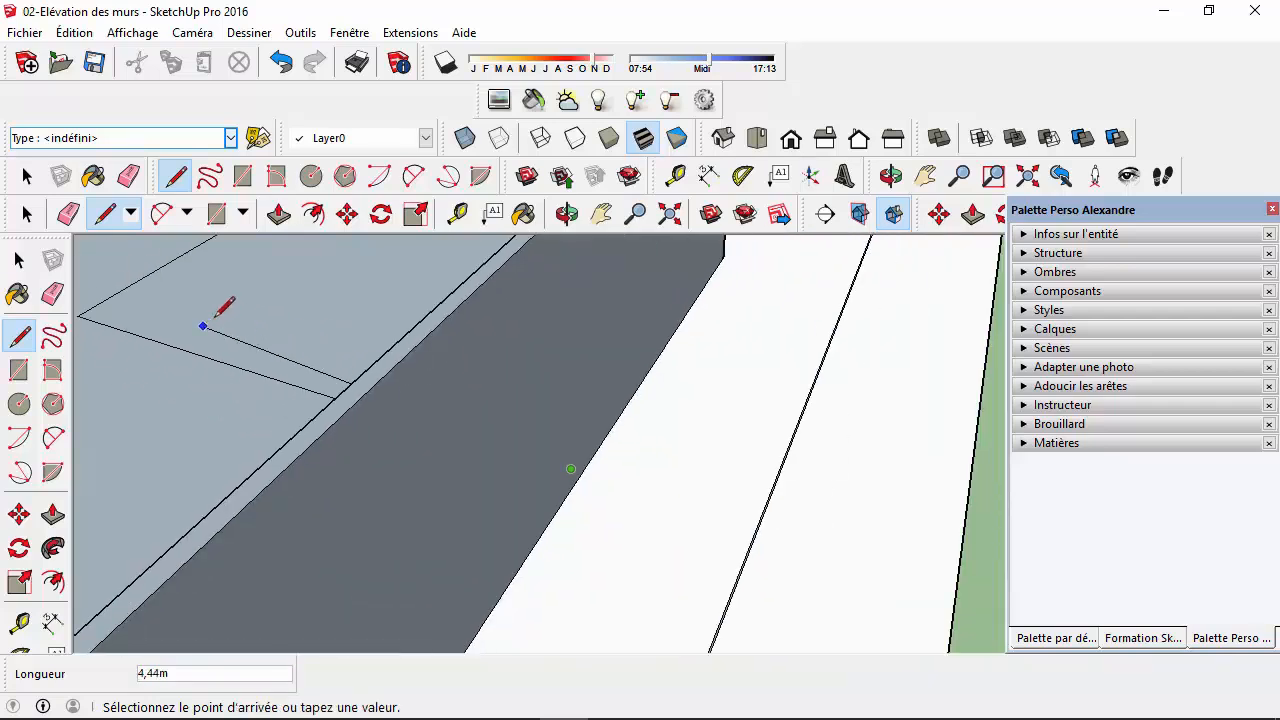
click(926, 175)
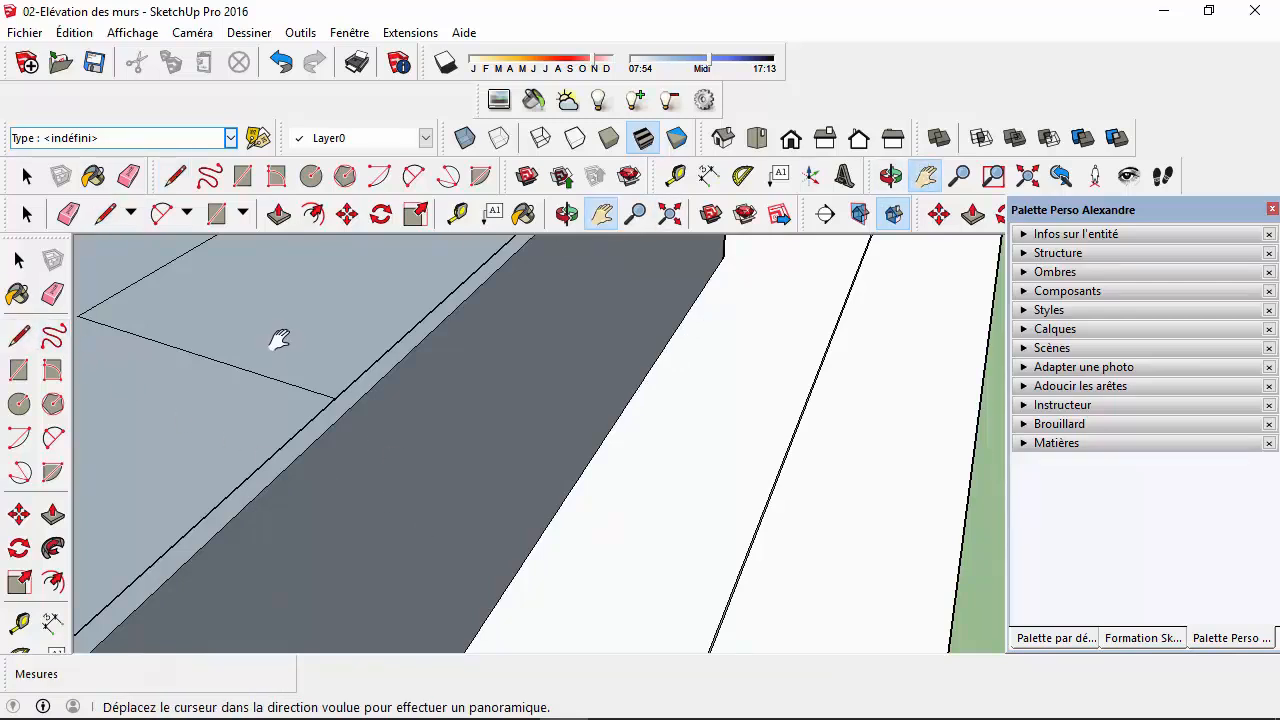
drag(278, 340, 643, 477)
click(175, 176)
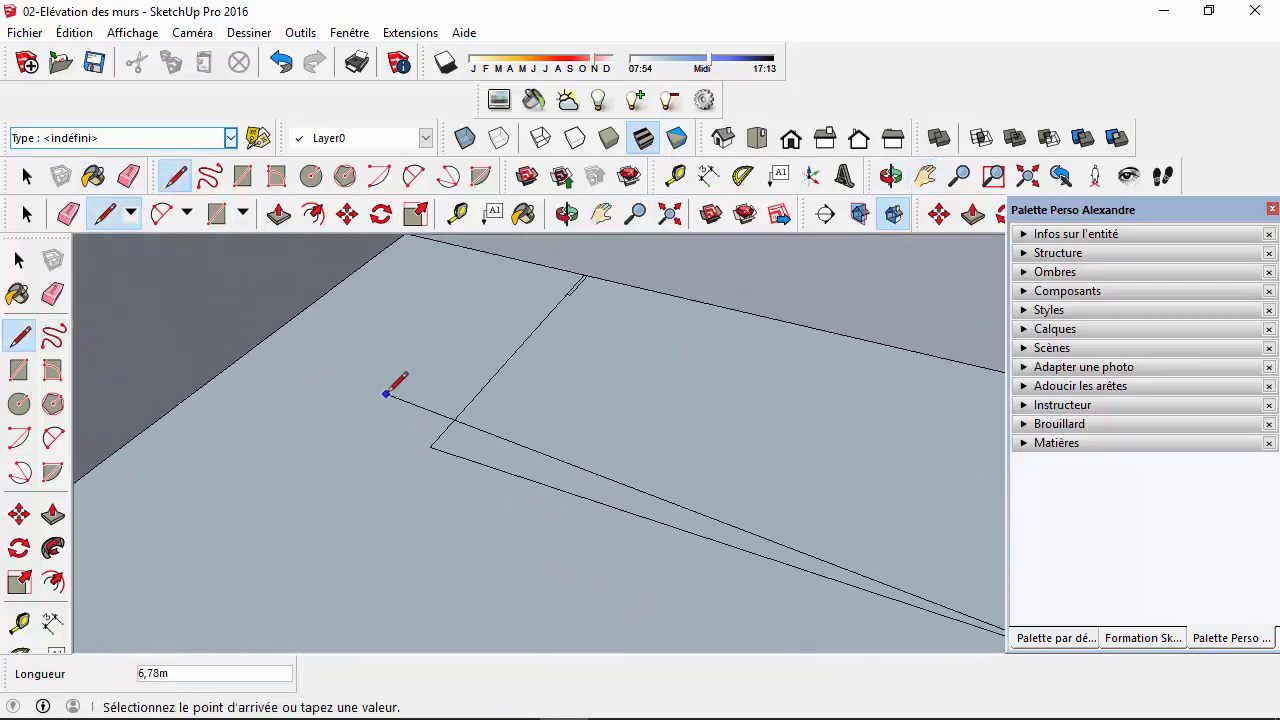
scroll(437, 443, up, 3)
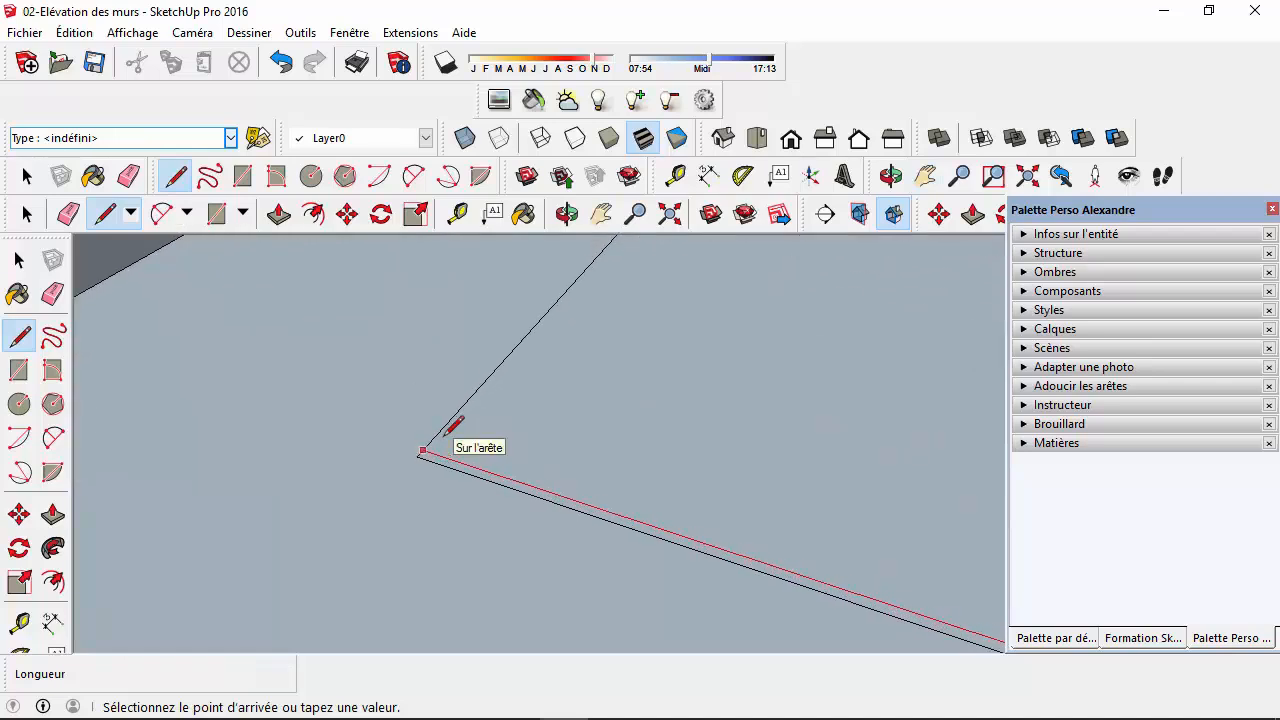
scroll(447, 431, up, 2)
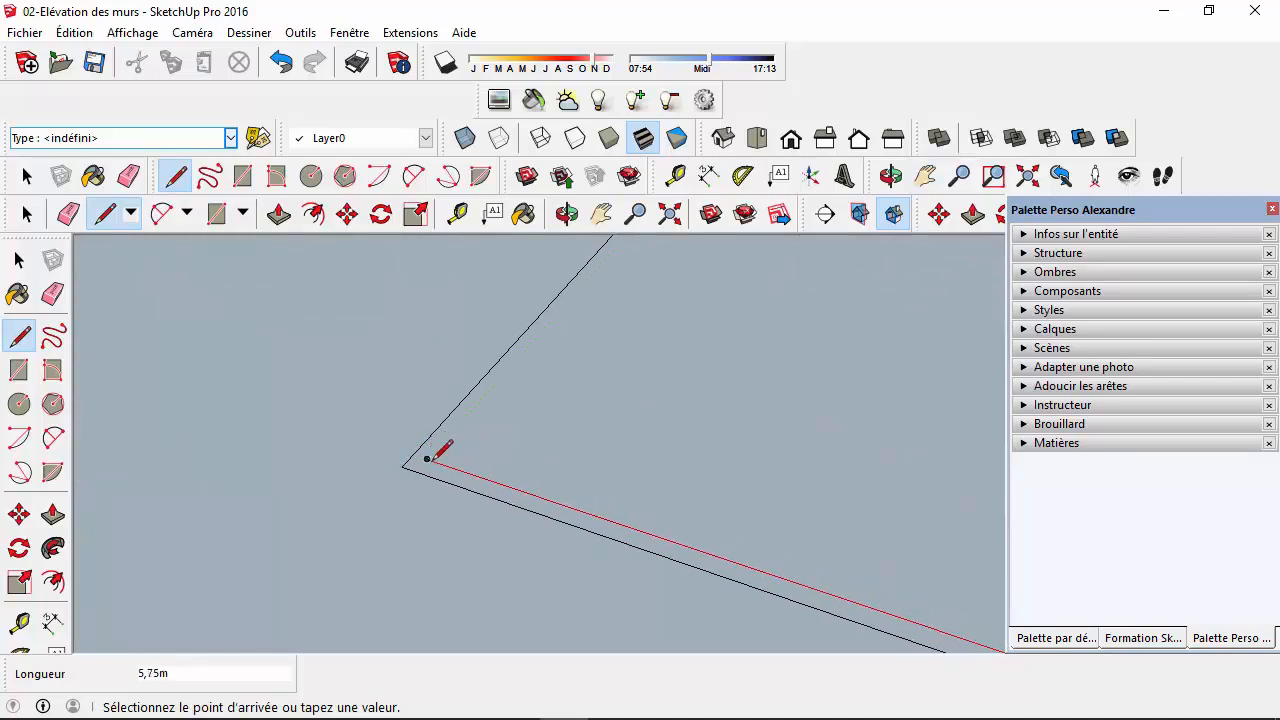
click(428, 459)
- Draw the shorter leg's inner line about 1,95 m long from the inner corner and close its end with a 0,05 m segment
scroll(566, 330, up, 2)
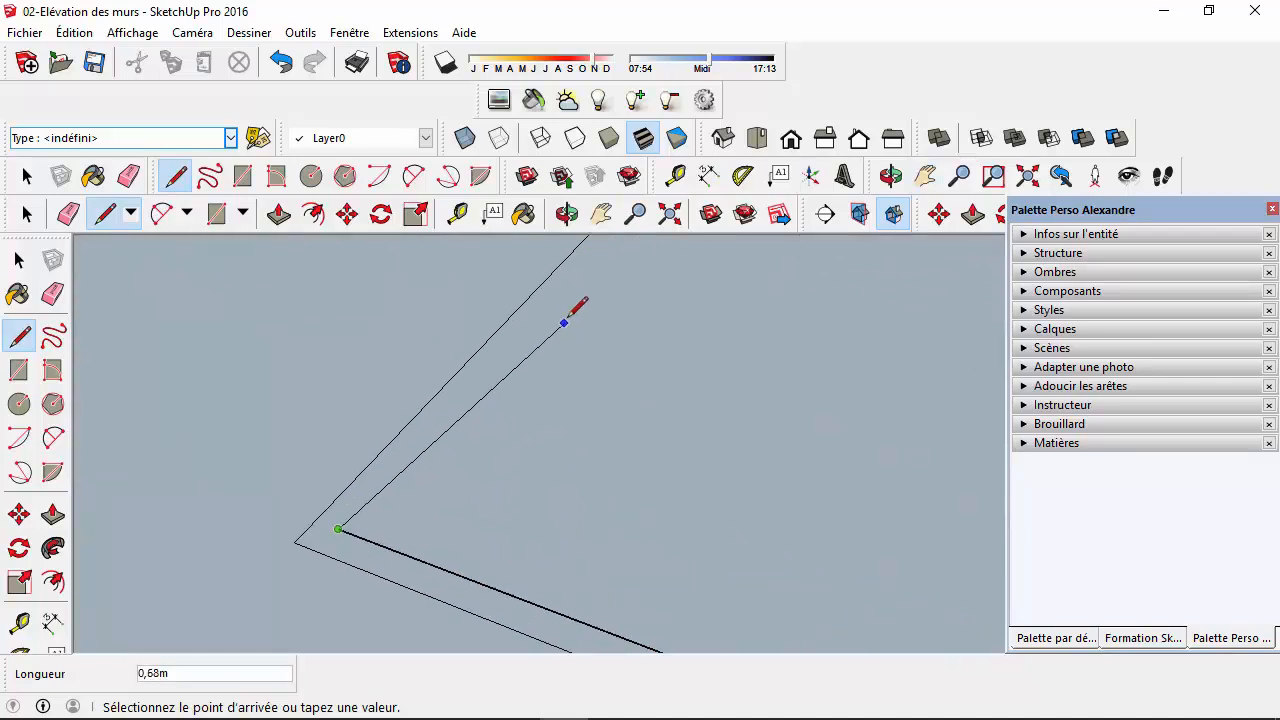
scroll(565, 321, down, 3)
click(925, 176)
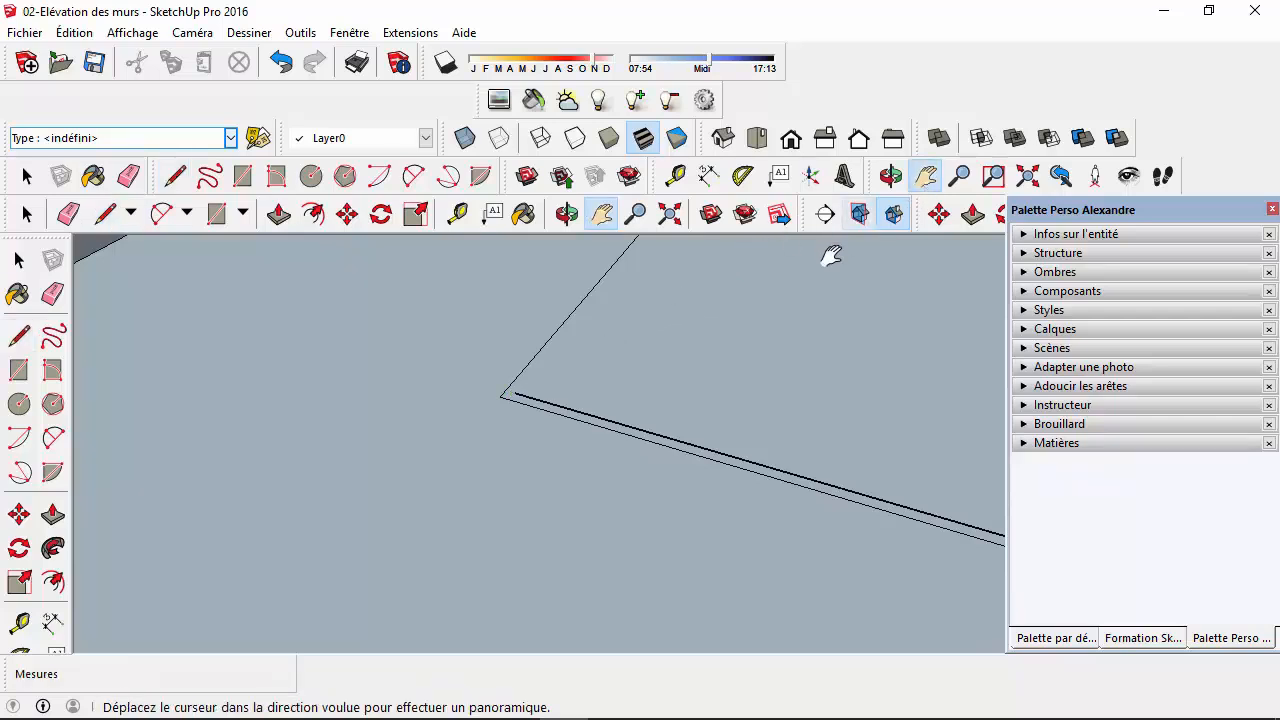
drag(831, 256, 577, 537)
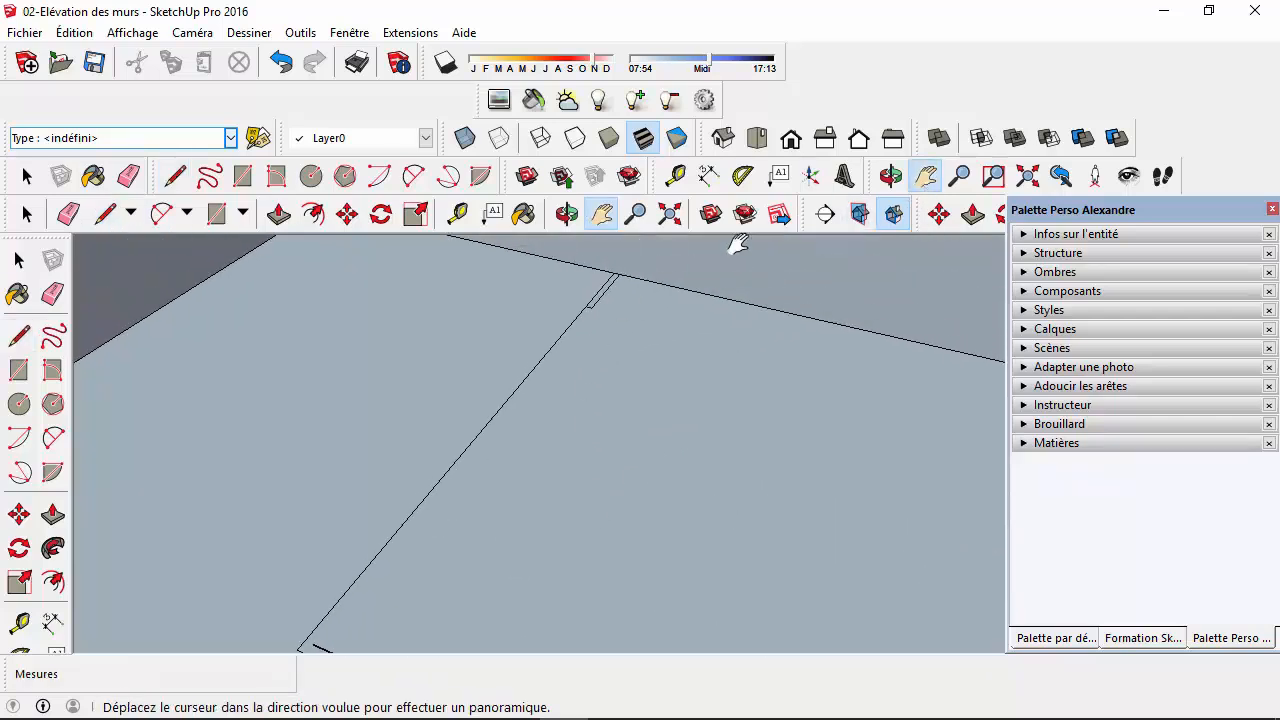
click(105, 214)
click(312, 644)
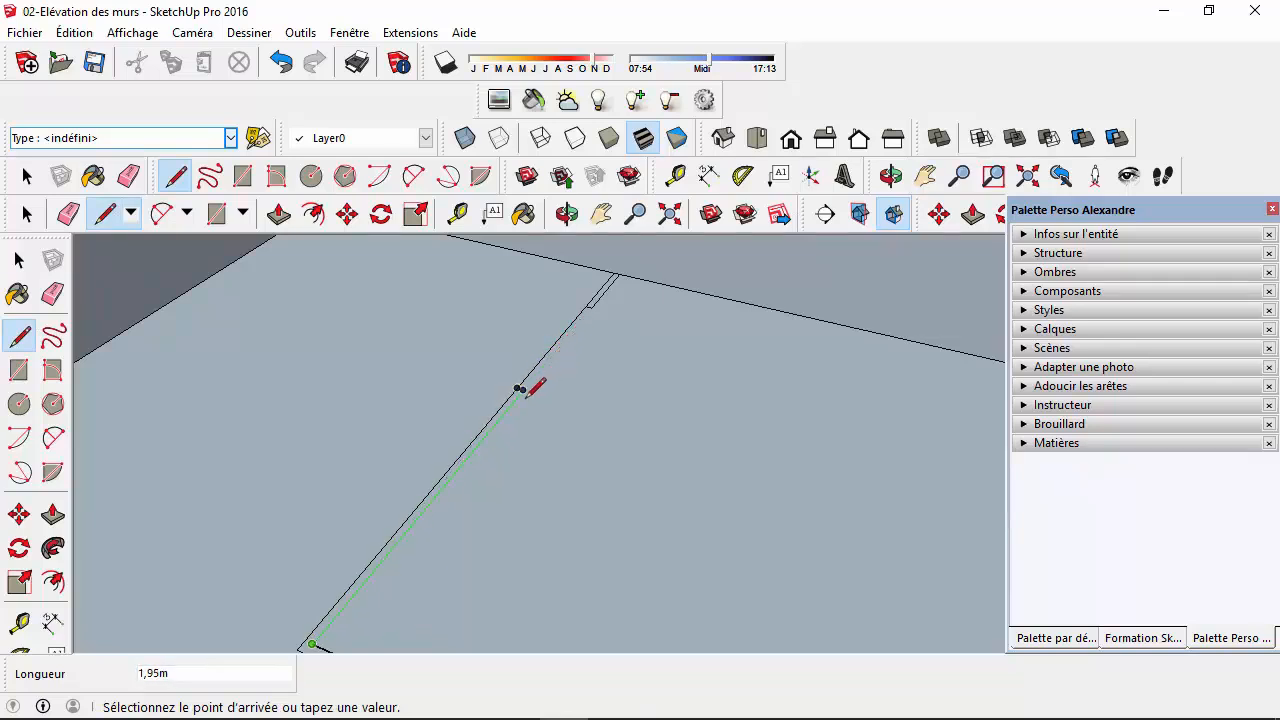
click(524, 389)
key(Escape)
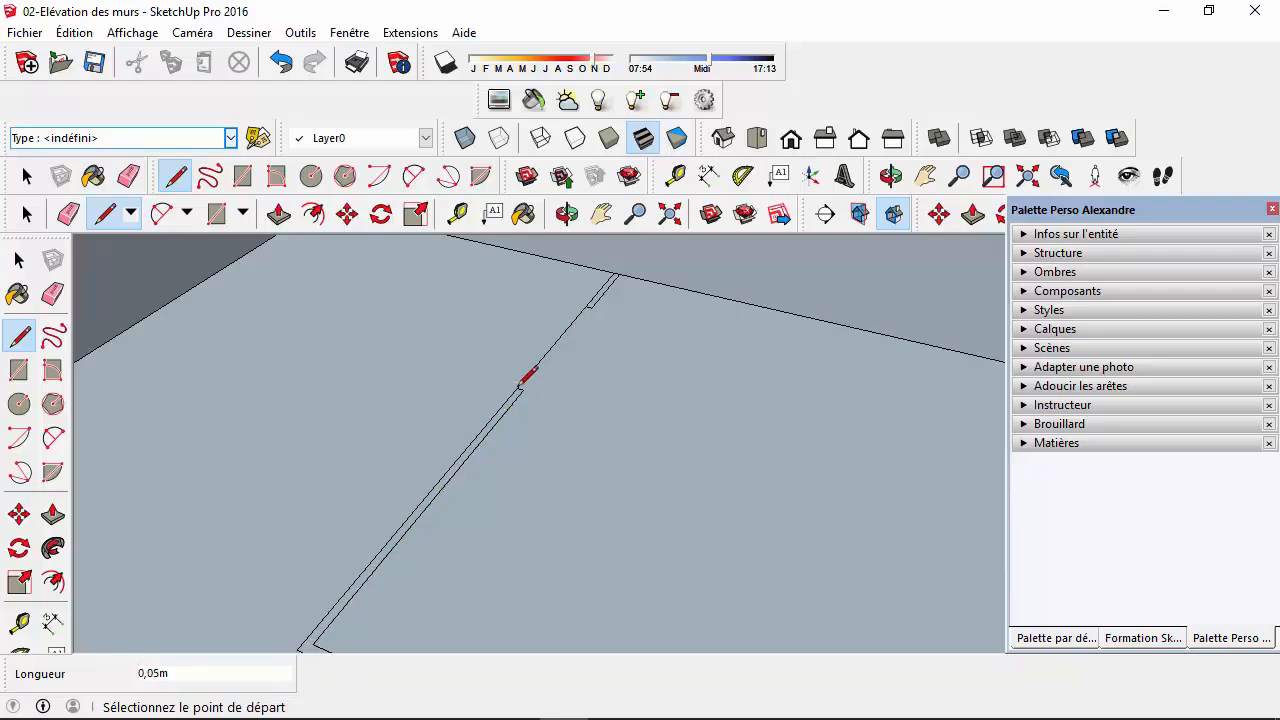
- Delete the line segment crossing the door opening between the wall stub and the L-shaped partition outline
key(space)
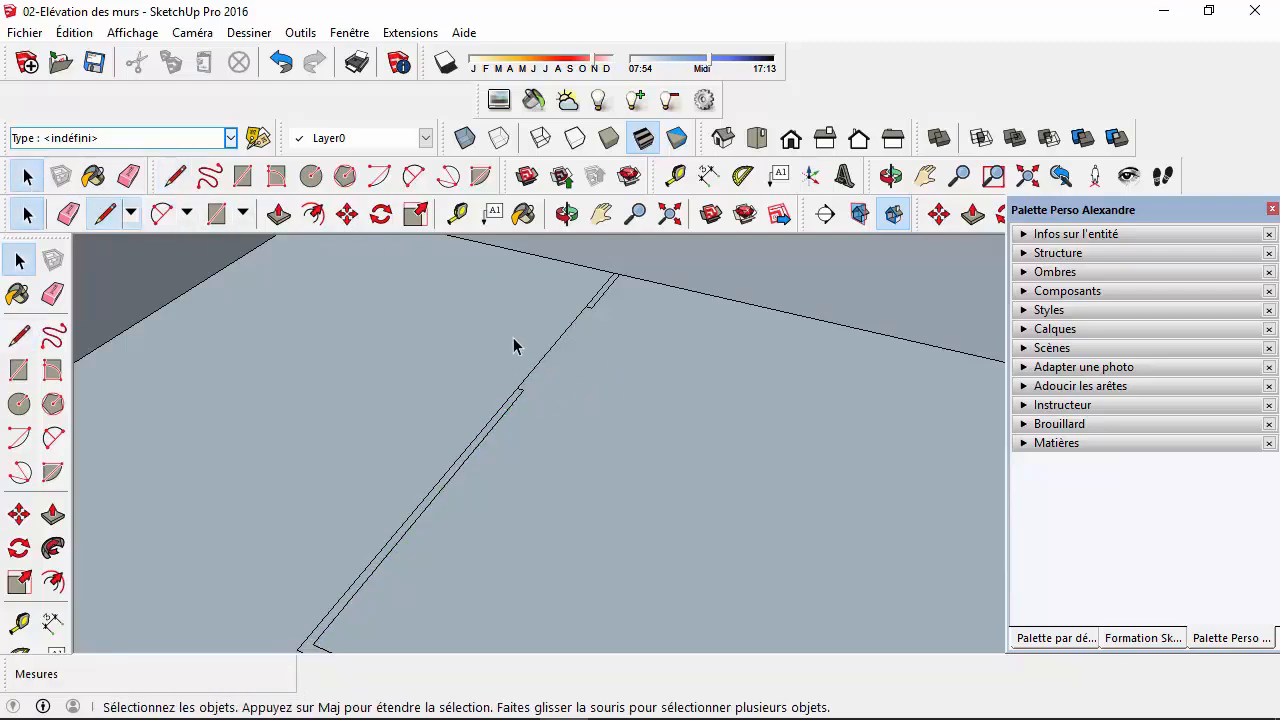
click(555, 345)
click(557, 345)
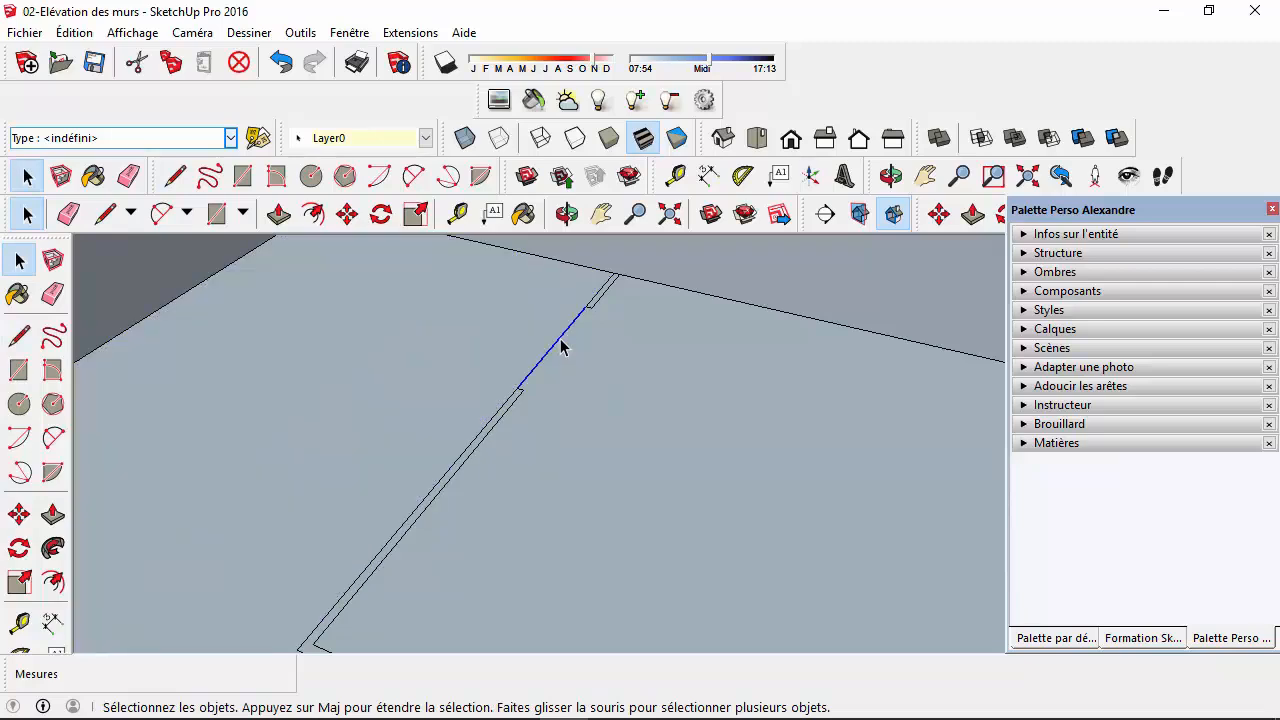
key(Delete)
- Extrude the small partition stub on the far wall up to 2,2 m
scroll(575, 380, down, 3)
middle_drag(586, 414, 808, 561)
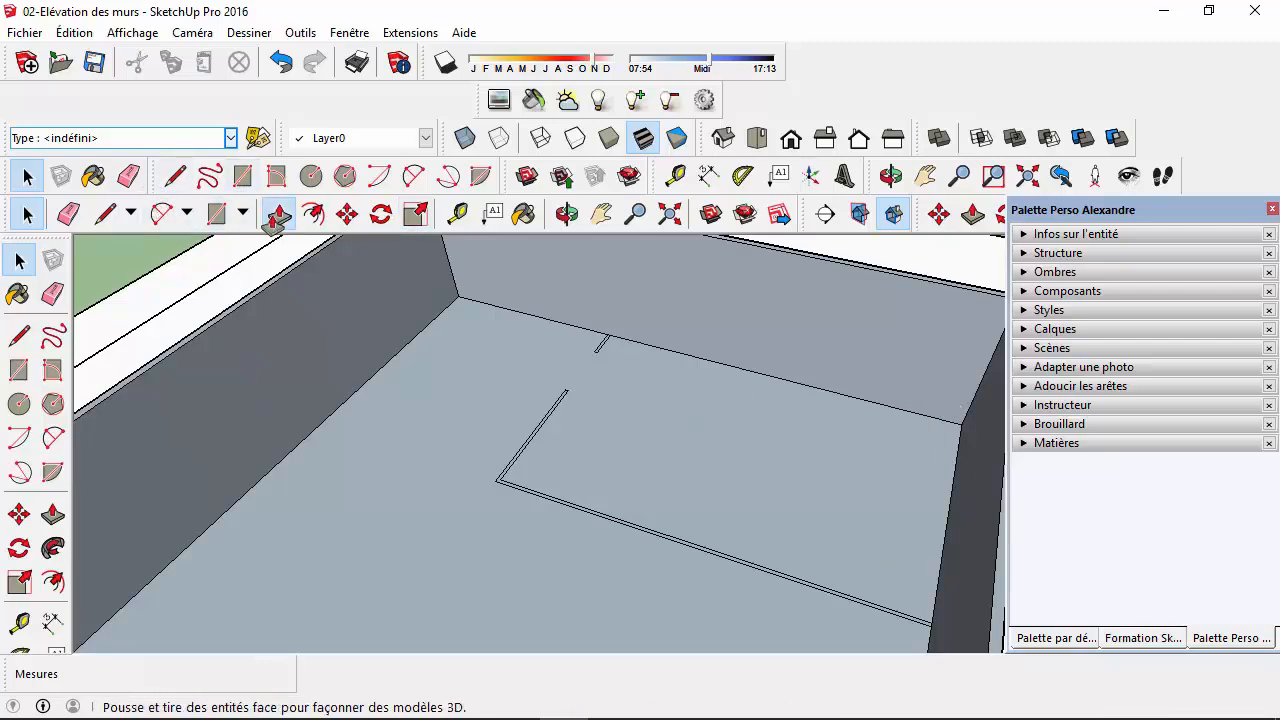
click(279, 213)
scroll(600, 352, up, 4)
click(594, 352)
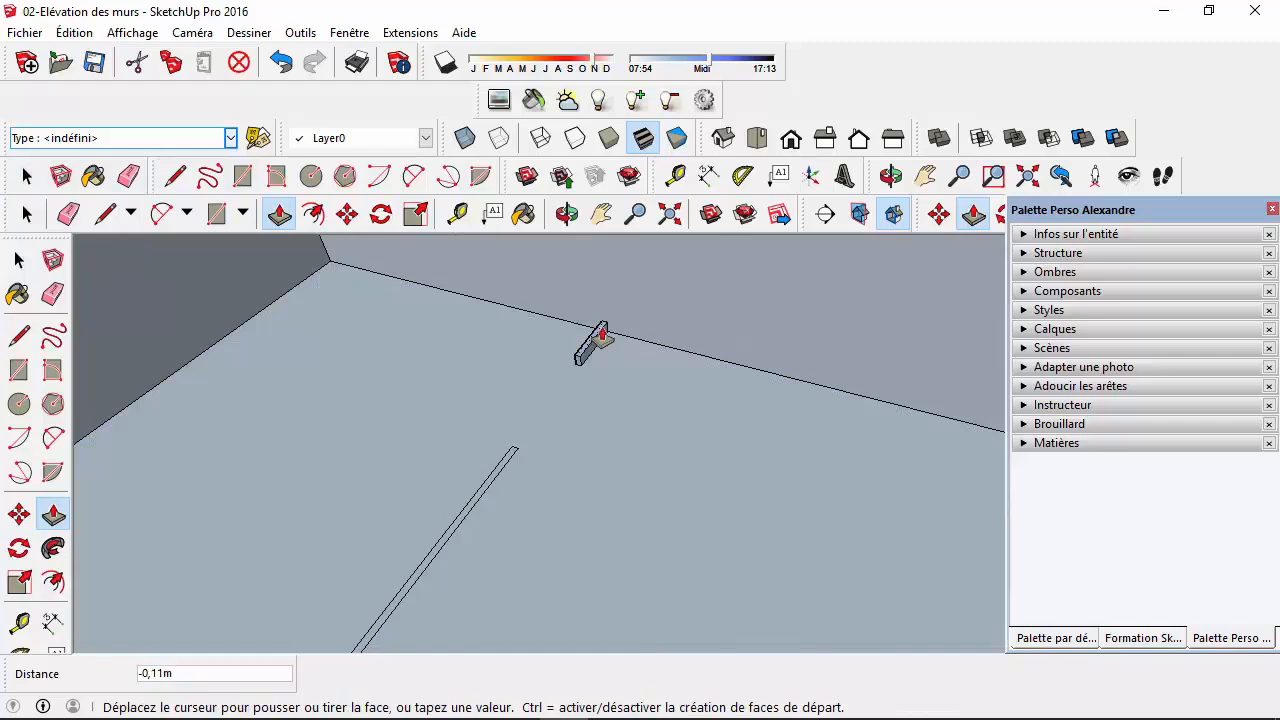
scroll(603, 320, down, 1)
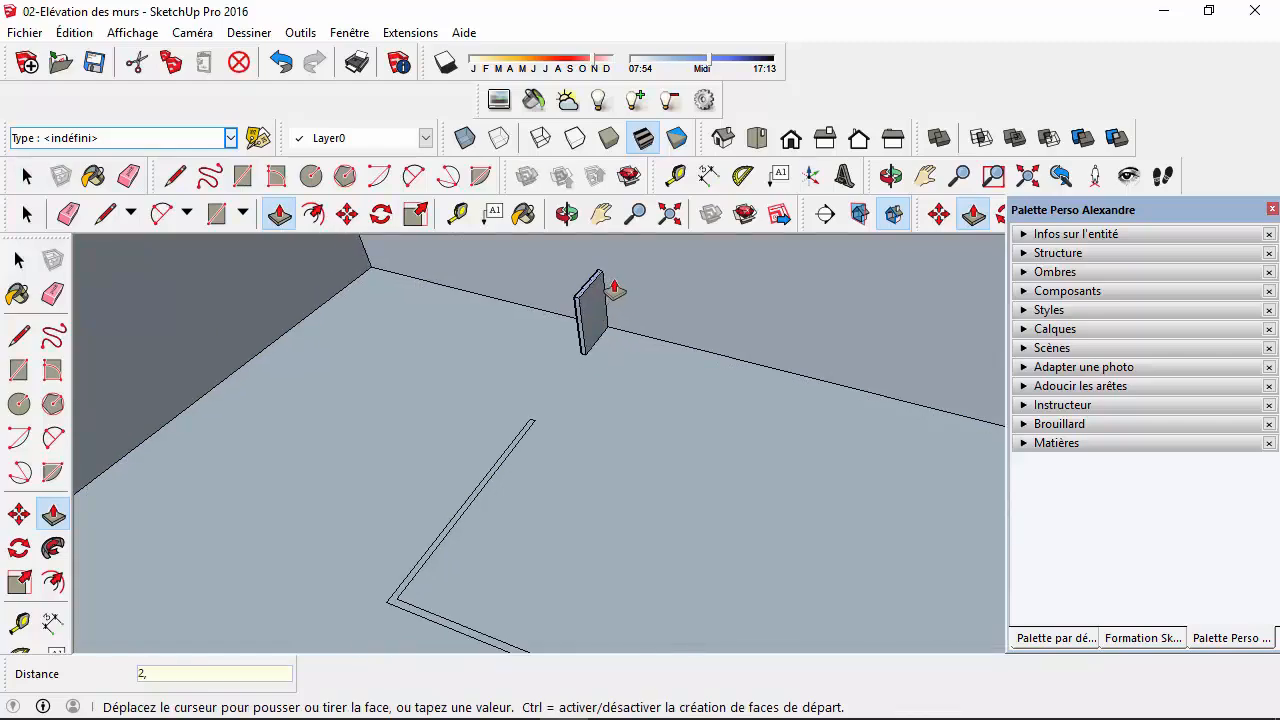
text(2,2)
key(Return)
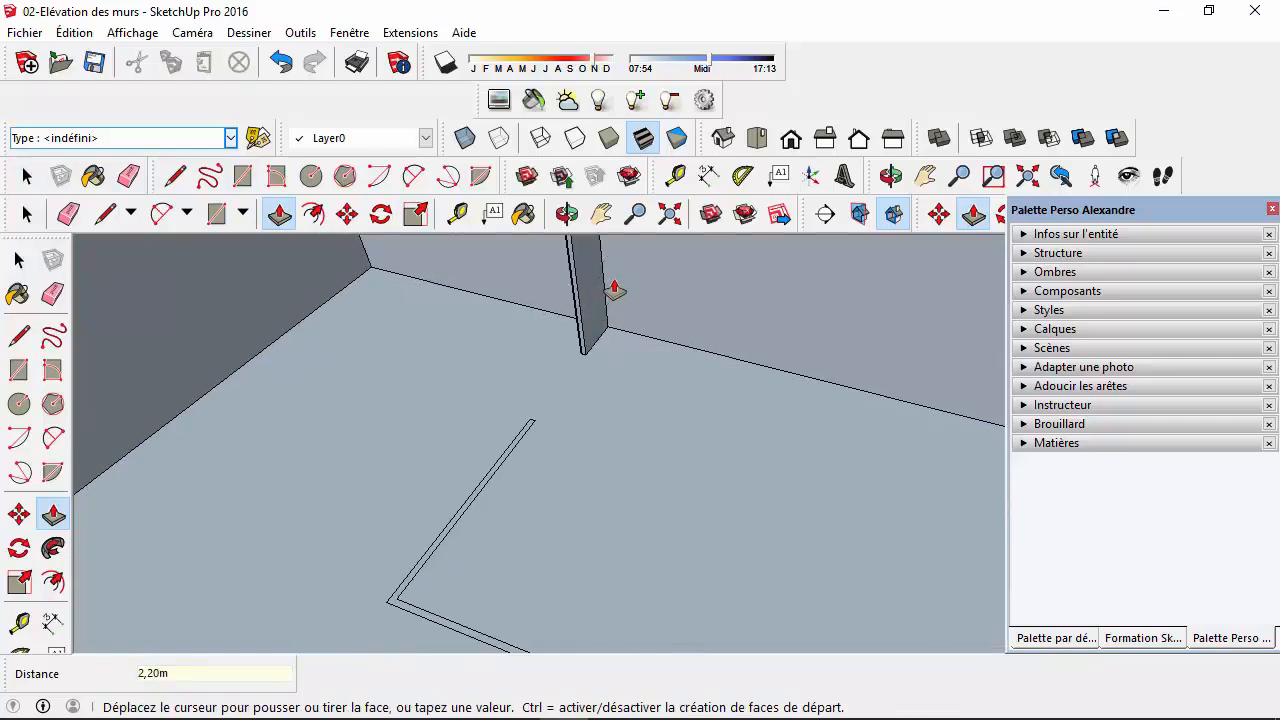
- Extrude the L-shaped partition outline up to 2,2 m
click(523, 437)
click(464, 378)
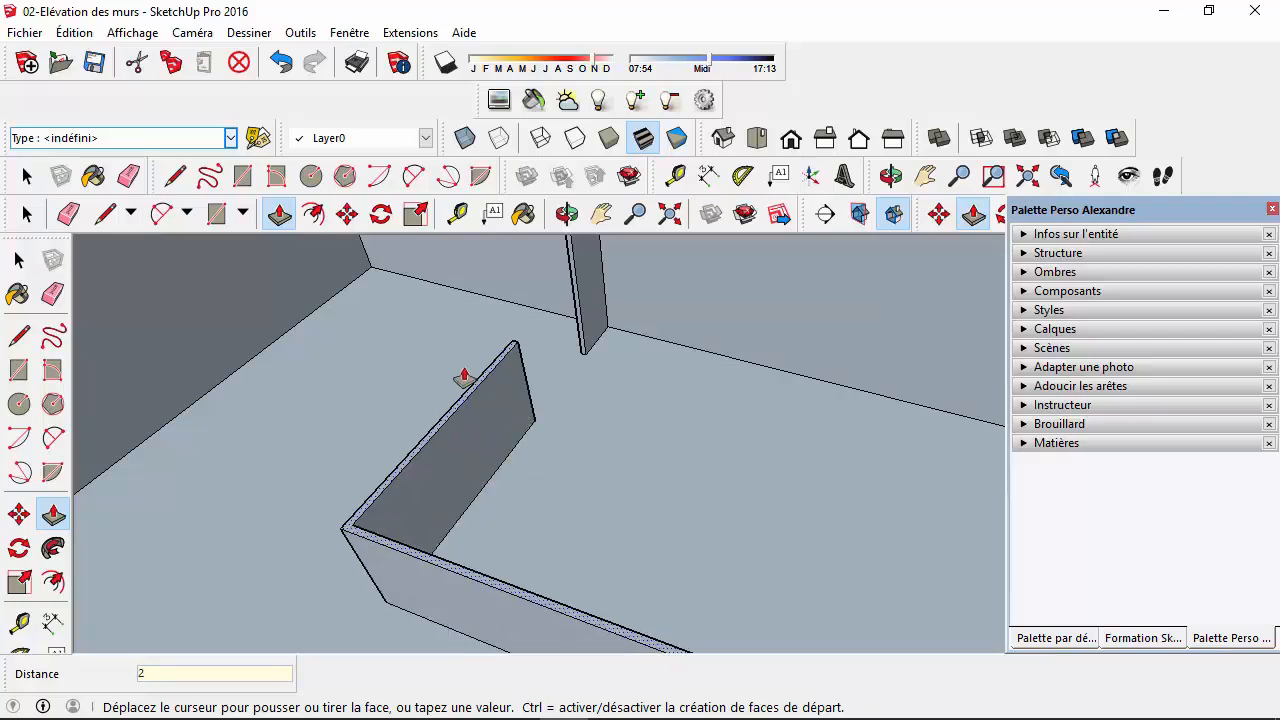
text(2,2)
key(Return)
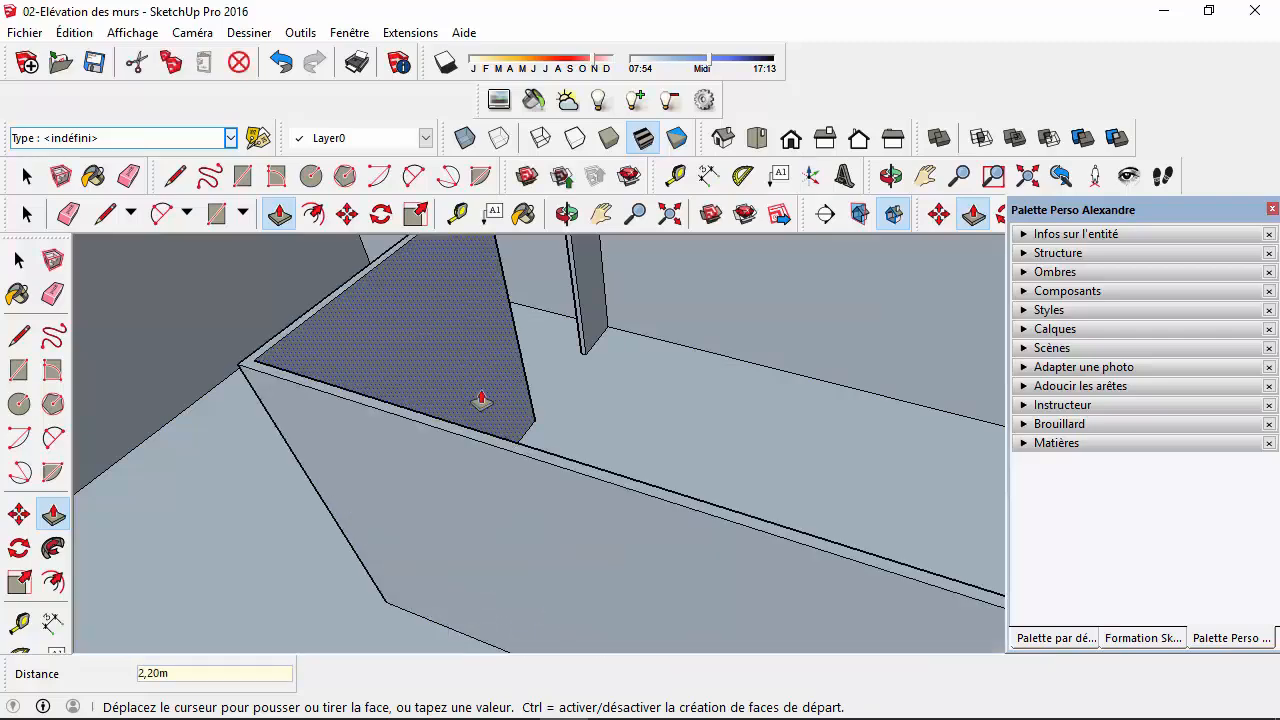
- Draw a 1 m line on the floor from the large room's projecting wall corner into the room, parallel to the long wall
scroll(529, 429, down, 4)
mouse_move(572, 532)
middle_down()
mouse_move(471, 449)
mouse_move(371, 494)
mouse_move(580, 531)
mouse_move(588, 567)
mouse_move(689, 526)
mouse_move(786, 509)
mouse_move(491, 466)
mouse_move(582, 423)
mouse_move(466, 563)
middle_up()
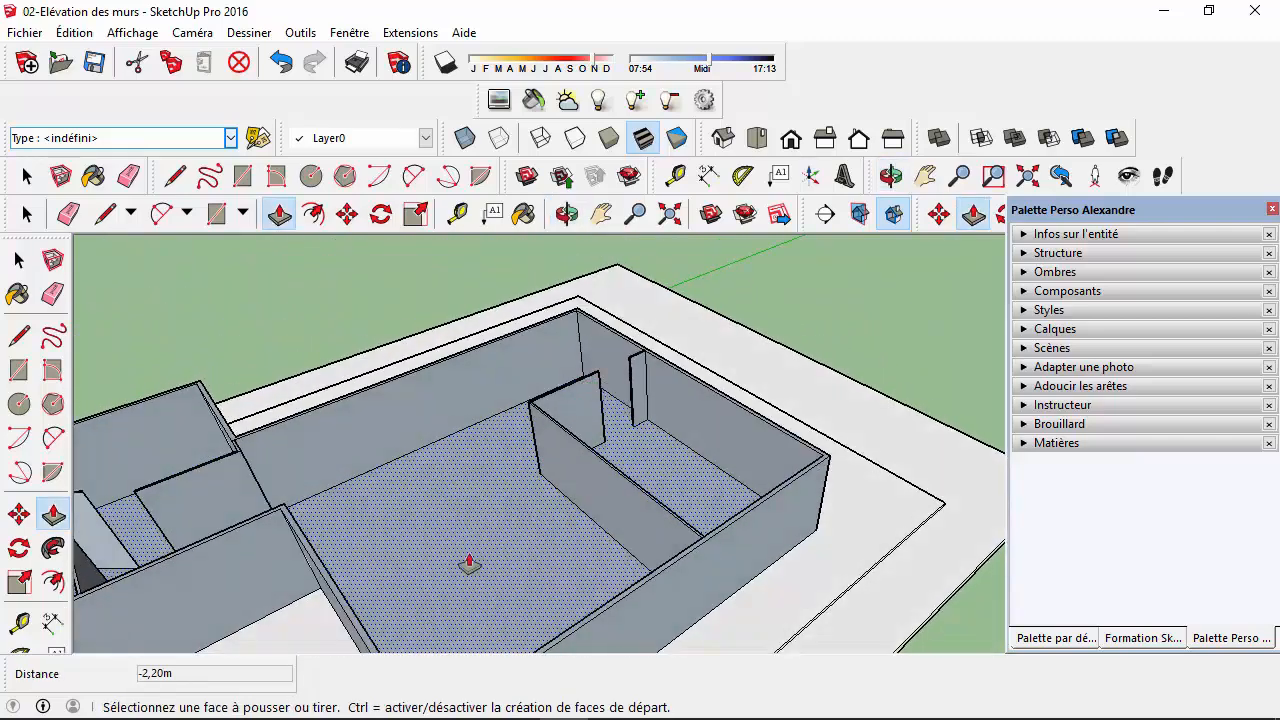
scroll(466, 563, down, 4)
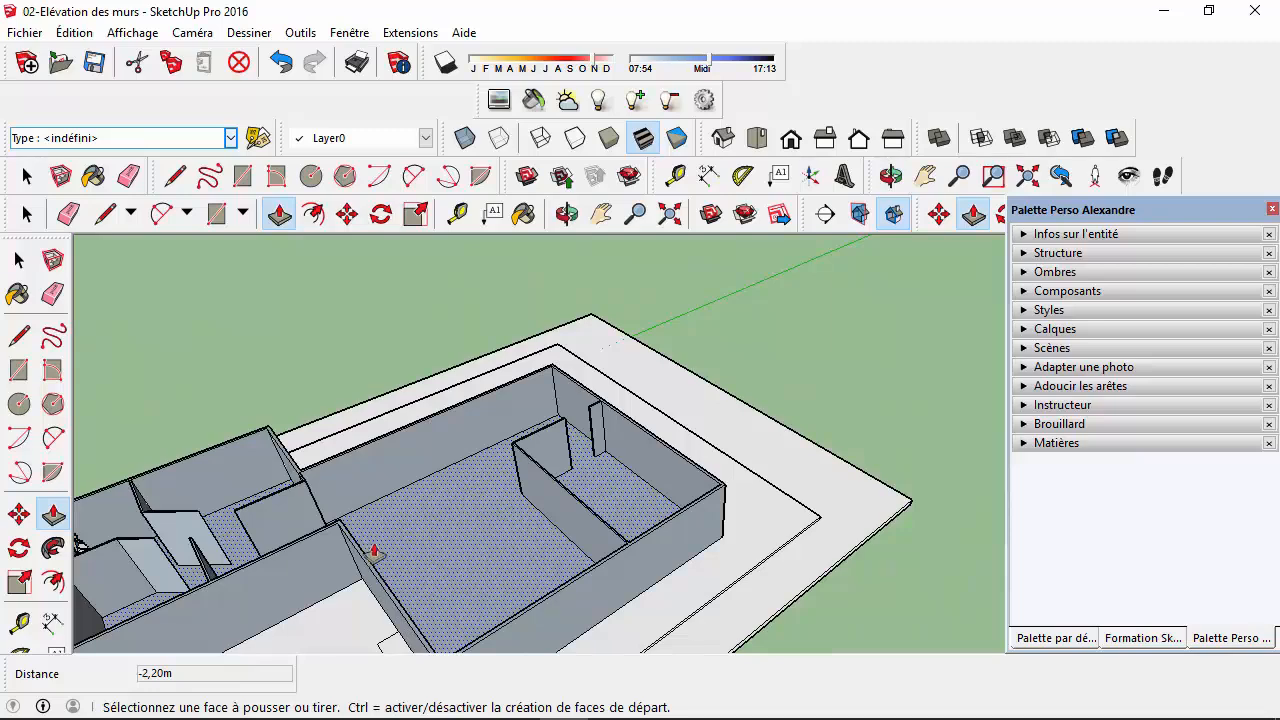
middle_drag(371, 549, 480, 646)
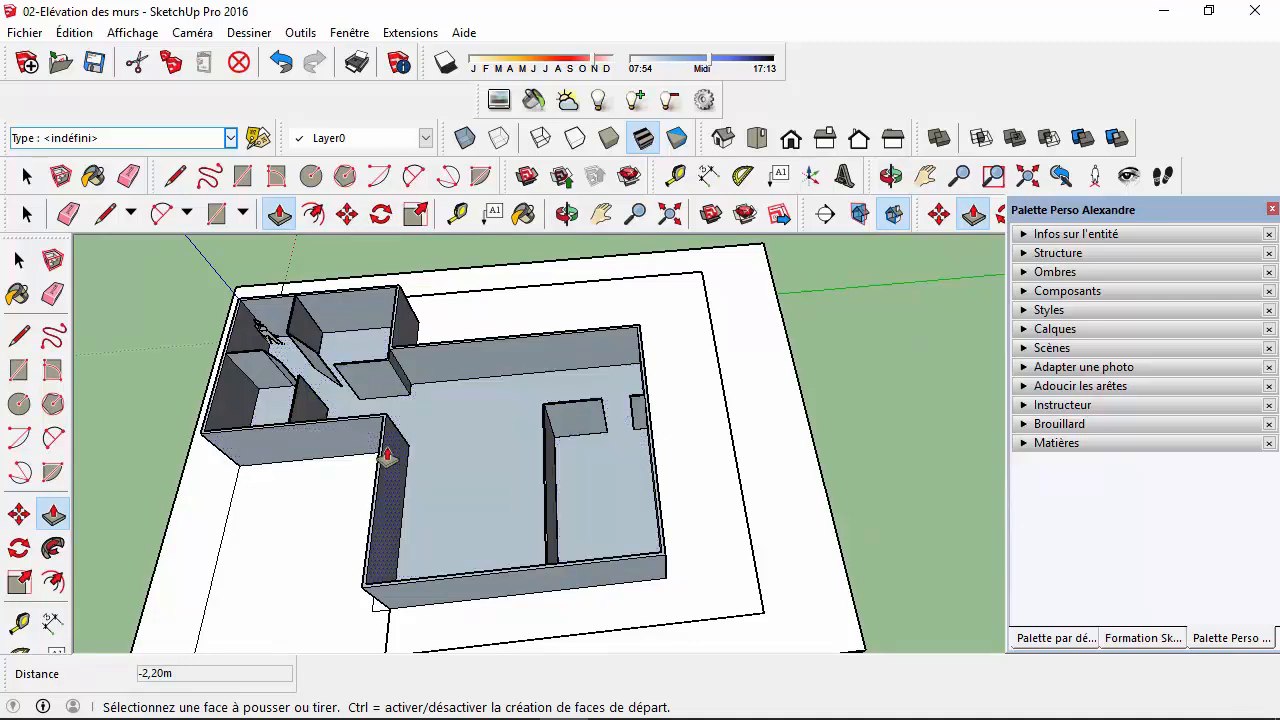
scroll(410, 445, up, 5)
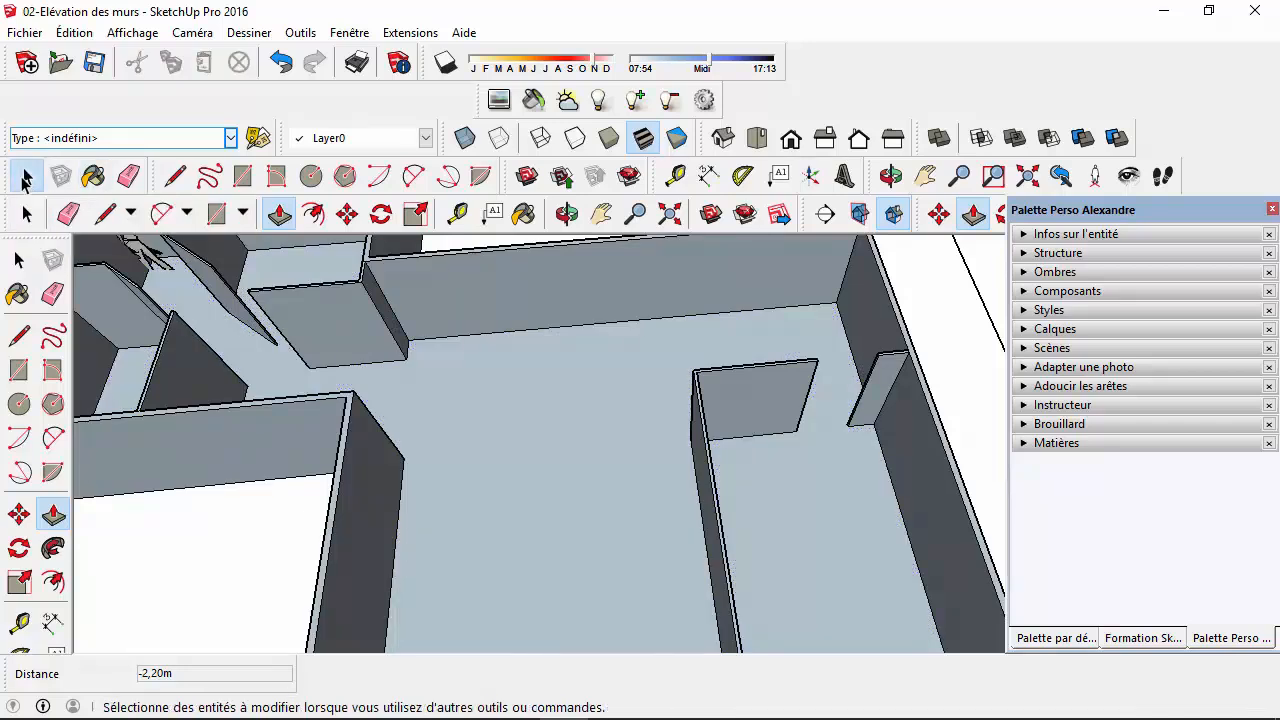
click(25, 178)
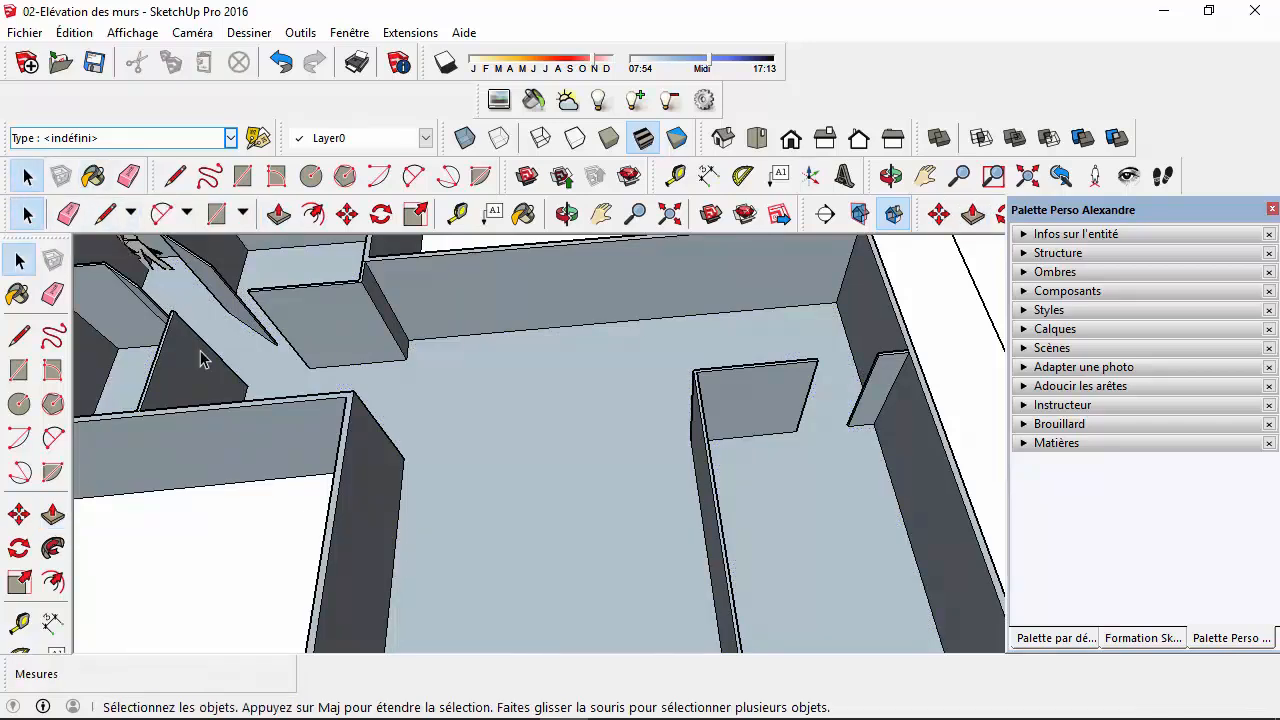
click(174, 180)
click(403, 458)
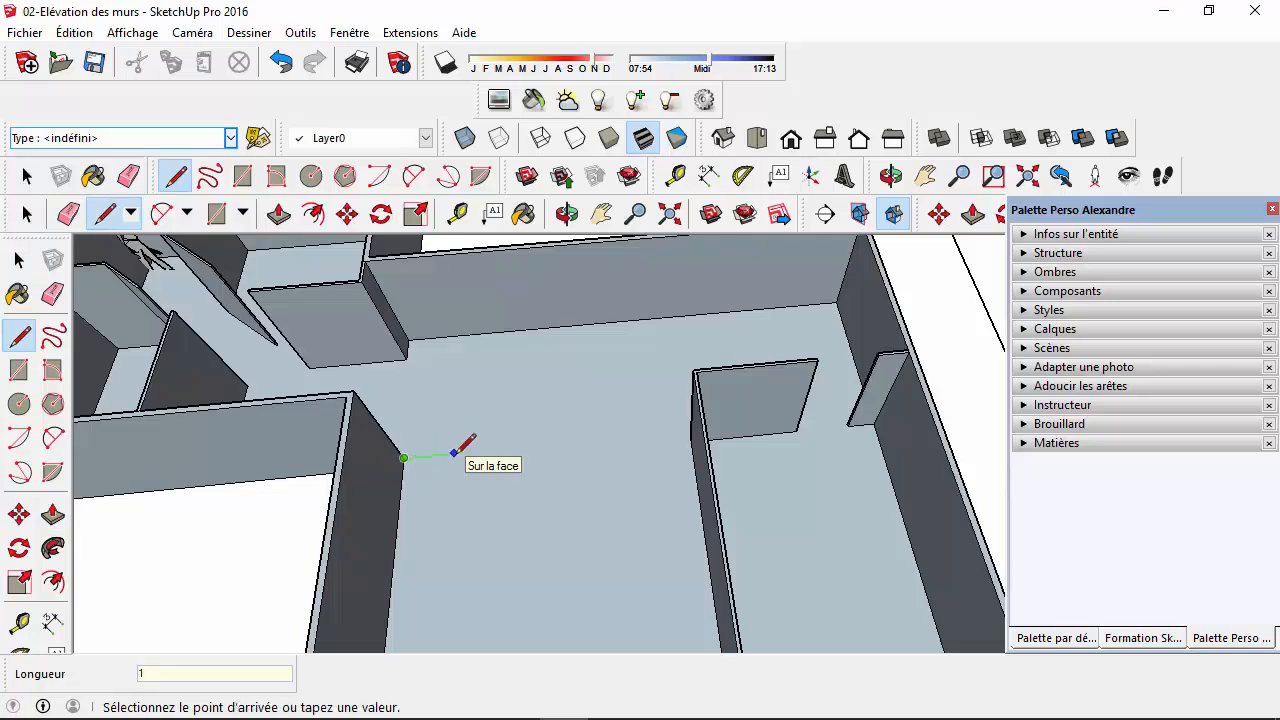
text(1)
key(Return)
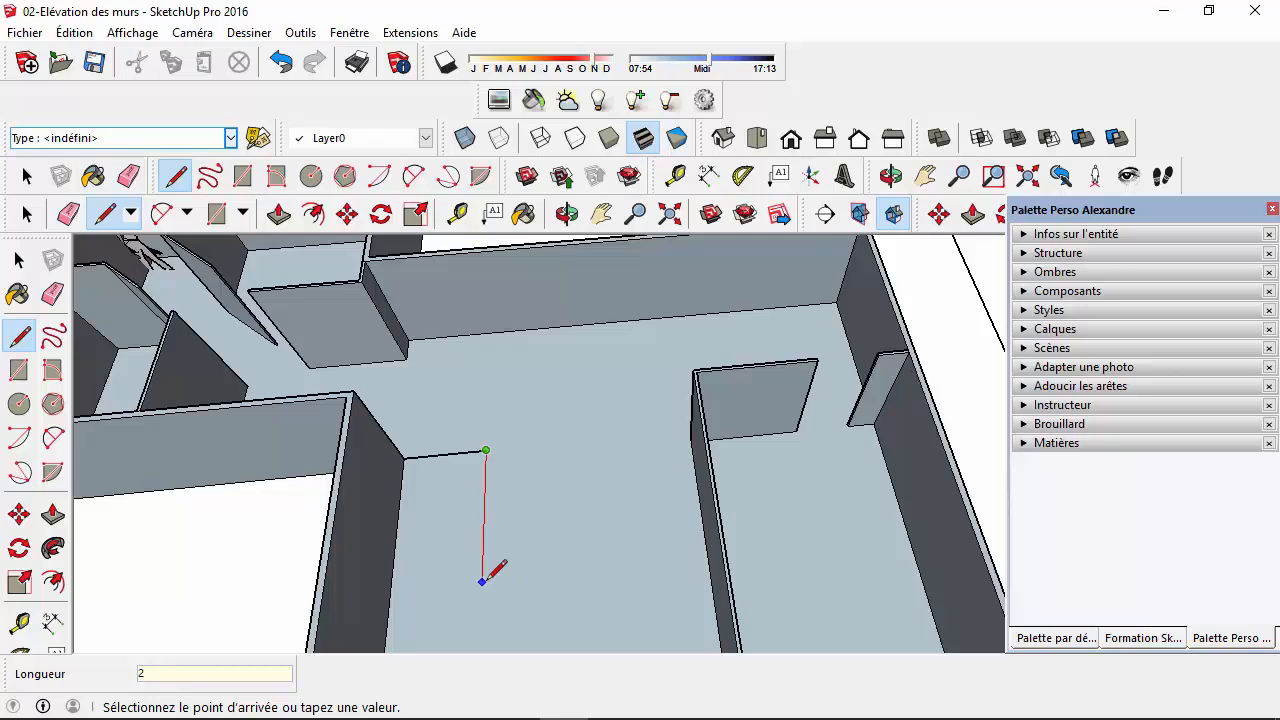
- Draw a 2,5 m line parallel to the adjacent wall, connect its end back to that wall, and extend it by 1 m
key(Return)
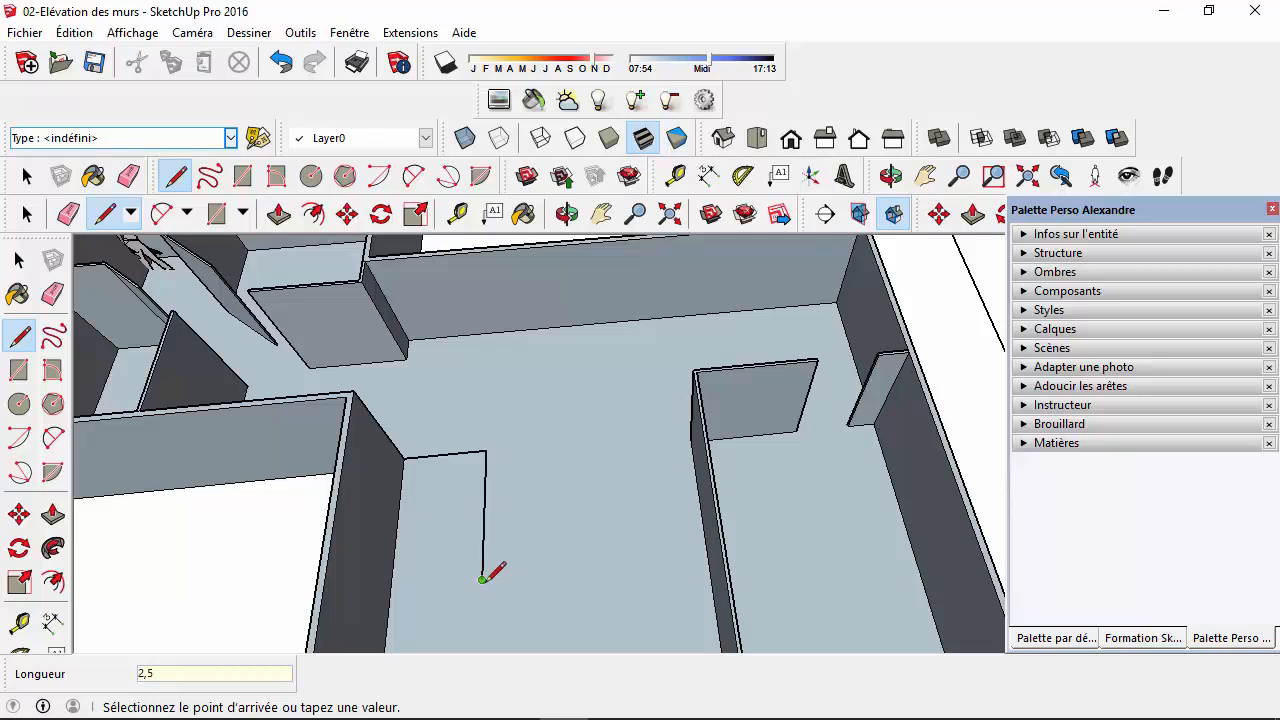
click(398, 590)
click(482, 580)
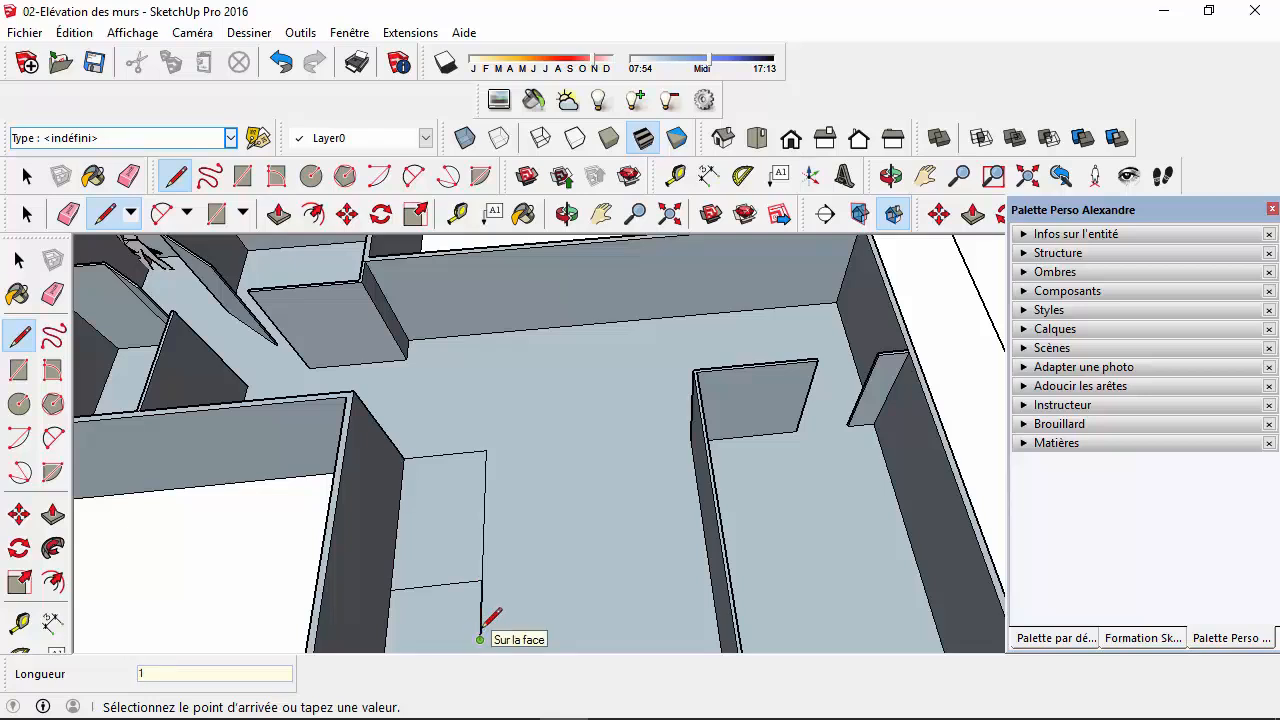
- Close the 1 m extension of the outlined area with a 1,5 m line back to the wall
click(387, 648)
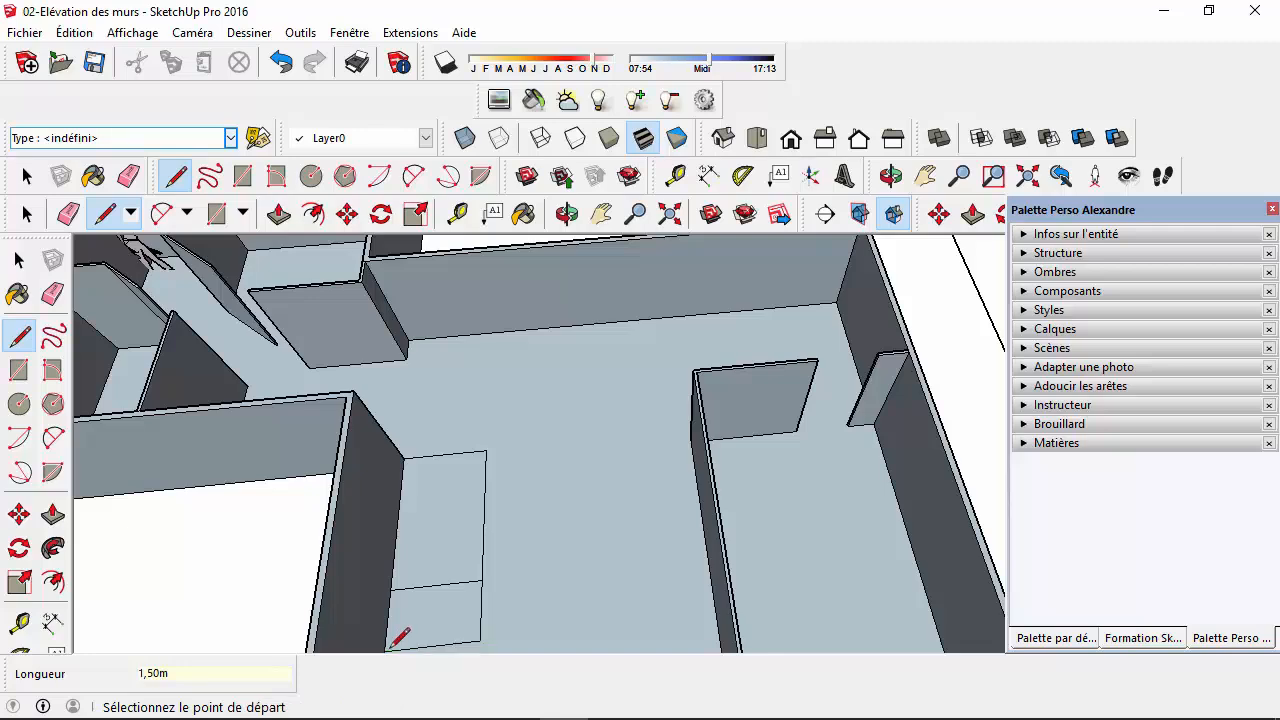
scroll(511, 600, up, 1)
scroll(511, 600, down, 5)
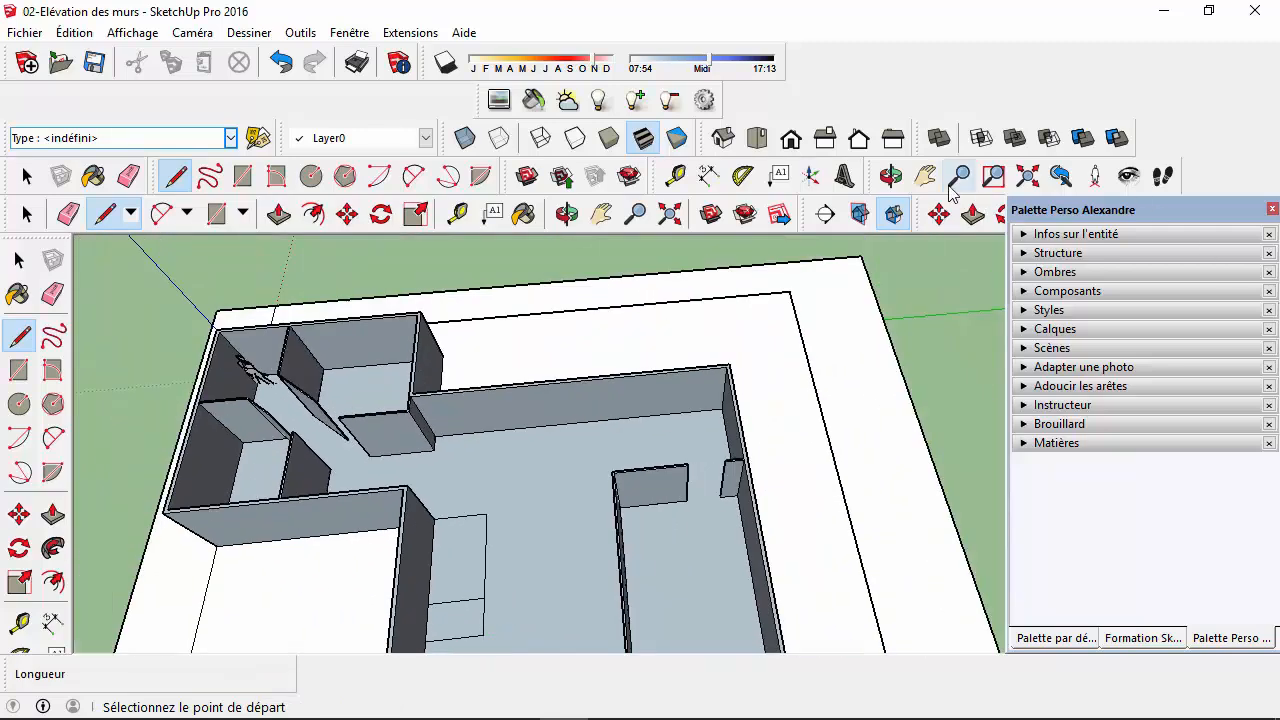
key(h)
drag(543, 533, 603, 354)
scroll(534, 474, up, 4)
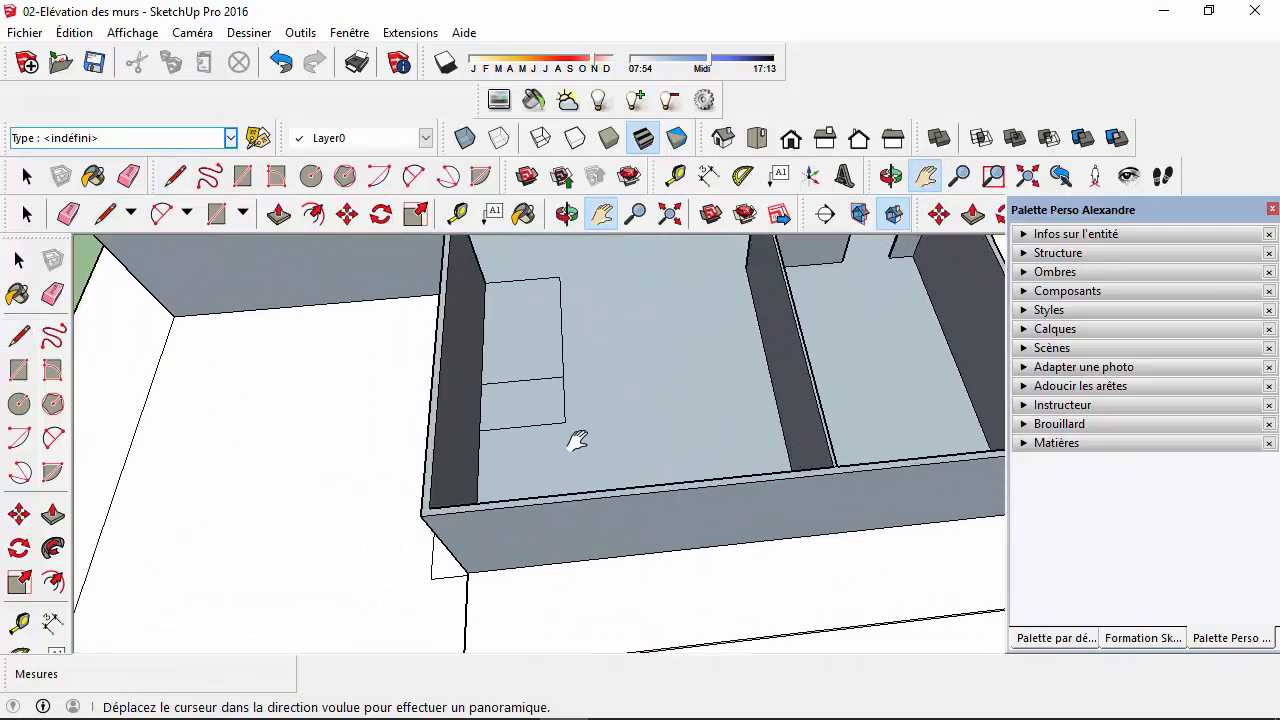
middle_drag(577, 440, 571, 543)
click(105, 213)
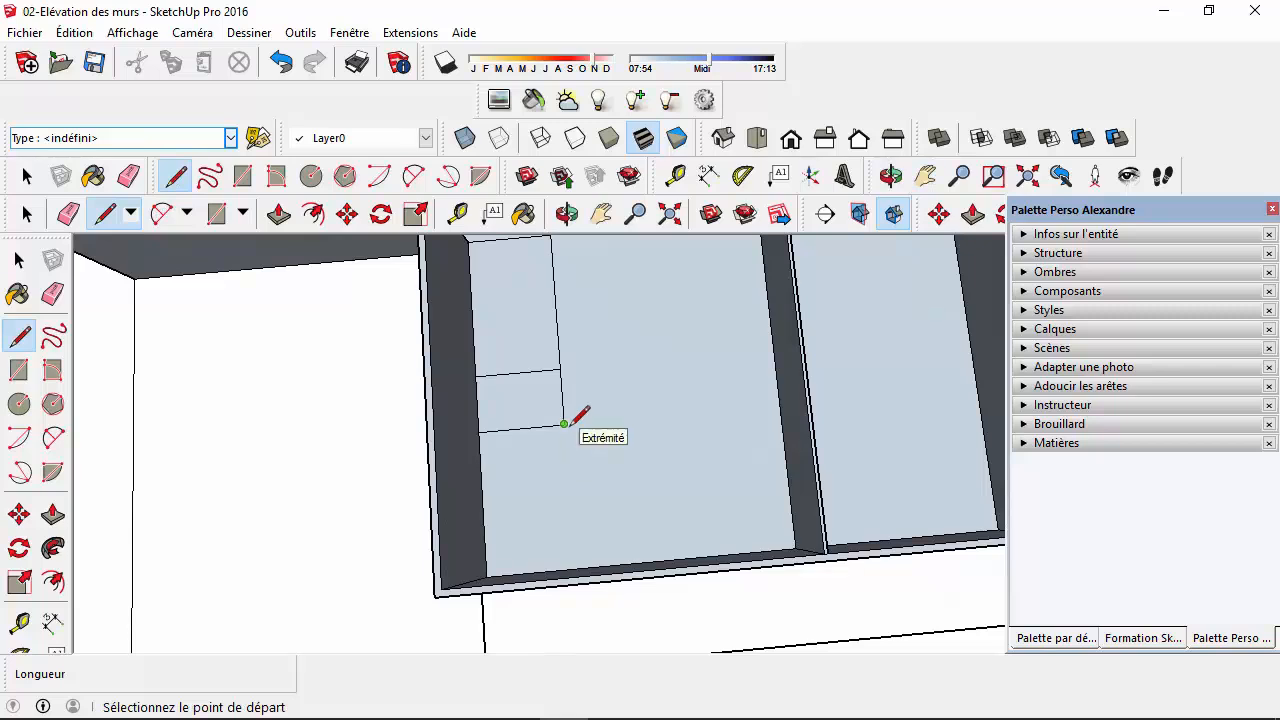
click(564, 425)
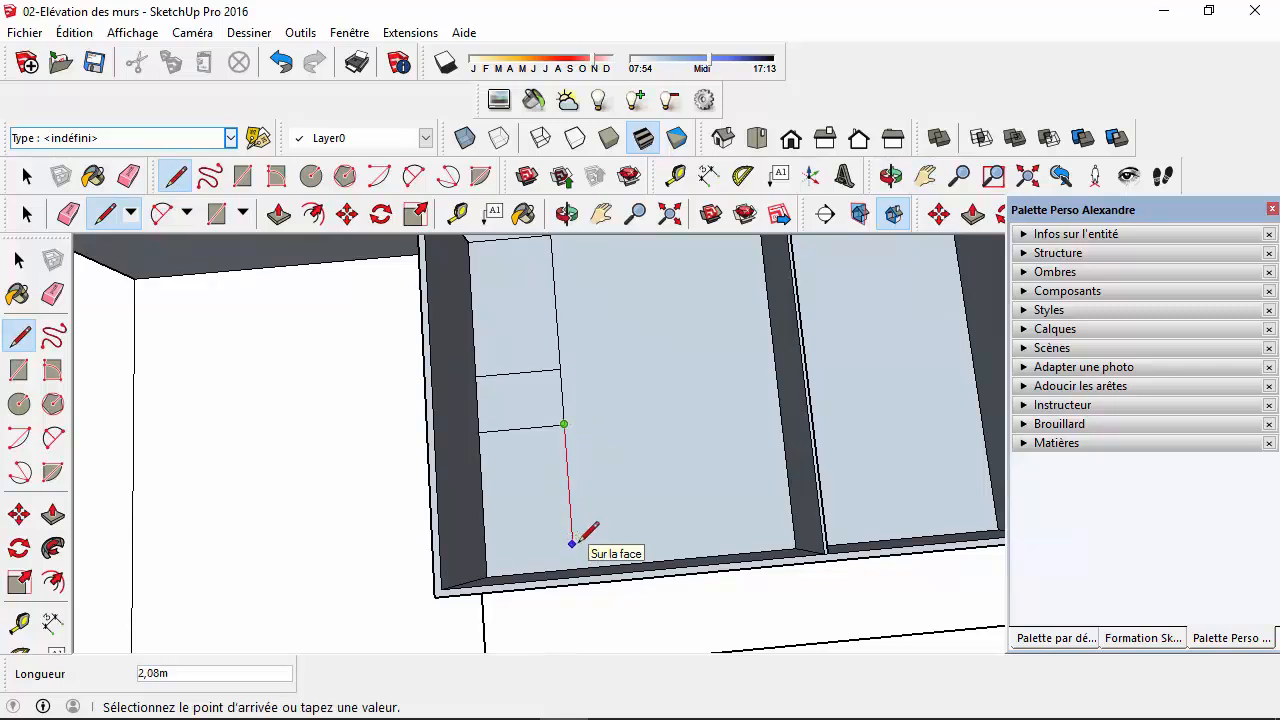
key(Escape)
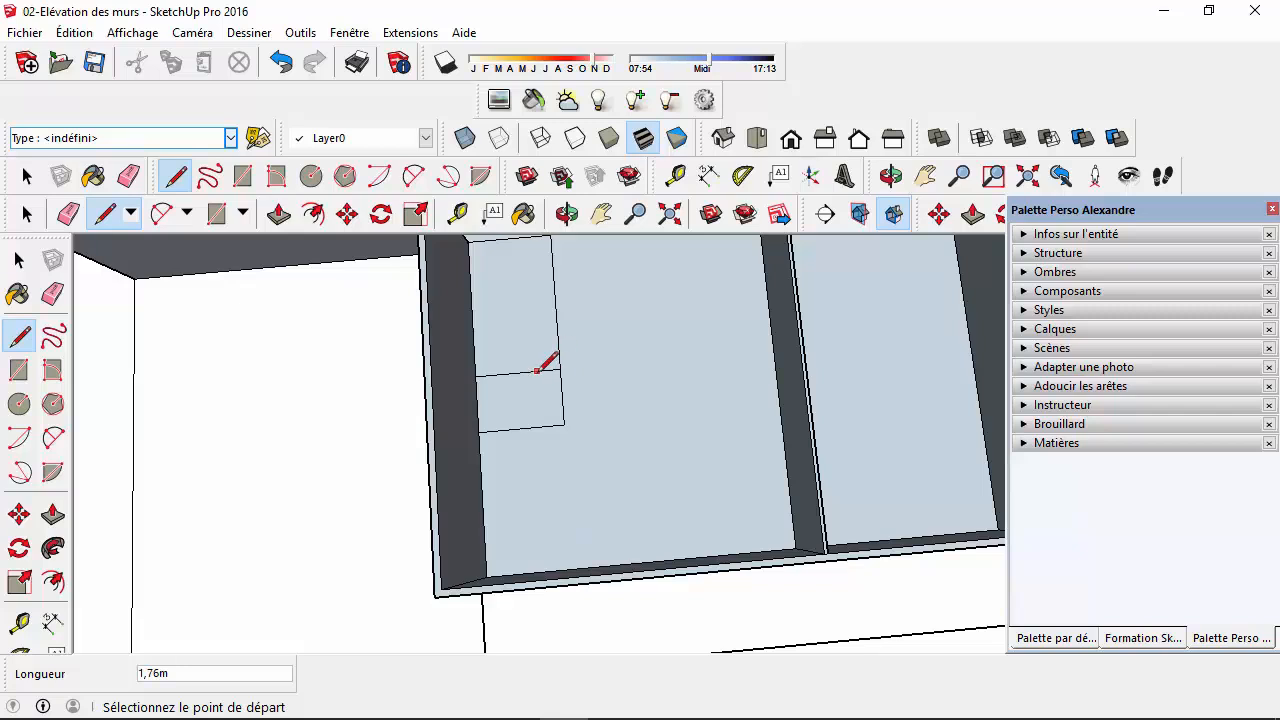
- Delete the cross line inside the outlined area and retrace the area's long edge between its two outer corners
click(27, 176)
click(518, 376)
key(Delete)
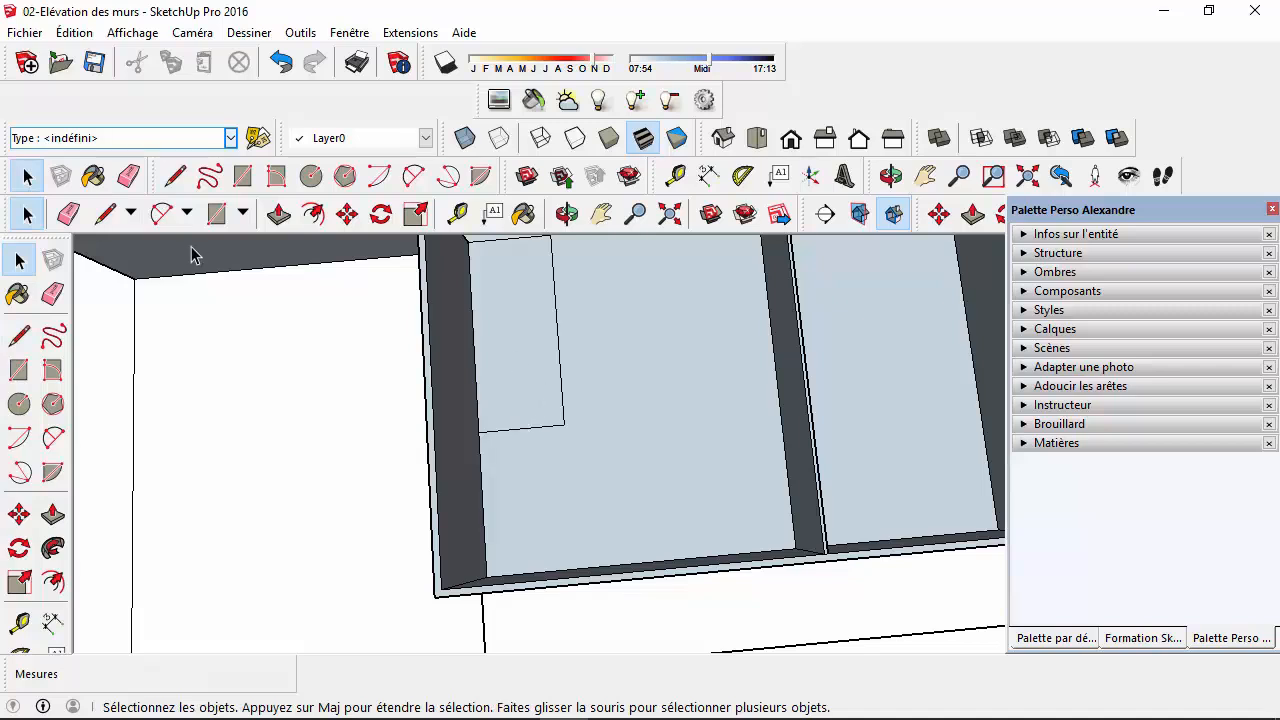
click(175, 176)
click(549, 237)
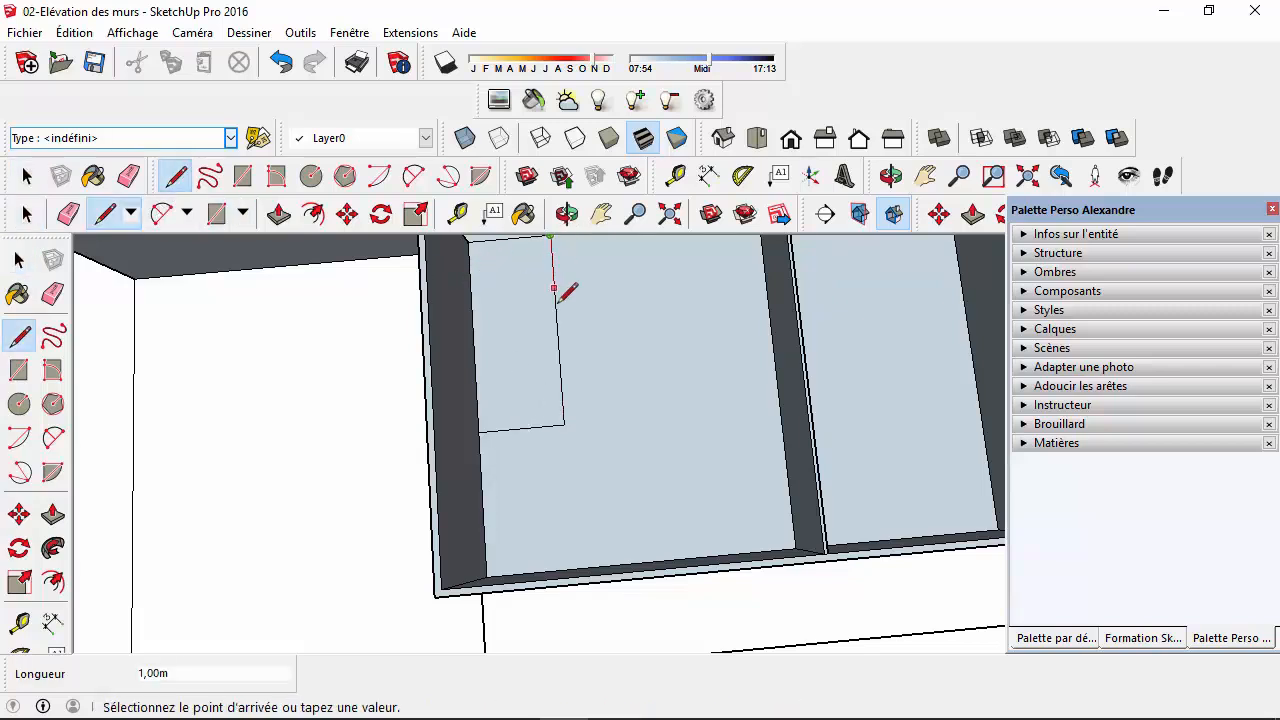
click(564, 424)
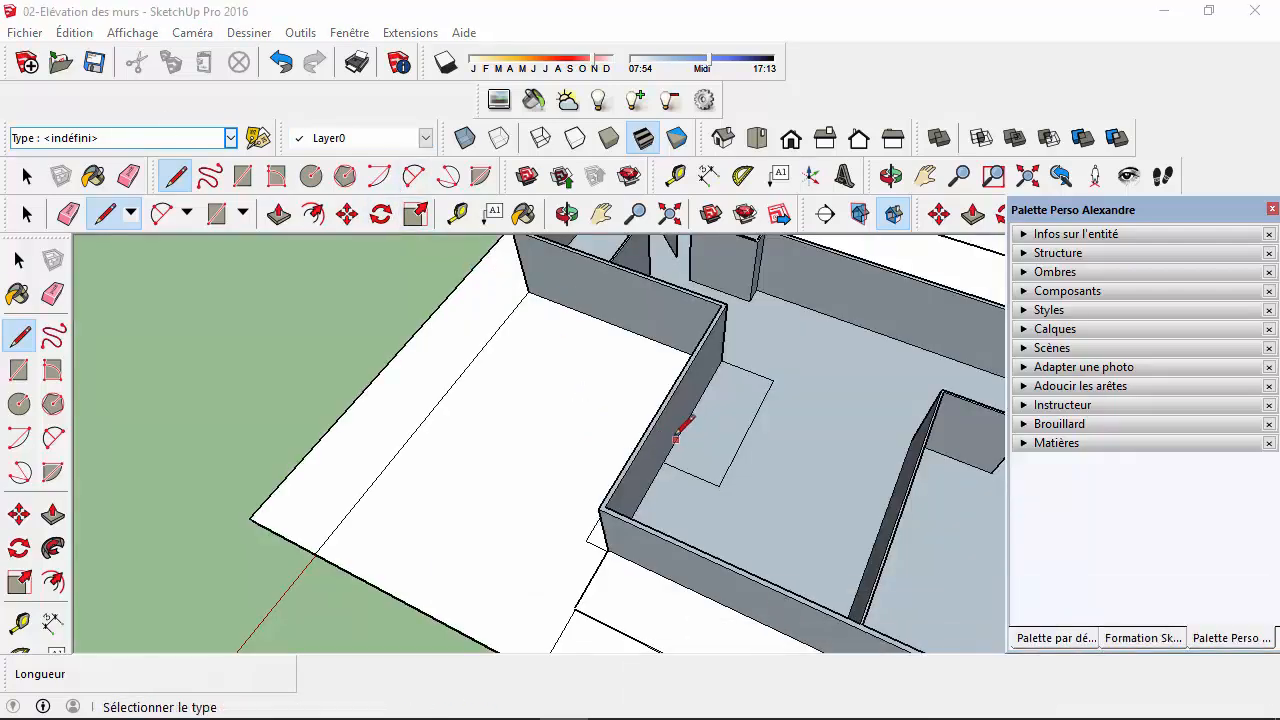
- Extend the area's long edge by 1 m parallel to the wall and connect its end back to that wall
mouse_move(677, 432)
middle_down()
mouse_move(674, 480)
mouse_move(722, 487)
middle_up()
click(722, 487)
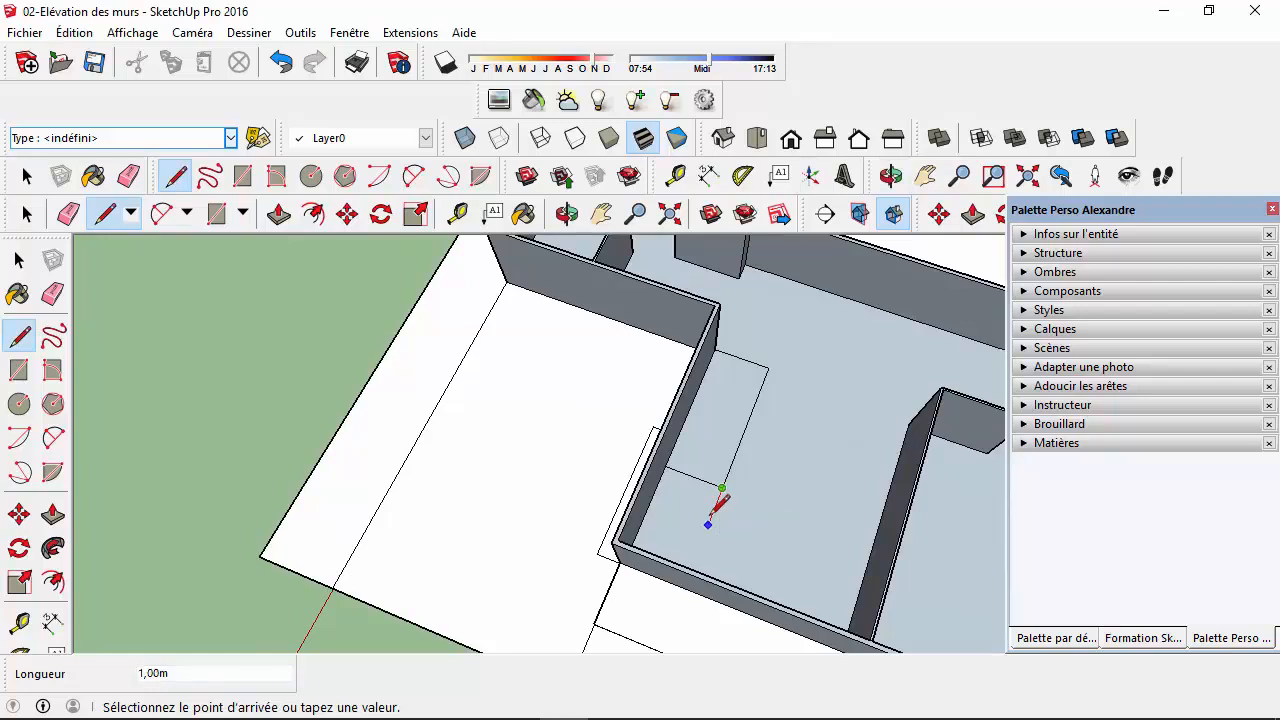
click(708, 524)
click(651, 500)
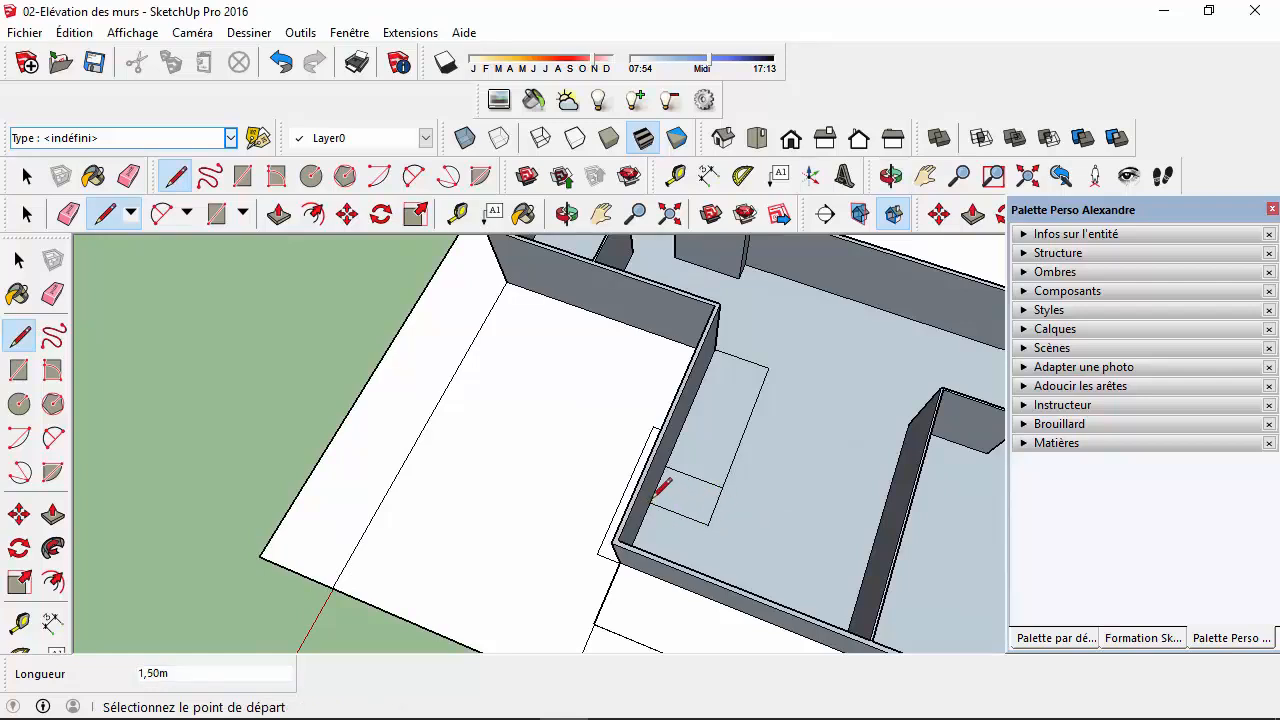
- Continue the long edge with a 1,5 m line up to the room's end wall
mouse_move(712, 522)
middle_down()
mouse_move(676, 532)
mouse_move(683, 580)
mouse_move(713, 523)
middle_up()
click(703, 525)
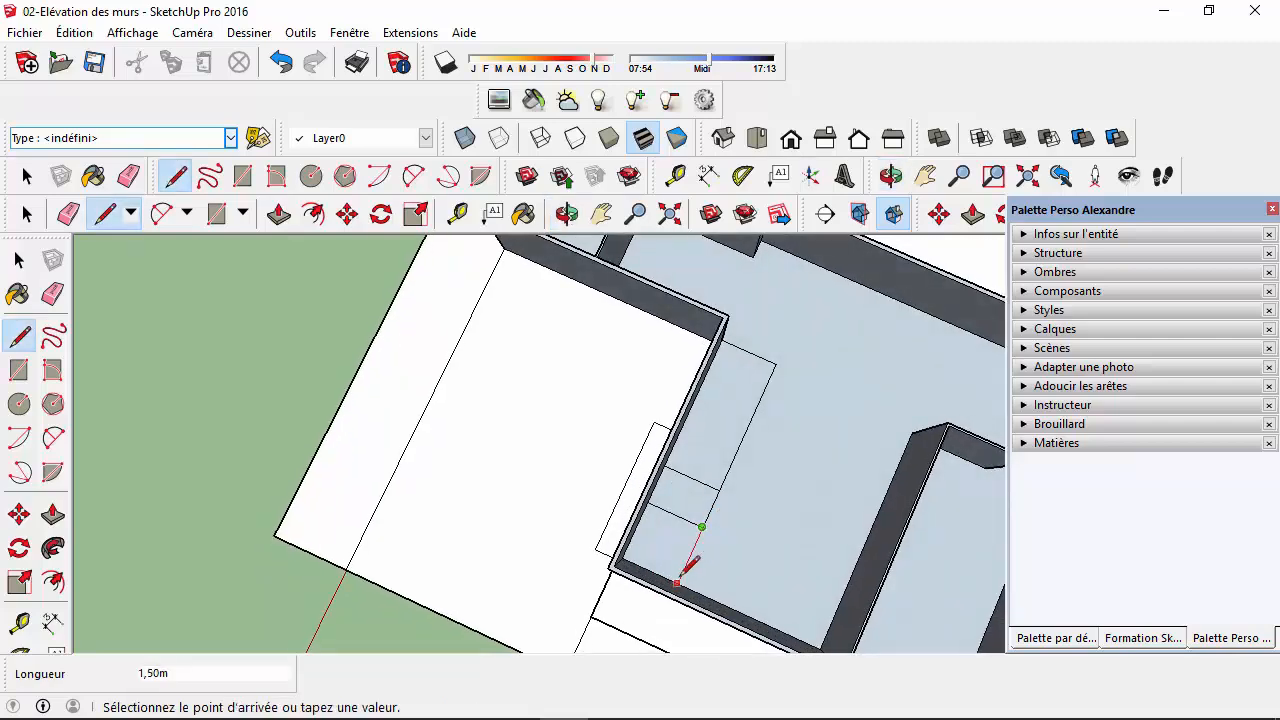
click(678, 582)
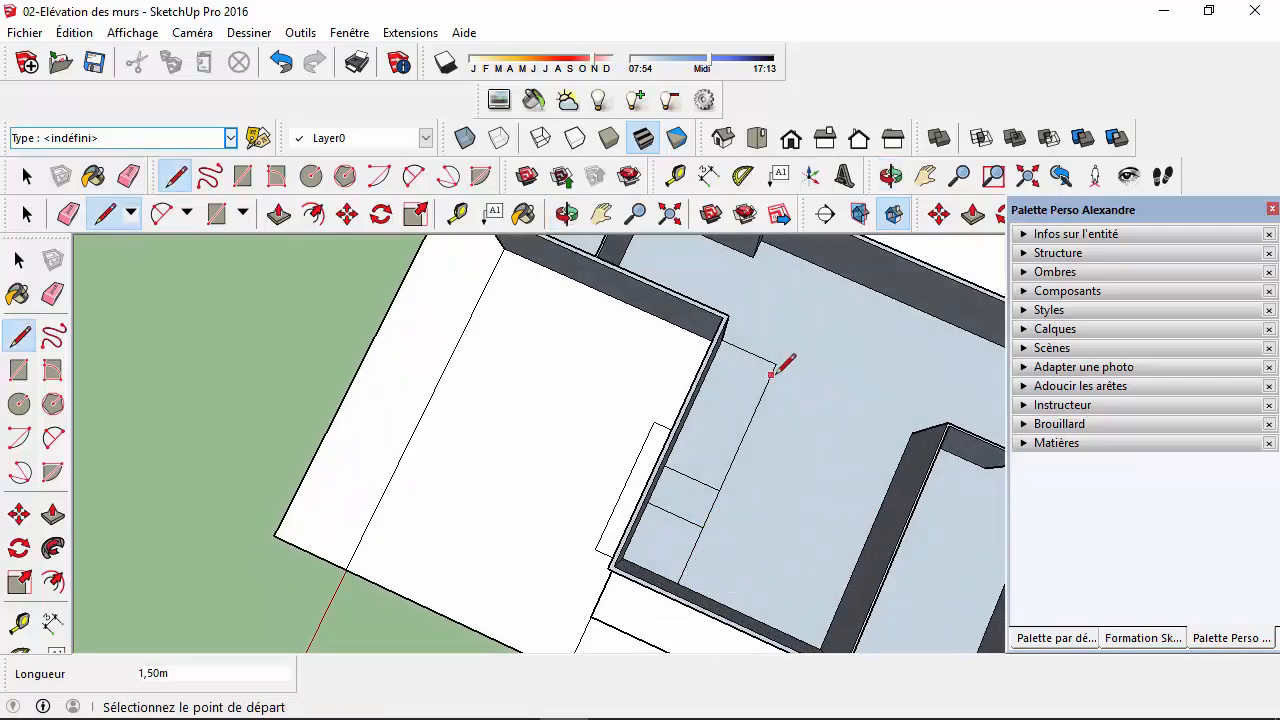
- Mark a point on the long edge 2 m from its free corner and draw a 3,8 m line across to the facing partition
middle_drag(797, 446, 797, 481)
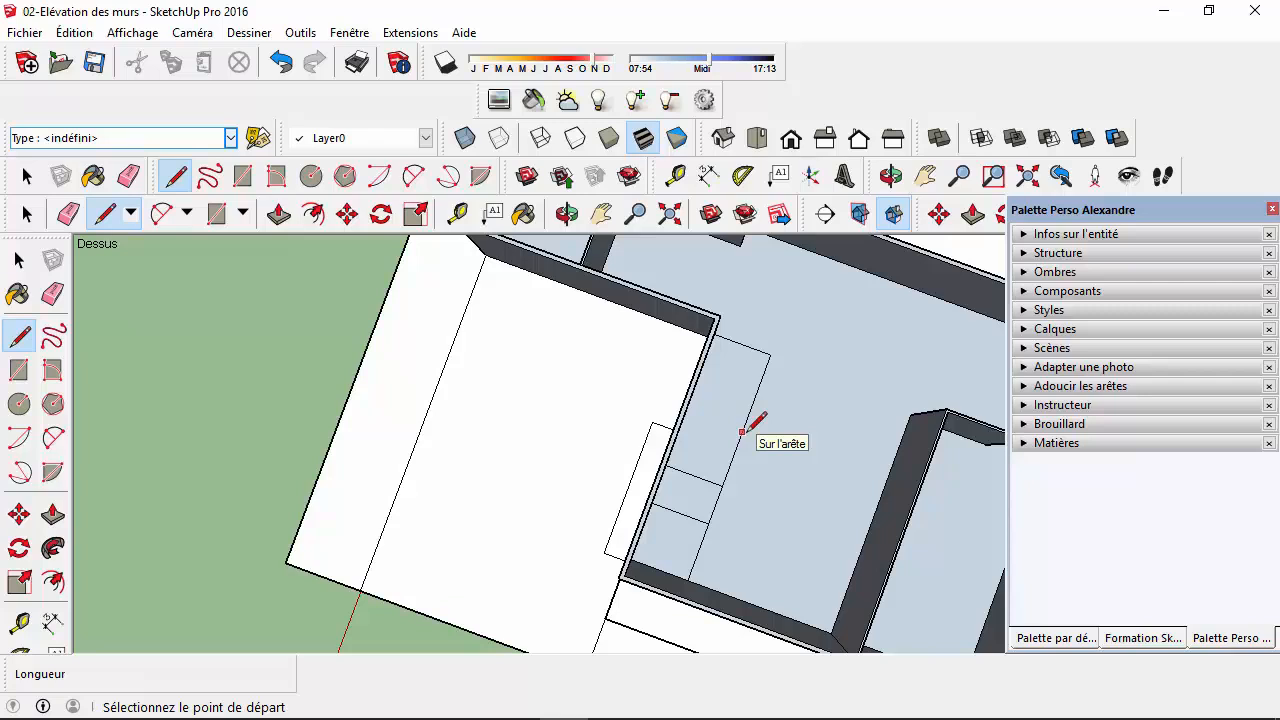
click(770, 354)
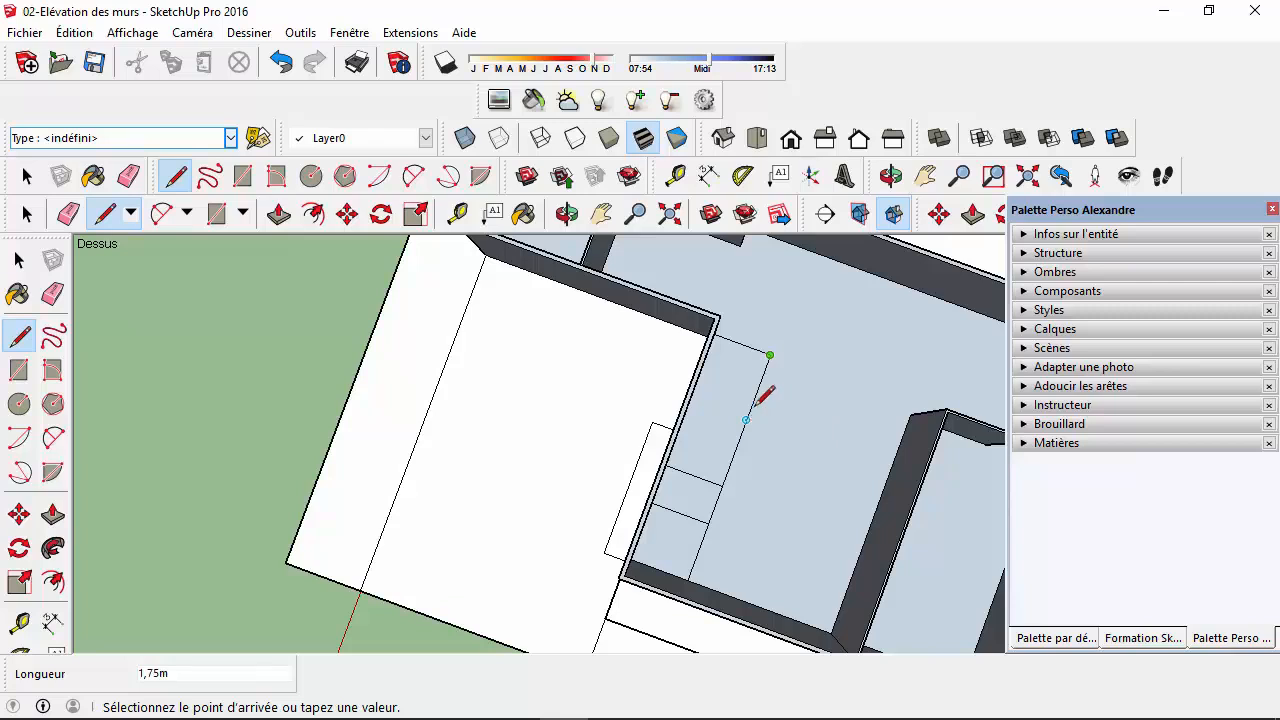
key(BackSpace)
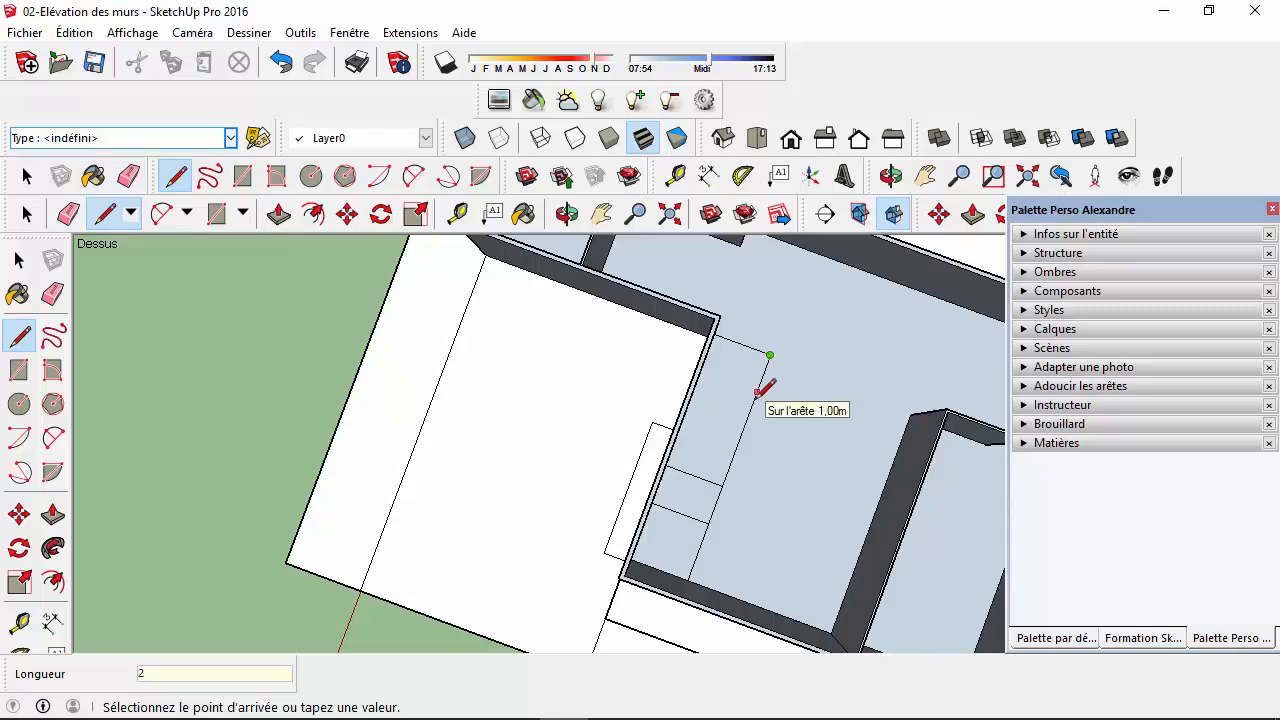
text(2)
key(Return)
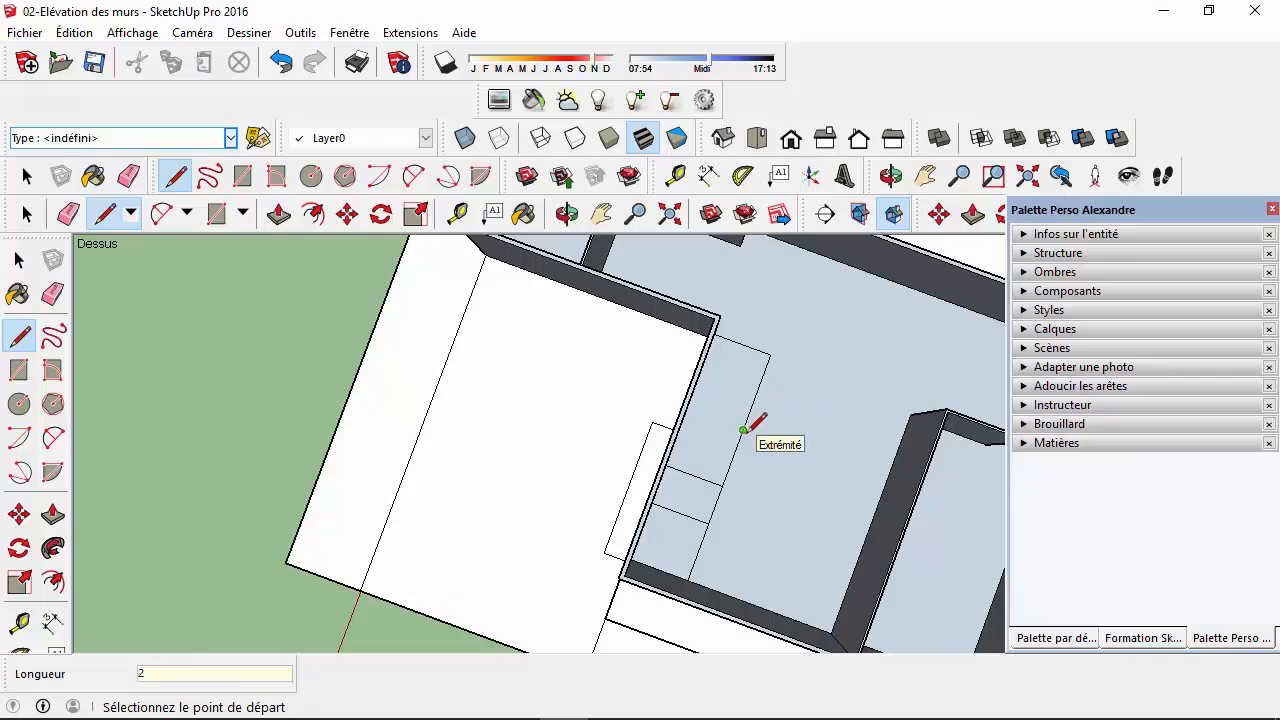
click(743, 430)
click(886, 482)
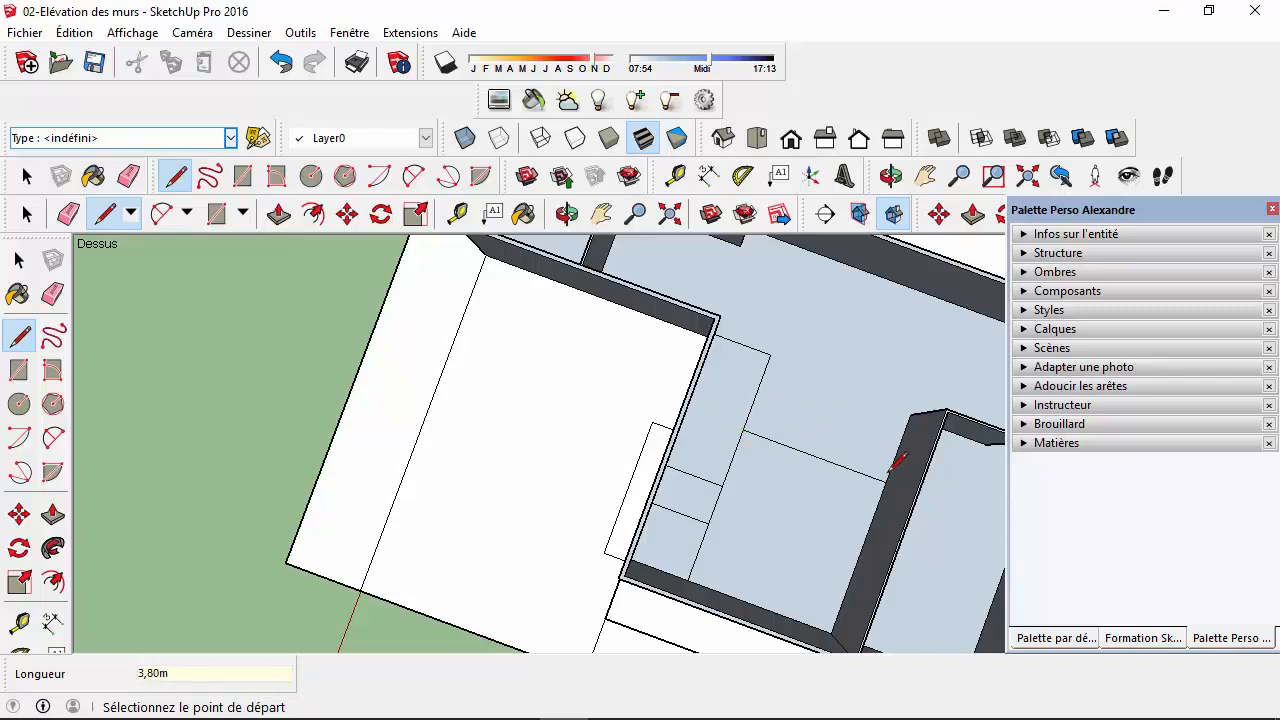
- Extend the area's first short edge 0,05 m past the free corner into the room for the partition thickness
middle_drag(800, 482, 736, 402)
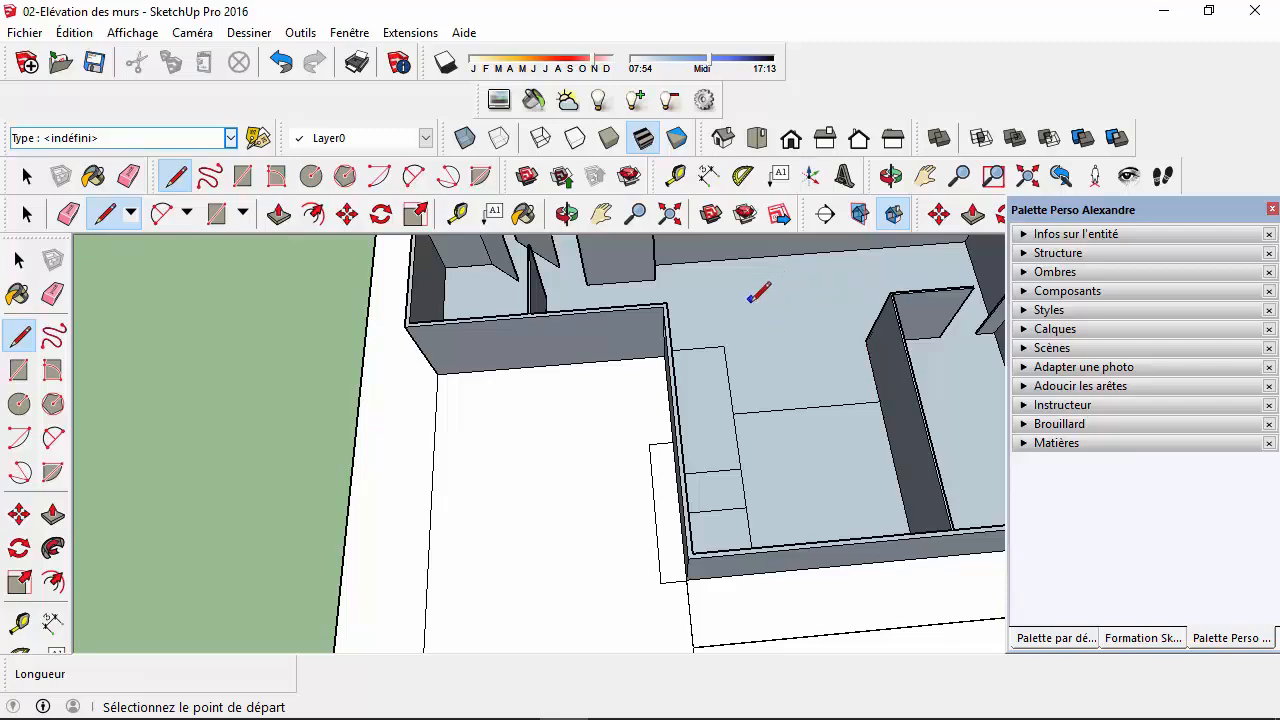
middle_drag(794, 492, 785, 541)
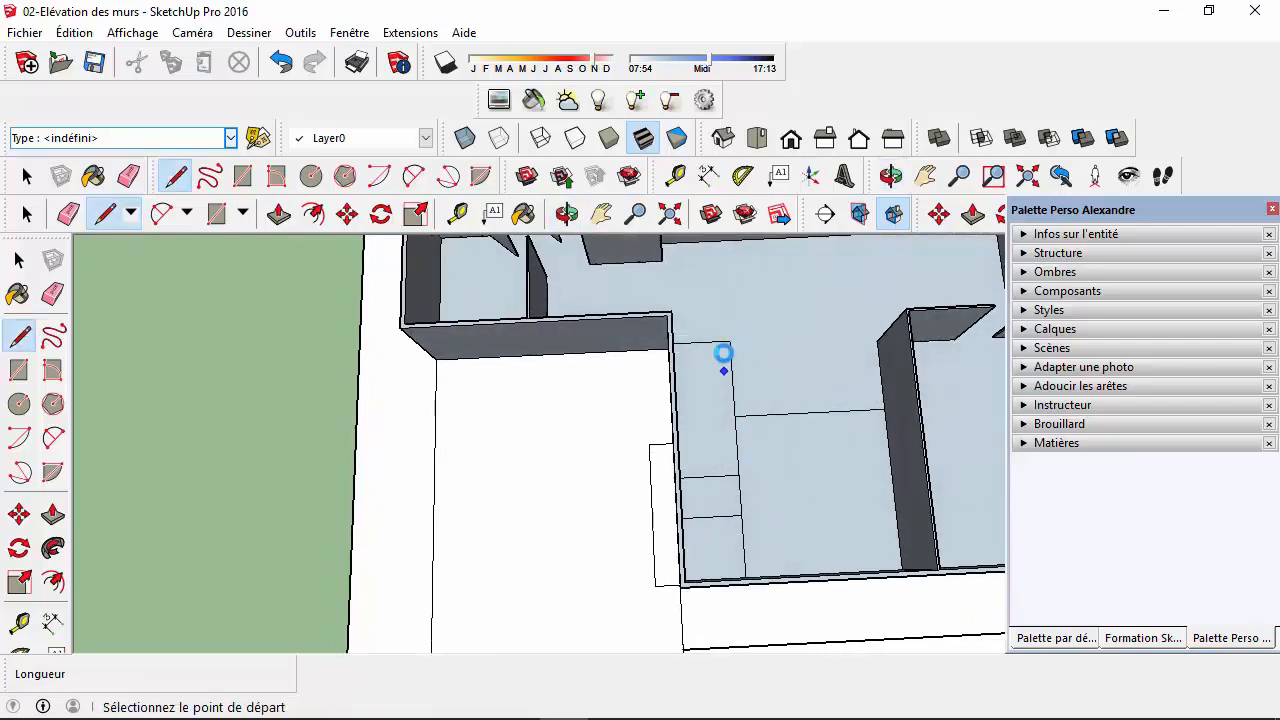
scroll(713, 350, down, 2)
scroll(700, 363, up, 3)
mouse_move(700, 363)
middle_down()
mouse_move(689, 380)
mouse_move(679, 373)
middle_up()
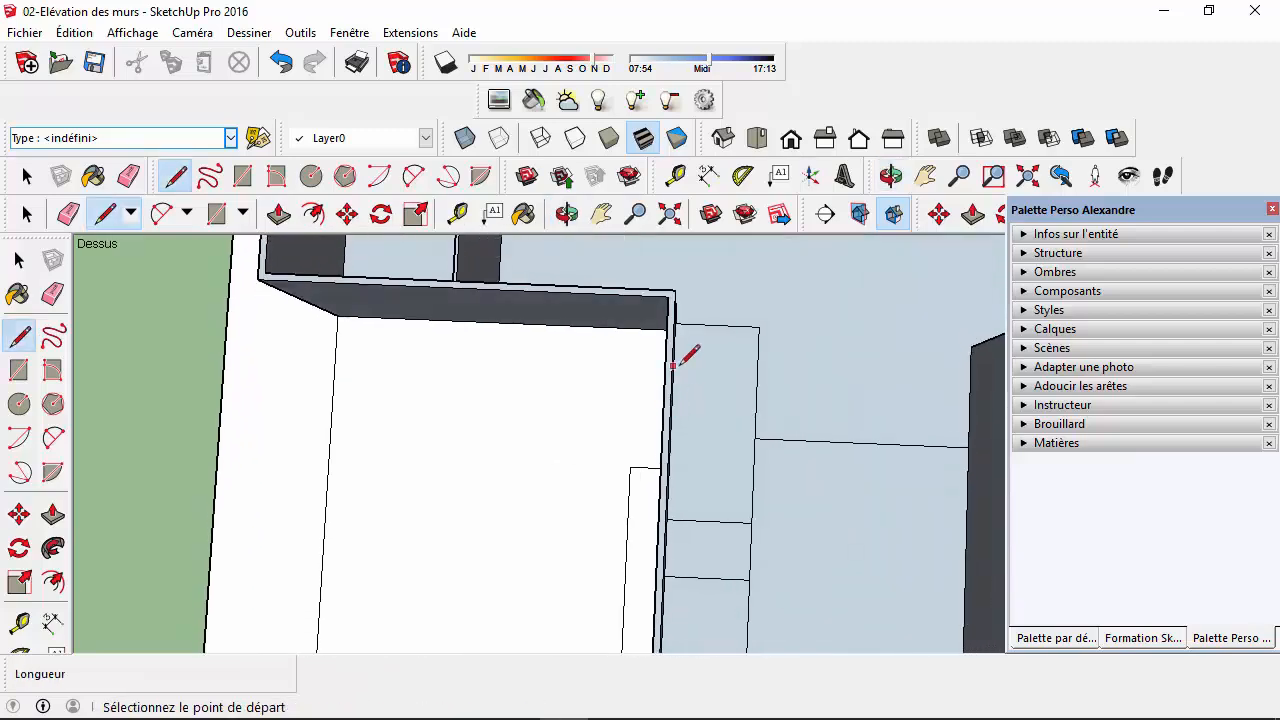
scroll(690, 338, up, 2)
middle_drag(695, 318, 706, 316)
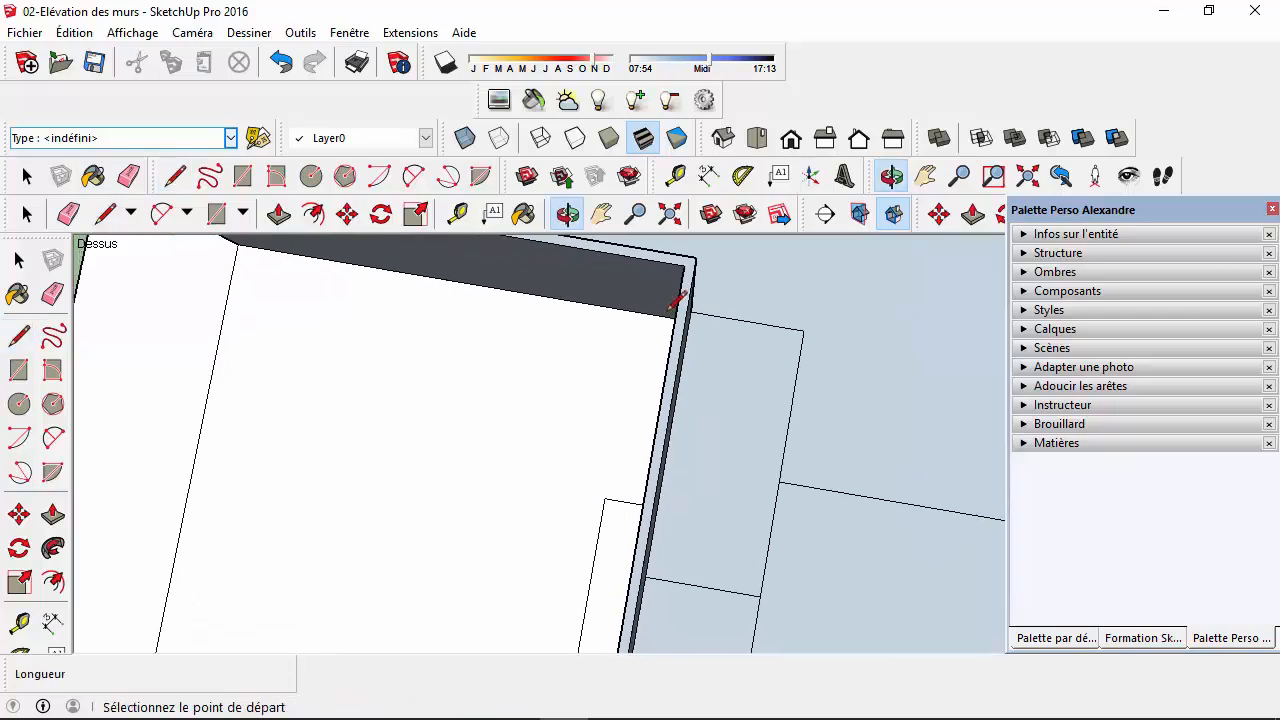
click(804, 330)
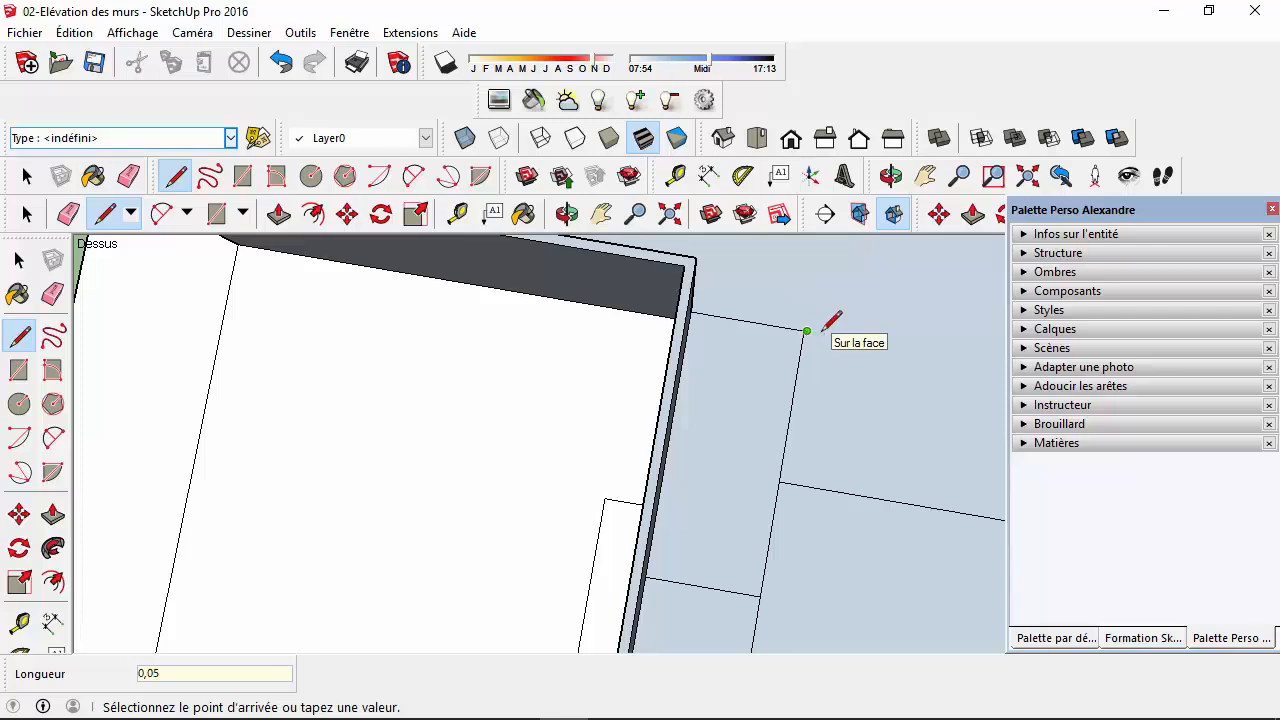
scroll(825, 320, up, 3)
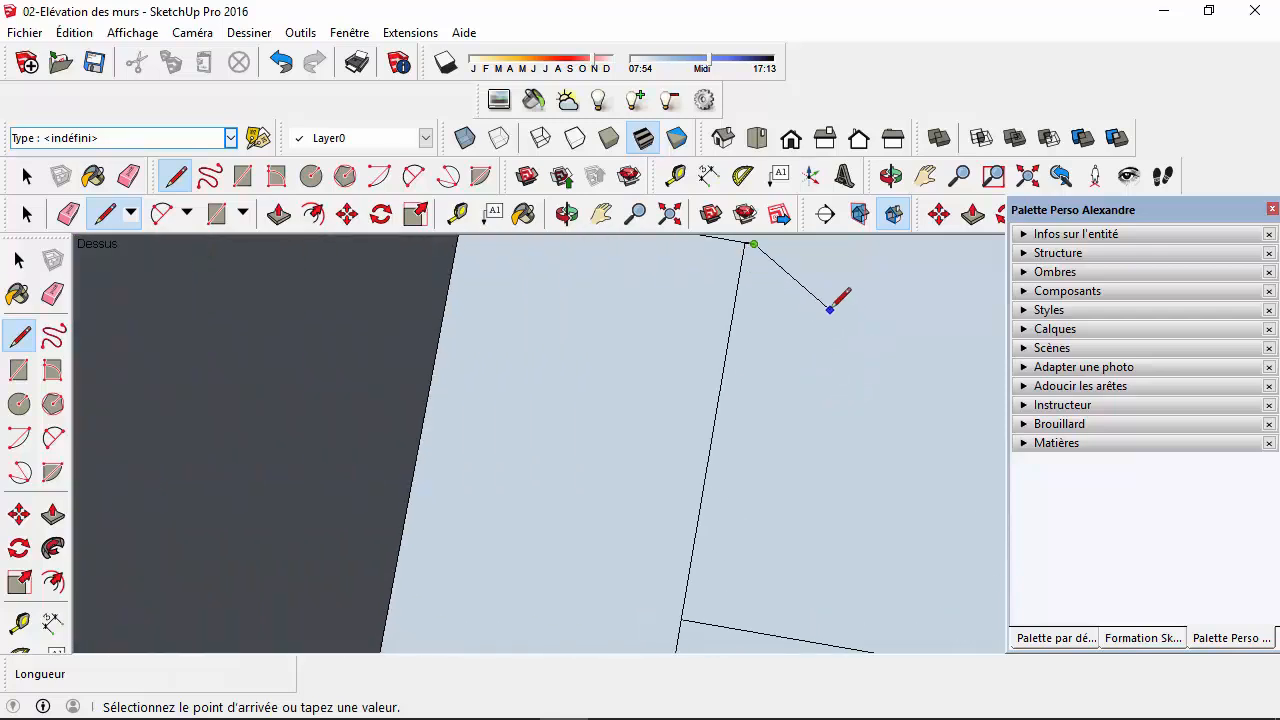
scroll(766, 257, down, 5)
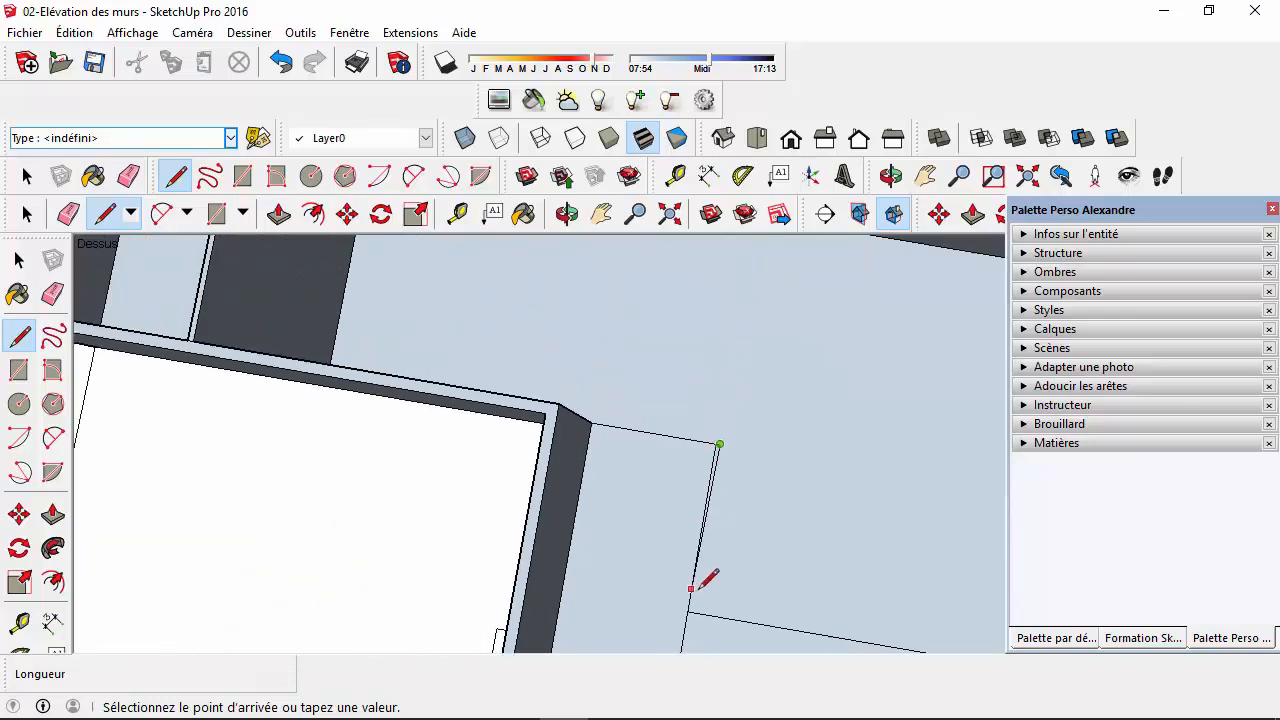
- Draw a 4,5 m line from the offset point parallel to the long edge and close it with a 0,05 m line at the second cross line
middle_drag(700, 608, 790, 400)
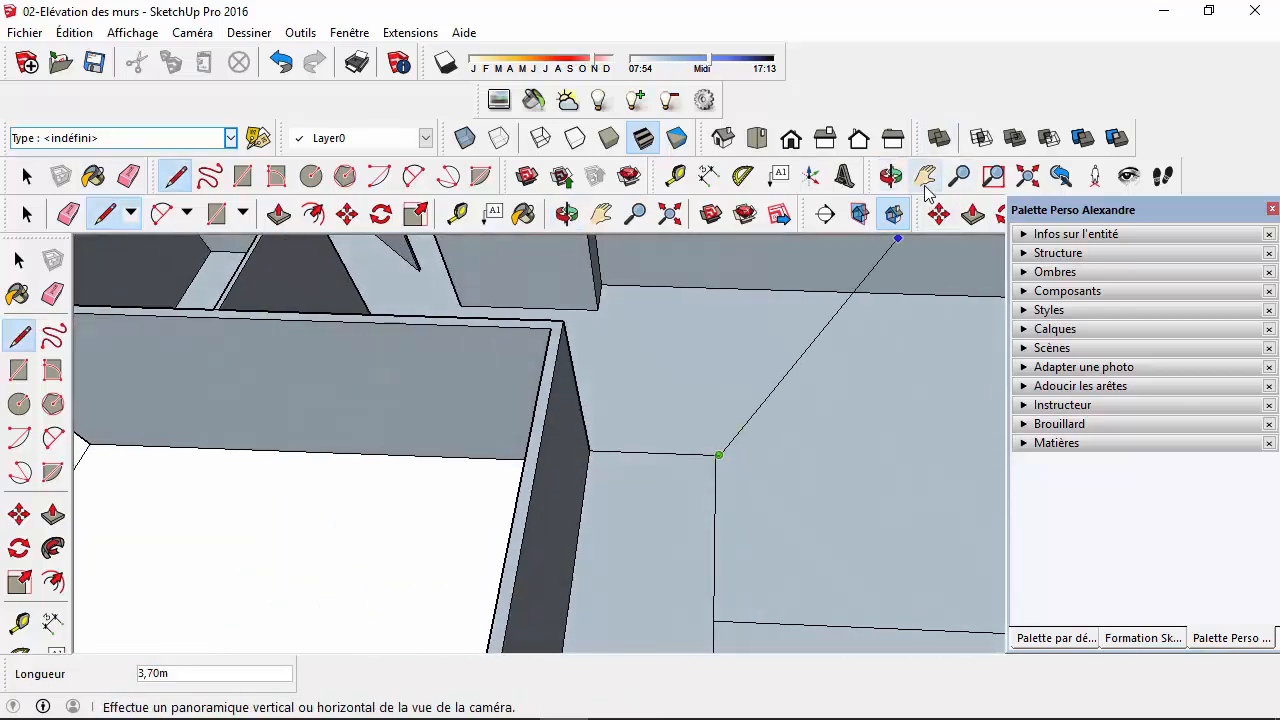
click(925, 177)
drag(751, 466, 697, 463)
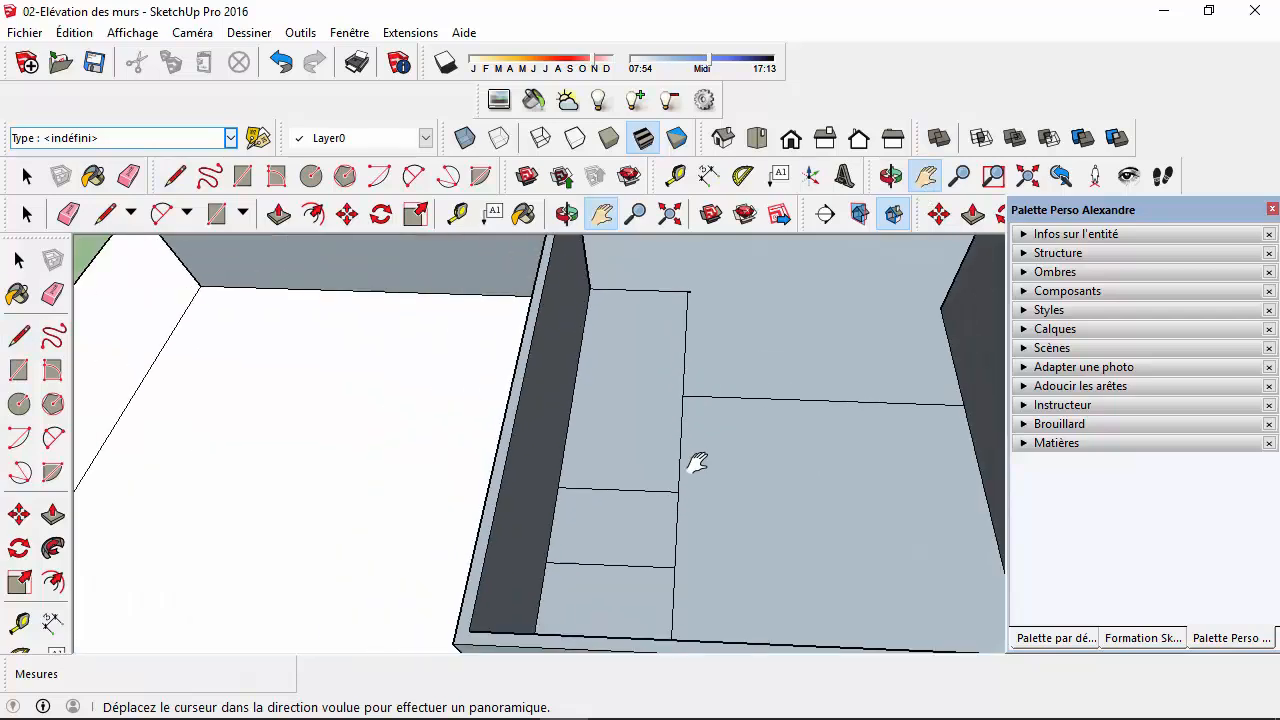
middle_drag(697, 463, 688, 509)
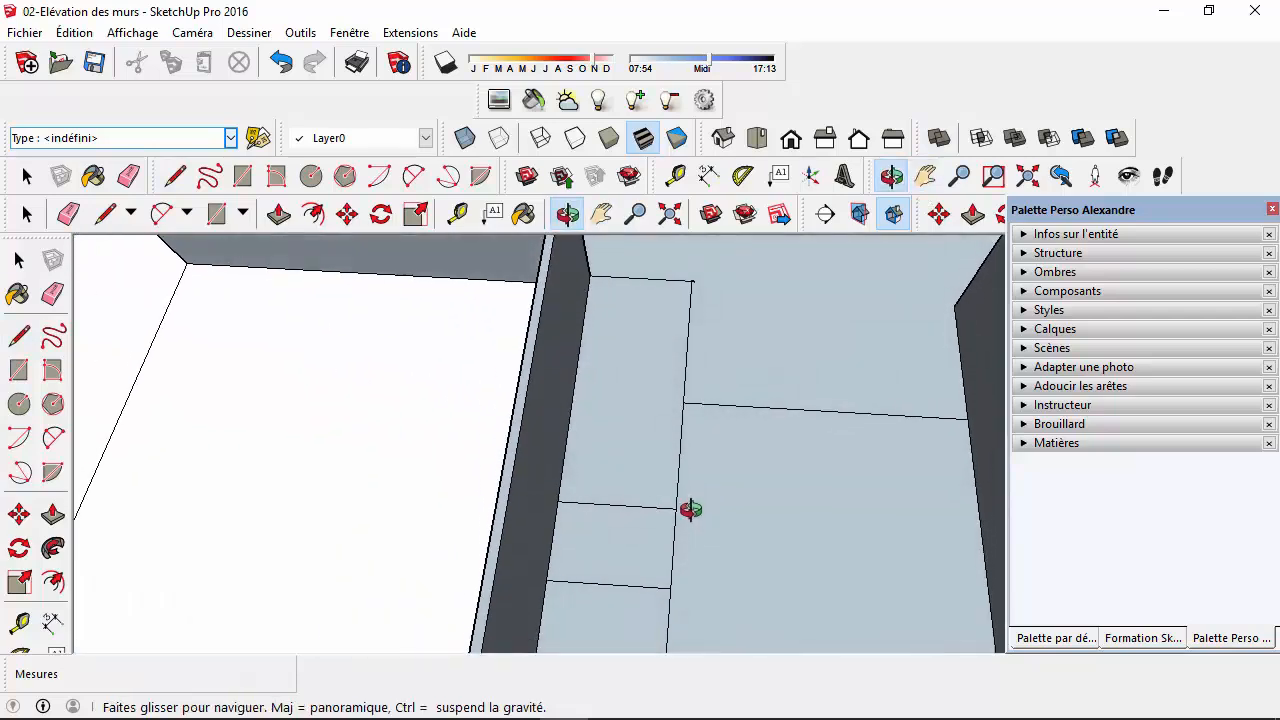
click(176, 177)
click(695, 281)
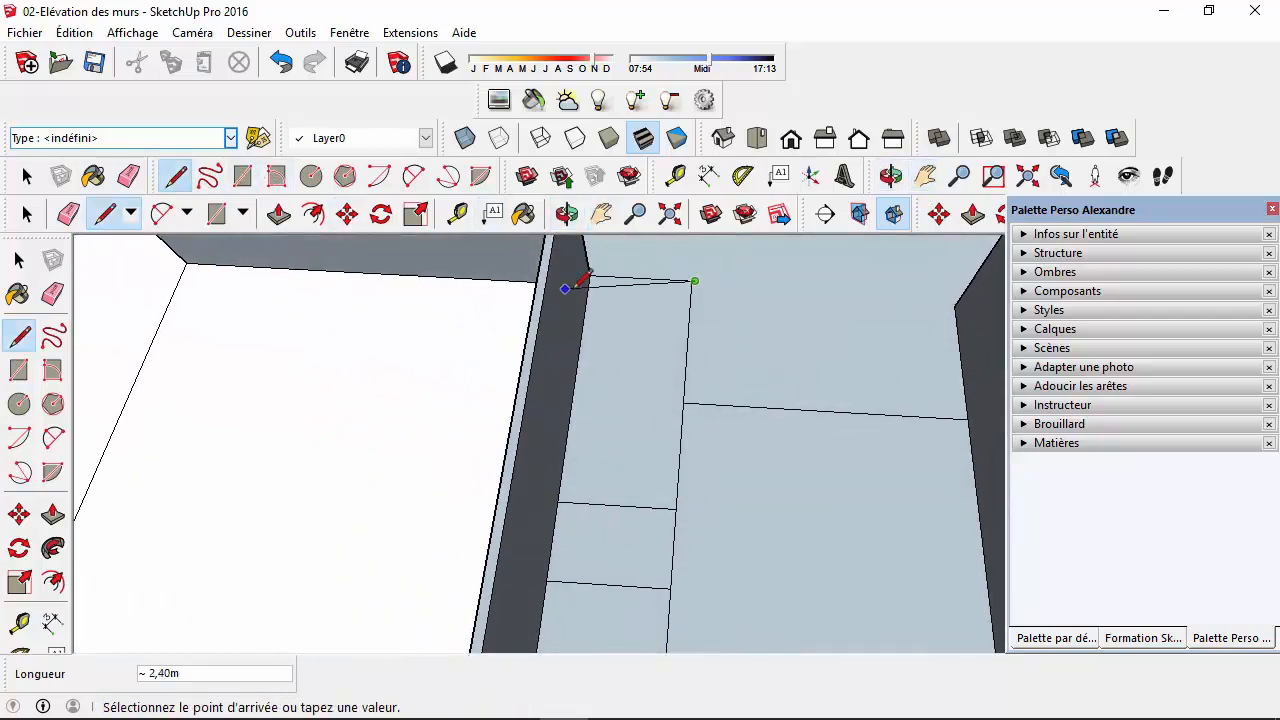
click(672, 588)
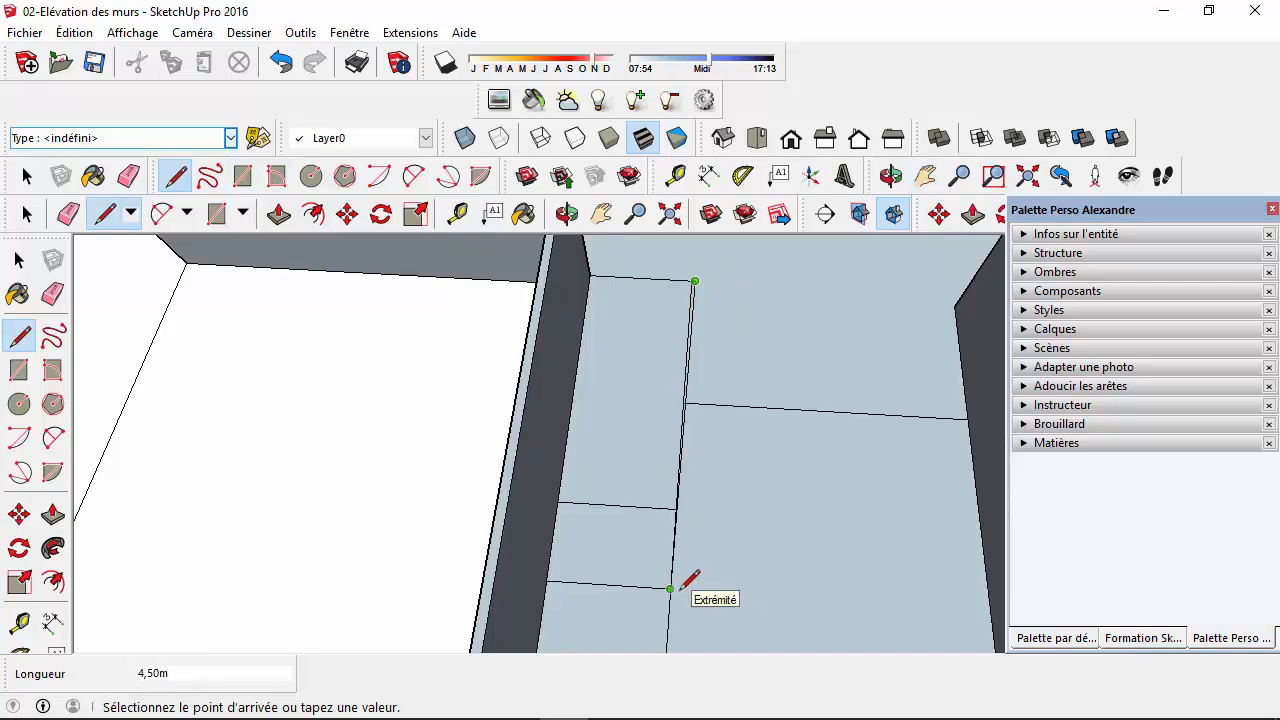
scroll(687, 582, up, 2)
scroll(687, 582, up, 1)
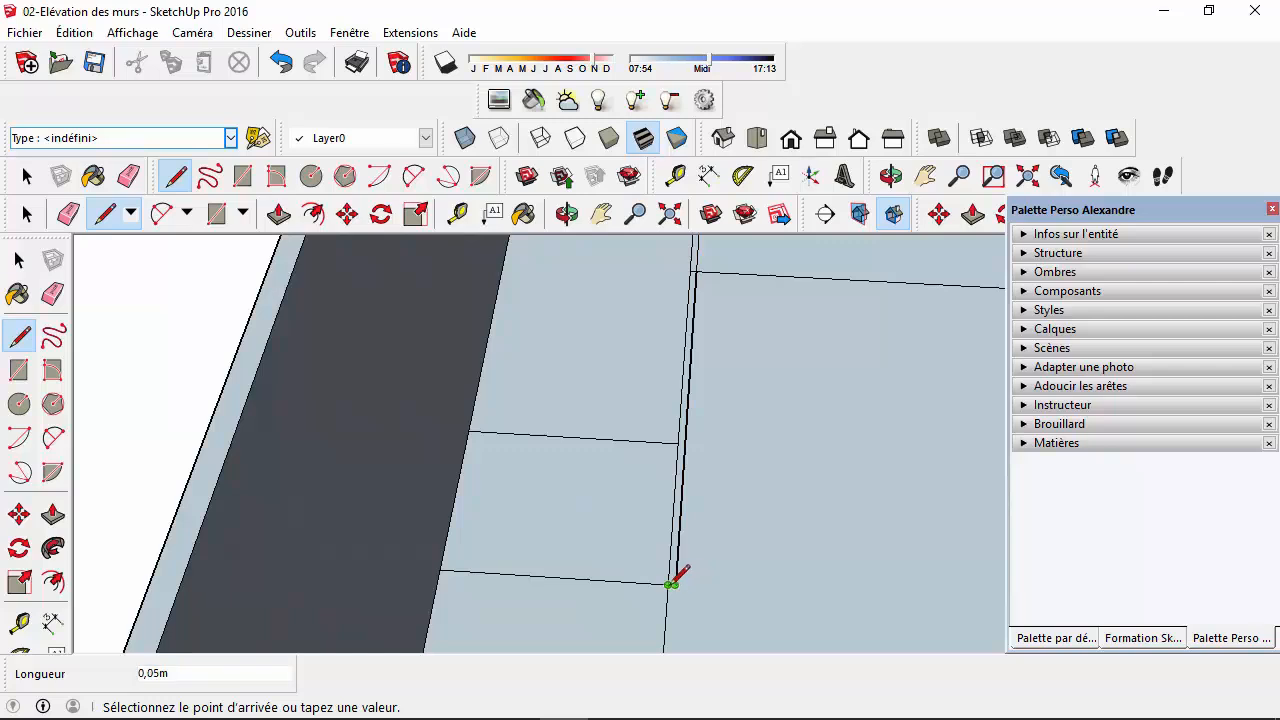
click(671, 583)
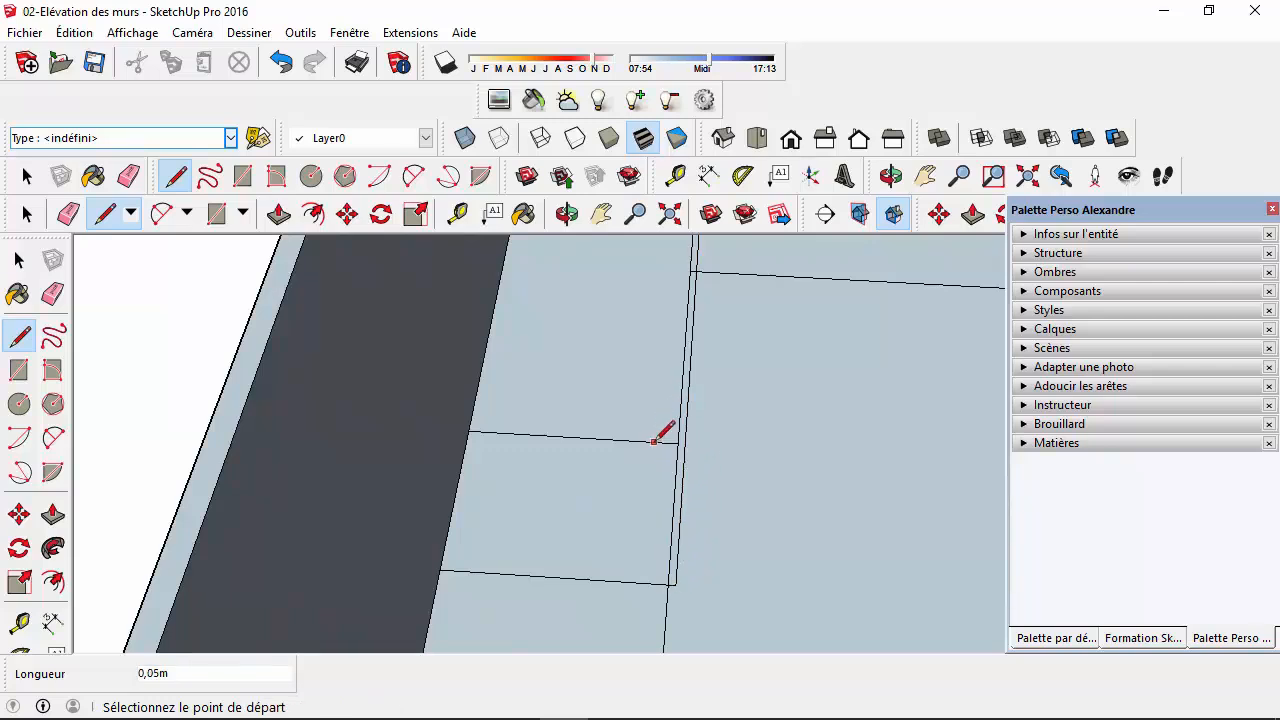
- Try to make an opening in the middle cross line by splitting it 1 m from the long partition and deleting the outer-wall piece
click(467, 431)
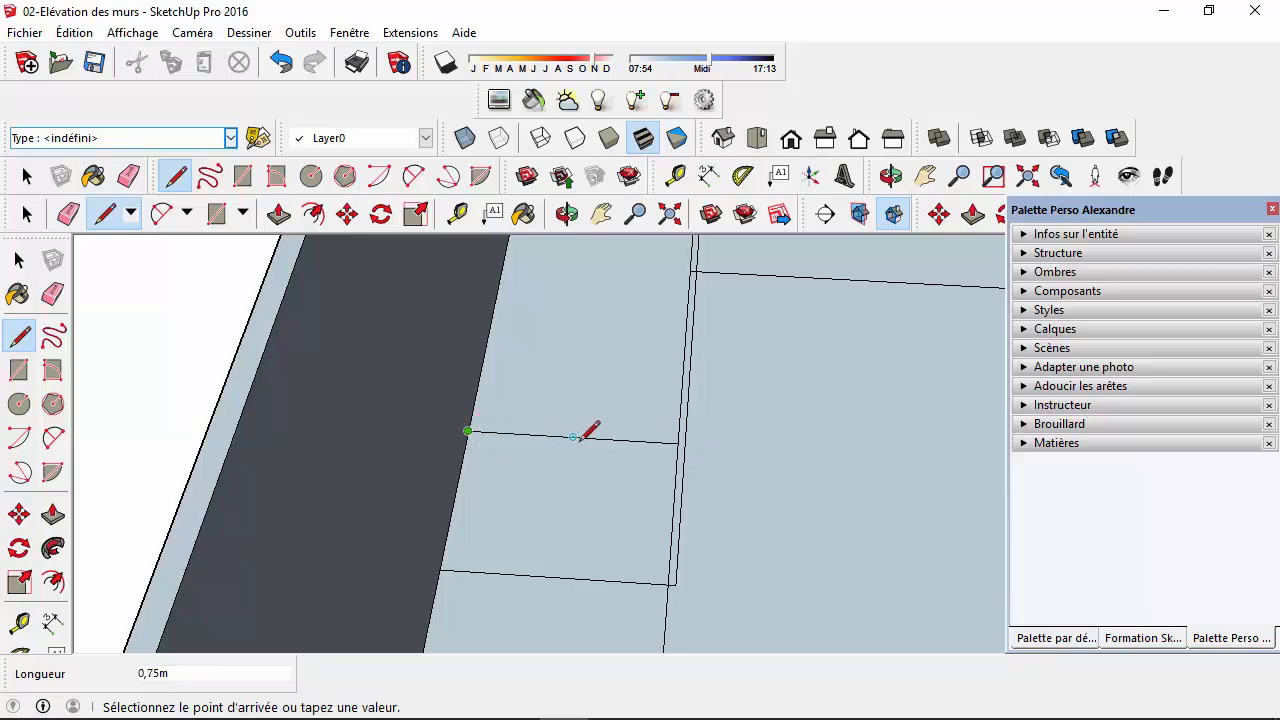
key(Escape)
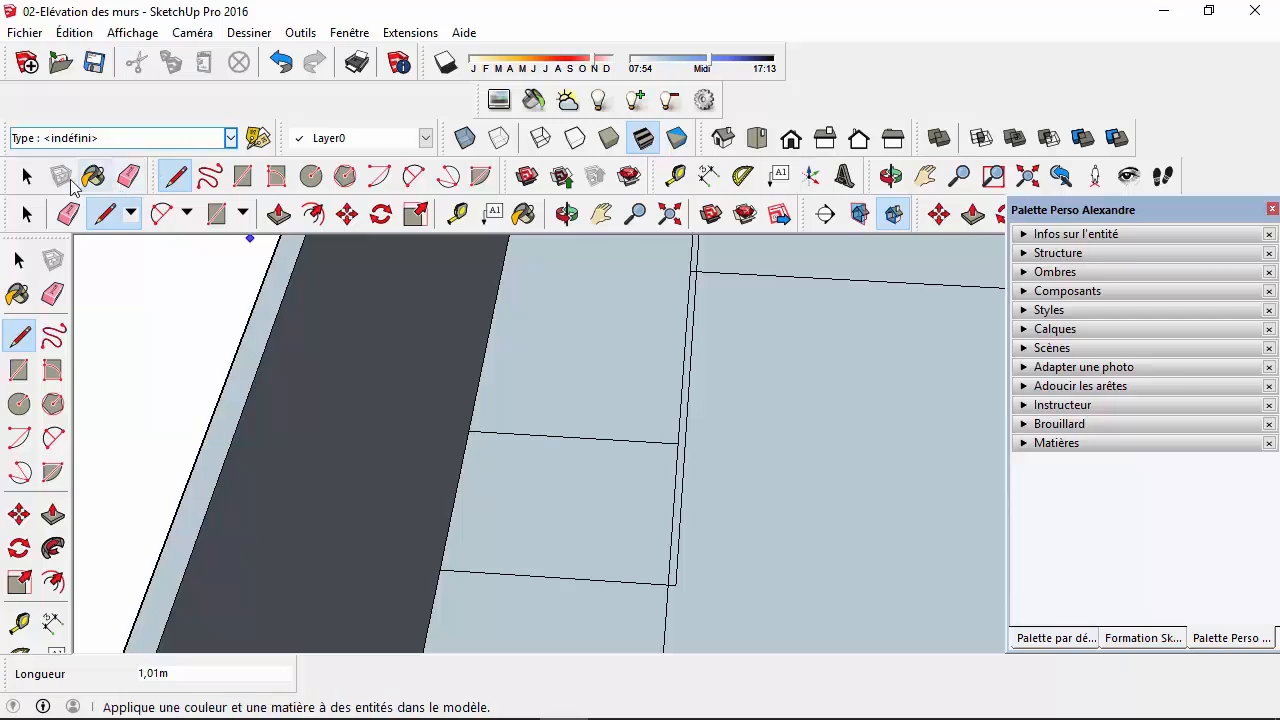
click(678, 442)
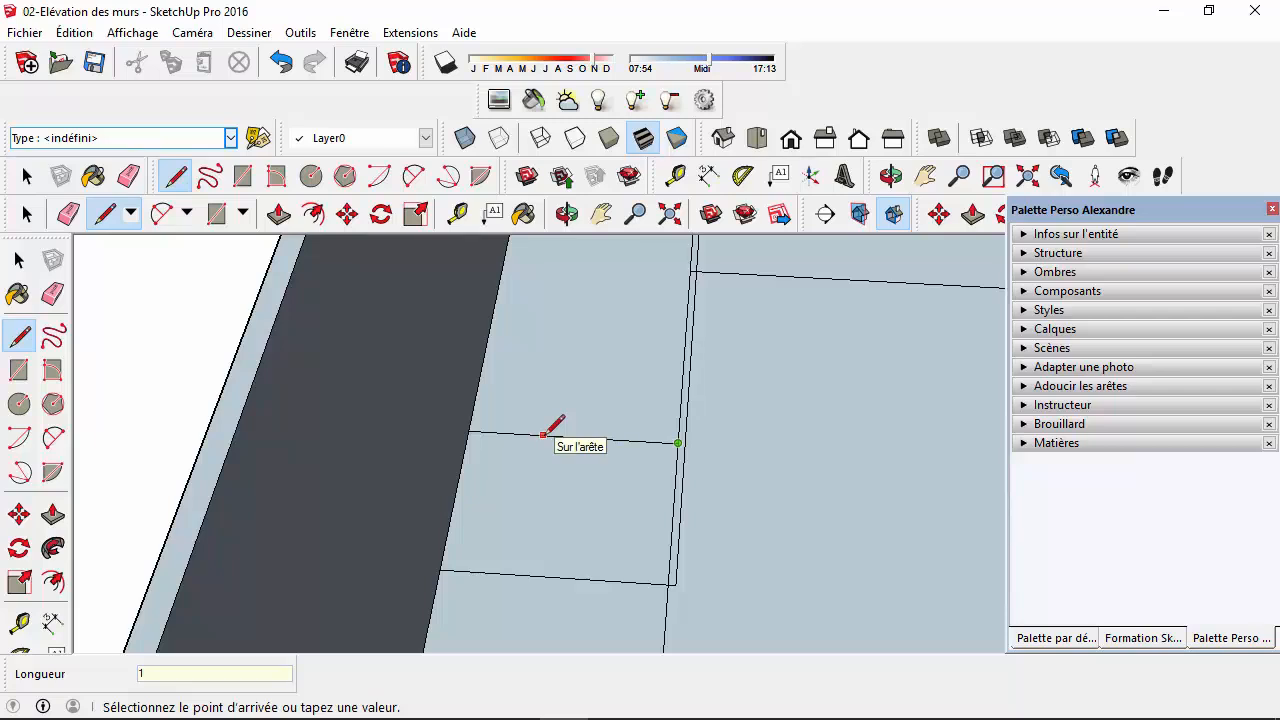
key(Return)
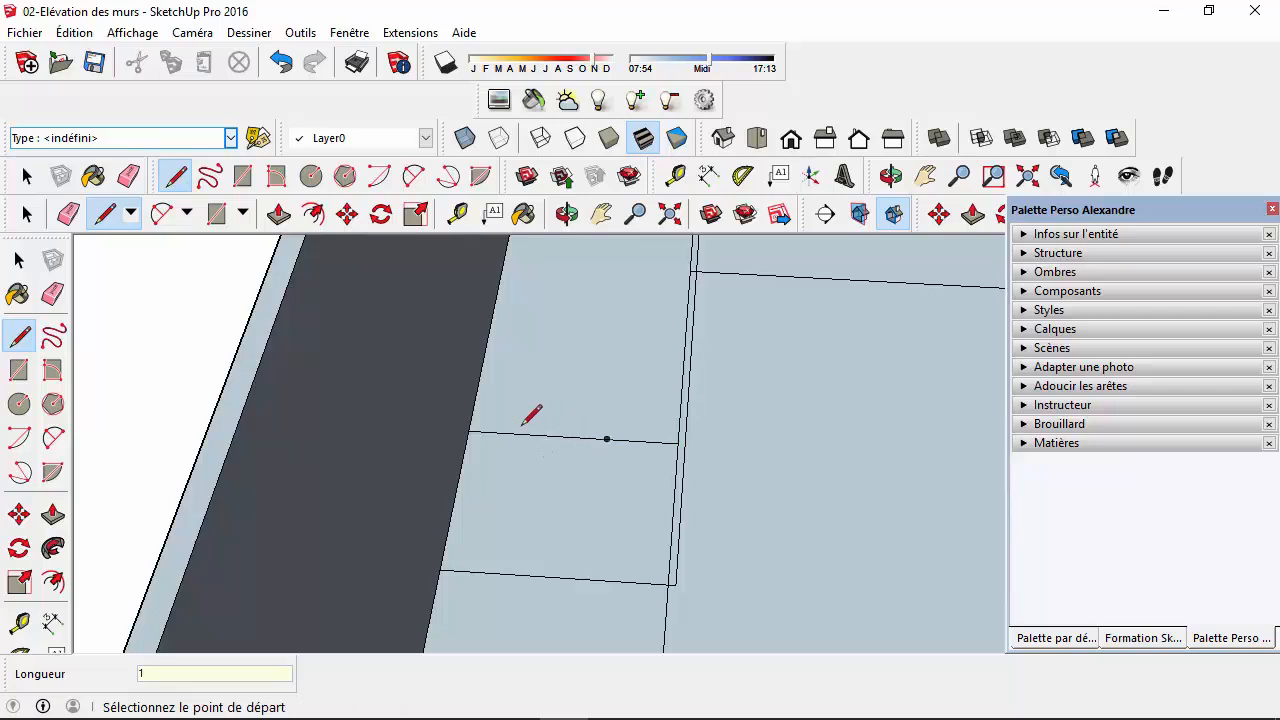
key(space)
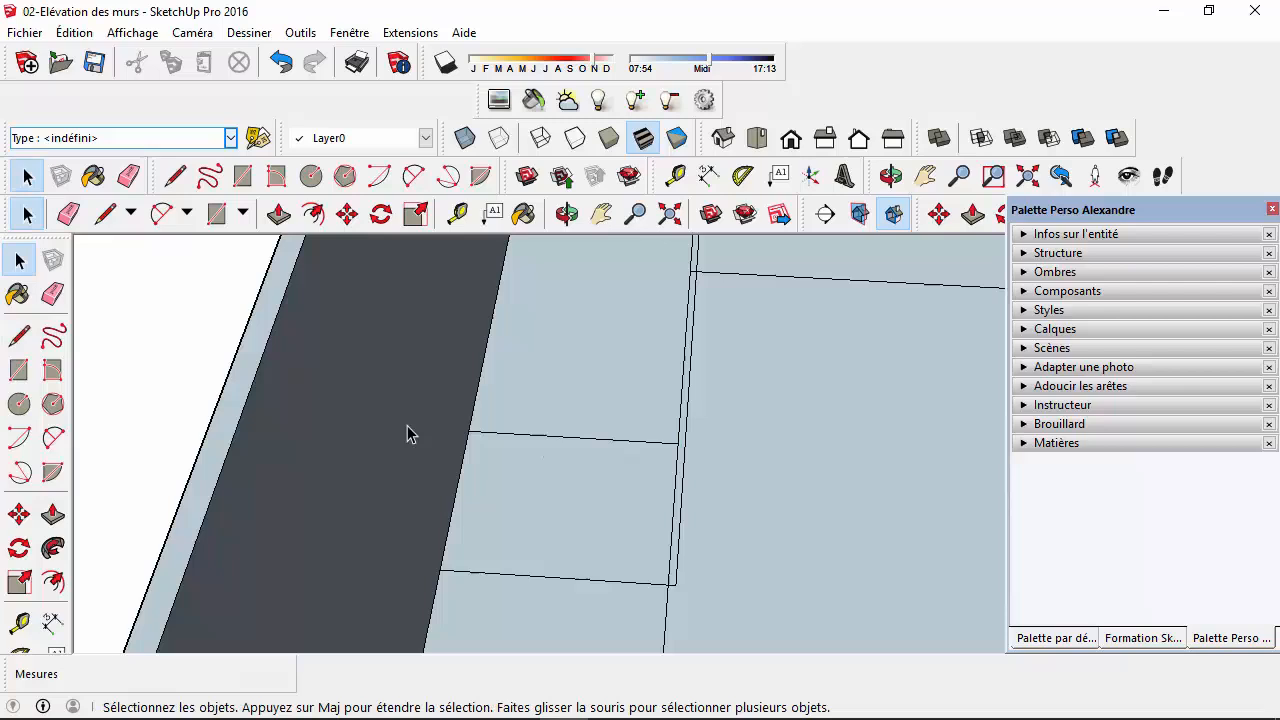
click(503, 442)
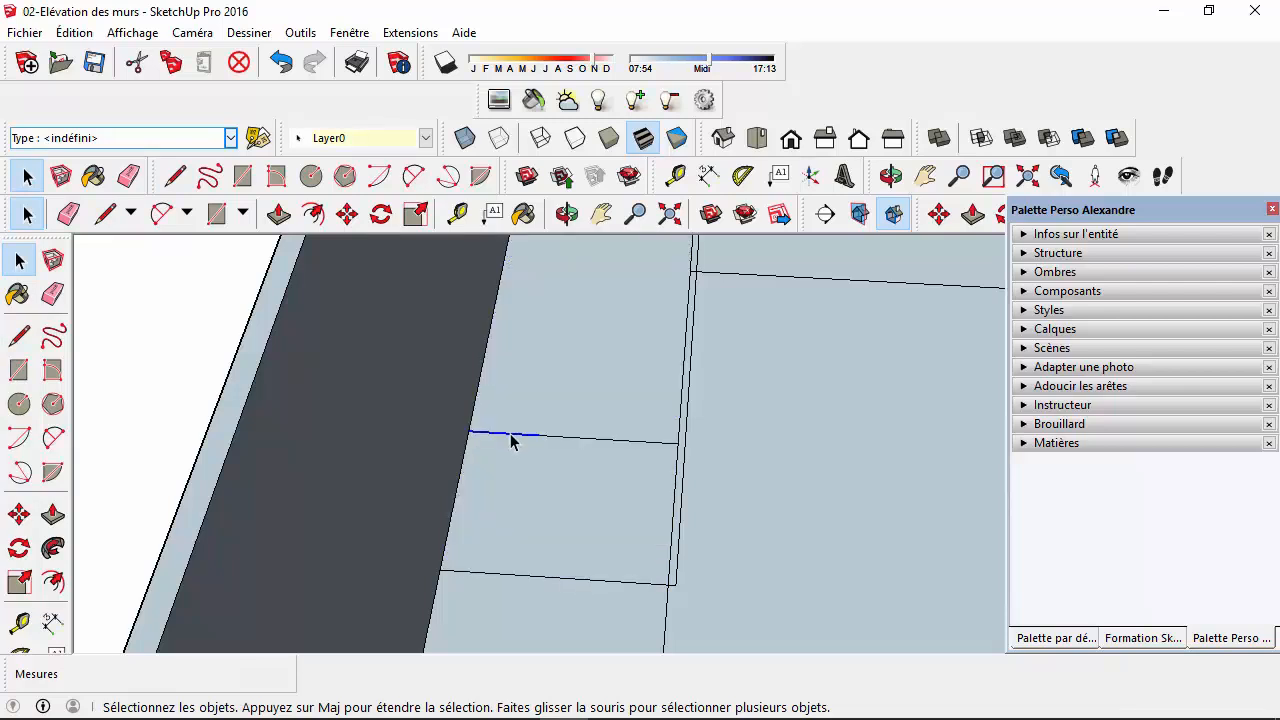
key(Delete)
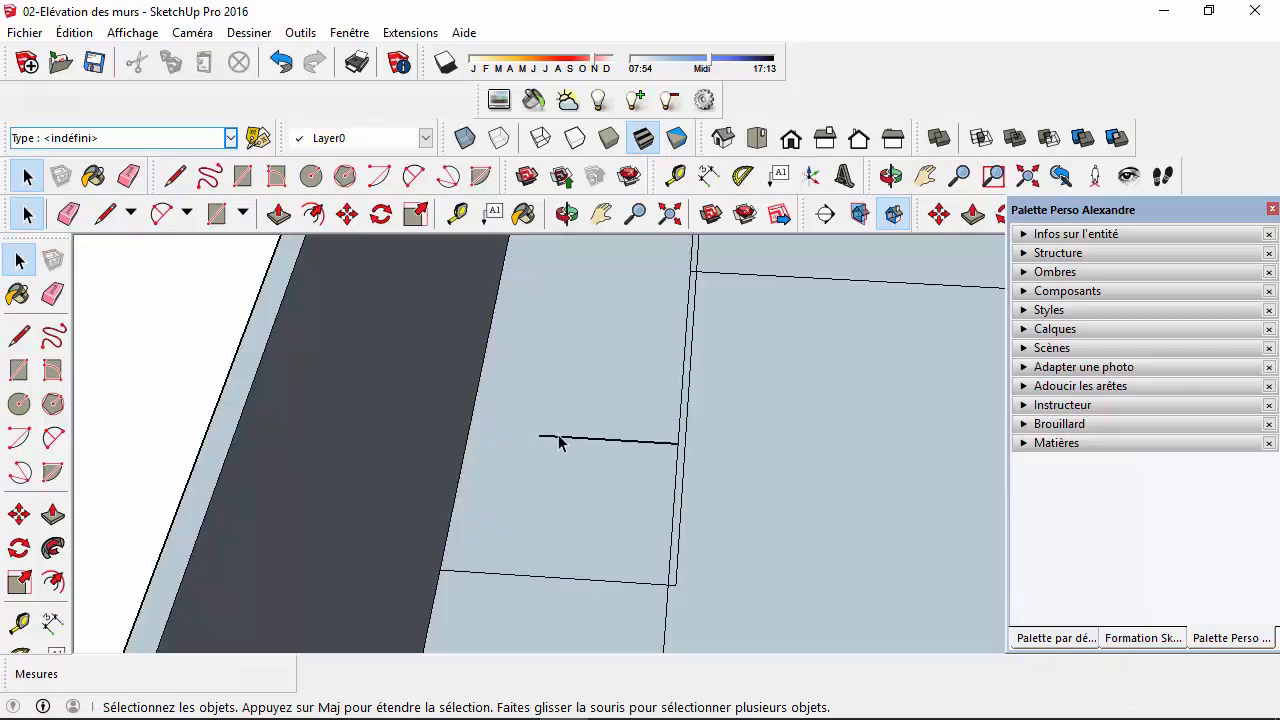
click(558, 441)
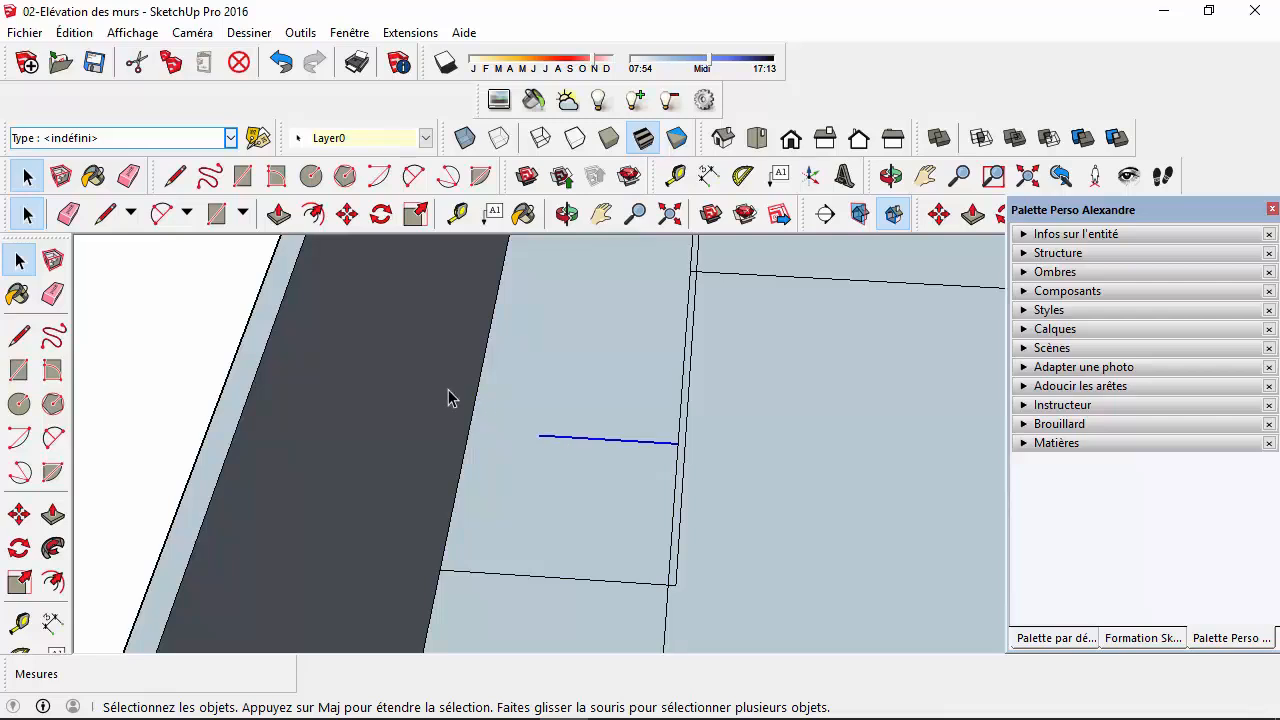
key(ctrl+z)
- Mark off 1 m of the middle cross line from the outer wall and delete that segment to leave a door opening
click(175, 176)
click(467, 431)
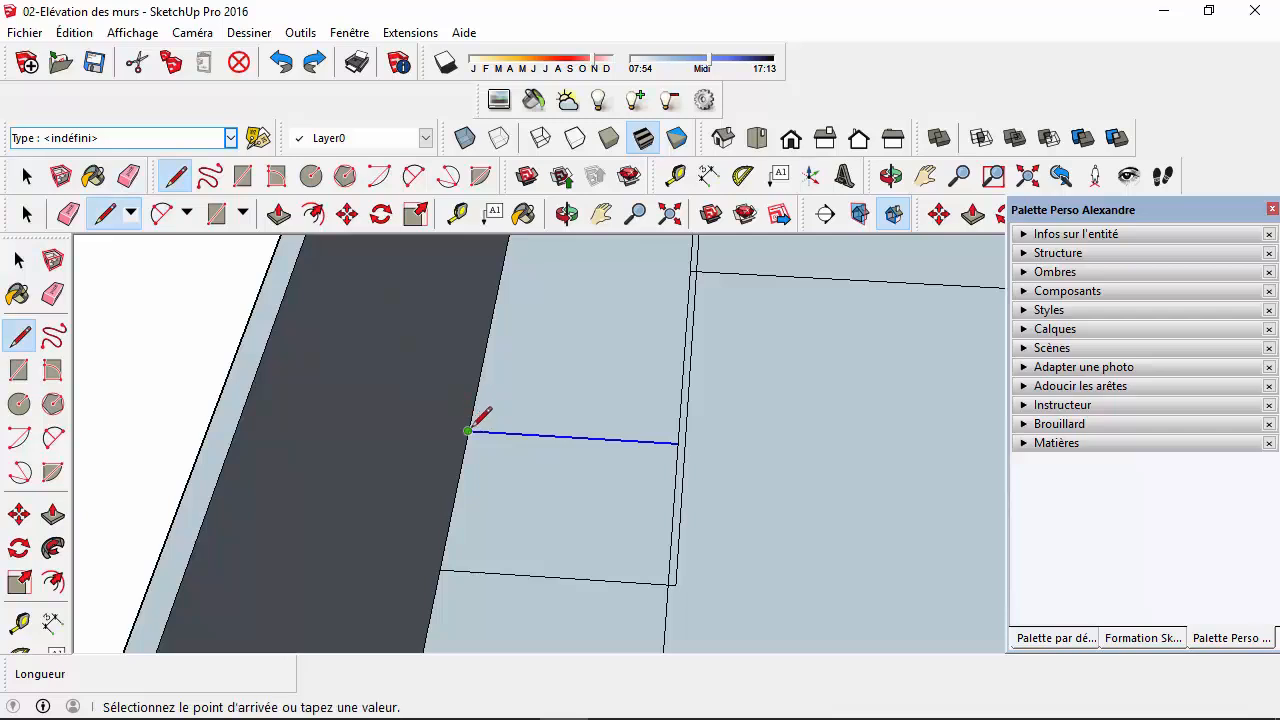
click(573, 437)
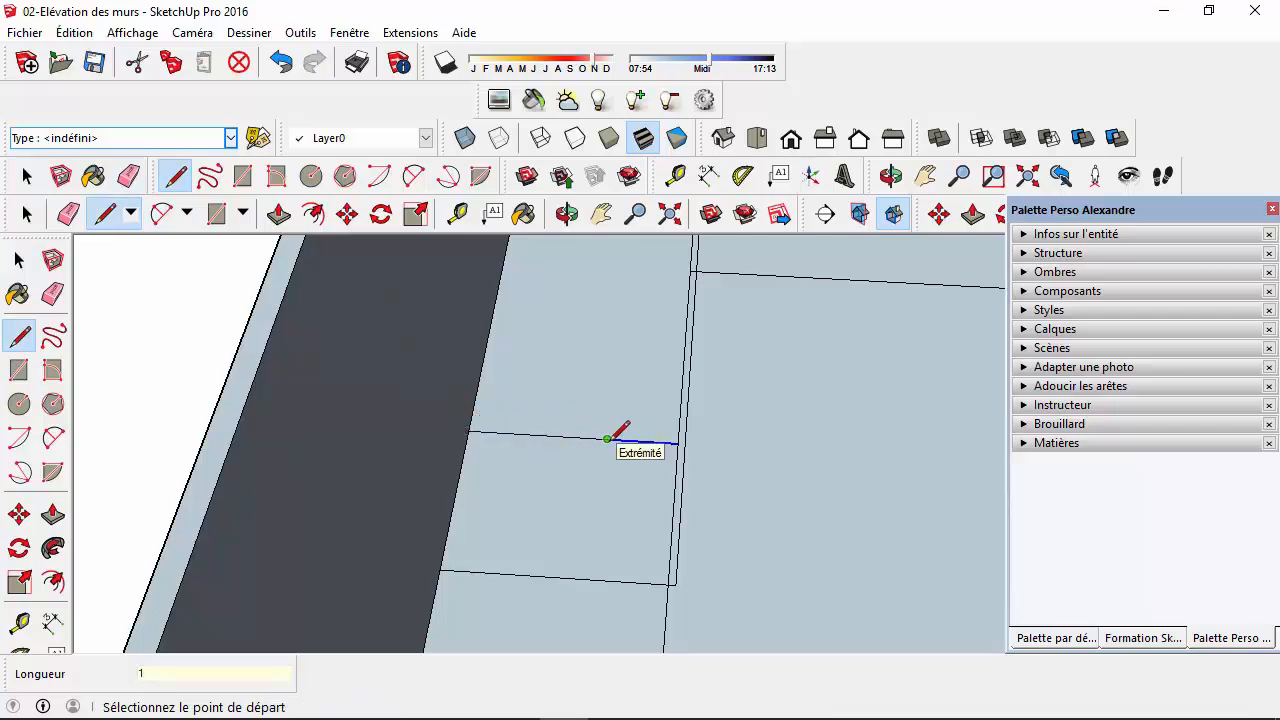
click(27, 176)
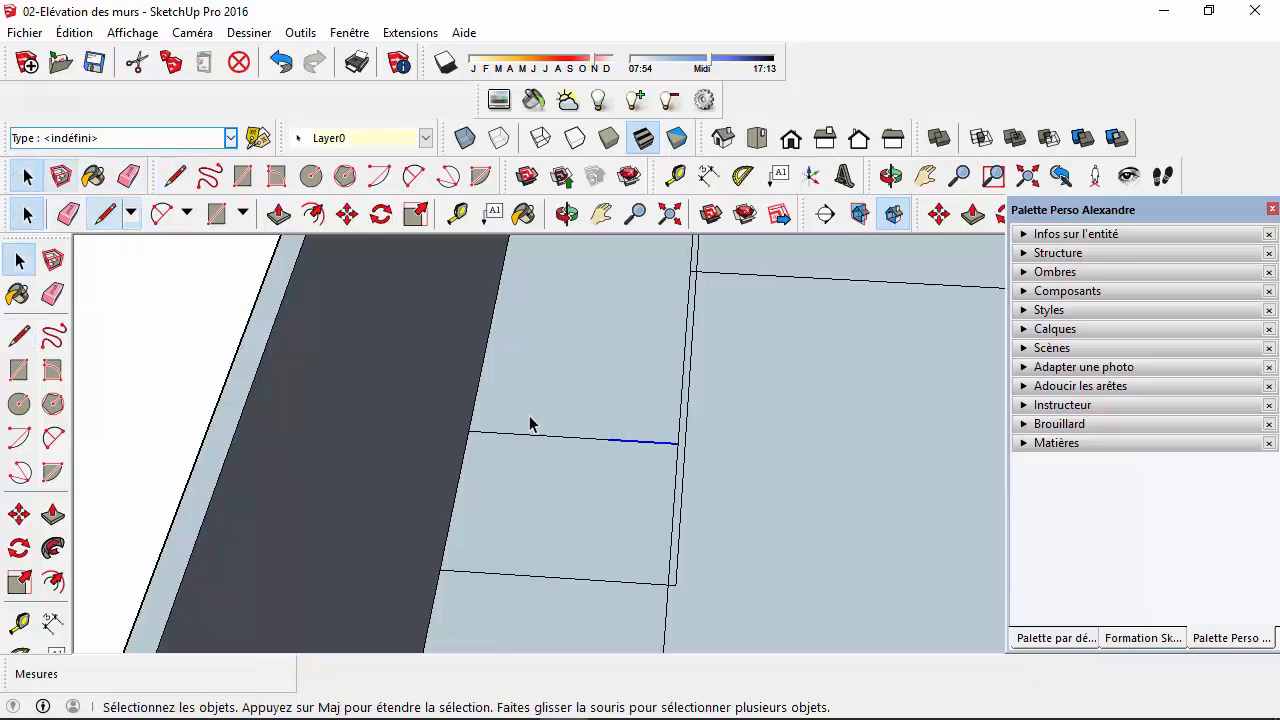
key(Delete)
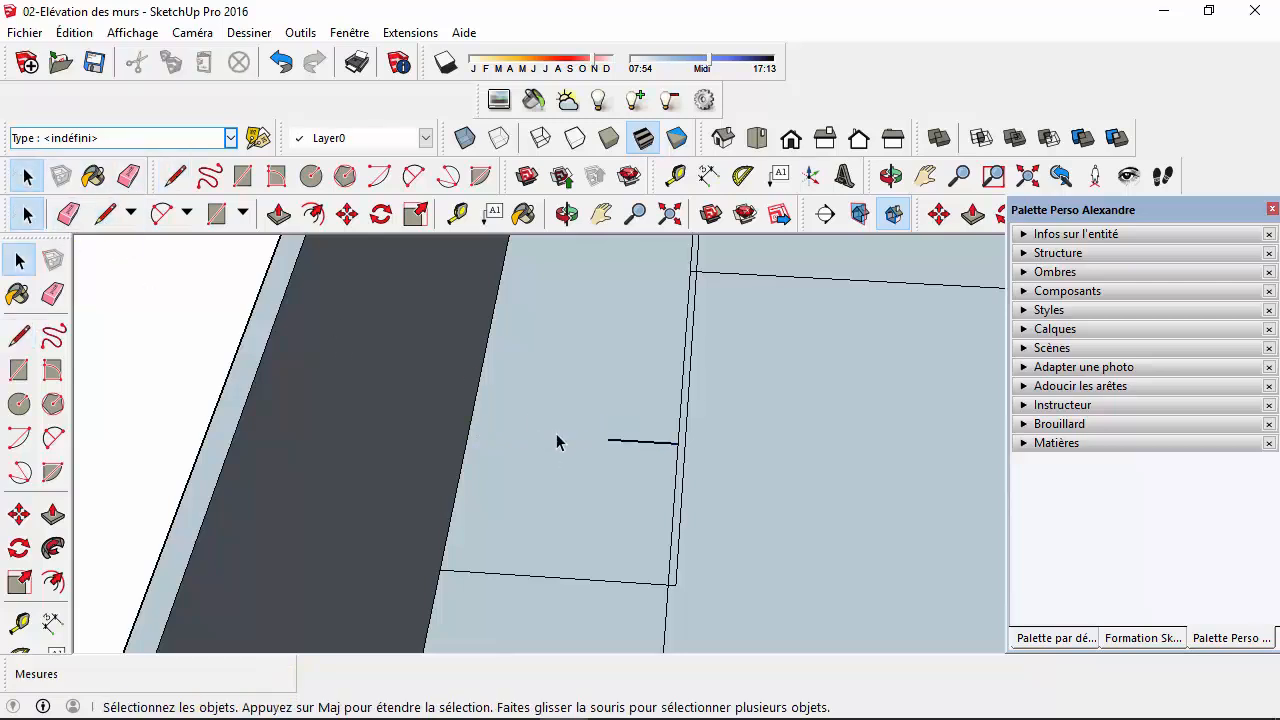
- Extend the long partition's room-side edge from its corner, cross it with a 0,05 m line, and continue it 0,50 m to the end wall
middle_drag(559, 420, 707, 530)
scroll(707, 530, up, 3)
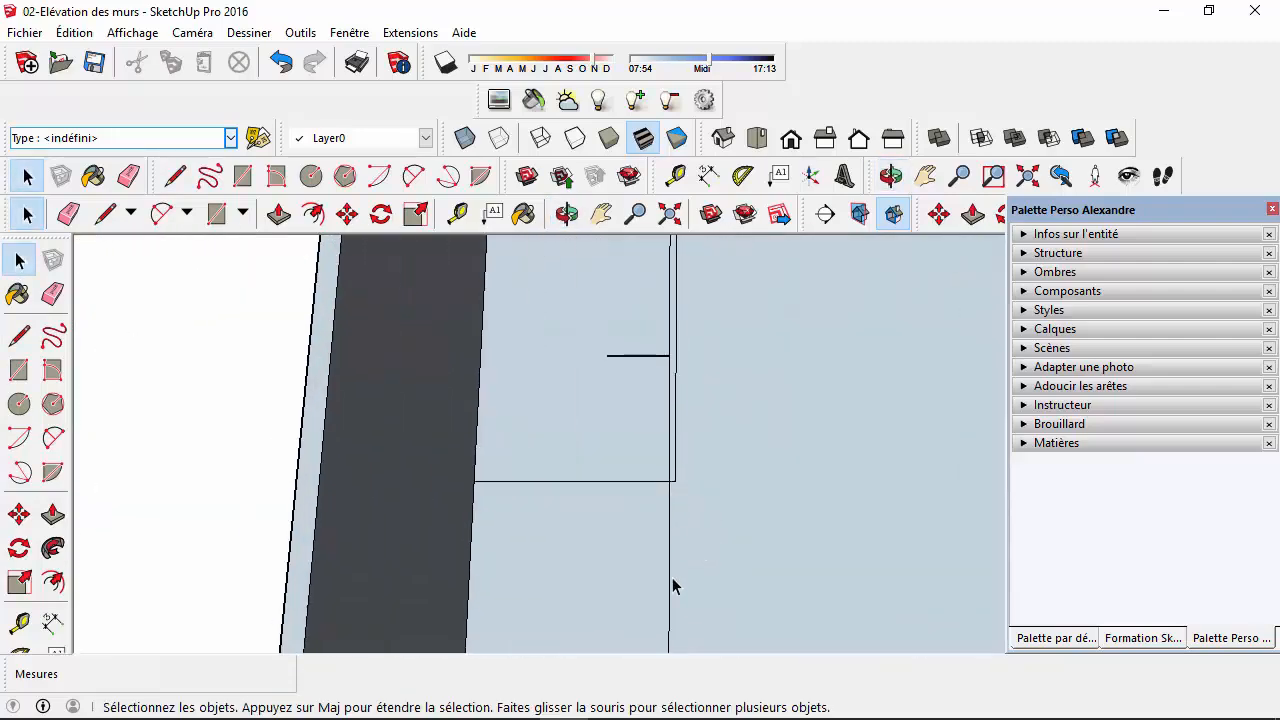
scroll(675, 597, down, 2)
middle_drag(677, 603, 677, 611)
scroll(670, 599, up, 2)
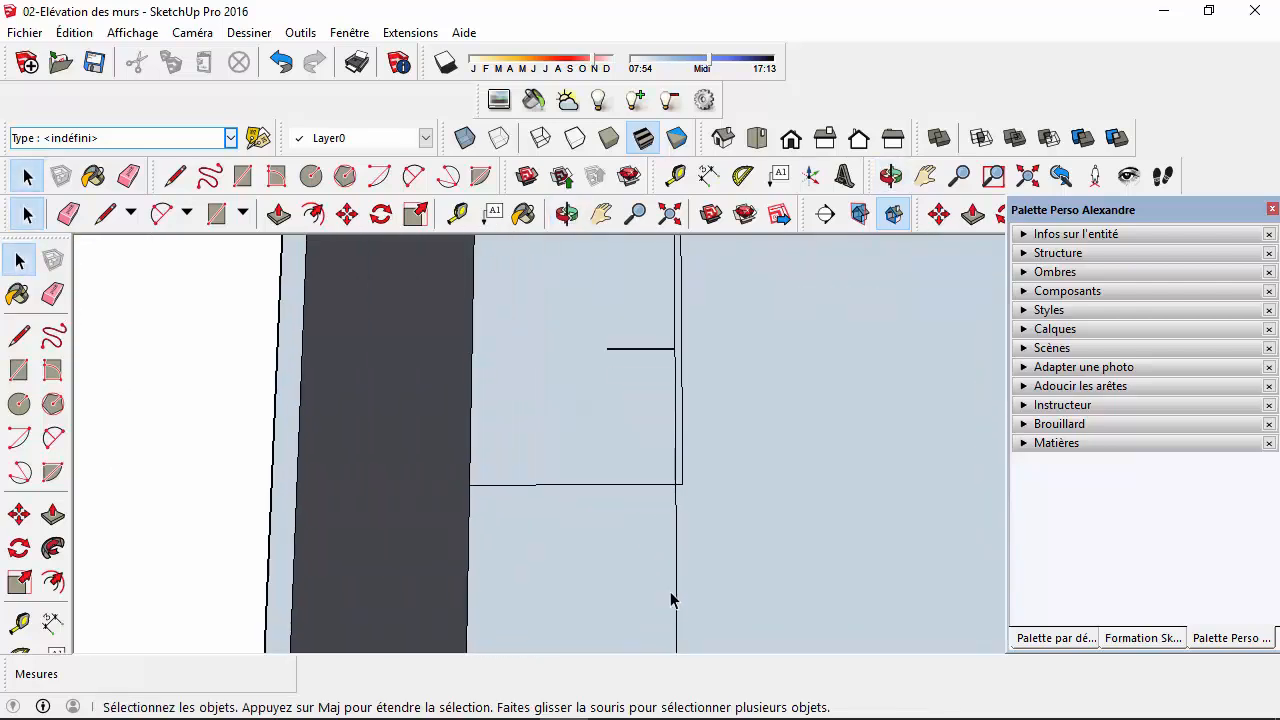
scroll(700, 560, down, 2)
click(925, 175)
drag(751, 443, 660, 368)
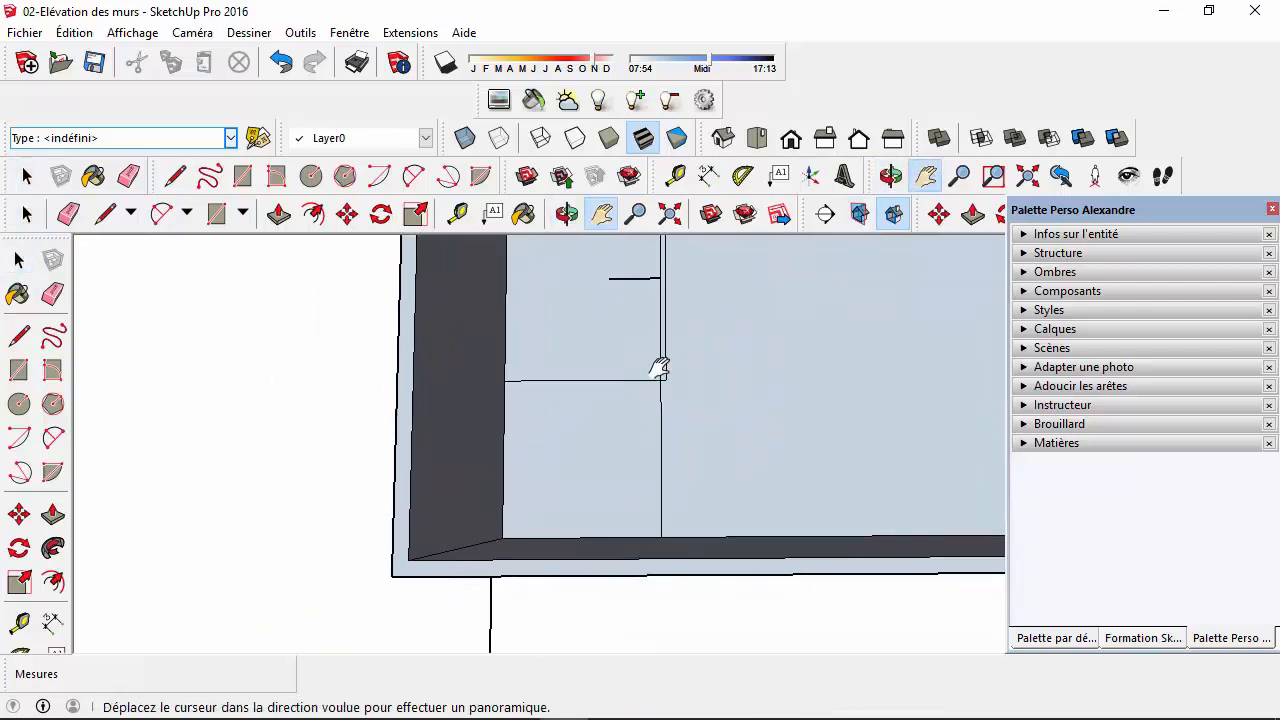
scroll(660, 368, up, 2)
click(175, 175)
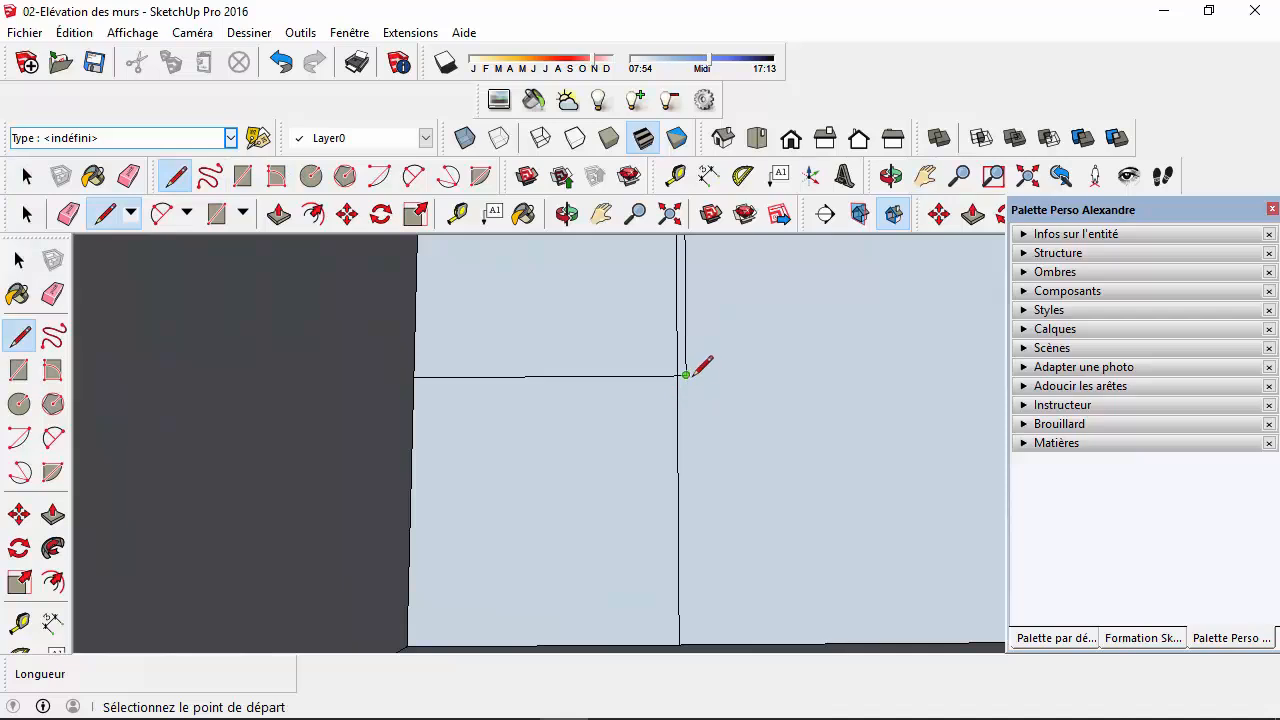
click(685, 375)
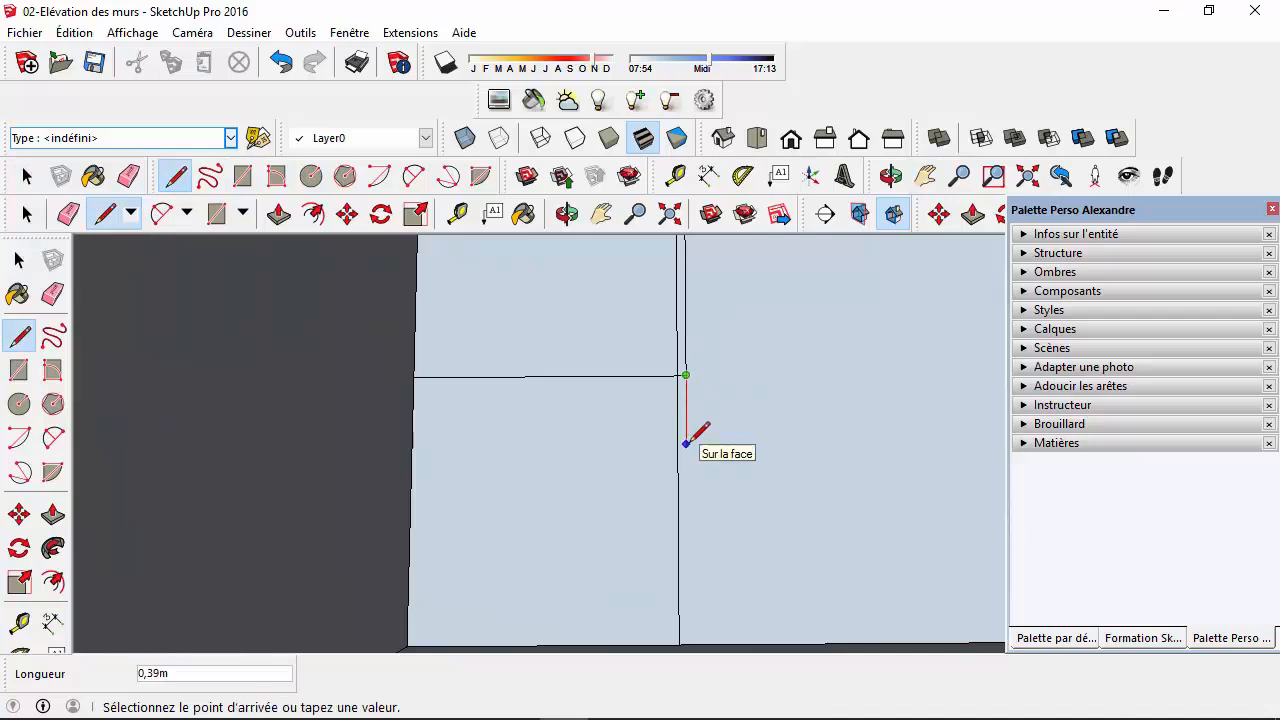
click(685, 552)
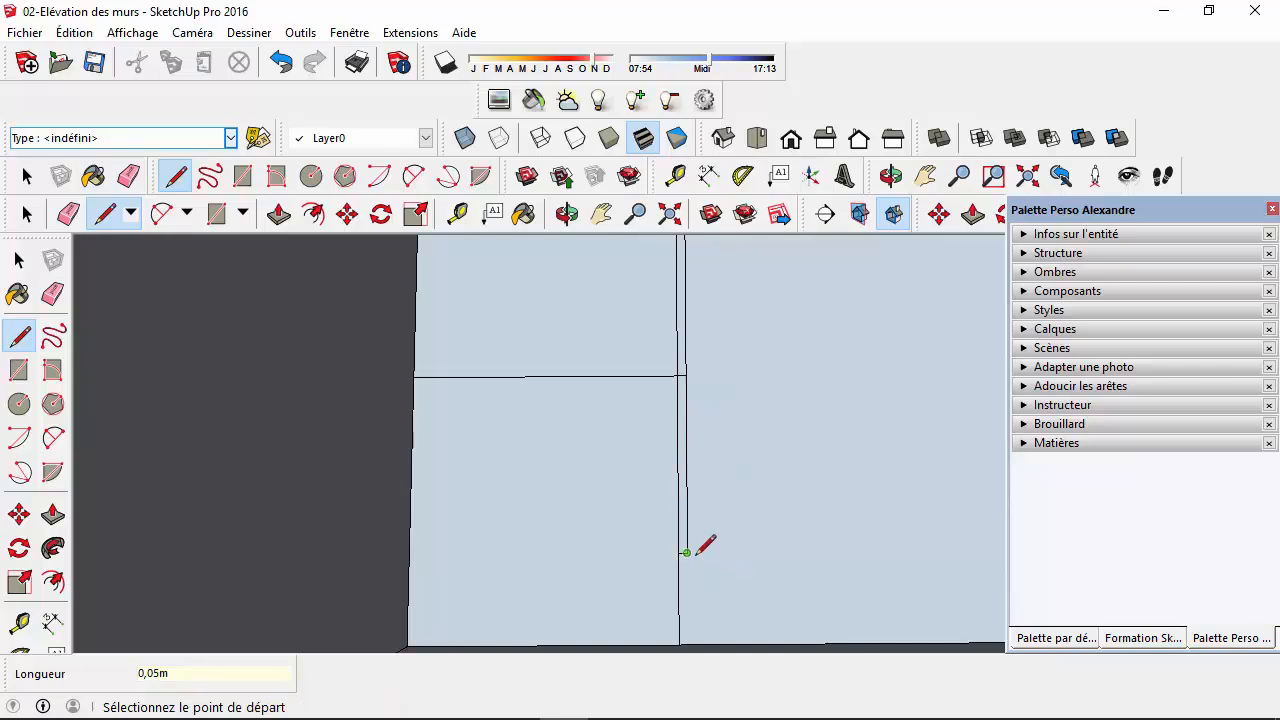
click(687, 552)
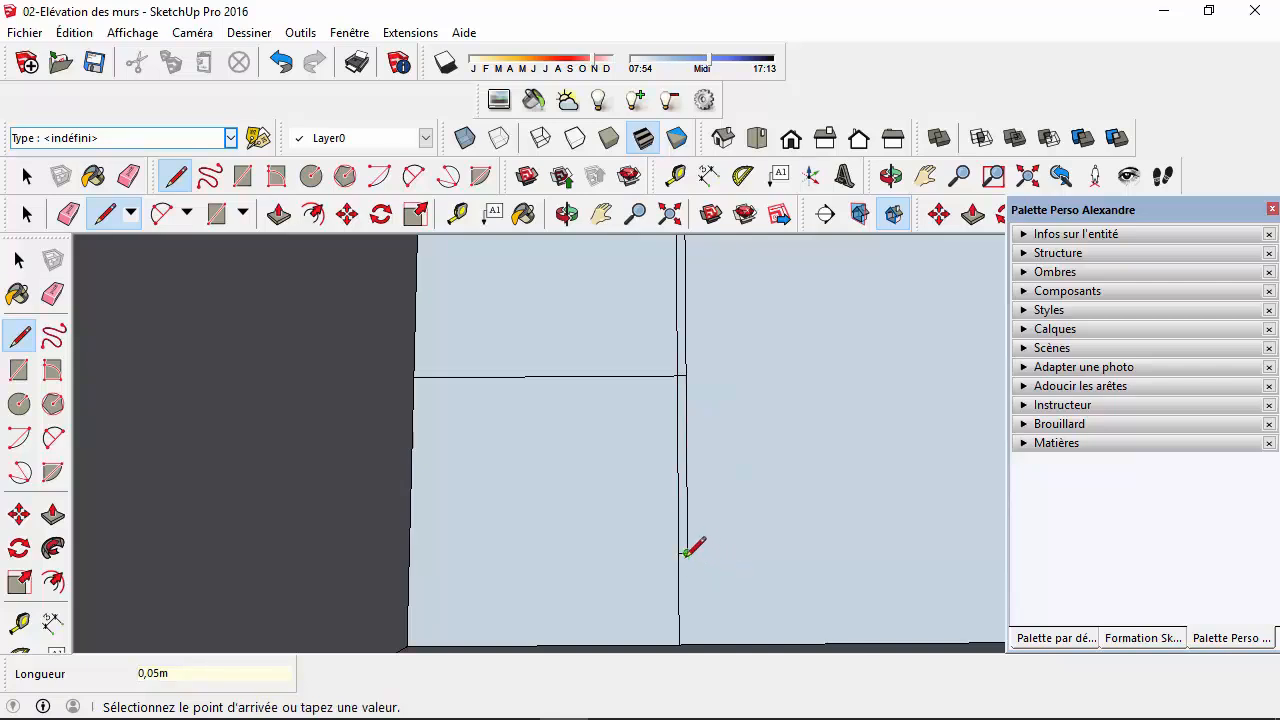
click(681, 645)
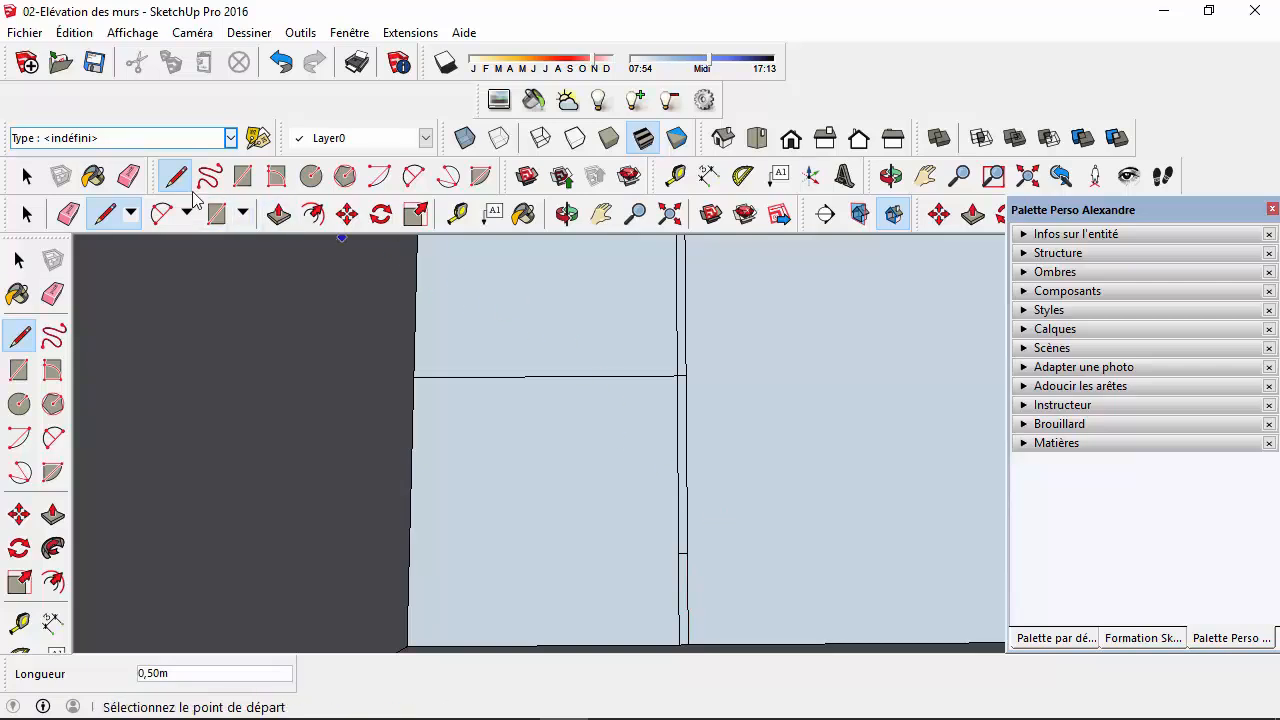
- Delete both long edges between the partition corner and the 0,50 m stub at the end wall to leave an opening
click(27, 176)
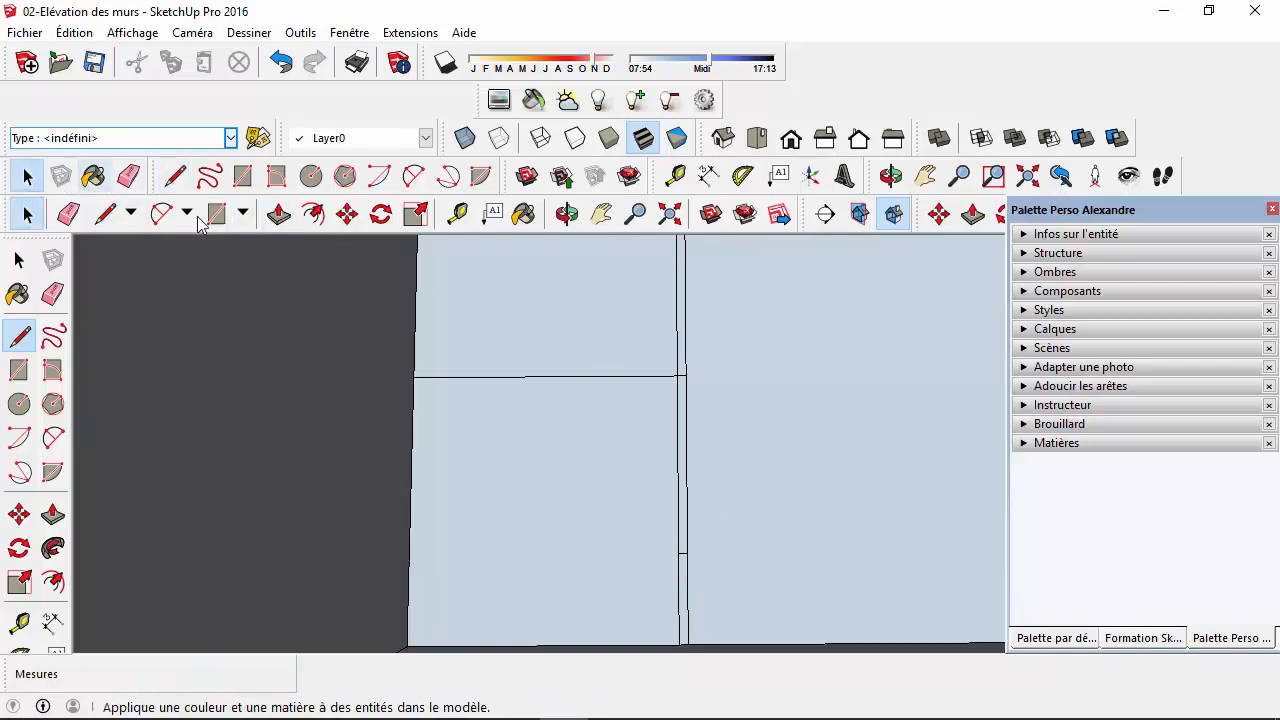
click(677, 402)
key(Delete)
click(686, 410)
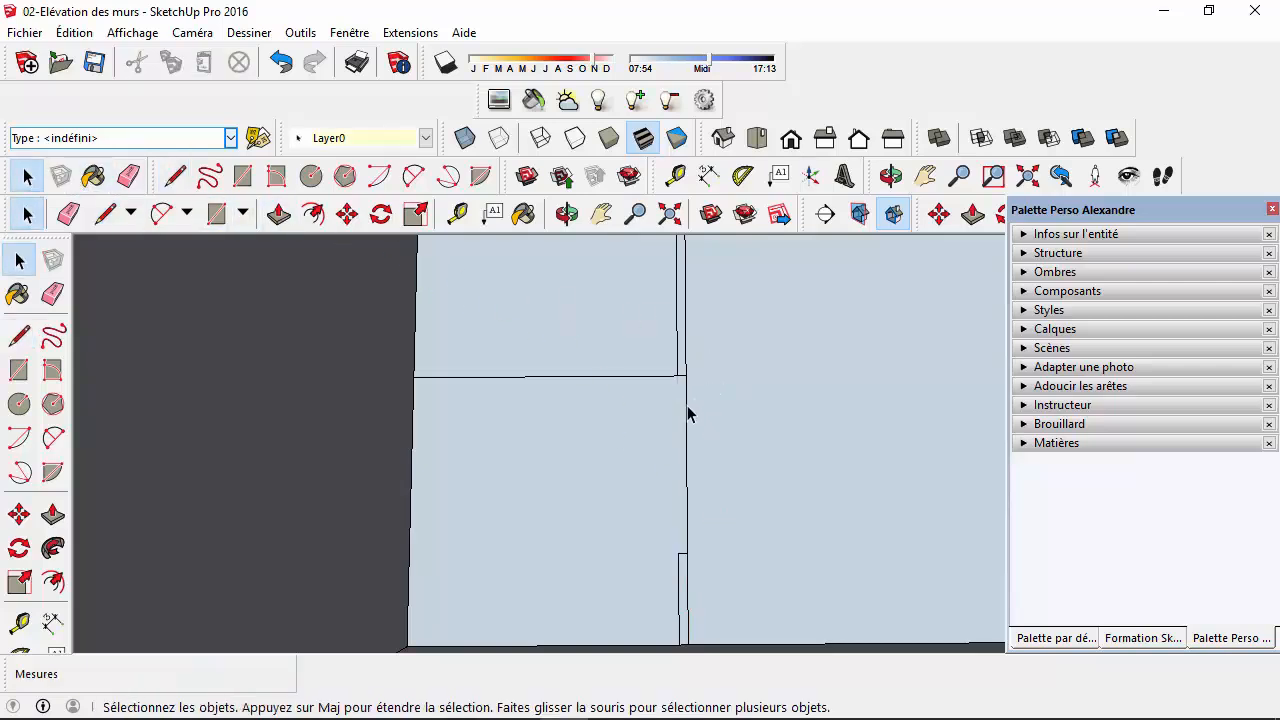
key(Delete)
- Draw a 1,50 m line from the long partition to the outer wall, parallel to the cross line nearest the end wall, outlining that partition's thickness
scroll(672, 398, up, 3)
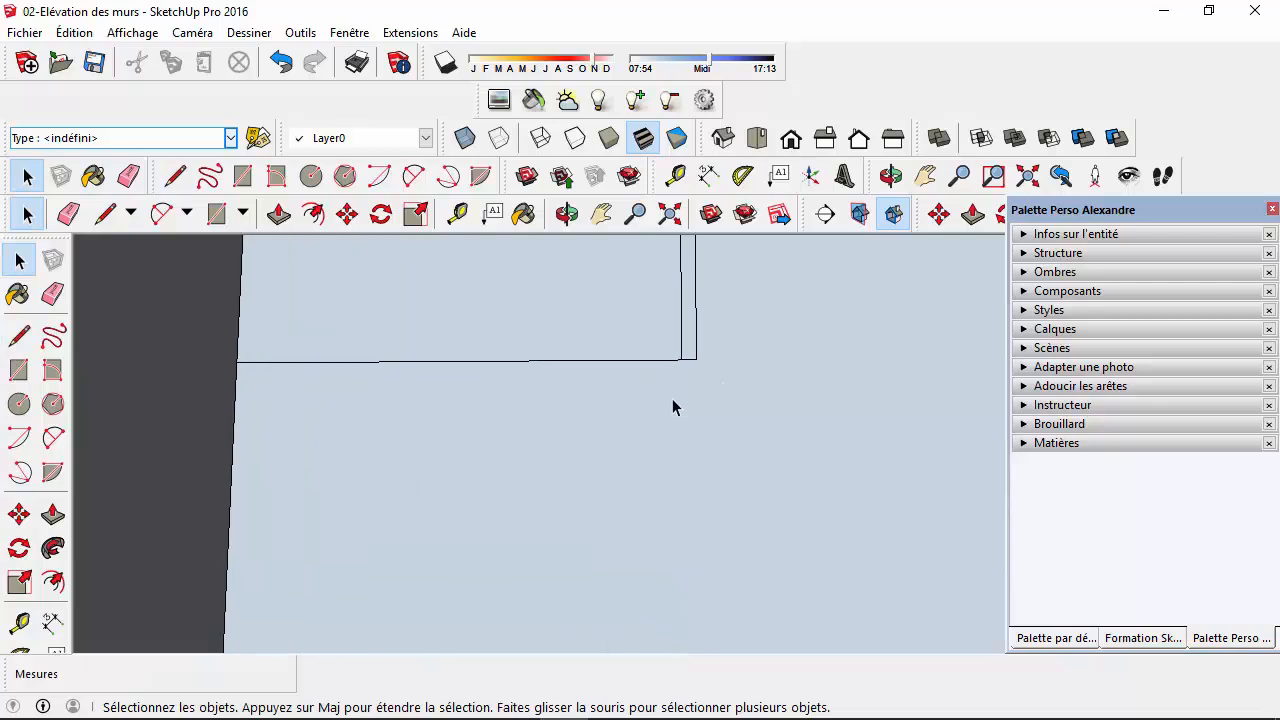
click(105, 213)
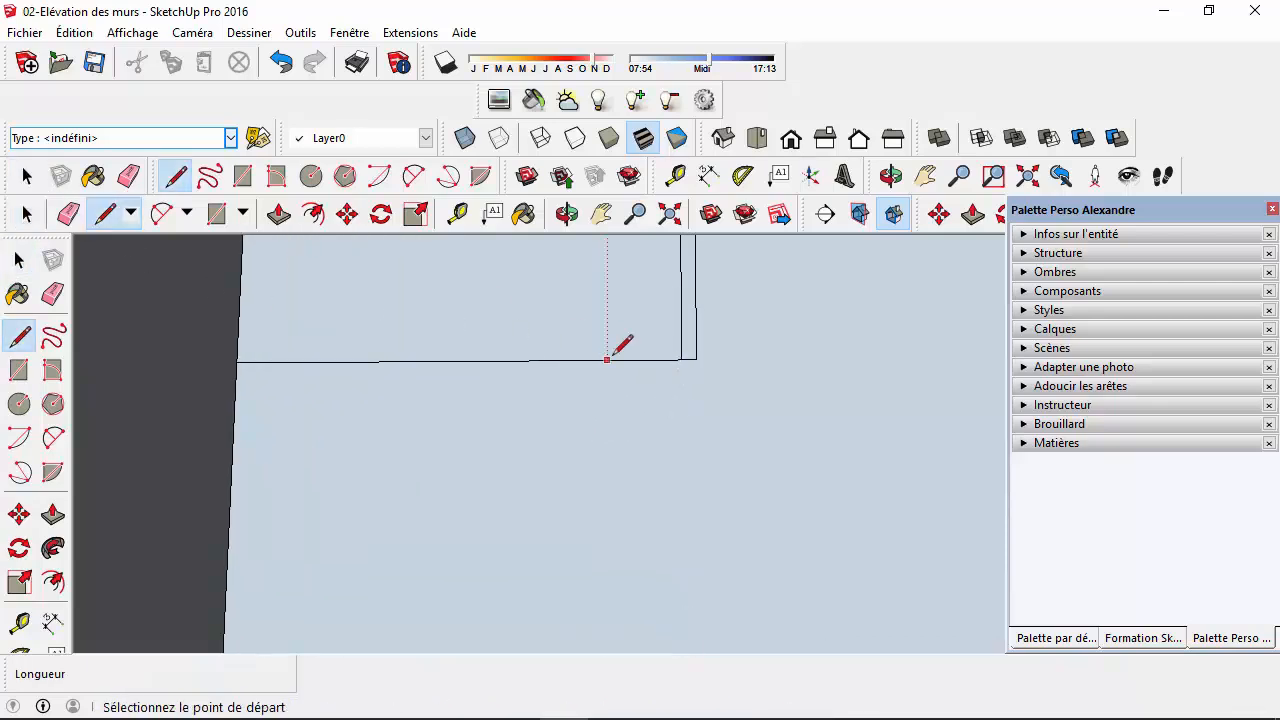
click(681, 342)
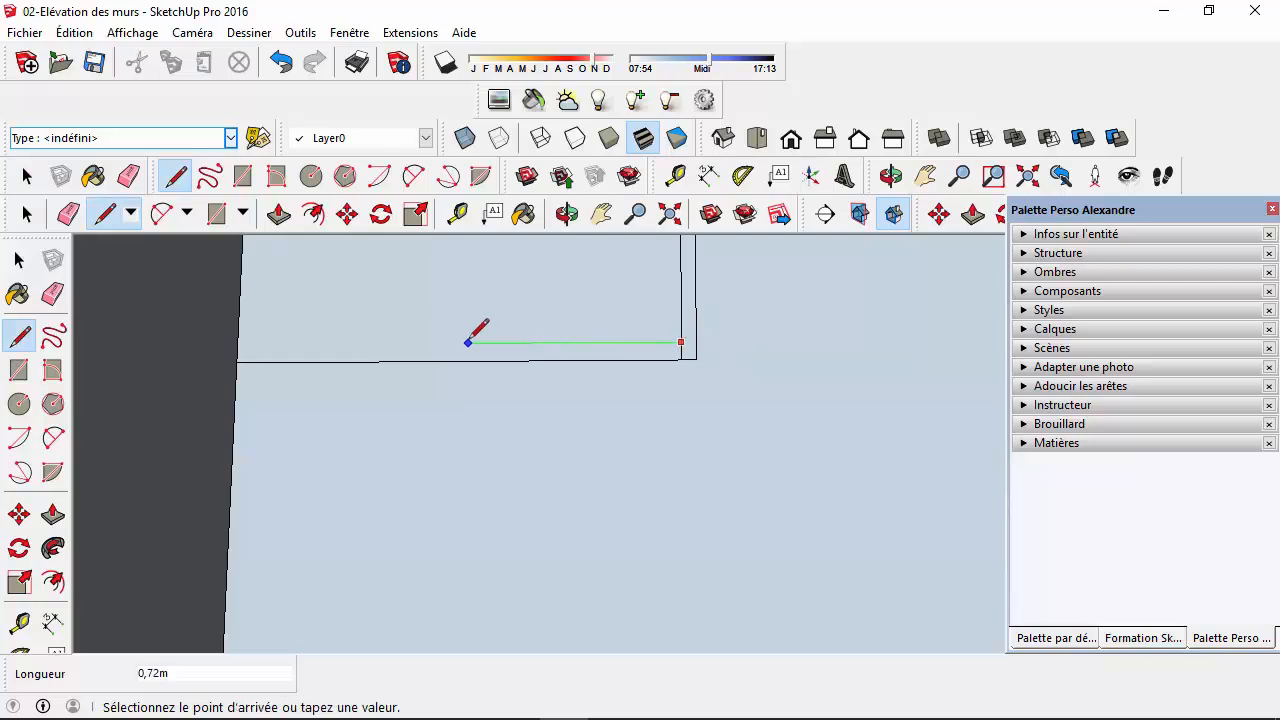
click(239, 342)
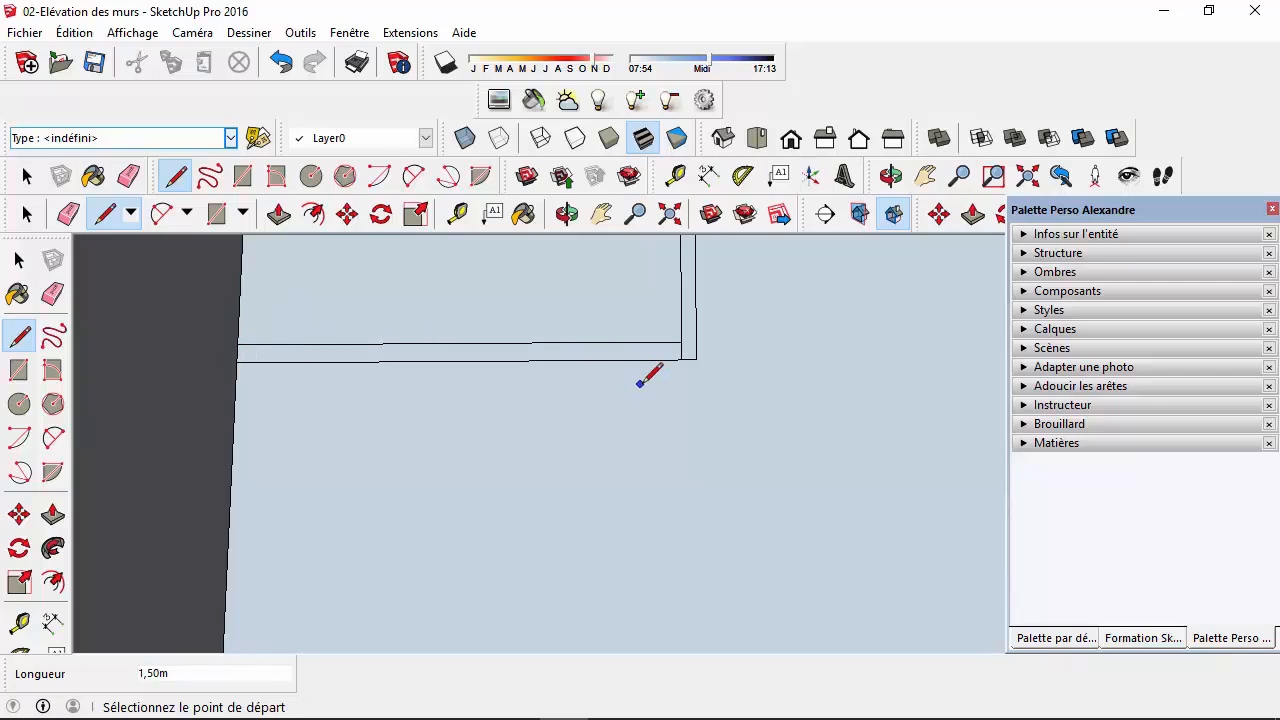
click(27, 176)
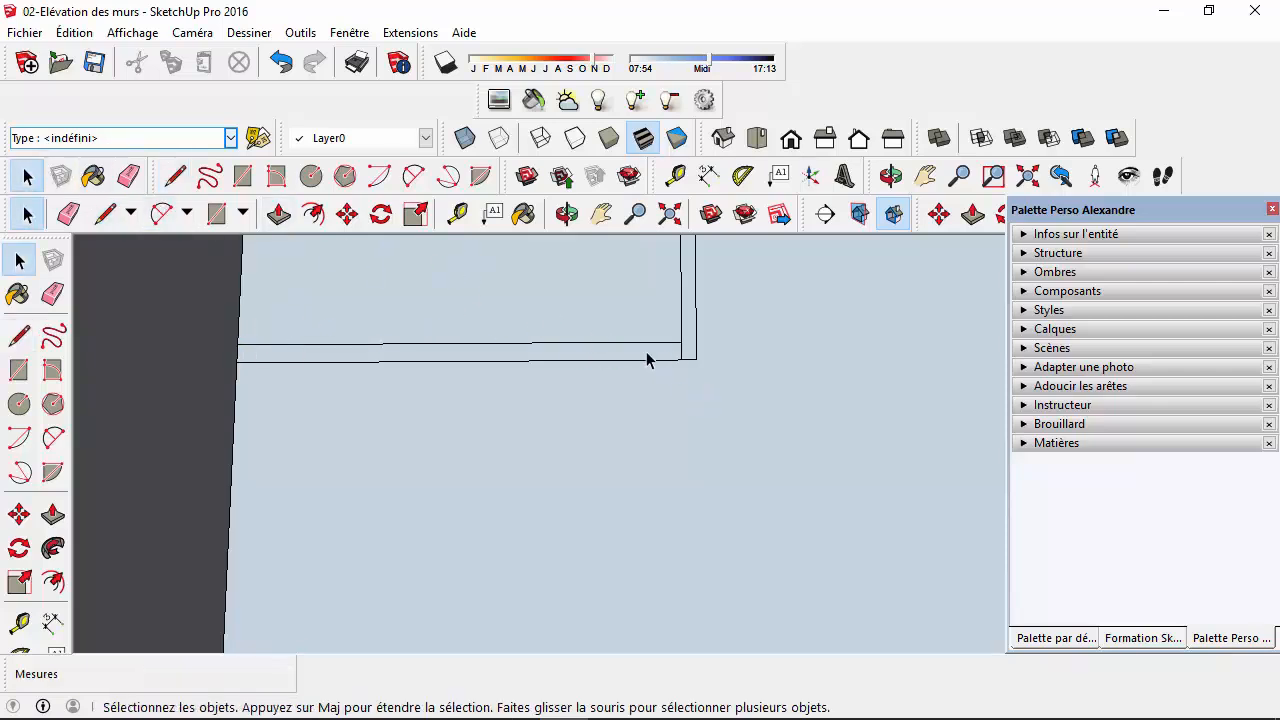
click(682, 354)
click(719, 355)
- Delete the 3,8 m line across the large room and the outer-wall segment of the small area's far short edge
middle_drag(719, 352, 778, 370)
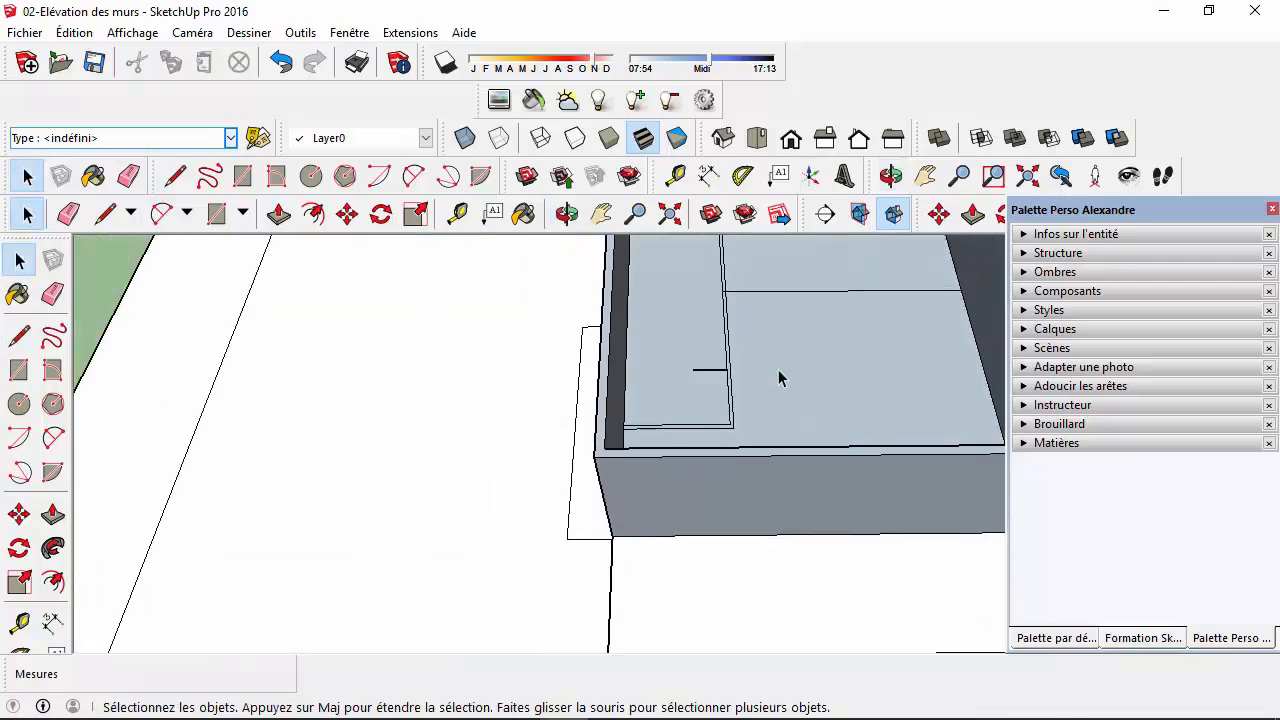
scroll(778, 370, down, 3)
scroll(823, 290, up, 3)
scroll(728, 285, up, 2)
scroll(727, 290, down, 2)
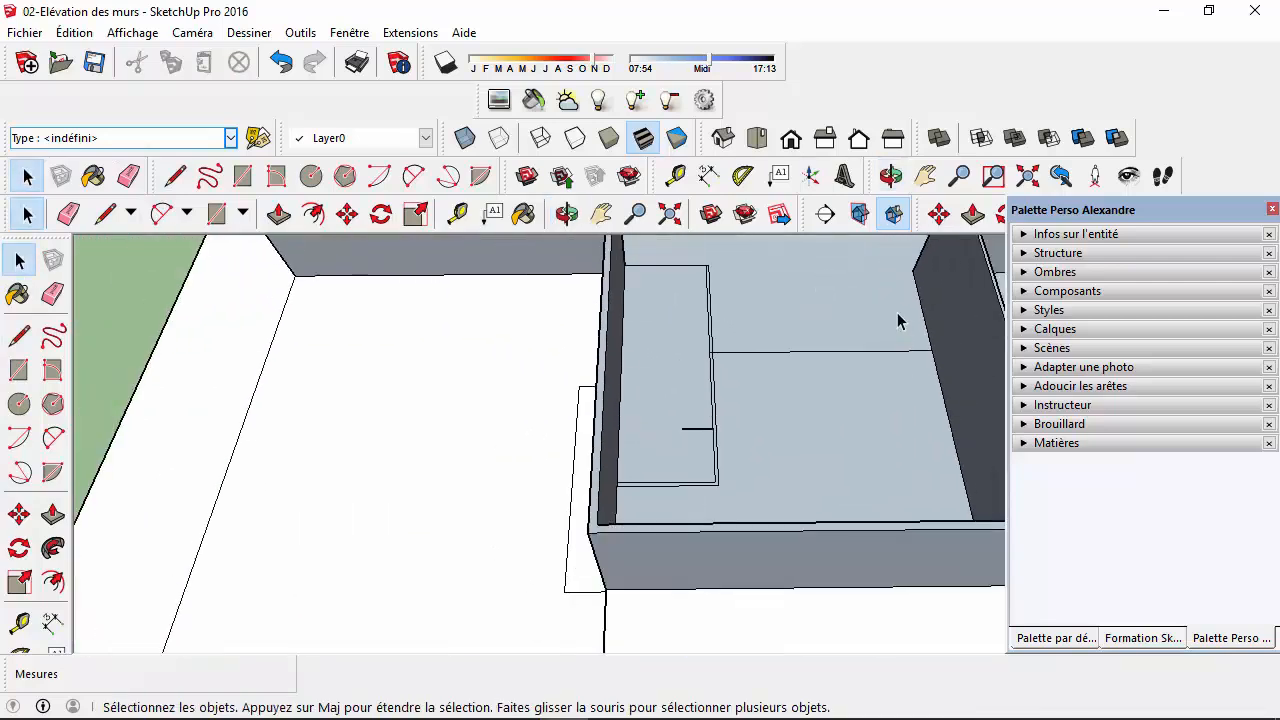
click(793, 350)
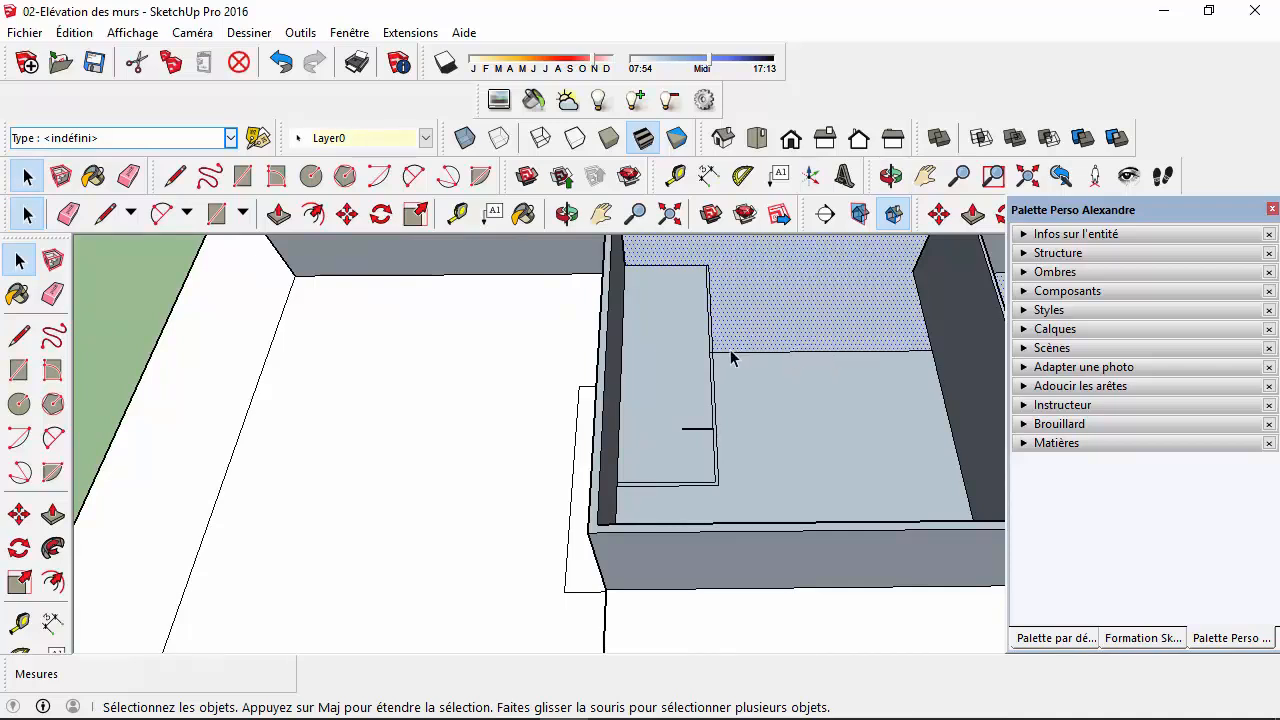
click(747, 353)
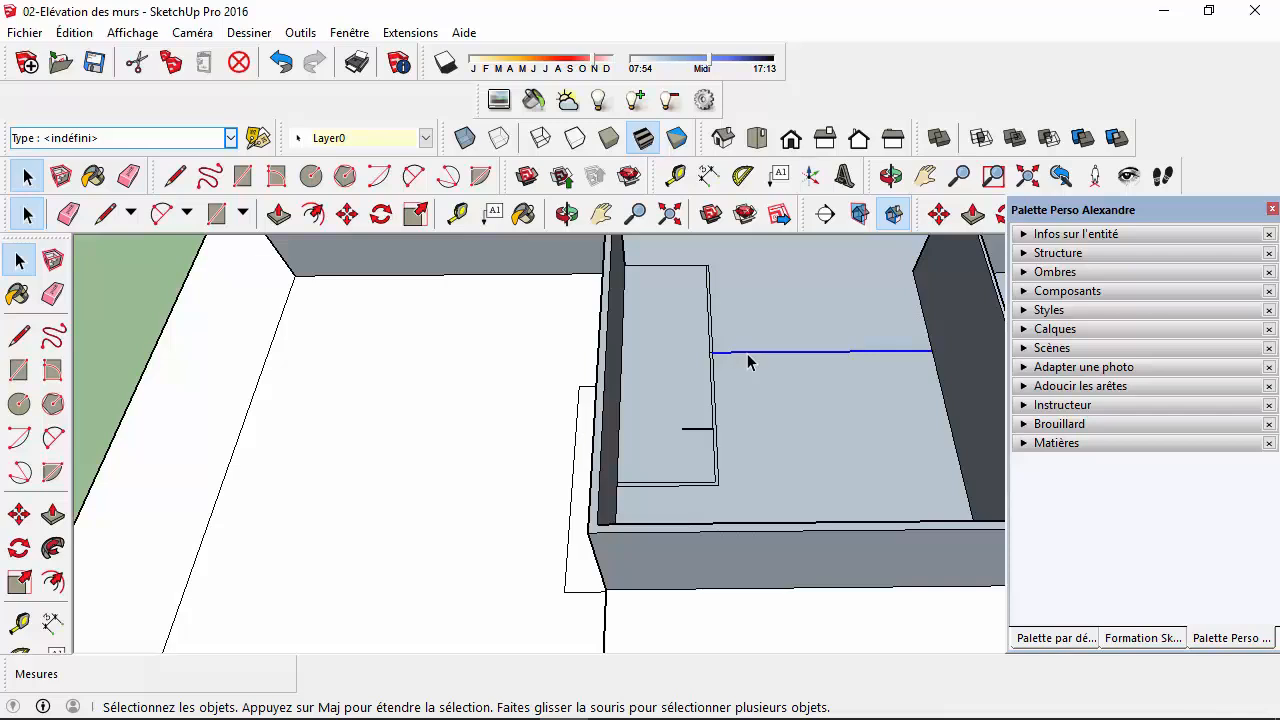
key(Delete)
click(666, 266)
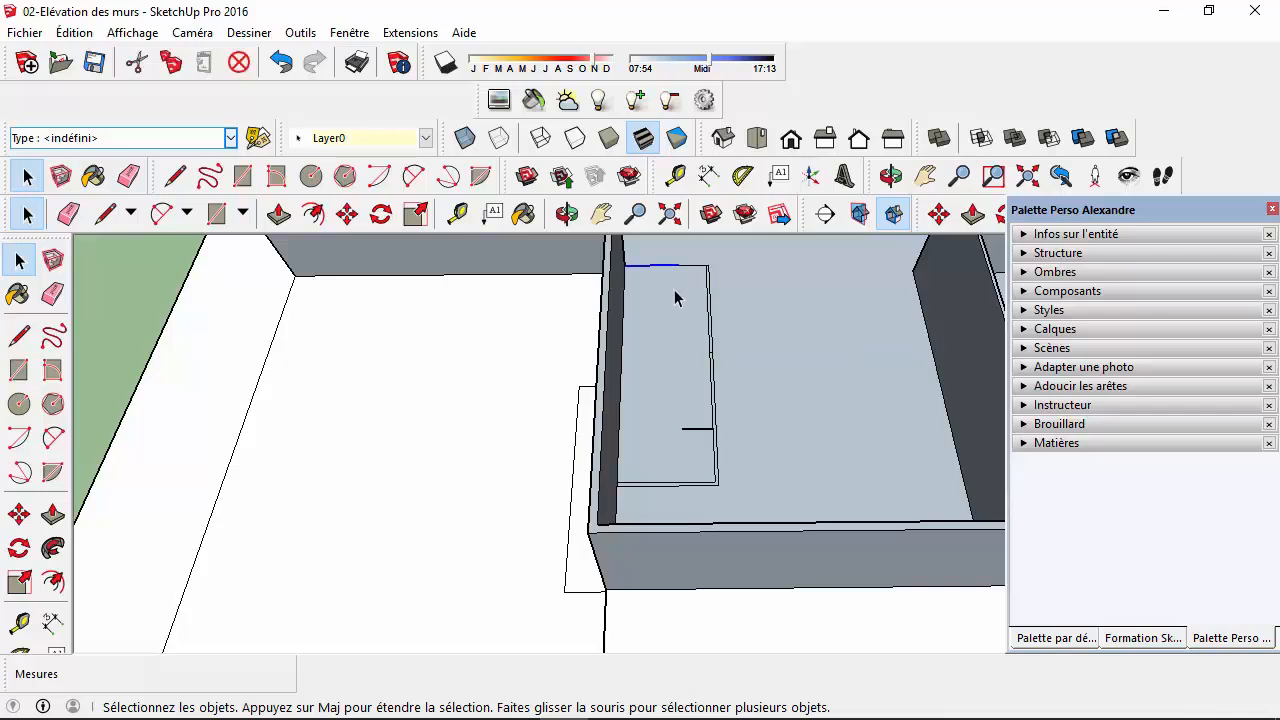
key(Delete)
middle_drag(694, 270, 689, 346)
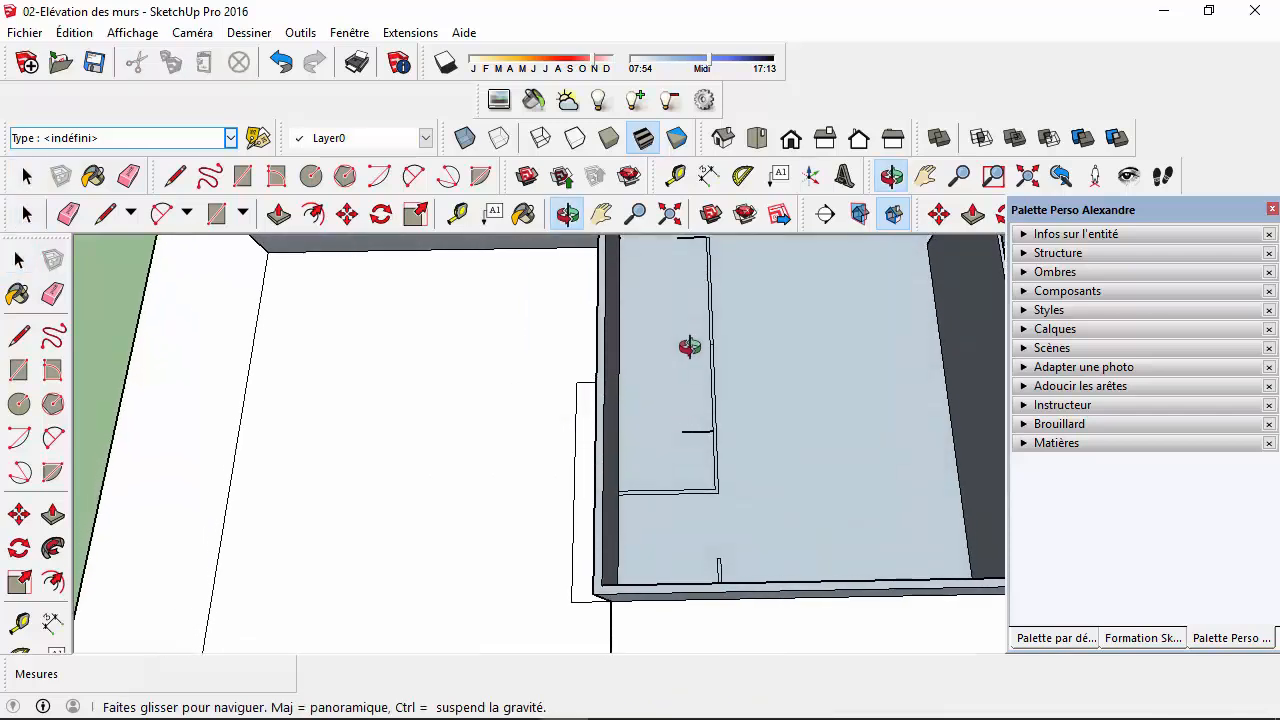
scroll(695, 271, up, 2)
scroll(697, 275, down, 4)
scroll(699, 248, up, 1)
scroll(699, 248, up, 2)
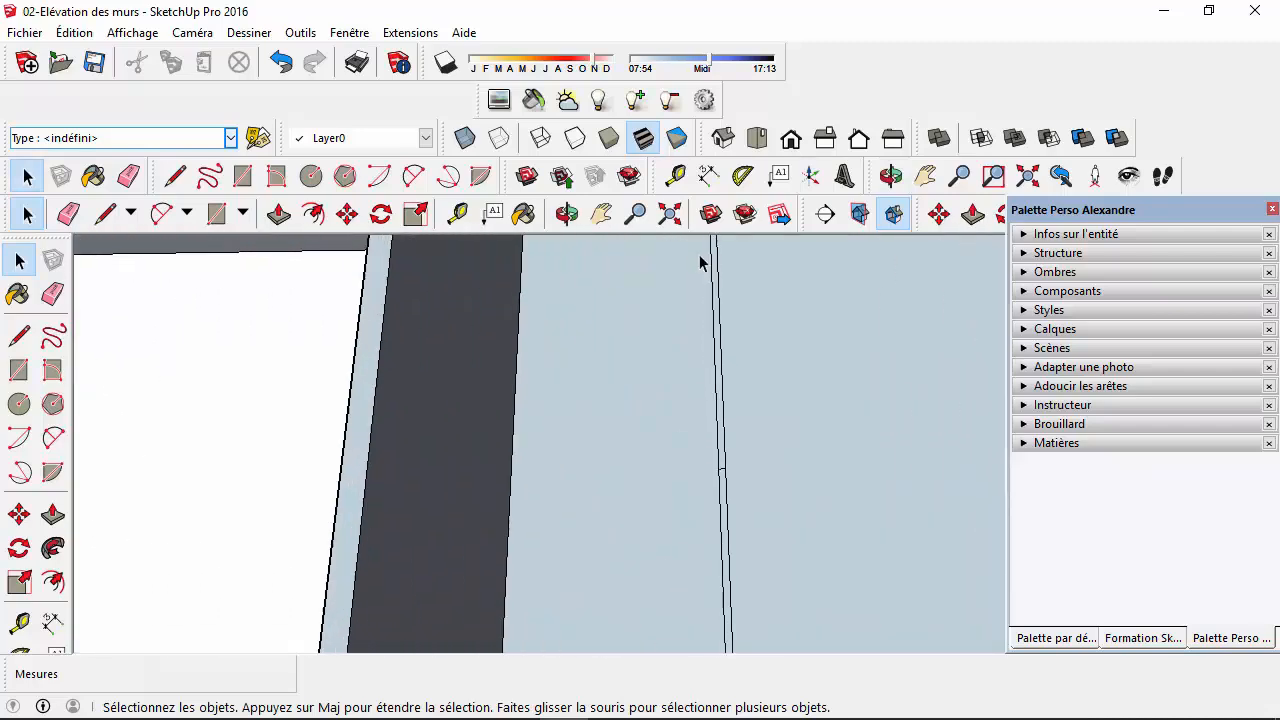
scroll(703, 257, down, 4)
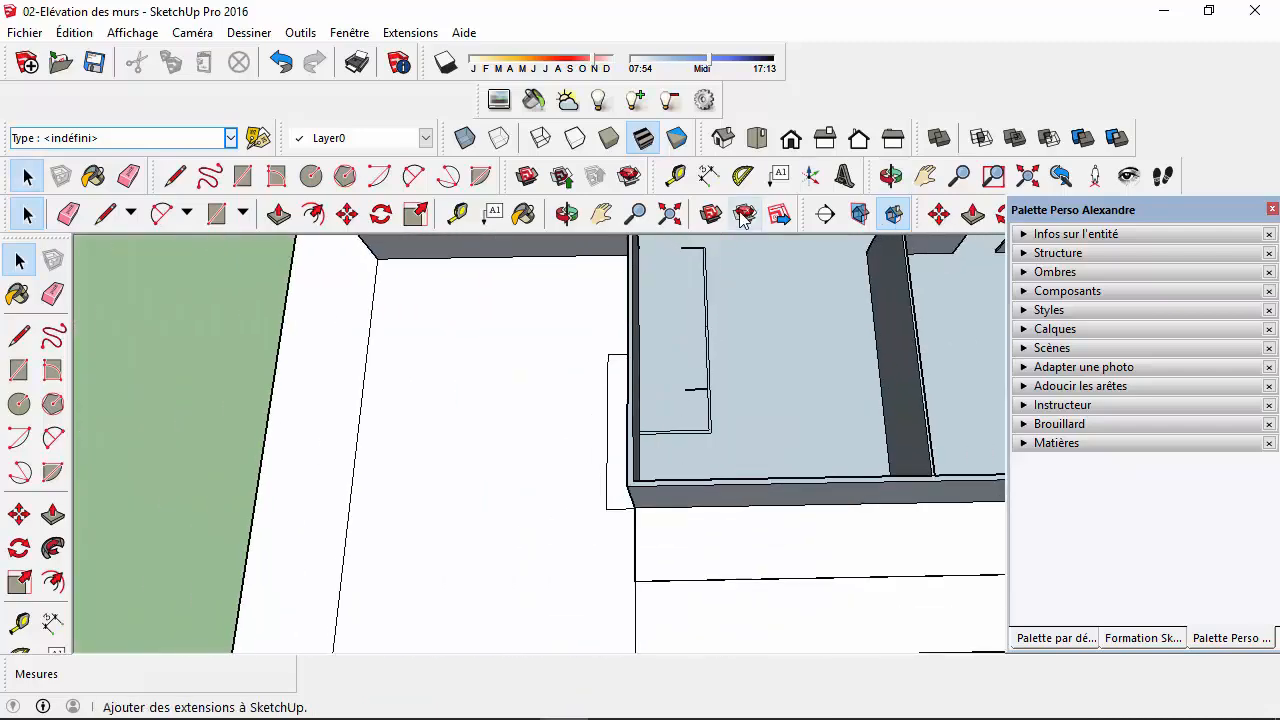
- Close the short return at the long partition's far end with a 0,05 m end line and a 0,50 m parallel line back to the partition
click(927, 179)
drag(682, 303, 655, 426)
scroll(655, 426, up, 3)
scroll(680, 401, up, 2)
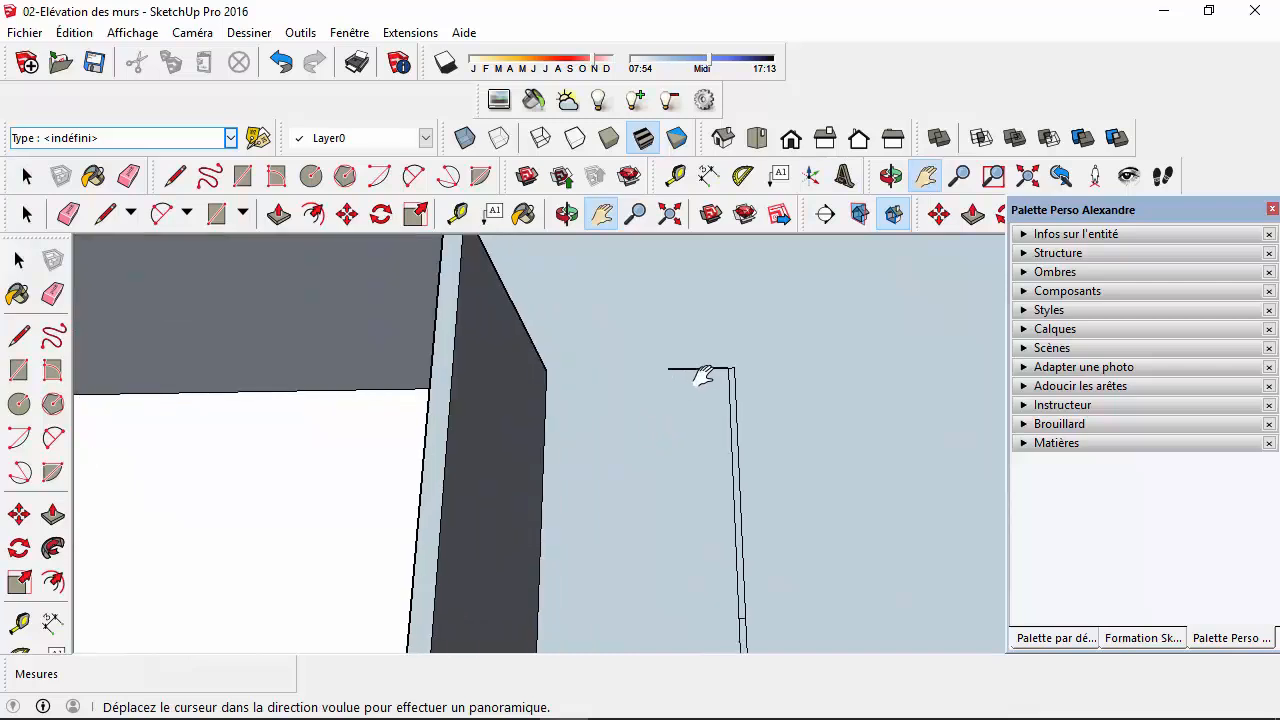
click(175, 177)
click(667, 368)
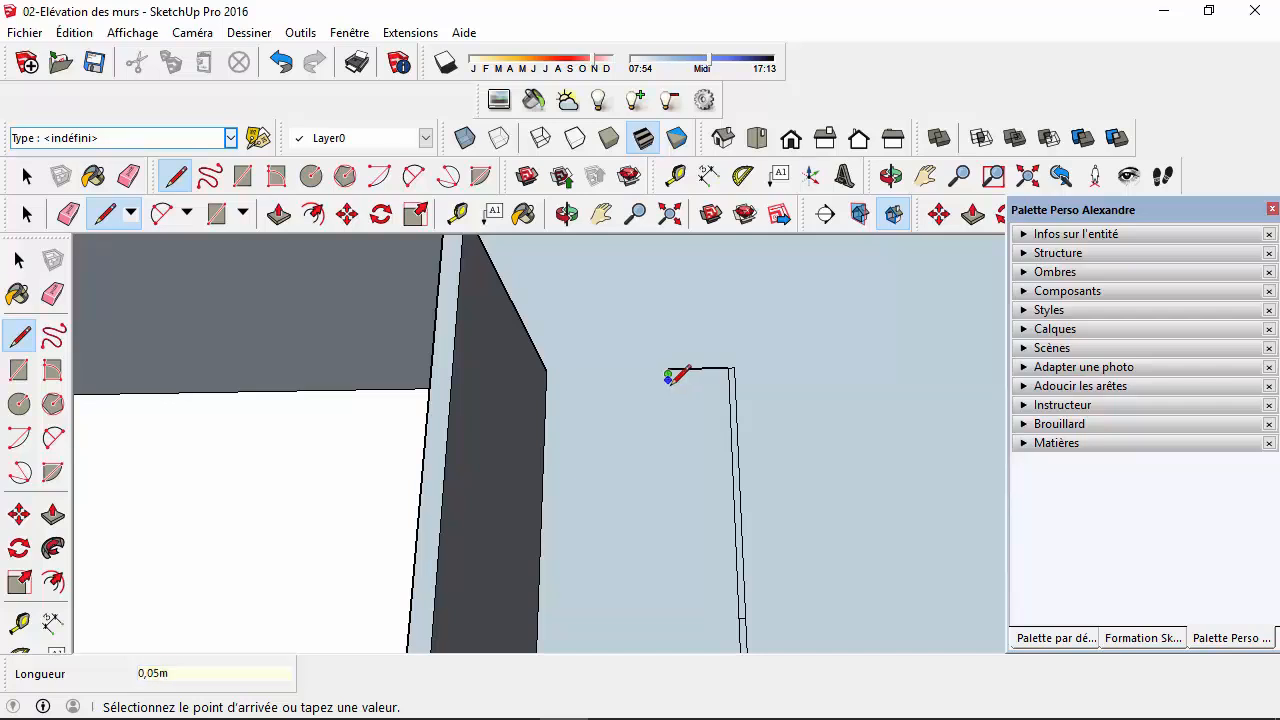
scroll(670, 380, up, 3)
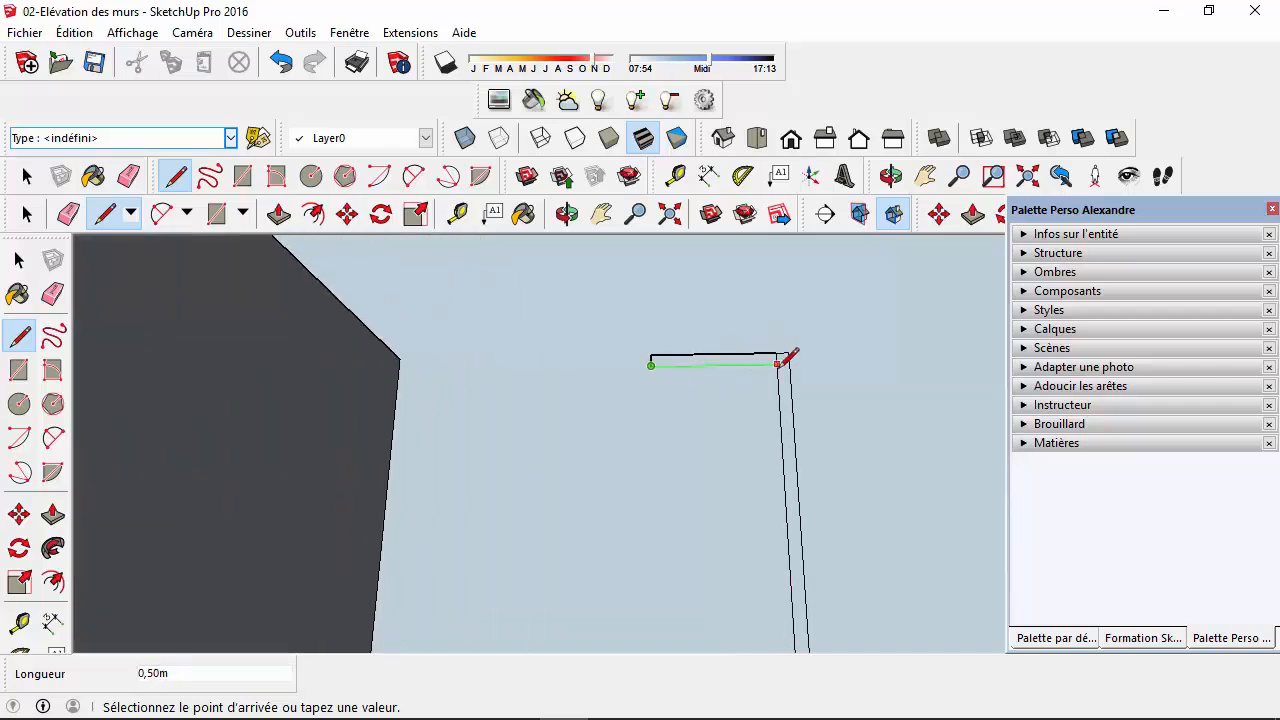
click(779, 363)
click(24, 210)
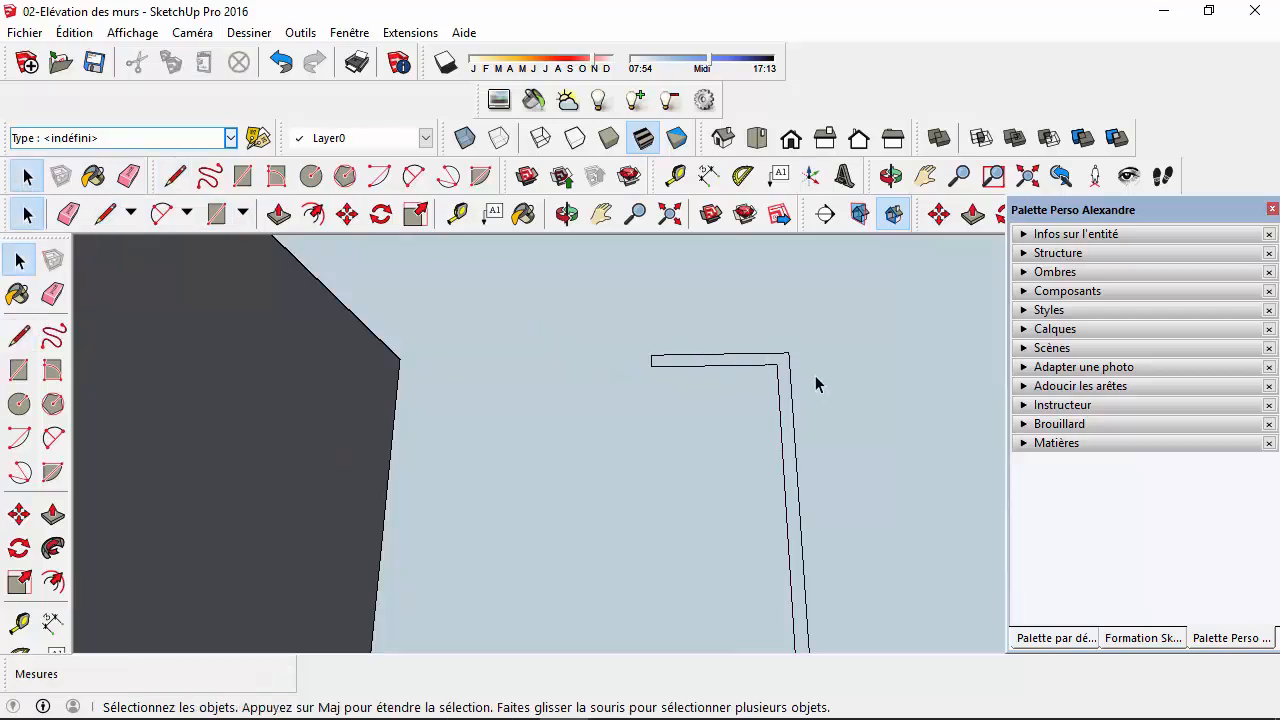
scroll(814, 380, down, 3)
scroll(806, 488, down, 3)
scroll(929, 514, up, 2)
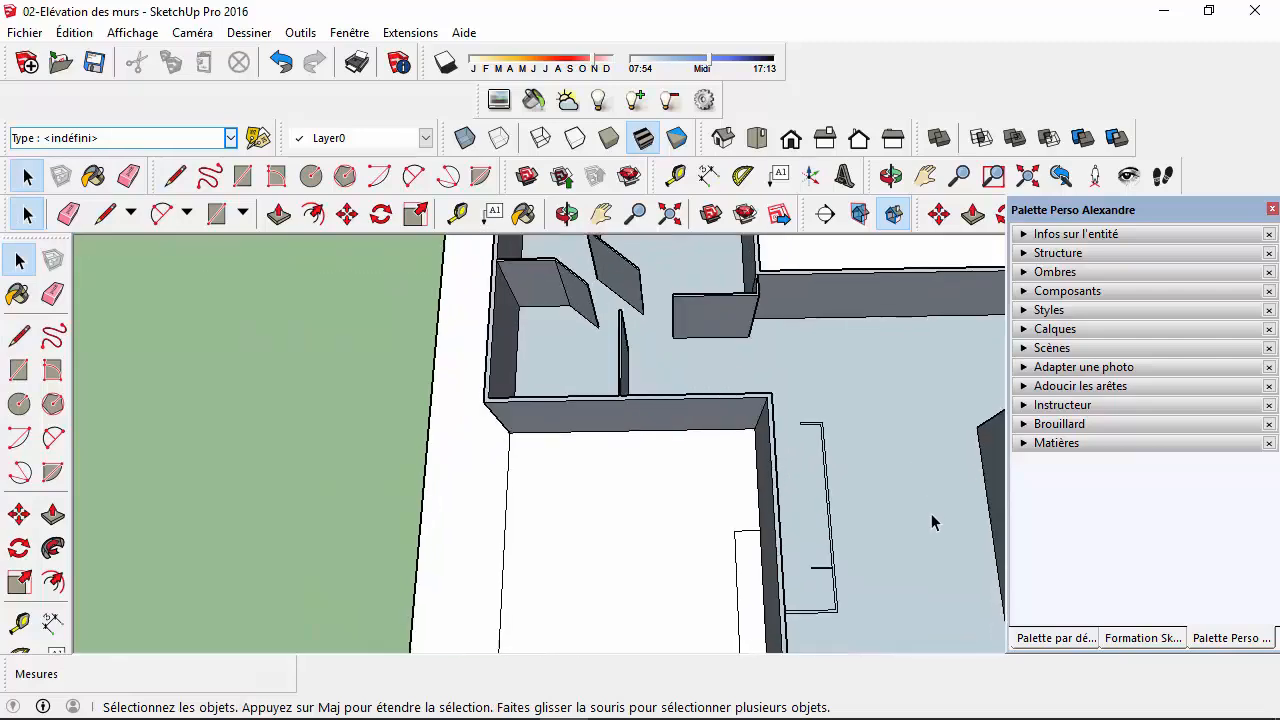
click(278, 214)
scroll(846, 434, up, 3)
scroll(780, 370, up, 2)
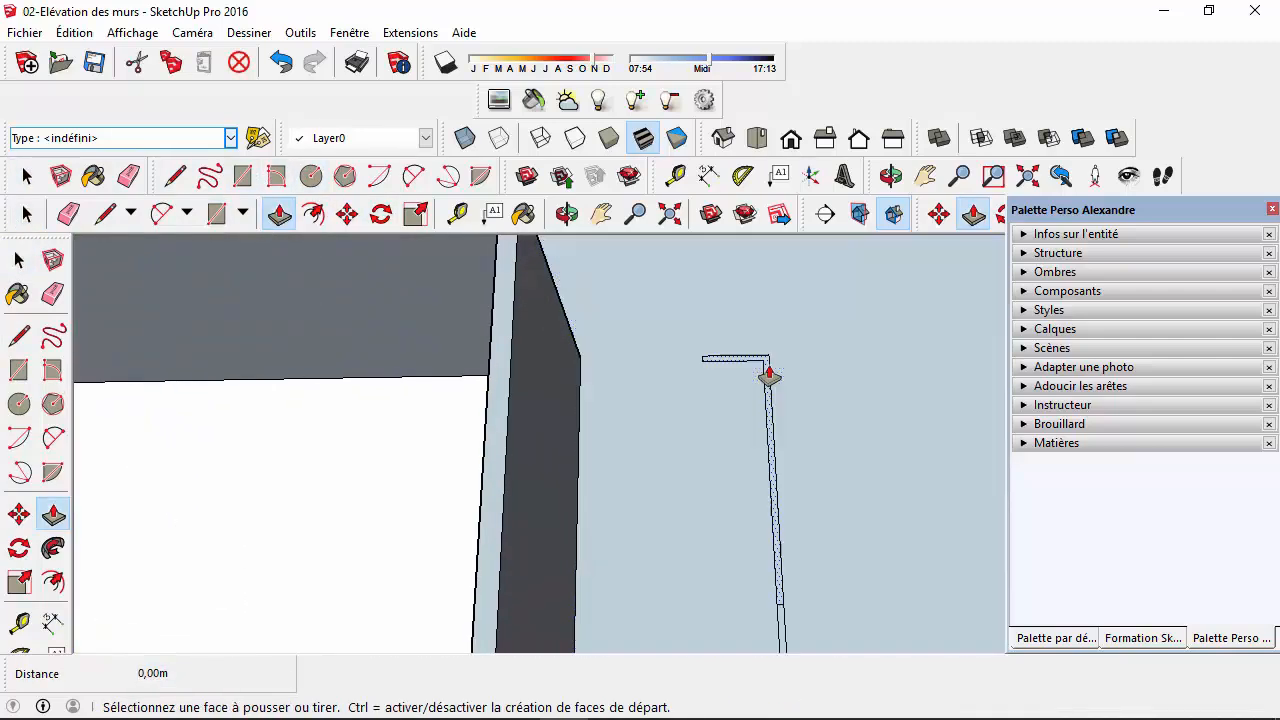
click(766, 371)
key(Escape)
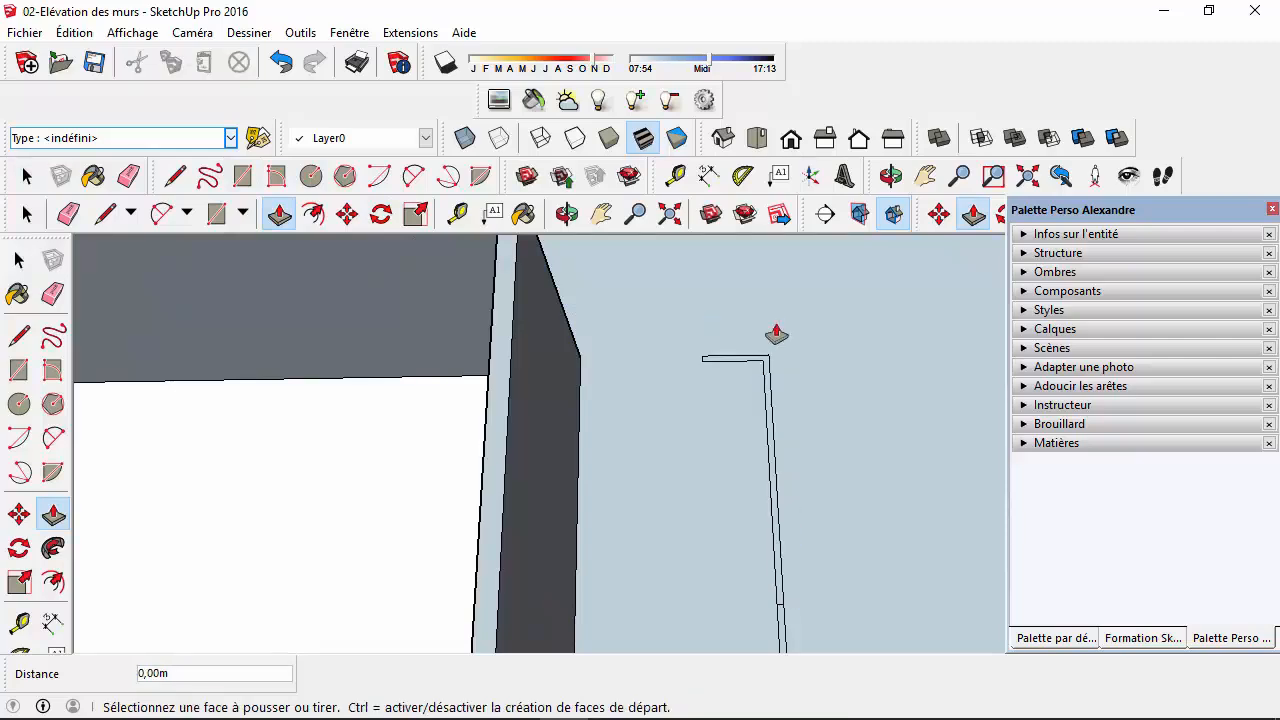
- Delete the short cross edge that divides the long partition's outline so its footprint becomes a single face
scroll(795, 605, down, 2)
scroll(808, 622, up, 2)
scroll(810, 625, up, 2)
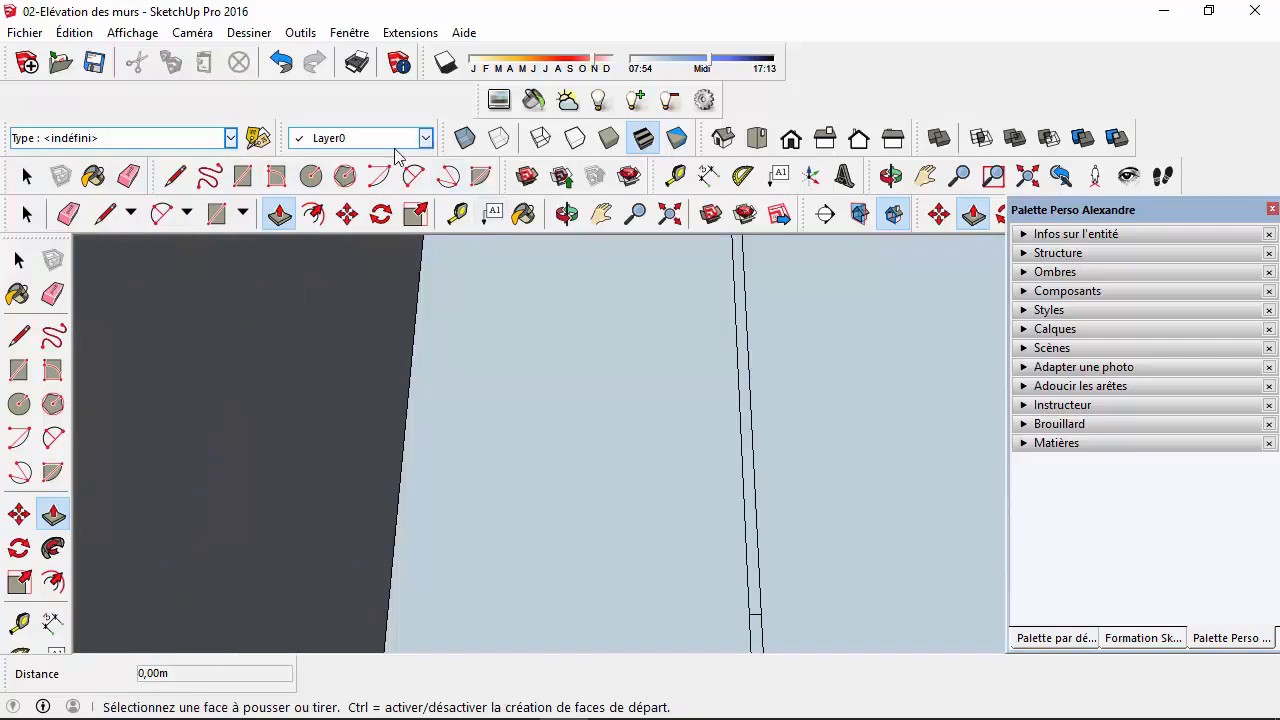
key(b)
key(space)
click(756, 615)
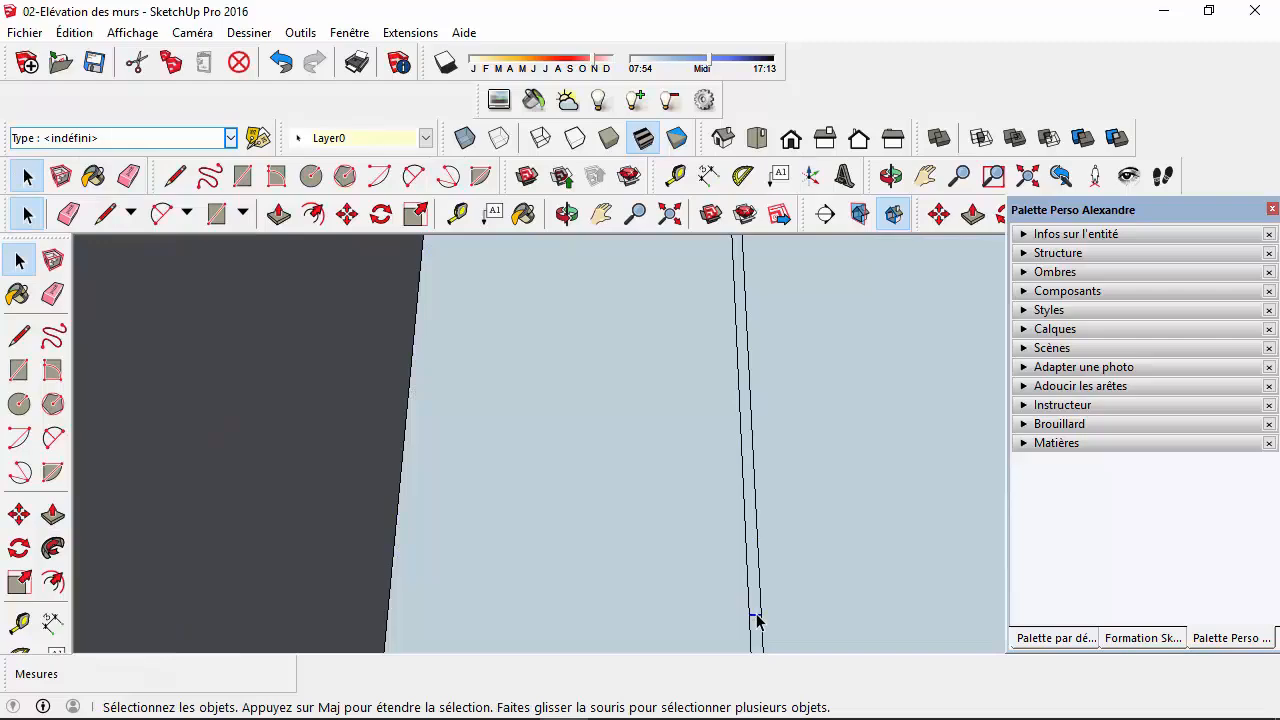
key(Delete)
scroll(780, 610, down, 4)
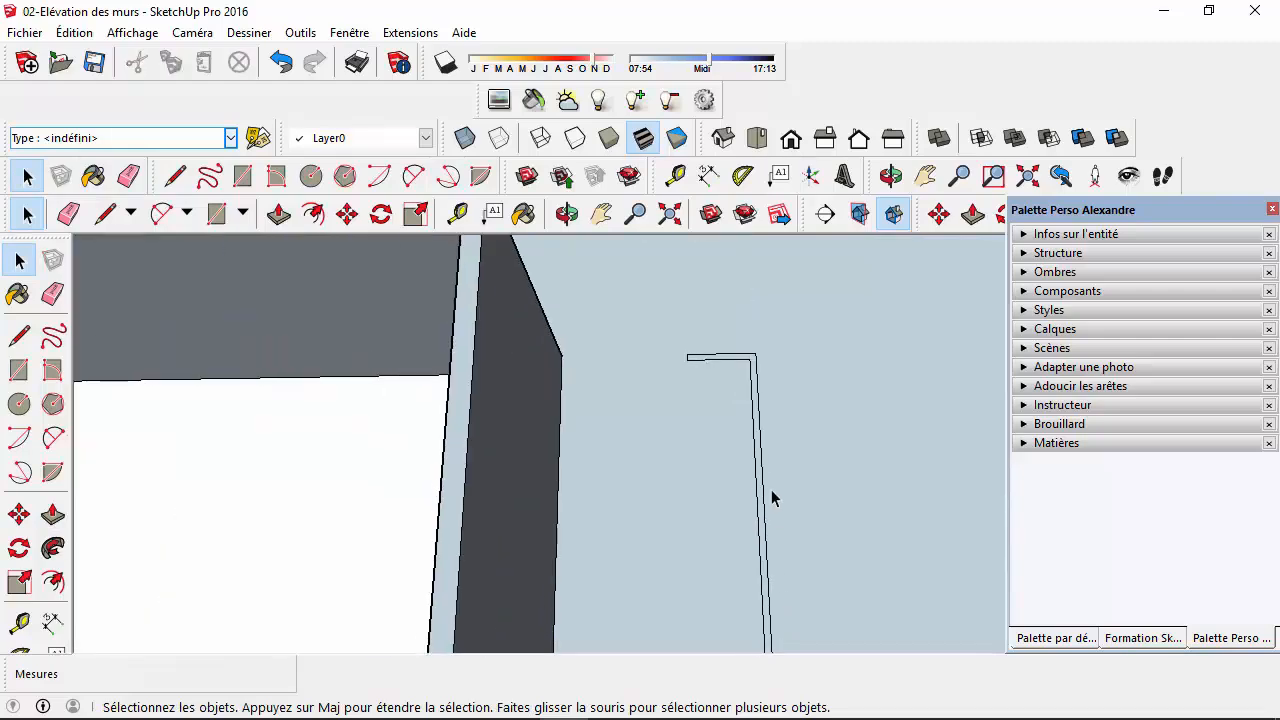
- Push/Pull the long partition's face, including its short return, up to 2,2 m
click(279, 214)
scroll(695, 395, up, 4)
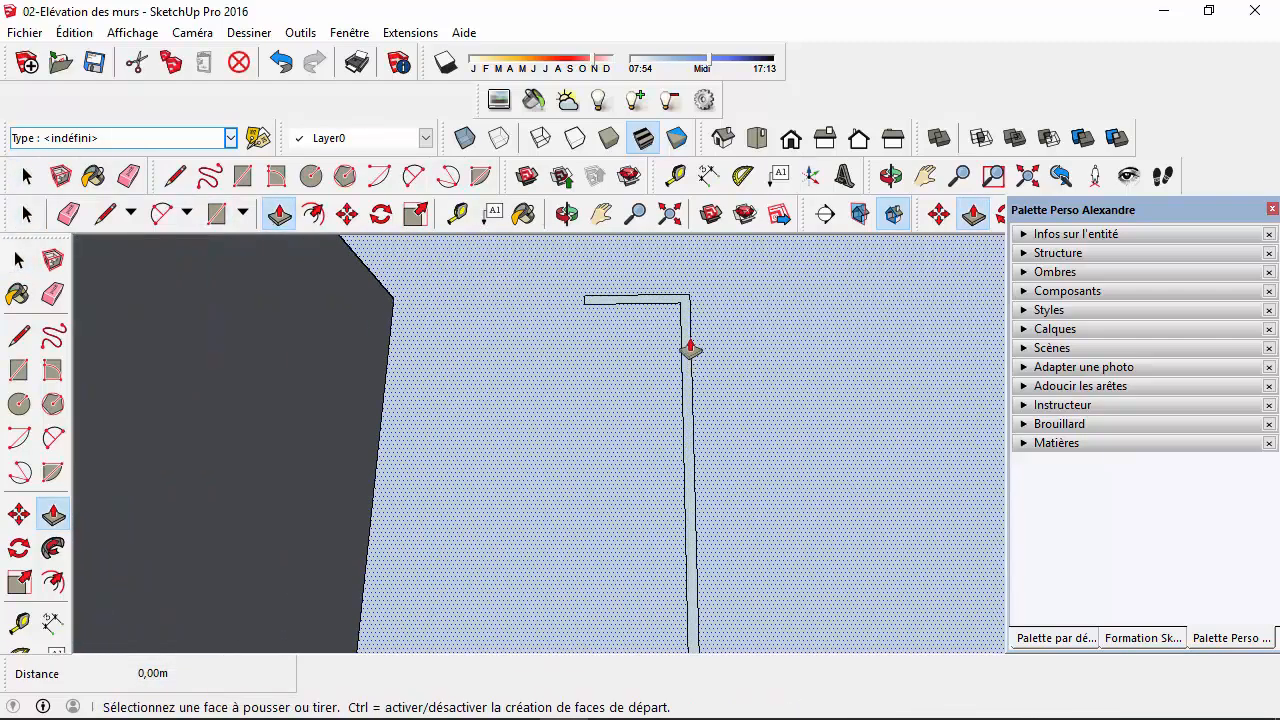
click(688, 342)
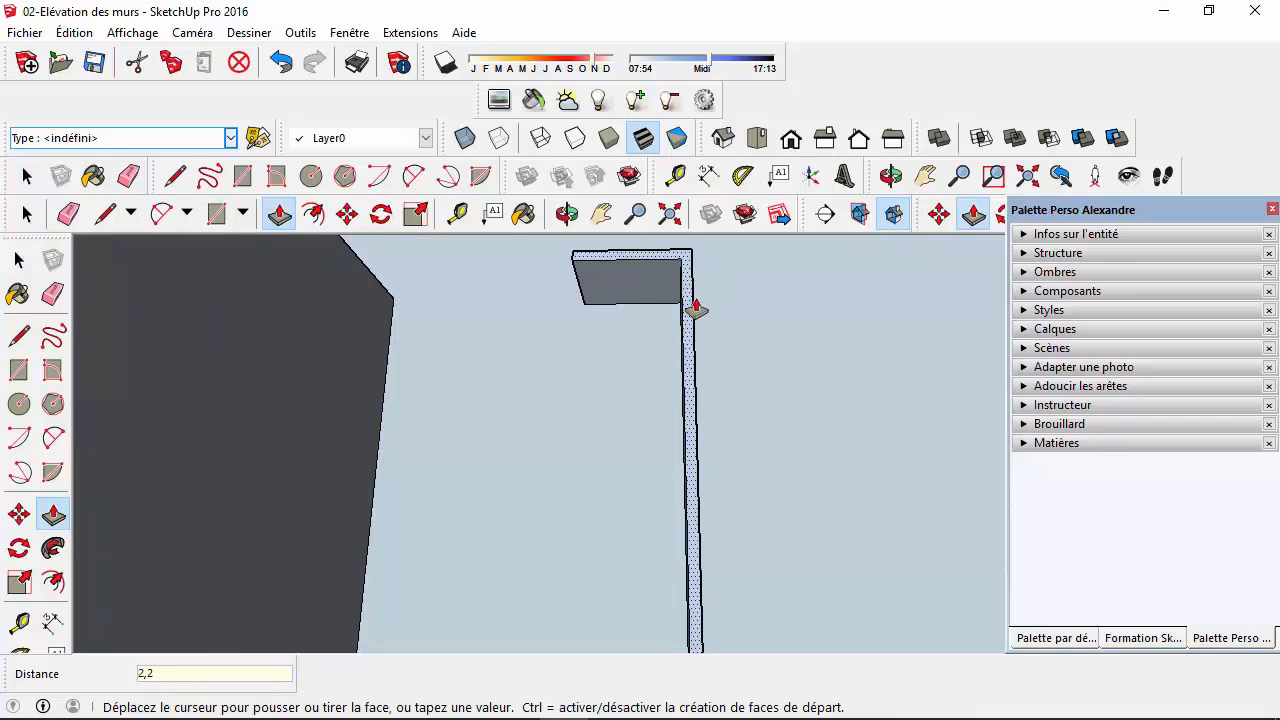
text(2,2)
key(Return)
scroll(690, 450, down, 5)
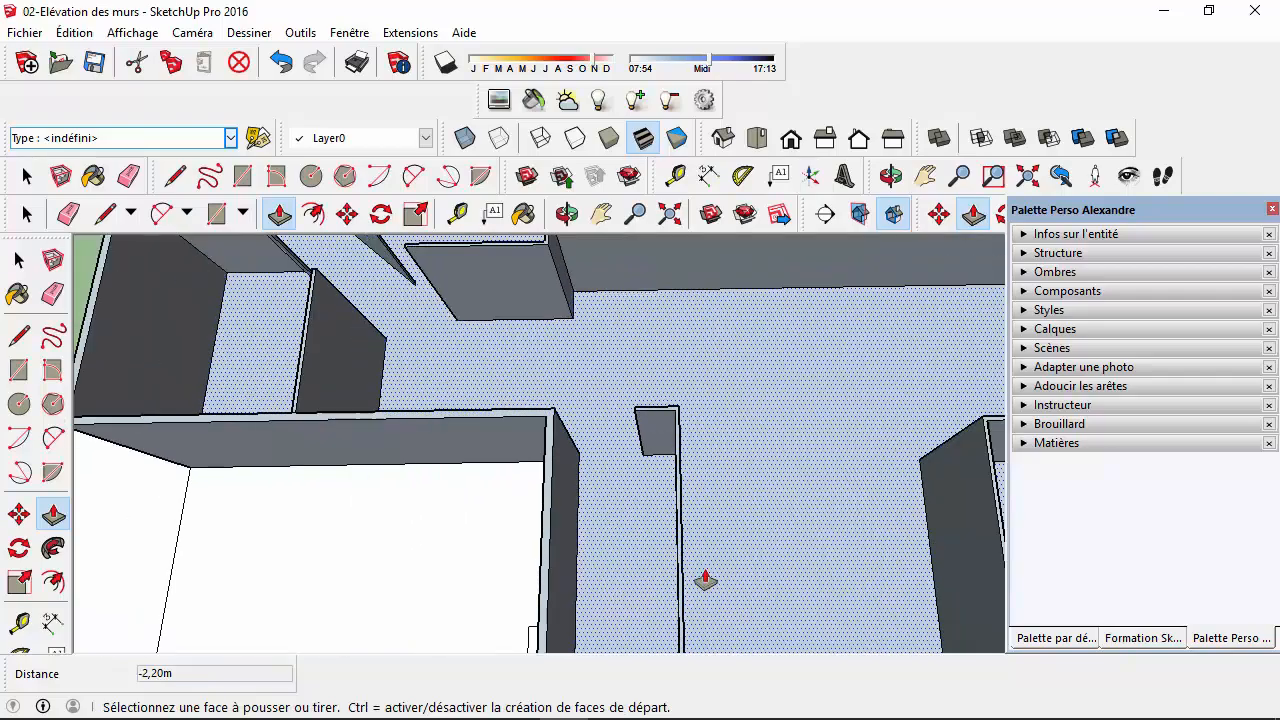
scroll(706, 581, down, 5)
- Outline the intermediate stub inside the long partition with a 0,05 m end line and a 0,50 m parallel line back to the partition
middle_drag(714, 592, 710, 417)
scroll(674, 580, up, 4)
middle_drag(674, 583, 918, 593)
scroll(918, 593, down, 2)
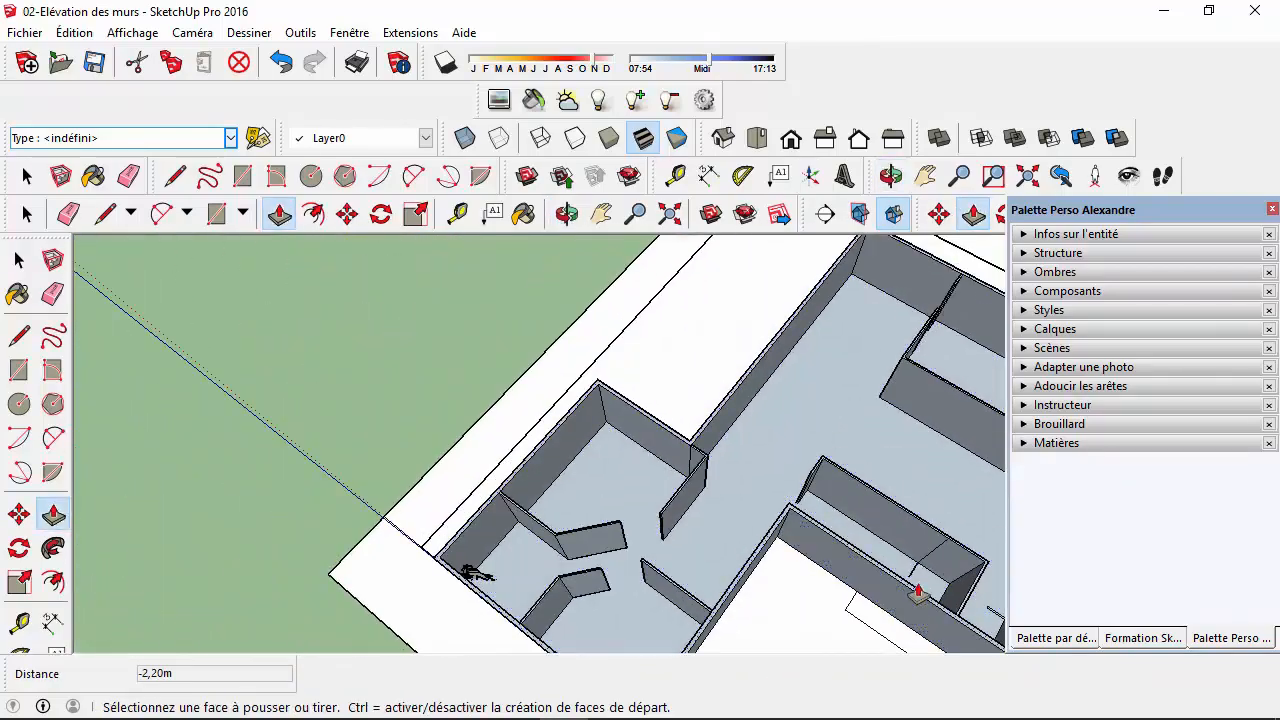
scroll(918, 590, up, 10)
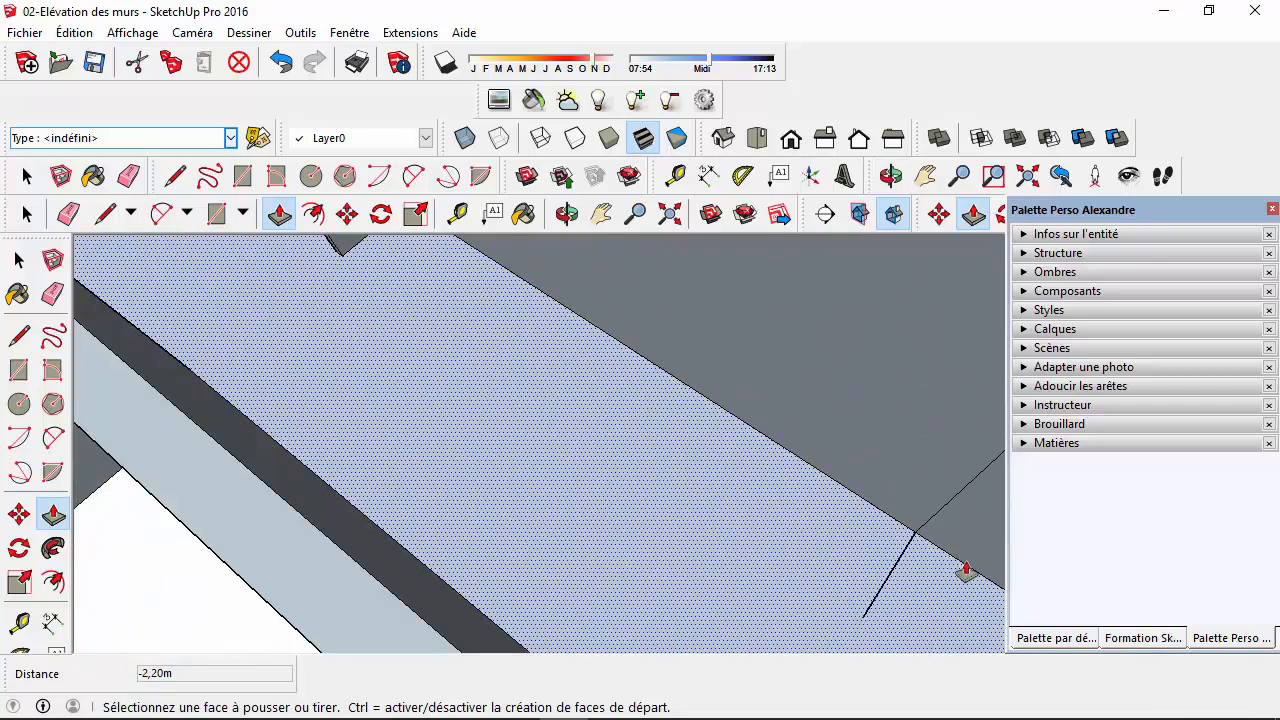
scroll(895, 604, up, 2)
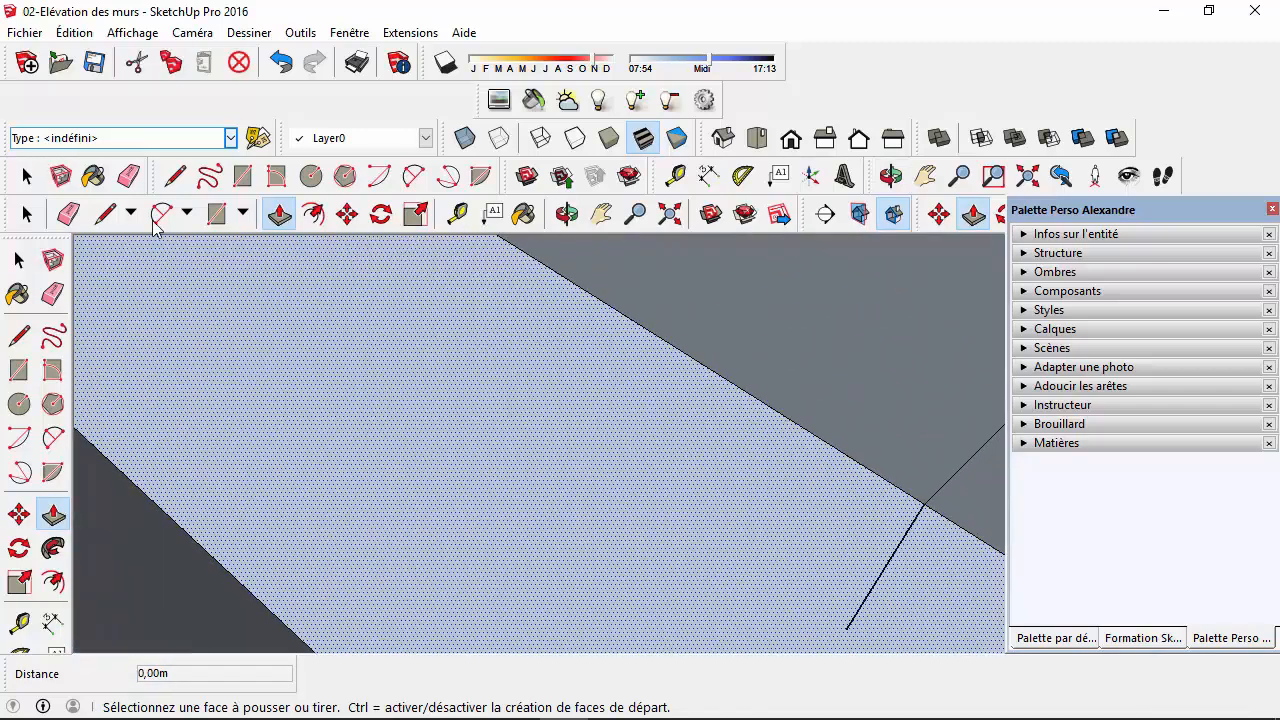
click(175, 178)
click(846, 629)
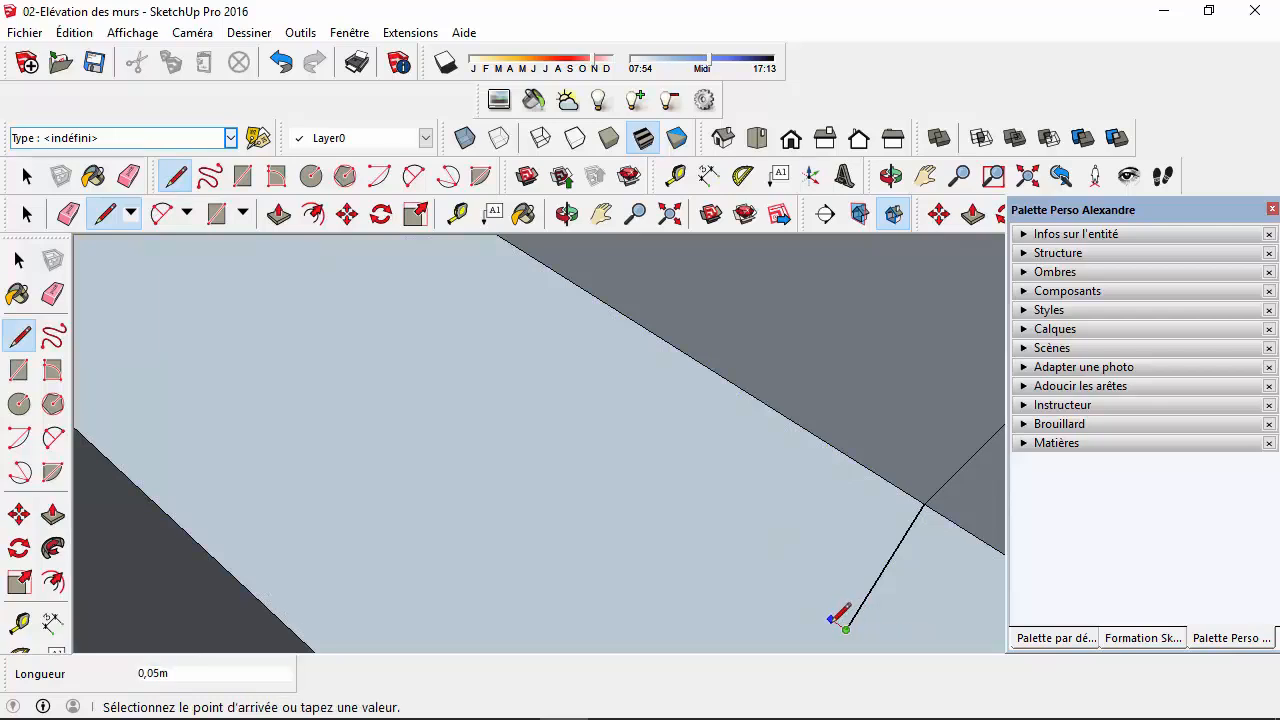
click(831, 619)
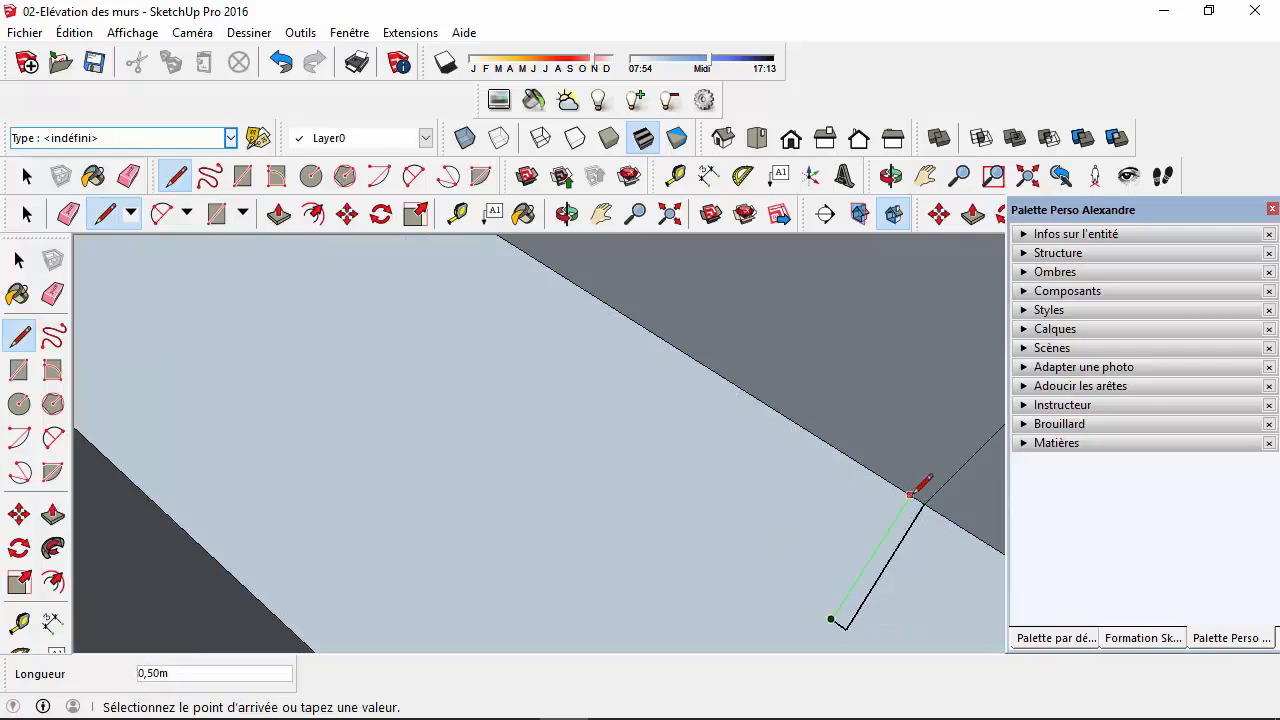
click(911, 494)
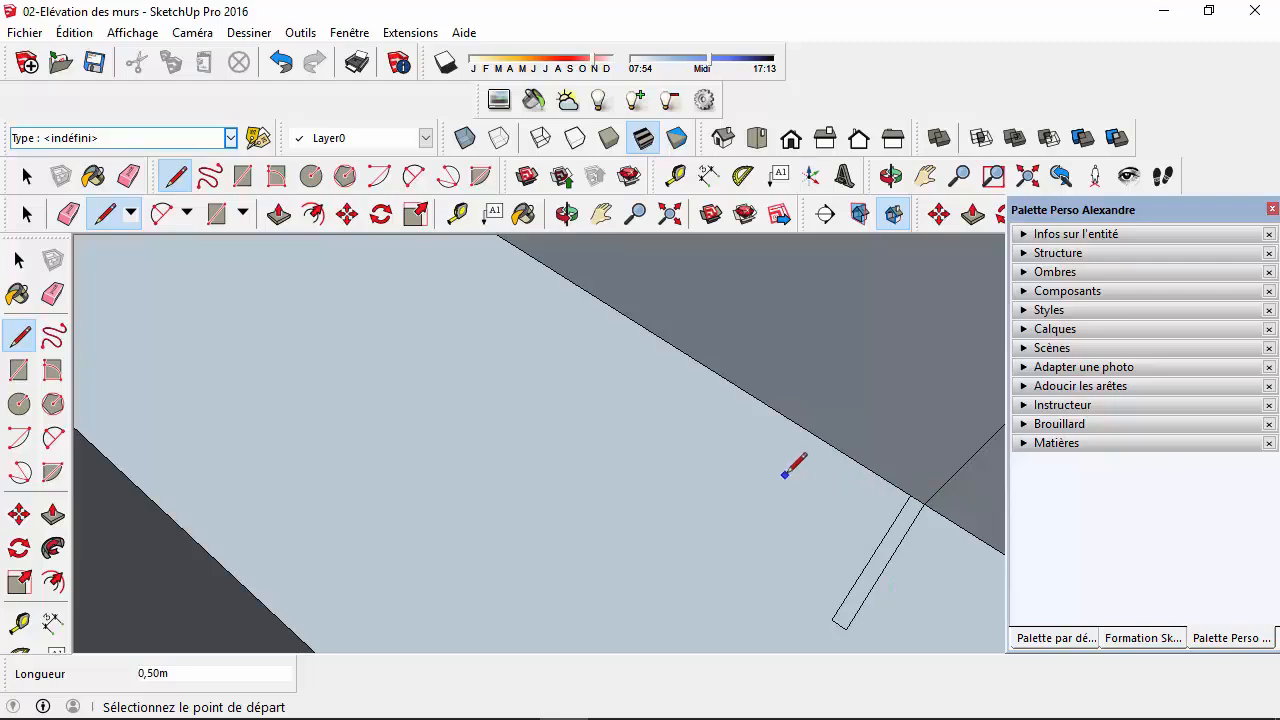
click(28, 176)
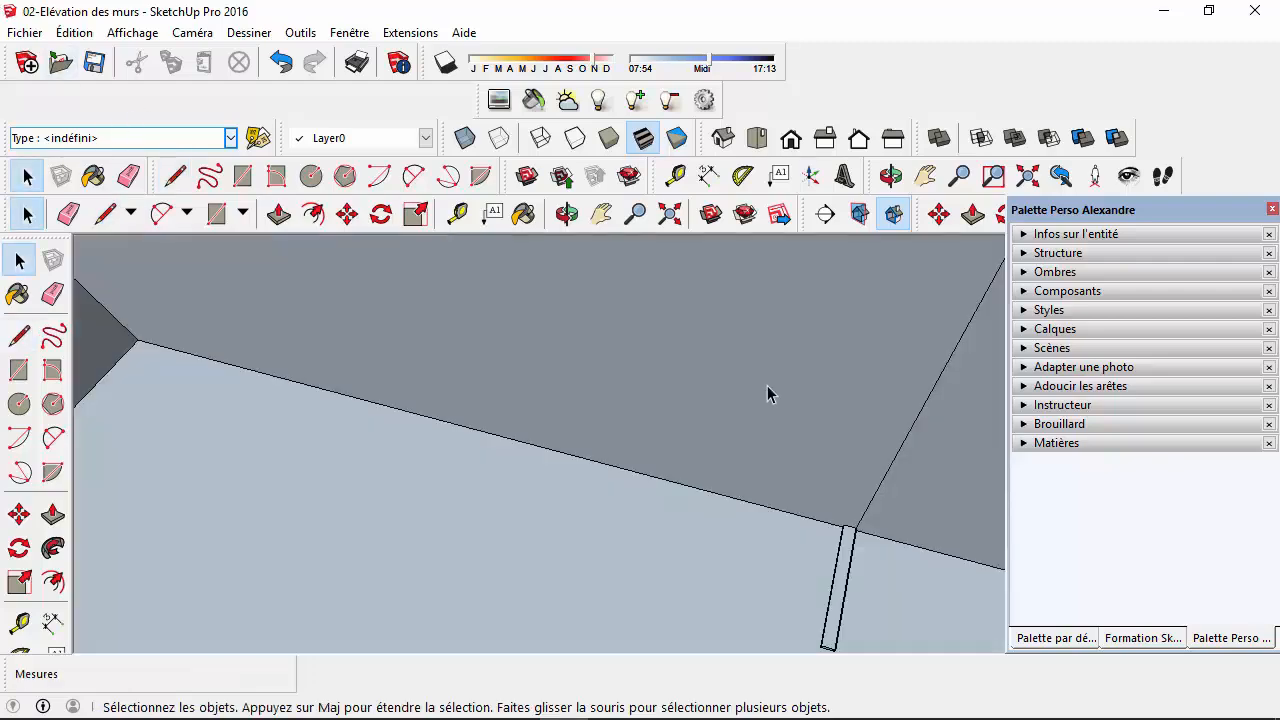
- Push/Pull the intermediate stub's face inside the long partition up to 2,2 m
click(279, 213)
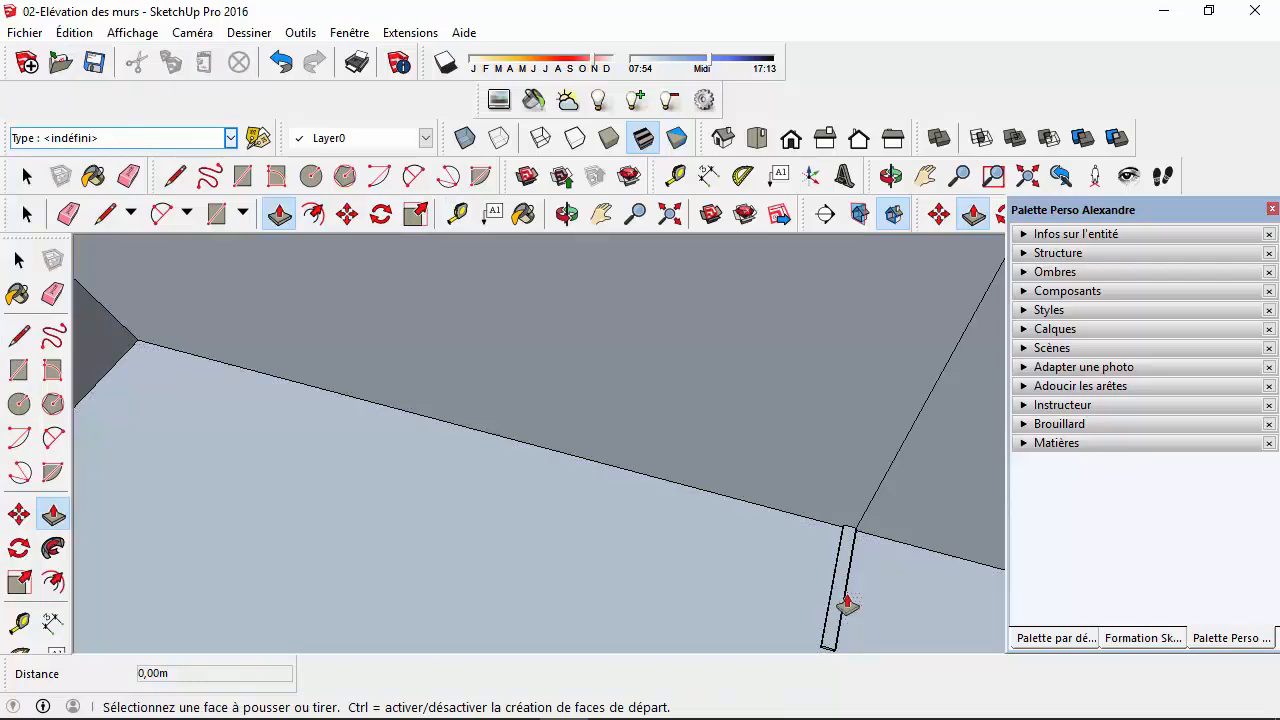
scroll(849, 603, up, 2)
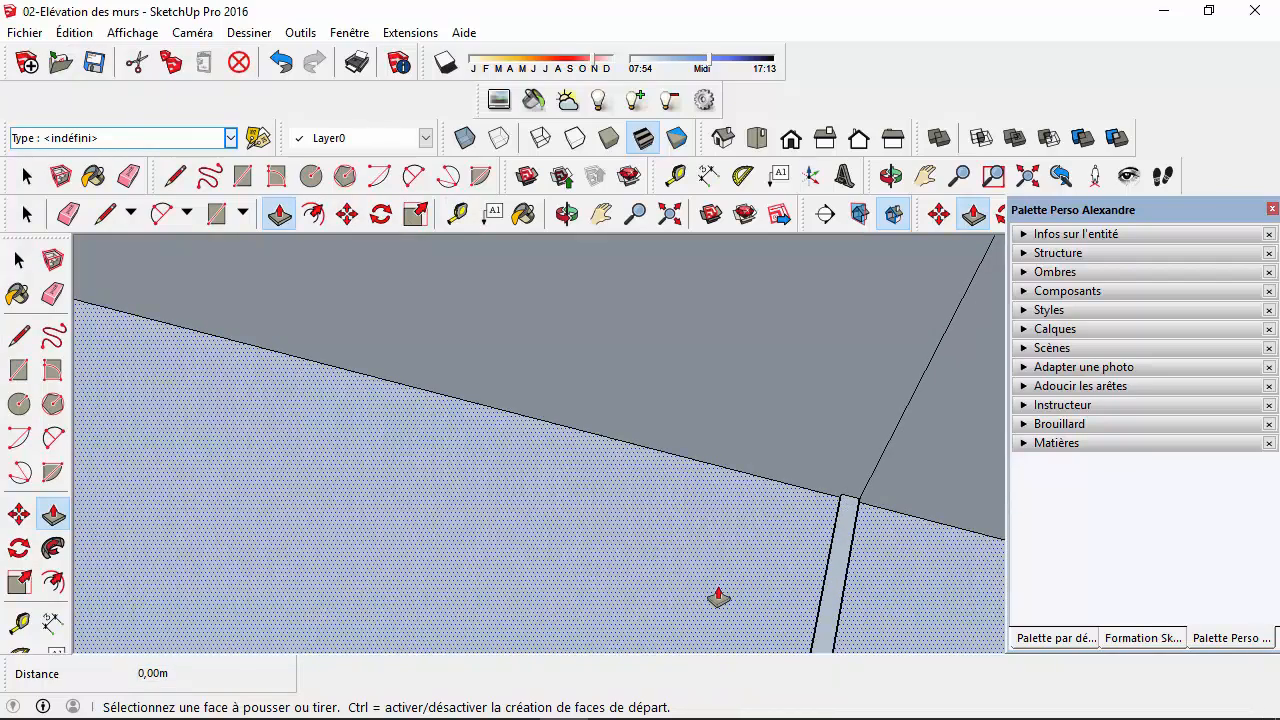
key(ctrl+z)
click(846, 597)
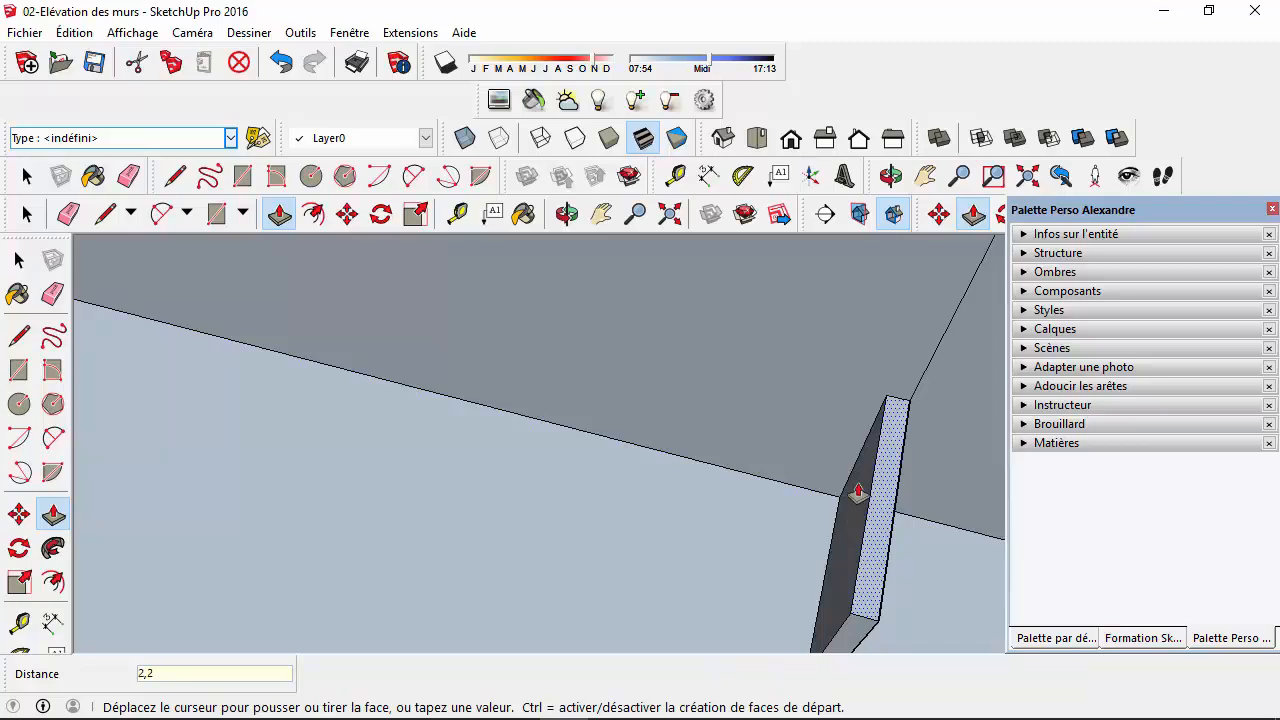
key(Return)
middle_drag(857, 491, 786, 327)
scroll(849, 514, down, 10)
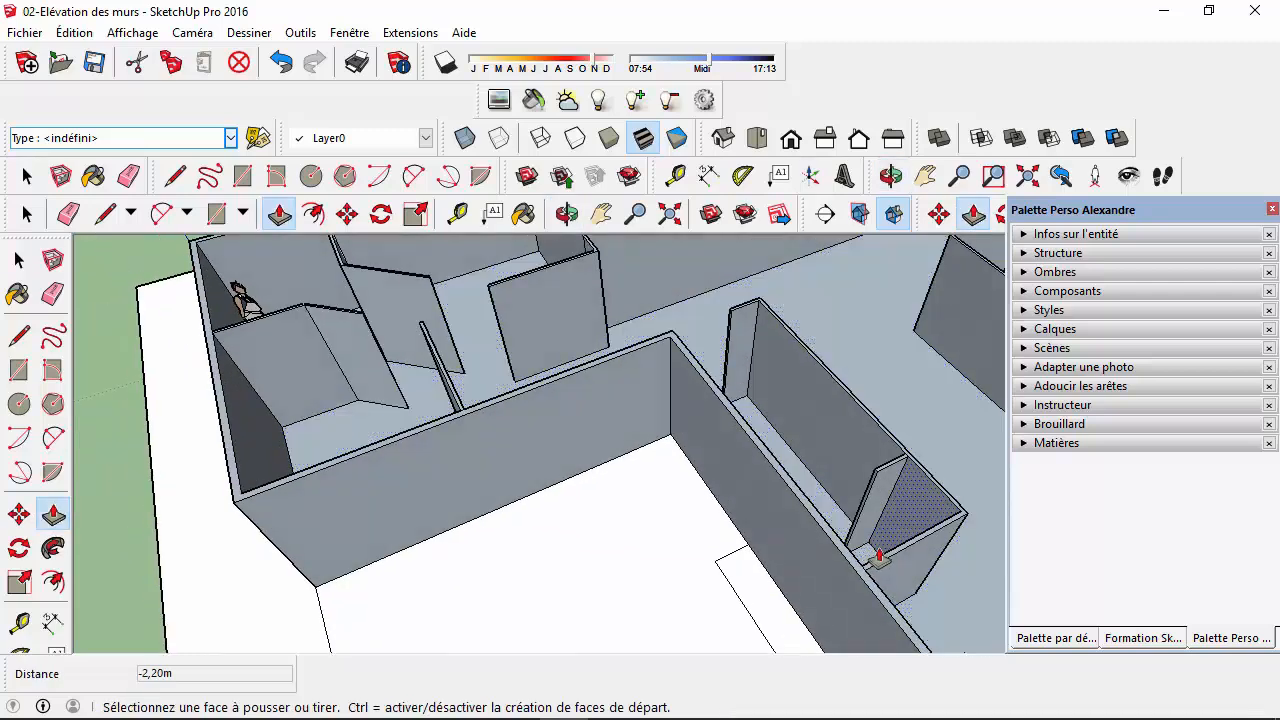
click(925, 178)
drag(857, 495, 609, 343)
scroll(671, 452, up, 3)
middle_drag(671, 452, 668, 551)
scroll(758, 582, down, 4)
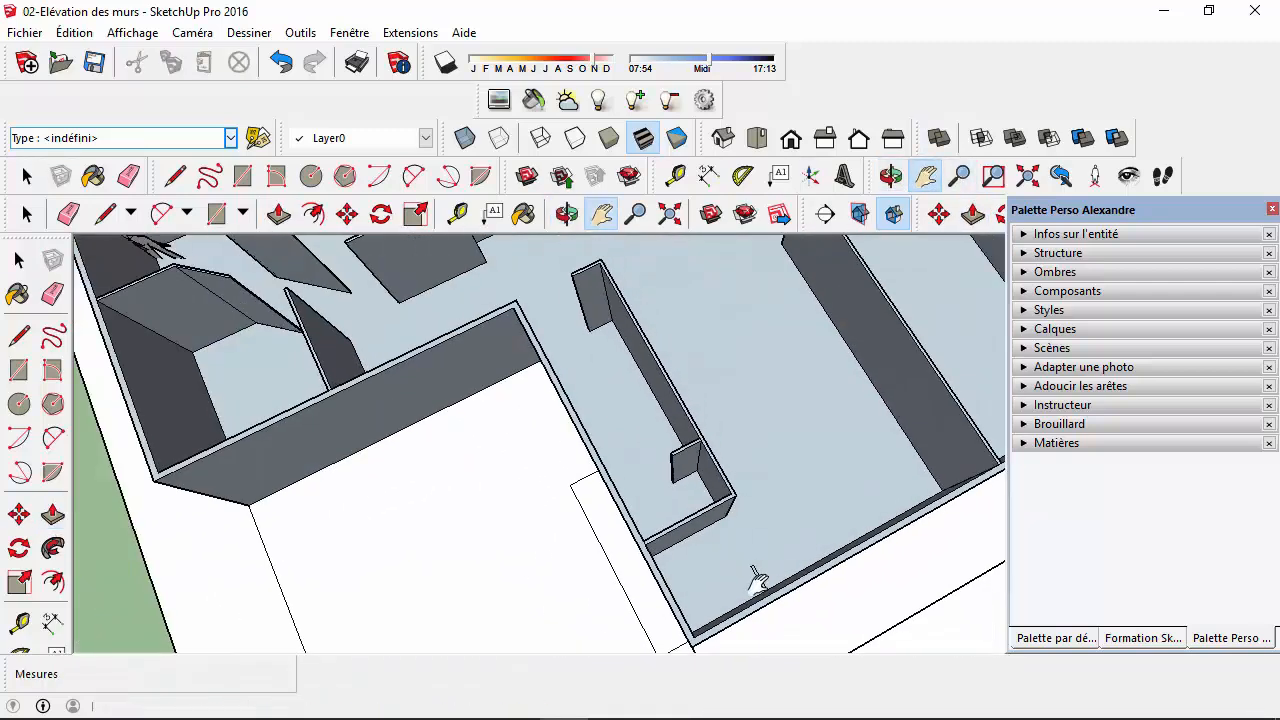
scroll(769, 587, up, 5)
scroll(769, 587, up, 3)
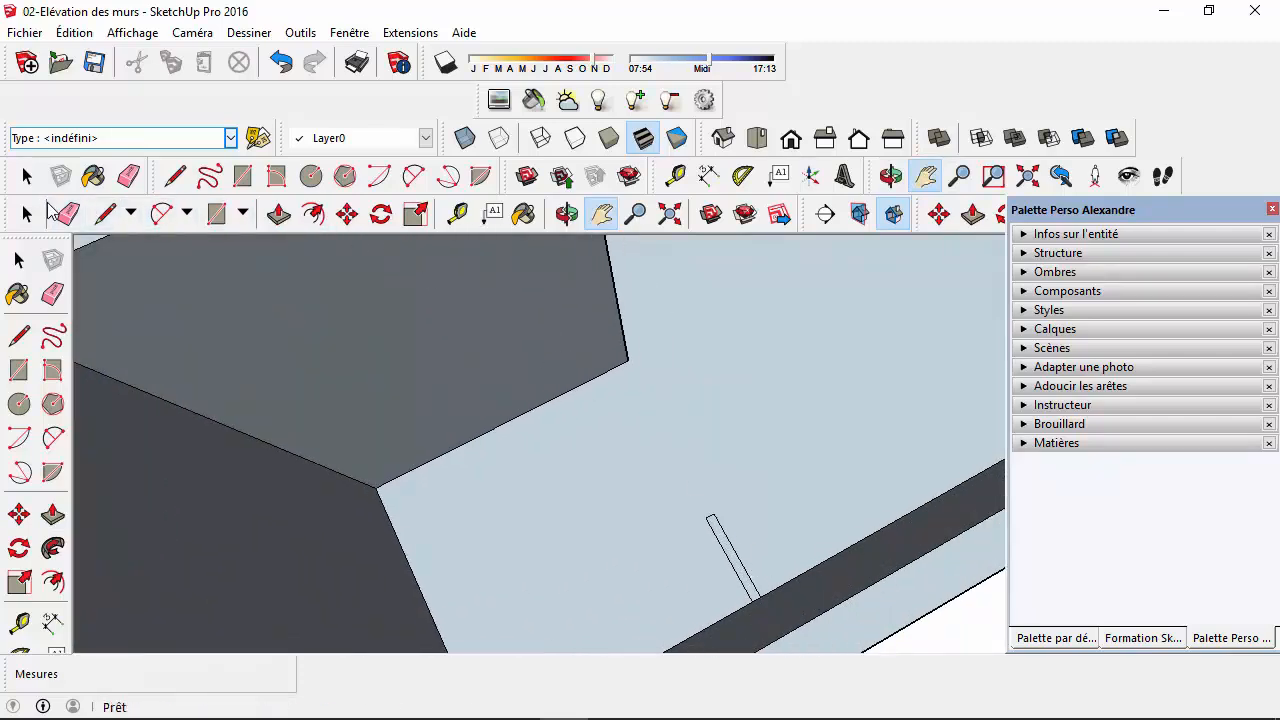
click(279, 214)
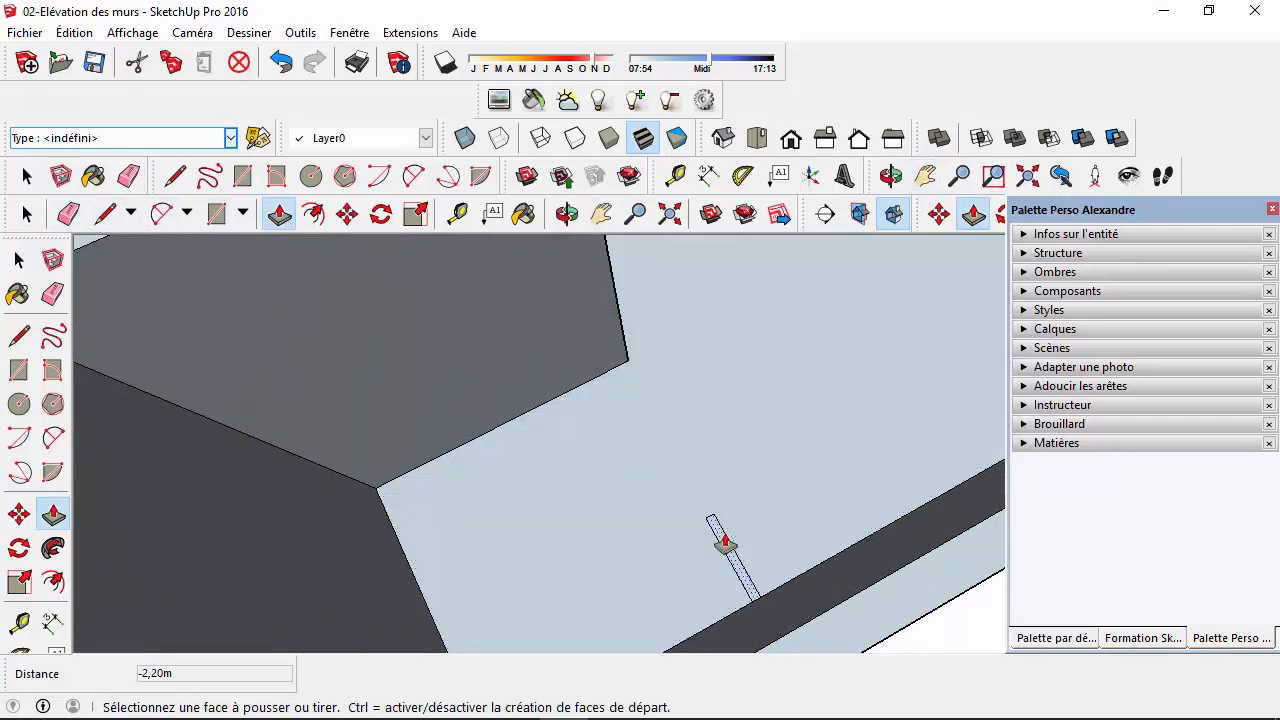
click(725, 545)
click(723, 523)
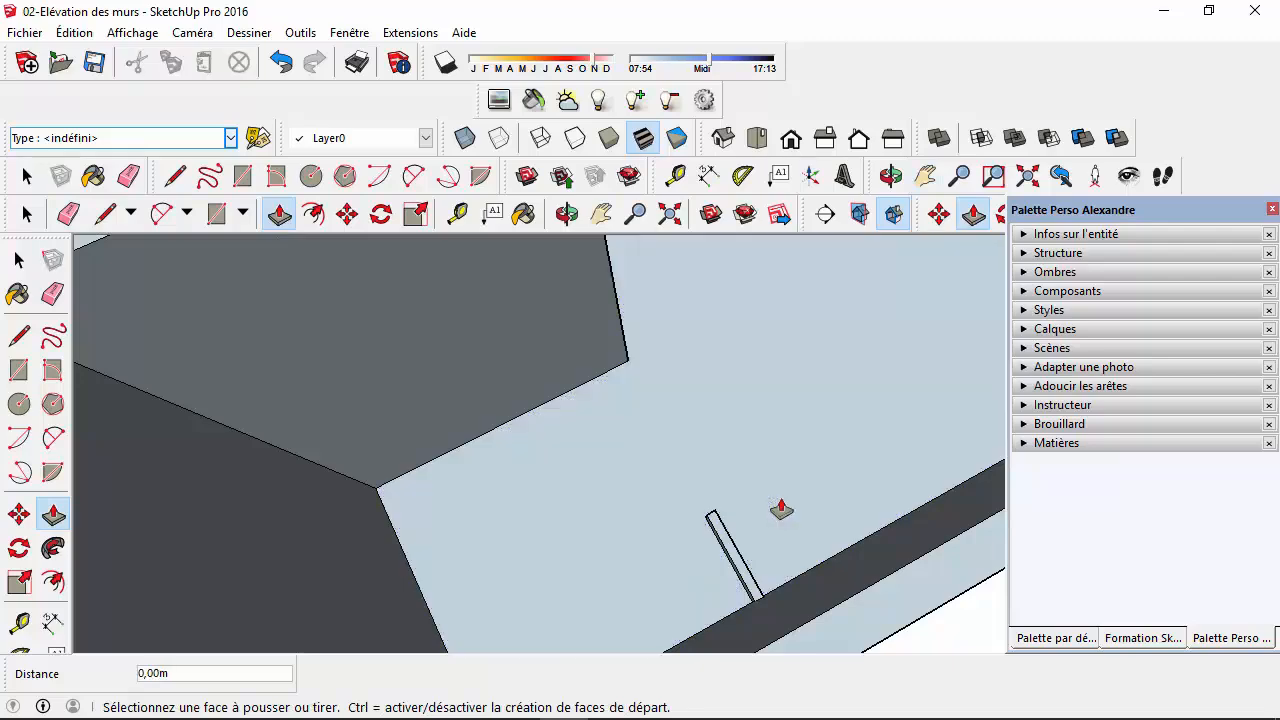
key(ctrl+z)
click(743, 576)
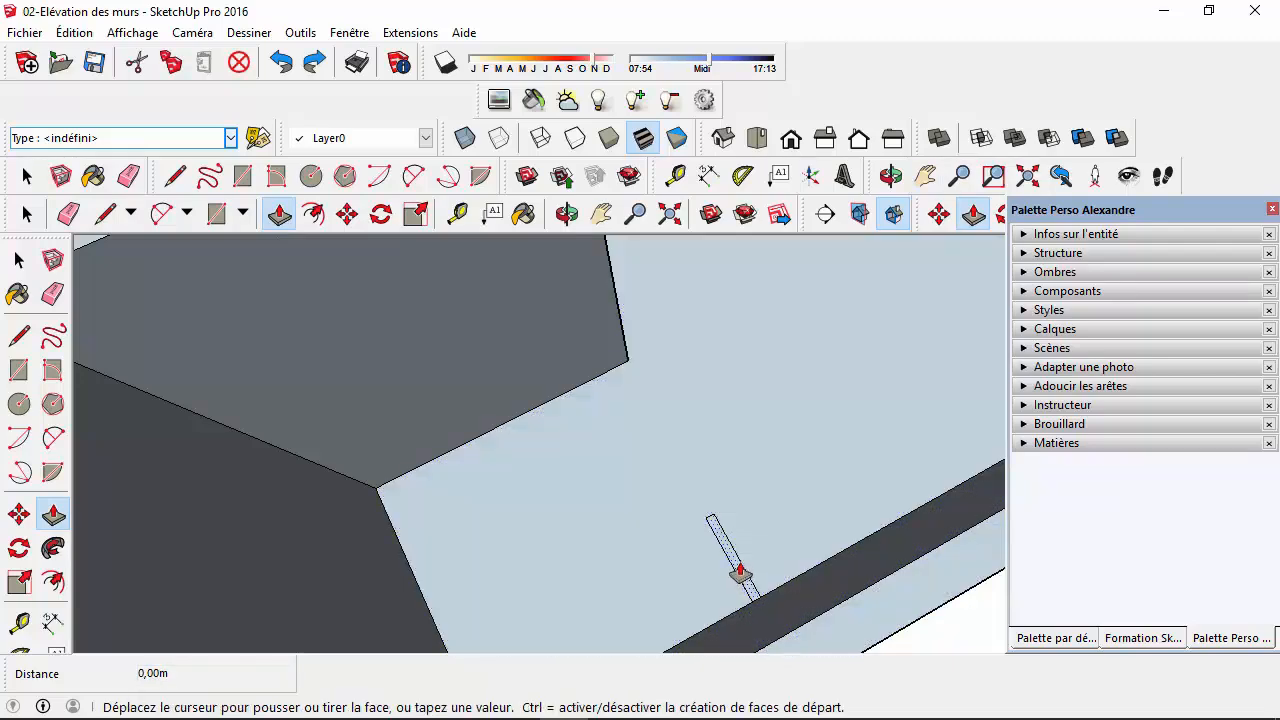
click(743, 480)
scroll(744, 578, up, 1)
scroll(744, 578, up, 2)
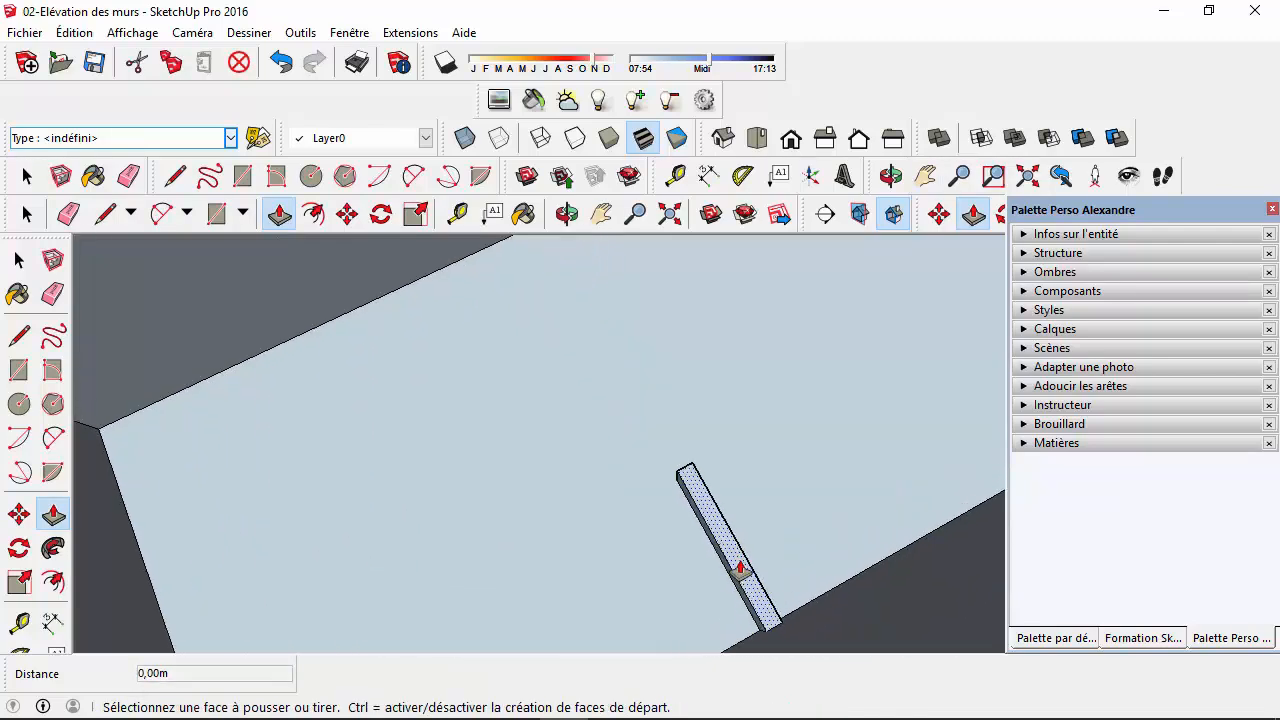
key(ctrl+z)
- Push/Pull the 0,50 m stub's face at the end wall up to 2,20 m
middle_drag(766, 586, 720, 511)
click(731, 491)
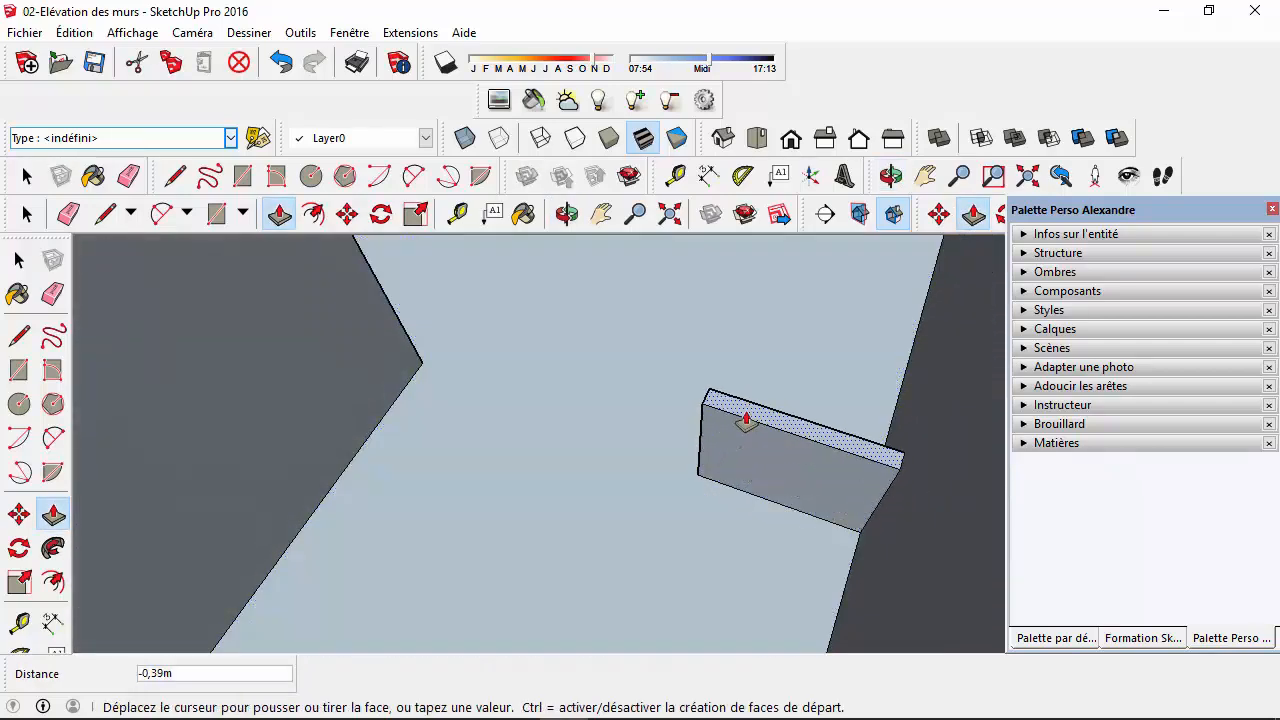
key(Return)
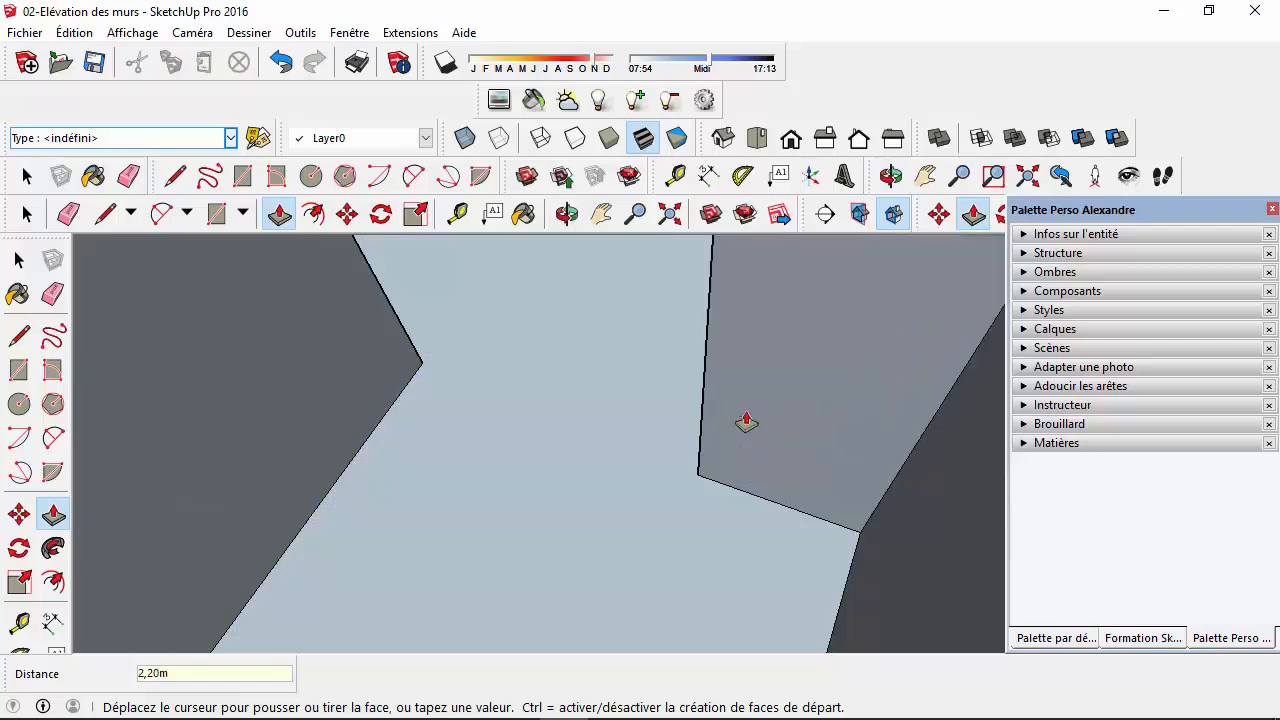
scroll(746, 420, down, 5)
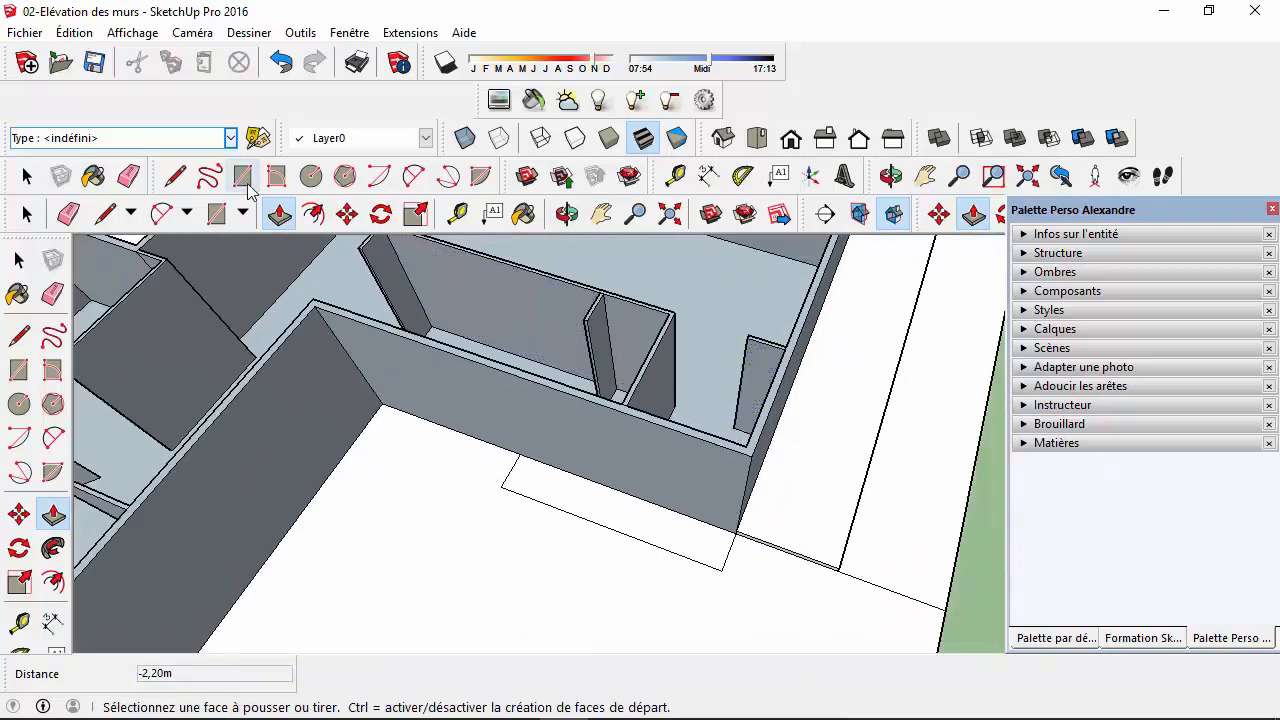
- Examine the raised partitions and door openings across the whole house from above
click(27, 176)
scroll(703, 484, down, 3)
middle_drag(703, 484, 620, 318)
scroll(771, 343, down, 3)
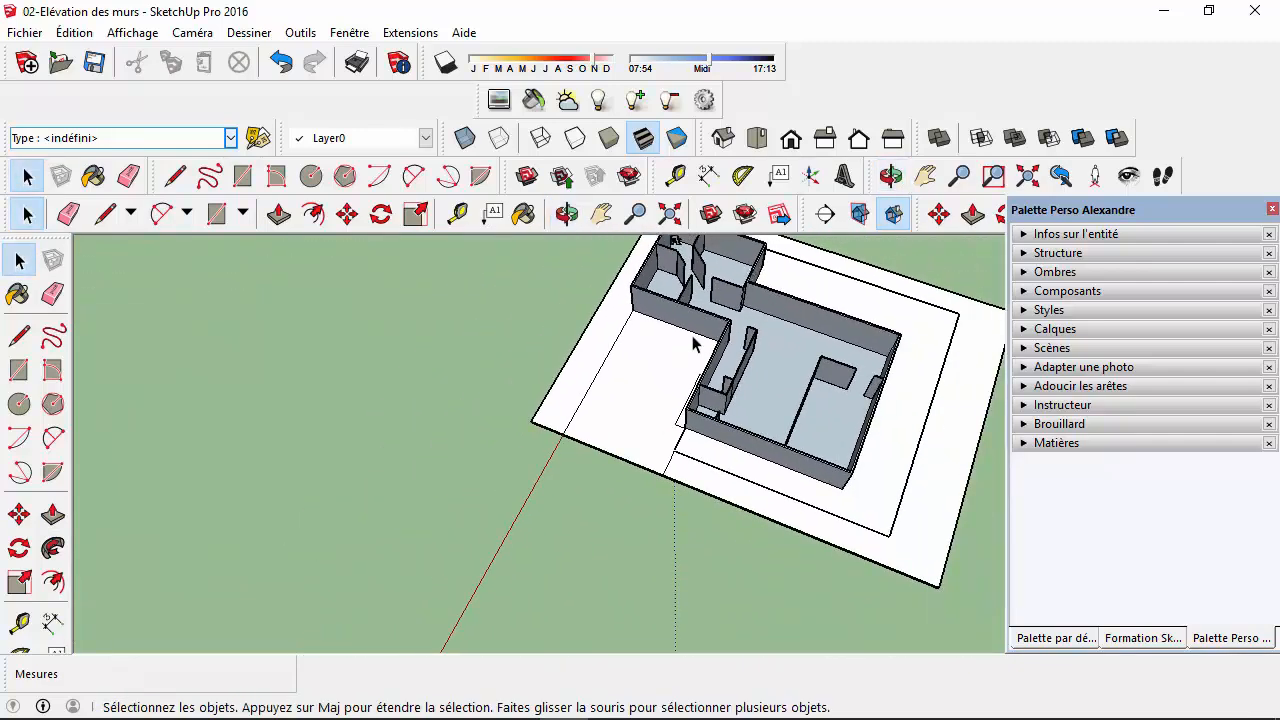
scroll(718, 292, up, 1)
click(918, 184)
drag(757, 278, 657, 360)
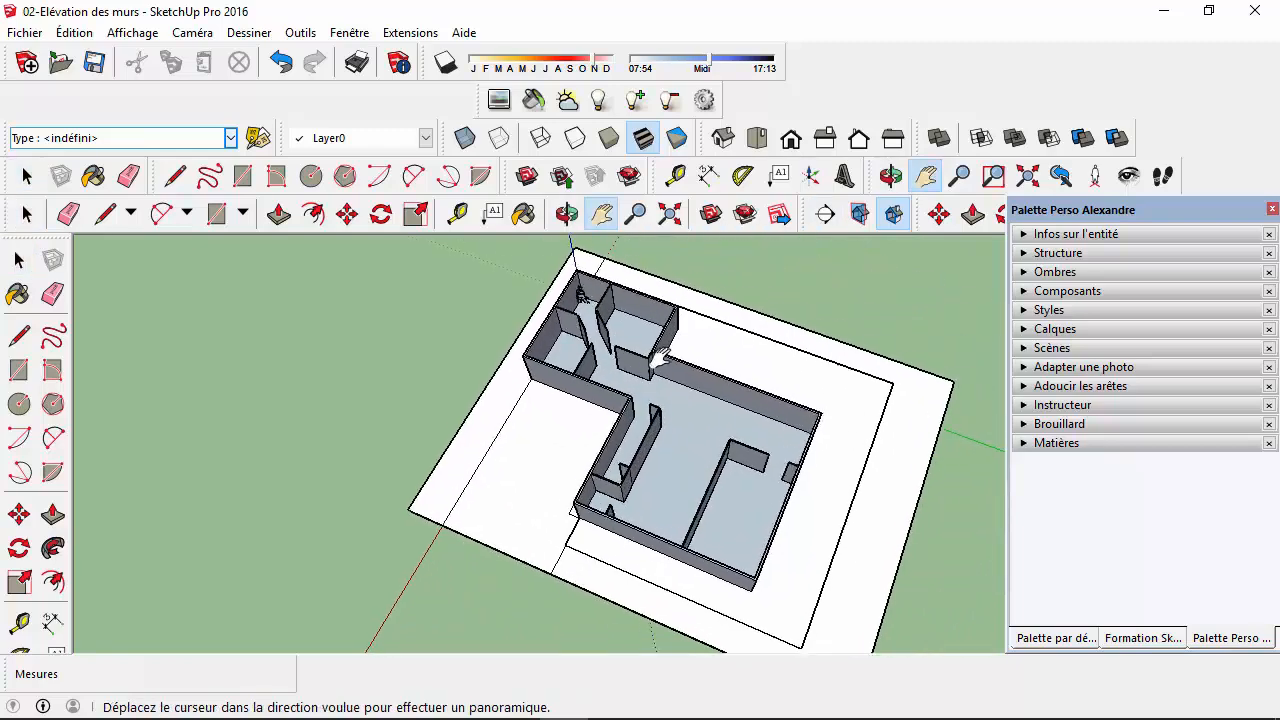
scroll(700, 447, down, 2)
scroll(749, 487, up, 4)
drag(785, 570, 797, 630)
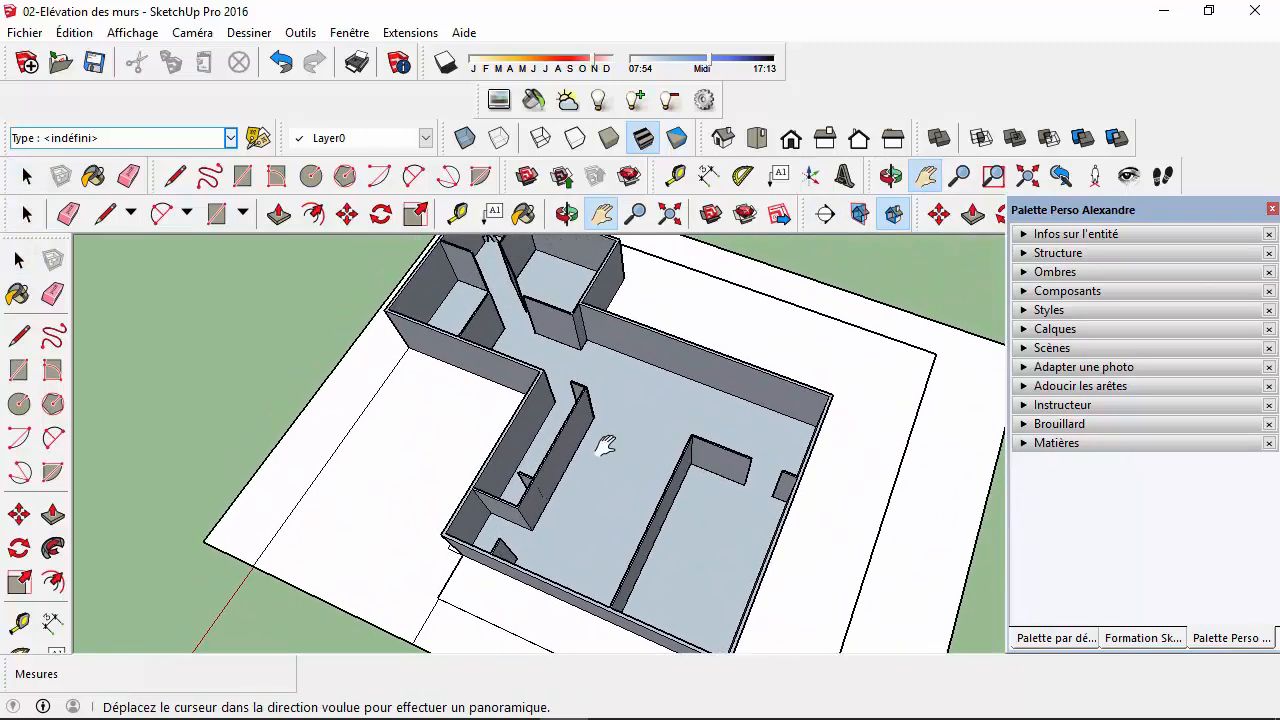
- Save the model under its current file name
click(40, 31)
click(60, 105)
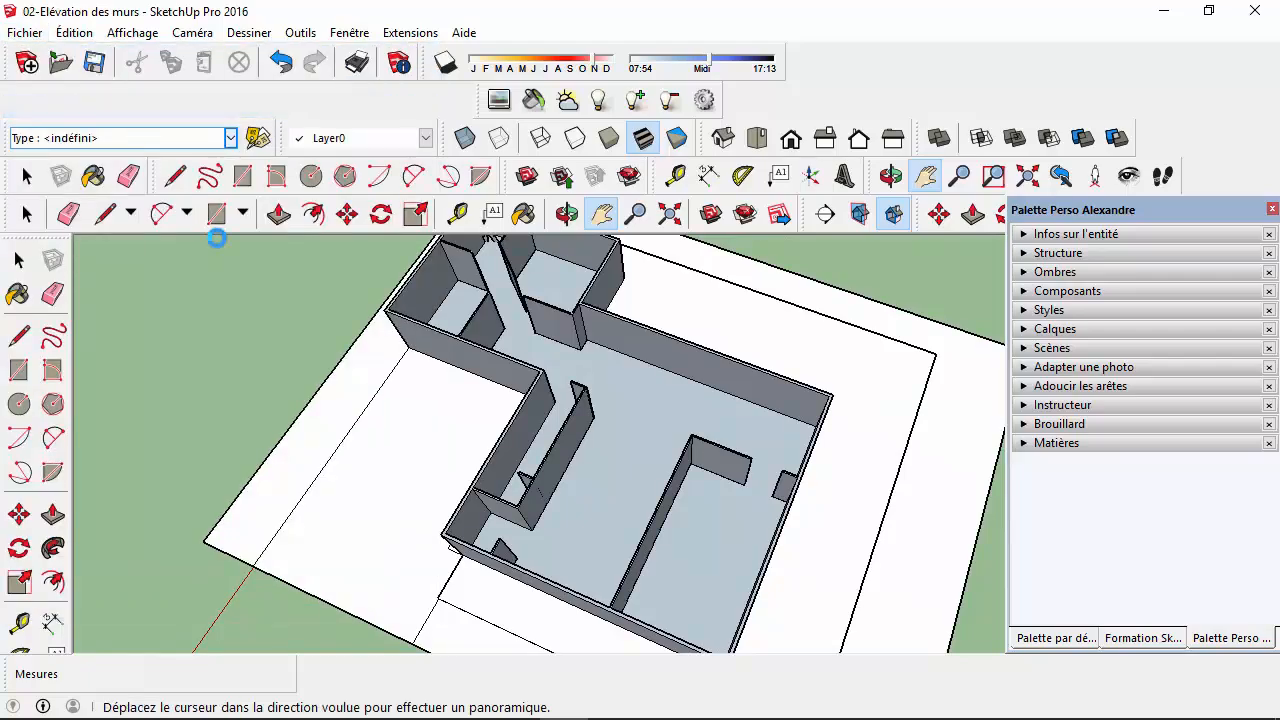